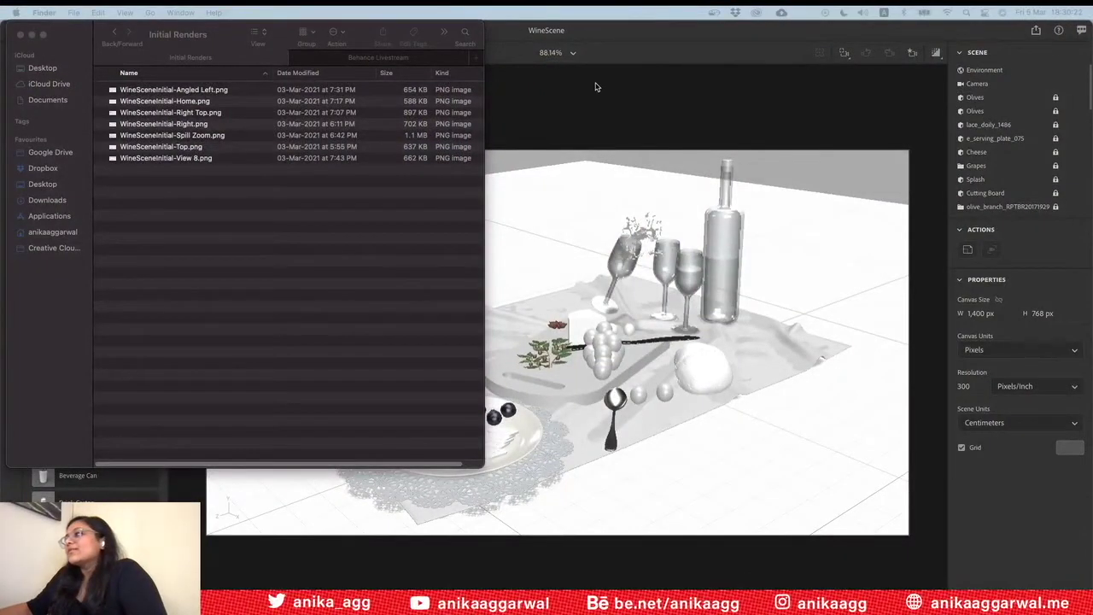
Bring the Adobe Dimension WineScene window back in front of Finder
{"action": "left_click", "coordinate": [593, 120]}
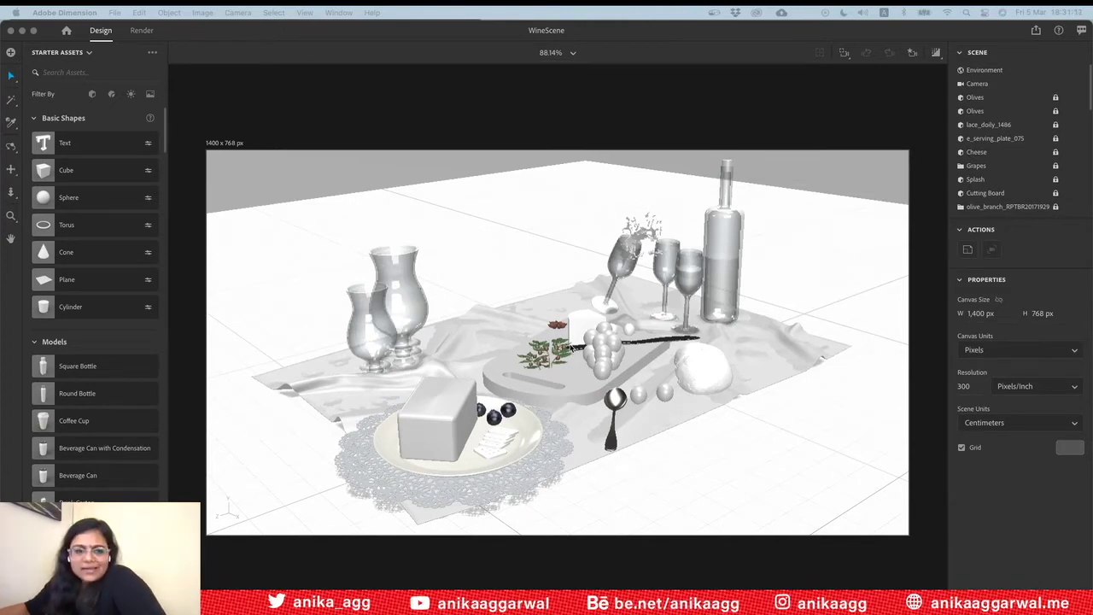
Select the olive branch, blueberry and star anise to inspect them
{"action": "left_click", "coordinate": [543, 363]}
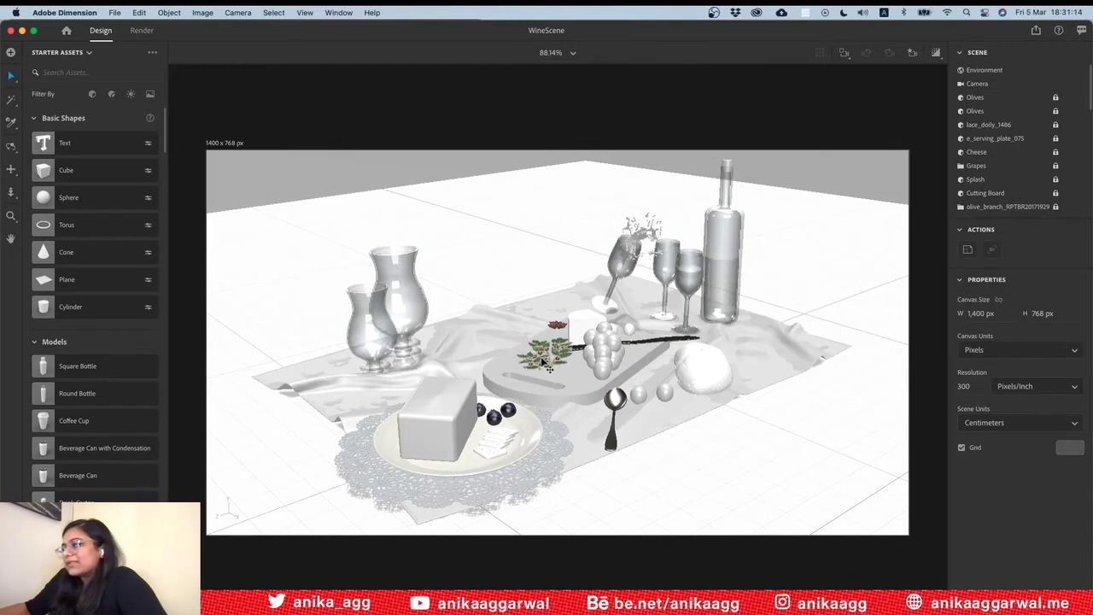
{"action": "left_click", "coordinate": [545, 362]}
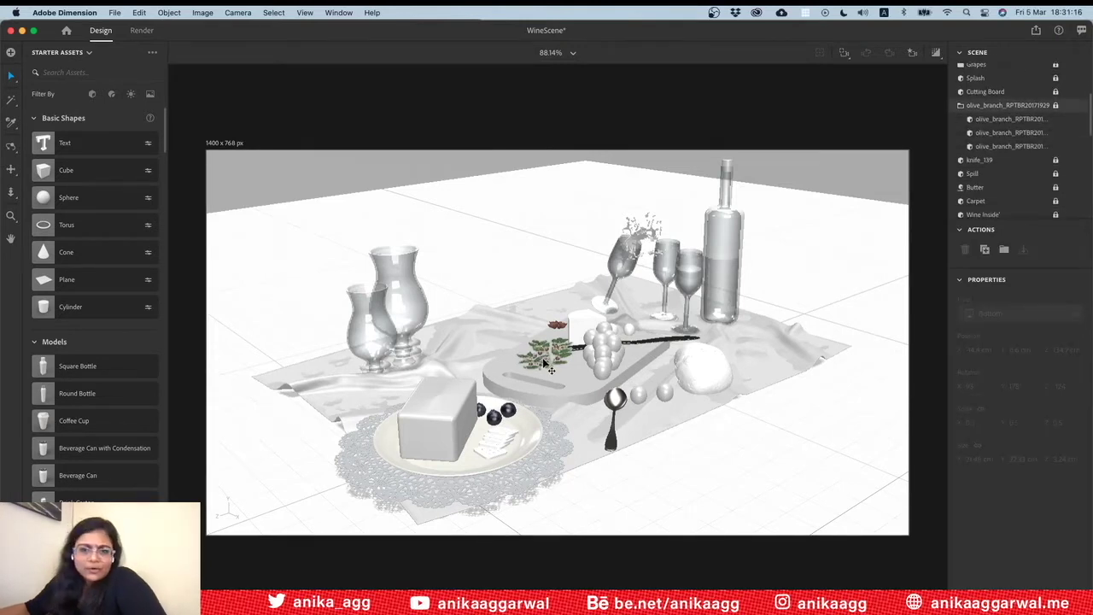
{"action": "left_click", "coordinate": [502, 431]}
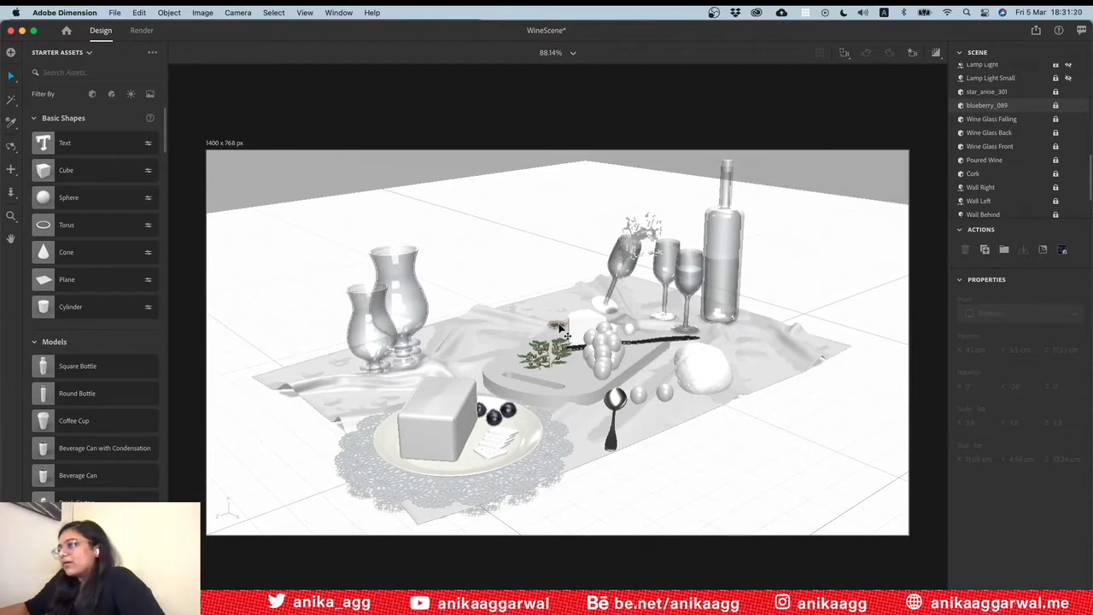
{"action": "left_click", "coordinate": [559, 327]}
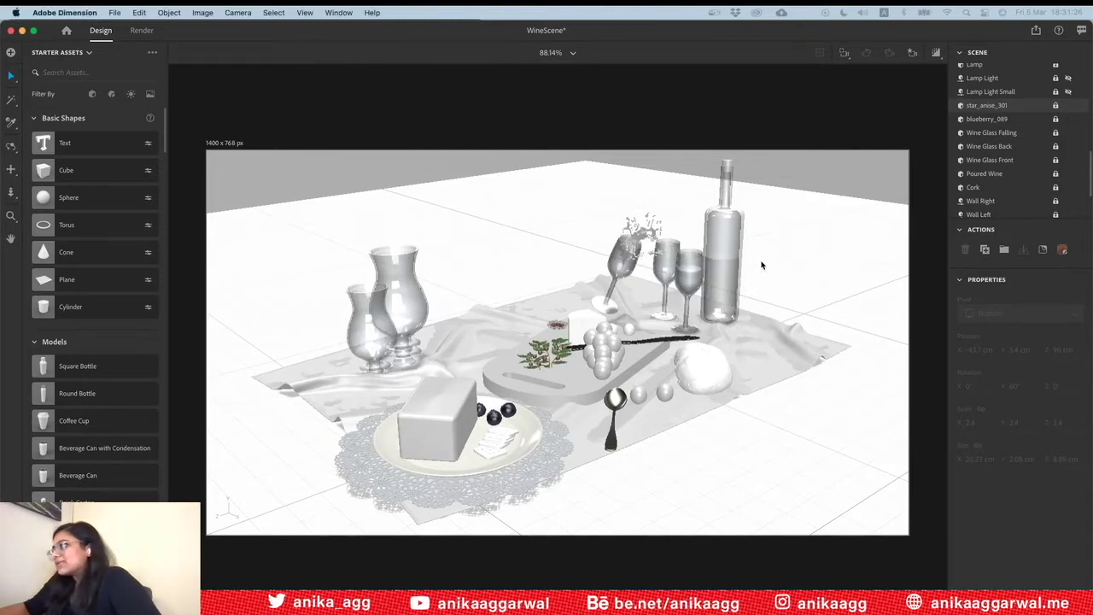
Zoom in and orbit the camera down to a lower angle on the table
{"action": "scroll", "coordinate": [746, 282], "scroll_direction": "up", "scroll_amount": 2}
{"action": "scroll", "coordinate": [746, 282], "scroll_direction": "up", "scroll_amount": 2}
{"action": "scroll", "coordinate": [746, 281], "scroll_direction": "up", "scroll_amount": 2}
{"action": "key", "text": "1"}
{"action": "left_click_drag", "start_coordinate": [693, 314], "coordinate": [745, 353]}
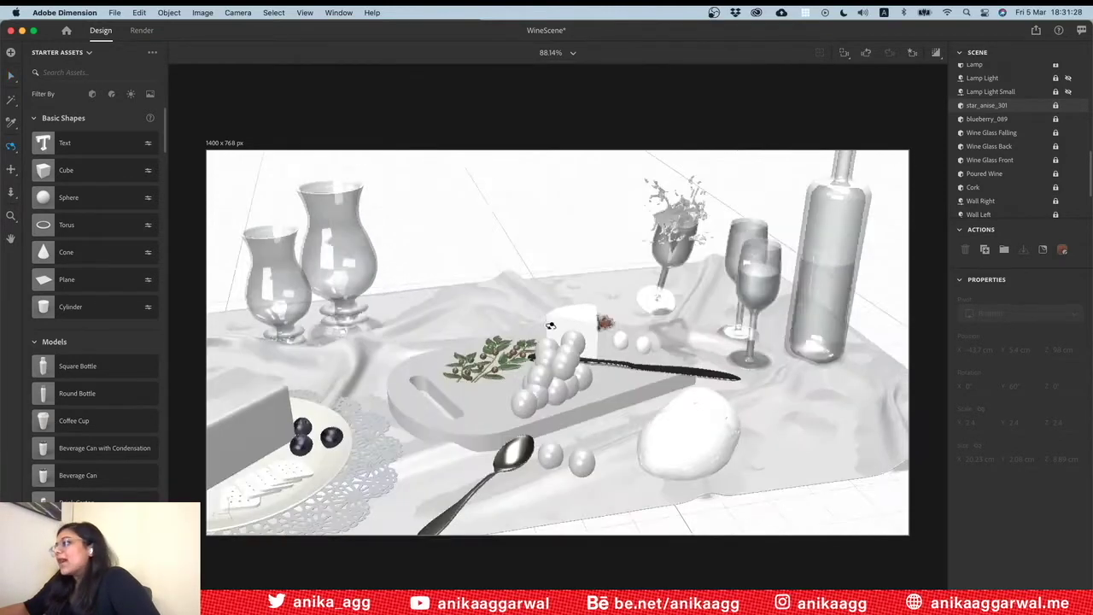
{"action": "key", "text": "v"}
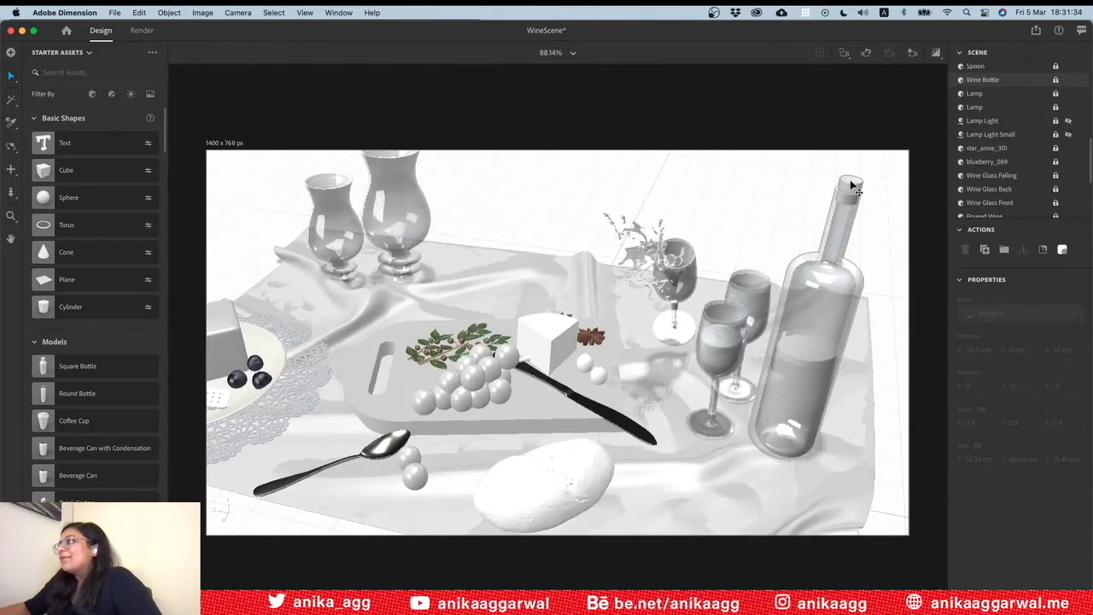
Orbit the camera to a closer view of the cutting board, then return to Select
{"action": "left_click", "coordinate": [493, 297]}
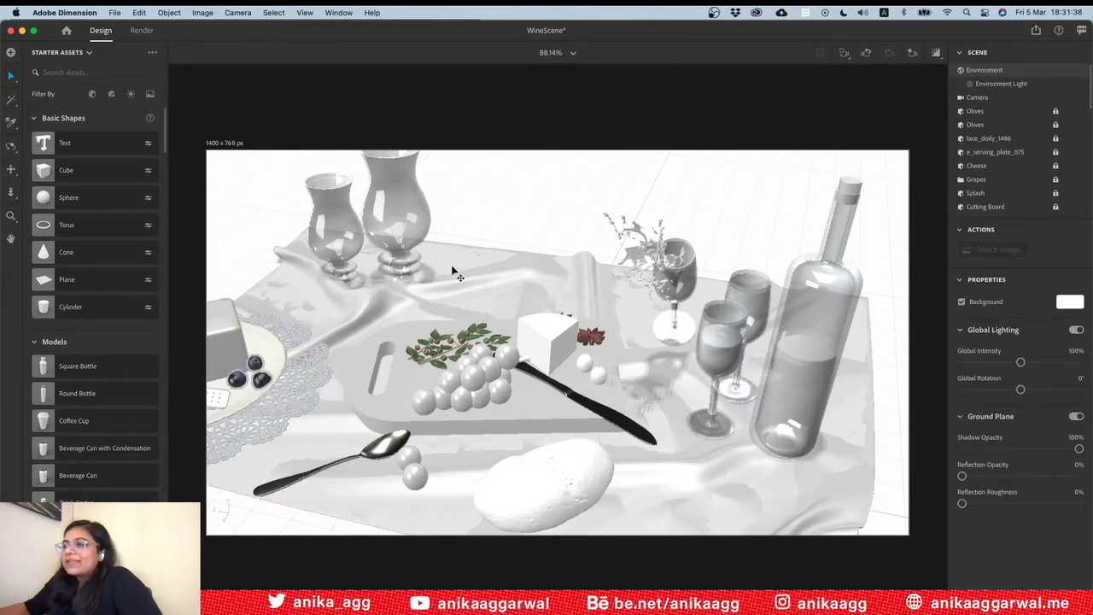
{"action": "left_click", "coordinate": [407, 220]}
{"action": "left_click", "coordinate": [490, 453]}
{"action": "key", "text": "1"}
{"action": "left_click_drag", "start_coordinate": [490, 453], "coordinate": [536, 397]}
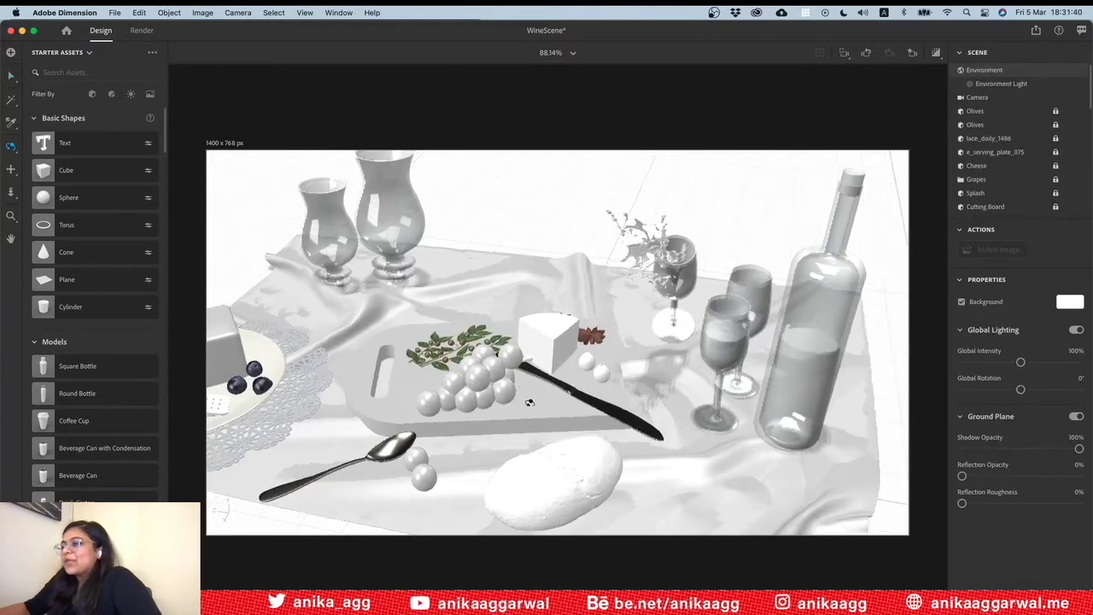
{"action": "key", "text": "v"}
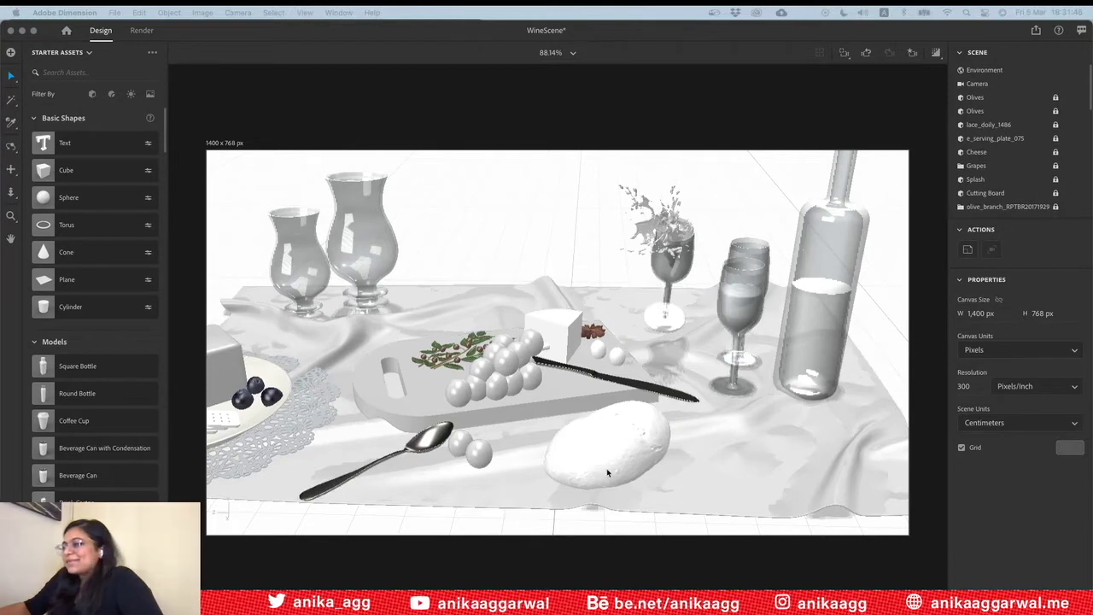
Select the bread loaf at the front of the scene
{"action": "left_click", "coordinate": [580, 451]}
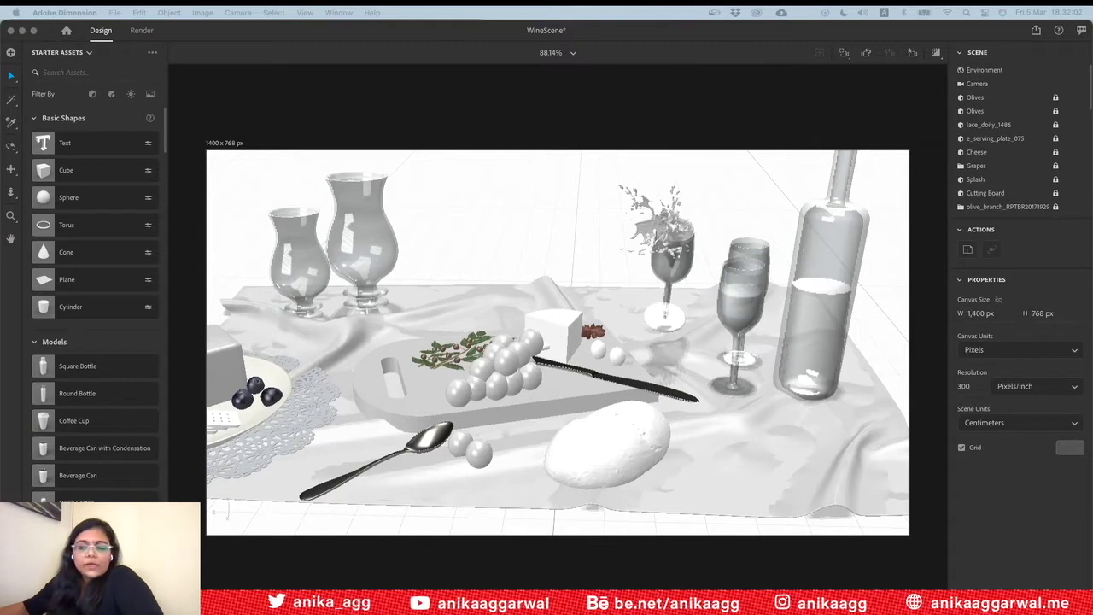
{"action": "key", "text": "super+Tab"}
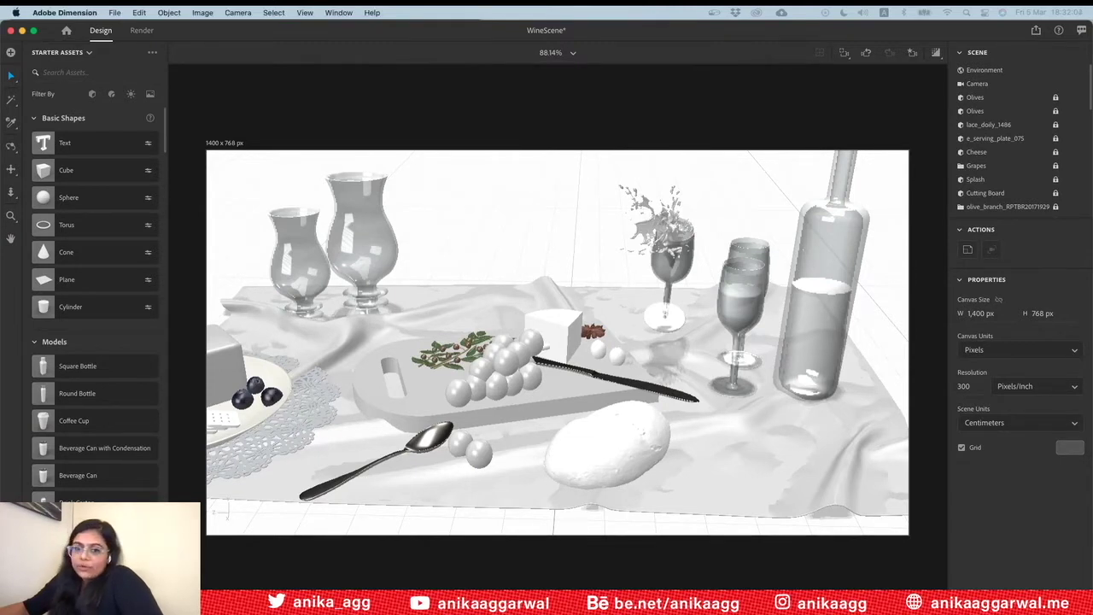
{"action": "key", "text": "super+Tab"}
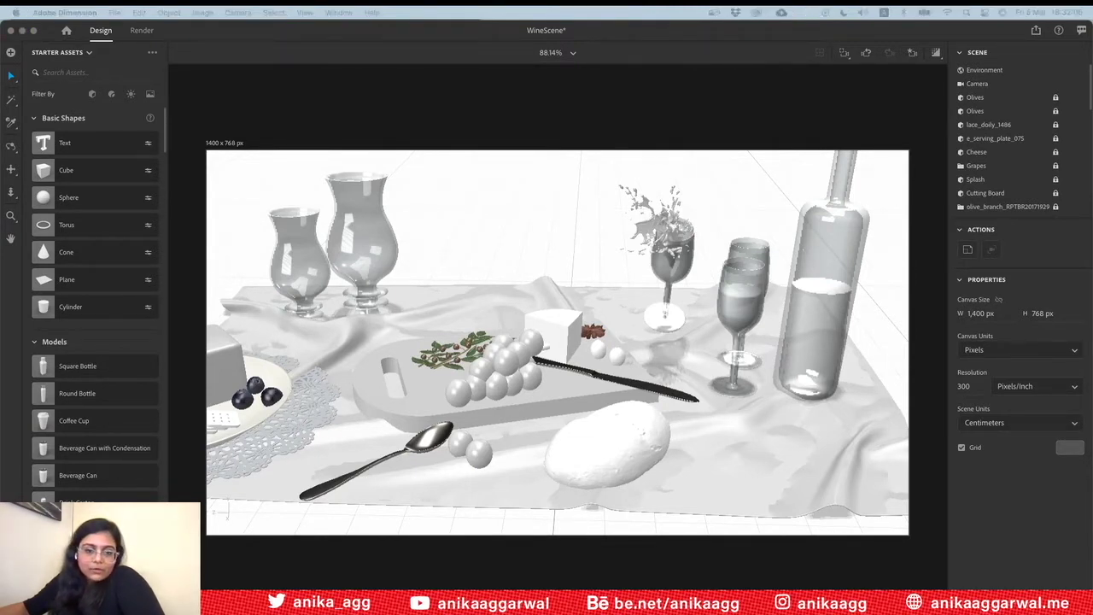
{"action": "key", "text": "super+Tab"}
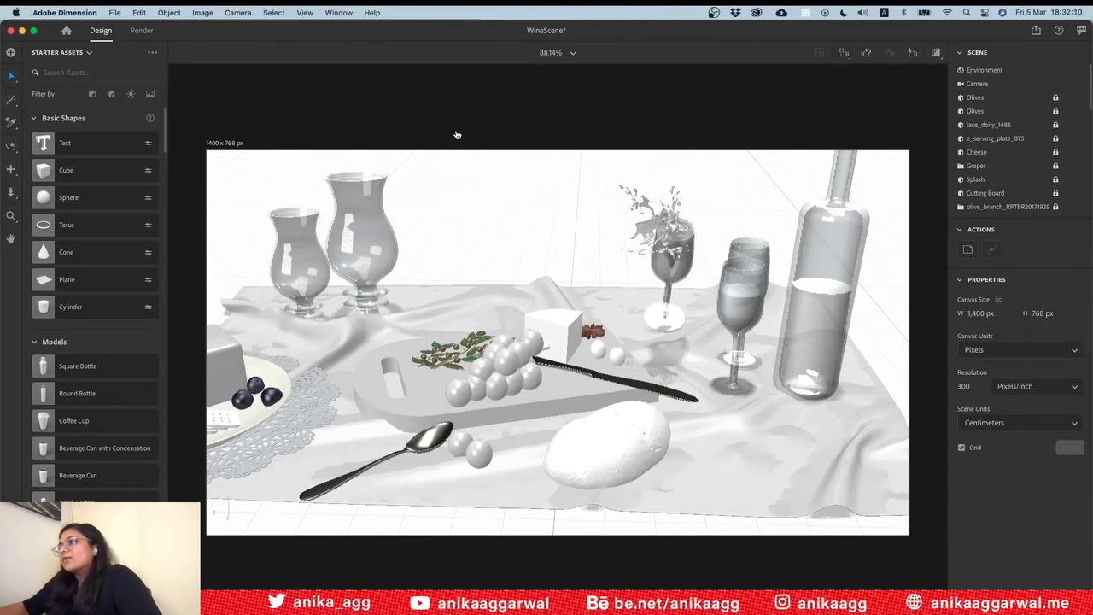
Save WineScene and select WineSceneInitial-Angled Left.png in Finder's Initial Renders folder
{"action": "key", "text": "super+s"}
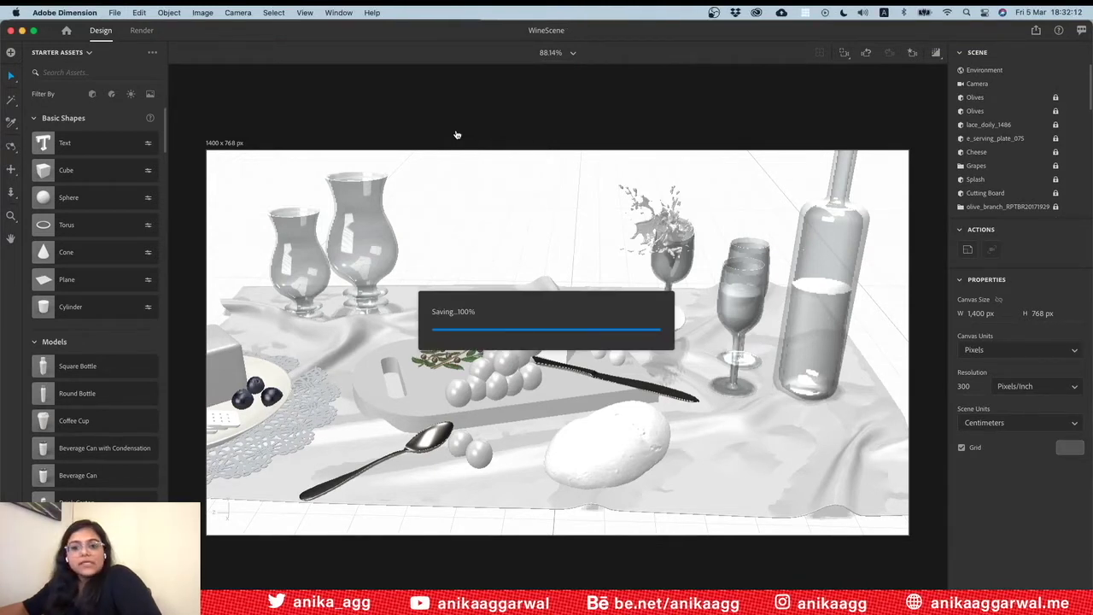
{"action": "key", "text": "super+Tab"}
{"action": "left_click", "coordinate": [208, 90]}
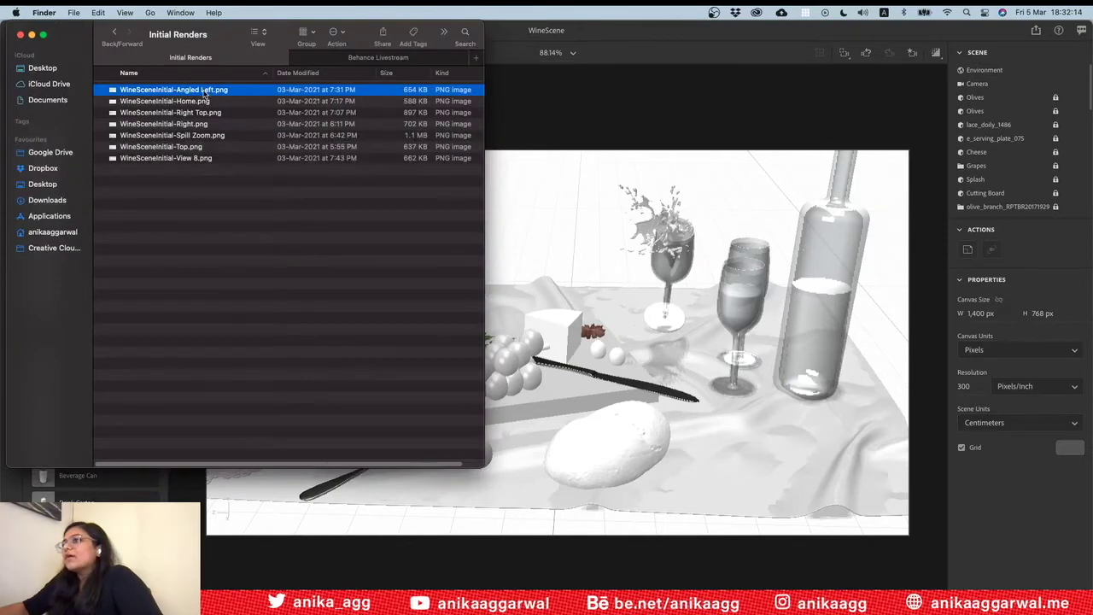
Quick Look through the Angled Left, Home, Right Top, Right, Spill Zoom and Top renders
{"action": "key", "text": "space"}
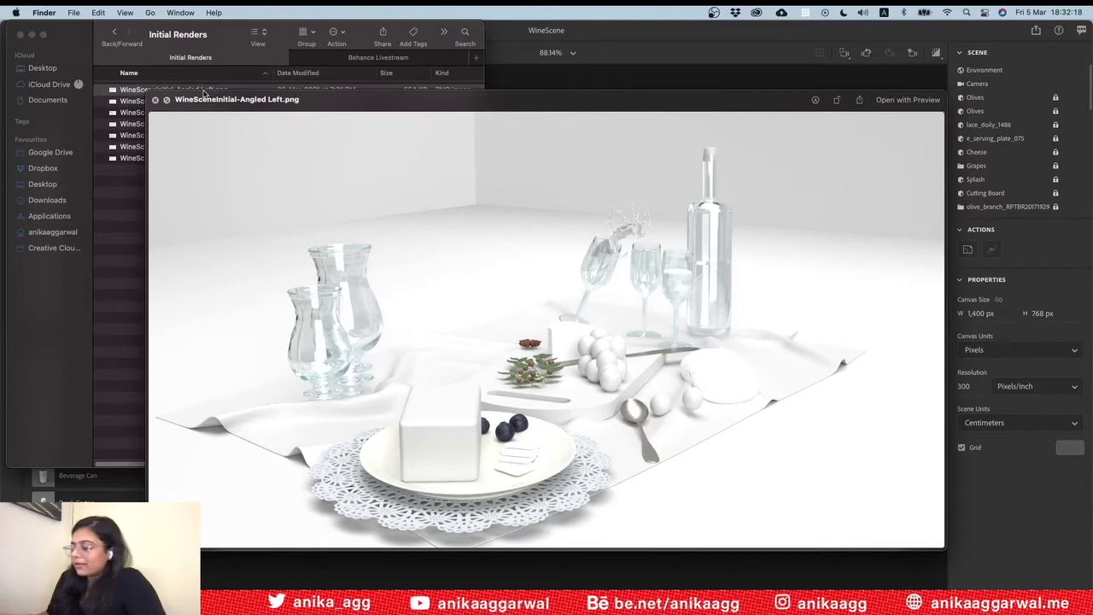
{"action": "key", "text": "Down"}
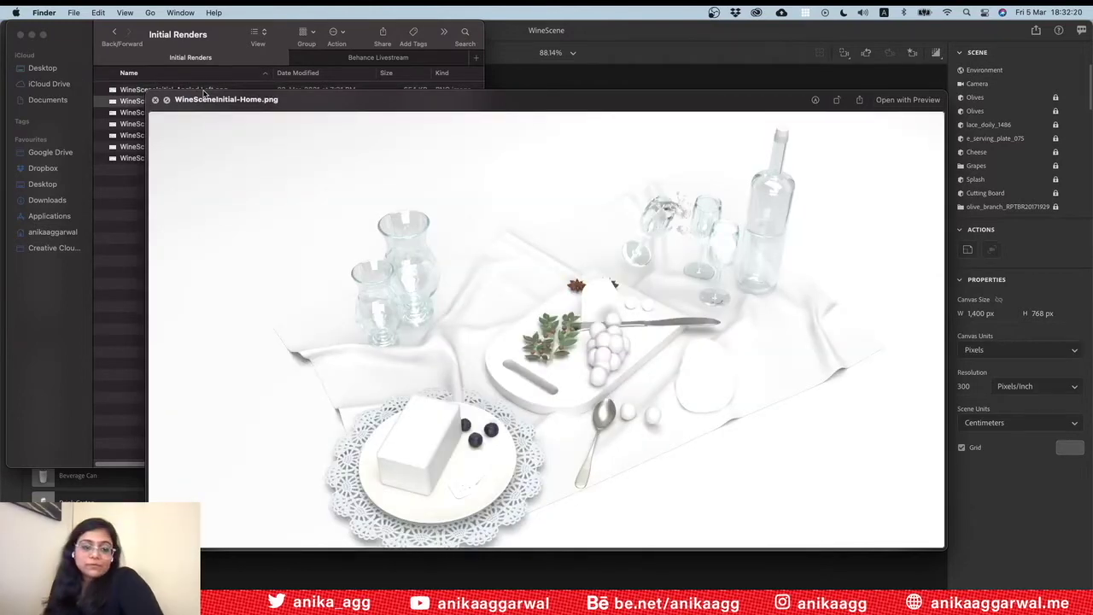
{"action": "key", "text": "Down"}
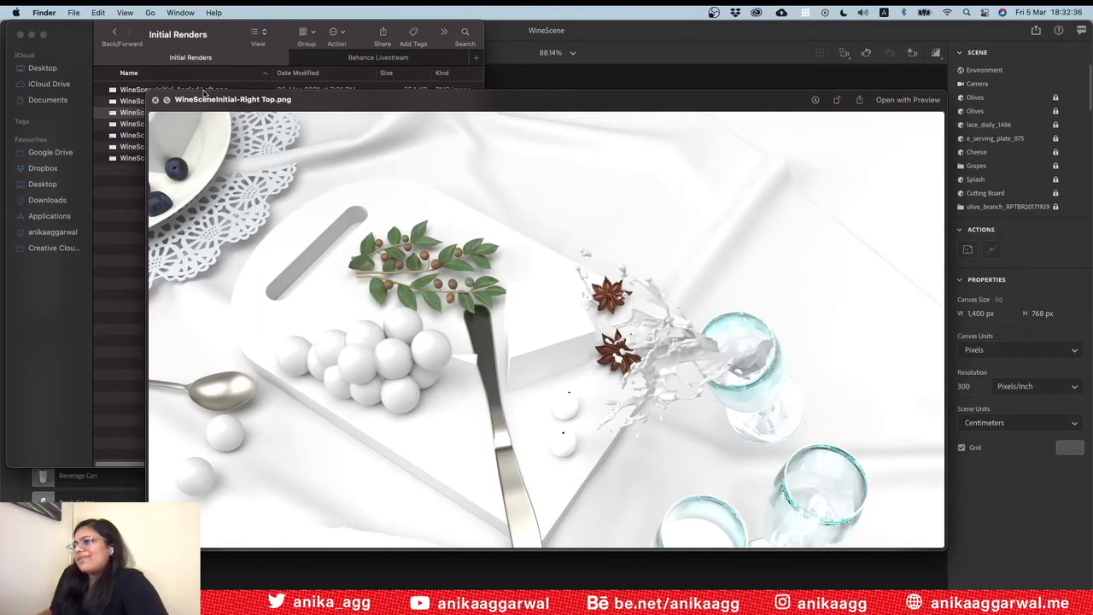
{"action": "key", "text": "Down"}
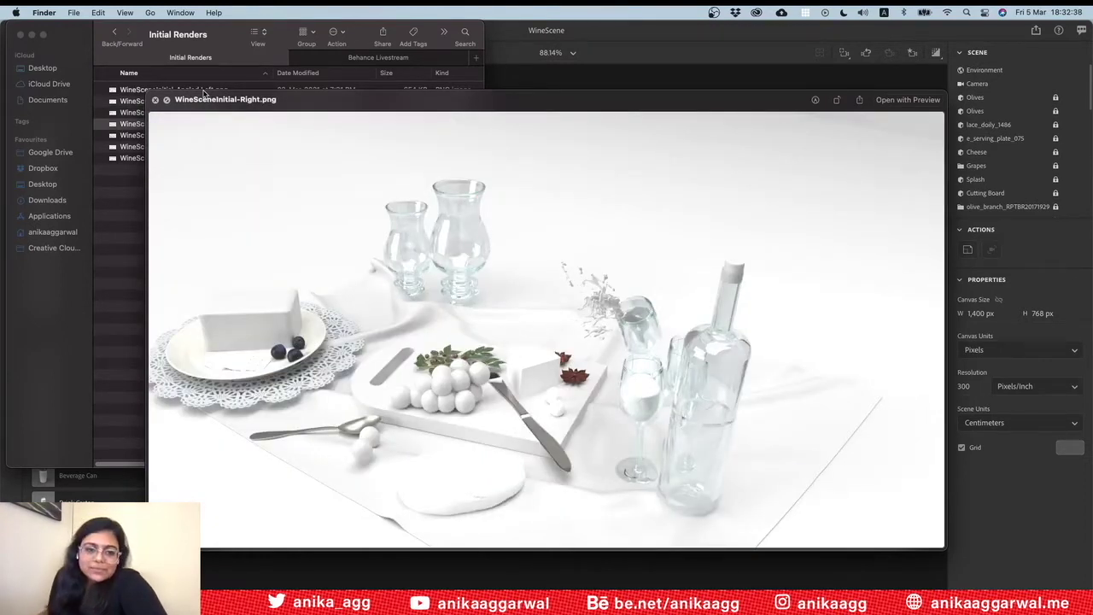
{"action": "key", "text": "Down"}
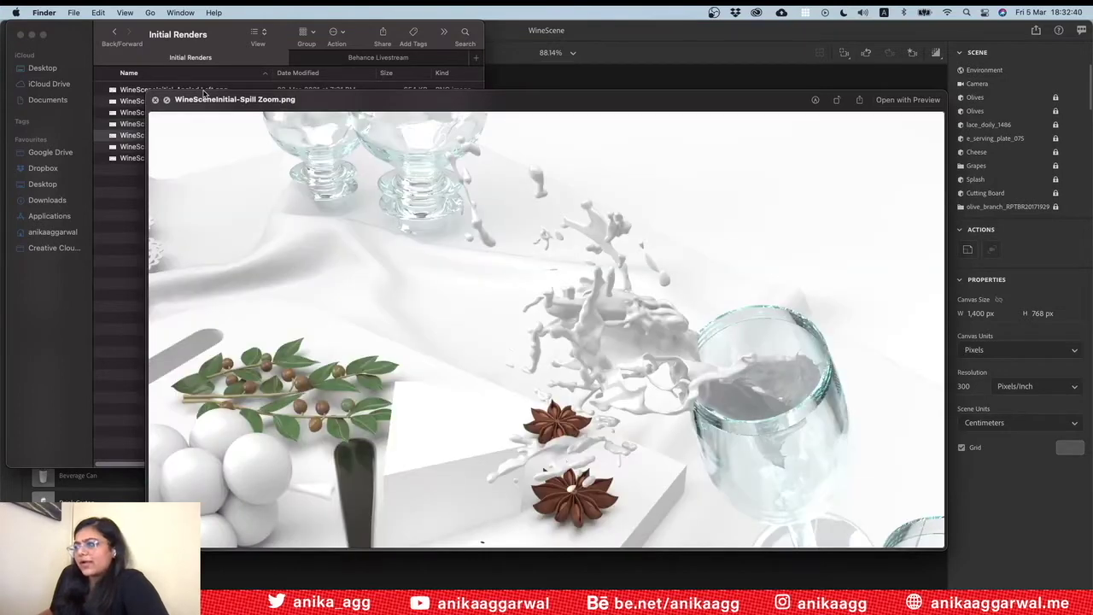
{"action": "key", "text": "Down"}
{"action": "key", "text": "Down"}
{"action": "key", "text": "Up"}
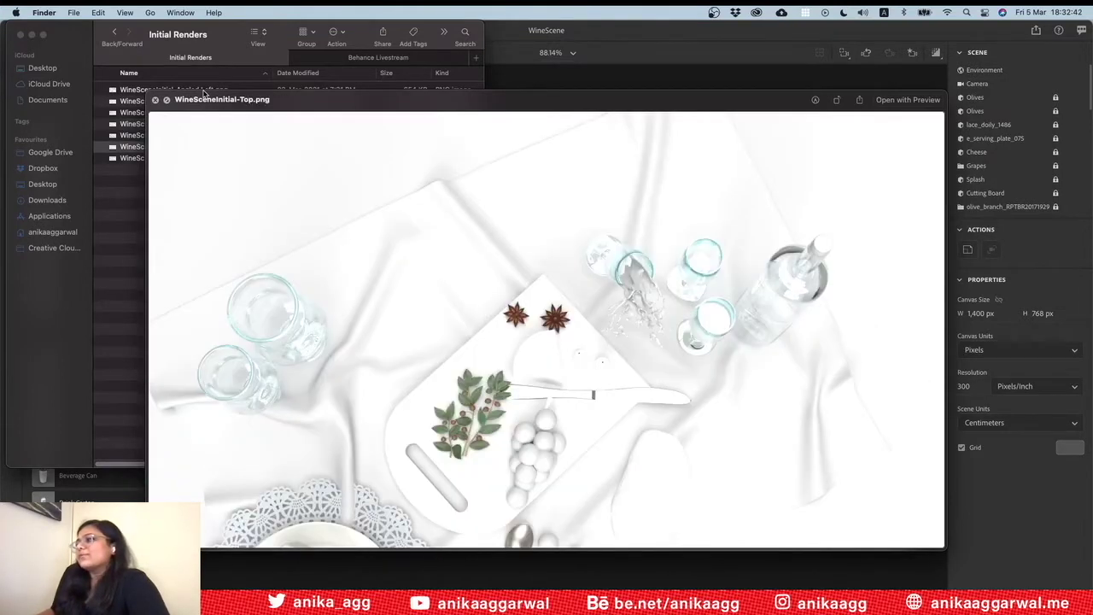
{"action": "key", "text": "Up"}
{"action": "key", "text": "Up"}
{"action": "key", "text": "Up"}
{"action": "key", "text": "Up"}
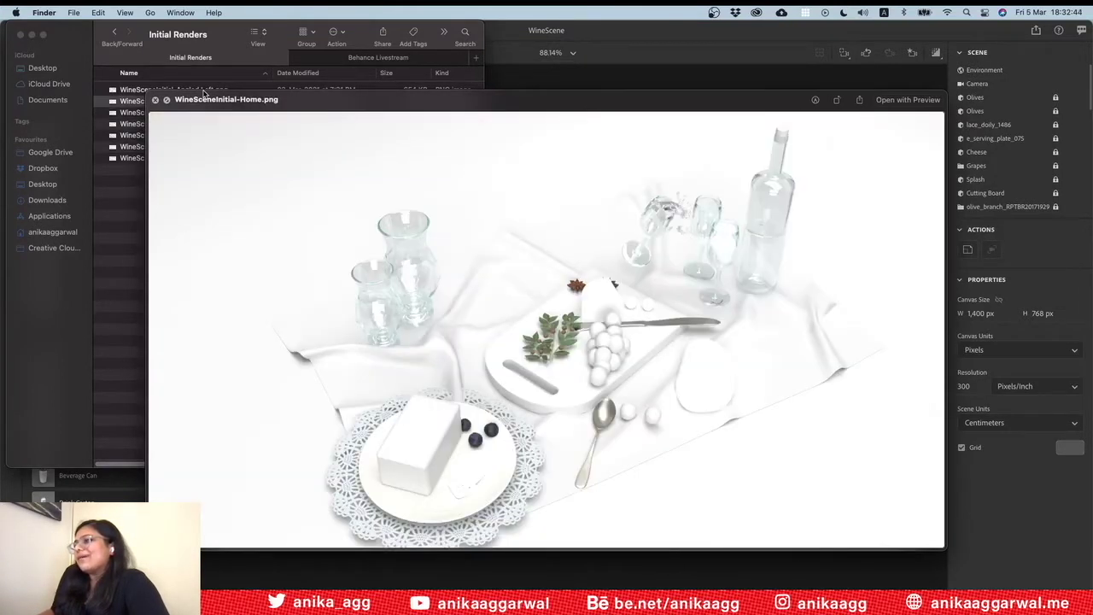
{"action": "key", "text": "space"}
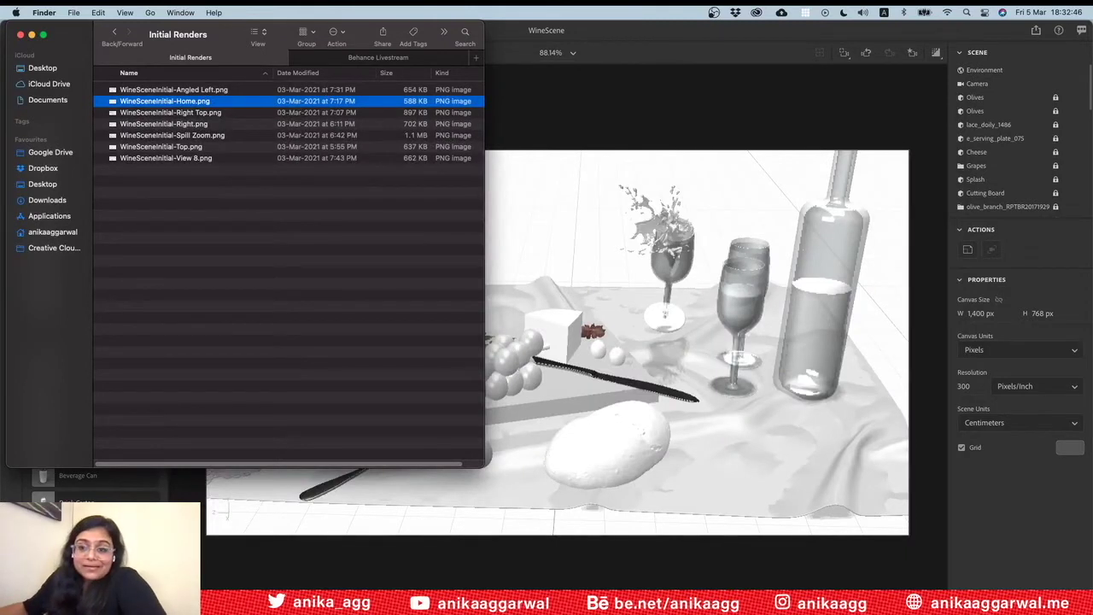
Go back to the Renders folder and bring the Dimension scene to the front
{"action": "key", "text": "super+Tab"}
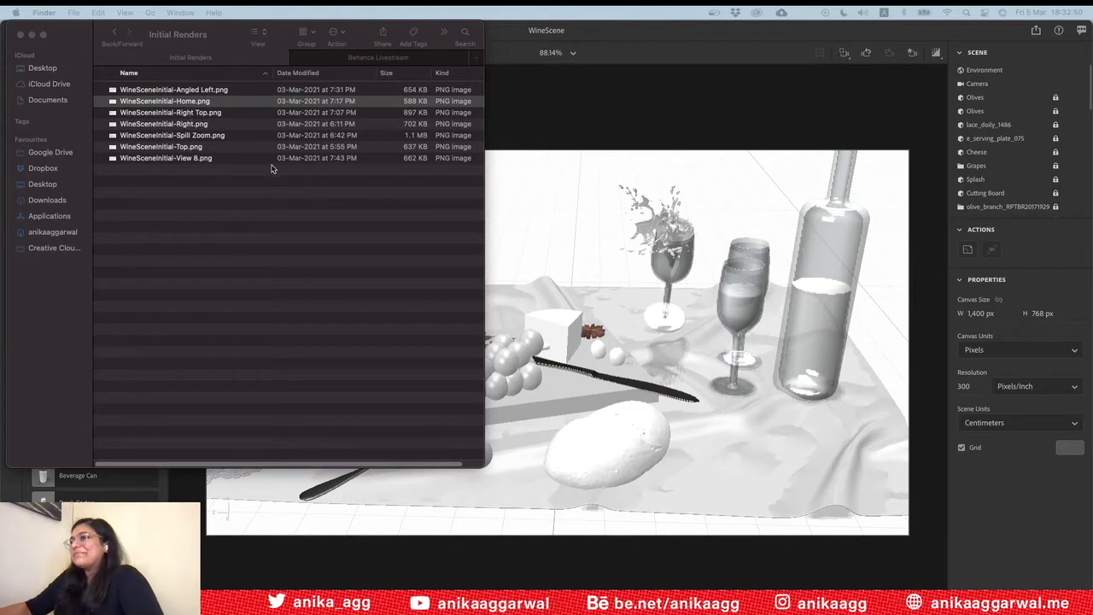
{"action": "left_click", "coordinate": [116, 34]}
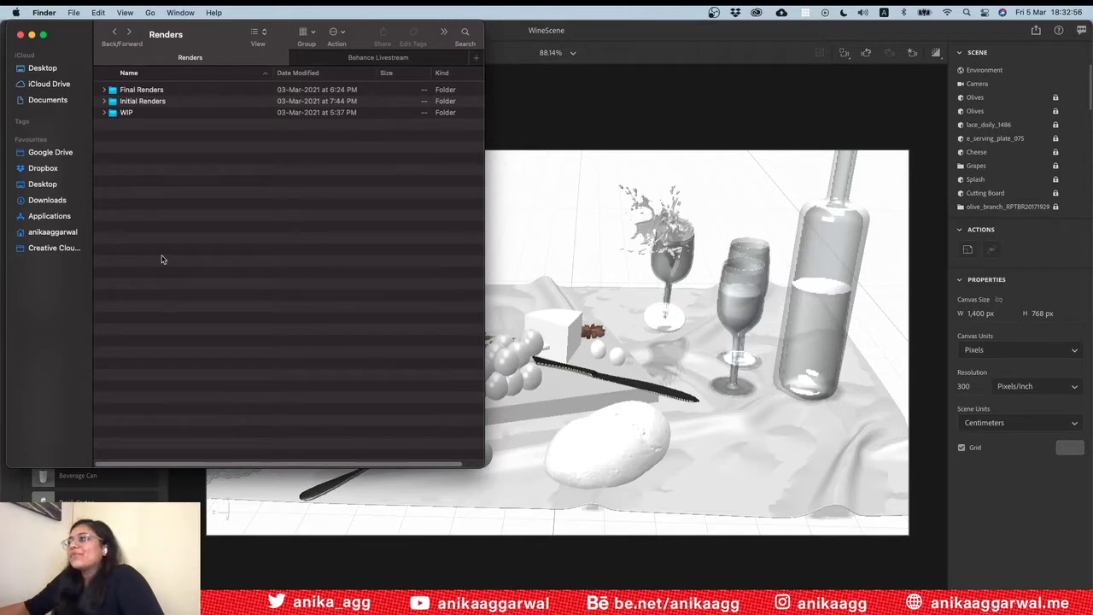
{"action": "left_click", "coordinate": [581, 129]}
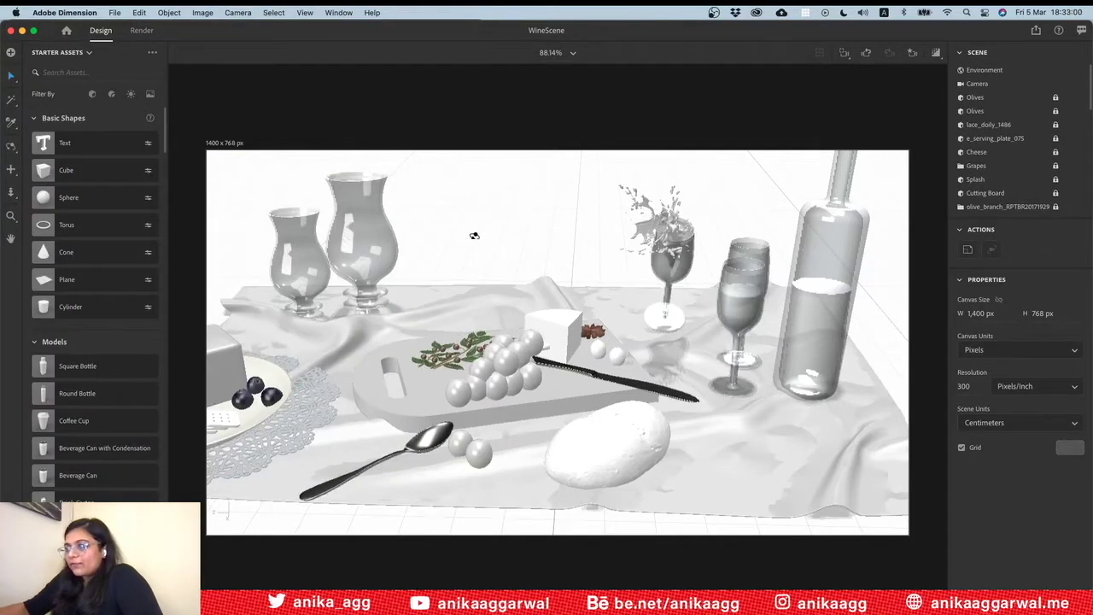
Zoom to show the whole table, nudge the cheese block left, then switch to Finder's Renders folder
{"action": "scroll", "coordinate": [479, 241], "scroll_direction": "up", "scroll_amount": 2}
{"action": "scroll", "coordinate": [491, 251], "scroll_direction": "up", "scroll_amount": 1}
{"action": "scroll", "coordinate": [496, 254], "scroll_direction": "up", "scroll_amount": 1}
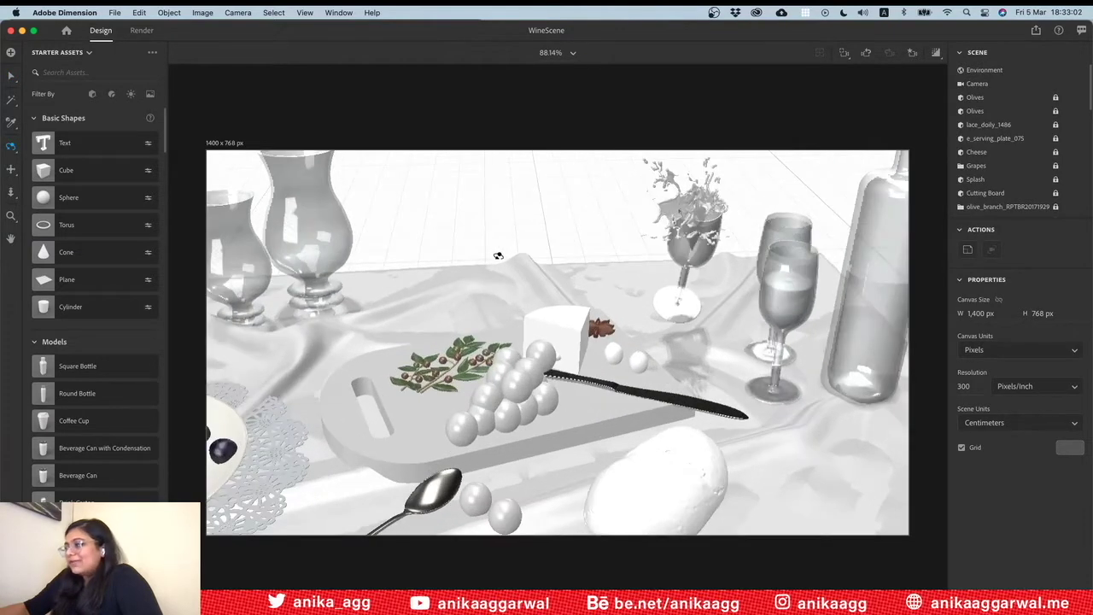
{"action": "scroll", "coordinate": [497, 255], "scroll_direction": "down", "scroll_amount": 2}
{"action": "scroll", "coordinate": [498, 255], "scroll_direction": "down", "scroll_amount": 1}
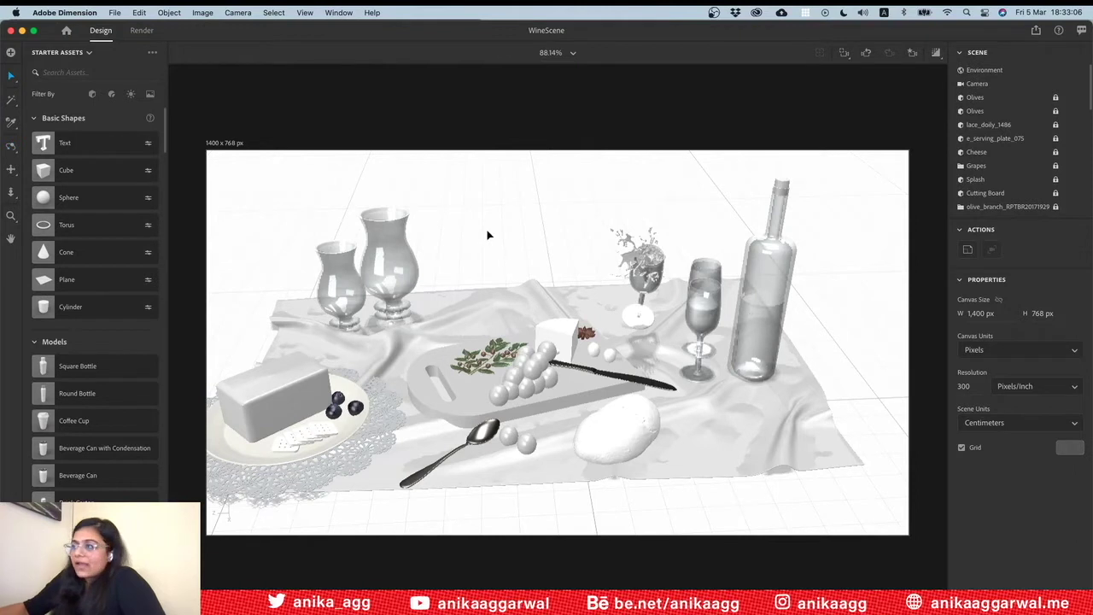
{"action": "left_click_drag", "start_coordinate": [313, 395], "coordinate": [250, 401]}
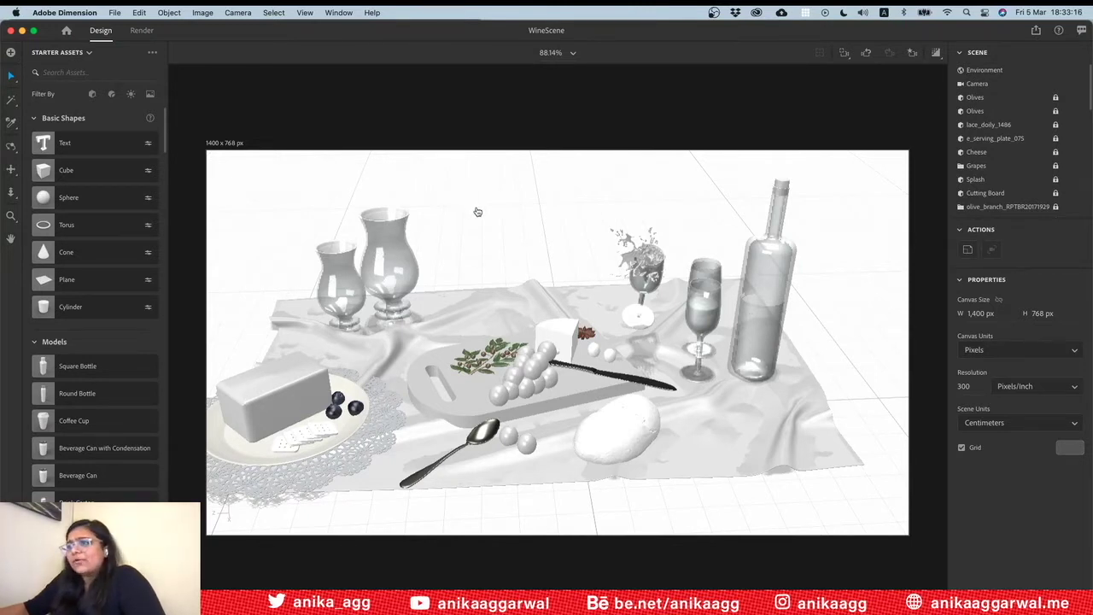
{"action": "key", "text": "super+Tab"}
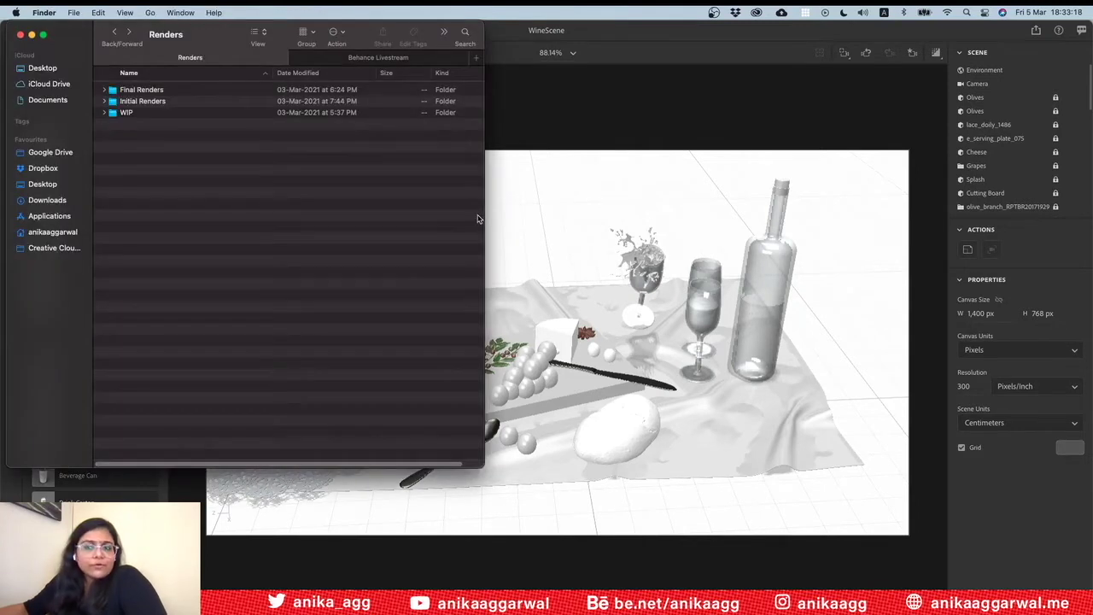
Go up to BehanceLive_27Feb and select AdobeCaptureHowTo.MP4, cancelling an accidental rename
{"action": "left_click", "coordinate": [113, 32]}
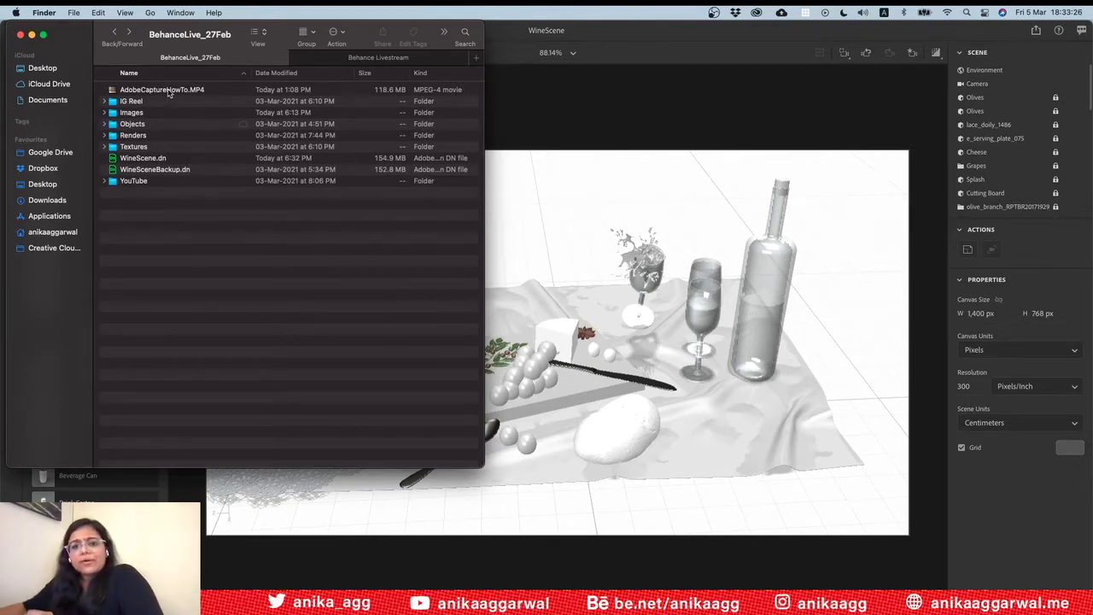
{"action": "left_click", "coordinate": [169, 91]}
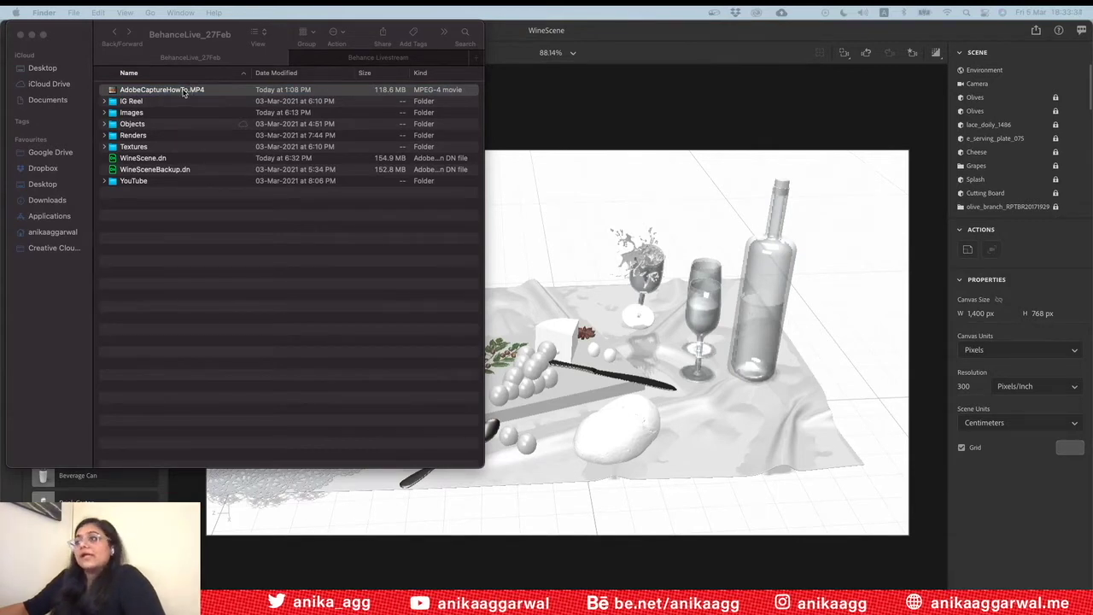
{"action": "left_click", "coordinate": [170, 93]}
{"action": "left_click", "coordinate": [175, 89]}
{"action": "left_click", "coordinate": [169, 112]}
{"action": "left_click", "coordinate": [165, 92]}
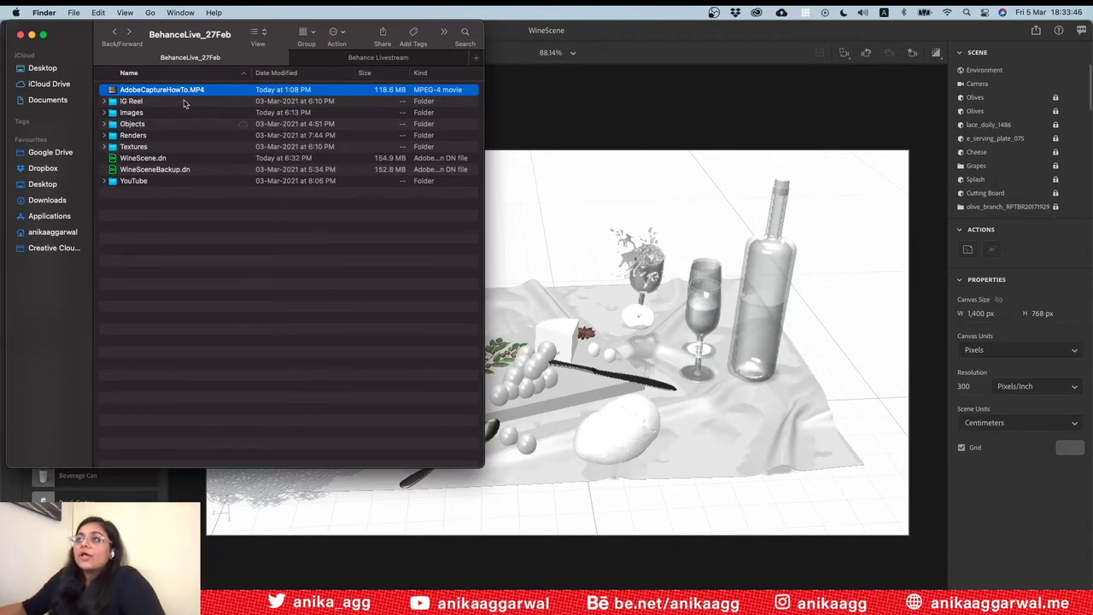
Quick Look the AdobeCaptureHowTo.MP4 video, close it, and return to the Dimension WineScene
{"action": "key", "text": "space"}
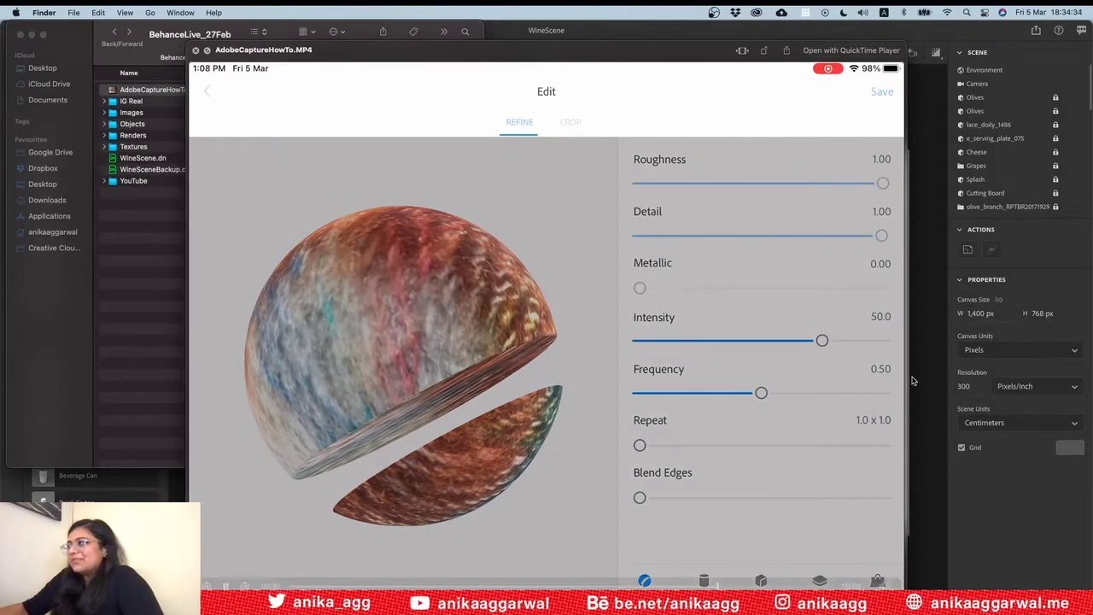
{"action": "key", "text": "space"}
{"action": "left_click", "coordinate": [628, 98]}
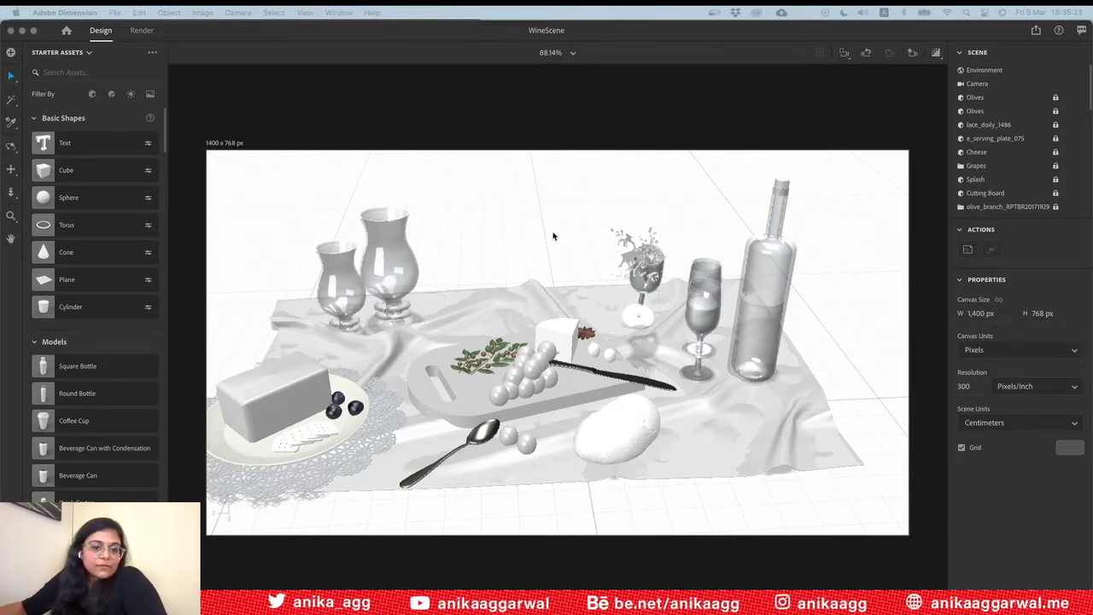
Orbit the camera slightly around the table scene
{"action": "left_click", "coordinate": [588, 220]}
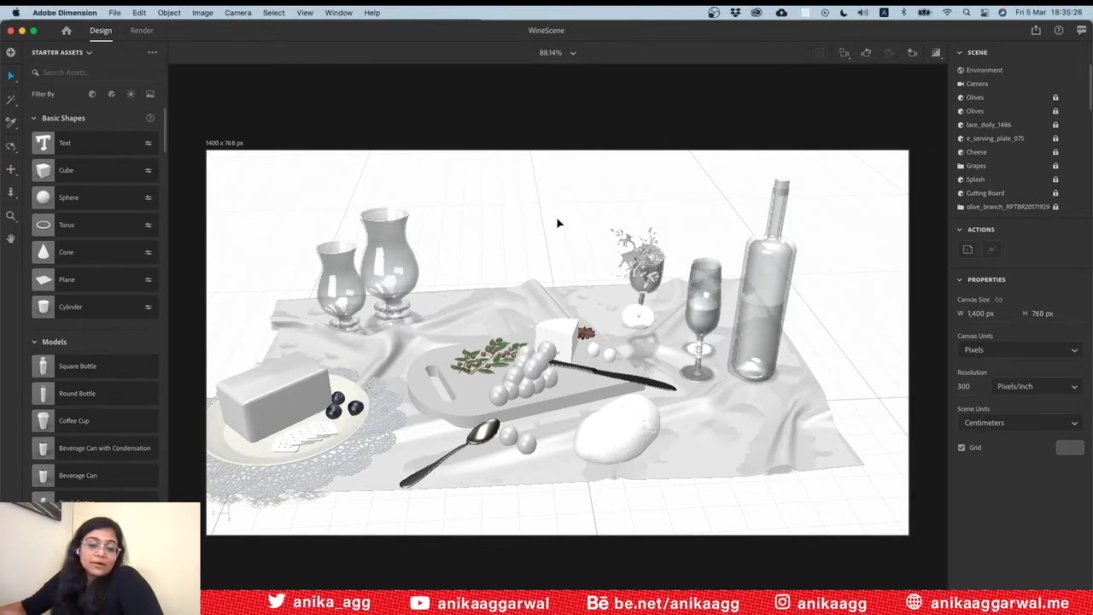
{"action": "key", "text": "1"}
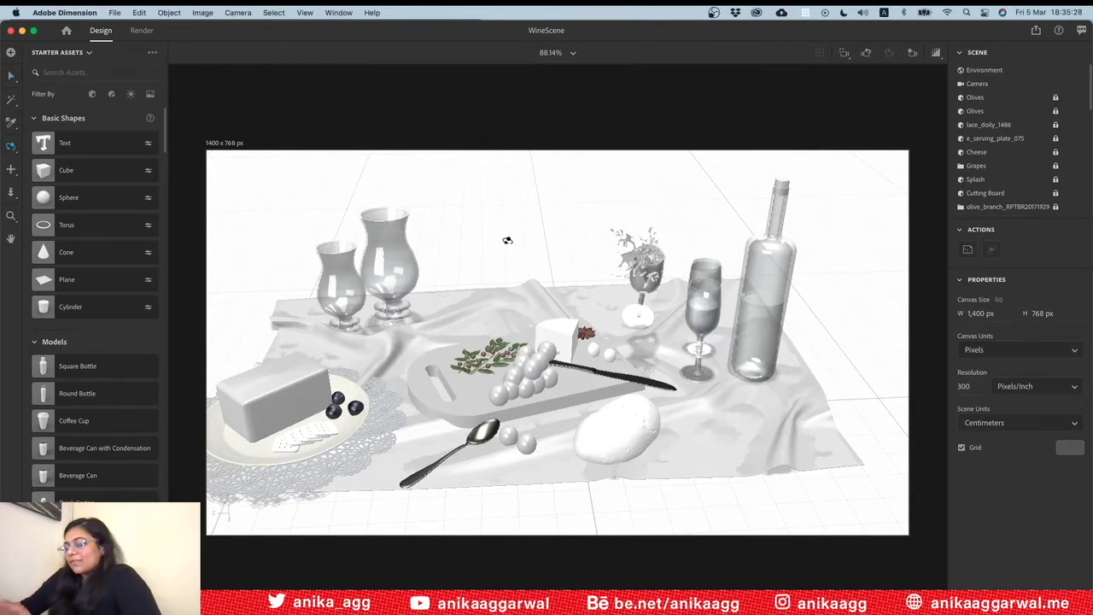
{"action": "left_click_drag", "start_coordinate": [501, 253], "coordinate": [518, 264]}
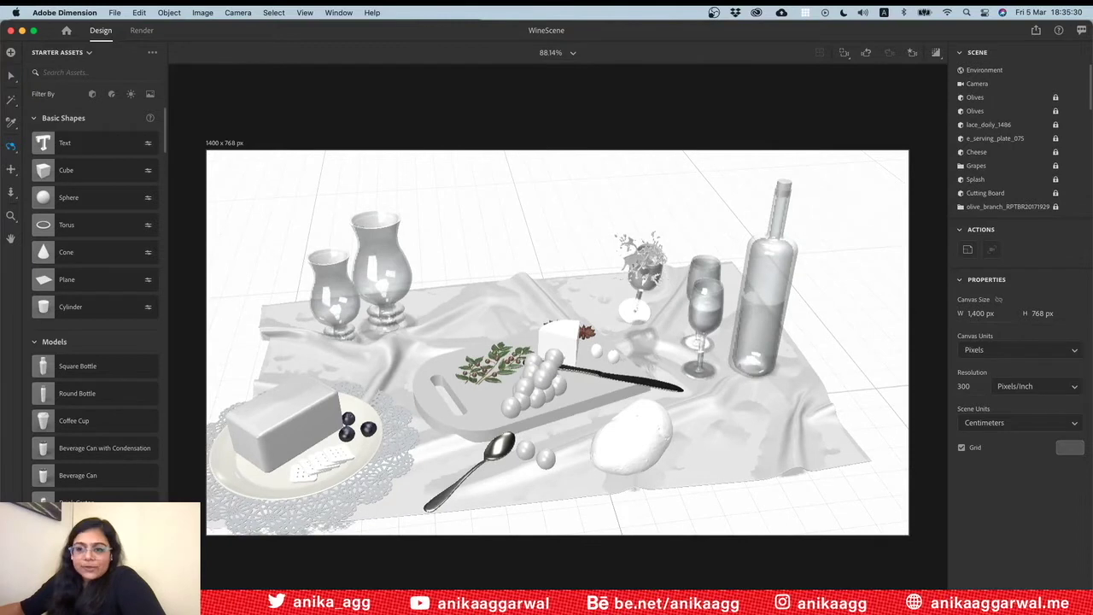
Switch the assets panel from Starter Assets to Creative Cloud Libraries and return to the library list
{"action": "left_click", "coordinate": [73, 59]}
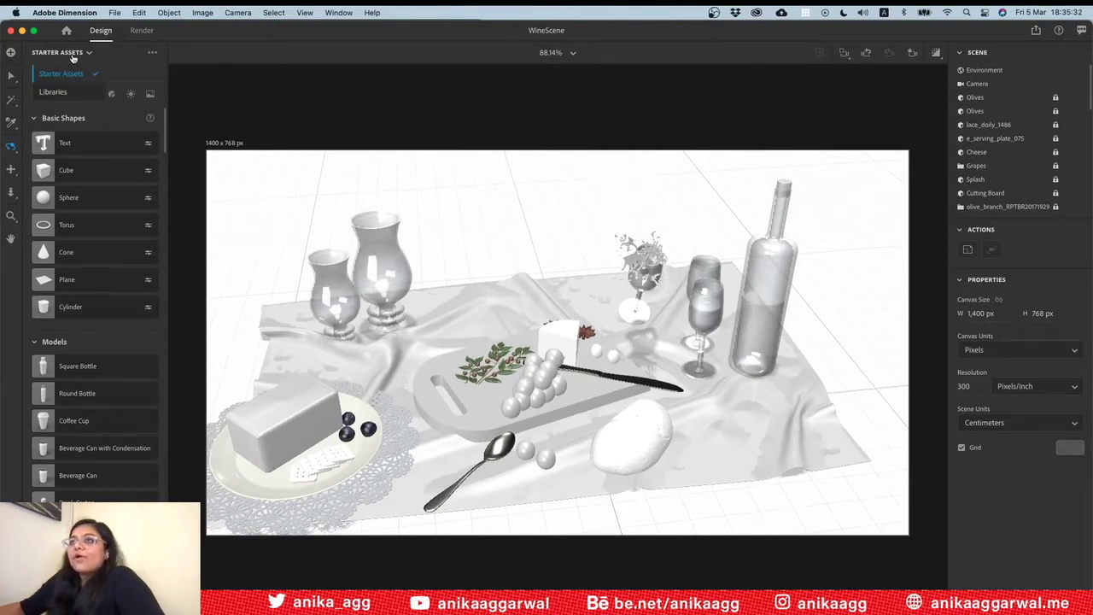
{"action": "left_click", "coordinate": [70, 96]}
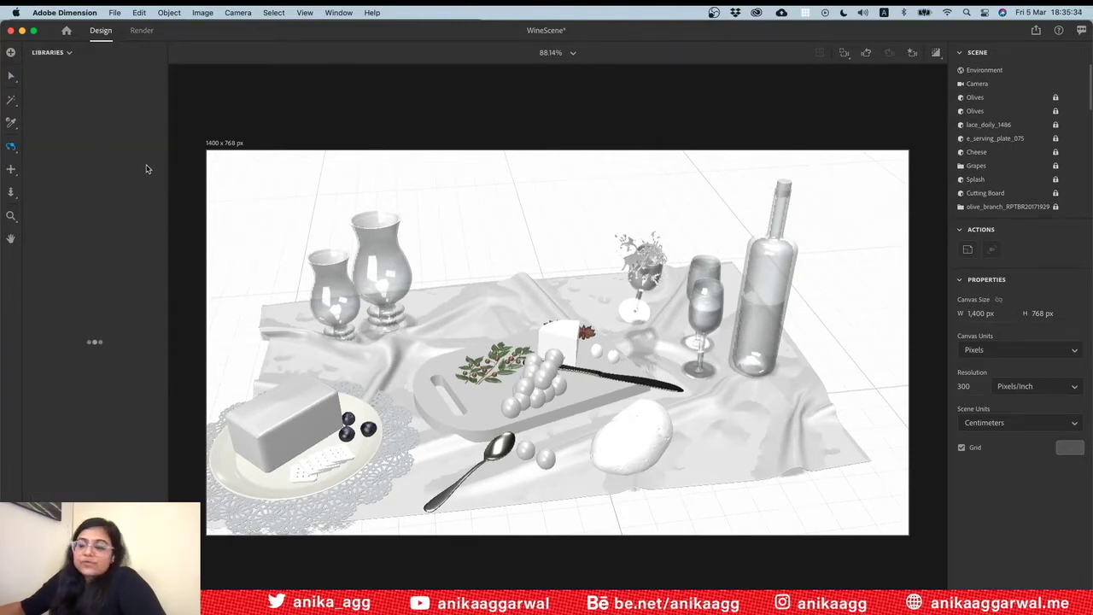
{"action": "key", "text": "v"}
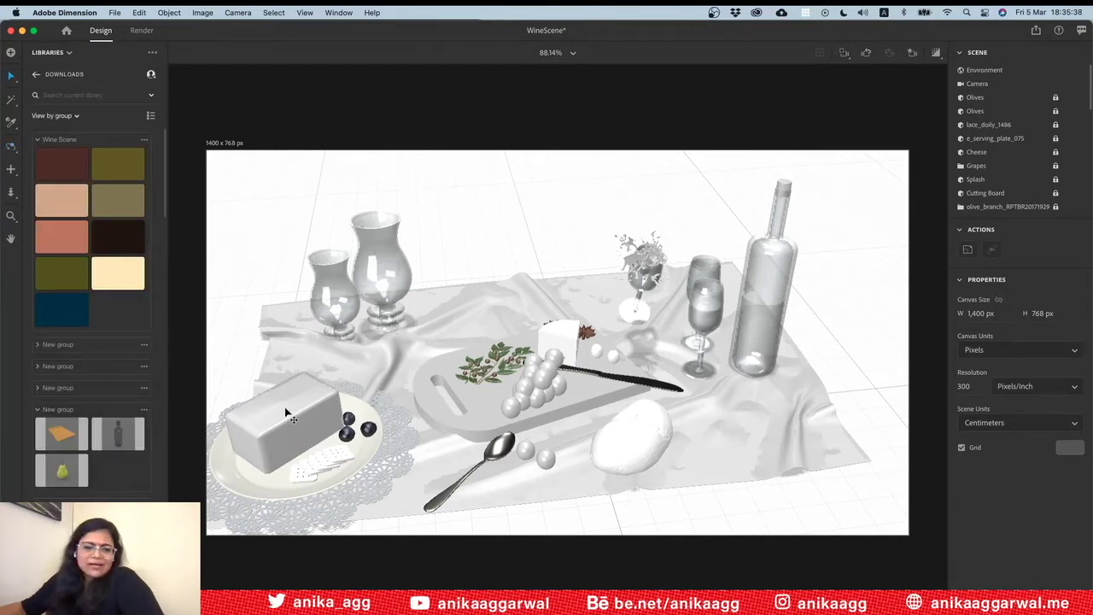
{"action": "key", "text": "super+z"}
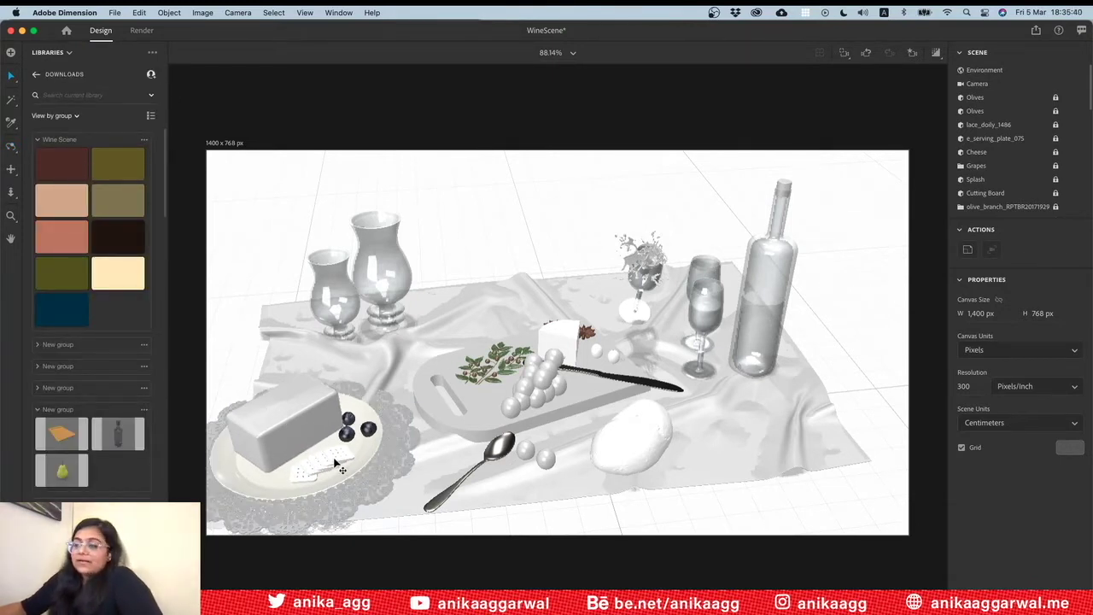
{"action": "key", "text": "super+z"}
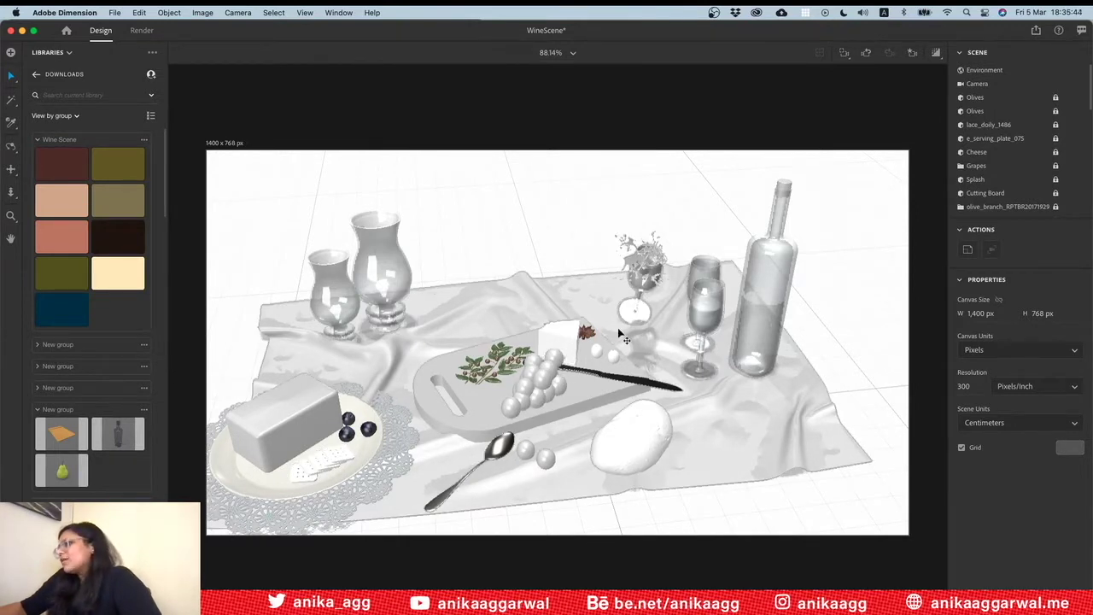
{"action": "key", "text": "super+z"}
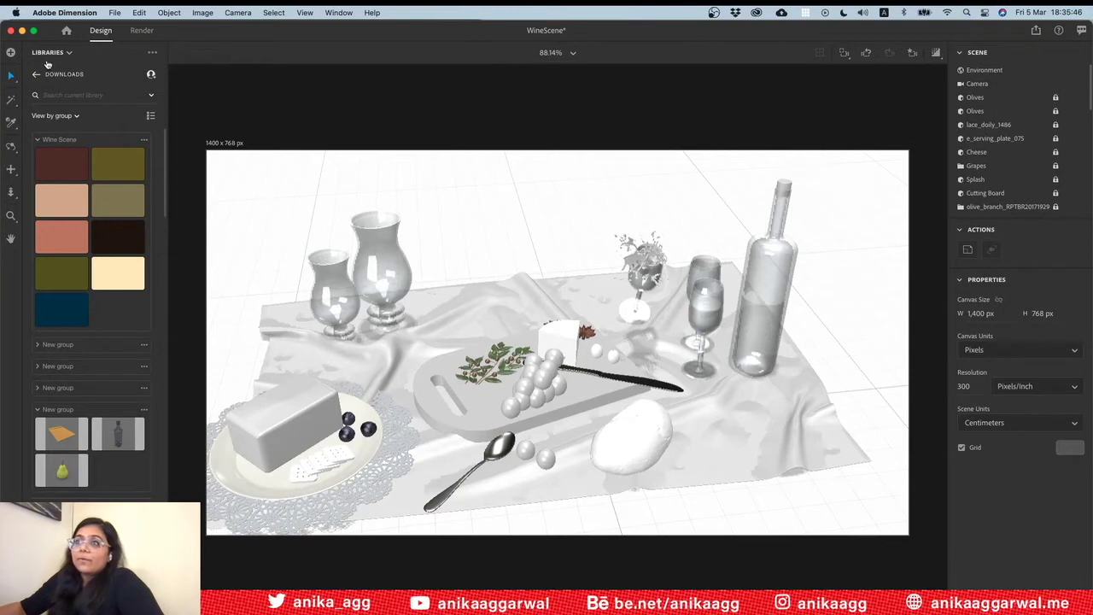
{"action": "left_click", "coordinate": [36, 75]}
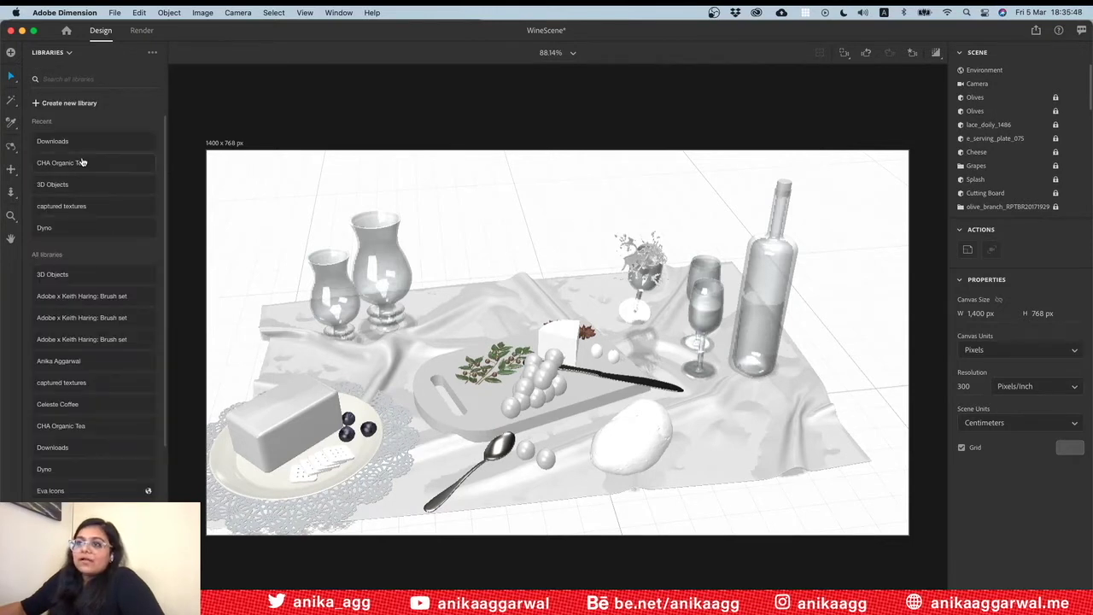
Open the captured textures library and begin unlocking the two Olives layers
{"action": "left_click", "coordinate": [94, 206]}
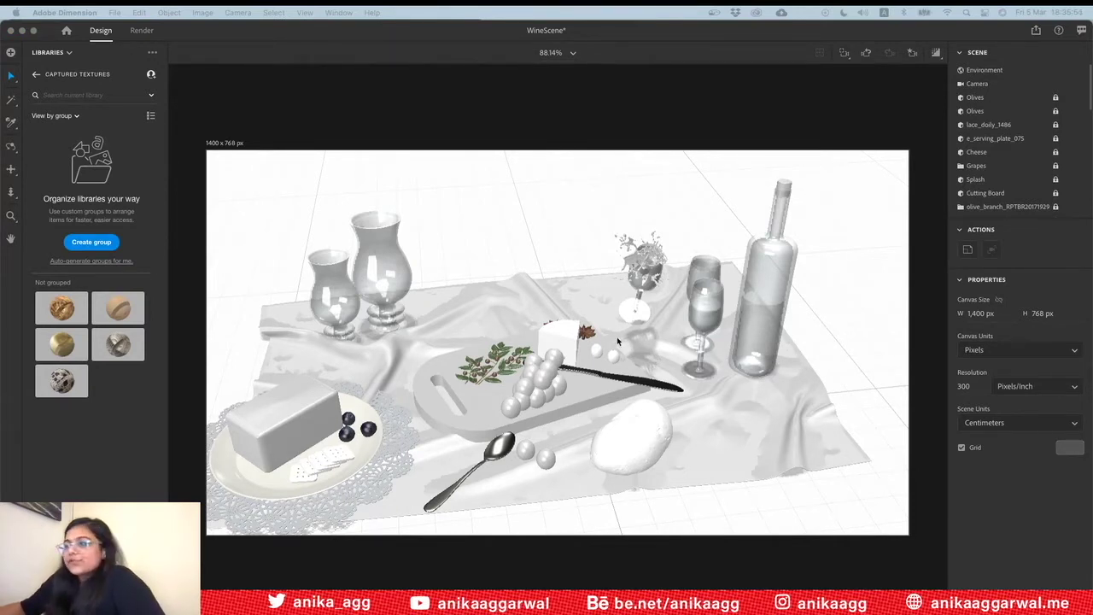
{"action": "left_click", "coordinate": [65, 313]}
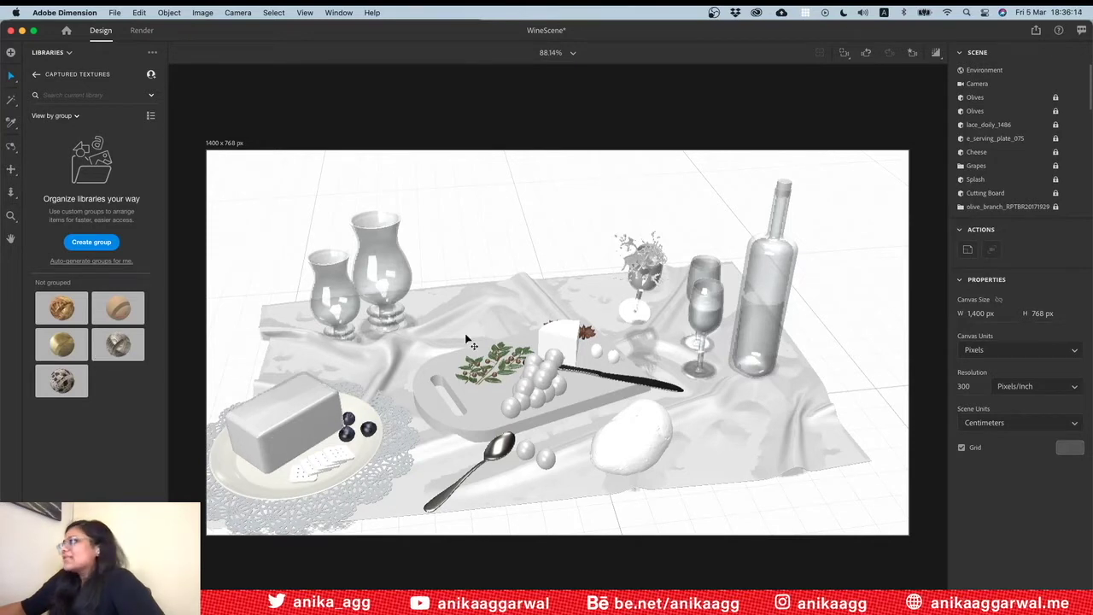
{"action": "mouse_move", "coordinate": [1008, 97]}
{"action": "left_click", "coordinate": [1055, 99]}
Unlock the Olives, serving plate, Cheese and Grapes layers
{"action": "left_click", "coordinate": [1055, 111]}
{"action": "left_click", "coordinate": [1055, 164]}
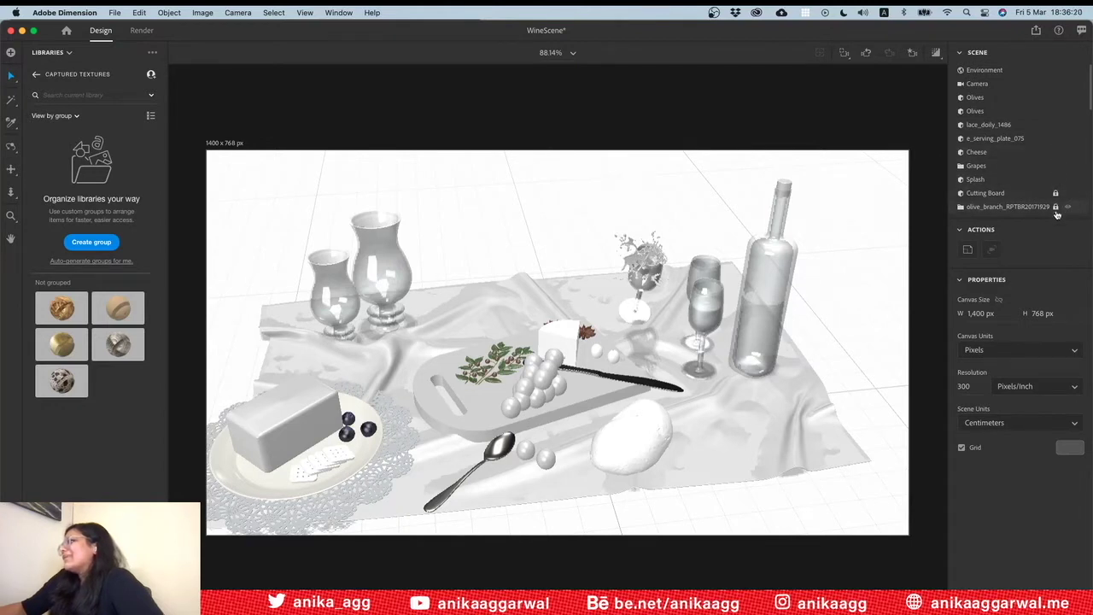
{"action": "scroll", "coordinate": [1055, 212], "scroll_direction": "down", "scroll_amount": 1}
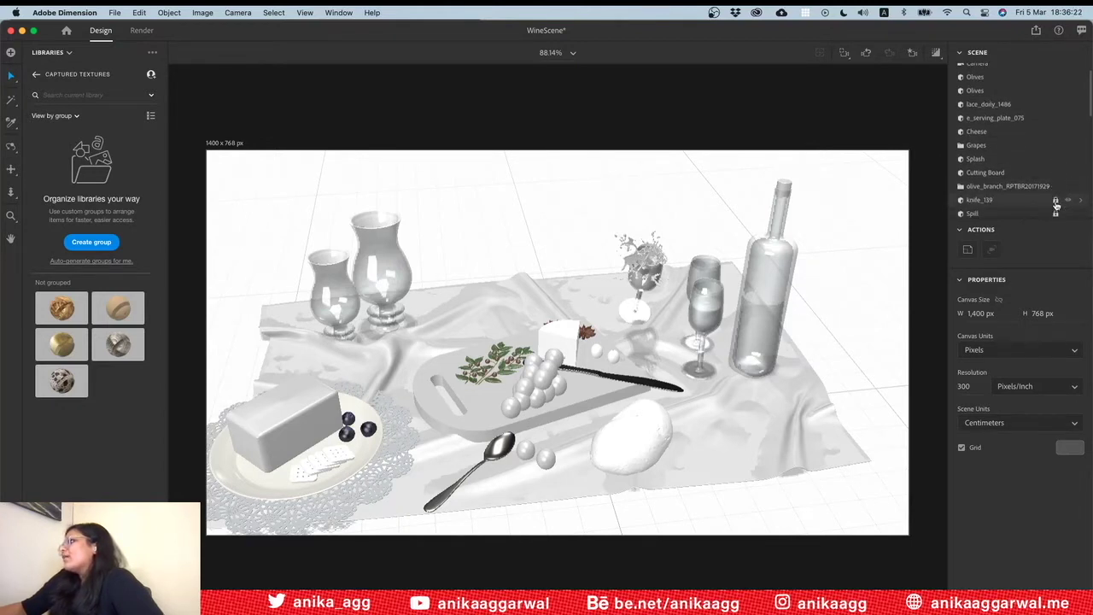
{"action": "scroll", "coordinate": [1058, 201], "scroll_direction": "down", "scroll_amount": 2}
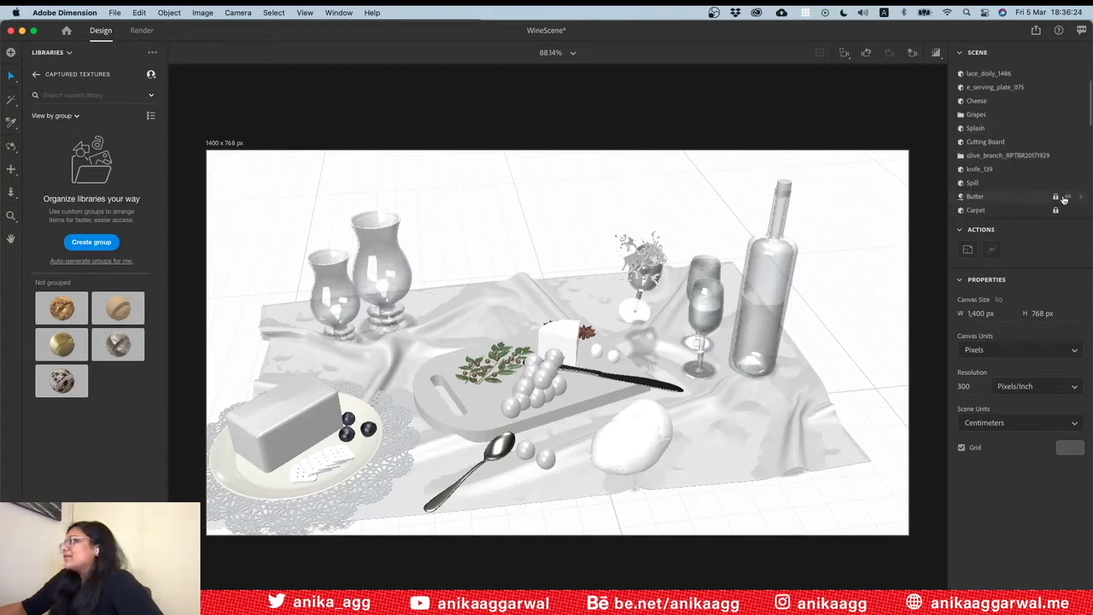
{"action": "scroll", "coordinate": [1057, 207], "scroll_direction": "down", "scroll_amount": 2}
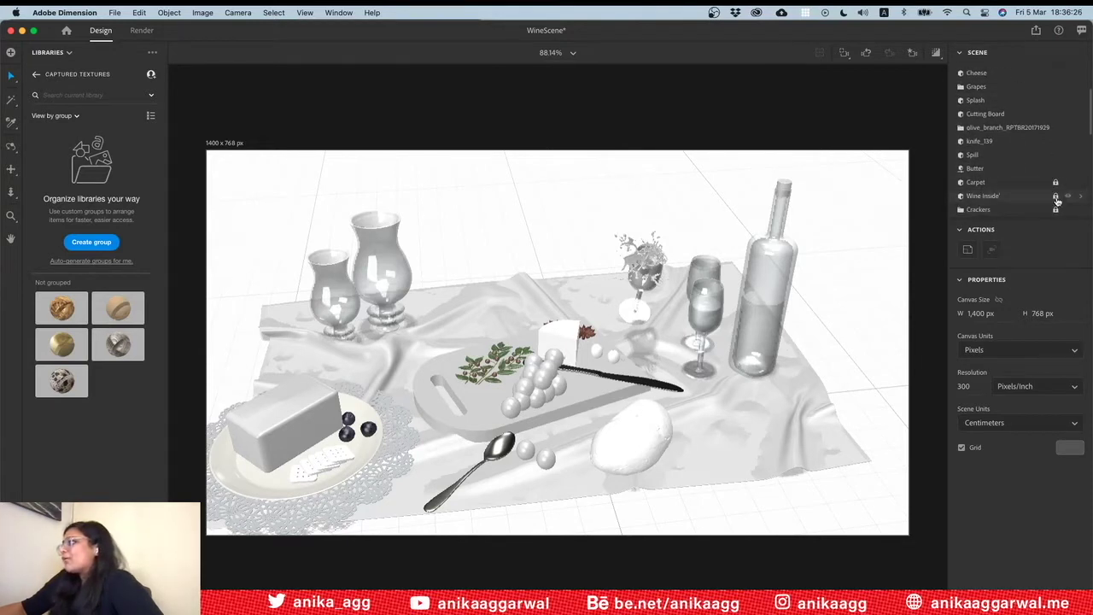
{"action": "scroll", "coordinate": [1057, 210], "scroll_direction": "down", "scroll_amount": 1}
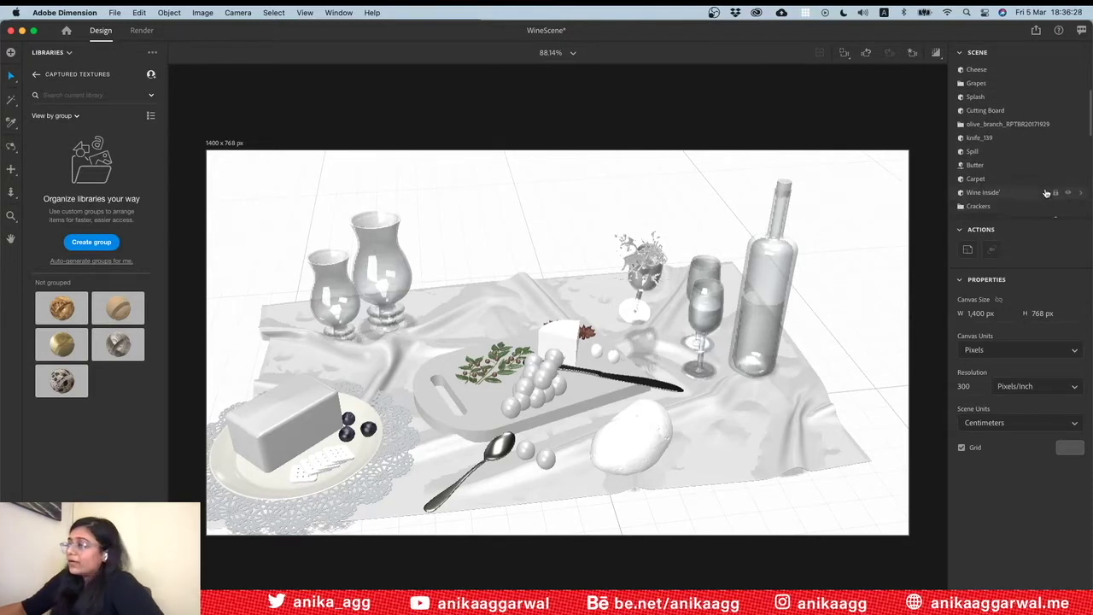
{"action": "scroll", "coordinate": [1056, 214], "scroll_direction": "down", "scroll_amount": 10}
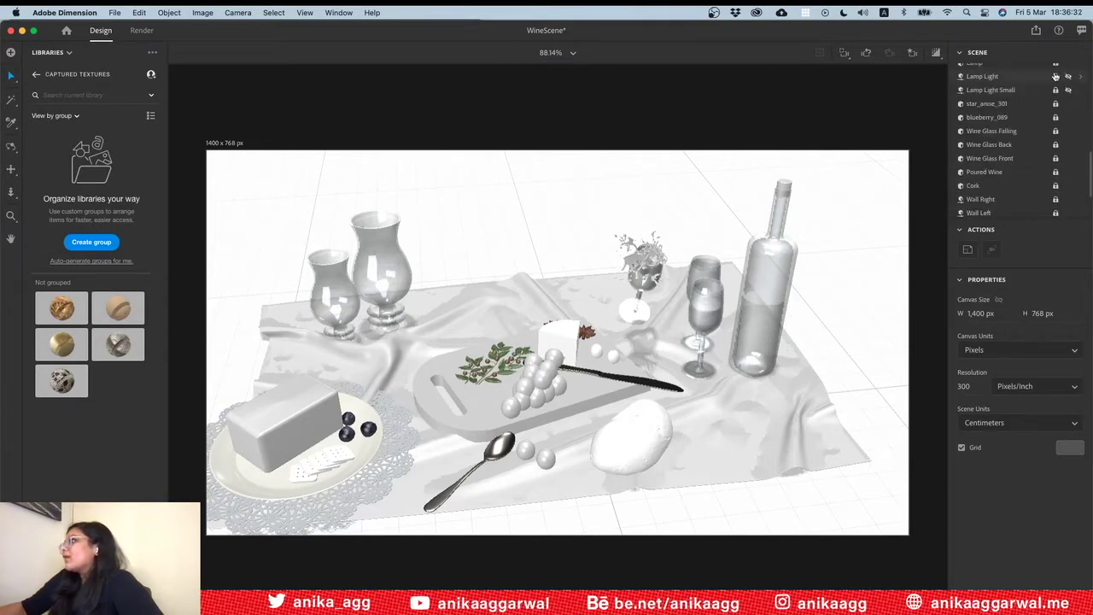
{"action": "scroll", "coordinate": [1055, 77], "scroll_direction": "up", "scroll_amount": 5}
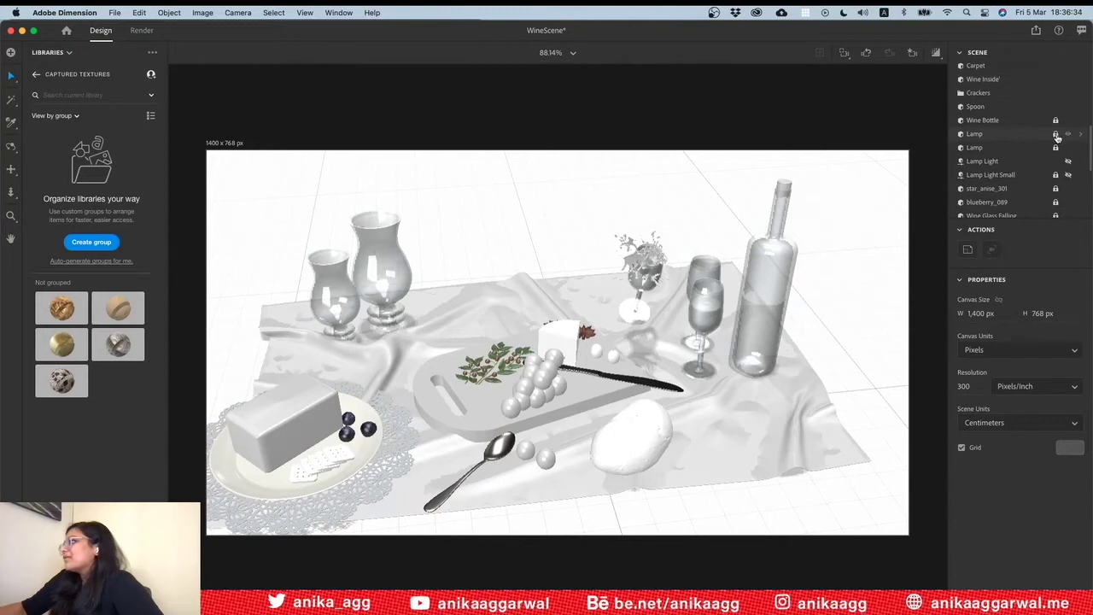
{"action": "scroll", "coordinate": [1043, 147], "scroll_direction": "down", "scroll_amount": 1}
{"action": "scroll", "coordinate": [1043, 148], "scroll_direction": "down", "scroll_amount": 7}
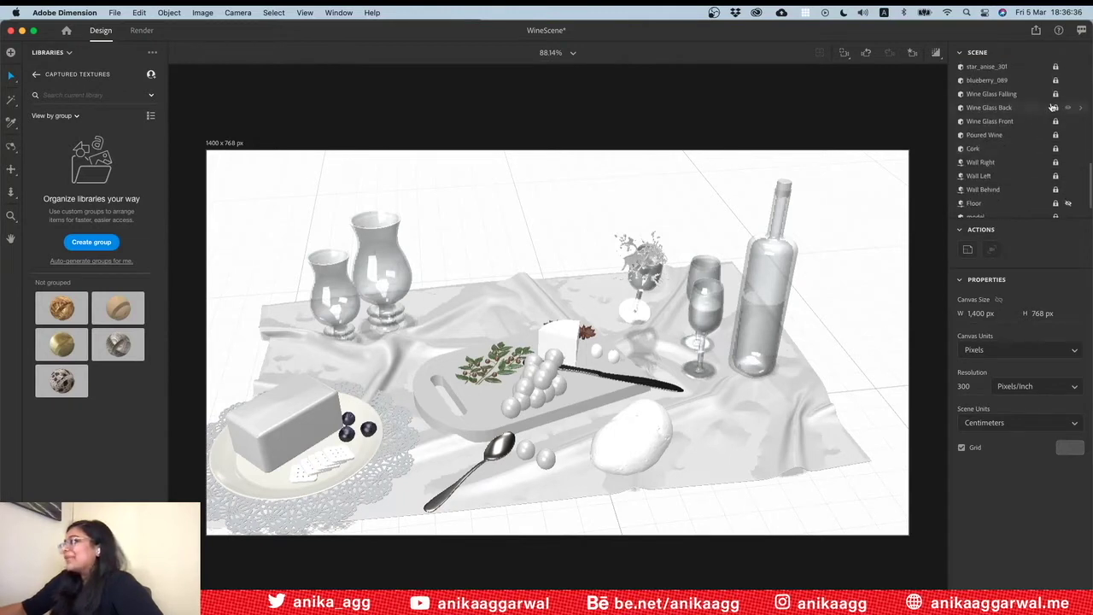
Unlock the Wine Glass Front, Cork, wall and Floor layers
{"action": "left_click", "coordinate": [1056, 122]}
{"action": "left_click", "coordinate": [1055, 150]}
{"action": "left_click", "coordinate": [1055, 162]}
{"action": "left_click", "coordinate": [1055, 176]}
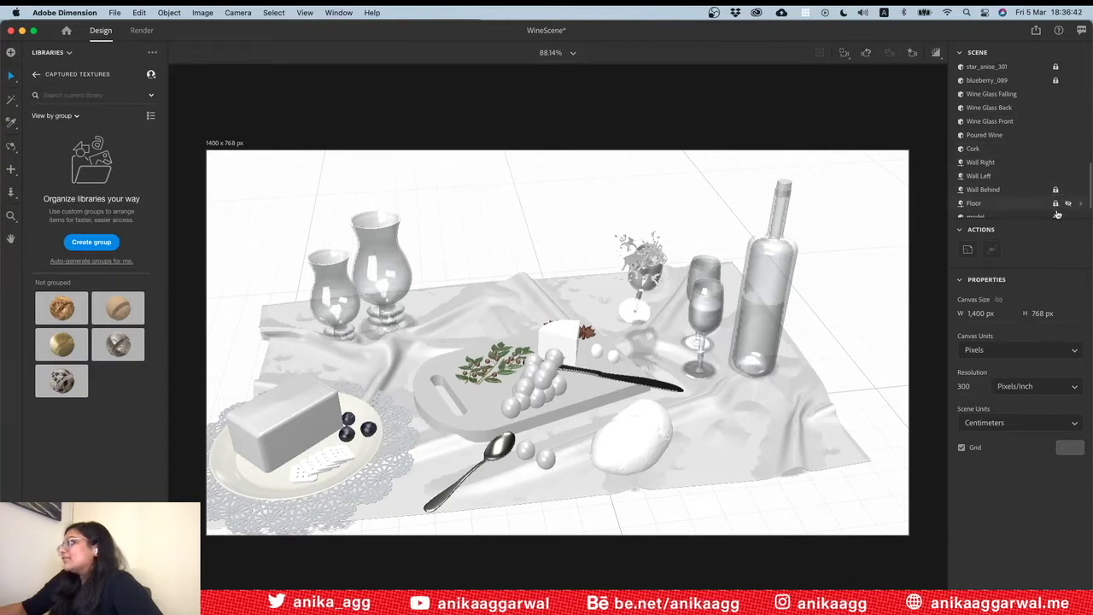
{"action": "left_click", "coordinate": [1055, 204]}
{"action": "scroll", "coordinate": [1057, 208], "scroll_direction": "down", "scroll_amount": 1}
{"action": "scroll", "coordinate": [1056, 183], "scroll_direction": "up", "scroll_amount": 3}
{"action": "scroll", "coordinate": [1057, 163], "scroll_direction": "up", "scroll_amount": 2}
Unlock star_anise_301 and blueberry_089, then select the butter block on the cheese plate
{"action": "left_click", "coordinate": [1055, 147]}
{"action": "left_click", "coordinate": [1055, 160]}
{"action": "scroll", "coordinate": [1056, 138], "scroll_direction": "up", "scroll_amount": 3}
{"action": "scroll", "coordinate": [1055, 139], "scroll_direction": "up", "scroll_amount": 3}
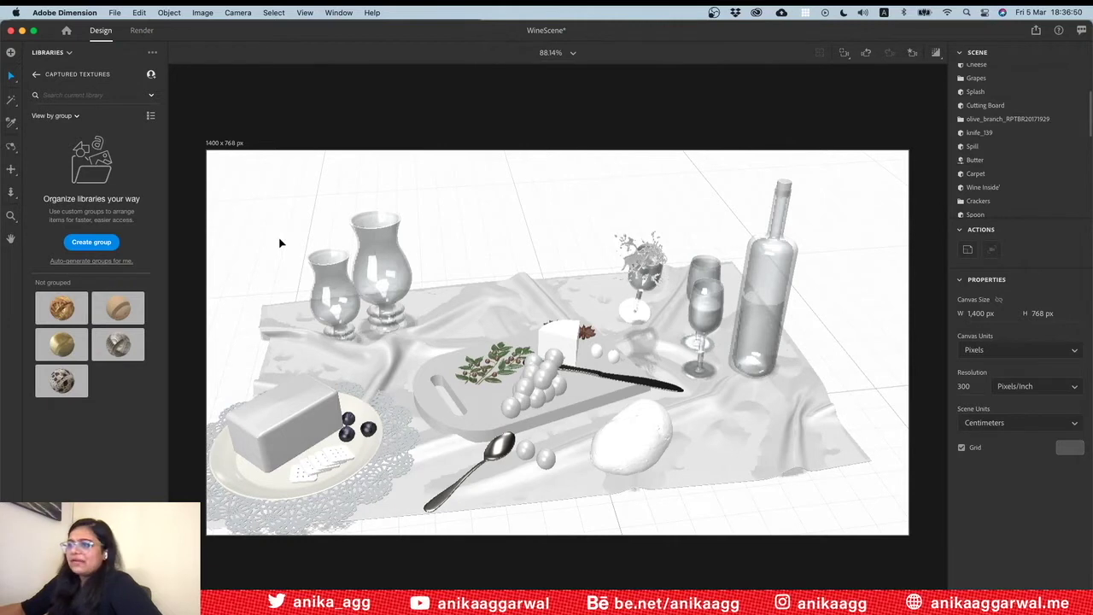
{"action": "left_click", "coordinate": [291, 427]}
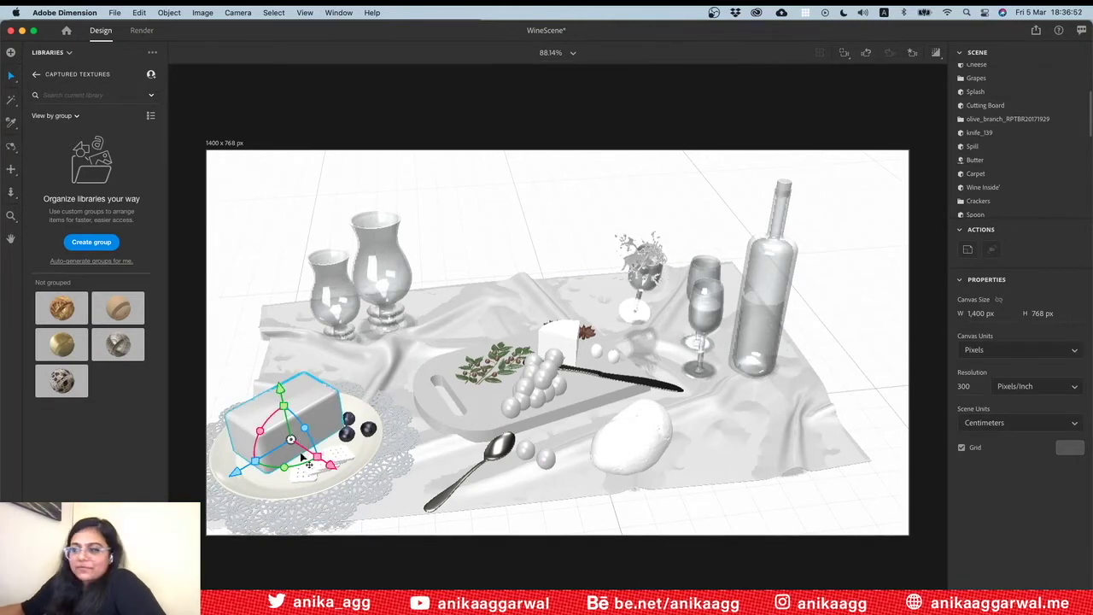
Open the butter block's Butter_V2 material and enter 0.5 as its texture Repeat X
{"action": "scroll", "coordinate": [1010, 173], "scroll_direction": "down", "scroll_amount": 2}
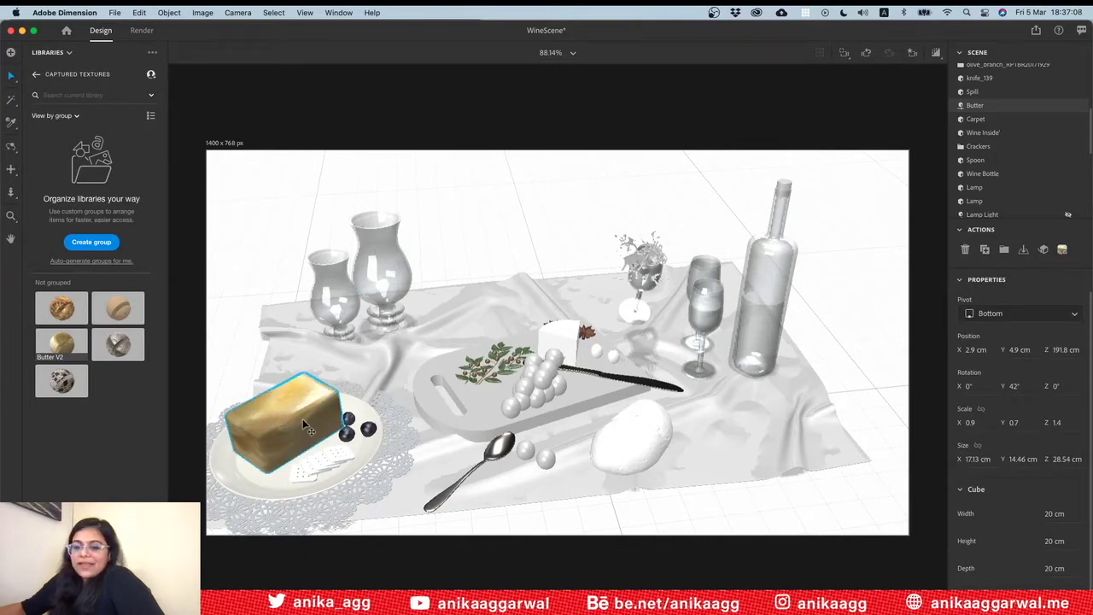
{"action": "double_click", "coordinate": [302, 424]}
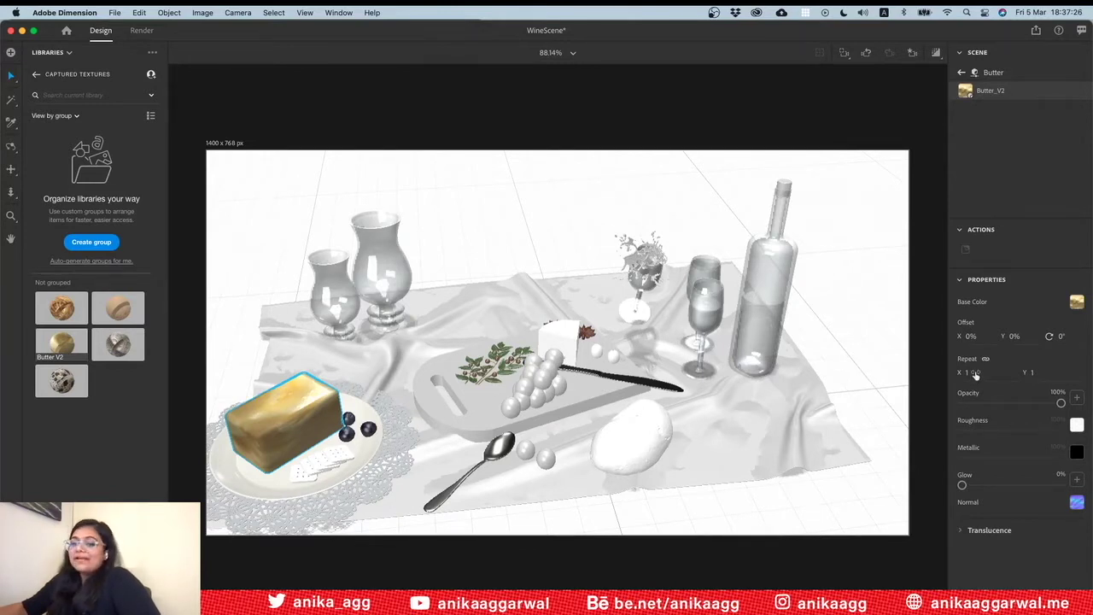
{"action": "left_click", "coordinate": [975, 373]}
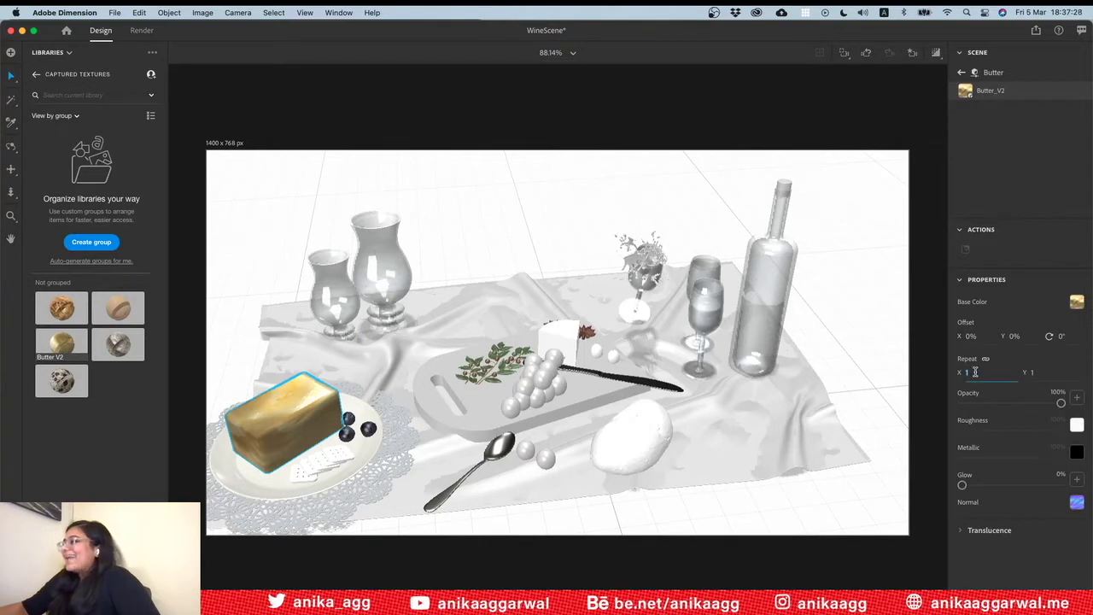
{"action": "type", "text": "0.5"}
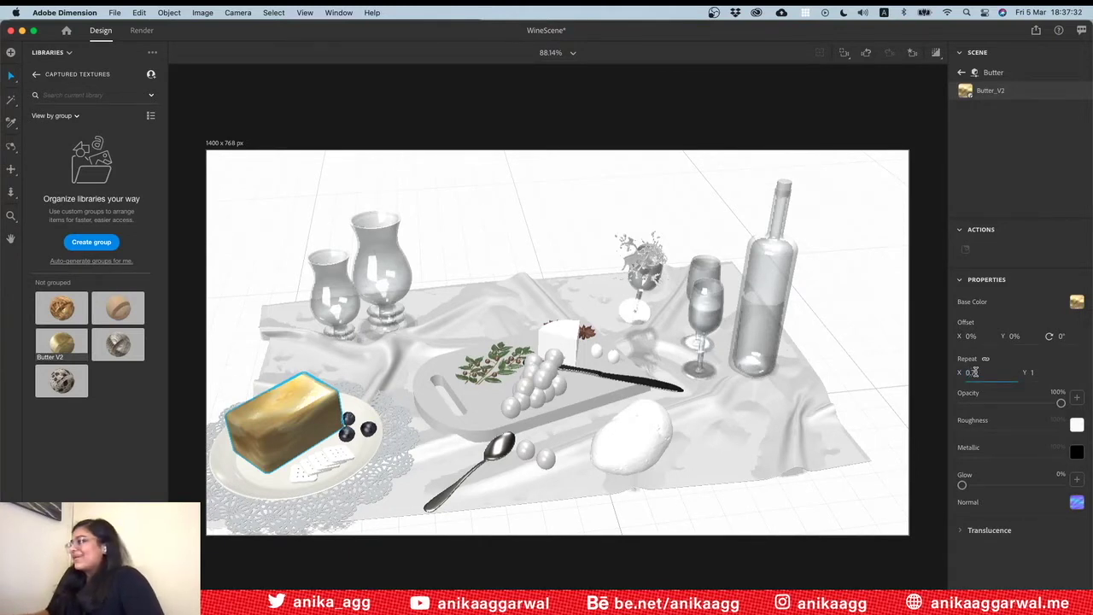
{"action": "key", "text": "Return"}
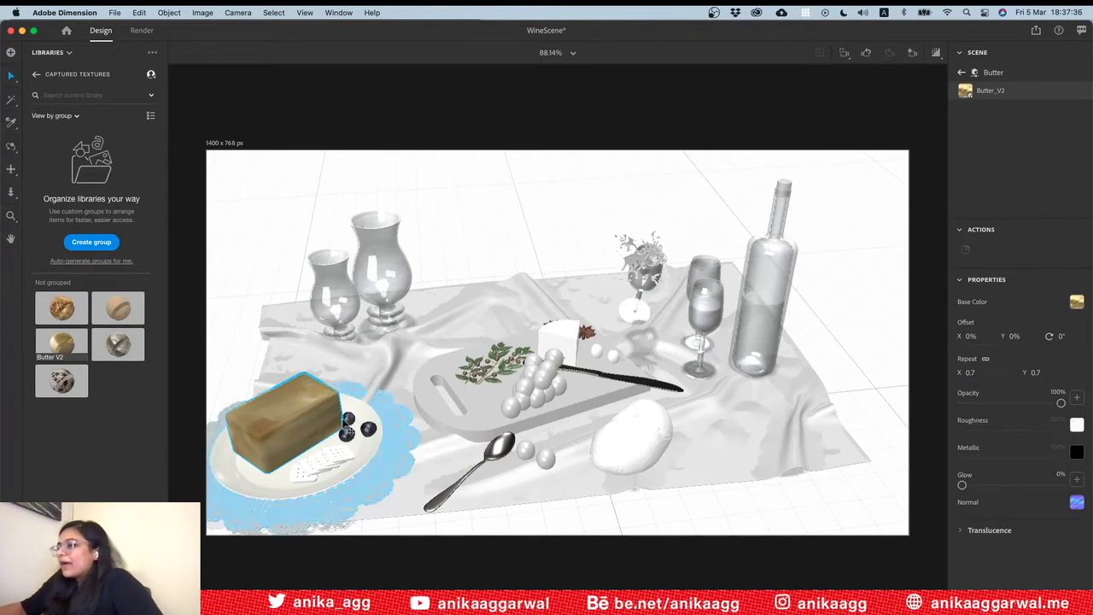
Select the butter block, open Butter_V2 and set its texture repeat to 30
{"action": "left_click", "coordinate": [254, 233]}
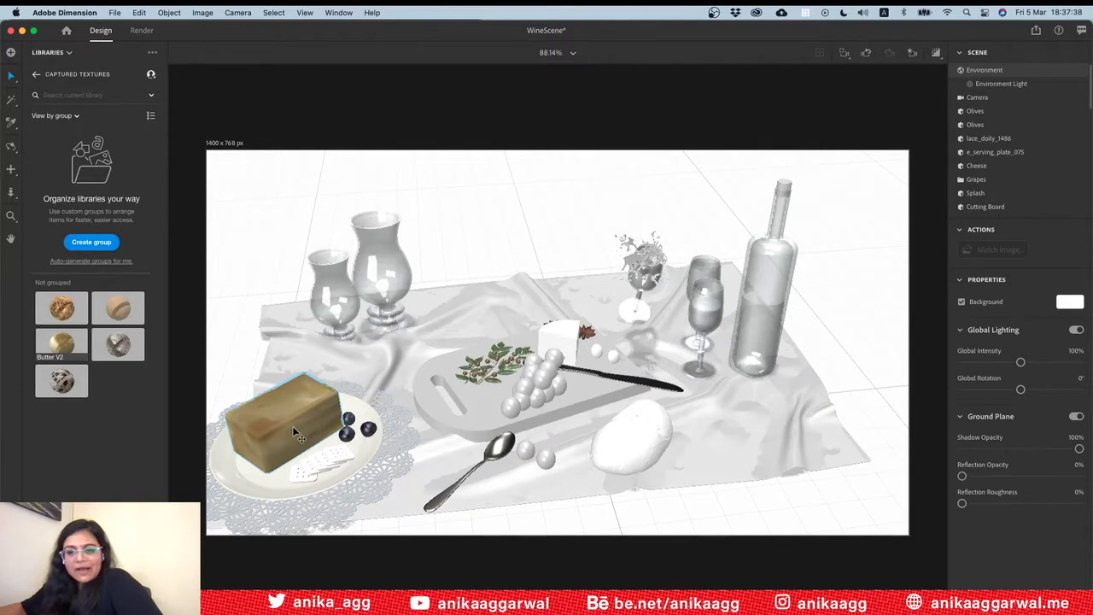
{"action": "left_click", "coordinate": [272, 413]}
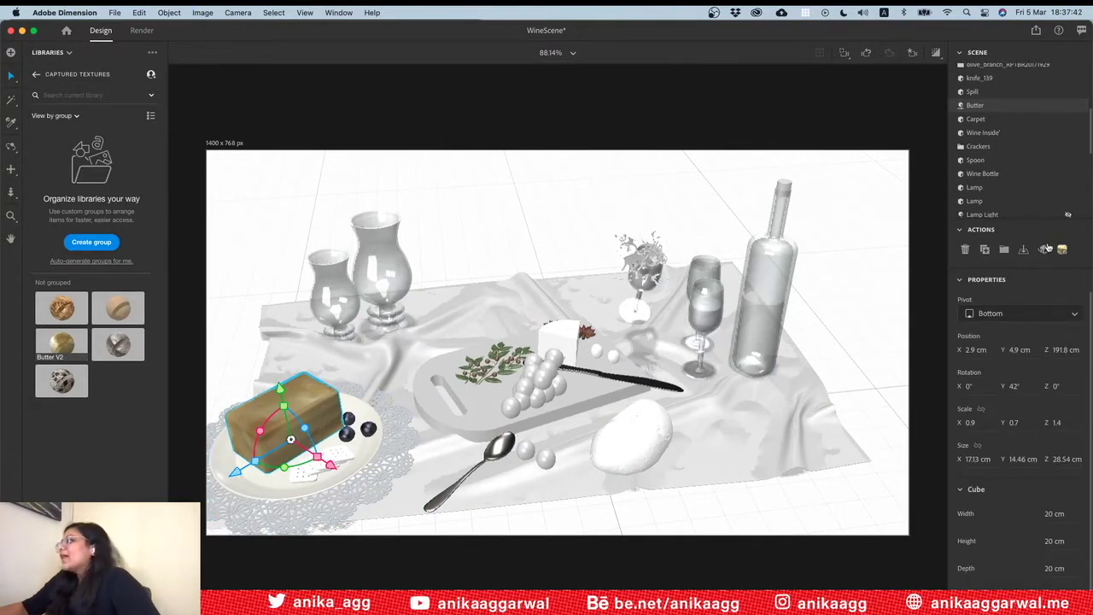
{"action": "mouse_move", "coordinate": [1016, 105]}
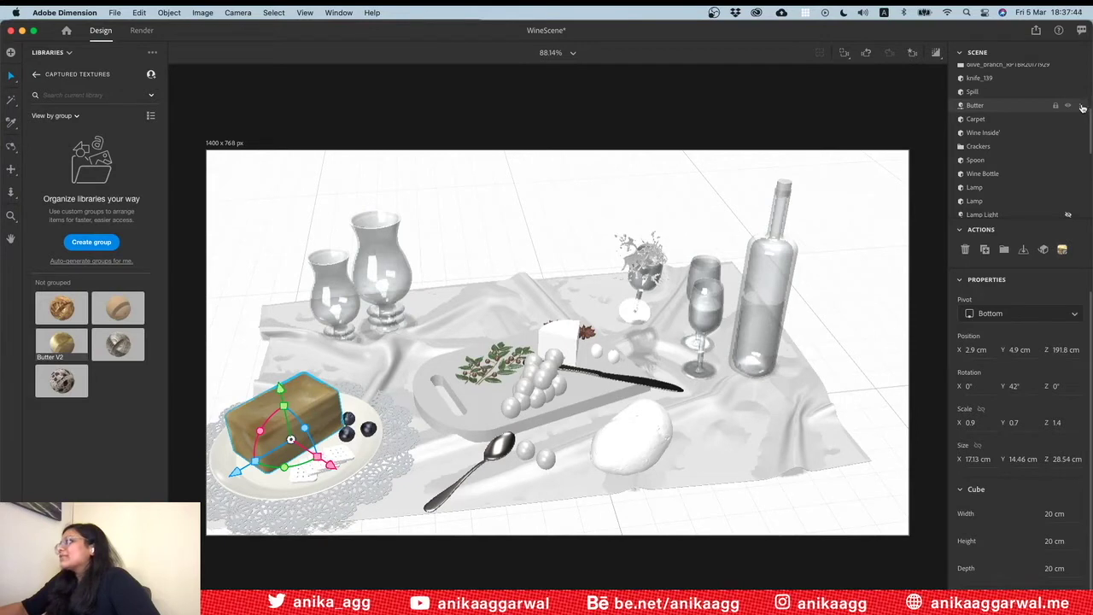
{"action": "left_click", "coordinate": [1081, 107]}
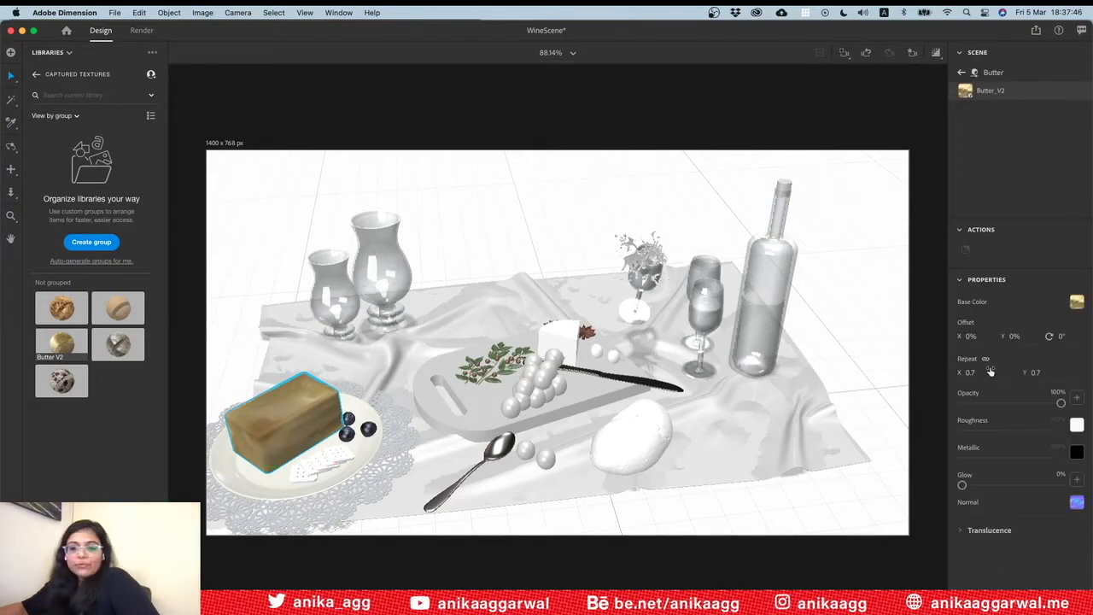
{"action": "left_click", "coordinate": [990, 371]}
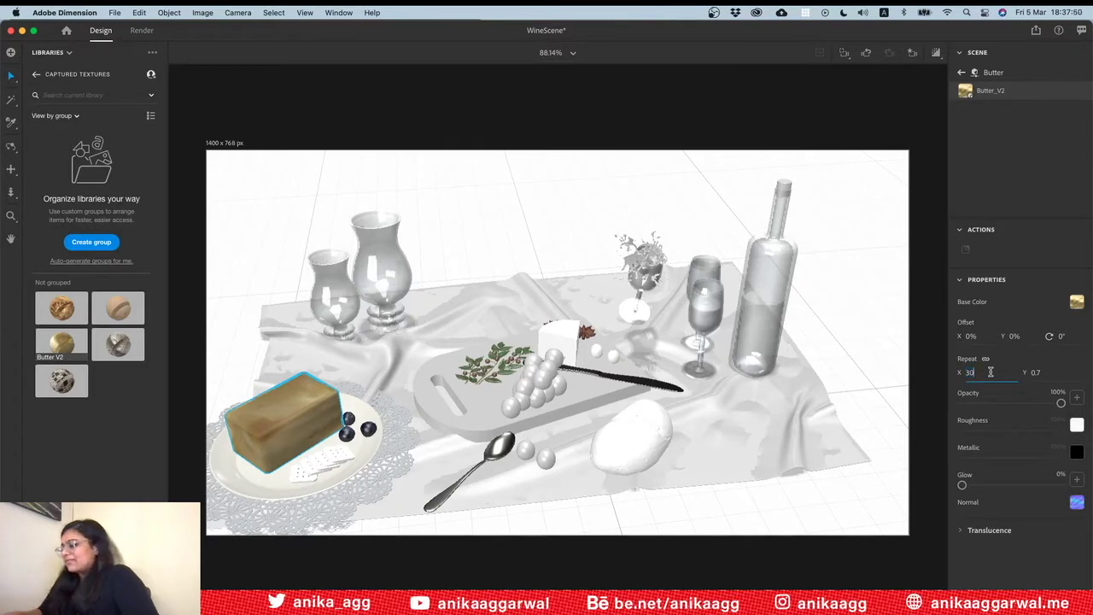
{"action": "key", "text": "Return"}
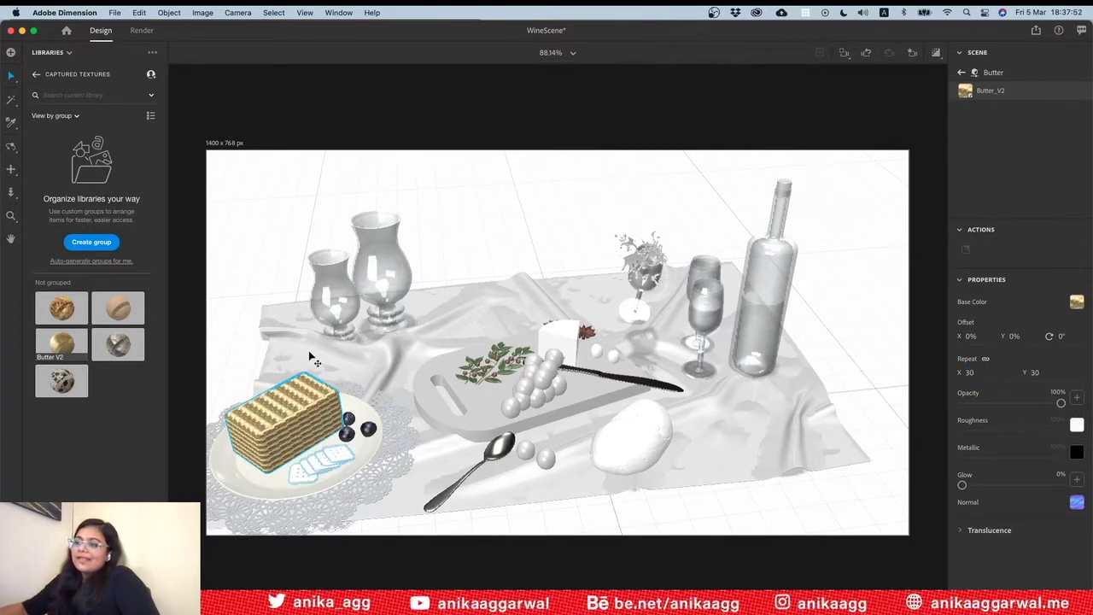
{"action": "left_click", "coordinate": [272, 294]}
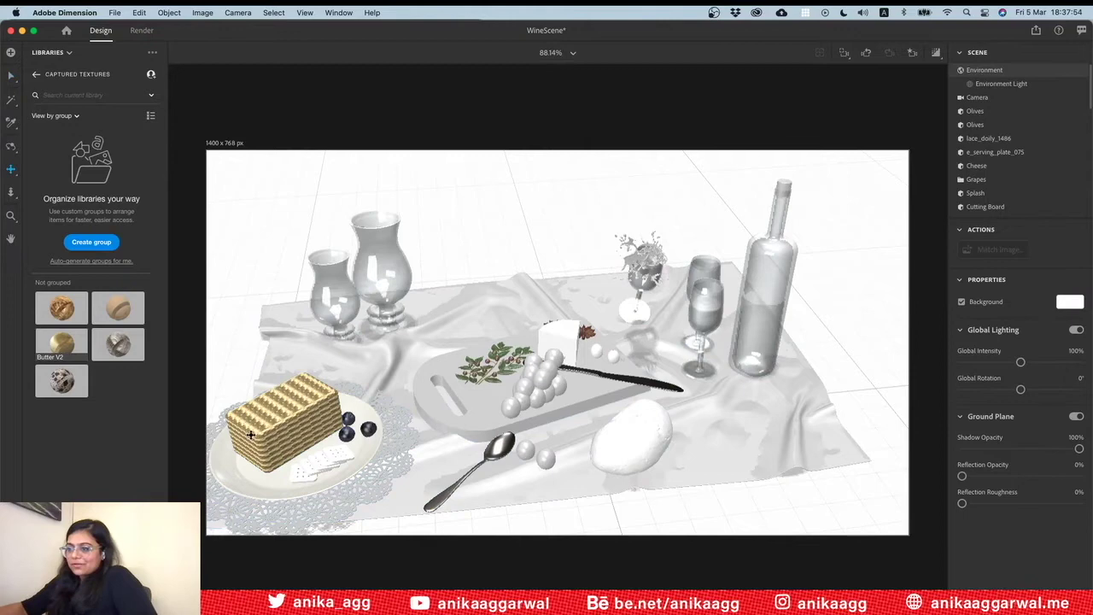
Zoom and orbit in on the plate with the wafer block, then toggle the render preview
{"action": "scroll", "coordinate": [250, 435], "scroll_direction": "up", "scroll_amount": 5}
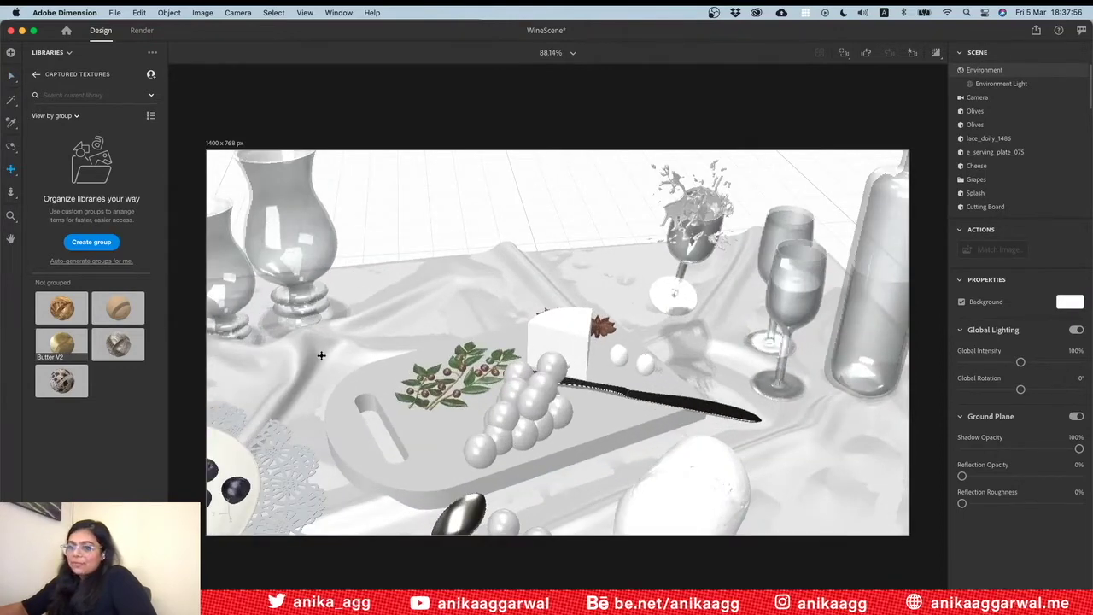
{"action": "left_click_drag", "start_coordinate": [321, 355], "coordinate": [634, 288]}
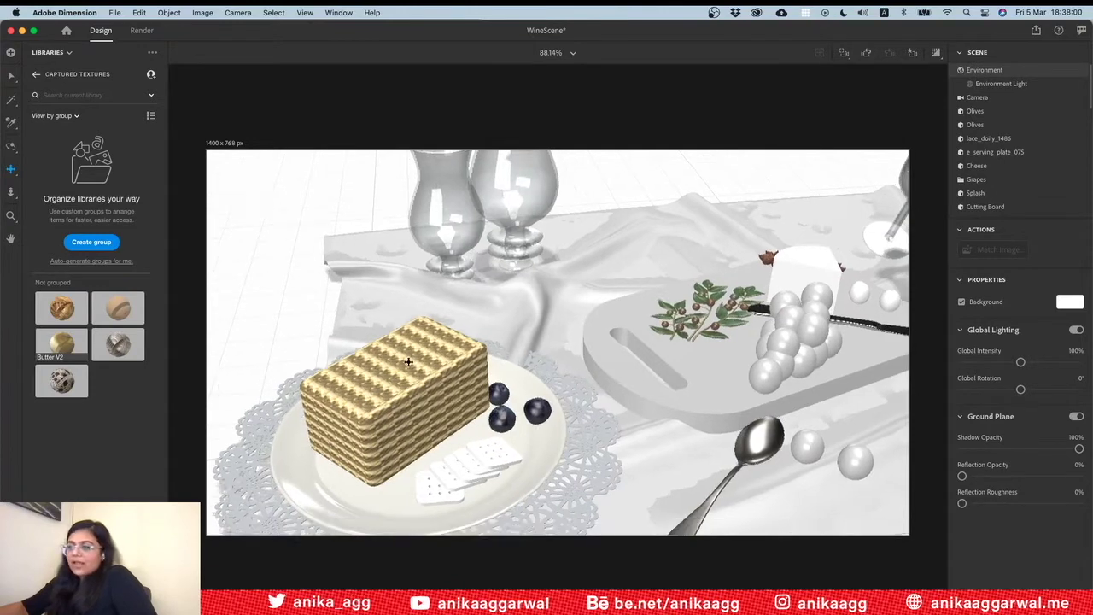
{"action": "left_click_drag", "start_coordinate": [417, 410], "coordinate": [408, 359]}
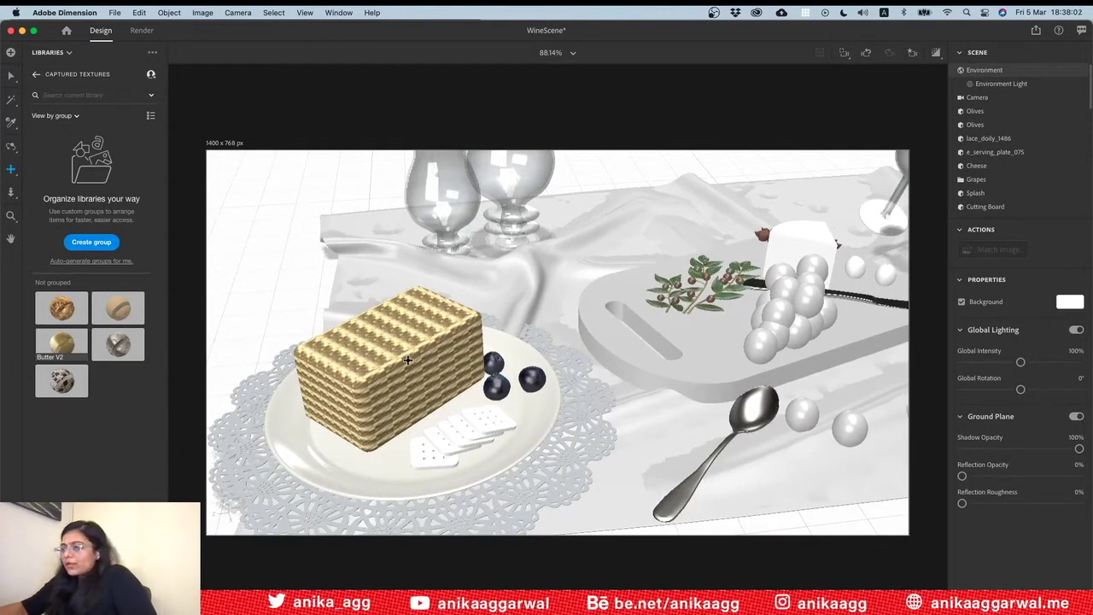
{"action": "left_click_drag", "start_coordinate": [408, 359], "coordinate": [471, 362]}
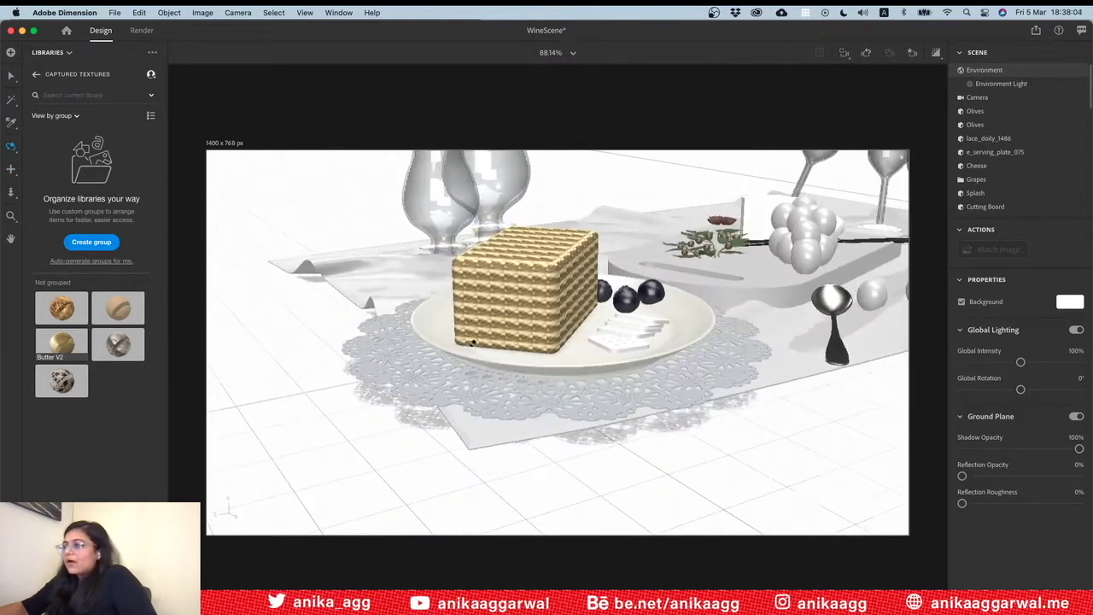
{"action": "scroll", "coordinate": [487, 373], "scroll_direction": "up", "scroll_amount": 2}
{"action": "scroll", "coordinate": [488, 373], "scroll_direction": "up", "scroll_amount": 2}
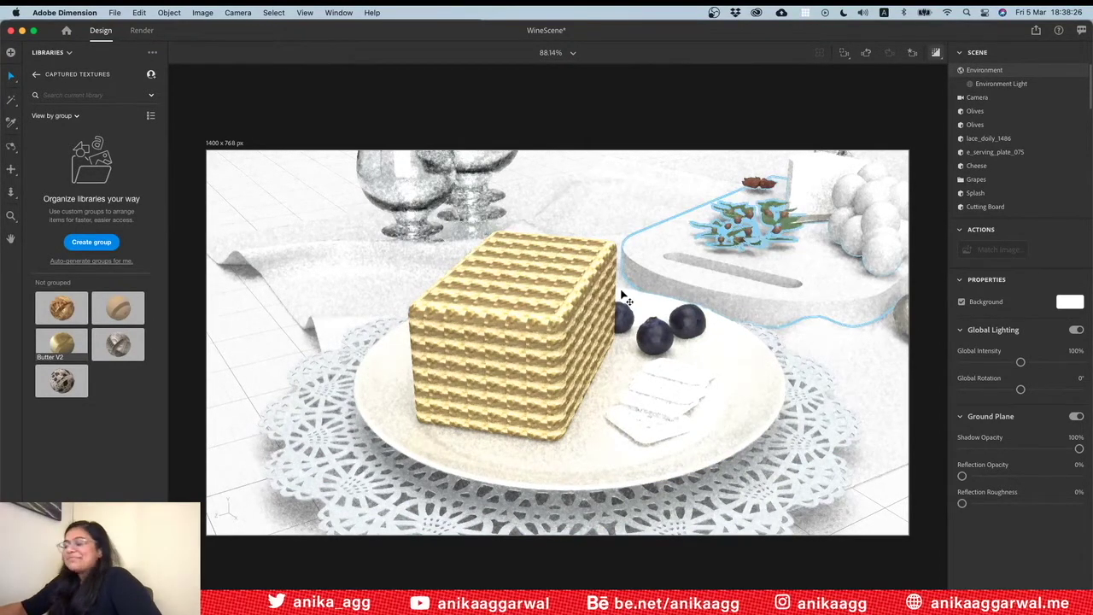
{"action": "left_click", "coordinate": [936, 52]}
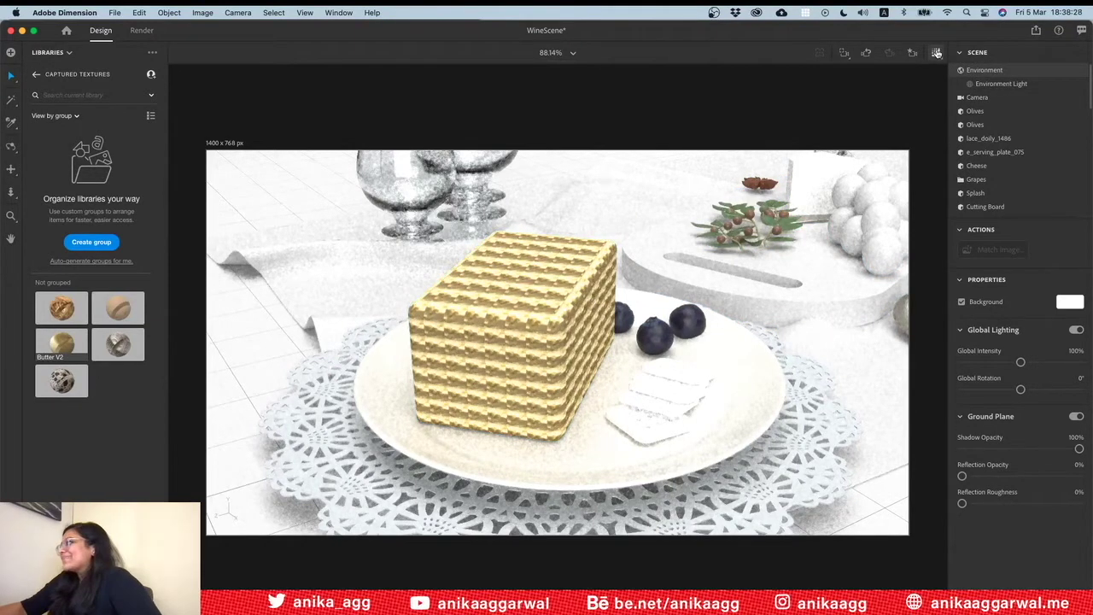
Reset the butter block's Butter_V2 texture repeat to 0.7 and turn render preview back on
{"action": "left_click", "coordinate": [542, 314]}
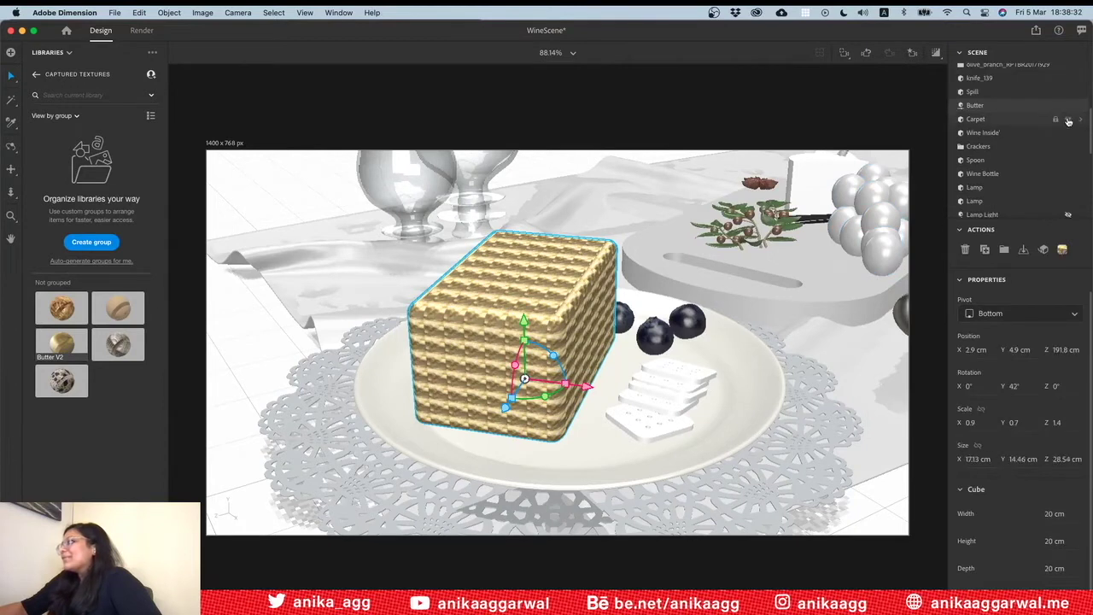
{"action": "double_click", "coordinate": [1081, 106]}
{"action": "left_click", "coordinate": [990, 90]}
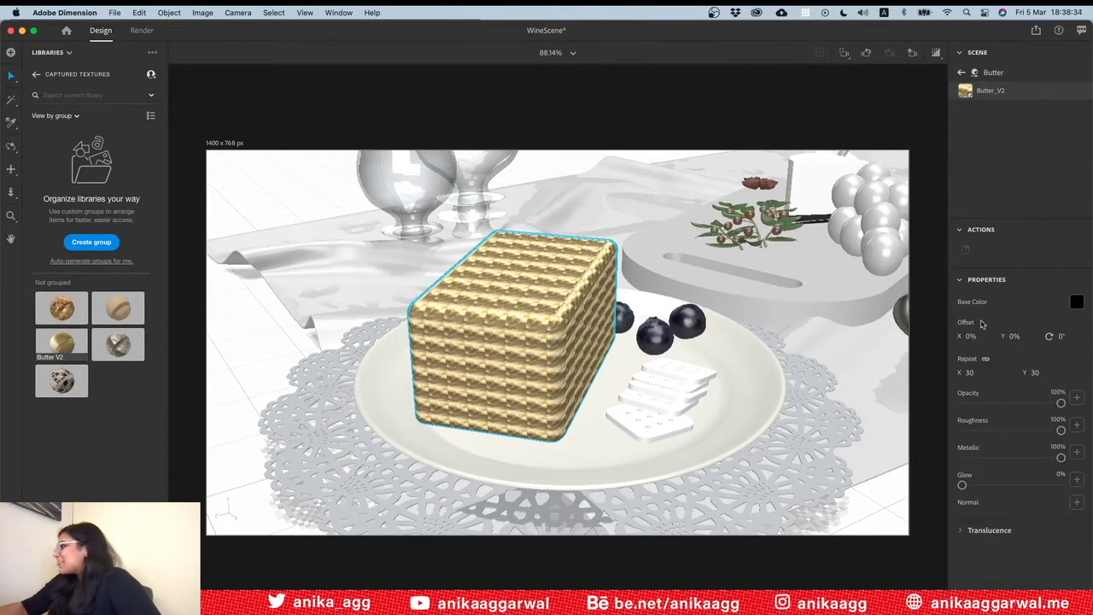
{"action": "left_click", "coordinate": [972, 373]}
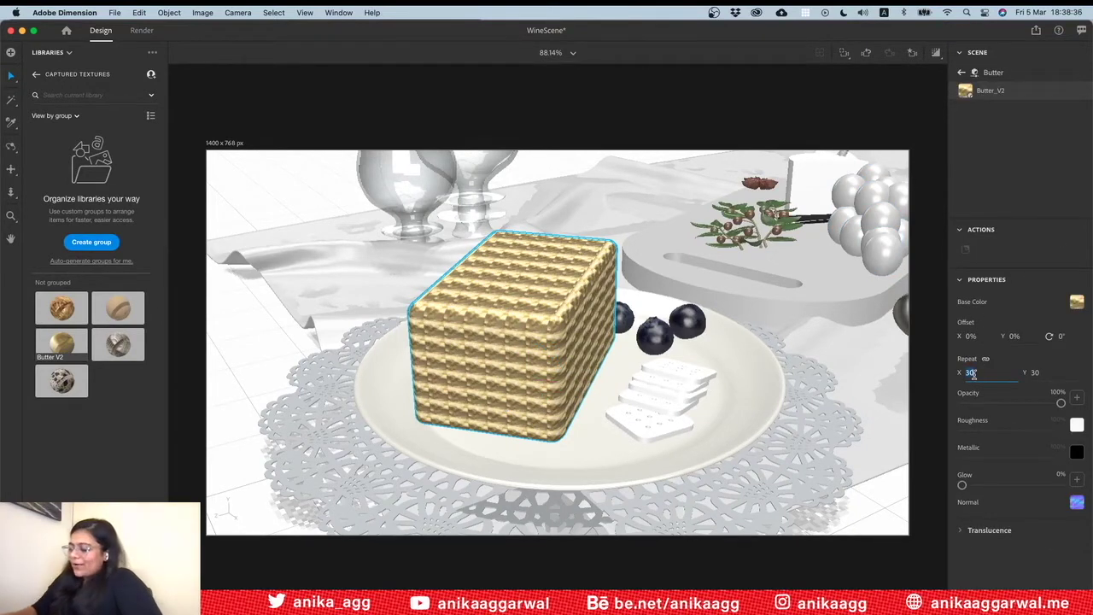
{"action": "type", "text": "0."}
{"action": "key", "text": "Return"}
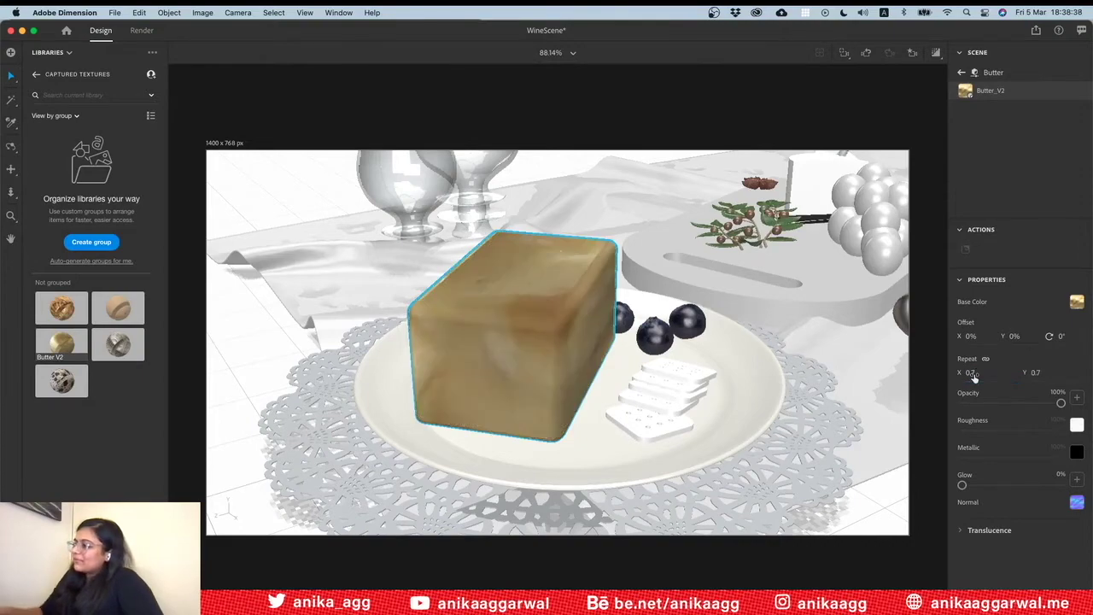
{"action": "left_click", "coordinate": [937, 52]}
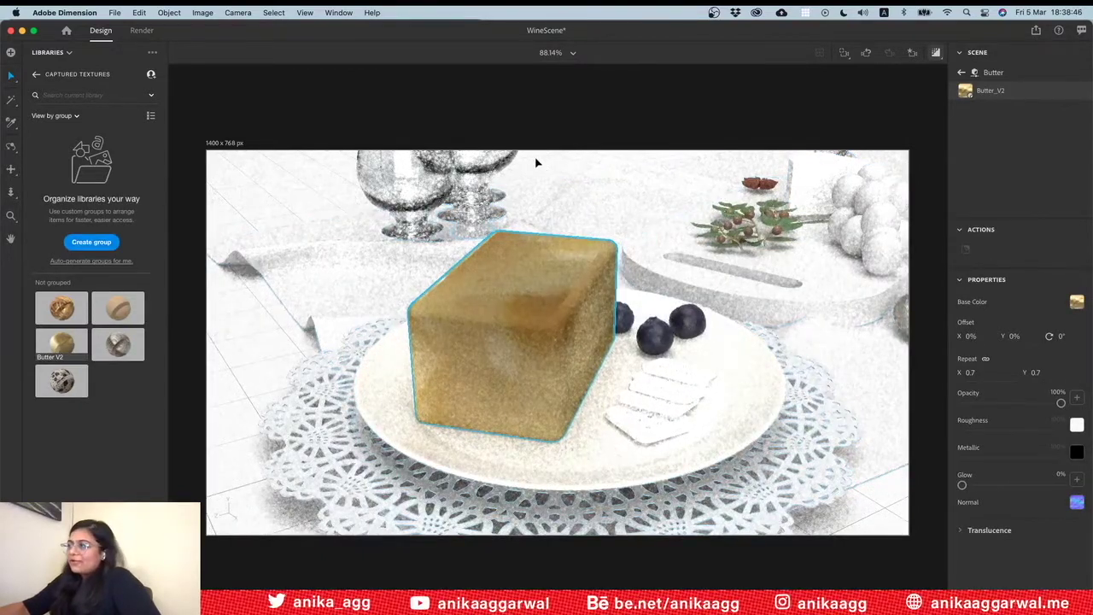
{"action": "left_click", "coordinate": [545, 197]}
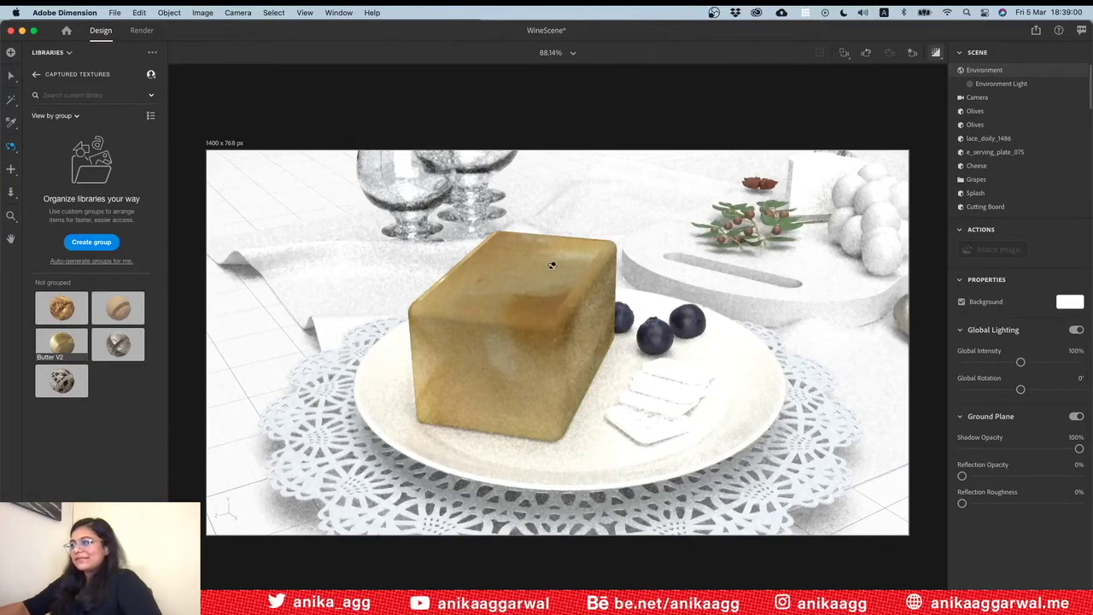
Turn off render preview and zoom out to show the full table with the crackers
{"action": "left_click_drag", "start_coordinate": [563, 260], "coordinate": [544, 266]}
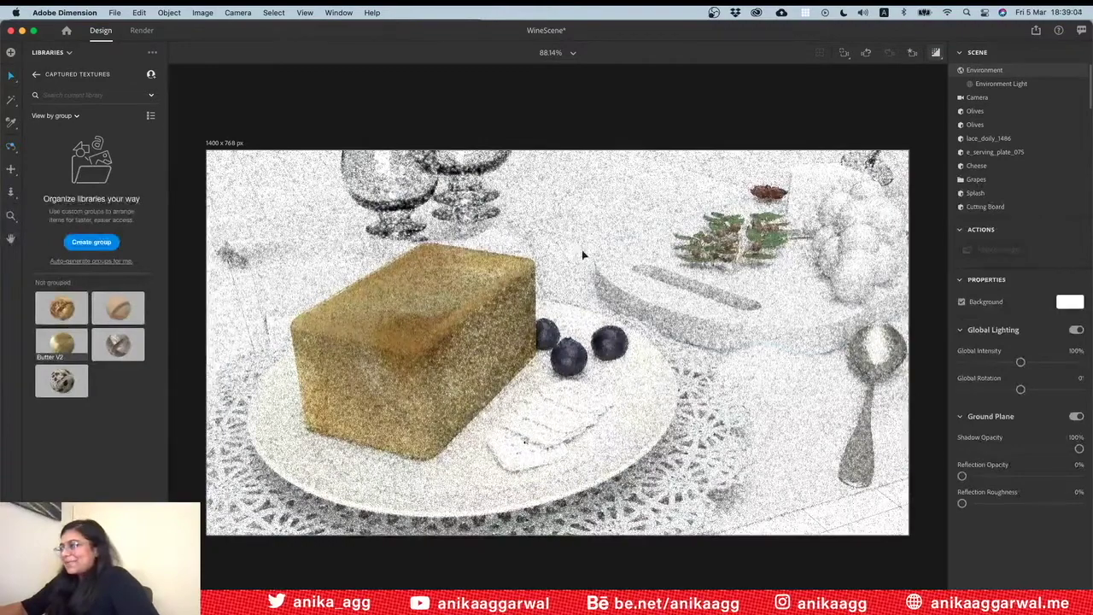
{"action": "left_click", "coordinate": [935, 53]}
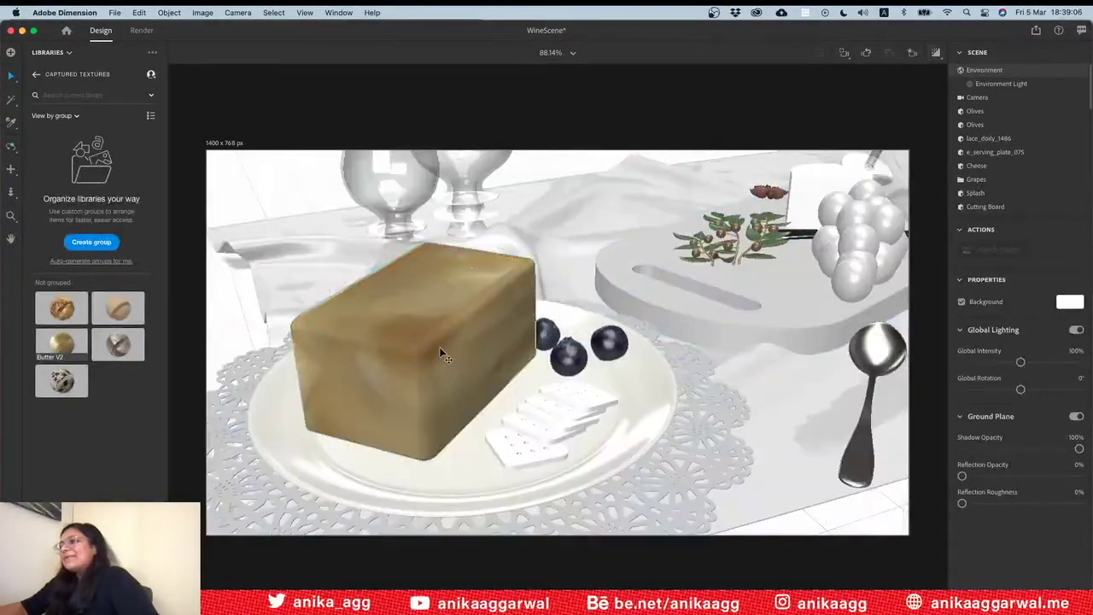
{"action": "scroll", "coordinate": [723, 324], "scroll_direction": "down", "scroll_amount": 2}
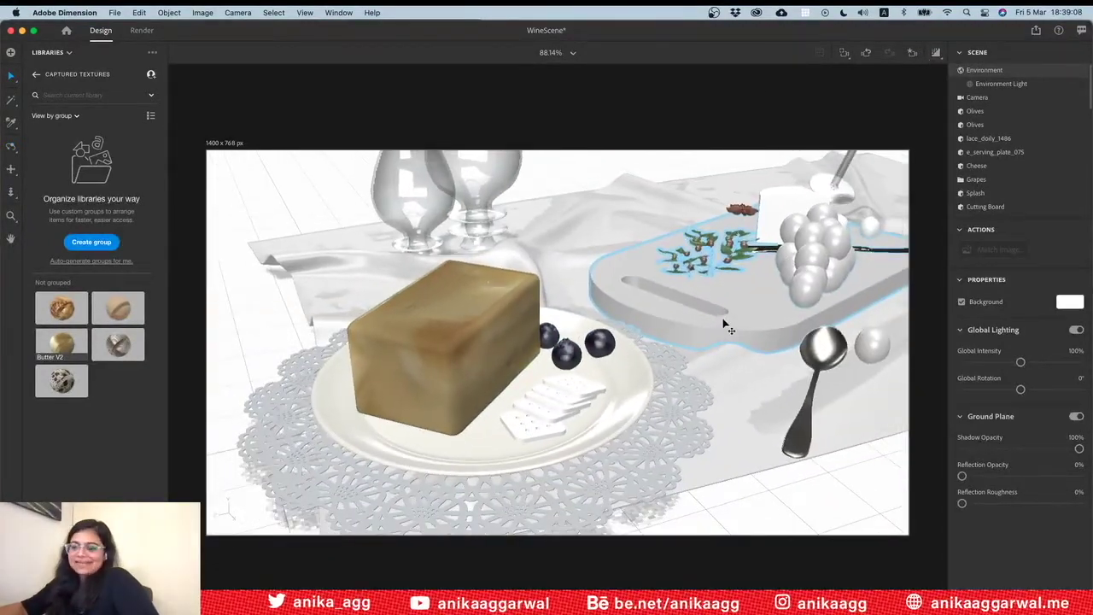
{"action": "scroll", "coordinate": [723, 324], "scroll_direction": "down", "scroll_amount": 3}
{"action": "scroll", "coordinate": [723, 325], "scroll_direction": "down", "scroll_amount": 3}
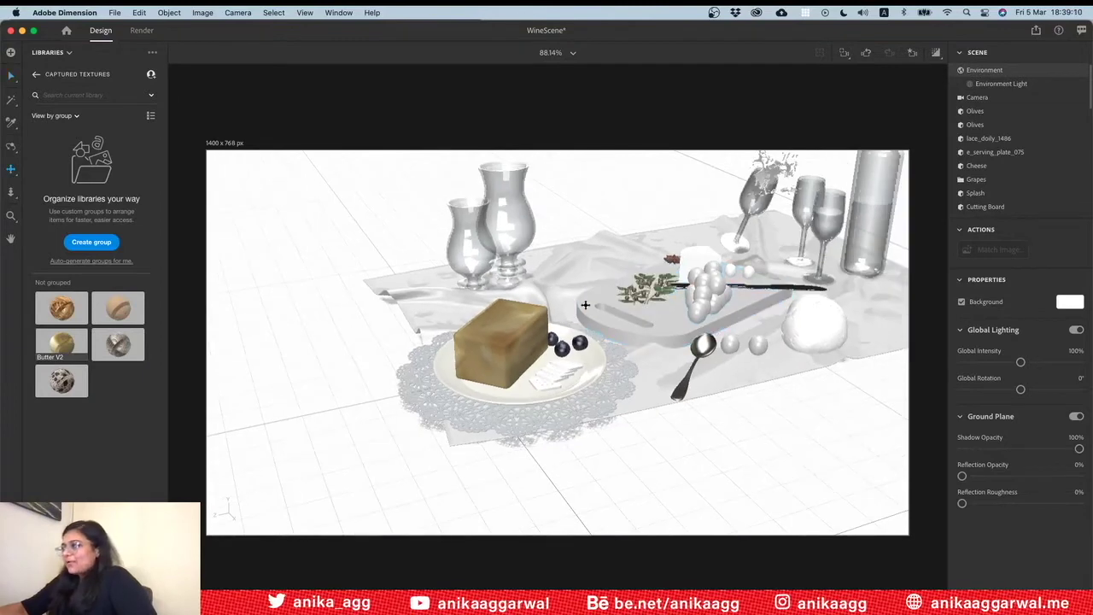
{"action": "scroll", "coordinate": [568, 294], "scroll_direction": "down", "scroll_amount": 2}
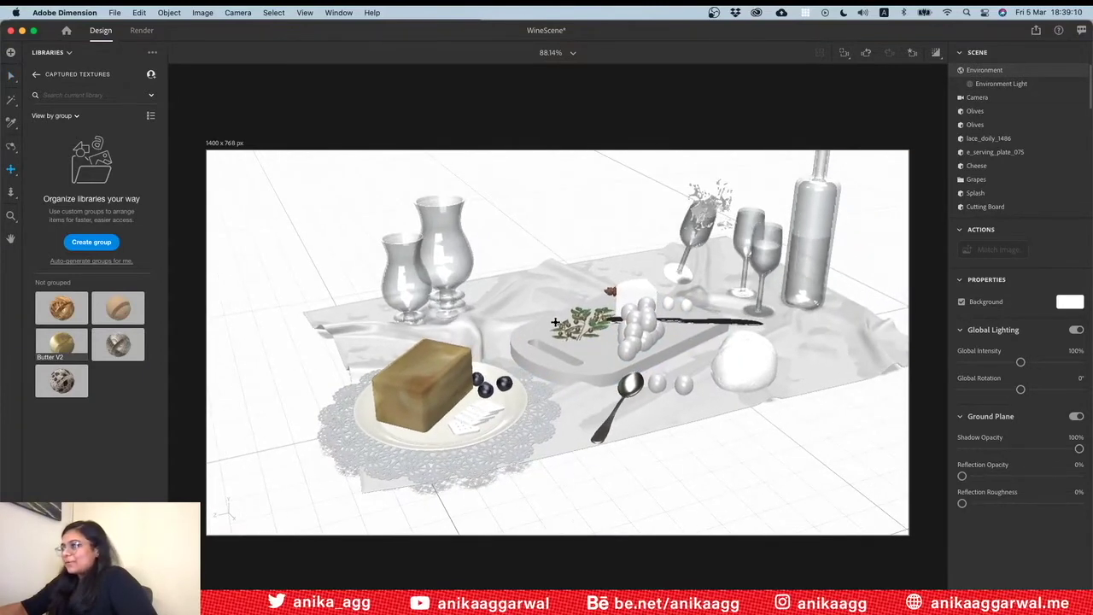
{"action": "left_click", "coordinate": [483, 421]}
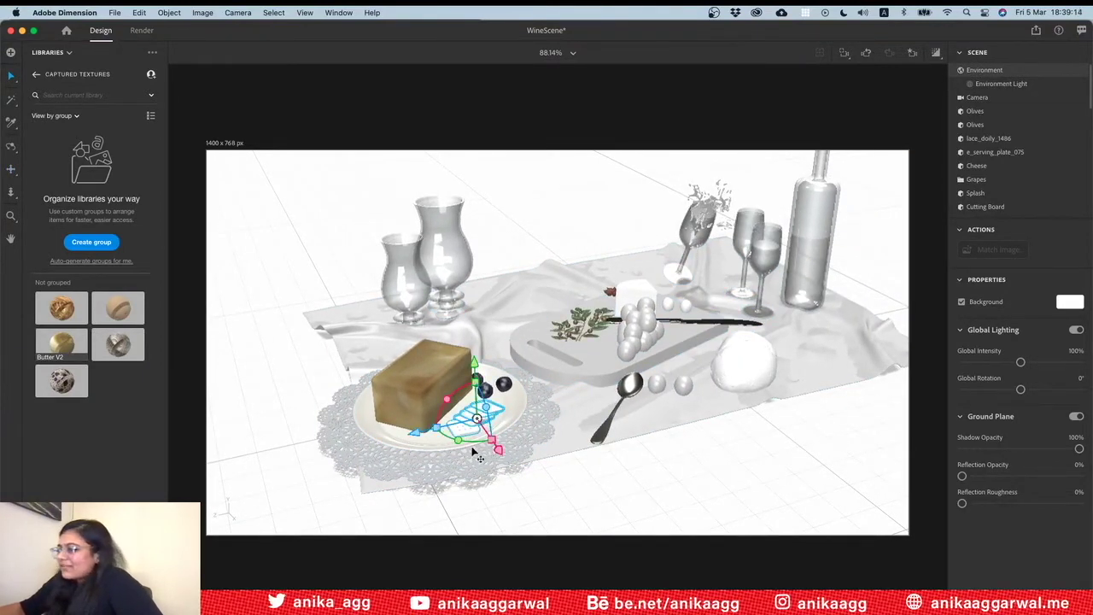
{"action": "scroll", "coordinate": [517, 423], "scroll_direction": "up", "scroll_amount": 2}
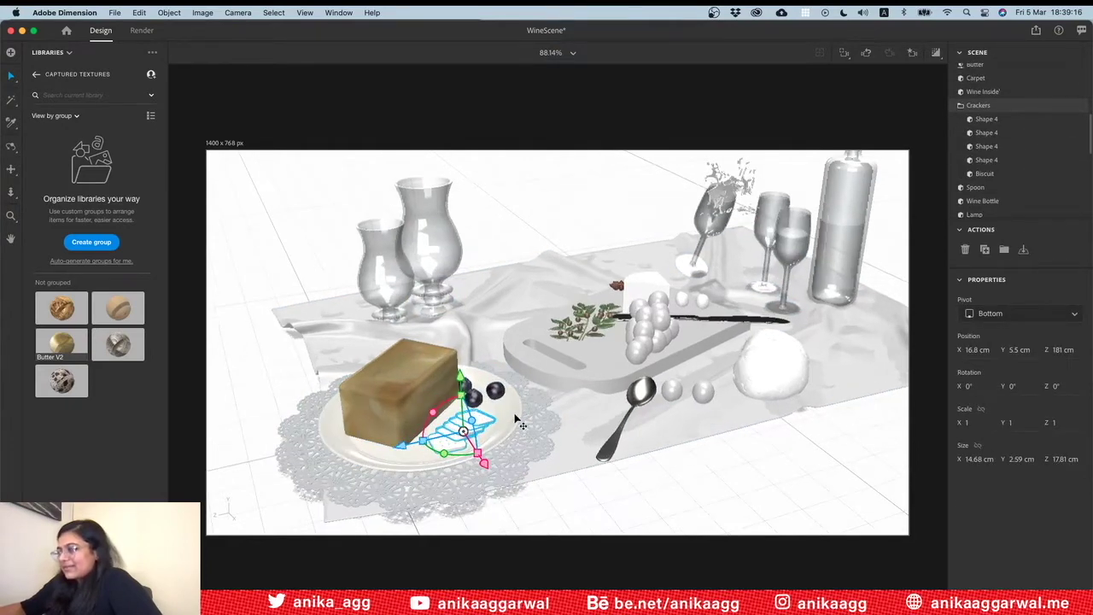
{"action": "scroll", "coordinate": [517, 433], "scroll_direction": "up", "scroll_amount": 2}
{"action": "left_click", "coordinate": [539, 517]}
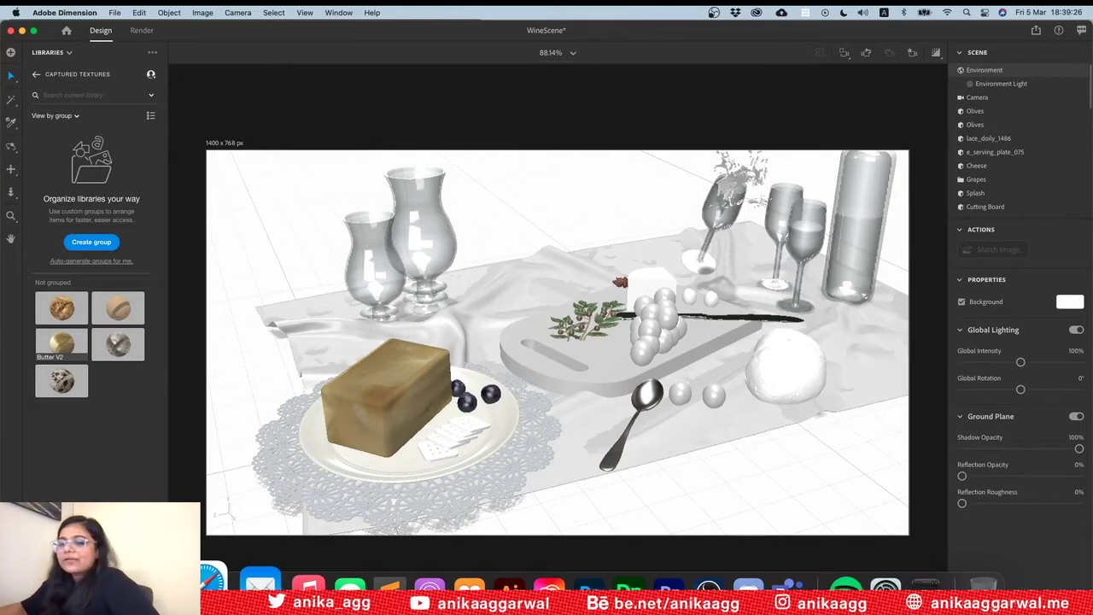
Open the vecteezy blue mold cheese folder inside BehanceLive_27Feb's Textures folder
{"action": "left_click", "coordinate": [214, 581]}
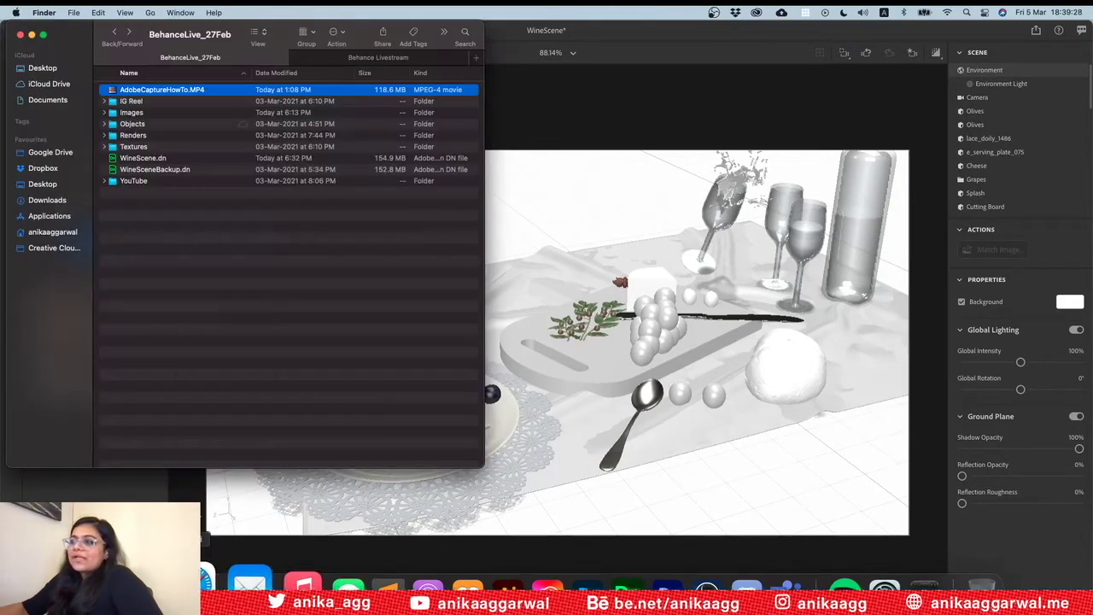
{"action": "double_click", "coordinate": [136, 146]}
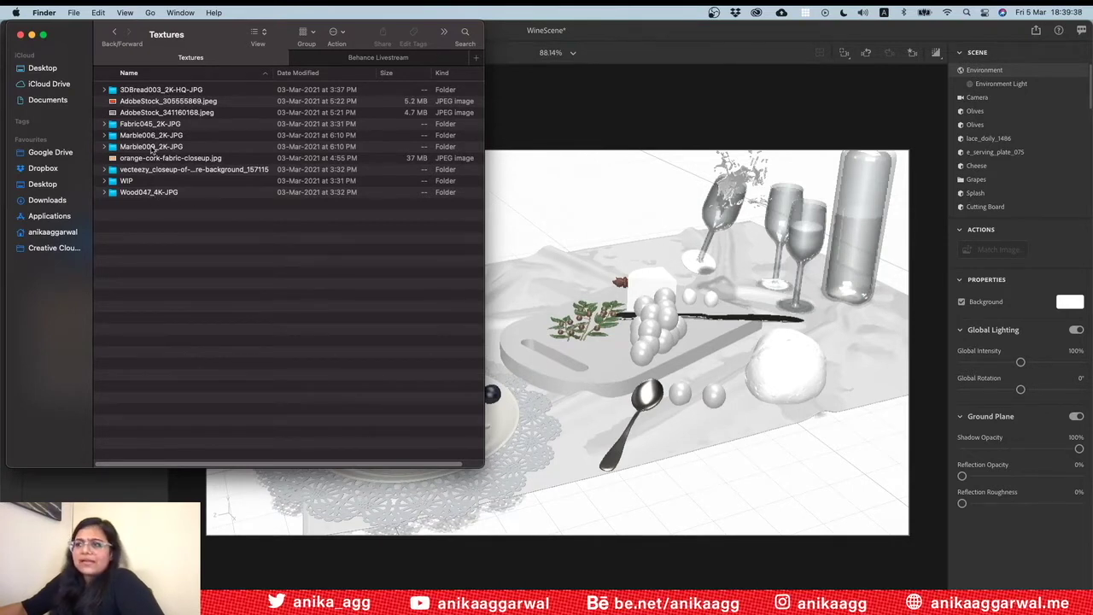
{"action": "double_click", "coordinate": [152, 171]}
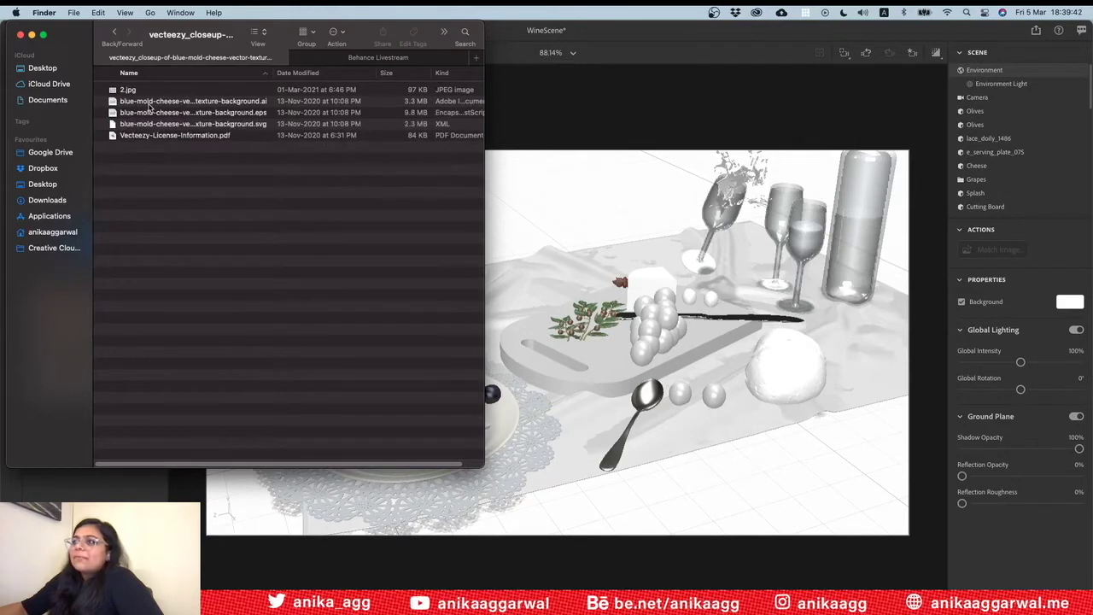
{"action": "left_click", "coordinate": [150, 104]}
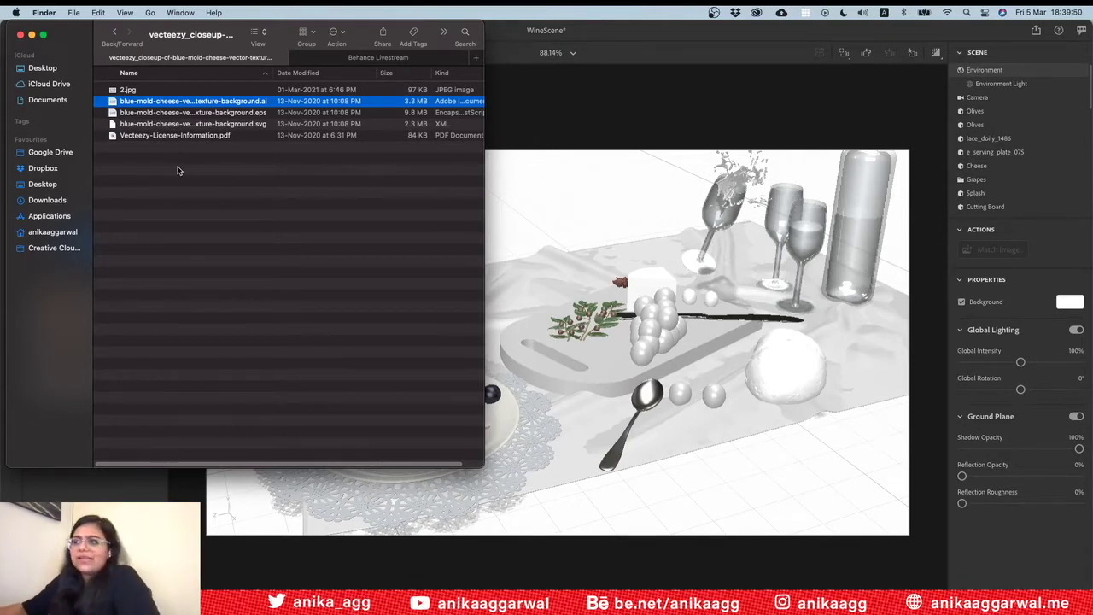
Quick Look the blue mold cheese .svg and the Vecteezy-License-Information.pdf
{"action": "left_click", "coordinate": [217, 127]}
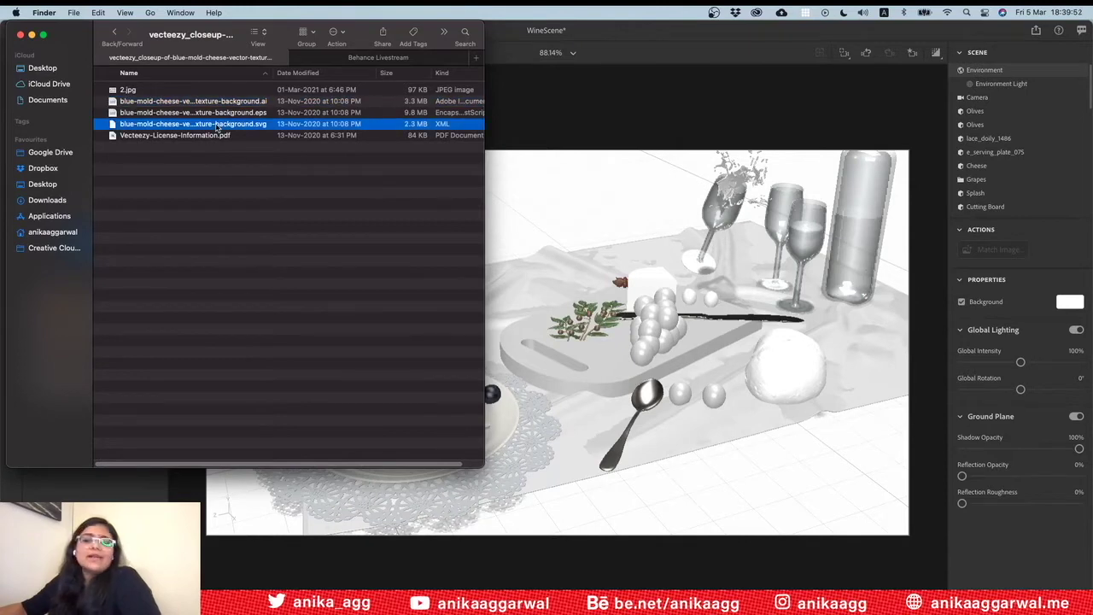
{"action": "key", "text": "space"}
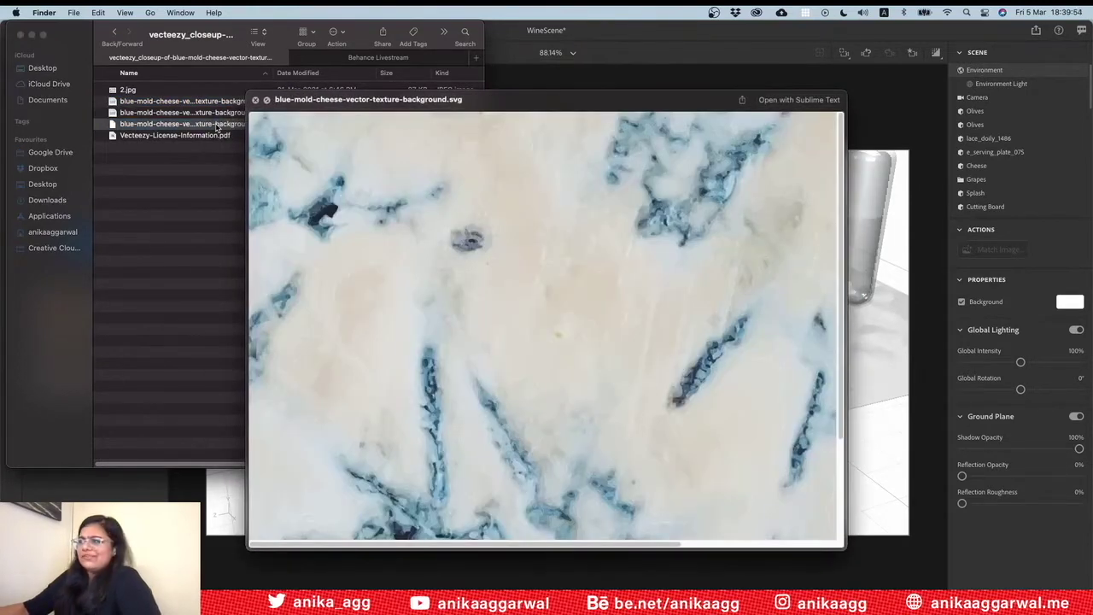
{"action": "key", "text": "space"}
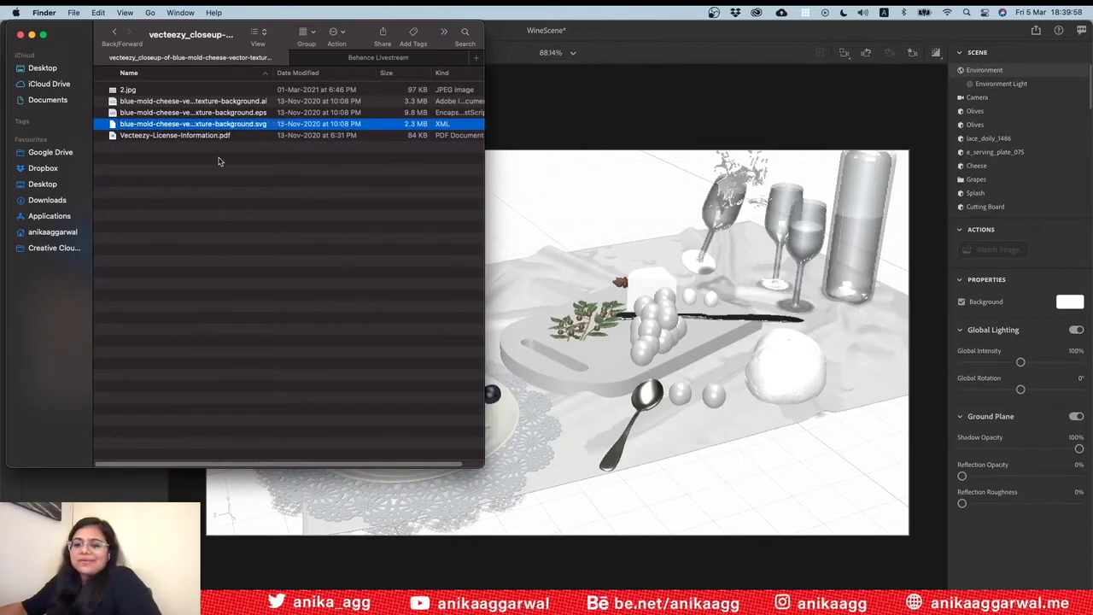
{"action": "left_click", "coordinate": [147, 138]}
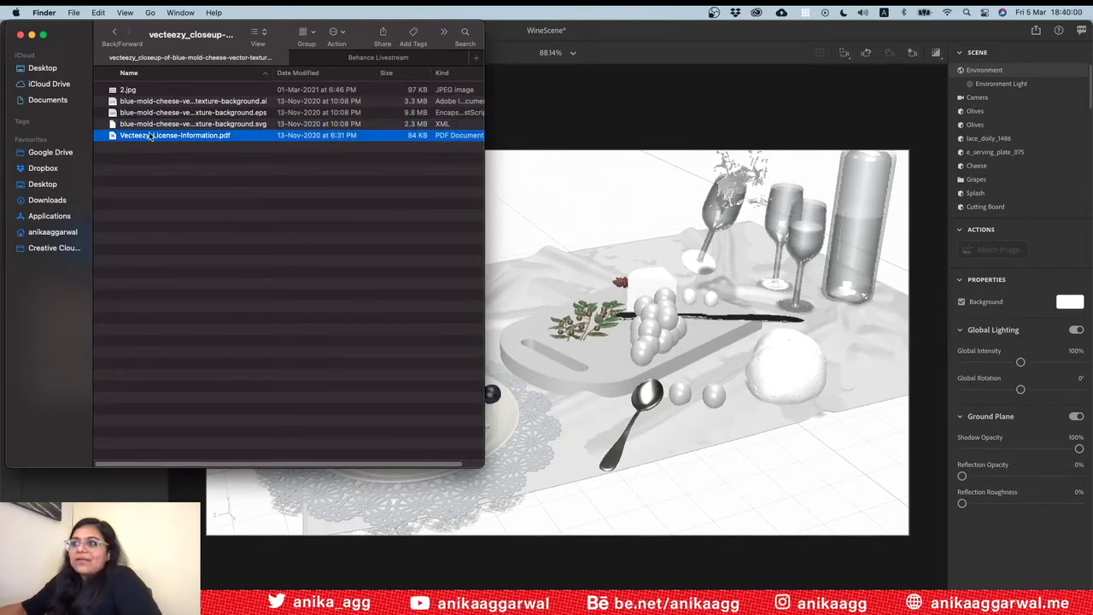
{"action": "key", "text": "space"}
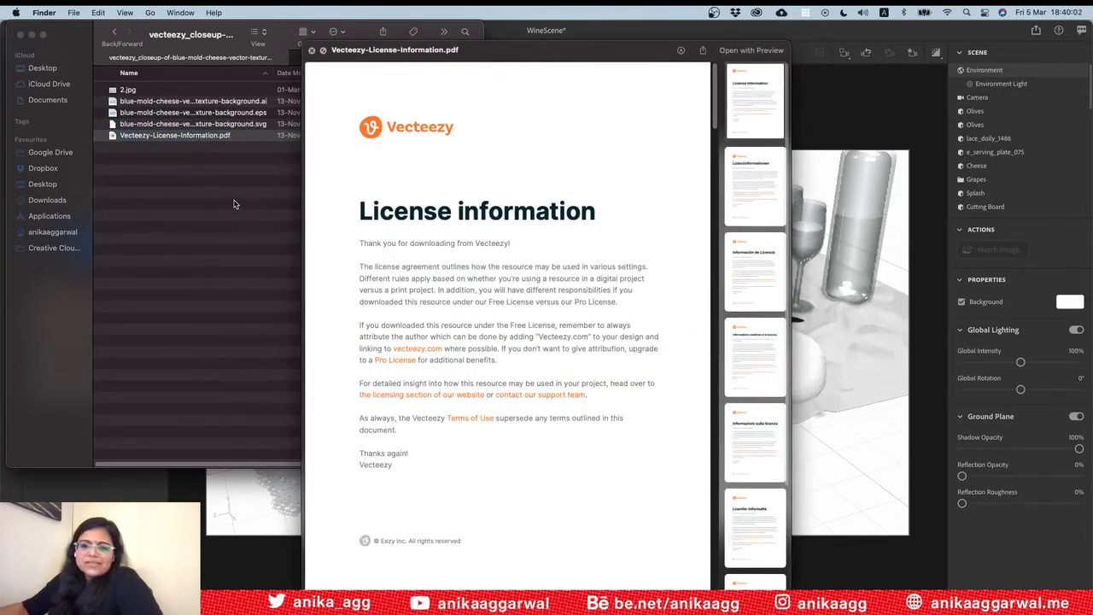
{"action": "key", "text": "space"}
Preview the 2.jpg cheese texture, then return to the Dimension window
{"action": "left_click", "coordinate": [169, 103]}
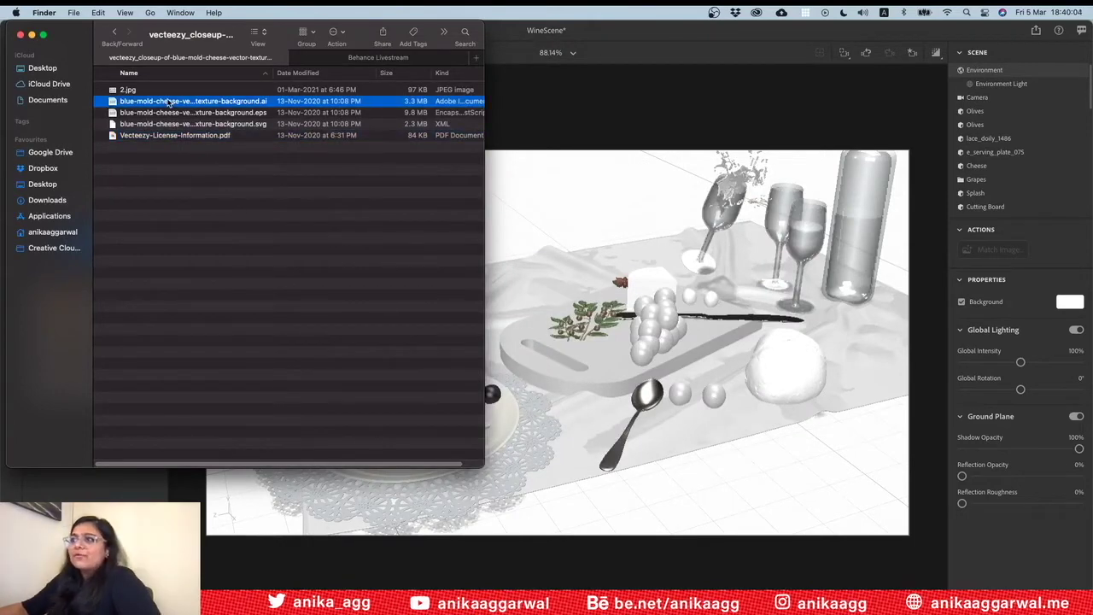
{"action": "left_click", "coordinate": [146, 89]}
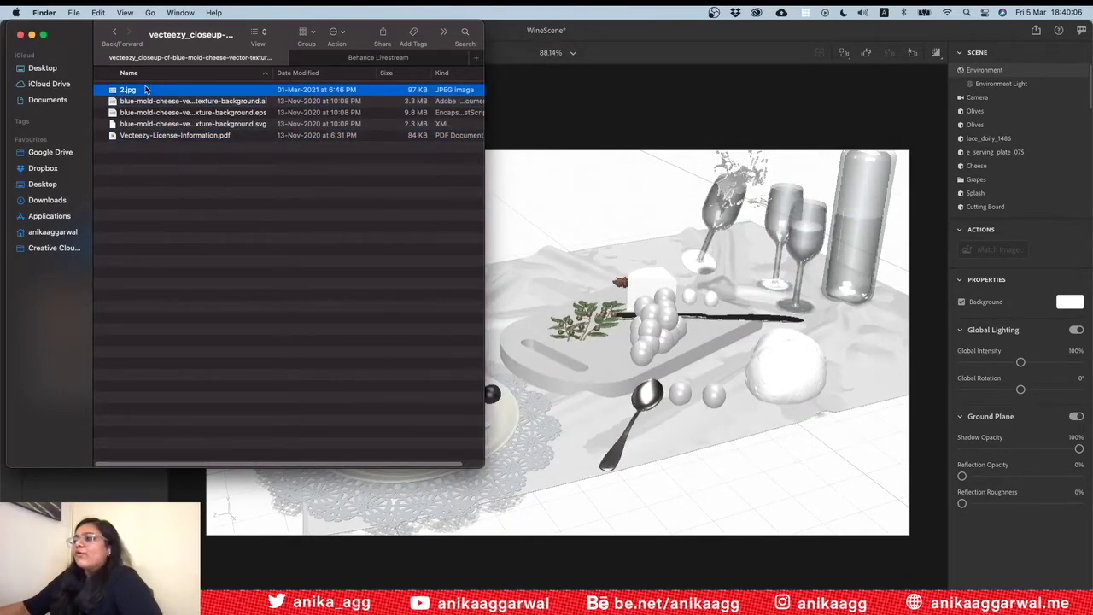
{"action": "key", "text": "space"}
{"action": "key", "text": "space"}
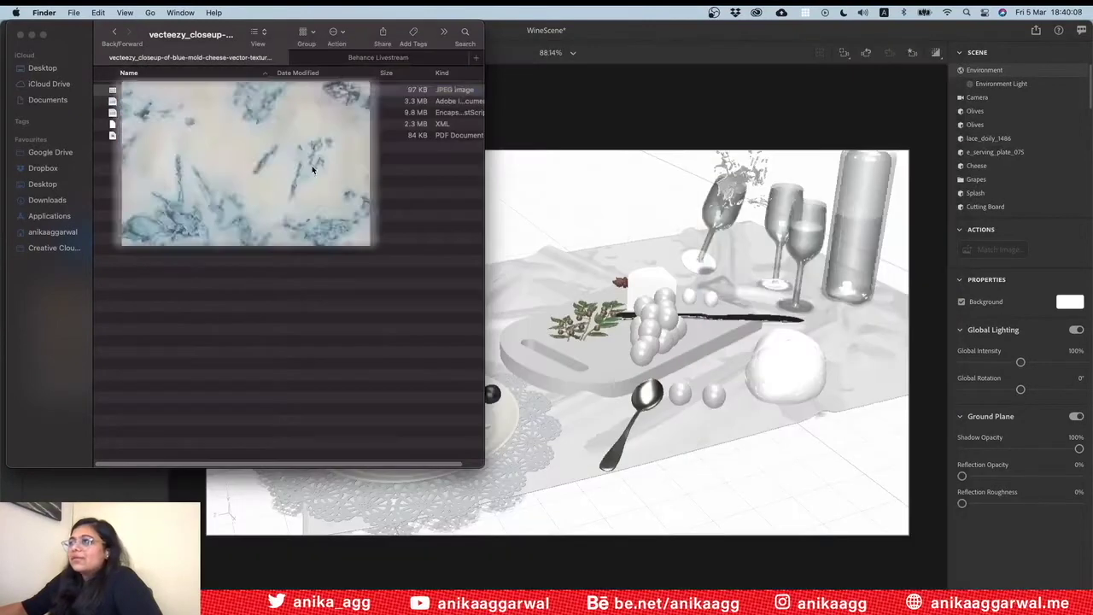
{"action": "left_click", "coordinate": [664, 175]}
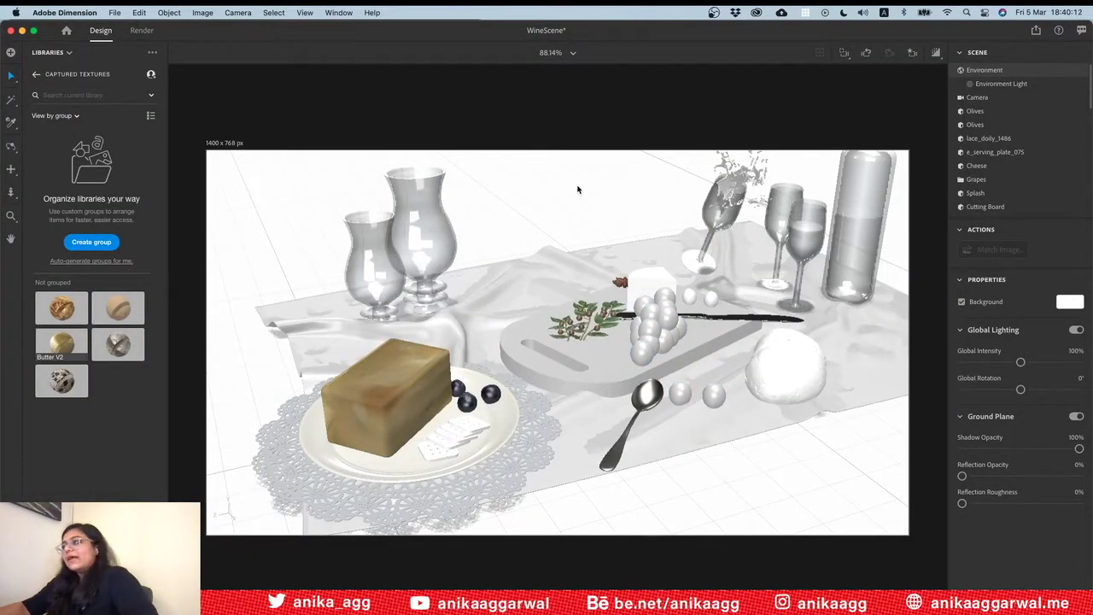
Save the wine scene and select the cheese wedge
{"action": "key", "text": "super+s"}
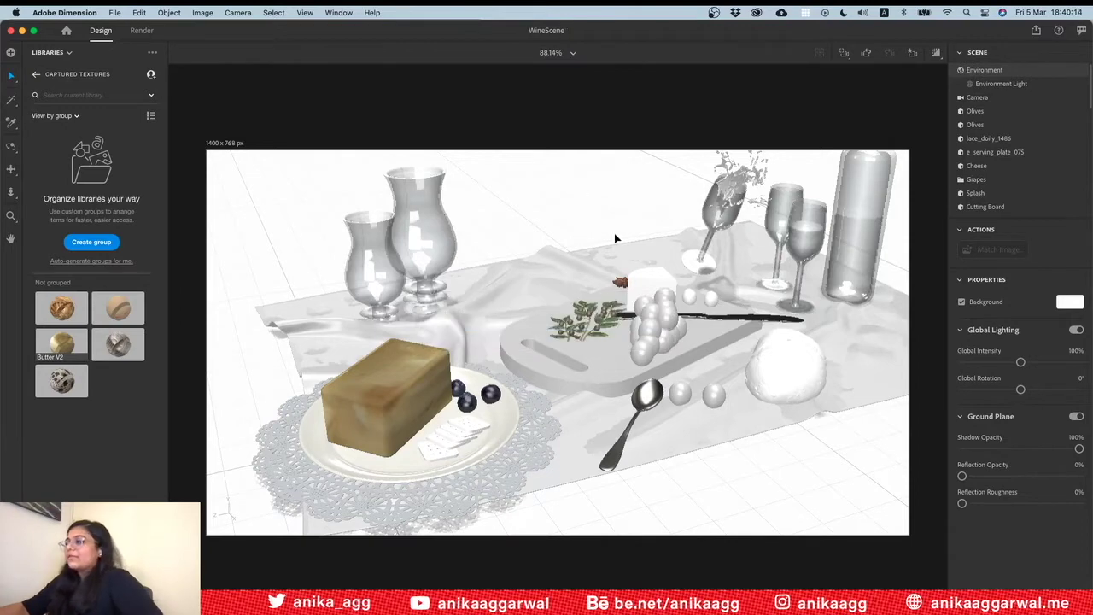
{"action": "left_click", "coordinate": [648, 286]}
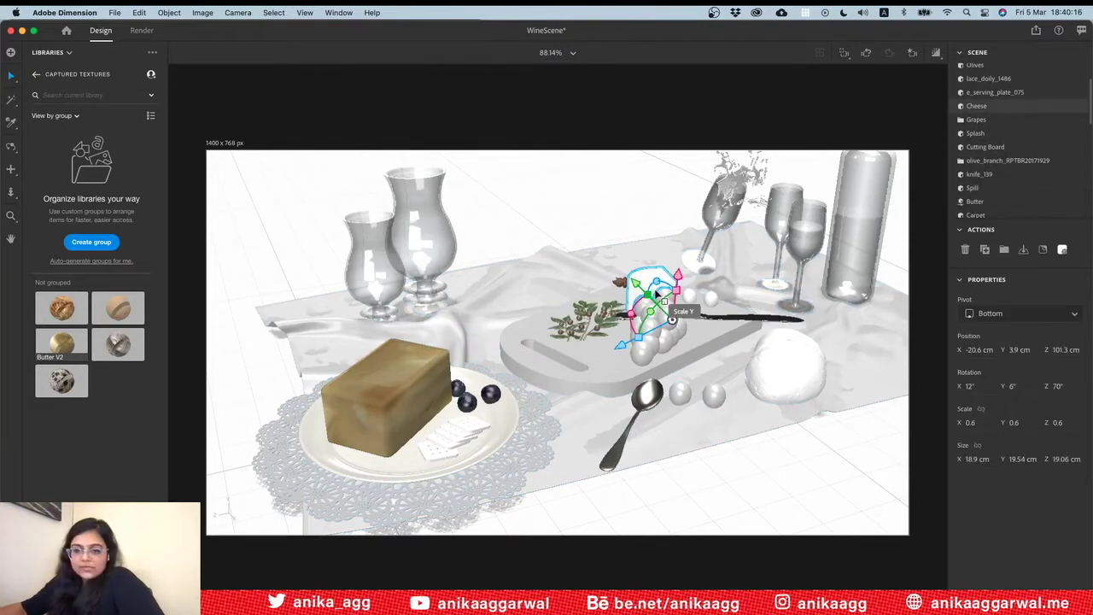
{"action": "scroll", "coordinate": [662, 299], "scroll_direction": "up", "scroll_amount": 5}
{"action": "scroll", "coordinate": [687, 316], "scroll_direction": "up", "scroll_amount": 2}
Orbit around the cheese and drop 2.jpg from Finder onto it as a decal
{"action": "key", "text": "1"}
{"action": "left_click_drag", "start_coordinate": [688, 316], "coordinate": [459, 283]}
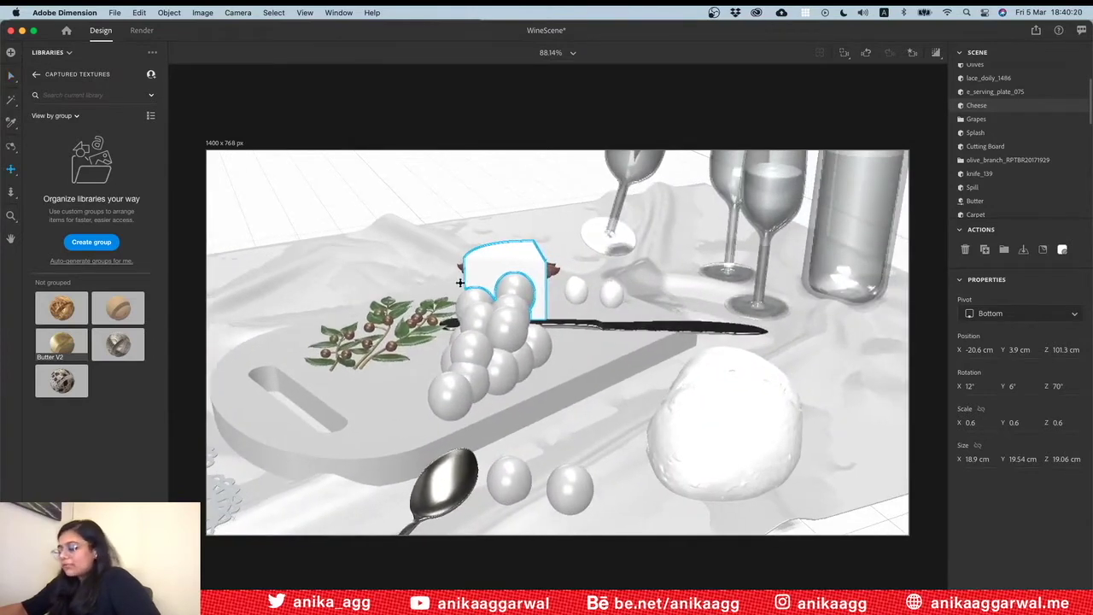
{"action": "key", "text": "v"}
{"action": "key", "text": "super+Tab"}
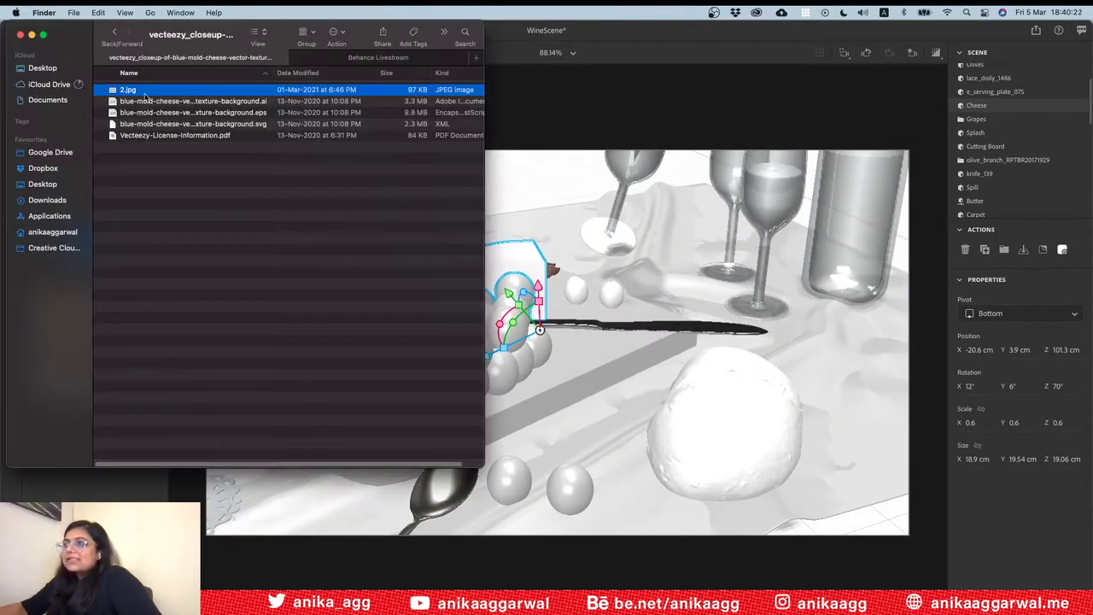
{"action": "left_click_drag", "start_coordinate": [134, 94], "coordinate": [513, 261]}
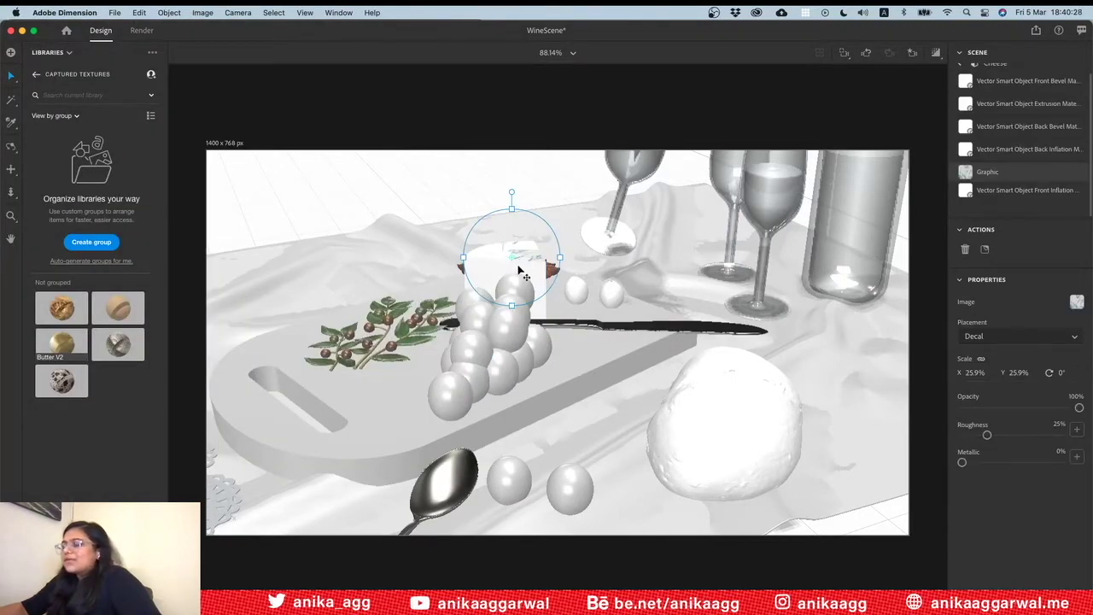
Zoom and orbit to view the cheese from above, then open the image's Placement dropdown
{"action": "scroll", "coordinate": [518, 271], "scroll_direction": "up", "scroll_amount": 3}
{"action": "scroll", "coordinate": [525, 274], "scroll_direction": "up", "scroll_amount": 2}
{"action": "mouse_move", "coordinate": [506, 227]}
{"action": "left_mouse_down"}
{"action": "mouse_move", "coordinate": [566, 290]}
{"action": "mouse_move", "coordinate": [553, 295]}
{"action": "left_mouse_up"}
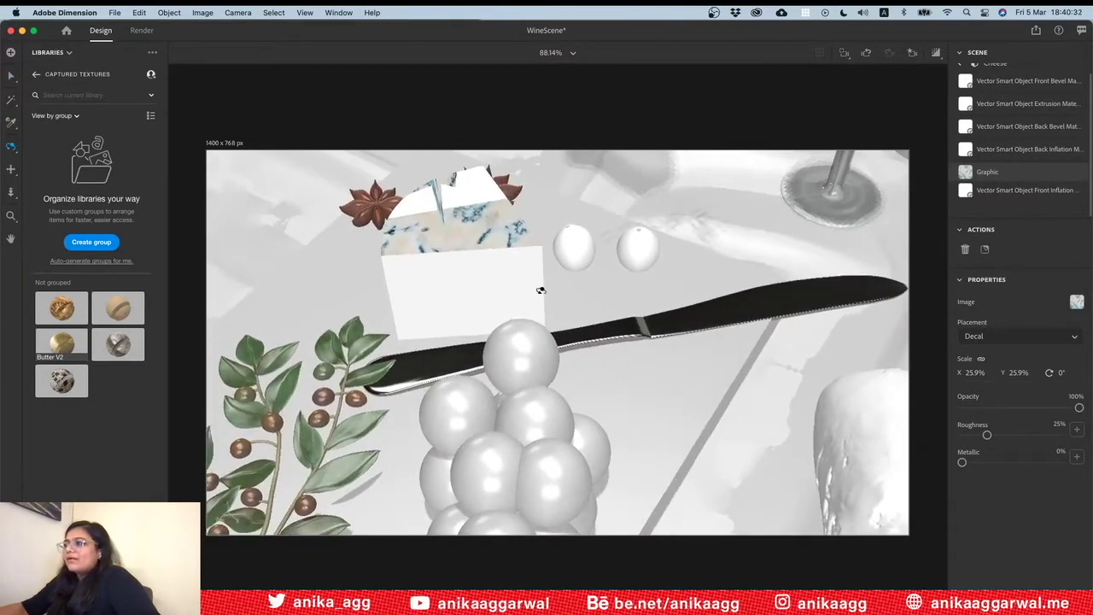
{"action": "key", "text": "v"}
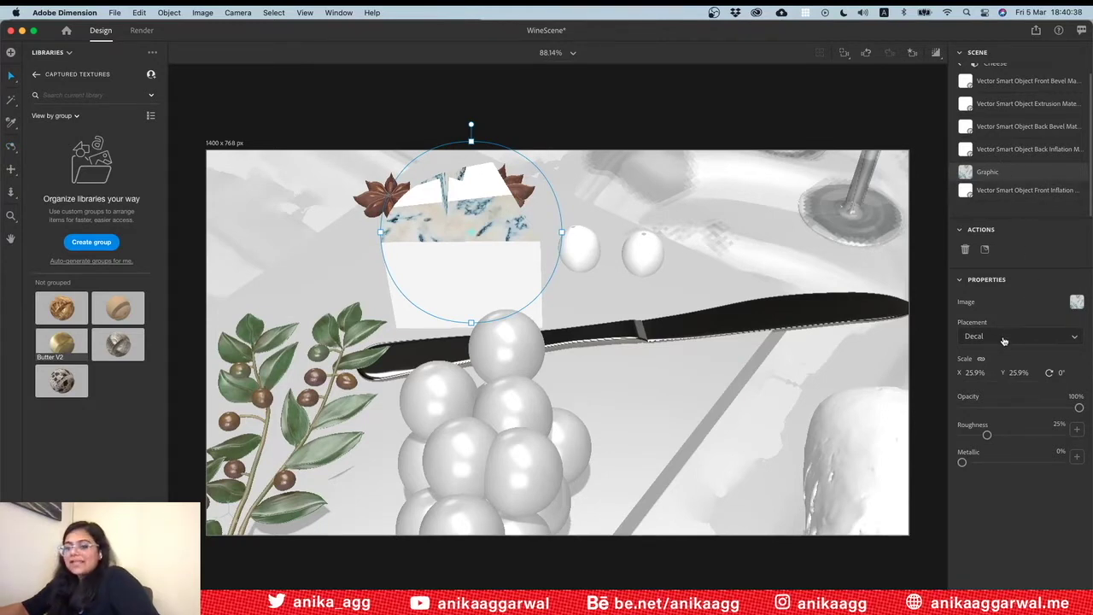
{"action": "left_click", "coordinate": [1004, 341]}
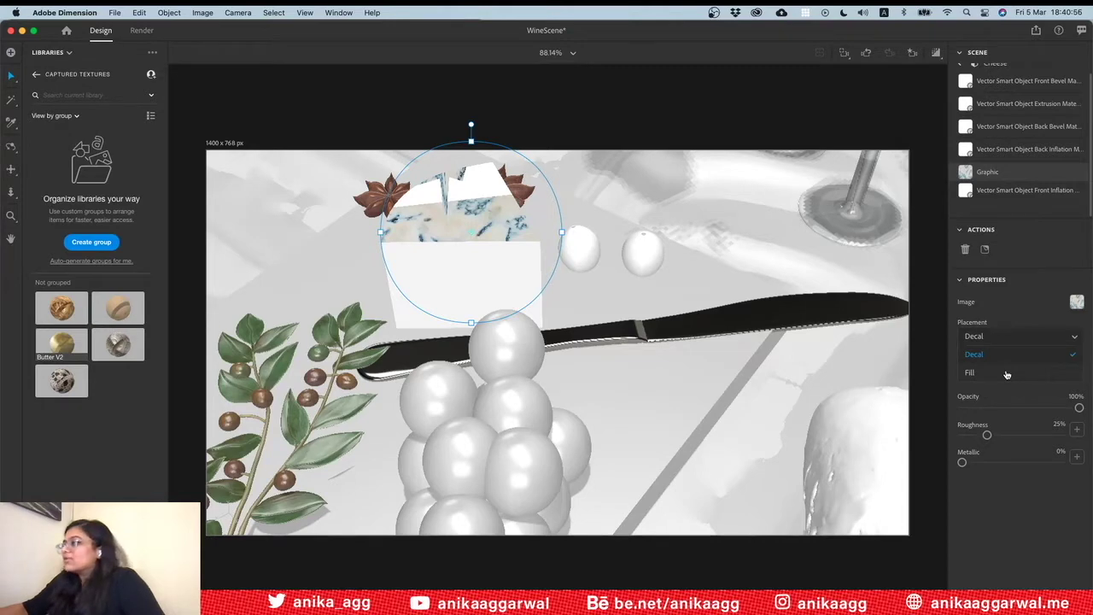
Set the 2.jpg graphic's placement to Fill and orbit to another side of the cheese
{"action": "left_click", "coordinate": [1006, 374]}
{"action": "key", "text": "1"}
{"action": "mouse_move", "coordinate": [476, 259]}
{"action": "left_mouse_down"}
{"action": "mouse_move", "coordinate": [649, 262]}
{"action": "mouse_move", "coordinate": [484, 256]}
{"action": "left_mouse_up"}
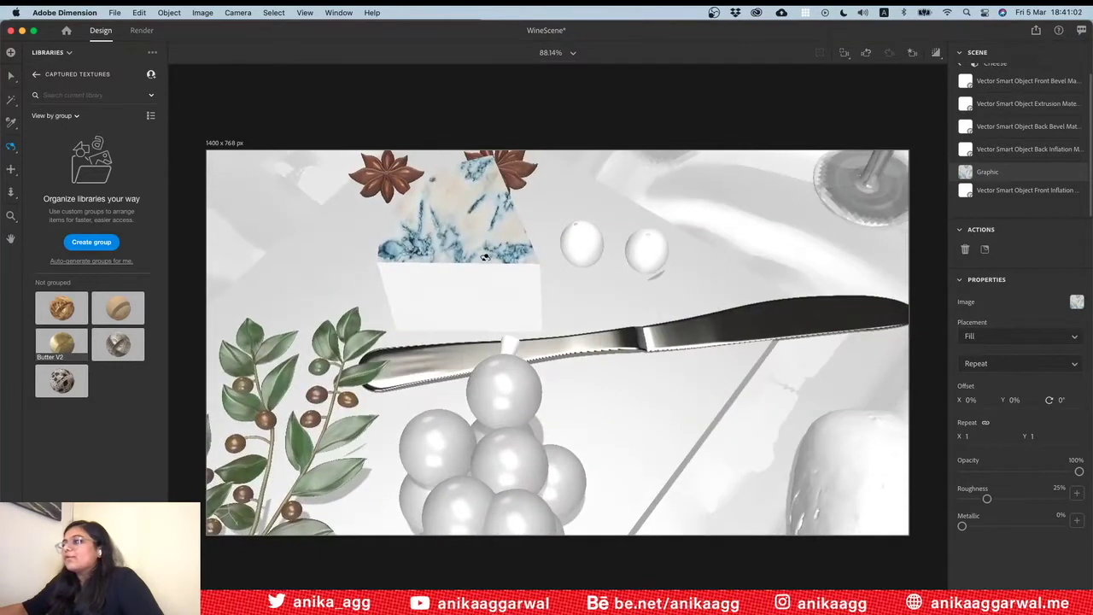
{"action": "left_click_drag", "start_coordinate": [484, 256], "coordinate": [488, 275]}
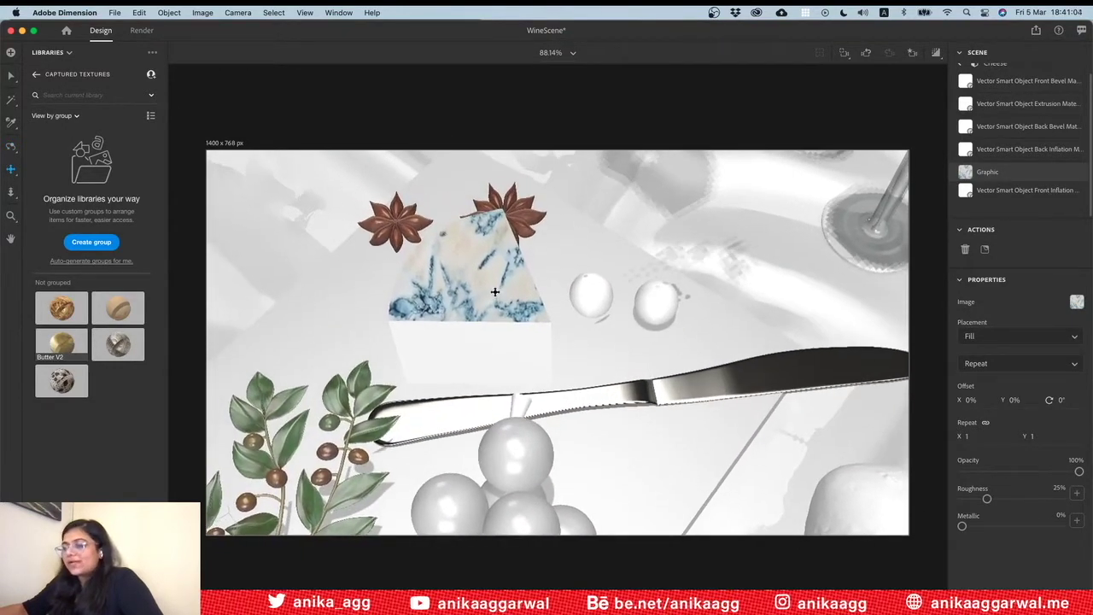
{"action": "key", "text": "v"}
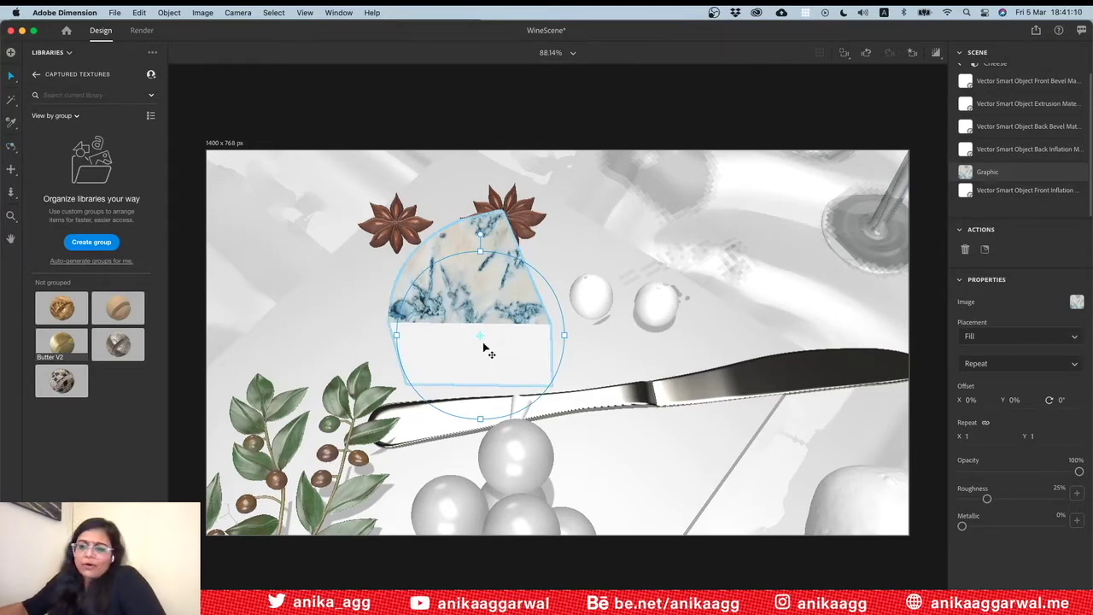
Drop a second copy of 2.jpg onto the cheese and set Graphic 2's placement to Fill
{"action": "key", "text": "super+Tab"}
{"action": "left_click_drag", "start_coordinate": [202, 90], "coordinate": [521, 350]}
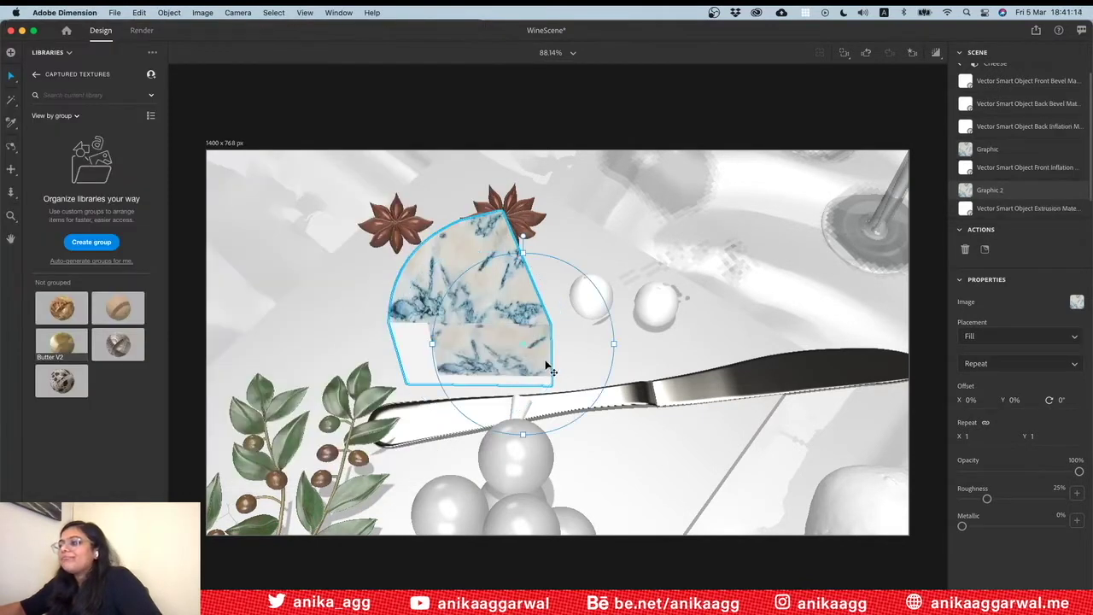
{"action": "left_click", "coordinate": [1016, 335]}
{"action": "left_click", "coordinate": [1017, 351]}
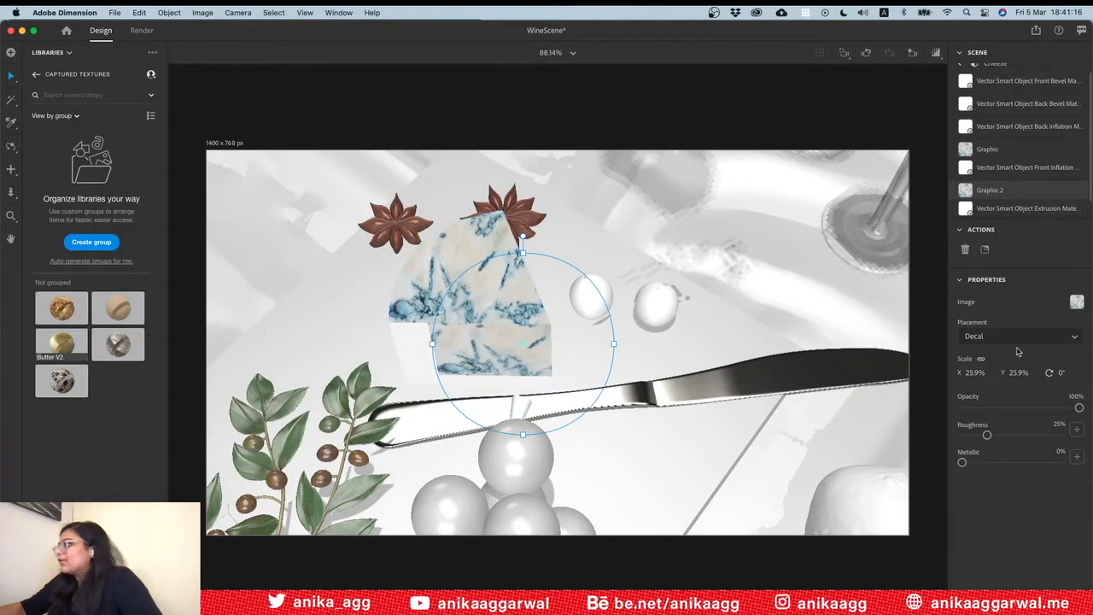
{"action": "left_click", "coordinate": [1019, 340]}
{"action": "left_click", "coordinate": [1014, 373]}
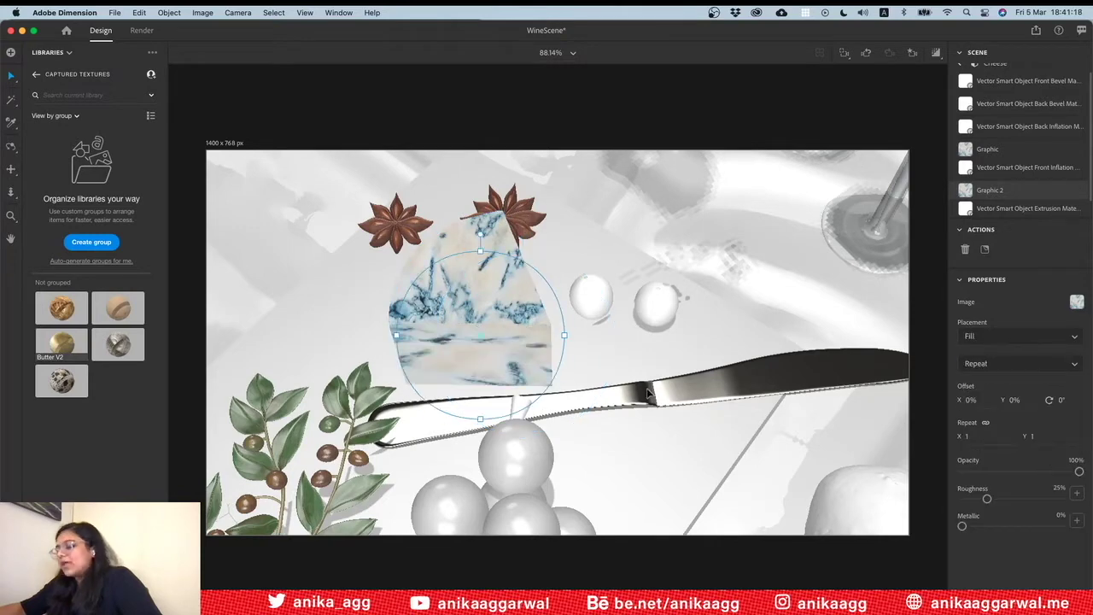
{"action": "mouse_move", "coordinate": [564, 378]}
{"action": "left_mouse_down"}
{"action": "mouse_move", "coordinate": [508, 282]}
{"action": "mouse_move", "coordinate": [532, 353]}
{"action": "left_mouse_up"}
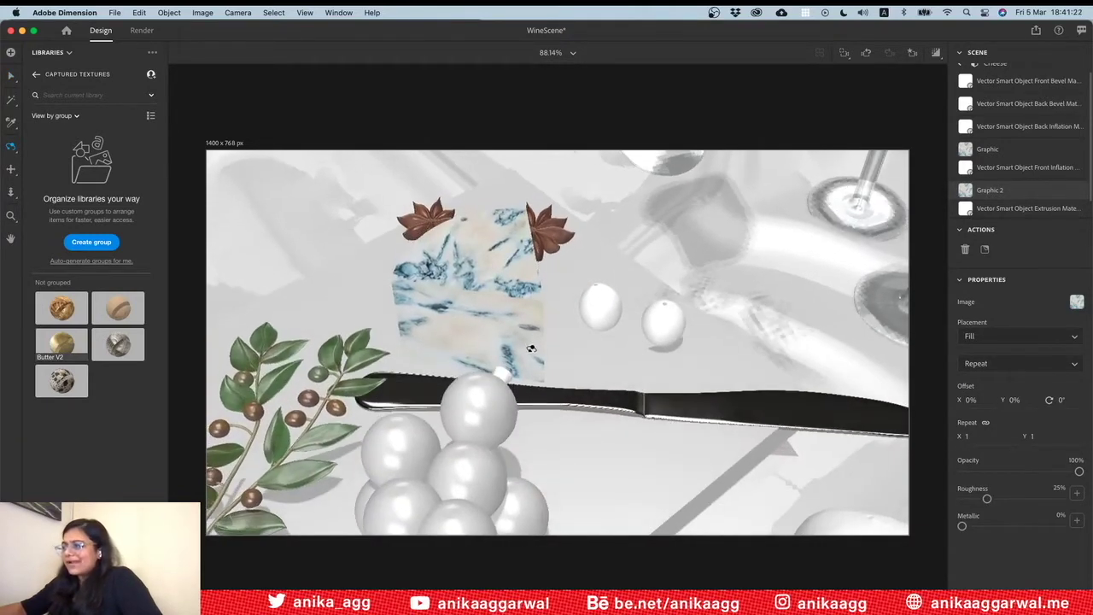
{"action": "key", "text": "v"}
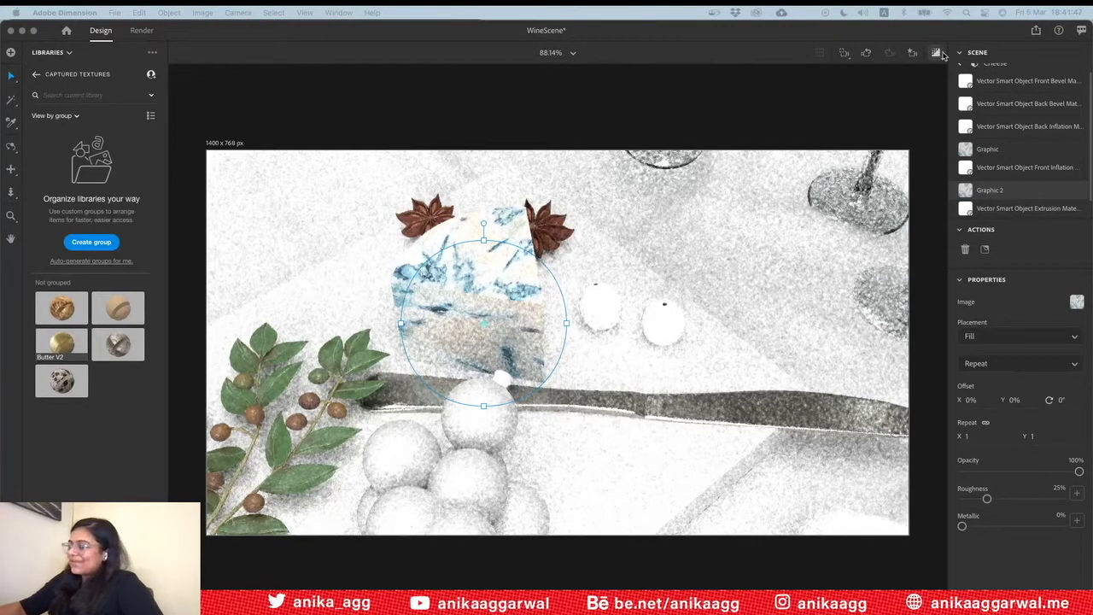
{"action": "left_click", "coordinate": [936, 54]}
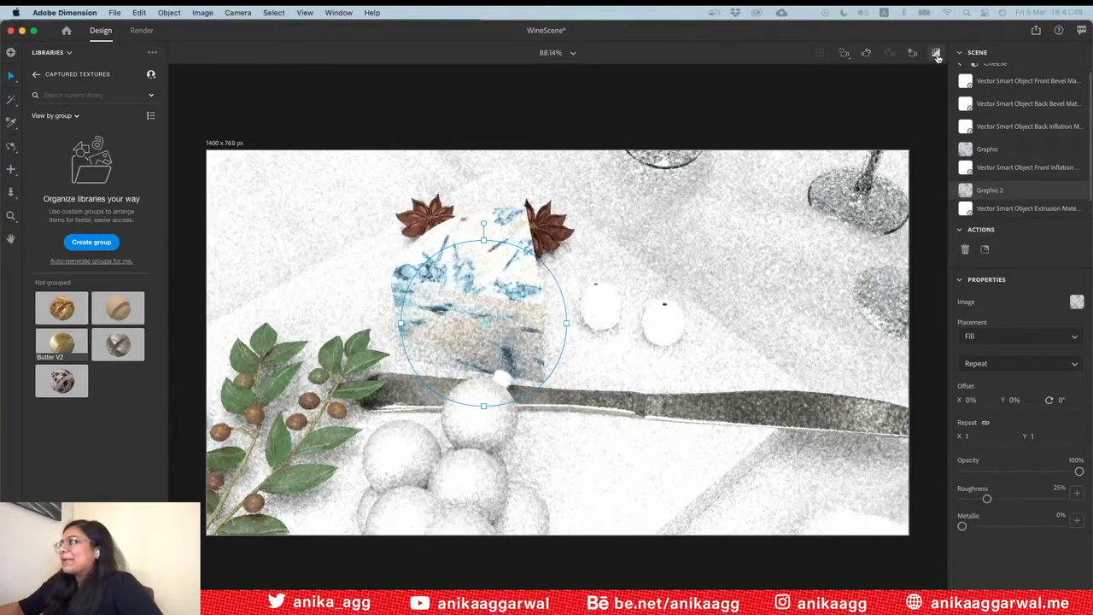
{"action": "left_click", "coordinate": [936, 54]}
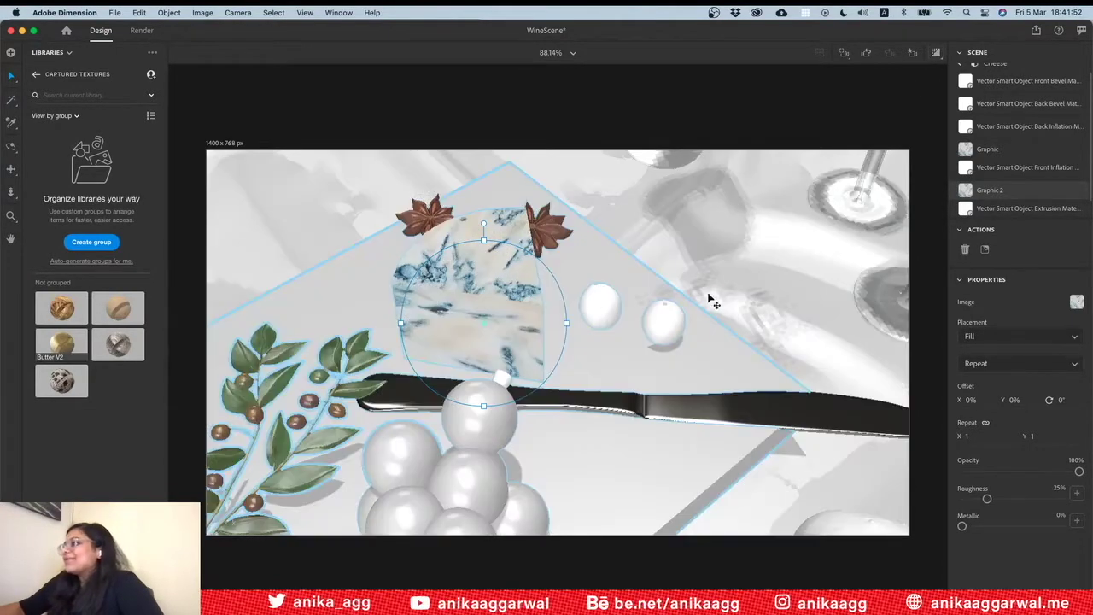
{"action": "left_click", "coordinate": [430, 130]}
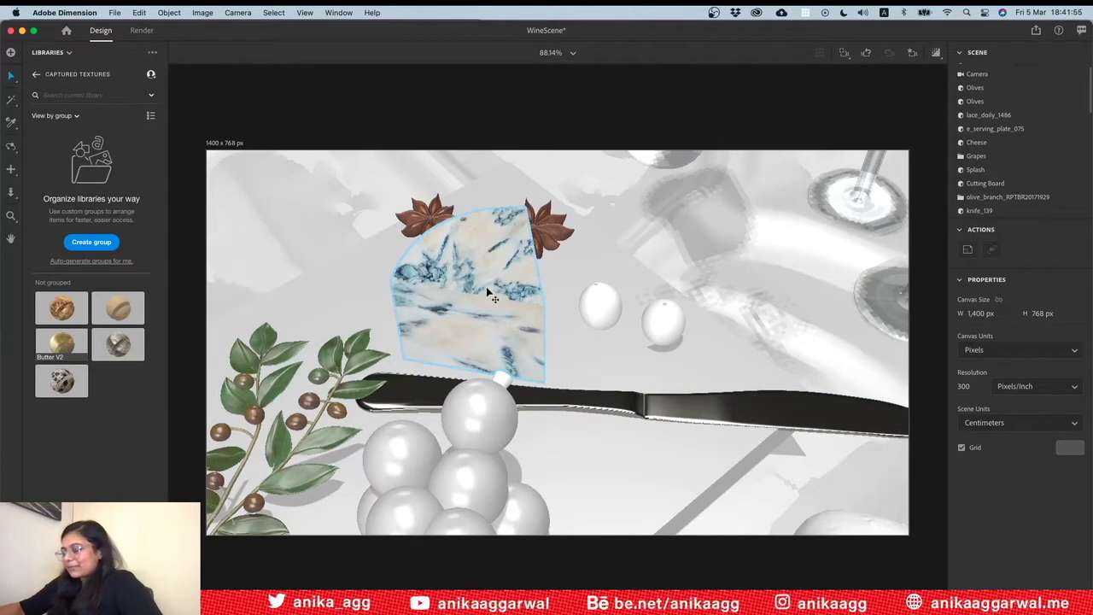
{"action": "scroll", "coordinate": [519, 318], "scroll_direction": "down", "scroll_amount": 2}
{"action": "scroll", "coordinate": [519, 317], "scroll_direction": "down", "scroll_amount": 2}
{"action": "scroll", "coordinate": [519, 317], "scroll_direction": "down", "scroll_amount": 2}
{"action": "scroll", "coordinate": [519, 317], "scroll_direction": "down", "scroll_amount": 1}
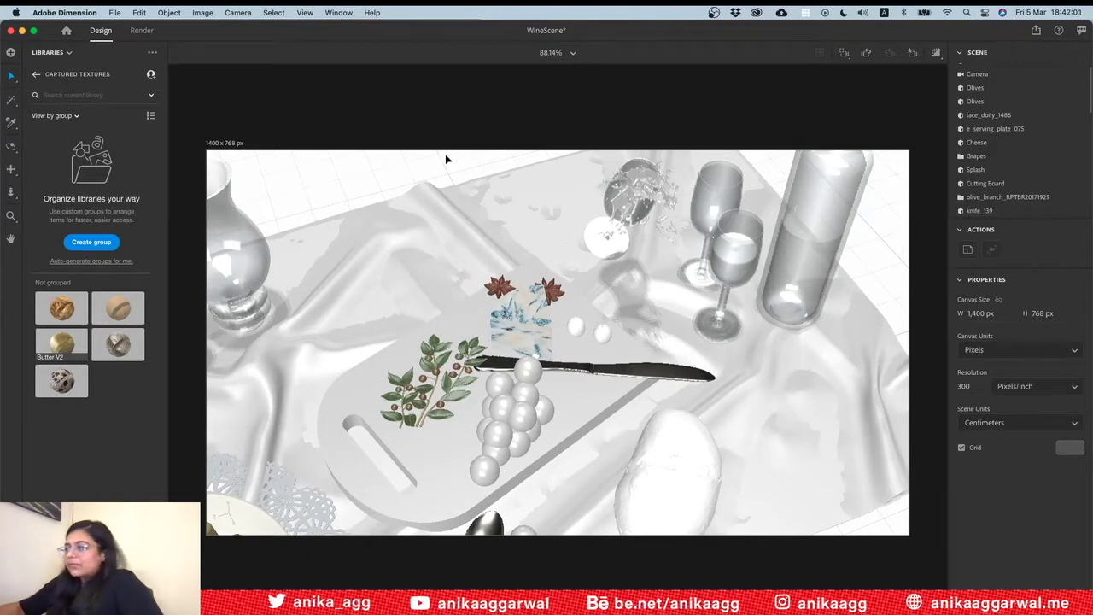
Select the crackers on the plate and apply the Biscuit texture from Libraries
{"action": "right_click_drag", "start_coordinate": [481, 227], "coordinate": [482, 232]}
{"action": "key", "text": "super+z"}
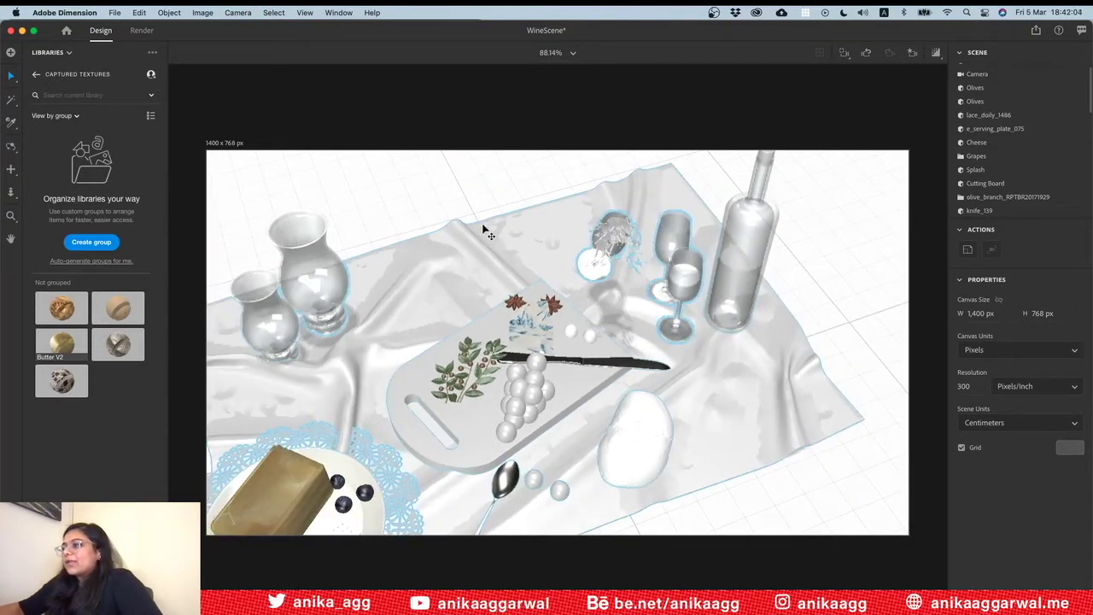
{"action": "left_click", "coordinate": [431, 457]}
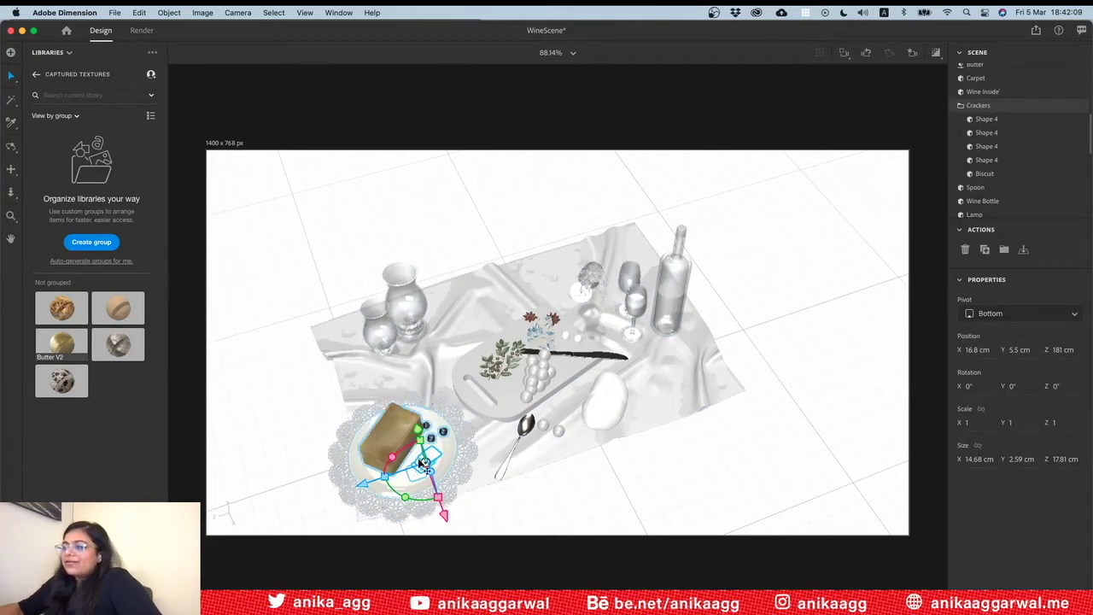
{"action": "left_click", "coordinate": [65, 310]}
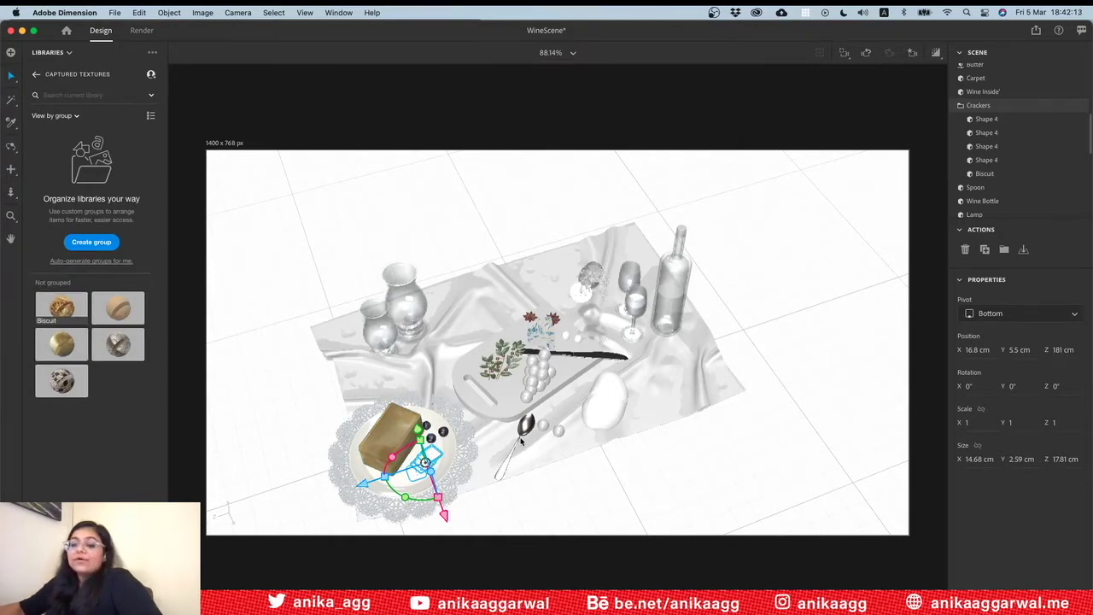
Orbit and pan the camera to reframe the table around the plate
{"action": "scroll", "coordinate": [444, 461], "scroll_direction": "up", "scroll_amount": 3}
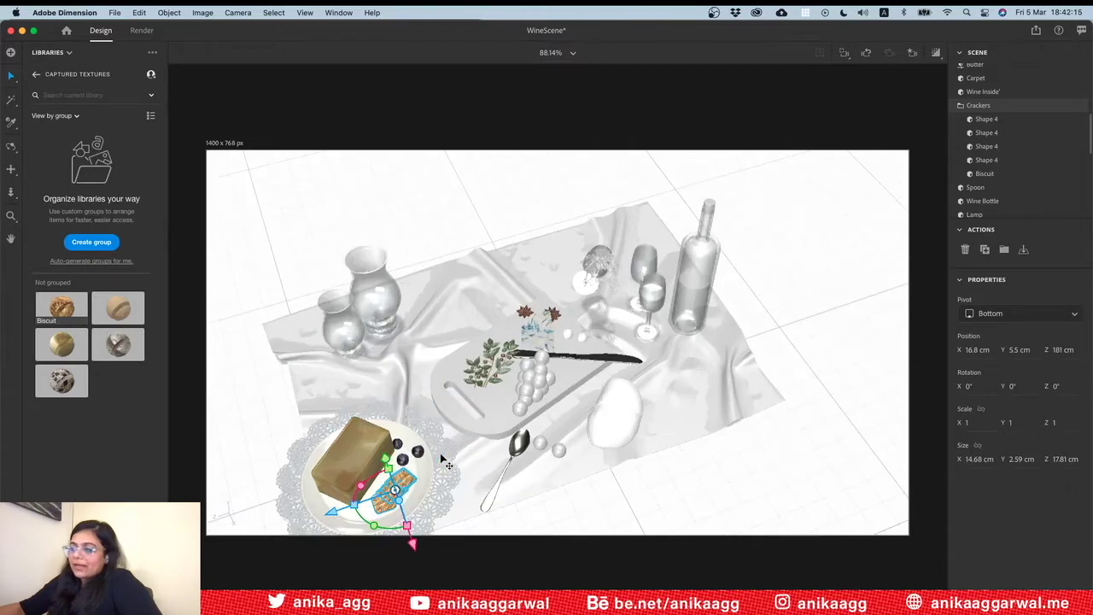
{"action": "right_click_drag", "start_coordinate": [444, 461], "coordinate": [369, 439]}
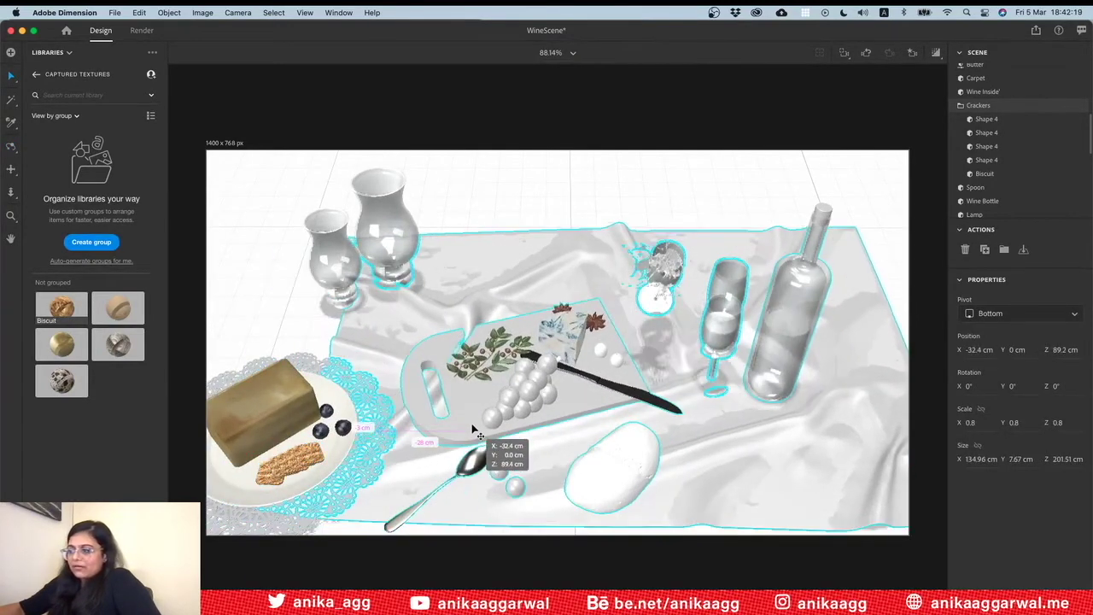
{"action": "left_click", "coordinate": [476, 449]}
{"action": "left_click", "coordinate": [467, 211]}
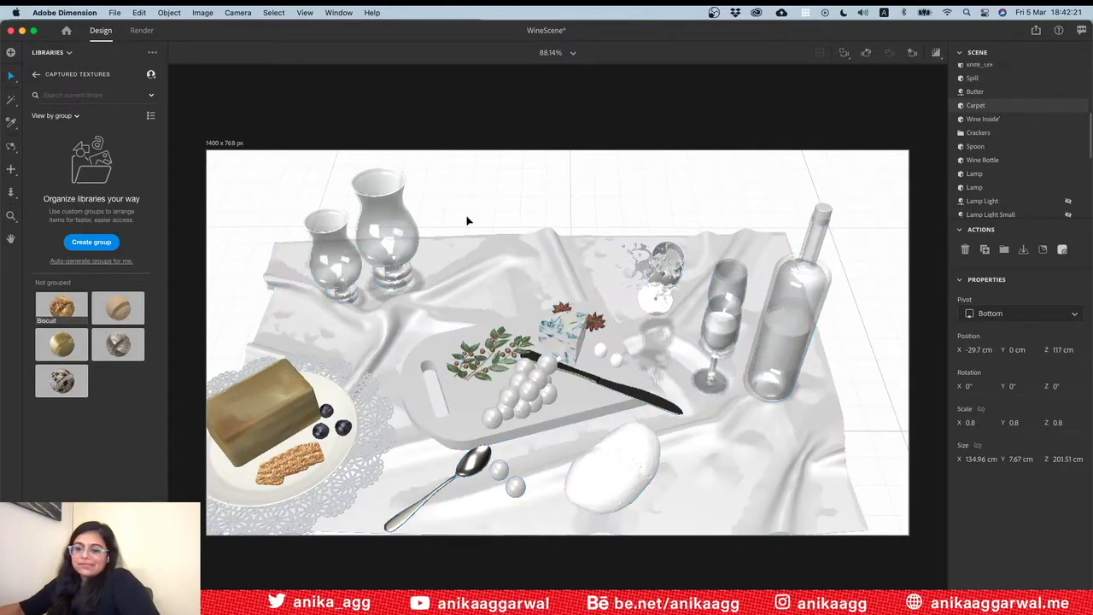
{"action": "key", "text": "2"}
{"action": "left_click_drag", "start_coordinate": [440, 206], "coordinate": [435, 338]}
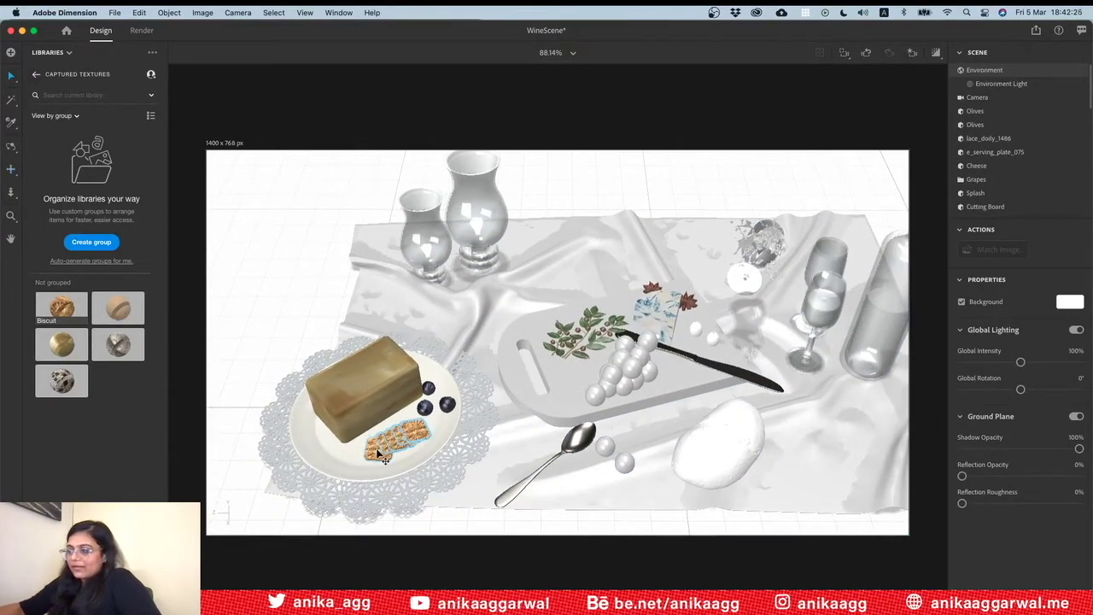
Orbit, zoom and pan the view to frame the plate and stacked crackers
{"action": "key", "text": "1"}
{"action": "left_click_drag", "start_coordinate": [376, 449], "coordinate": [380, 423]}
{"action": "scroll", "coordinate": [380, 422], "scroll_direction": "up", "scroll_amount": 2}
{"action": "scroll", "coordinate": [380, 421], "scroll_direction": "up", "scroll_amount": 2}
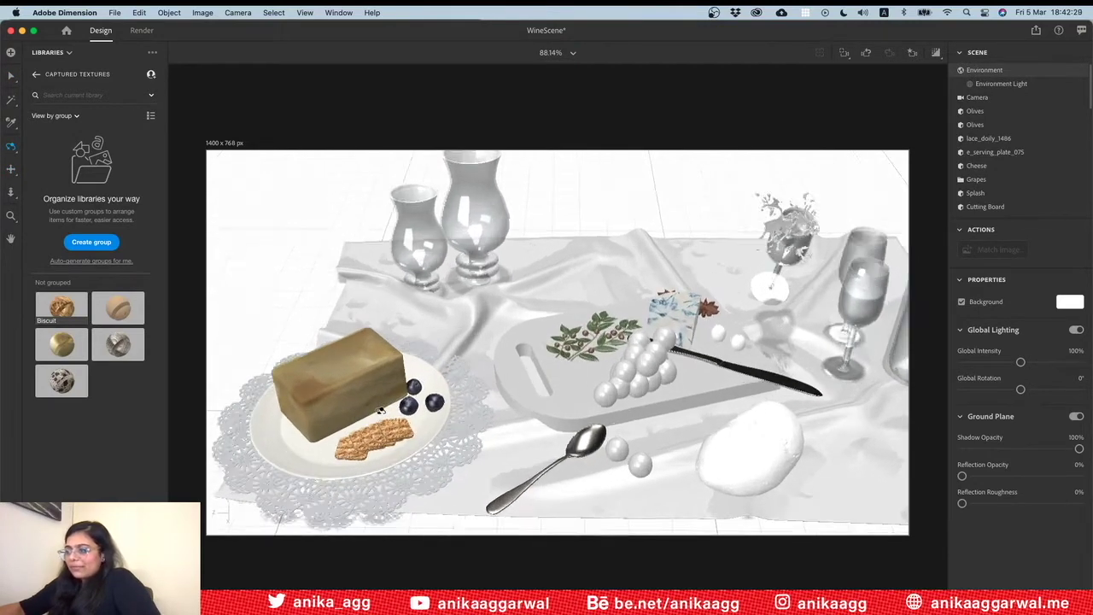
{"action": "scroll", "coordinate": [380, 422], "scroll_direction": "up", "scroll_amount": 2}
{"action": "scroll", "coordinate": [380, 418], "scroll_direction": "up", "scroll_amount": 3}
{"action": "key", "text": "2"}
{"action": "left_click_drag", "start_coordinate": [357, 456], "coordinate": [415, 435]}
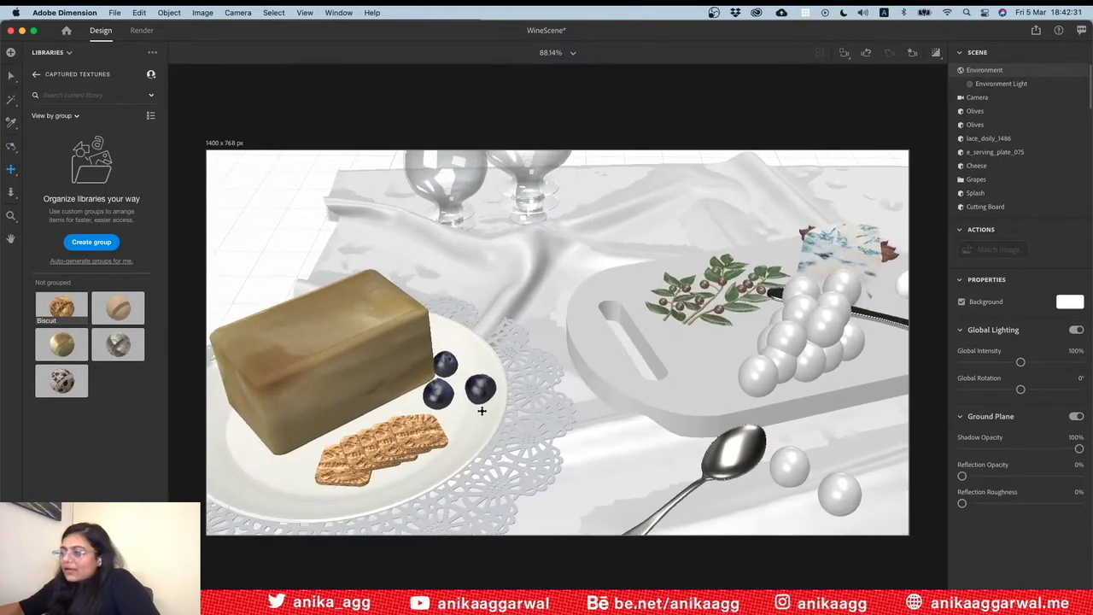
{"action": "key", "text": "v"}
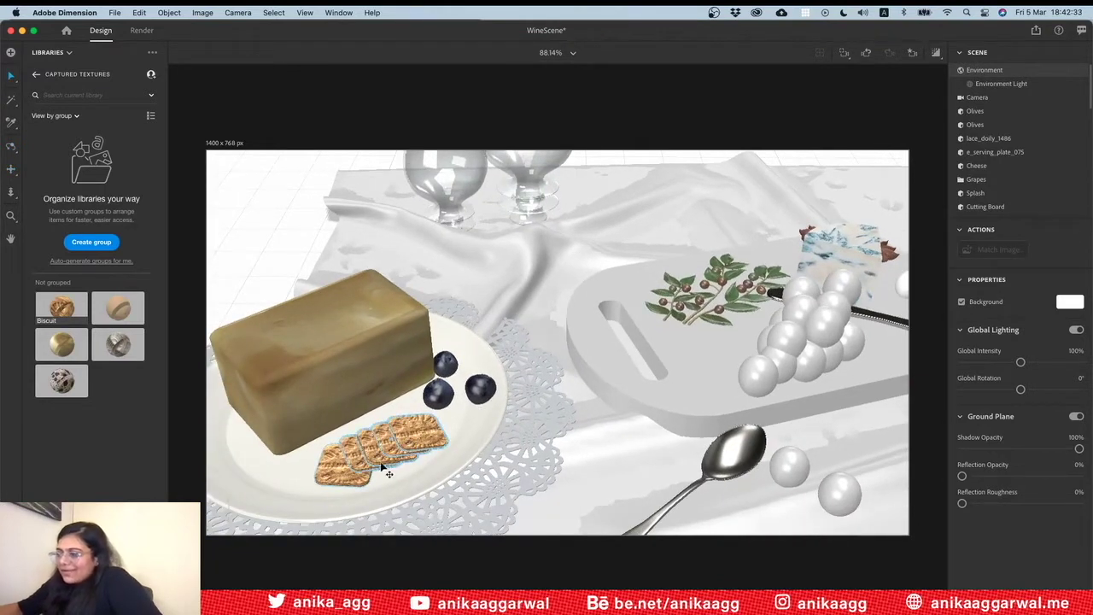
Check the Biscuit crackers in Render Preview, turn it off, and save WineScene
{"action": "left_click", "coordinate": [937, 53]}
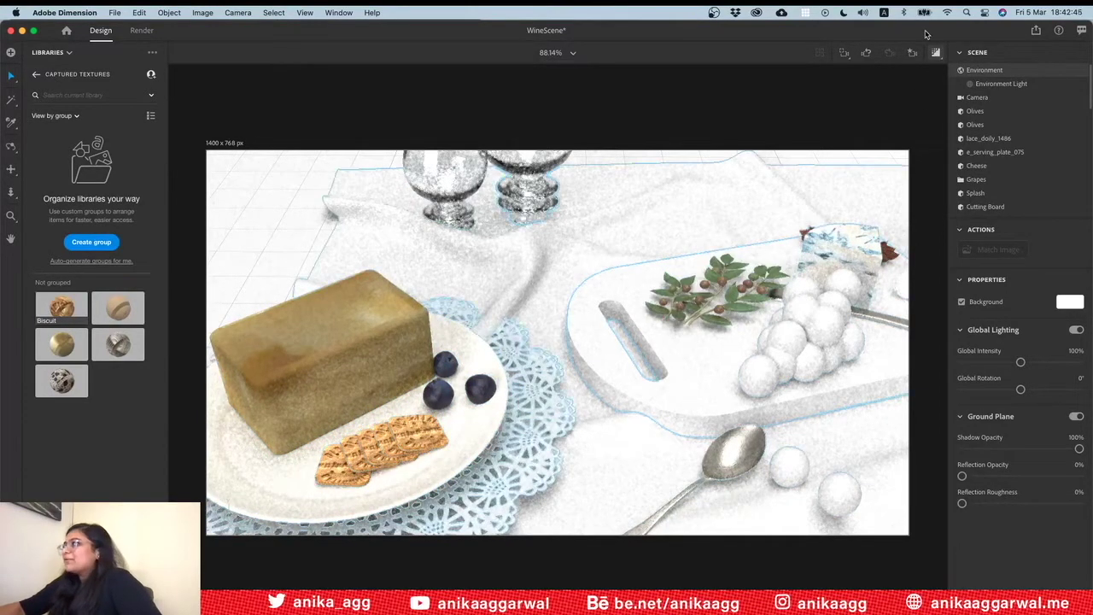
{"action": "left_click", "coordinate": [937, 53]}
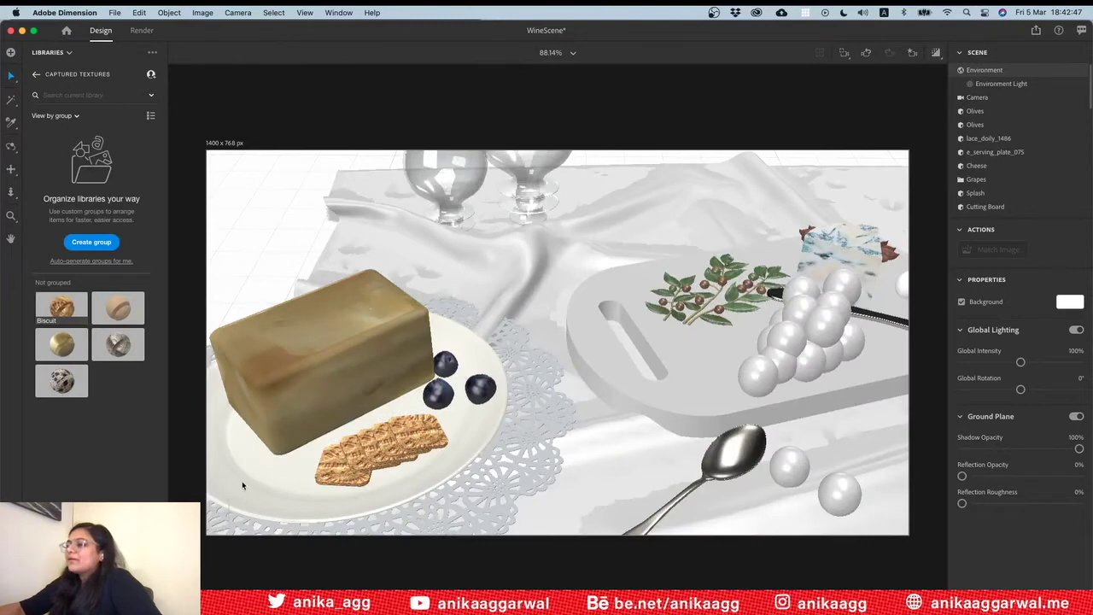
{"action": "left_click", "coordinate": [936, 53]}
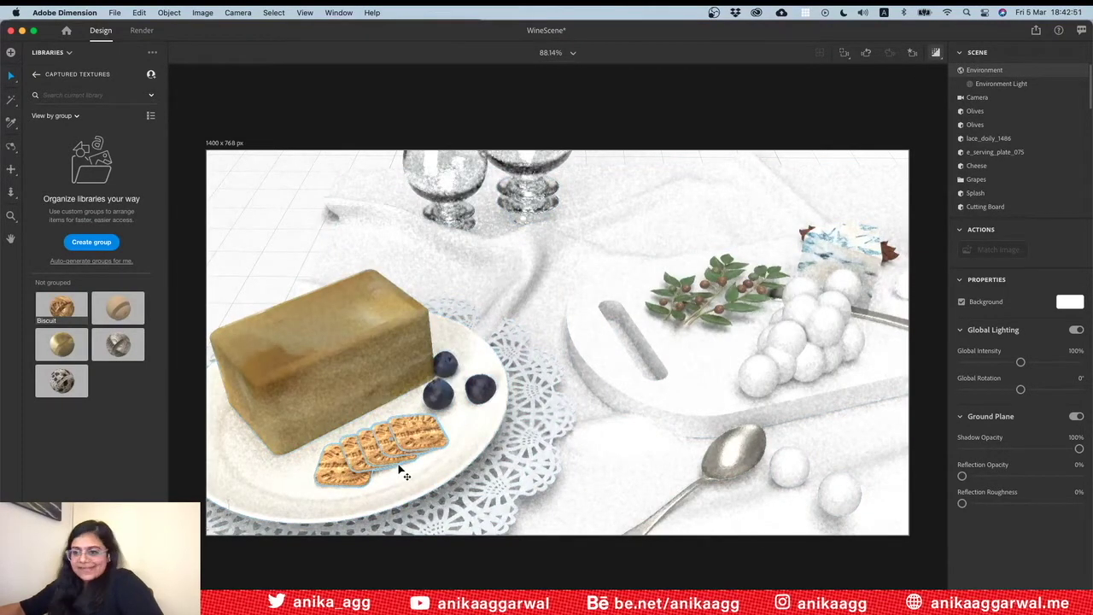
{"action": "key", "text": "super+Tab"}
{"action": "key", "text": "super+Tab"}
{"action": "key", "text": "super+Tab"}
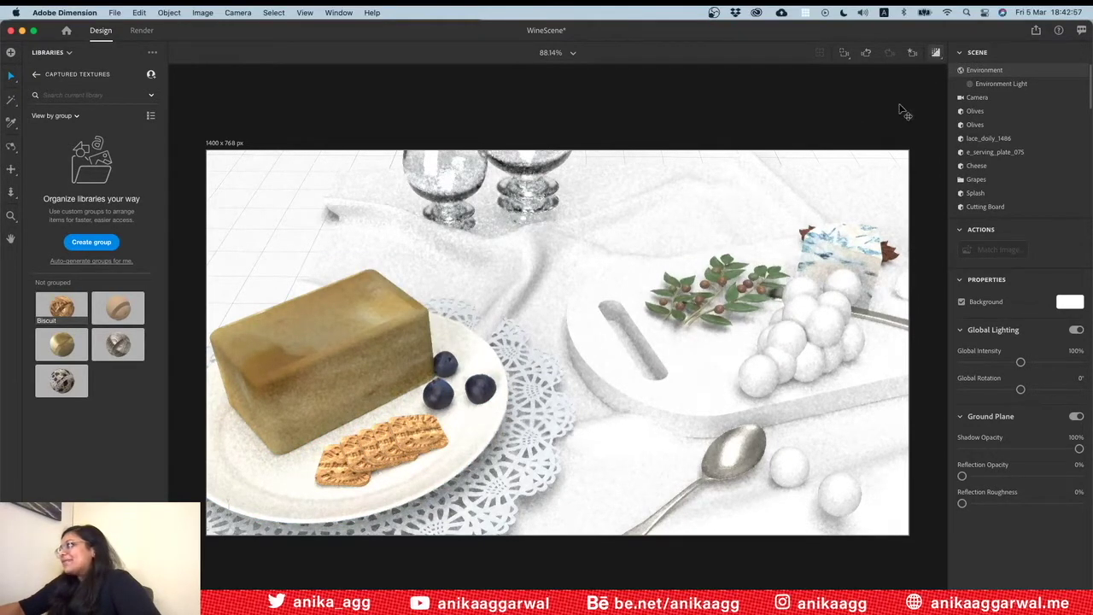
{"action": "left_click", "coordinate": [935, 52]}
{"action": "scroll", "coordinate": [561, 313], "scroll_direction": "up", "scroll_amount": 3}
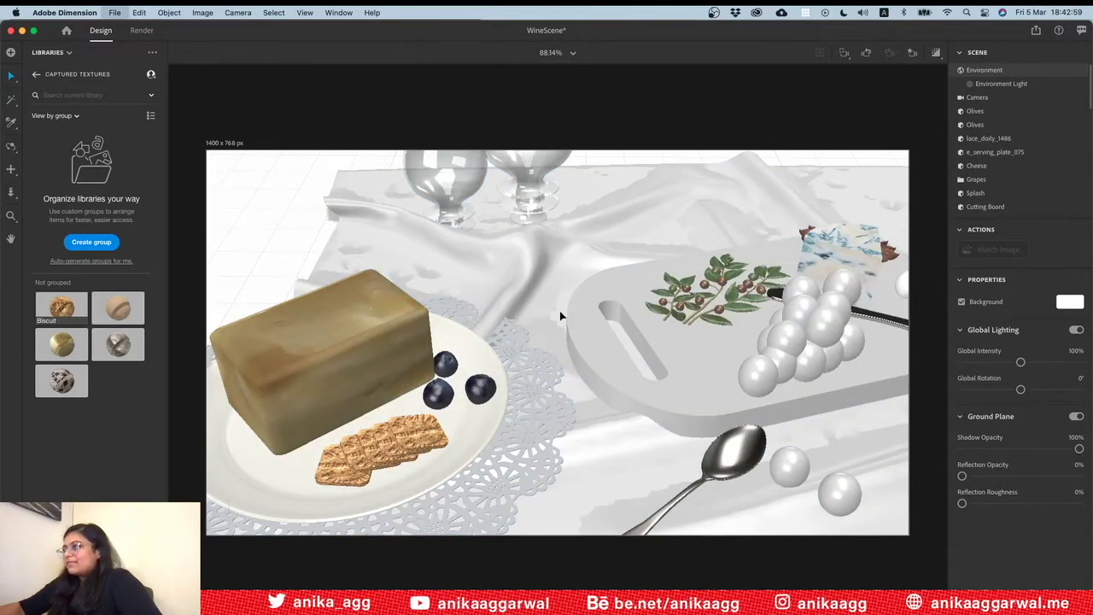
{"action": "key", "text": "ctrl+s"}
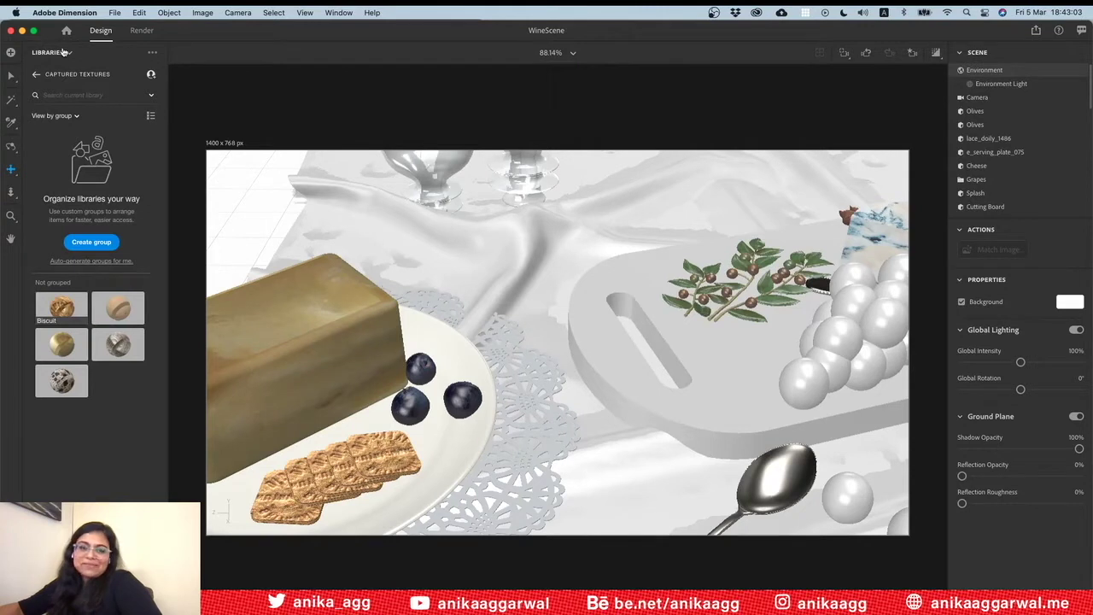
Switch the Libraries panel to Starter Assets and pull the camera back over the scene
{"action": "left_click", "coordinate": [63, 53]}
{"action": "left_click", "coordinate": [61, 74]}
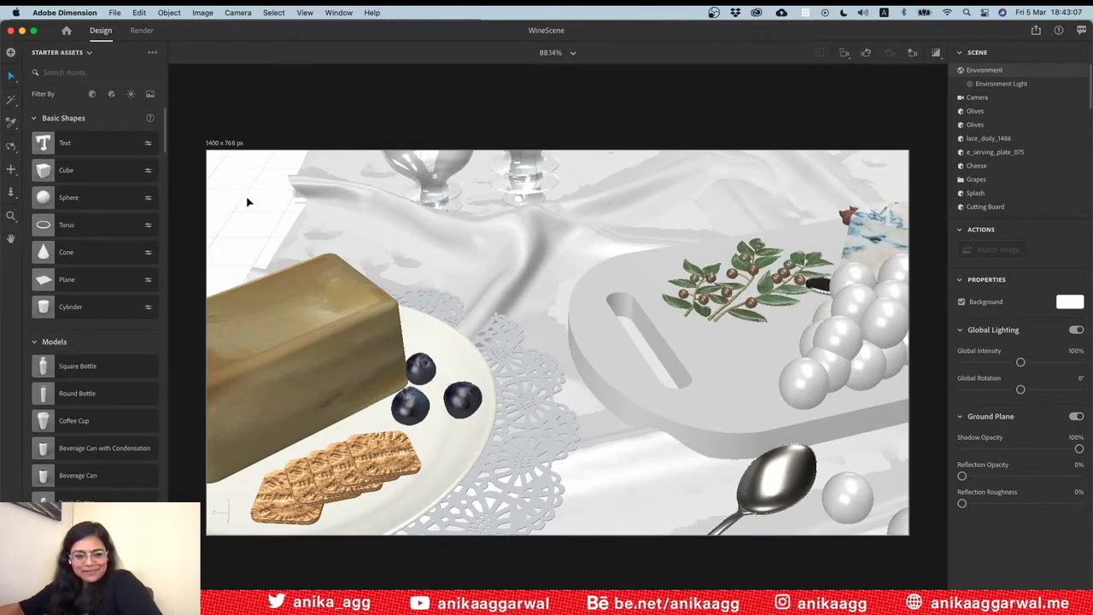
{"action": "key", "text": "1"}
{"action": "mouse_move", "coordinate": [389, 216]}
{"action": "left_mouse_down"}
{"action": "mouse_move", "coordinate": [459, 176]}
{"action": "mouse_move", "coordinate": [395, 291]}
{"action": "left_mouse_up"}
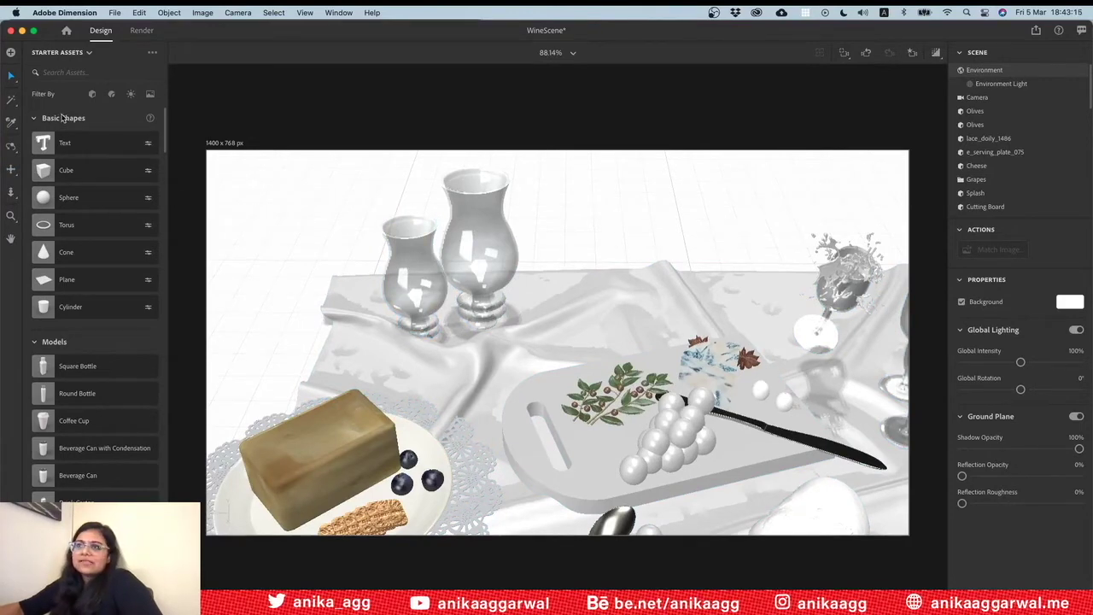
Browse through the full Starter Assets list
{"action": "scroll", "coordinate": [73, 391], "scroll_direction": "down", "scroll_amount": 5}
{"action": "scroll", "coordinate": [73, 390], "scroll_direction": "down", "scroll_amount": 5}
{"action": "scroll", "coordinate": [76, 390], "scroll_direction": "down", "scroll_amount": 5}
{"action": "scroll", "coordinate": [76, 390], "scroll_direction": "down", "scroll_amount": 5}
{"action": "scroll", "coordinate": [77, 391], "scroll_direction": "down", "scroll_amount": 5}
{"action": "scroll", "coordinate": [80, 390], "scroll_direction": "down", "scroll_amount": 5}
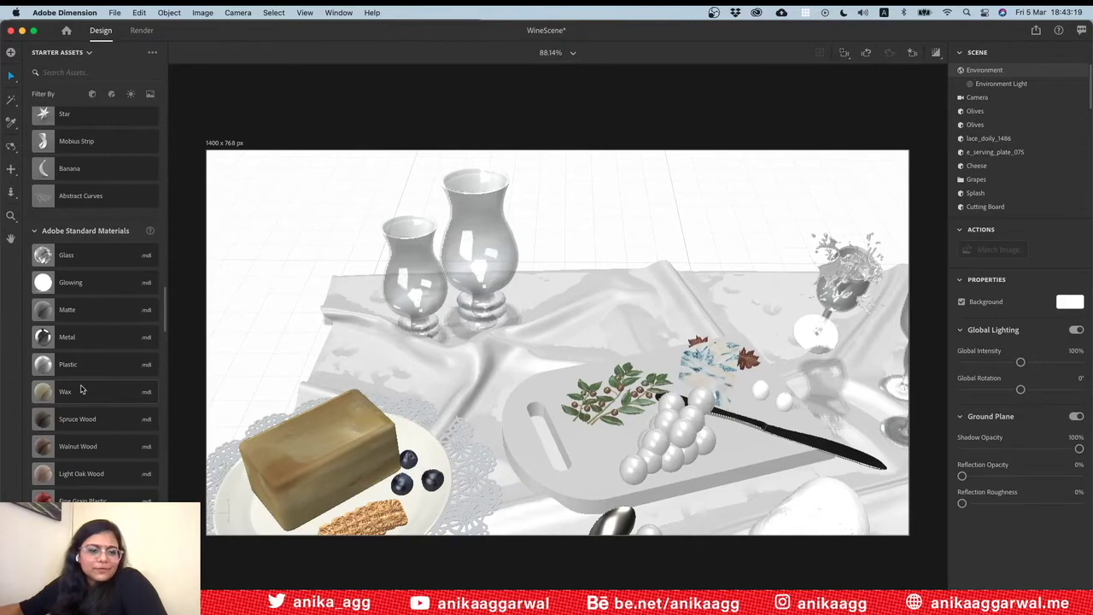
{"action": "scroll", "coordinate": [81, 390], "scroll_direction": "down", "scroll_amount": 5}
{"action": "scroll", "coordinate": [80, 390], "scroll_direction": "down", "scroll_amount": 5}
{"action": "scroll", "coordinate": [80, 390], "scroll_direction": "down", "scroll_amount": 5}
{"action": "scroll", "coordinate": [79, 390], "scroll_direction": "down", "scroll_amount": 5}
{"action": "scroll", "coordinate": [79, 390], "scroll_direction": "down", "scroll_amount": 5}
{"action": "scroll", "coordinate": [80, 390], "scroll_direction": "down", "scroll_amount": 5}
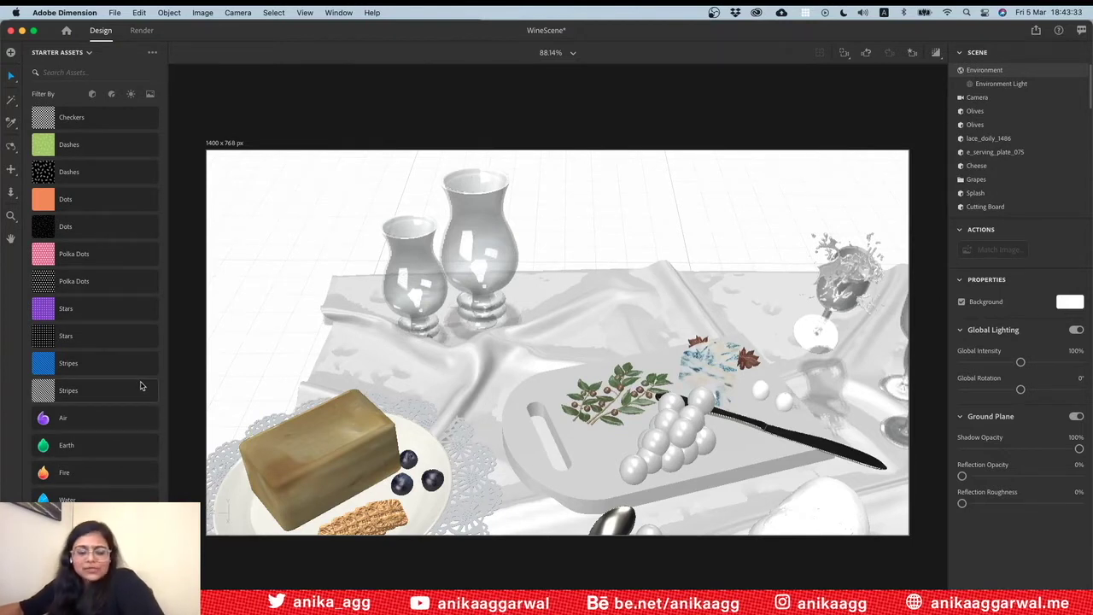
{"action": "scroll", "coordinate": [85, 290], "scroll_direction": "down", "scroll_amount": 5}
{"action": "scroll", "coordinate": [85, 282], "scroll_direction": "down", "scroll_amount": 5}
{"action": "scroll", "coordinate": [85, 280], "scroll_direction": "down", "scroll_amount": 5}
{"action": "scroll", "coordinate": [85, 280], "scroll_direction": "down", "scroll_amount": 5}
{"action": "scroll", "coordinate": [85, 280], "scroll_direction": "down", "scroll_amount": 5}
{"action": "scroll", "coordinate": [86, 280], "scroll_direction": "down", "scroll_amount": 5}
{"action": "scroll", "coordinate": [85, 280], "scroll_direction": "down", "scroll_amount": 5}
{"action": "scroll", "coordinate": [85, 280], "scroll_direction": "up", "scroll_amount": 10}
{"action": "scroll", "coordinate": [81, 231], "scroll_direction": "up", "scroll_amount": 10}
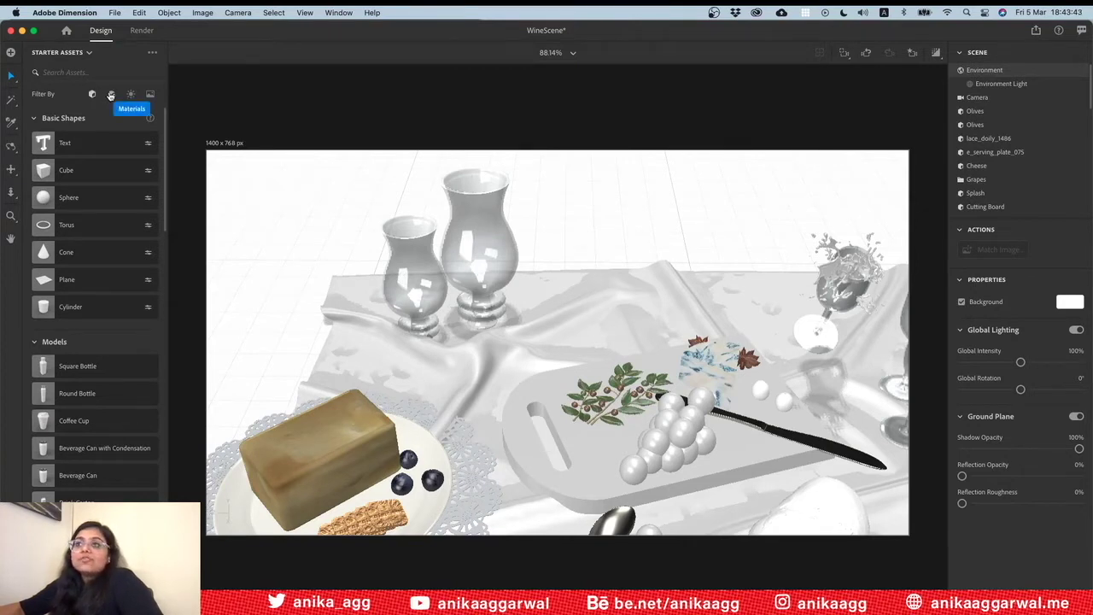
Try the Materials, Lights and Images filters, ending on Adobe Standard Materials
{"action": "left_click", "coordinate": [110, 95]}
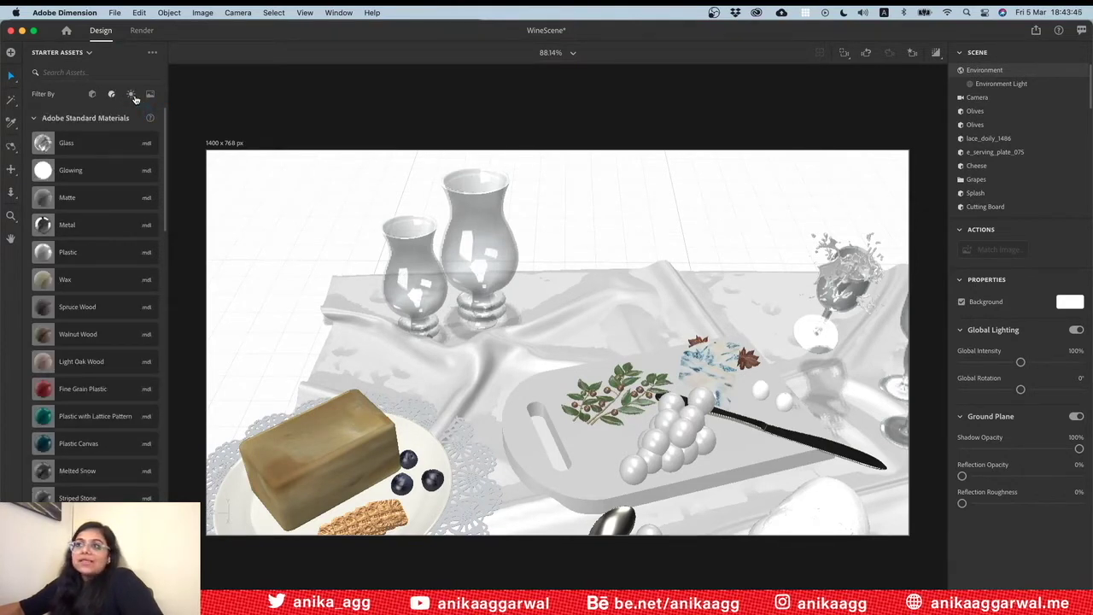
{"action": "left_click", "coordinate": [131, 95]}
{"action": "left_click", "coordinate": [148, 96]}
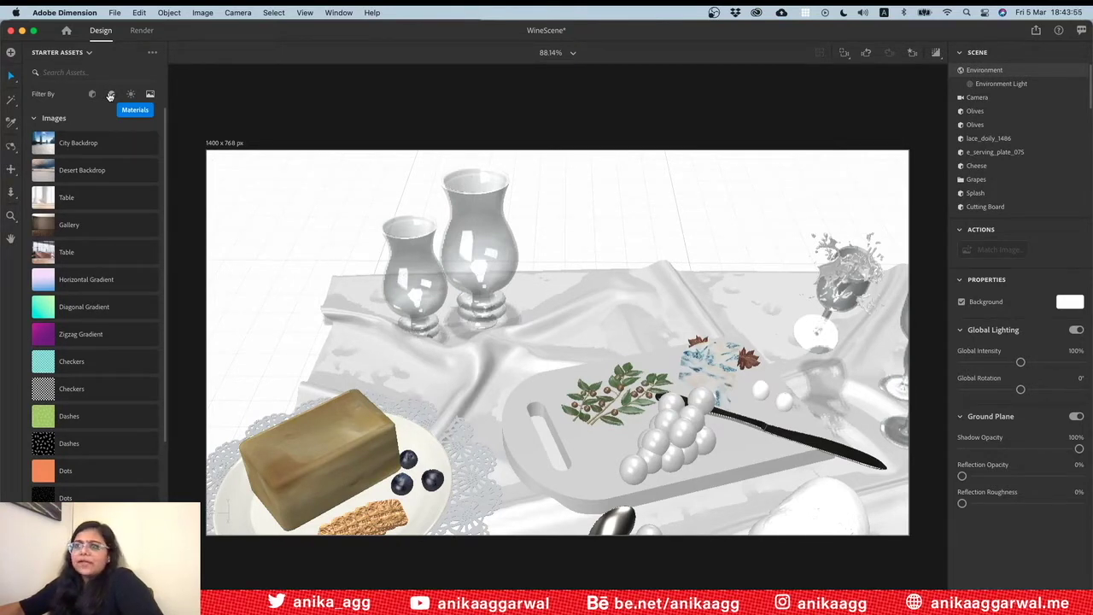
{"action": "scroll", "coordinate": [65, 382], "scroll_direction": "down", "scroll_amount": 5}
{"action": "scroll", "coordinate": [65, 383], "scroll_direction": "up", "scroll_amount": 5}
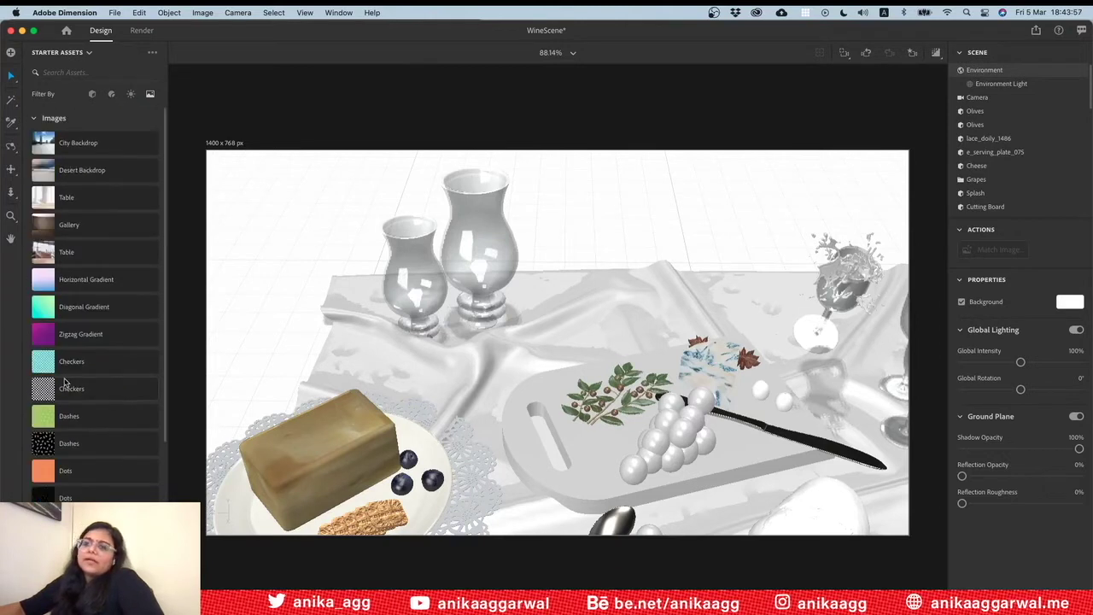
{"action": "left_click", "coordinate": [111, 93]}
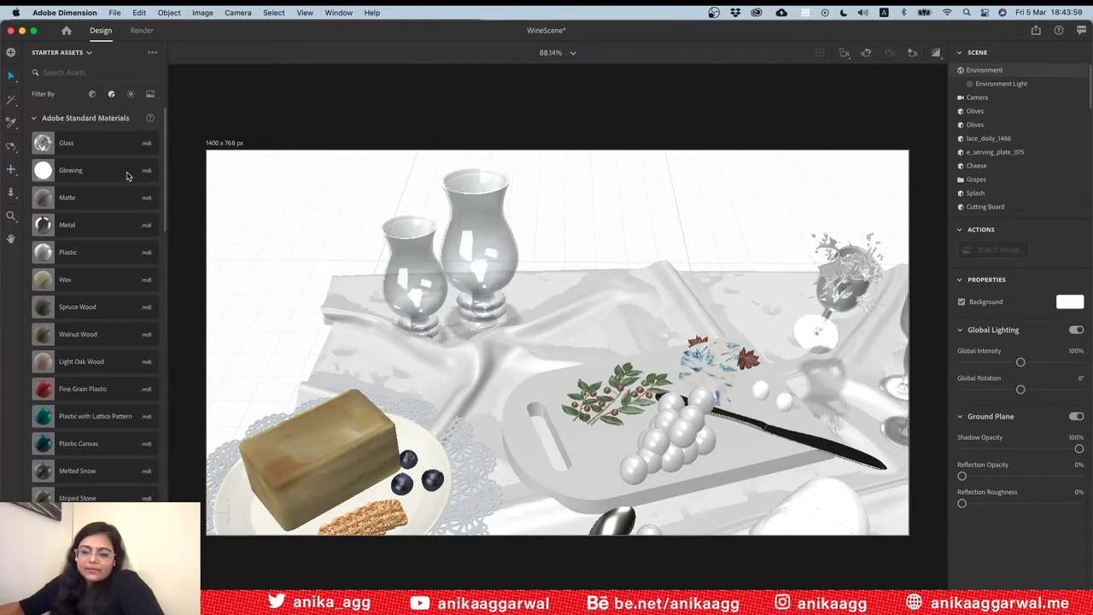
Select then deselect the tall wine glass, and make Lamp Light visible in the Scene panel
{"action": "left_click", "coordinate": [475, 257]}
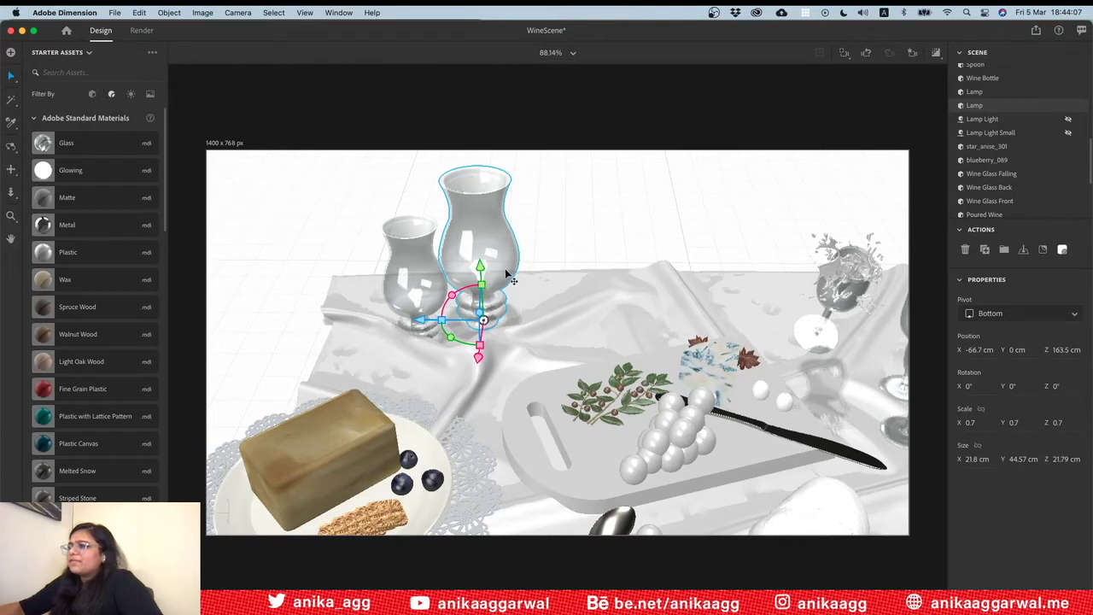
{"action": "left_click", "coordinate": [608, 193]}
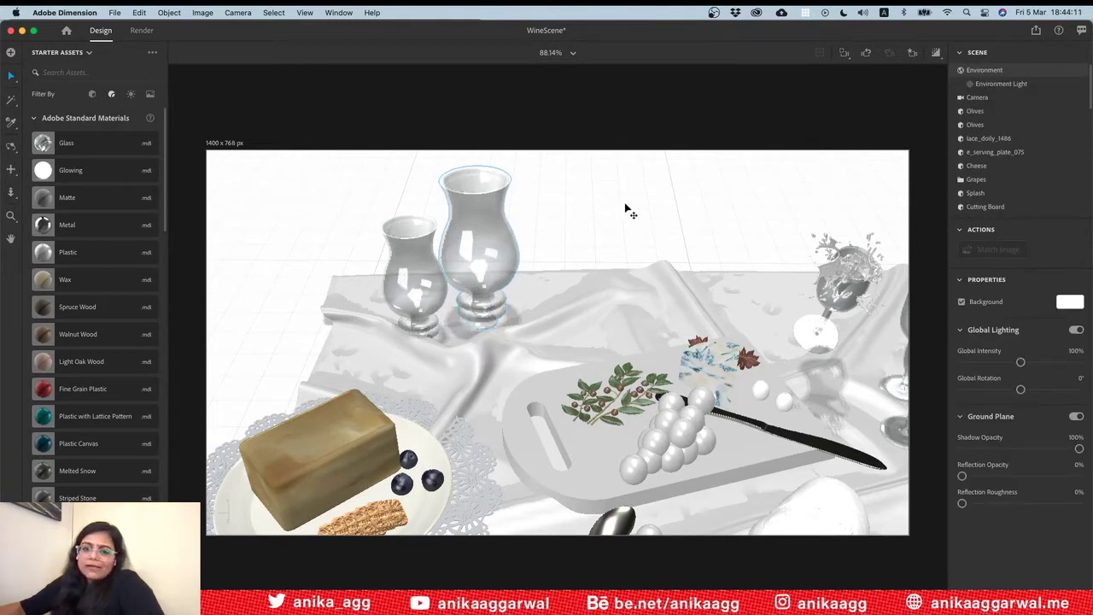
{"action": "left_click", "coordinate": [499, 242]}
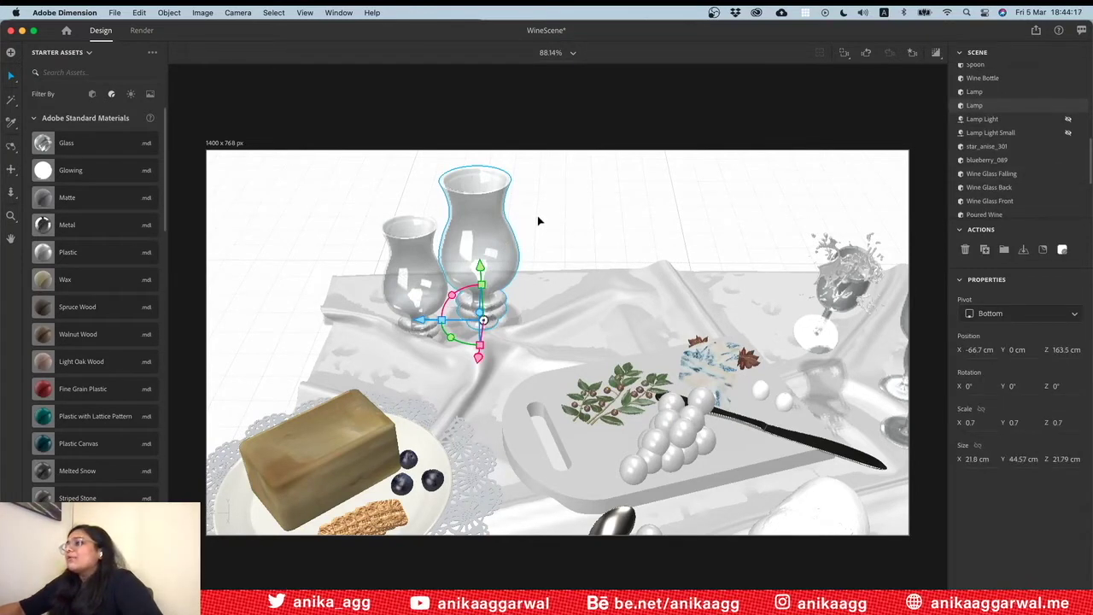
{"action": "left_click", "coordinate": [474, 274]}
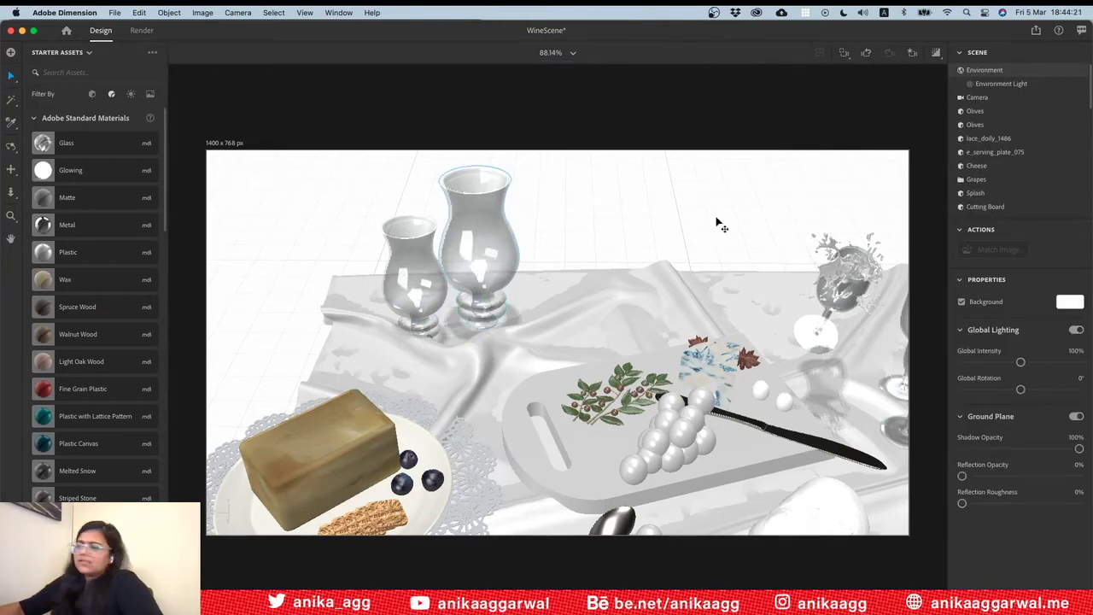
{"action": "scroll", "coordinate": [1025, 171], "scroll_direction": "down", "scroll_amount": 5}
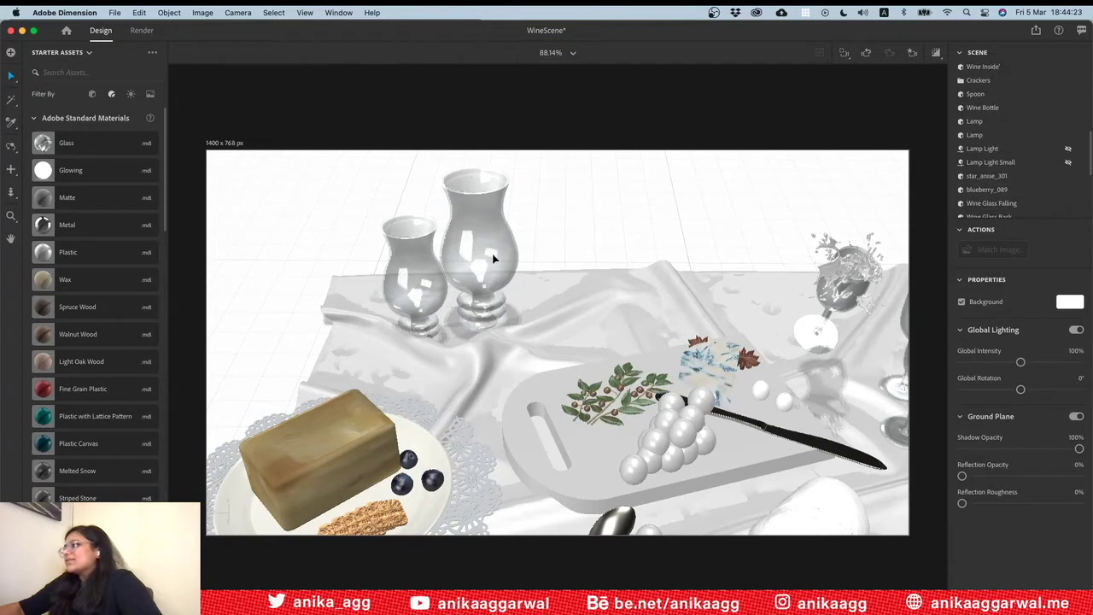
{"action": "mouse_move", "coordinate": [1051, 175]}
{"action": "left_click", "coordinate": [1067, 150]}
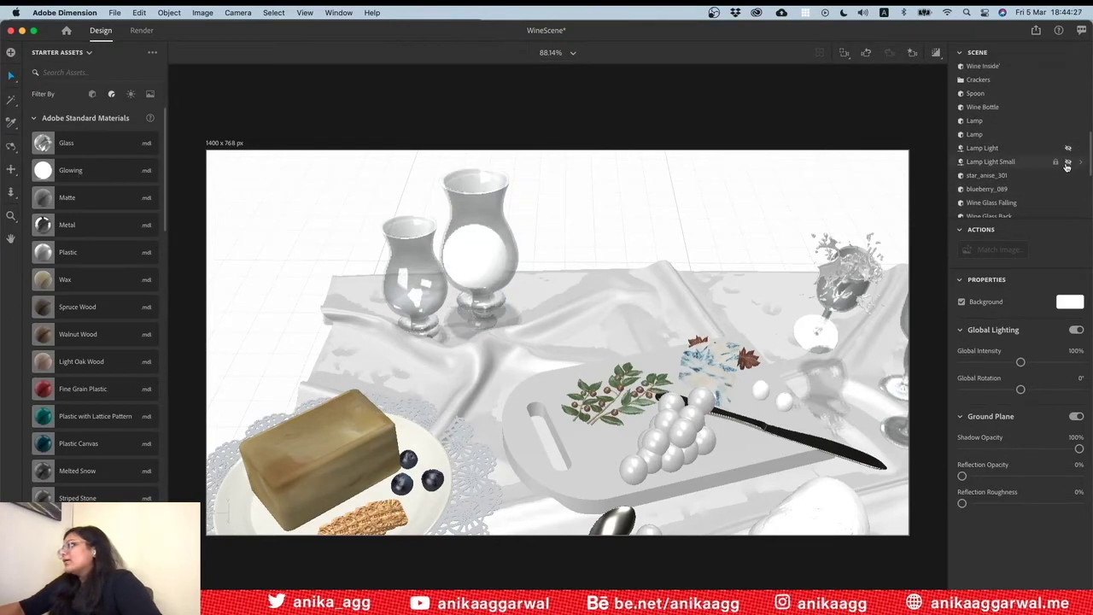
Show Lamp Light Small and reposition the sphere inside the larger glass from a top view
{"action": "left_click", "coordinate": [1067, 162]}
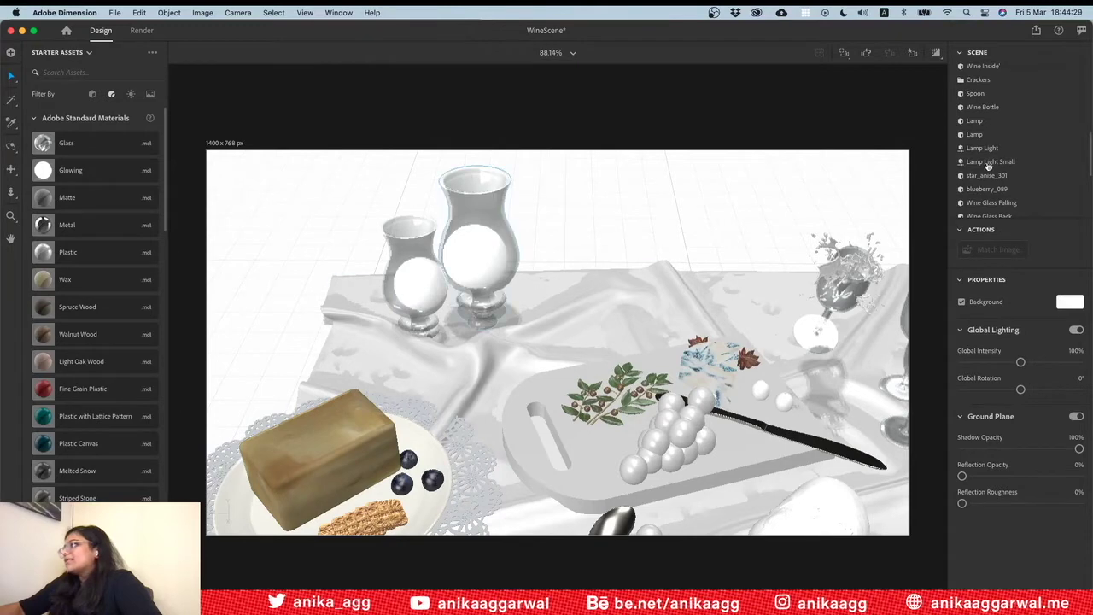
{"action": "mouse_move", "coordinate": [504, 252]}
{"action": "left_mouse_down"}
{"action": "mouse_move", "coordinate": [496, 298]}
{"action": "mouse_move", "coordinate": [465, 300]}
{"action": "mouse_move", "coordinate": [475, 319]}
{"action": "left_mouse_up"}
{"action": "key", "text": "2"}
{"action": "left_click", "coordinate": [468, 298]}
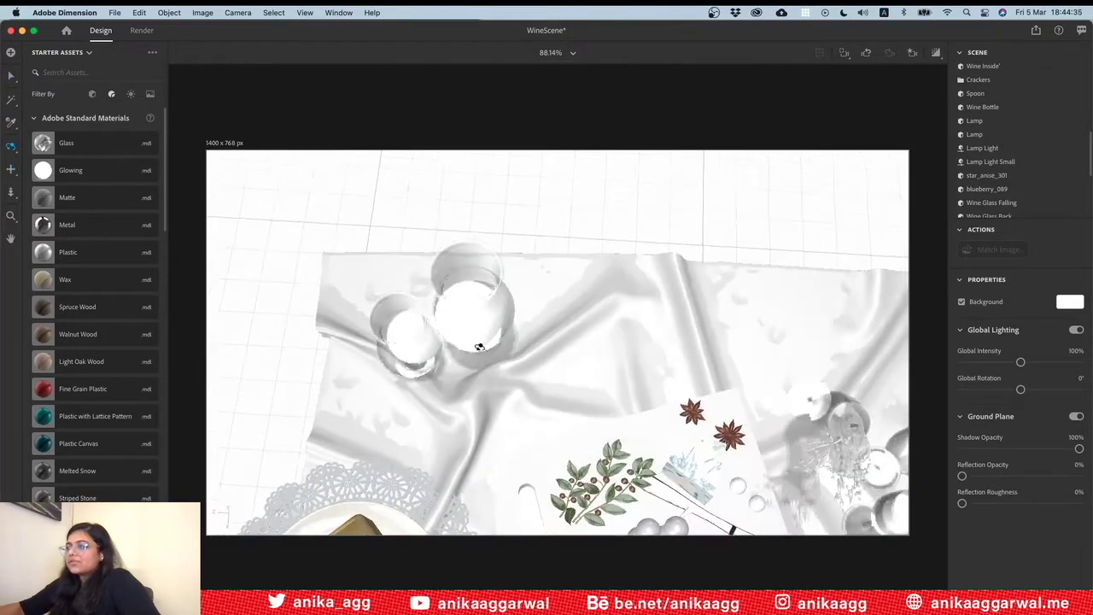
{"action": "left_click", "coordinate": [474, 299]}
{"action": "left_click_drag", "start_coordinate": [454, 334], "coordinate": [507, 337]}
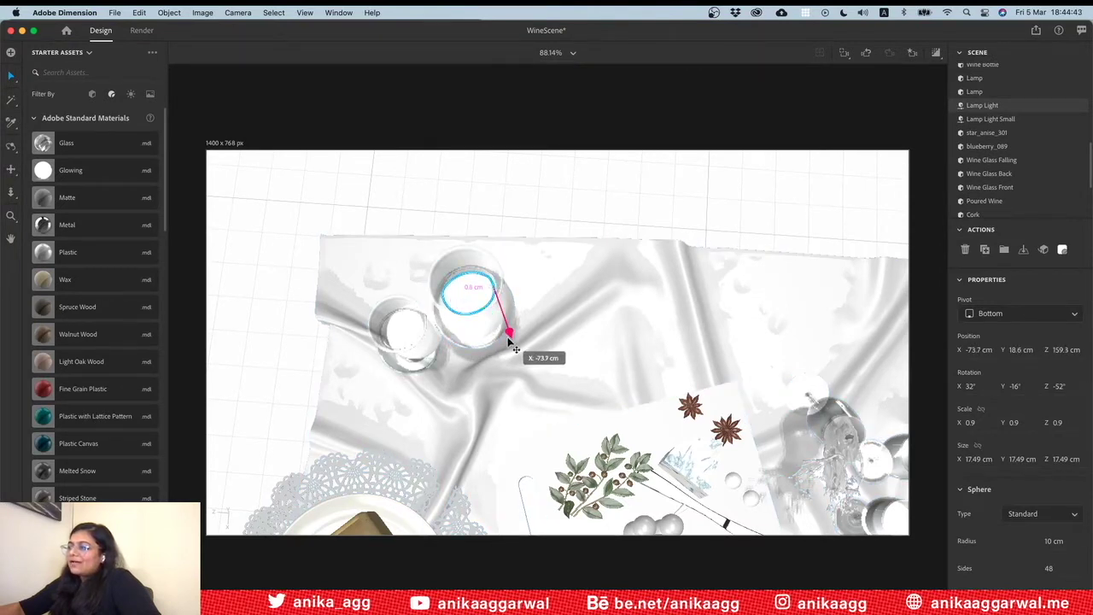
{"action": "left_click", "coordinate": [541, 212]}
Lower the small sphere inside the smaller glass and adjust its depth
{"action": "left_click", "coordinate": [410, 341]}
{"action": "left_click_drag", "start_coordinate": [407, 359], "coordinate": [408, 379]}
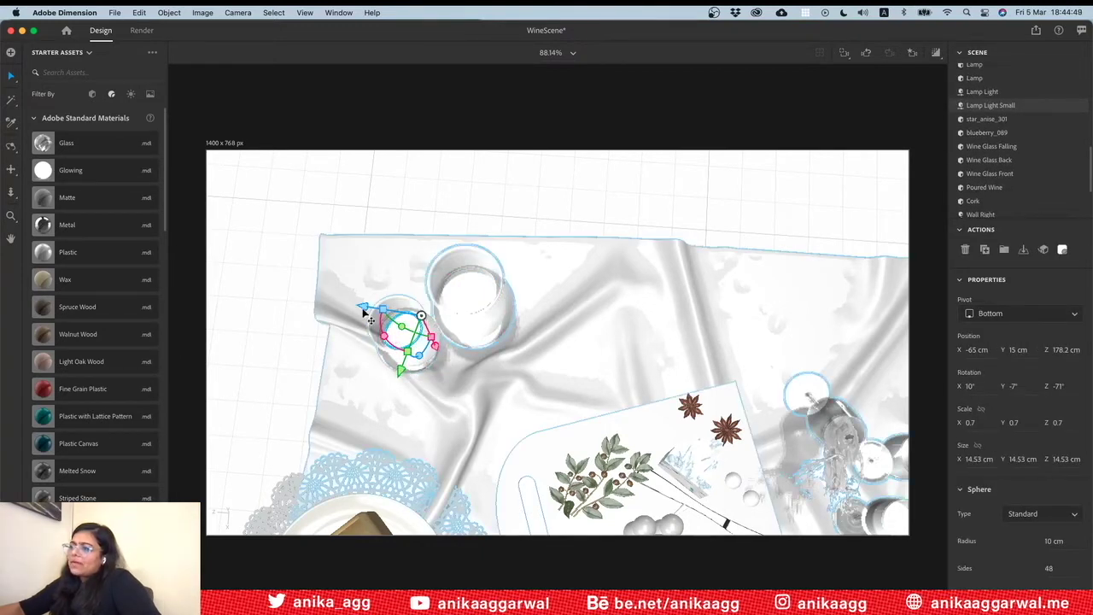
{"action": "left_click_drag", "start_coordinate": [366, 313], "coordinate": [365, 314]}
{"action": "left_click", "coordinate": [627, 198]}
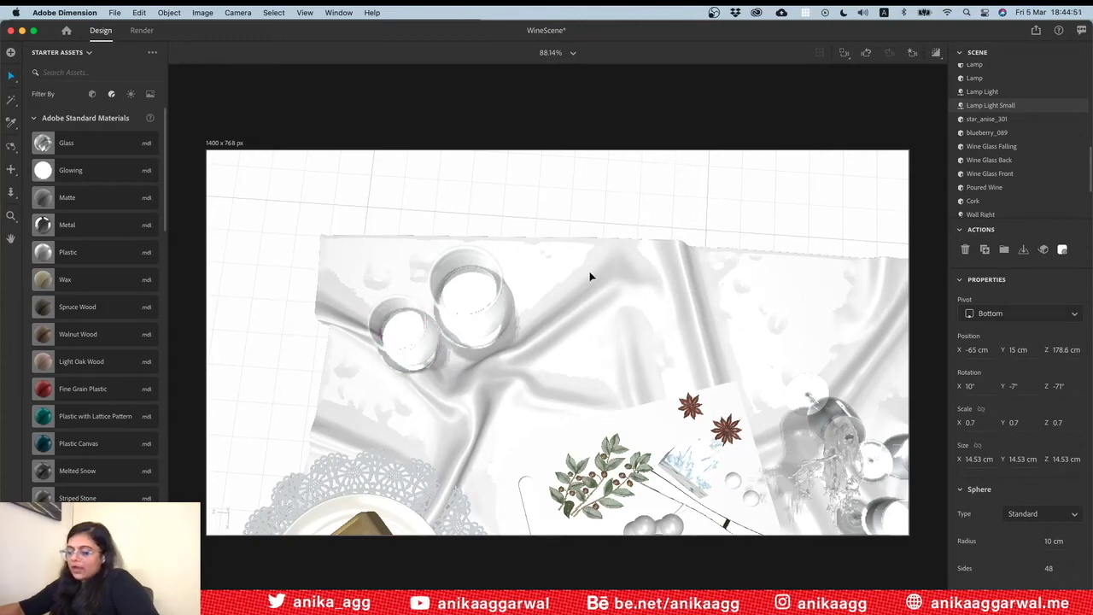
Scale the larger wine glass taller, then save the scene
{"action": "left_click_drag", "start_coordinate": [493, 300], "coordinate": [532, 196]}
{"action": "left_click", "coordinate": [481, 309]}
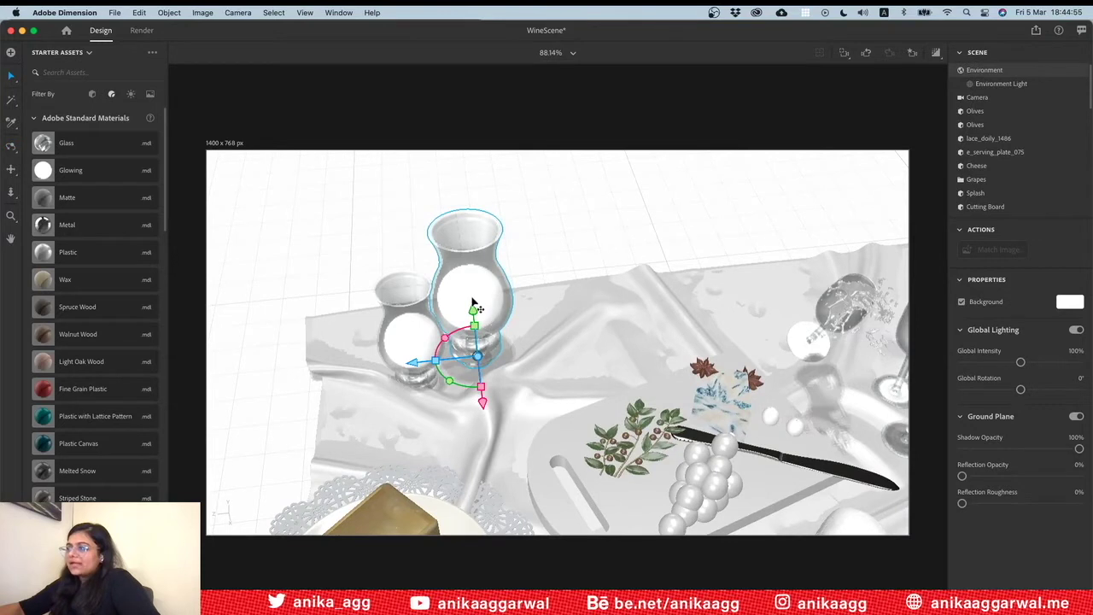
{"action": "left_click", "coordinate": [508, 225]}
{"action": "left_click", "coordinate": [509, 226]}
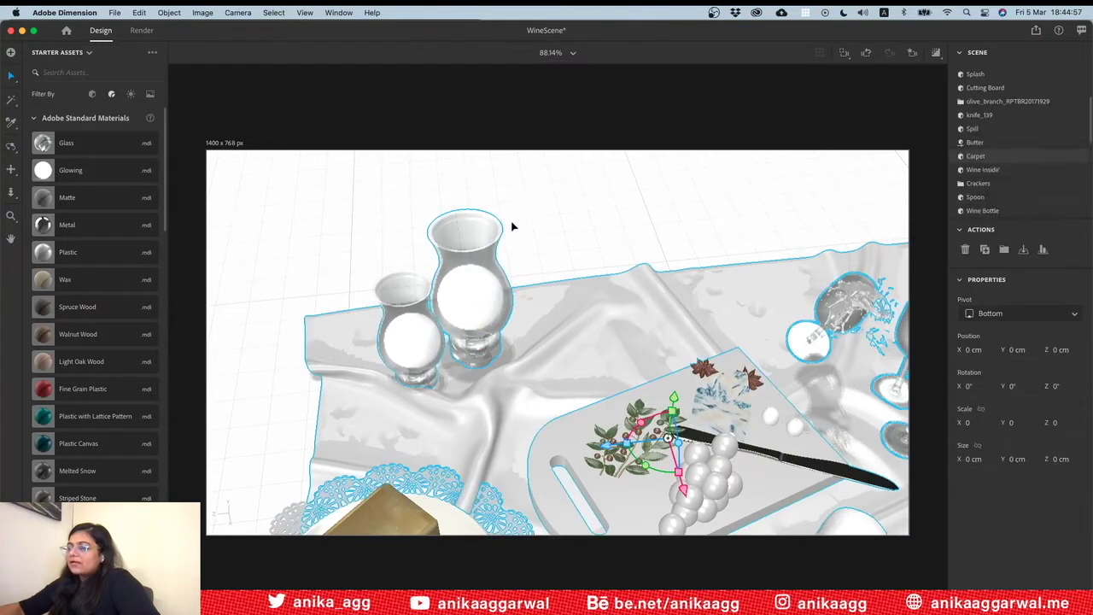
{"action": "left_click", "coordinate": [490, 209]}
{"action": "left_click", "coordinate": [461, 270]}
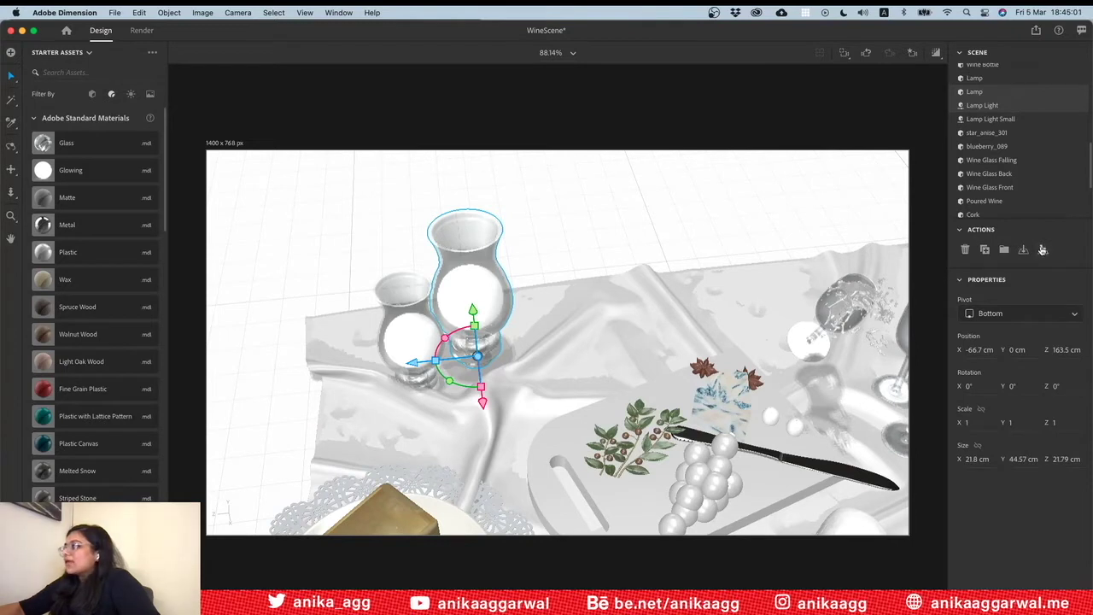
{"action": "key", "text": "s"}
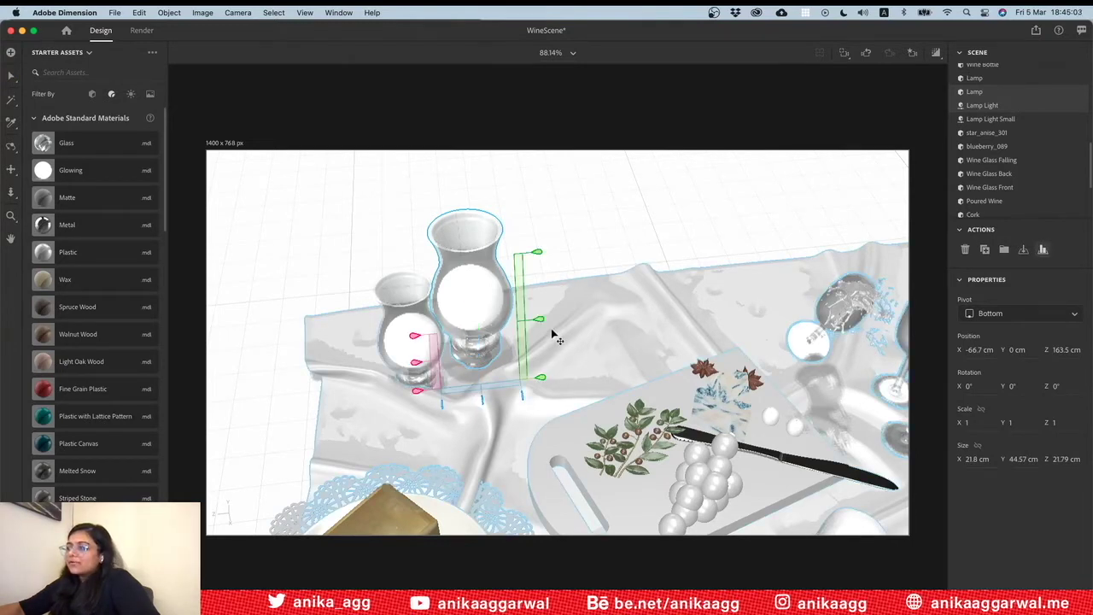
{"action": "mouse_move", "coordinate": [540, 318]}
{"action": "left_mouse_down"}
{"action": "mouse_move", "coordinate": [542, 301]}
{"action": "mouse_move", "coordinate": [543, 350]}
{"action": "left_mouse_up"}
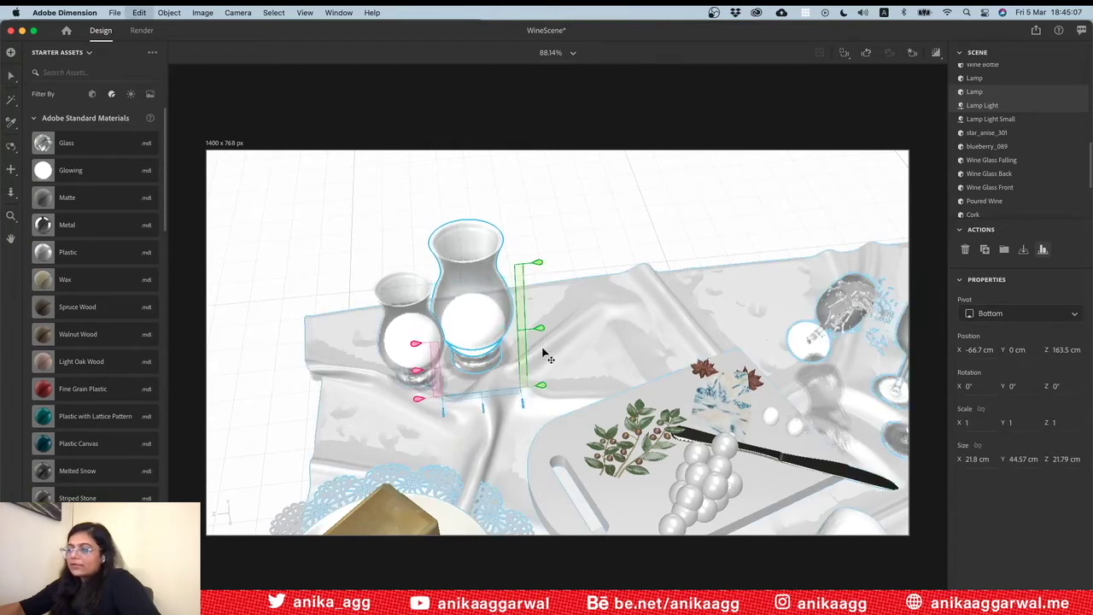
{"action": "left_click", "coordinate": [568, 237]}
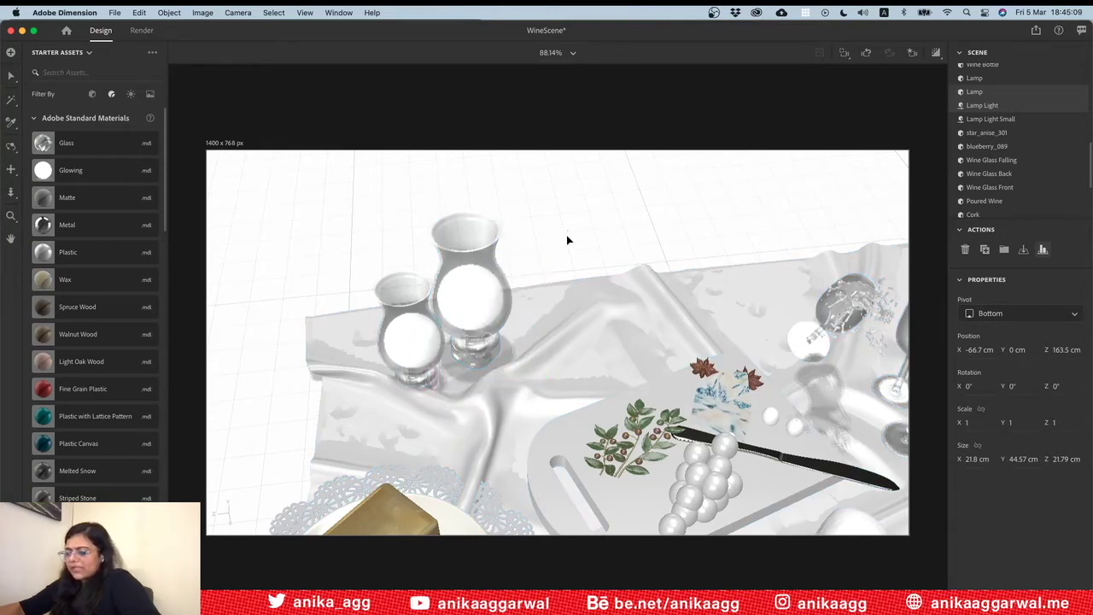
{"action": "key", "text": "super+s"}
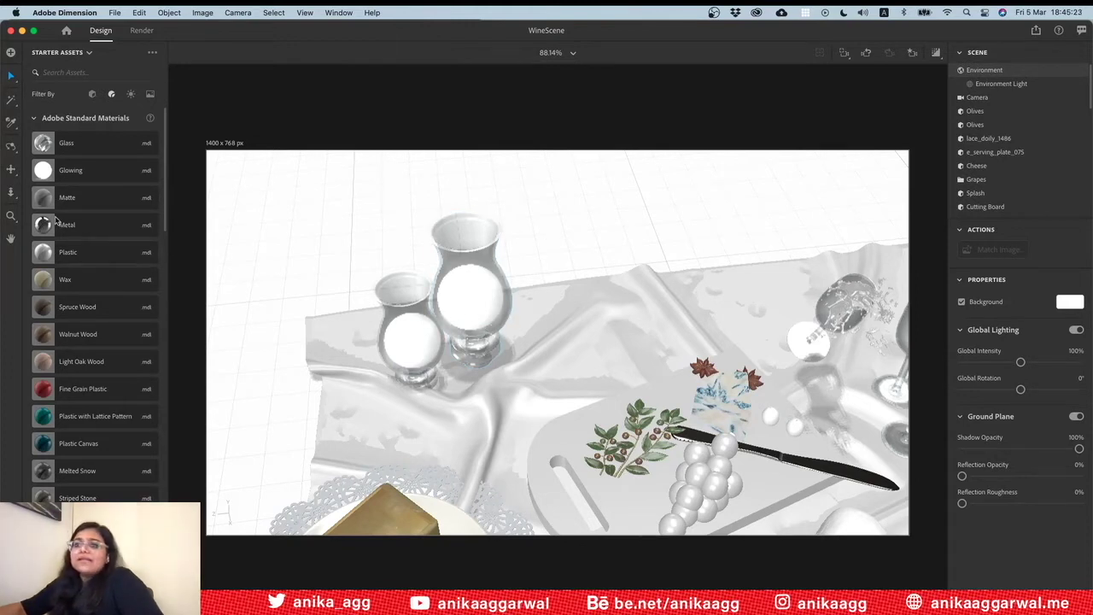
Add a Basic Shapes sphere left of the glasses and apply the Glowing material
{"action": "left_click", "coordinate": [90, 94]}
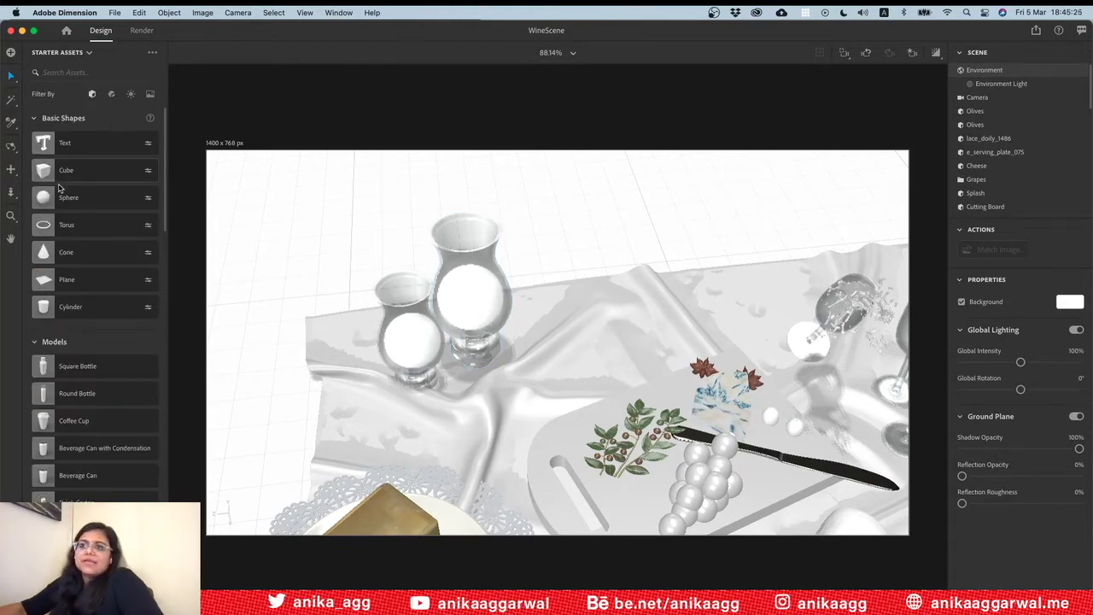
{"action": "mouse_move", "coordinate": [53, 197]}
{"action": "left_mouse_down"}
{"action": "mouse_move", "coordinate": [256, 216]}
{"action": "mouse_move", "coordinate": [315, 299]}
{"action": "left_mouse_up"}
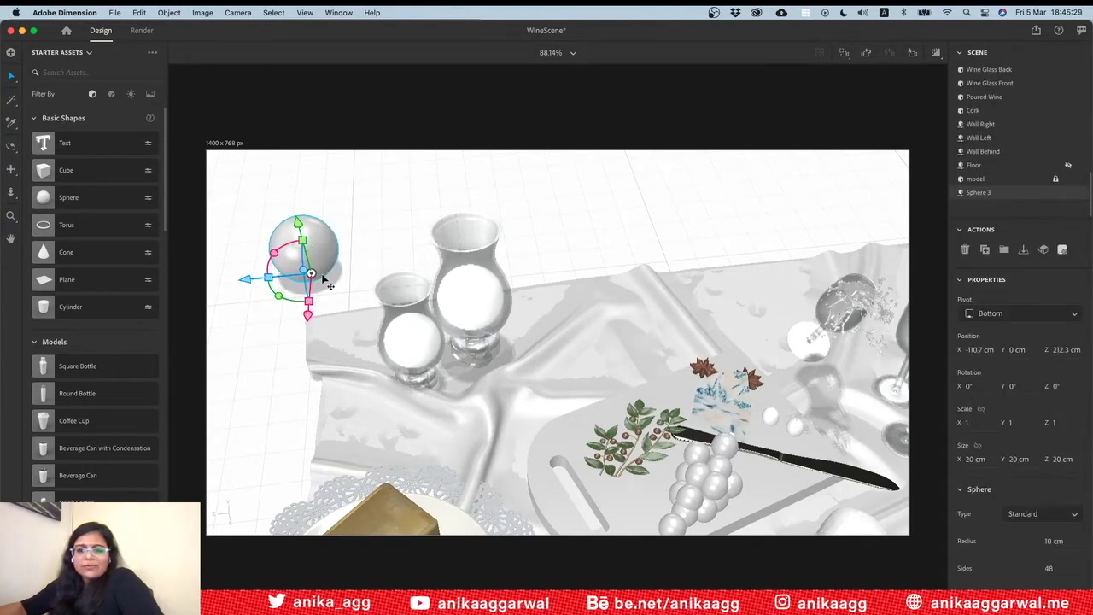
{"action": "left_click", "coordinate": [109, 94]}
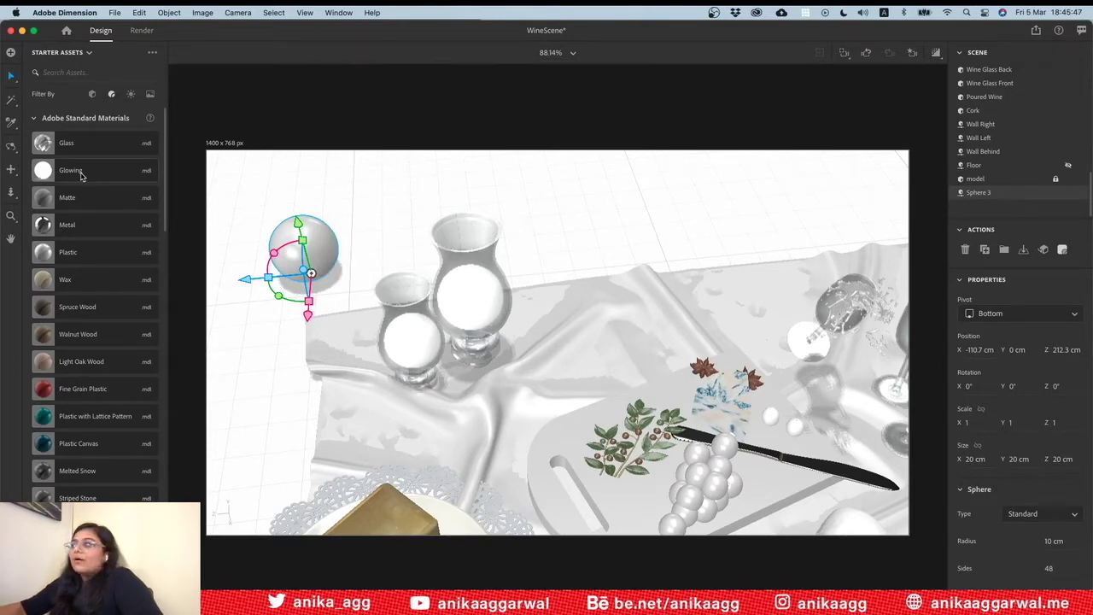
{"action": "left_click_drag", "start_coordinate": [81, 175], "coordinate": [294, 228]}
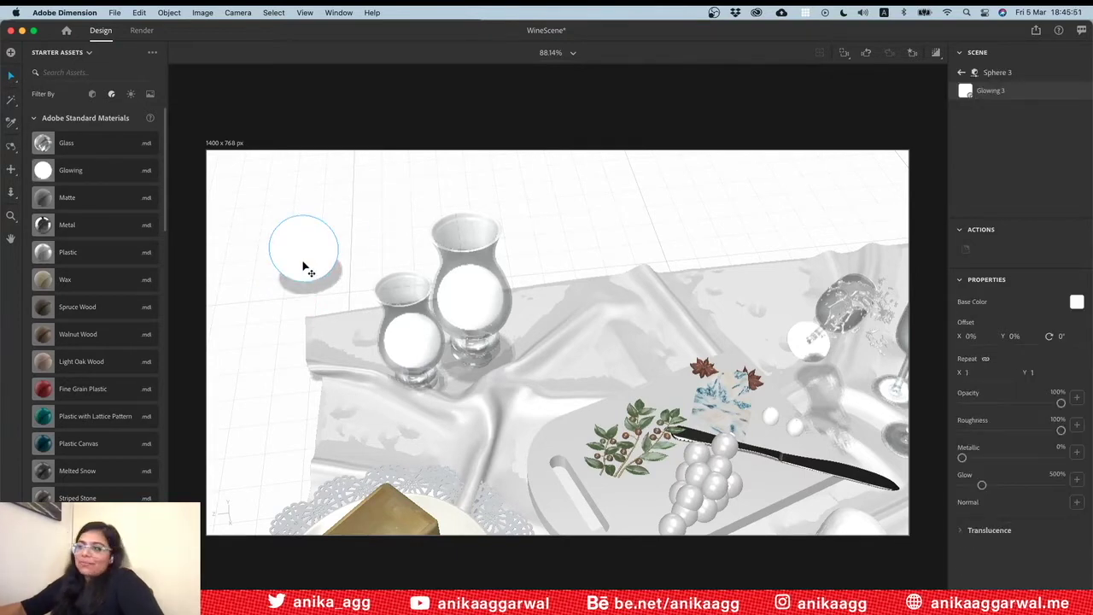
Inspect the sphere's Glowing material, orbit around the table, and turn on Render Preview
{"action": "left_click", "coordinate": [303, 267]}
{"action": "left_click", "coordinate": [339, 273]}
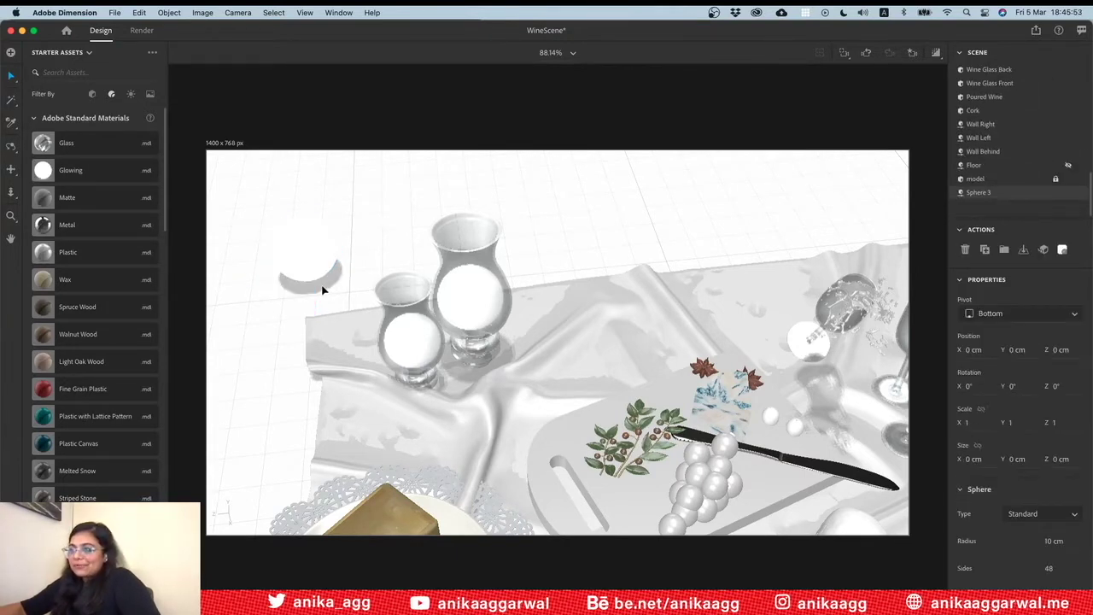
{"action": "key", "text": "1"}
{"action": "mouse_move", "coordinate": [325, 264]}
{"action": "left_mouse_down"}
{"action": "mouse_move", "coordinate": [401, 305]}
{"action": "mouse_move", "coordinate": [475, 244]}
{"action": "mouse_move", "coordinate": [285, 286]}
{"action": "mouse_move", "coordinate": [260, 270]}
{"action": "left_mouse_up"}
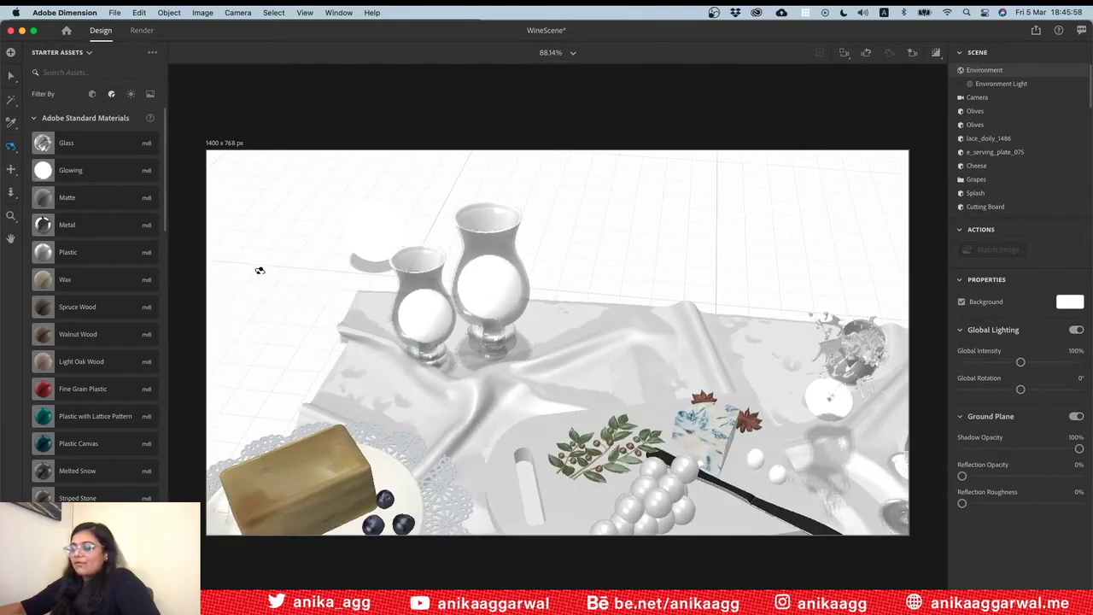
{"action": "left_click", "coordinate": [376, 236]}
{"action": "left_click", "coordinate": [935, 54]}
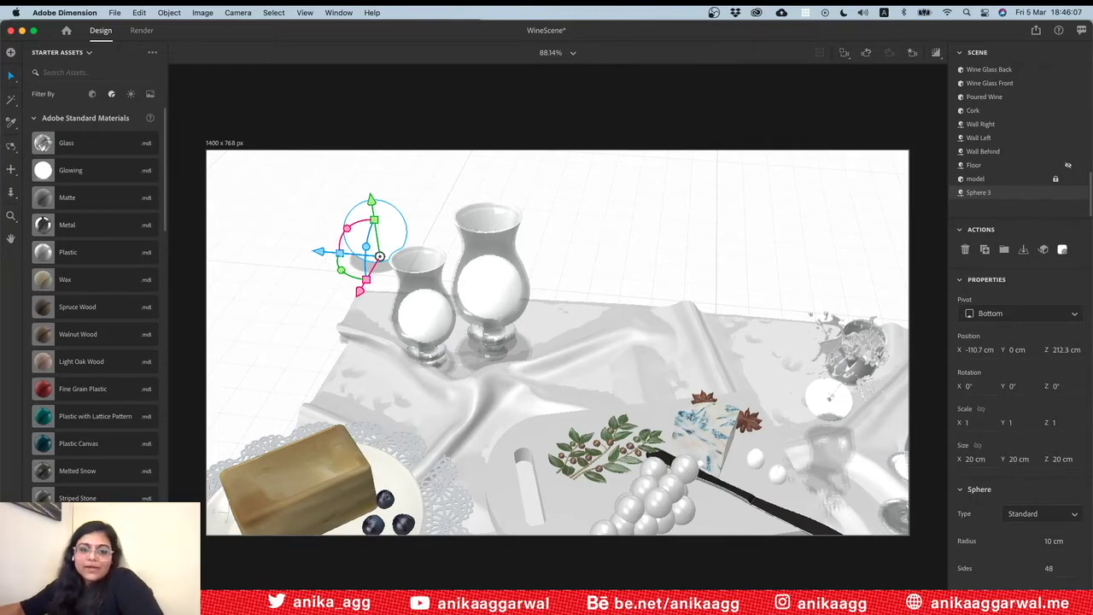
{"action": "left_click", "coordinate": [936, 55]}
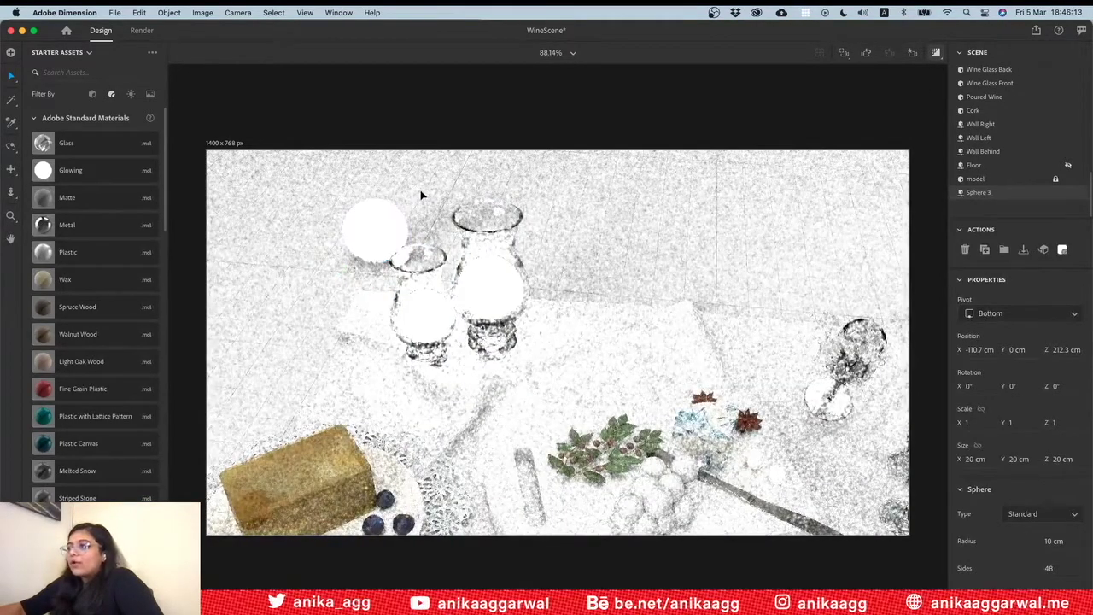
Turn off Render Preview, delete the glowing Sphere 3, and save WineScene
{"action": "key", "text": "Escape"}
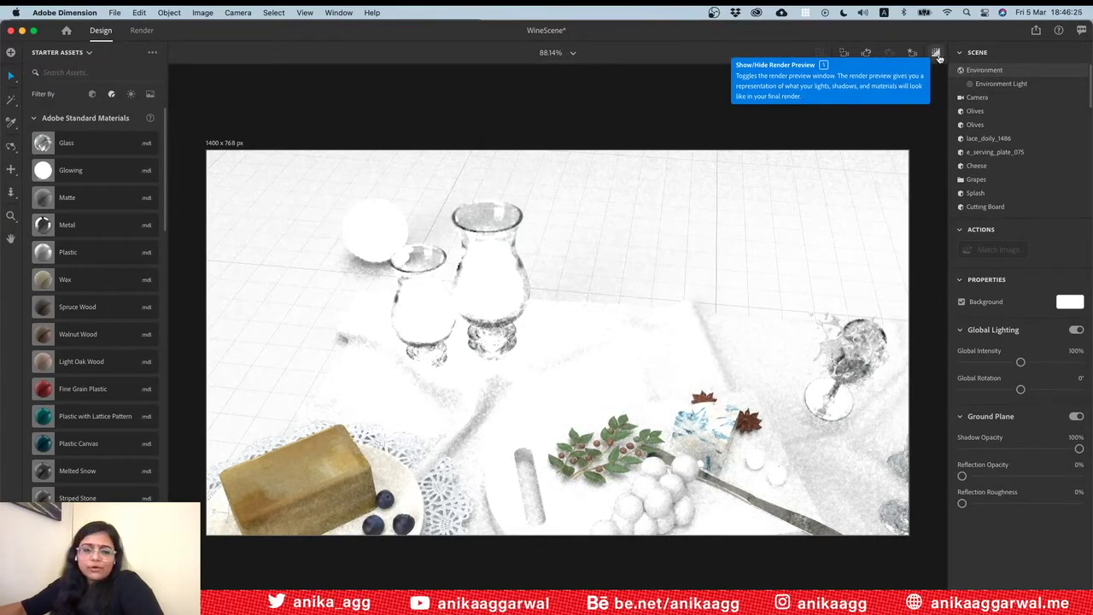
{"action": "left_click", "coordinate": [936, 54]}
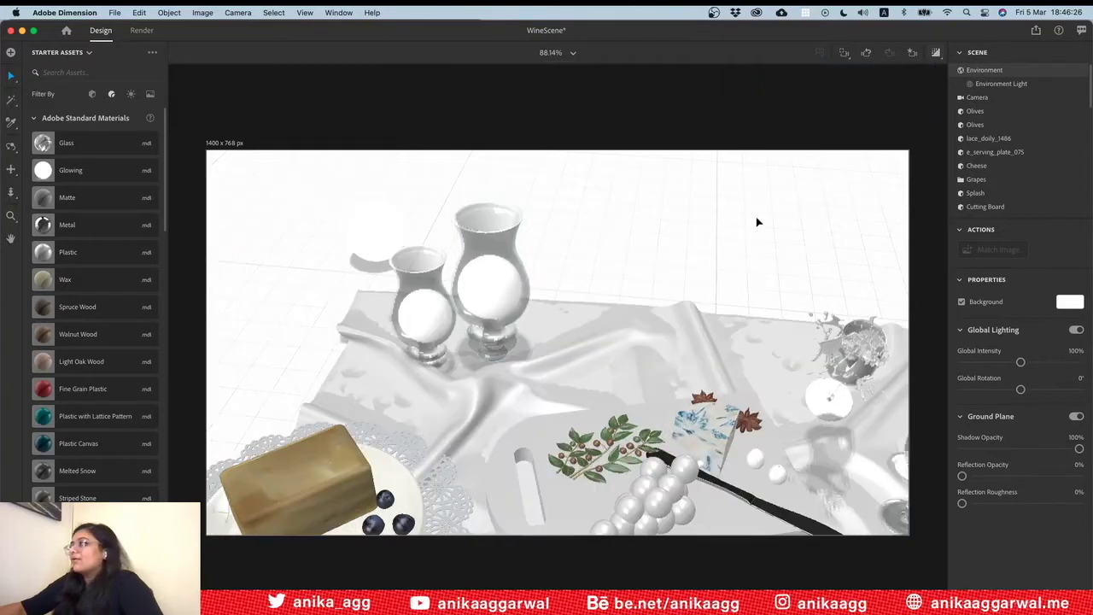
{"action": "left_click", "coordinate": [378, 243]}
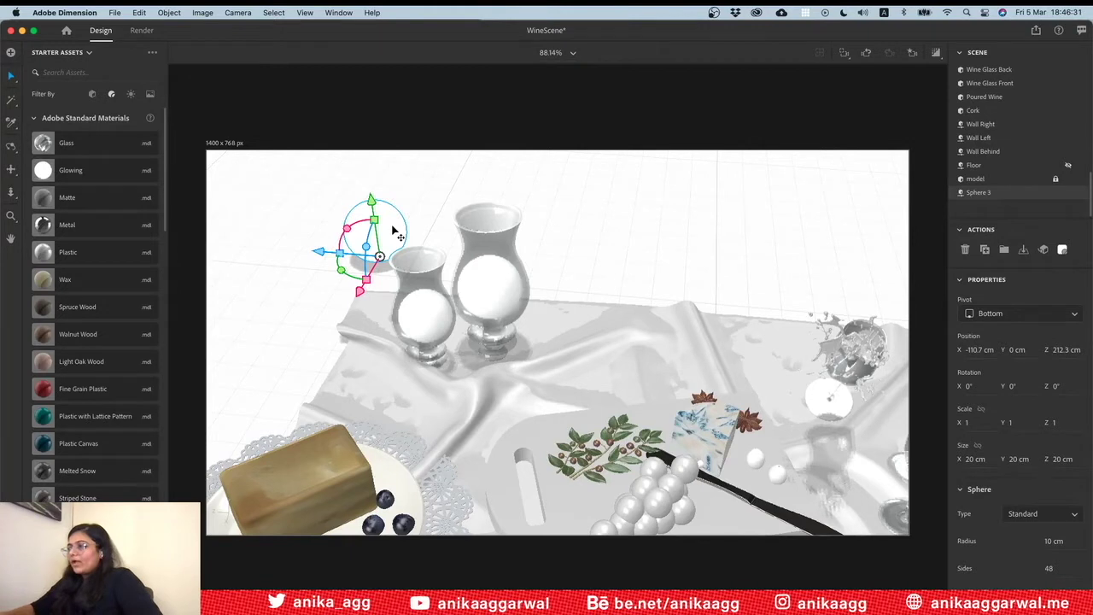
{"action": "key", "text": "Delete"}
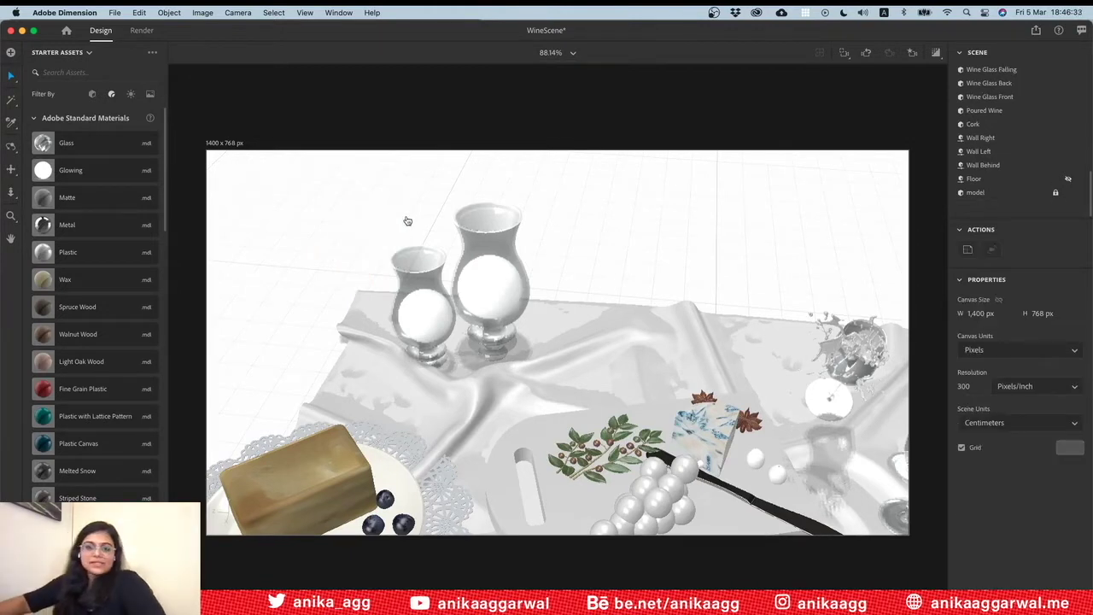
{"action": "key", "text": "ctrl+s"}
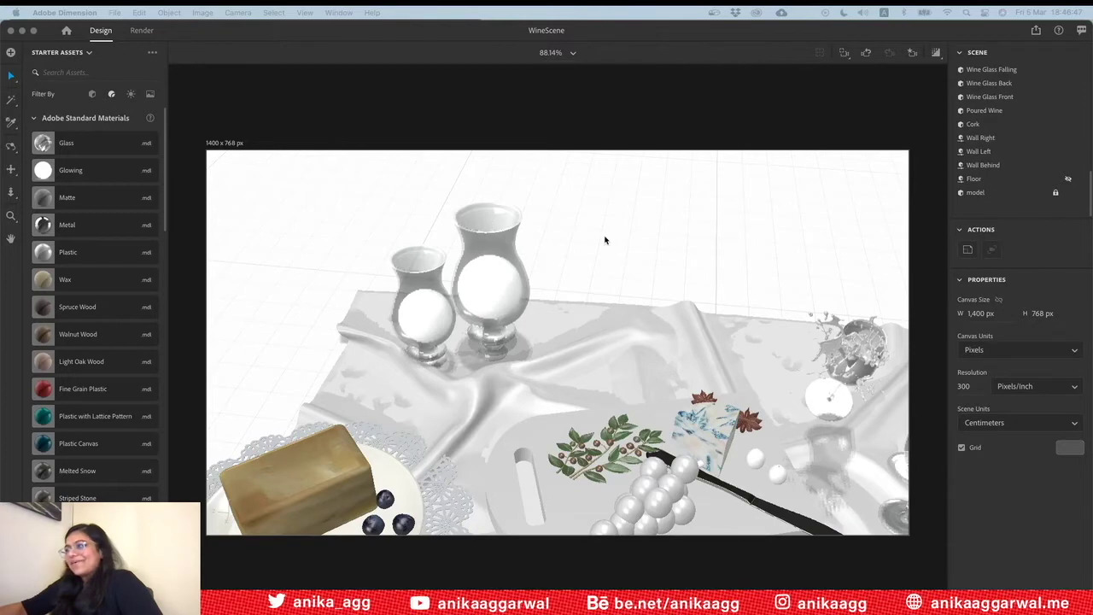
Zoom out and orbit to a lower view of the table, then select the cutting board
{"action": "left_click", "coordinate": [629, 247]}
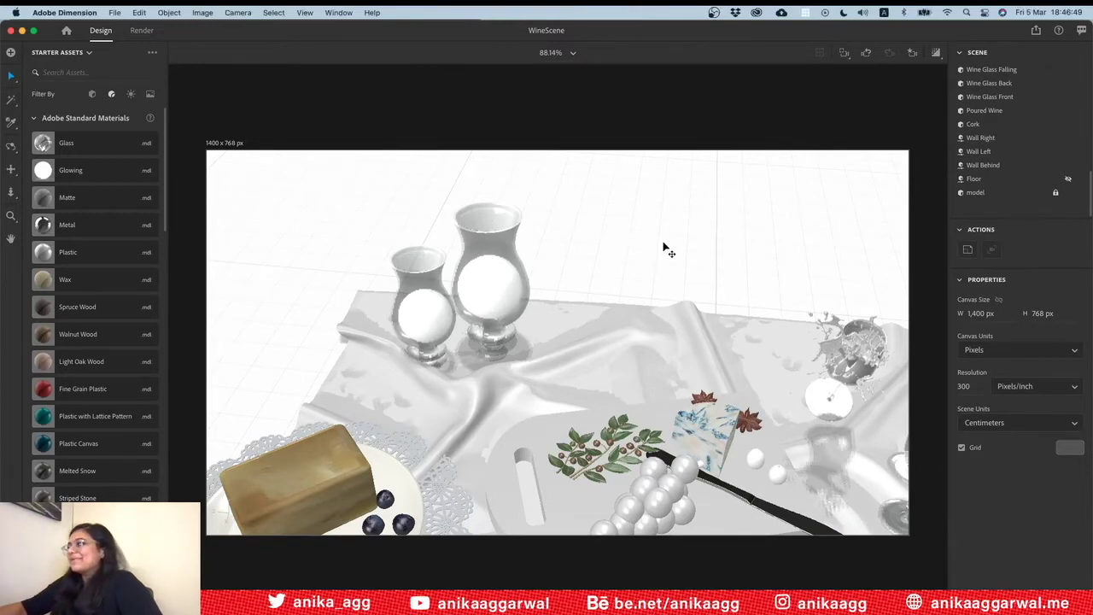
{"action": "scroll", "coordinate": [663, 246], "scroll_direction": "down", "scroll_amount": 3}
{"action": "scroll", "coordinate": [666, 252], "scroll_direction": "down", "scroll_amount": 3}
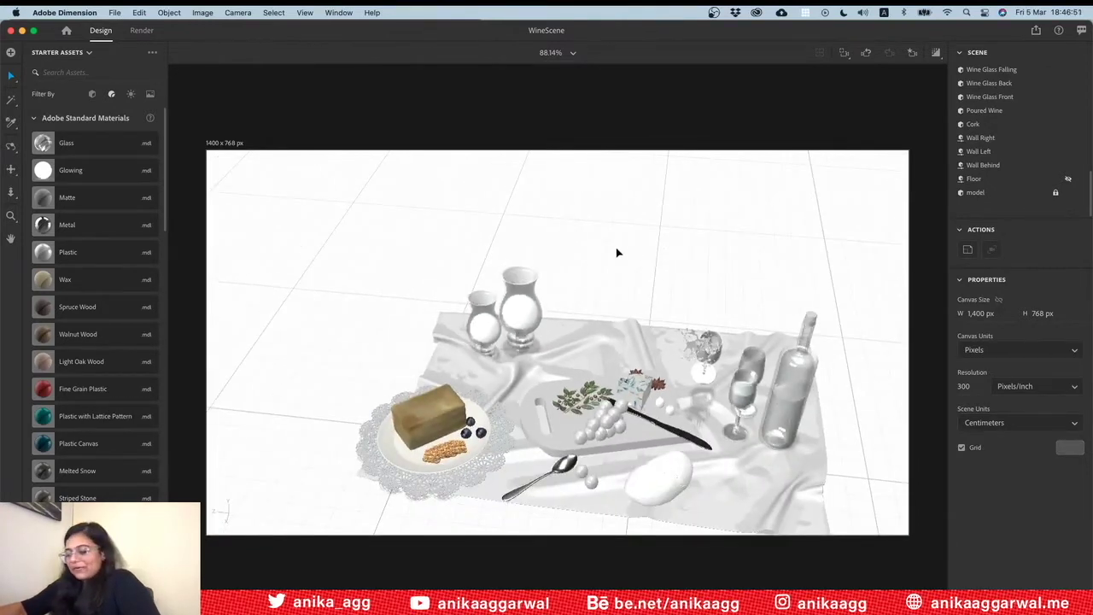
{"action": "key", "text": "1"}
{"action": "mouse_move", "coordinate": [645, 384]}
{"action": "left_mouse_down"}
{"action": "mouse_move", "coordinate": [691, 339]}
{"action": "mouse_move", "coordinate": [697, 359]}
{"action": "left_mouse_up"}
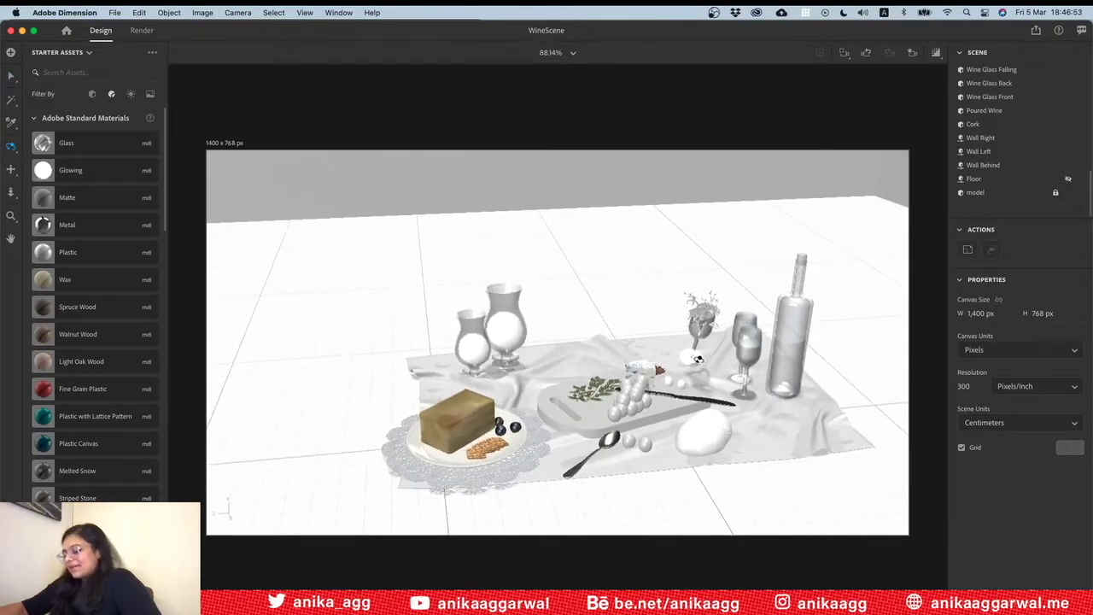
{"action": "left_click", "coordinate": [583, 415]}
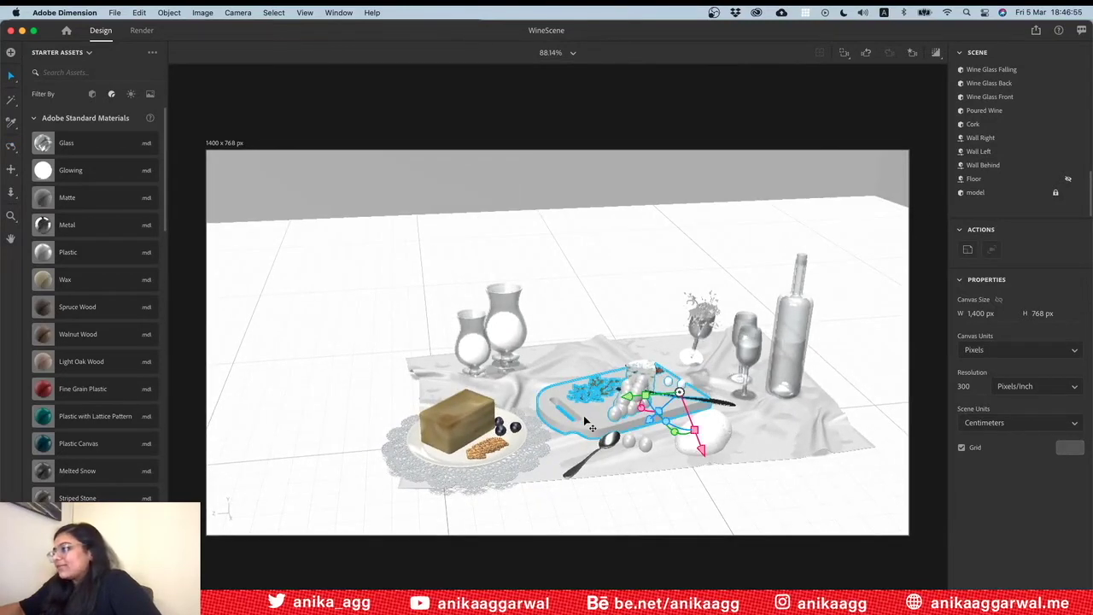
{"action": "left_click", "coordinate": [220, 584]}
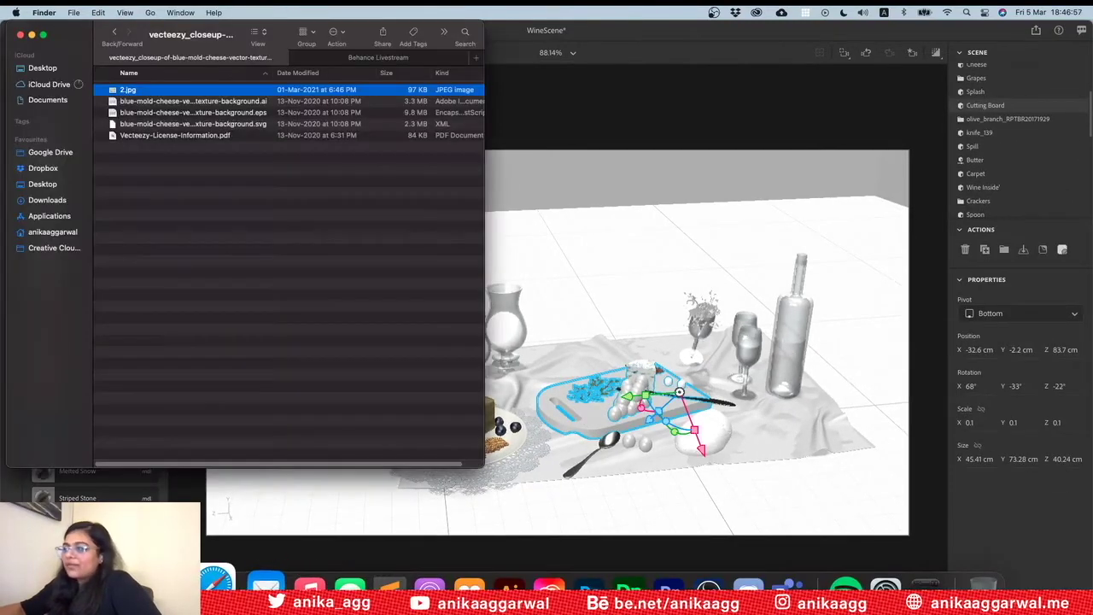
Preview Wood047_4K_Color.jpg from the Wood047_4K-JPG folder and drop it onto the cutting board
{"action": "left_click", "coordinate": [114, 32]}
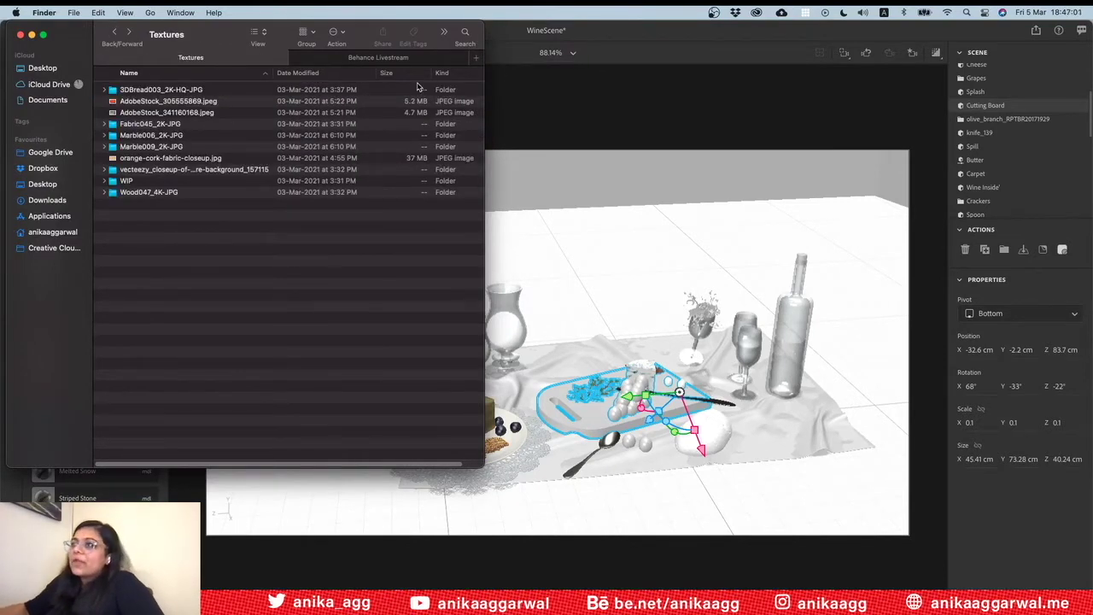
{"action": "double_click", "coordinate": [152, 193]}
{"action": "left_click", "coordinate": [167, 91]}
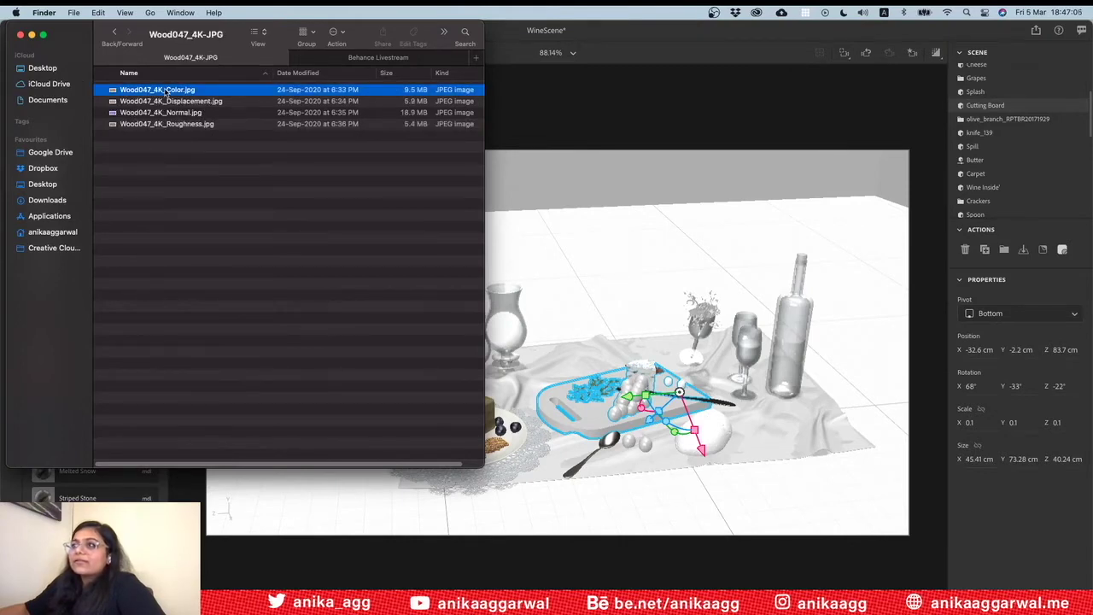
{"action": "key", "text": "space"}
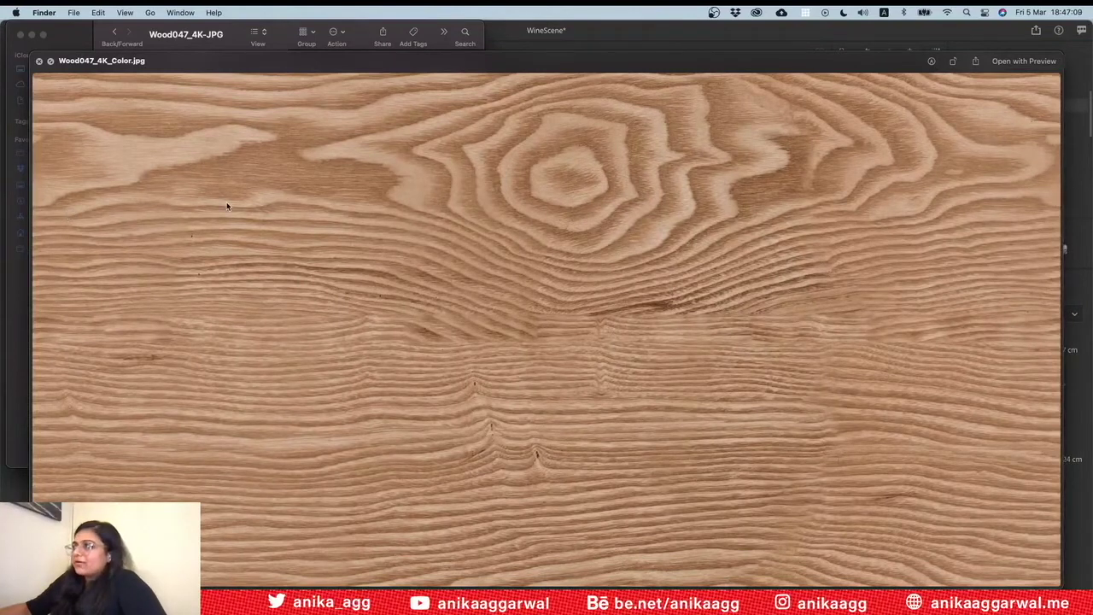
{"action": "key", "text": "space"}
{"action": "left_click_drag", "start_coordinate": [195, 91], "coordinate": [600, 429]}
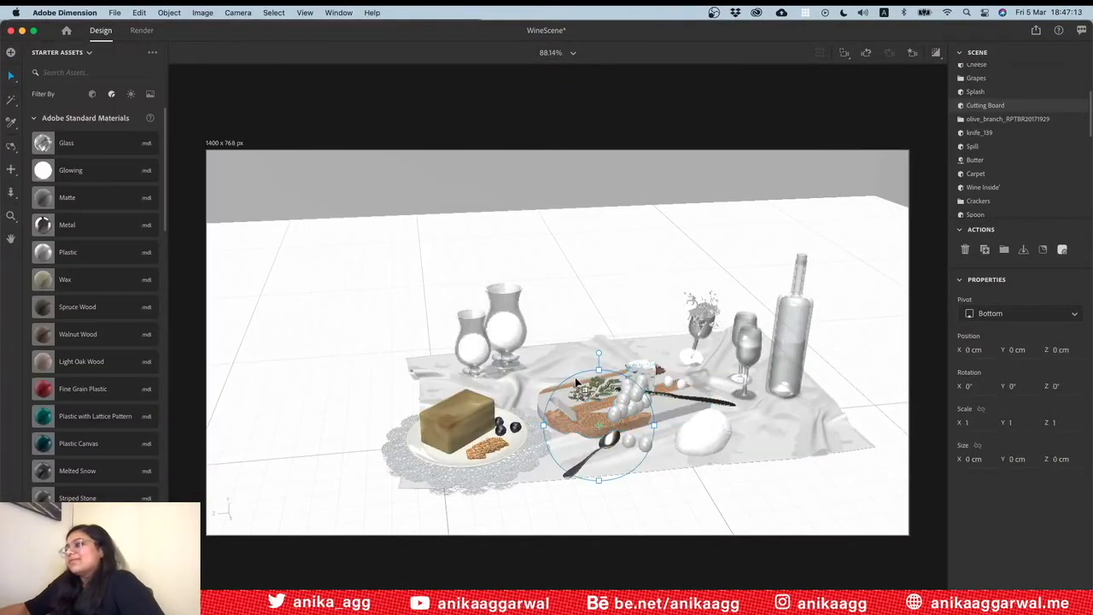
Set the wood graphic's placement to Fill and orbit to a top-down view of the board
{"action": "left_click", "coordinate": [980, 336]}
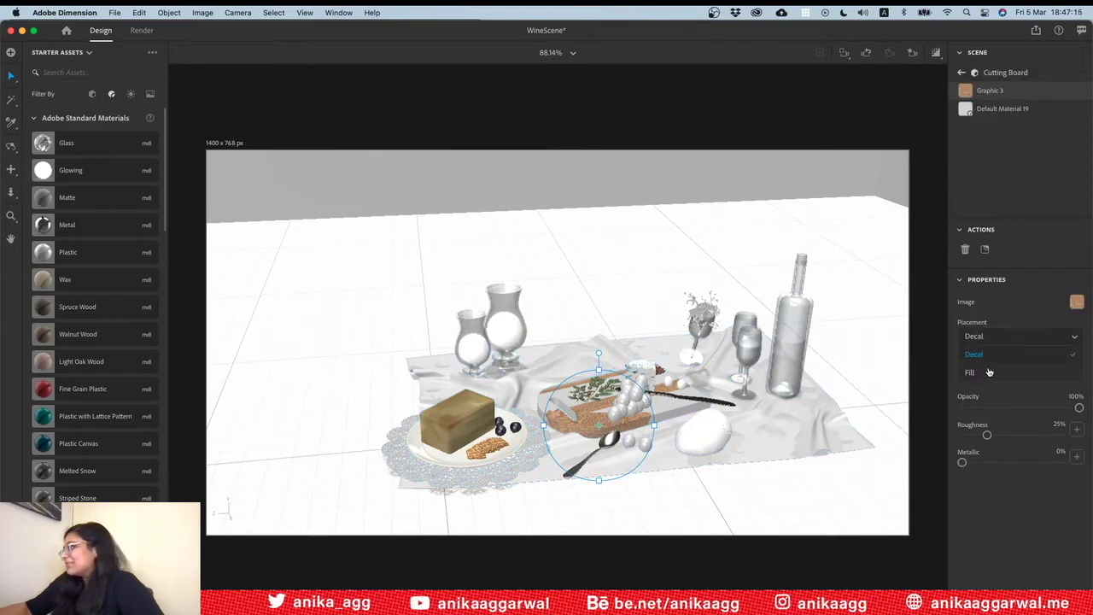
{"action": "left_click", "coordinate": [987, 371]}
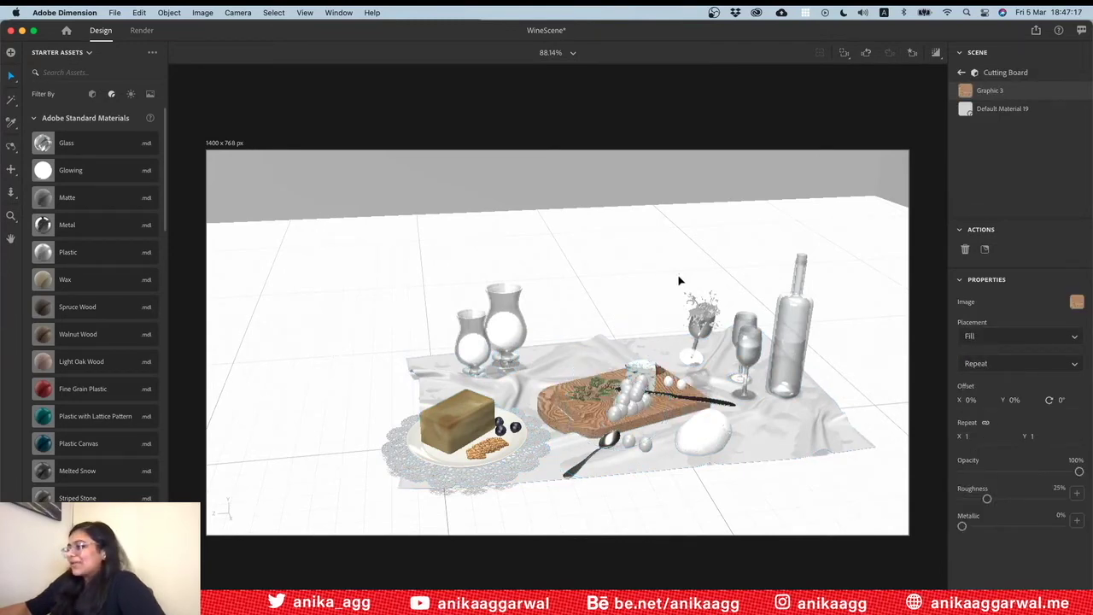
{"action": "key", "text": "Escape"}
{"action": "scroll", "coordinate": [593, 422], "scroll_direction": "up", "scroll_amount": 3}
{"action": "scroll", "coordinate": [610, 461], "scroll_direction": "up", "scroll_amount": 3}
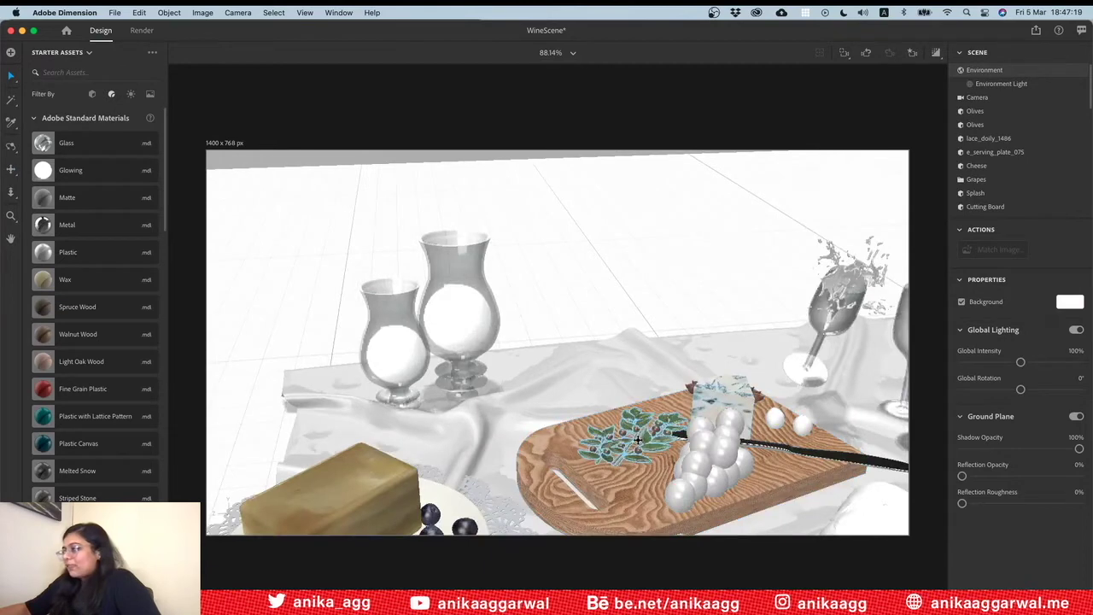
{"action": "scroll", "coordinate": [615, 478], "scroll_direction": "down", "scroll_amount": 3}
{"action": "scroll", "coordinate": [602, 461], "scroll_direction": "down", "scroll_amount": 3}
{"action": "scroll", "coordinate": [589, 448], "scroll_direction": "down", "scroll_amount": 2}
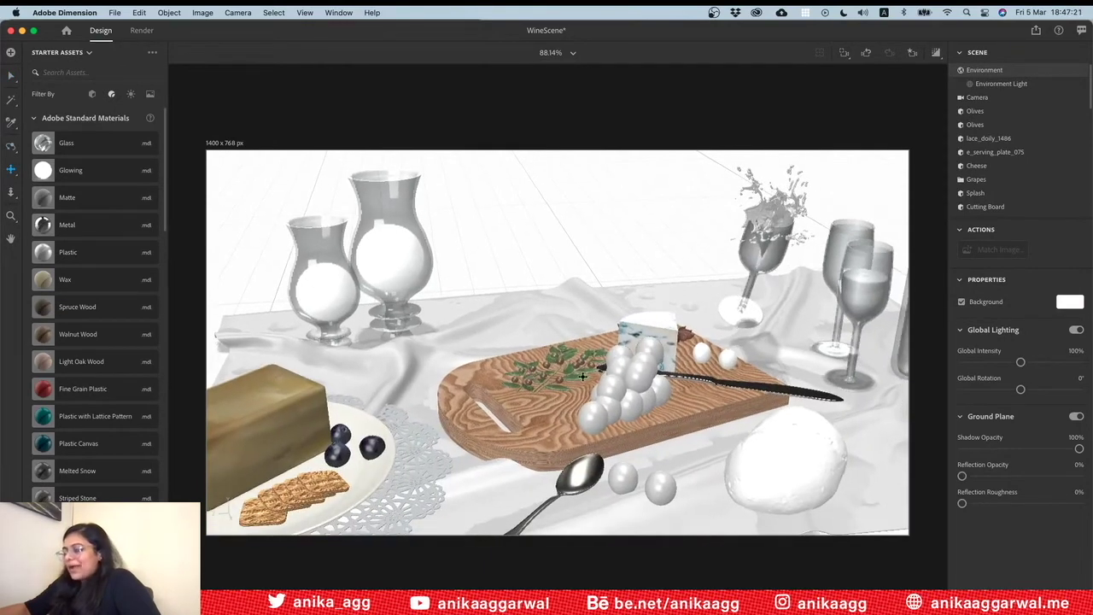
{"action": "scroll", "coordinate": [582, 441], "scroll_direction": "down", "scroll_amount": 1}
{"action": "left_click_drag", "start_coordinate": [581, 440], "coordinate": [574, 450]}
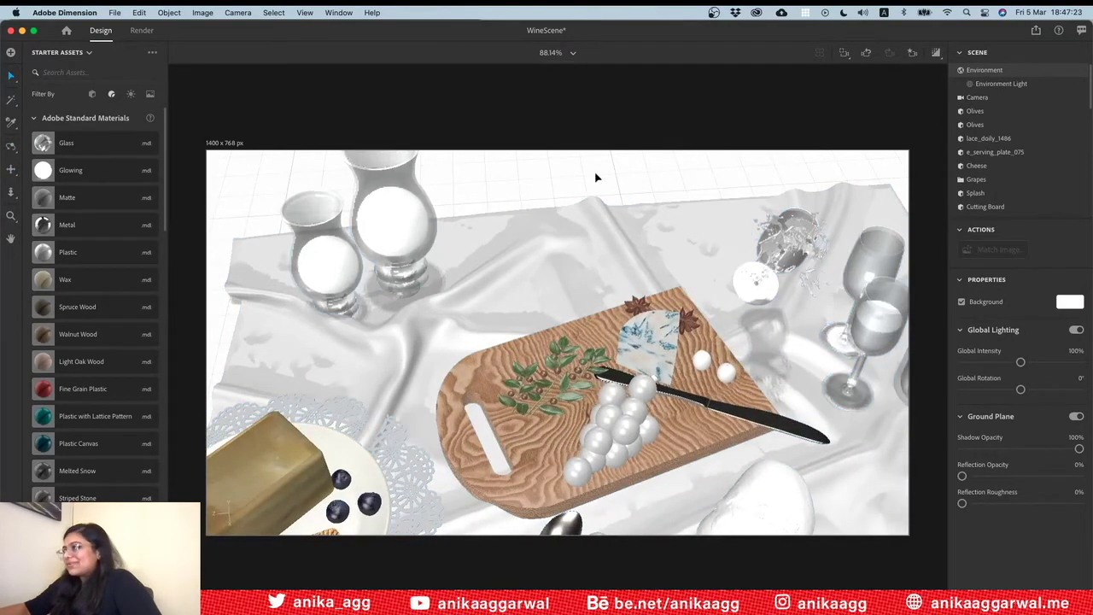
Set the cutting board's wood texture repeat to 0.6
{"action": "left_click", "coordinate": [531, 411]}
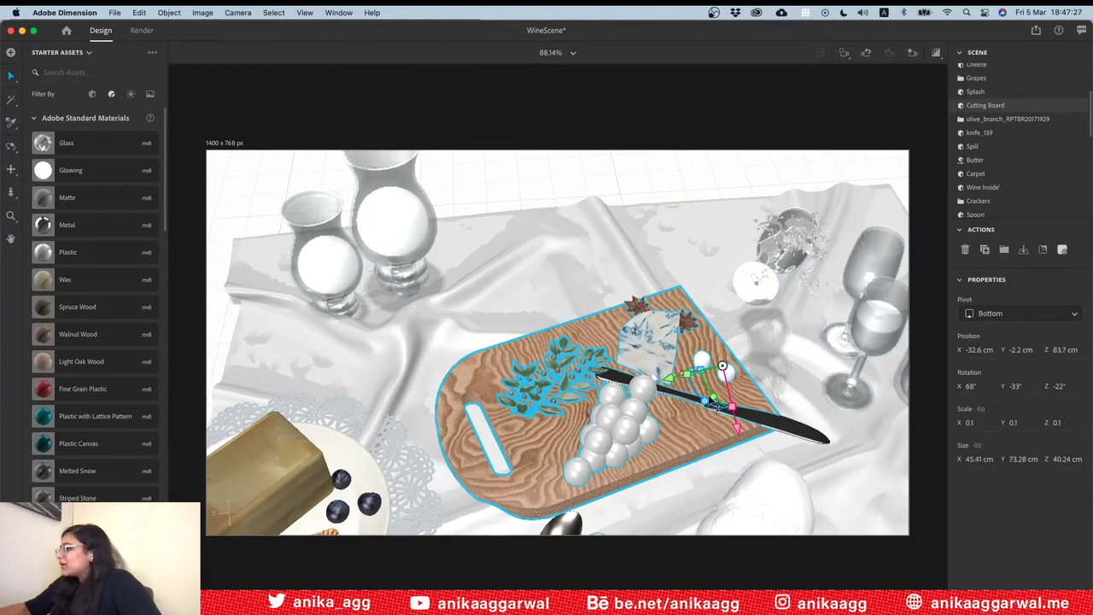
{"action": "left_click", "coordinate": [1080, 106]}
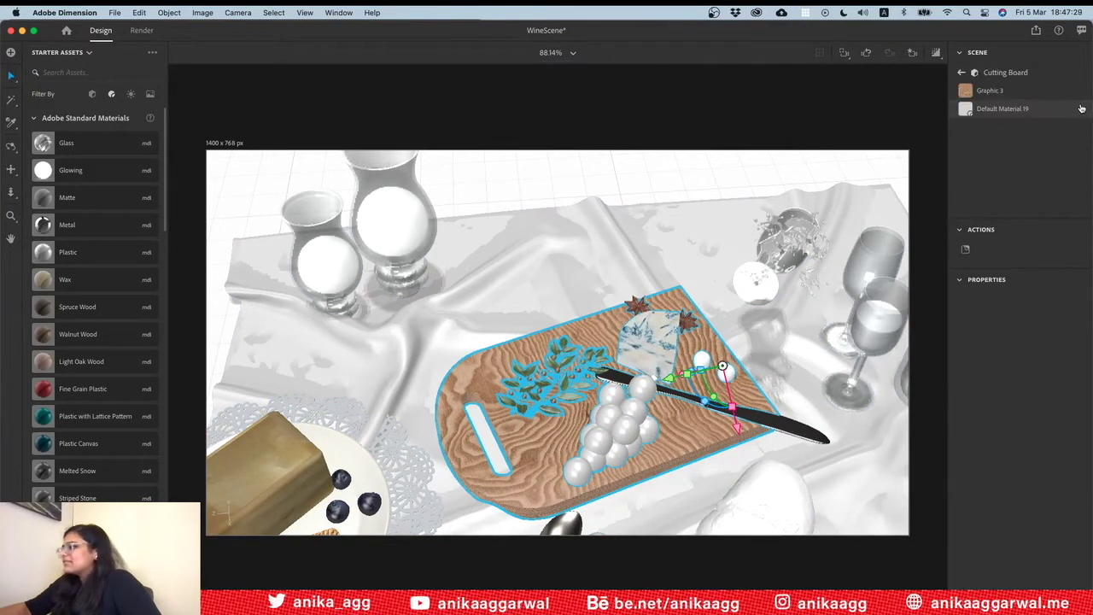
{"action": "left_click", "coordinate": [1012, 89]}
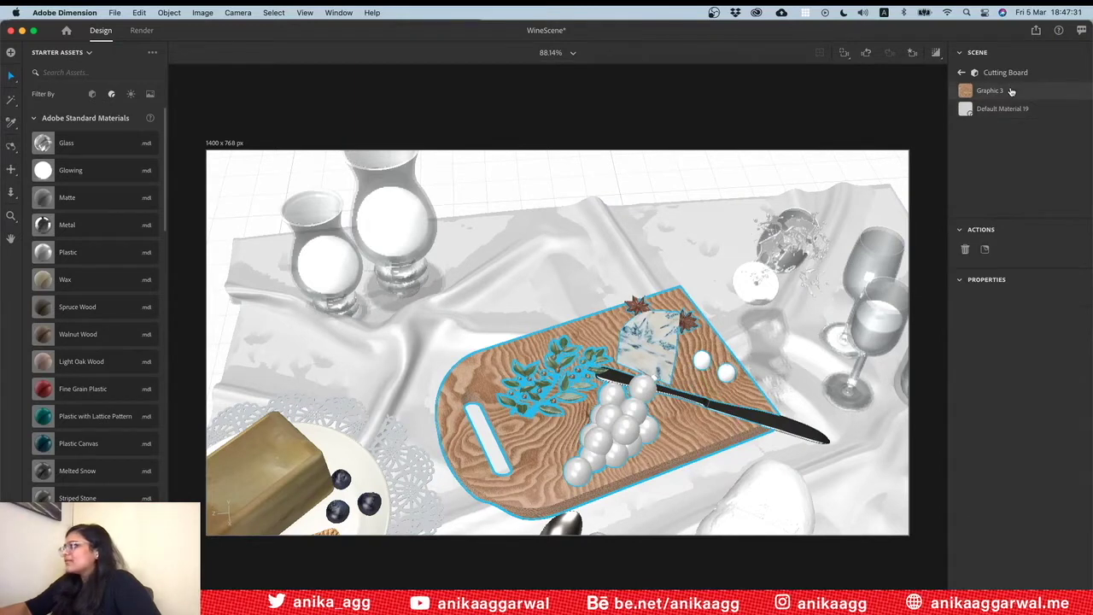
{"action": "left_click", "coordinate": [968, 437]}
{"action": "type", "text": "0.7"}
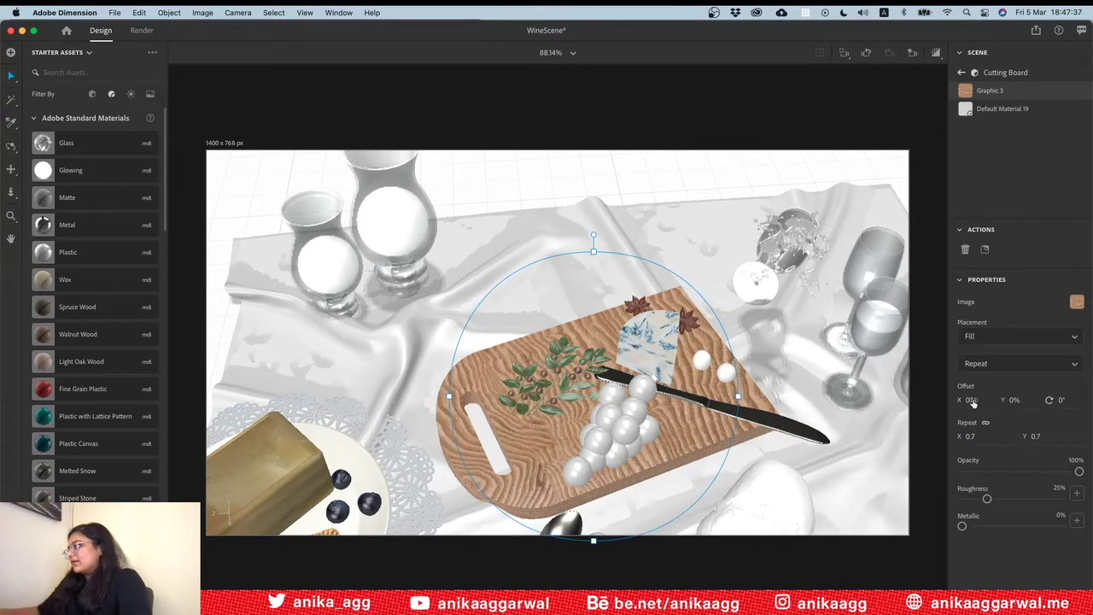
{"action": "left_click_drag", "start_coordinate": [992, 443], "coordinate": [990, 444]}
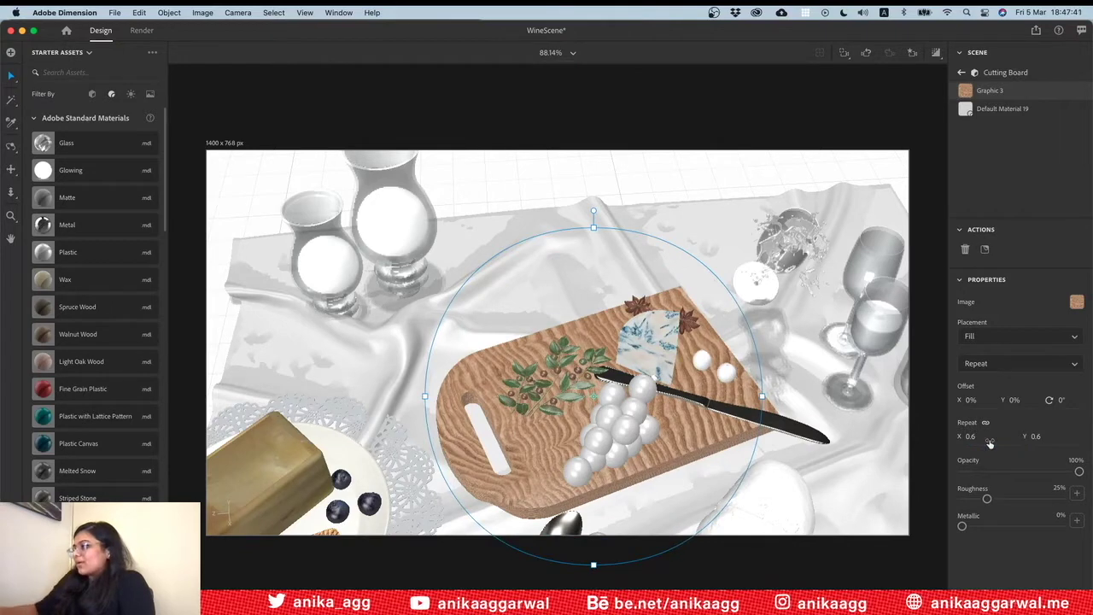
Orbit around the table to review the board from a low angle
{"action": "left_click", "coordinate": [727, 166]}
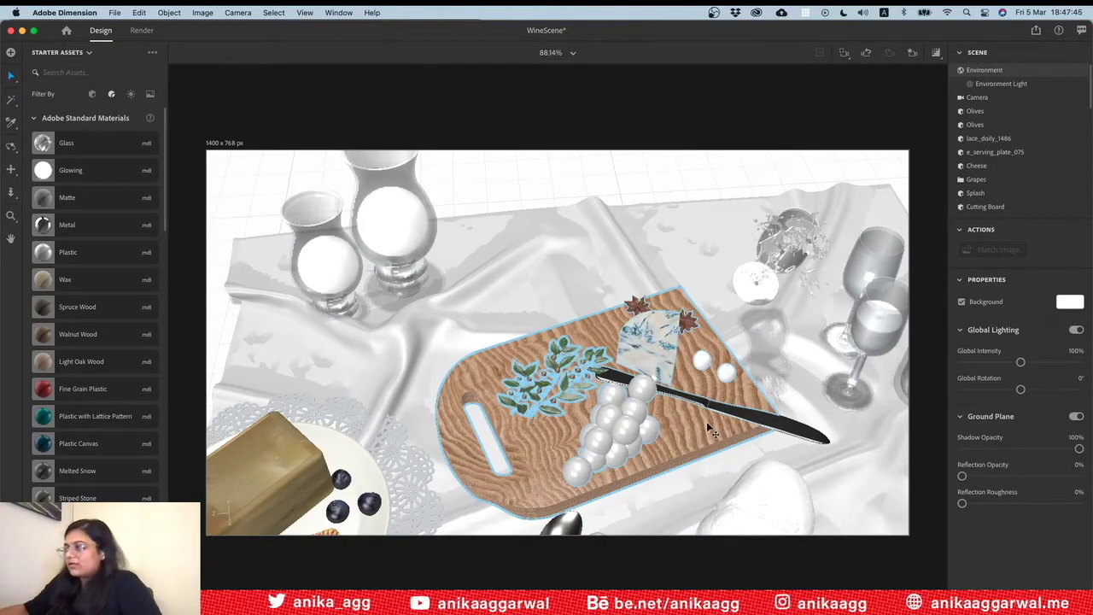
{"action": "left_click_drag", "start_coordinate": [706, 421], "coordinate": [743, 409], "text": "alt"}
{"action": "left_click_drag", "start_coordinate": [700, 369], "coordinate": [730, 339], "text": "alt"}
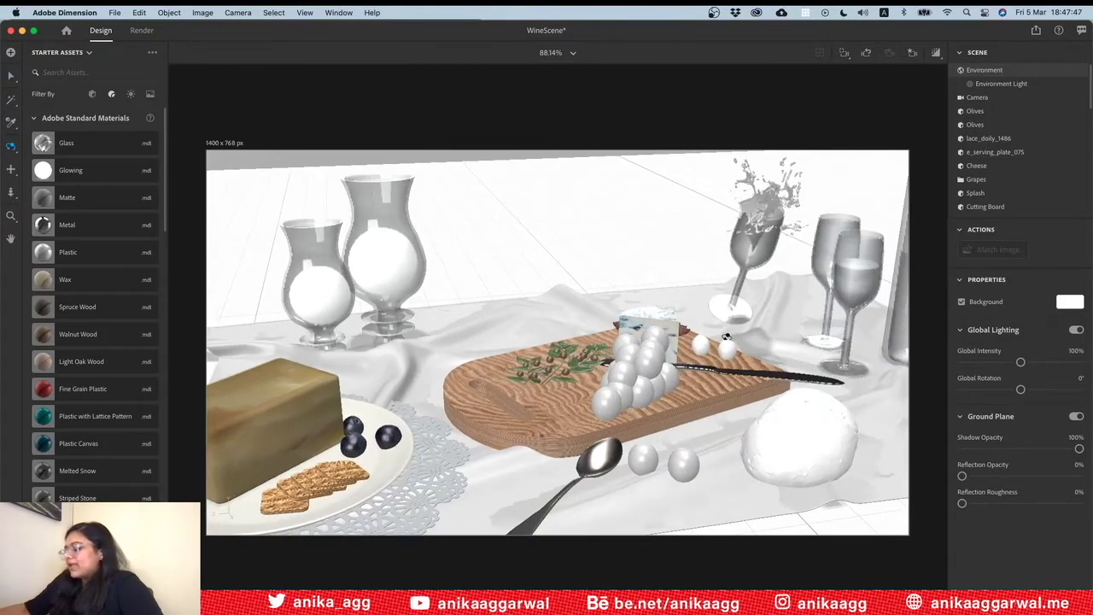
{"action": "key", "text": "2"}
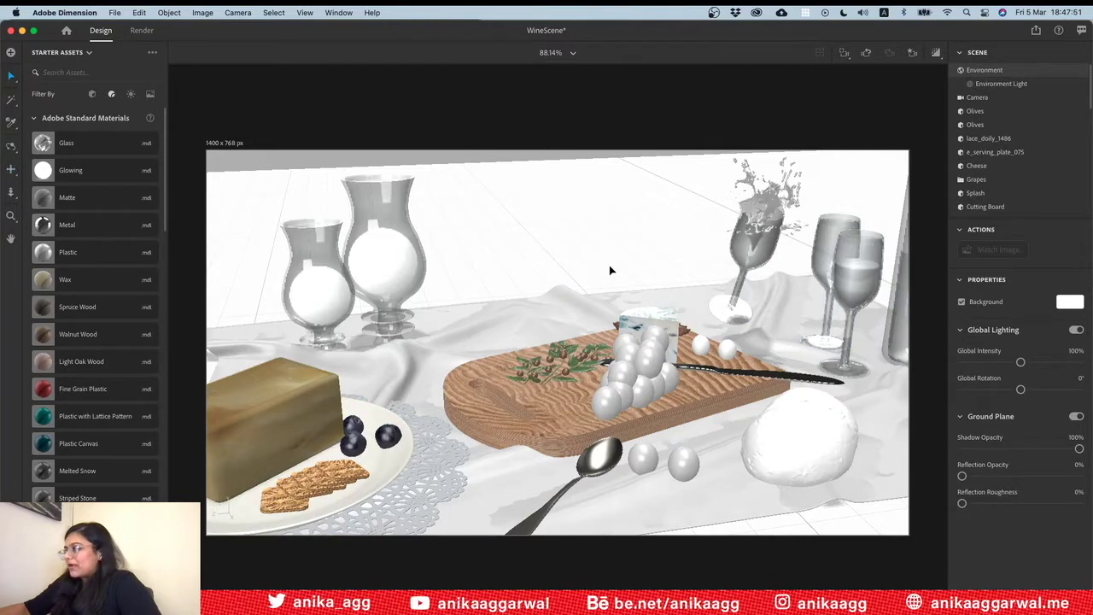
{"action": "key", "text": "super+Tab"}
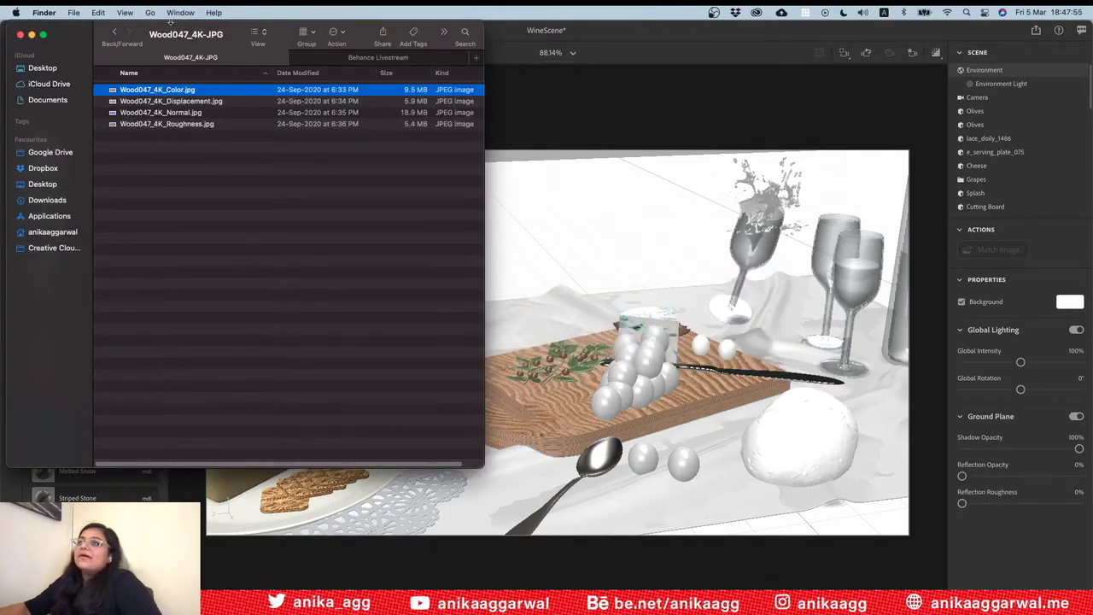
Open the 3DBread003 folder and compare its ambient occlusion, colour and normal maps
{"action": "left_click", "coordinate": [114, 32]}
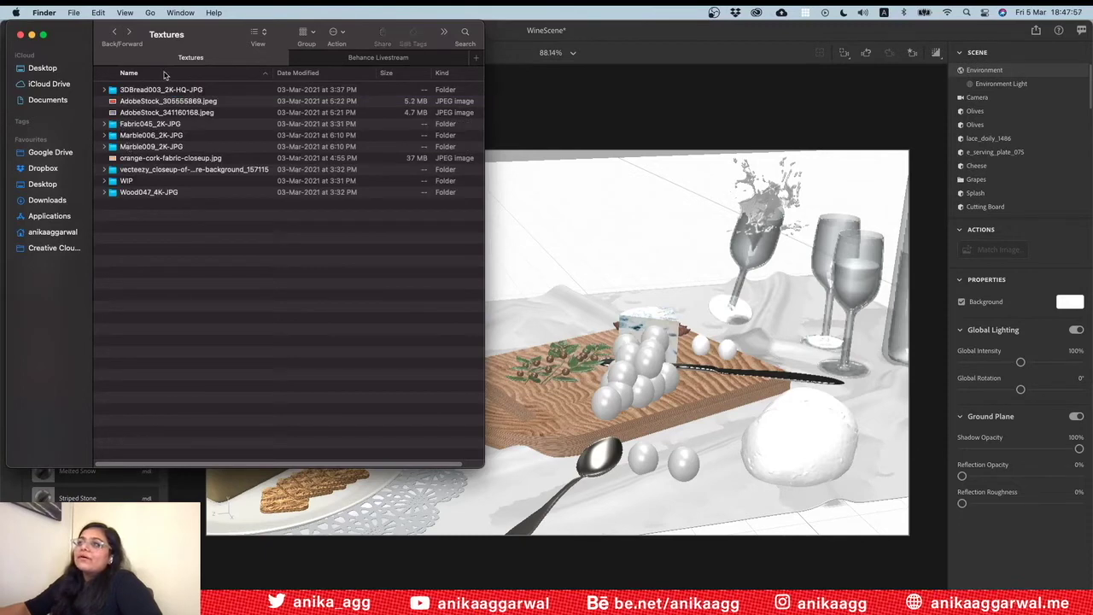
{"action": "double_click", "coordinate": [165, 89]}
{"action": "left_click", "coordinate": [165, 90]}
{"action": "key", "text": "space"}
{"action": "key", "text": "space"}
{"action": "key", "text": "space"}
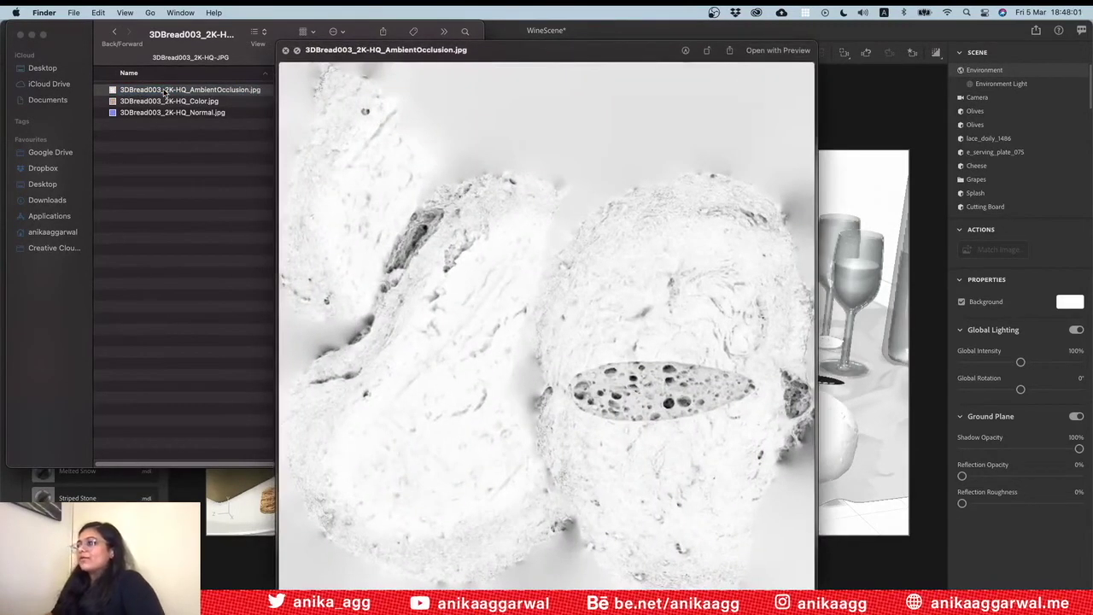
{"action": "key", "text": "Down"}
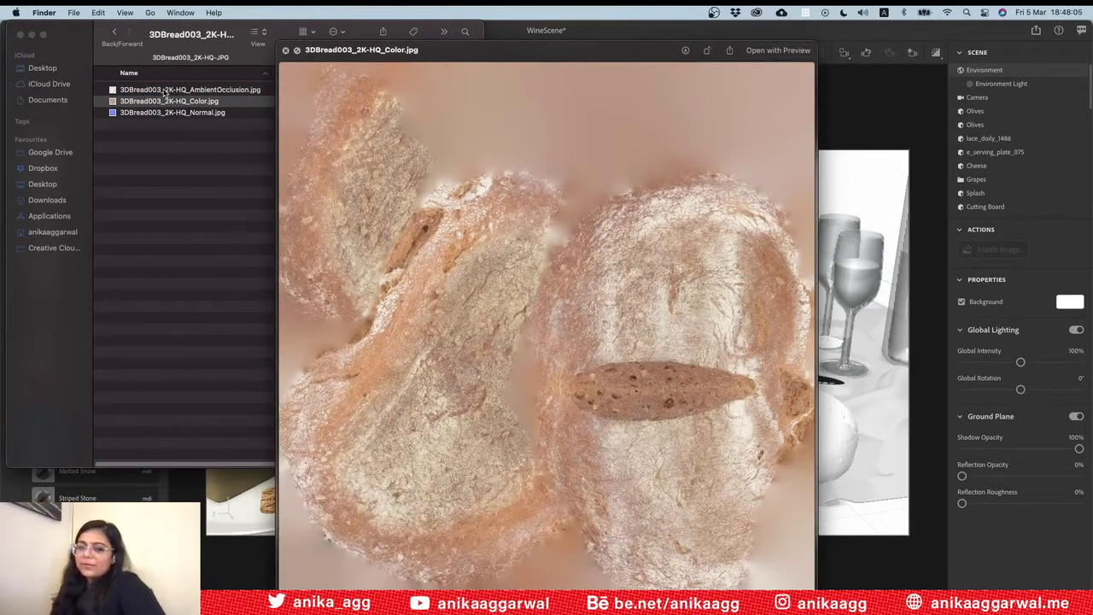
{"action": "key", "text": "Down"}
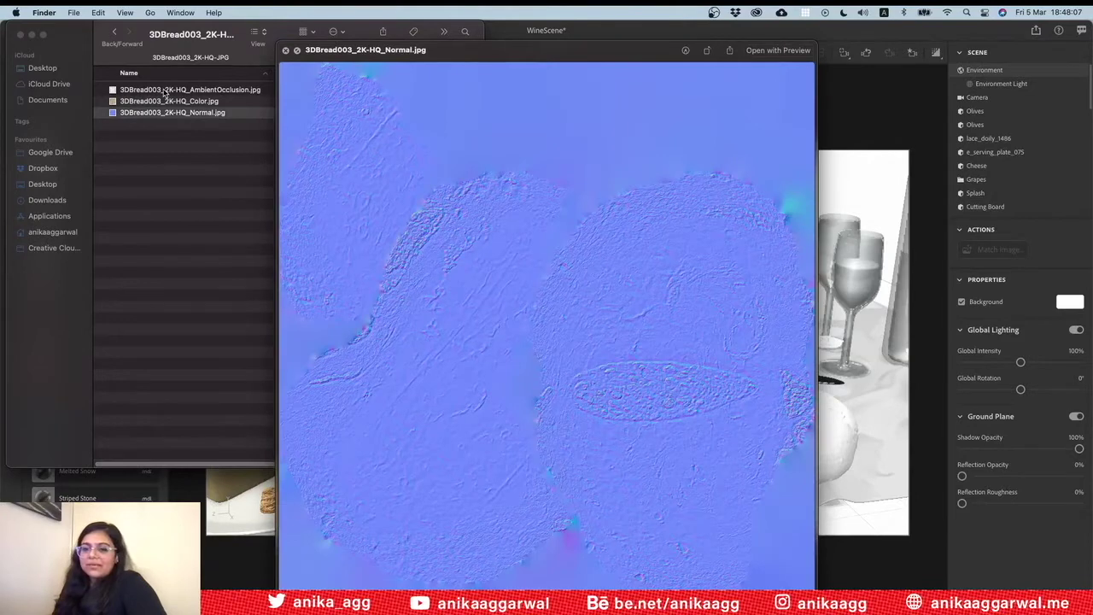
{"action": "key", "text": "Up"}
{"action": "key", "text": "Up"}
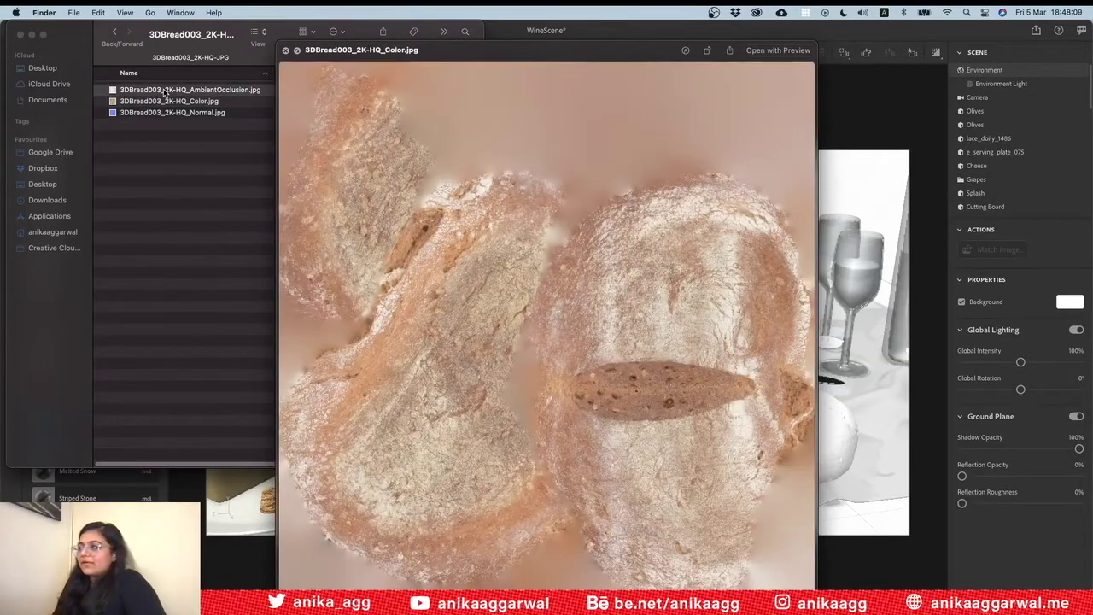
{"action": "key", "text": "Down"}
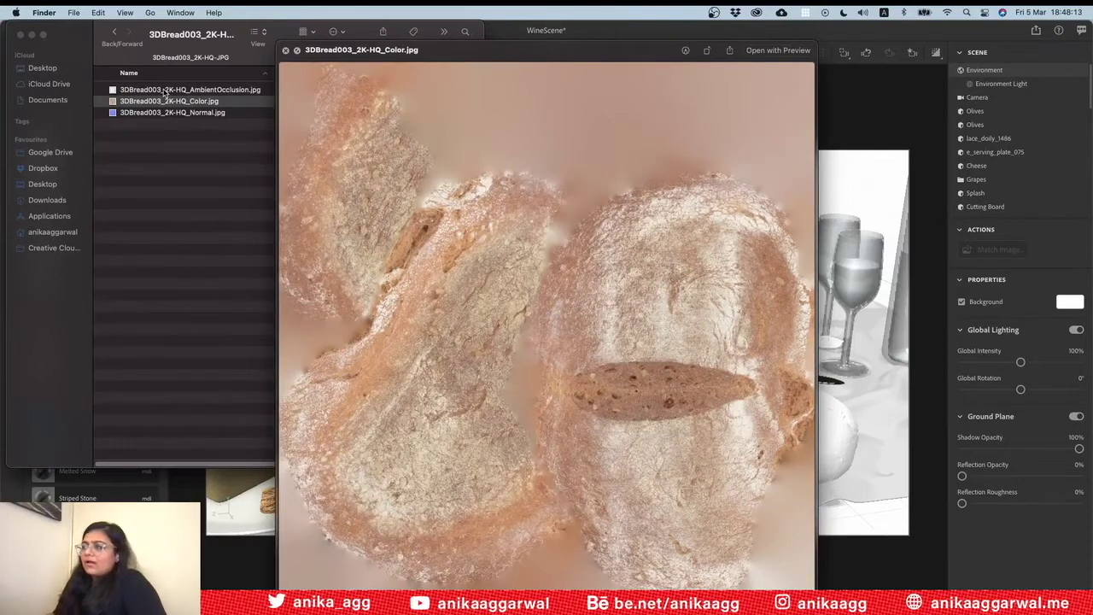
{"action": "key", "text": "Up"}
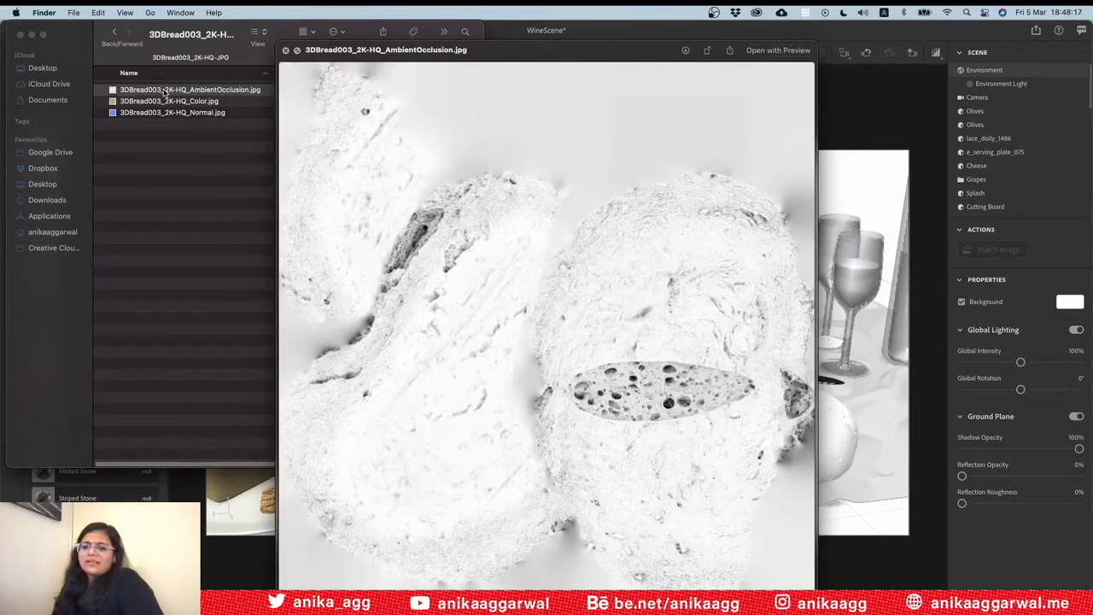
Recheck the bread colour map, then select the bread loaf in the Dimension scene
{"action": "key", "text": "space"}
{"action": "key", "text": "Down"}
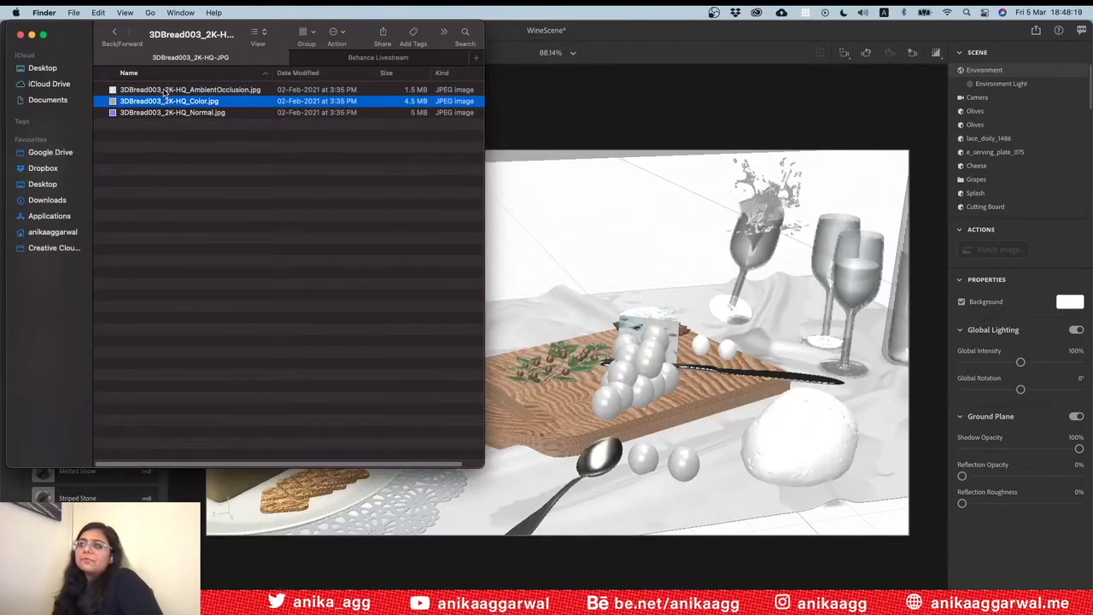
{"action": "key", "text": "space"}
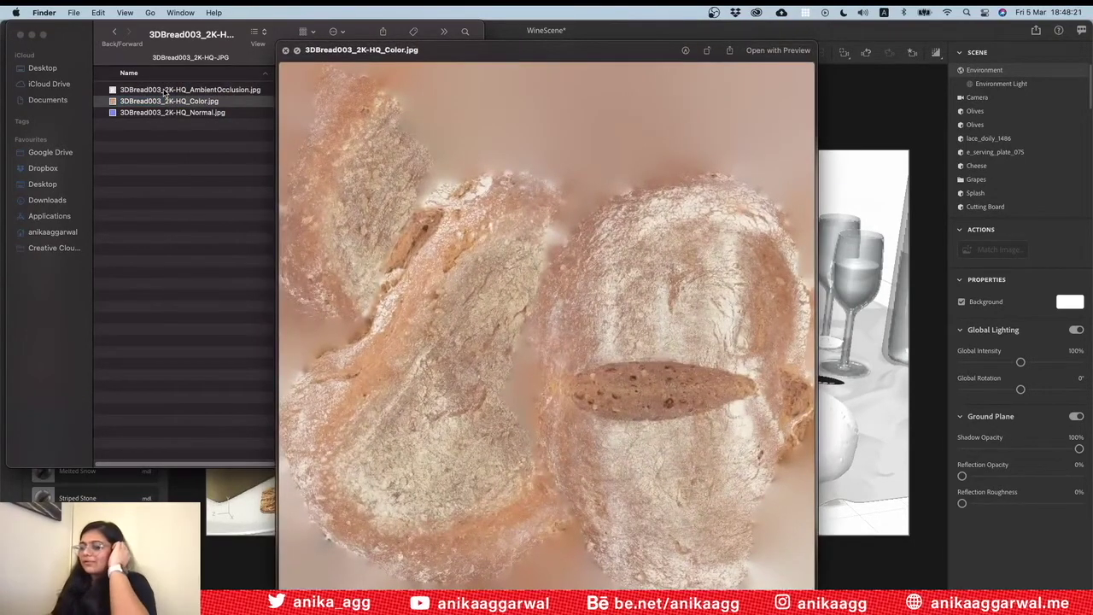
{"action": "key", "text": "space"}
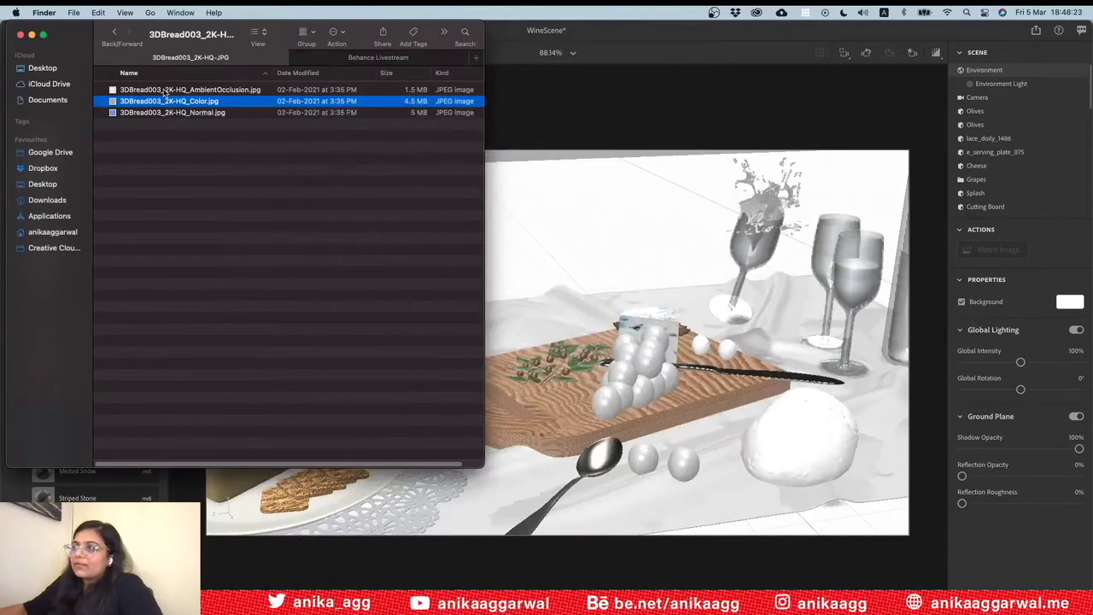
{"action": "left_click", "coordinate": [866, 470]}
{"action": "left_click", "coordinate": [812, 419]}
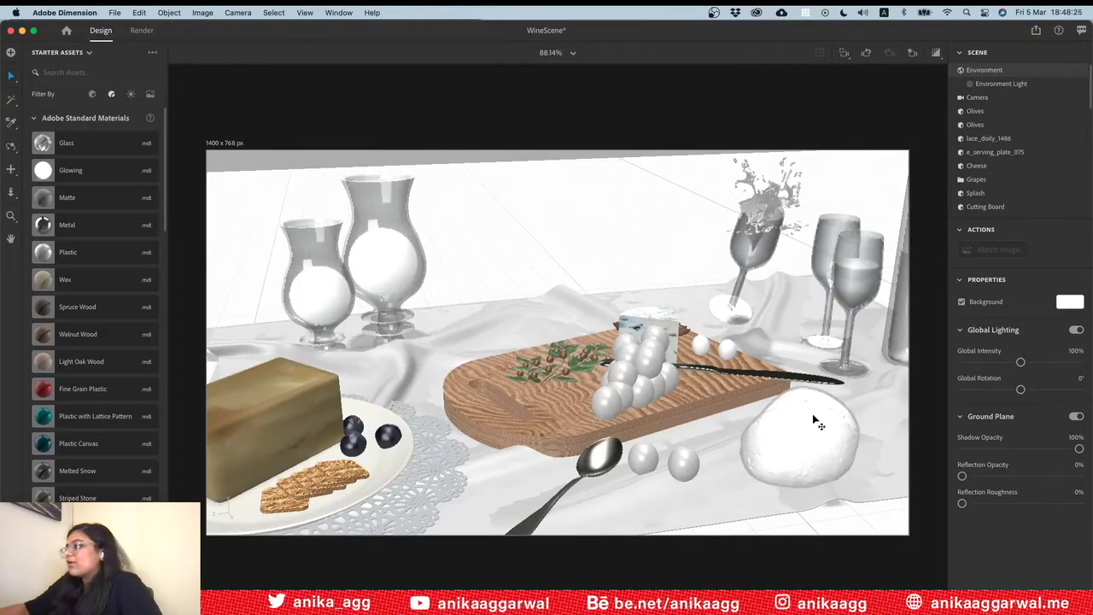
Apply 3DBread003_2K-HQ_Color.jpg to the bread loaf with Fill placement
{"action": "key", "text": "super+Tab"}
{"action": "left_click_drag", "start_coordinate": [181, 104], "coordinate": [747, 426]}
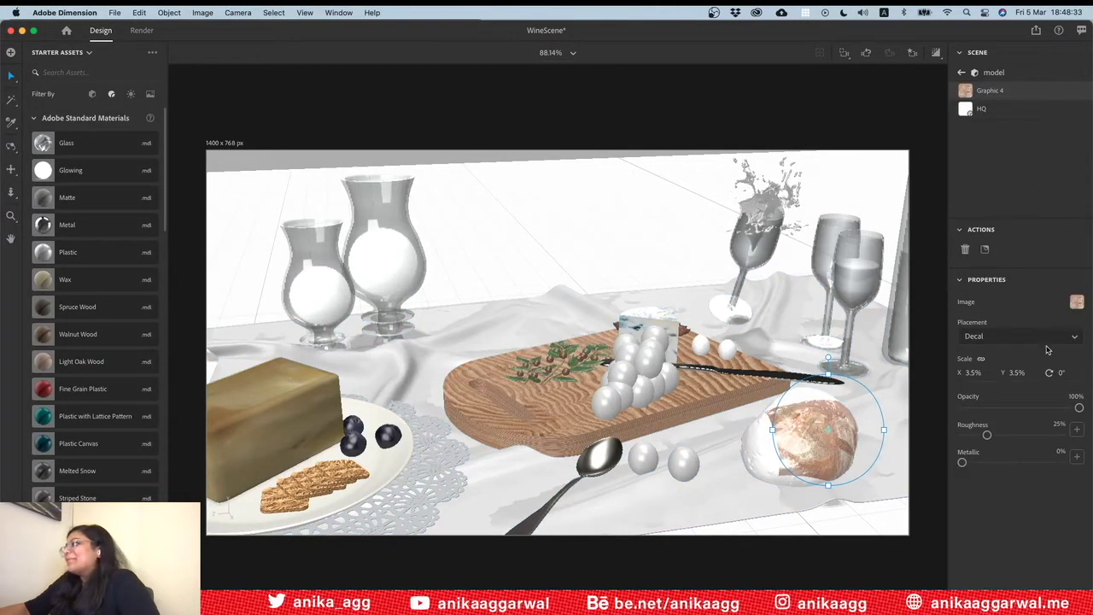
{"action": "left_click", "coordinate": [1038, 339]}
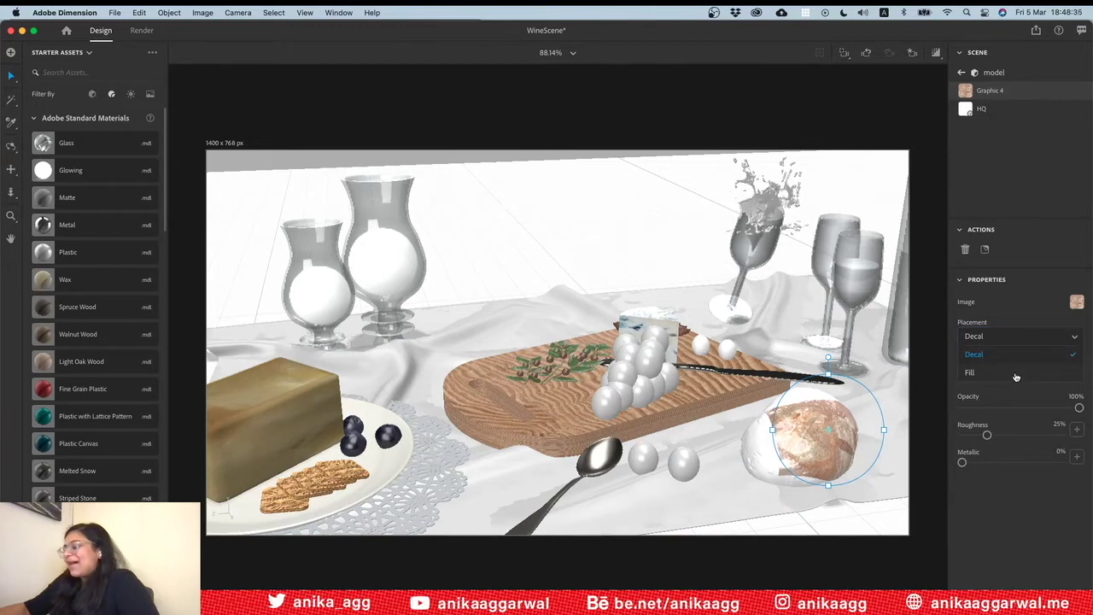
{"action": "left_click", "coordinate": [1014, 374]}
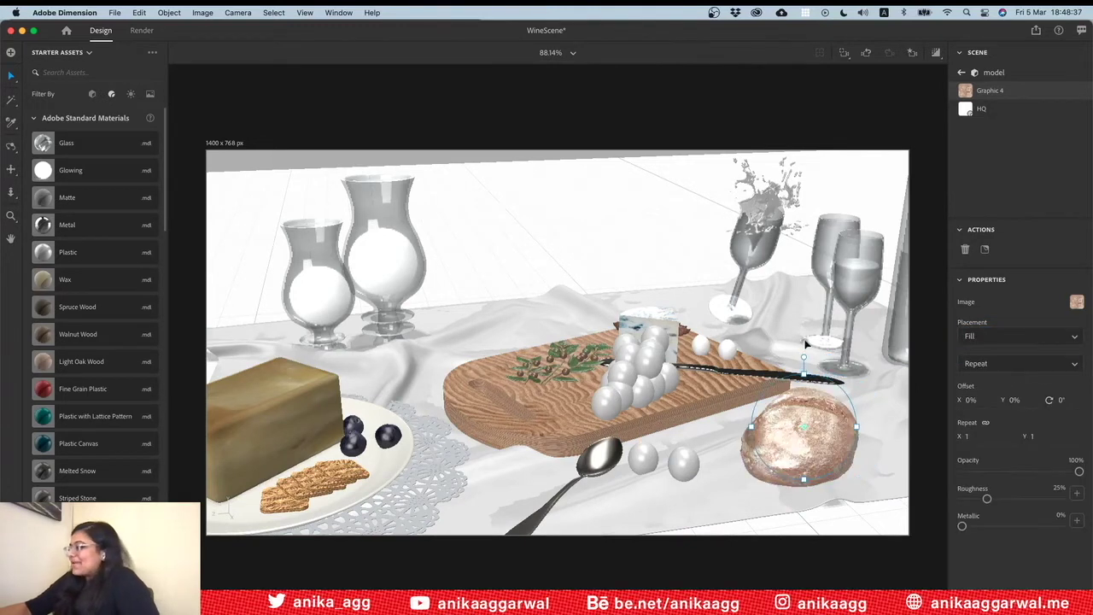
Deselect the loaf and orbit to a top-down view of the table
{"action": "left_click", "coordinate": [700, 256]}
{"action": "key", "text": "1"}
{"action": "mouse_move", "coordinate": [768, 434]}
{"action": "left_mouse_down"}
{"action": "mouse_move", "coordinate": [817, 501]}
{"action": "mouse_move", "coordinate": [841, 494]}
{"action": "left_mouse_up"}
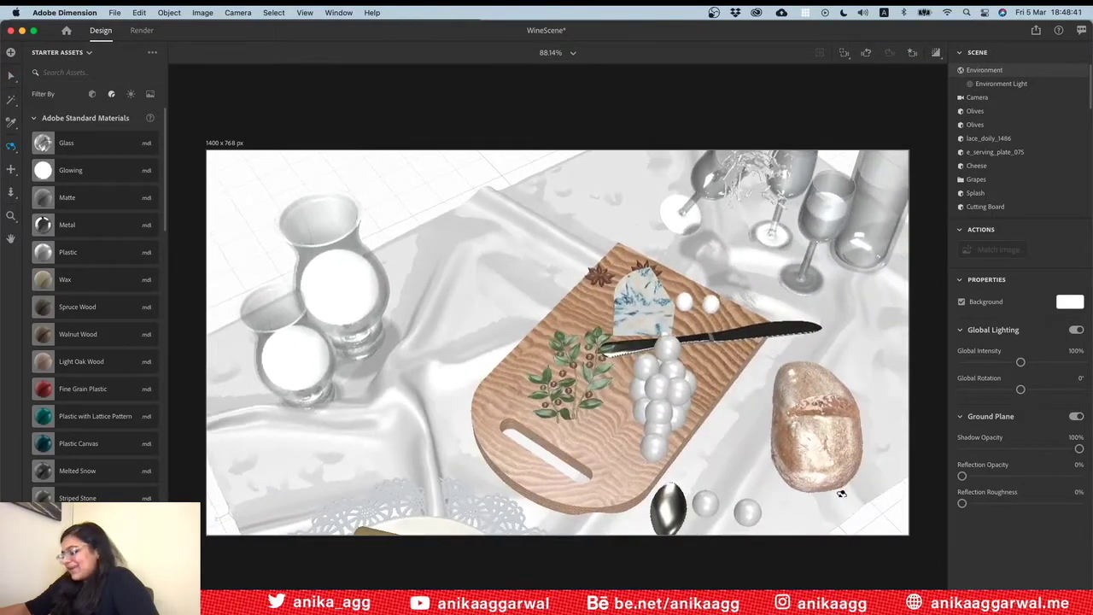
{"action": "key", "text": "2"}
{"action": "left_click_drag", "start_coordinate": [832, 459], "coordinate": [694, 395]}
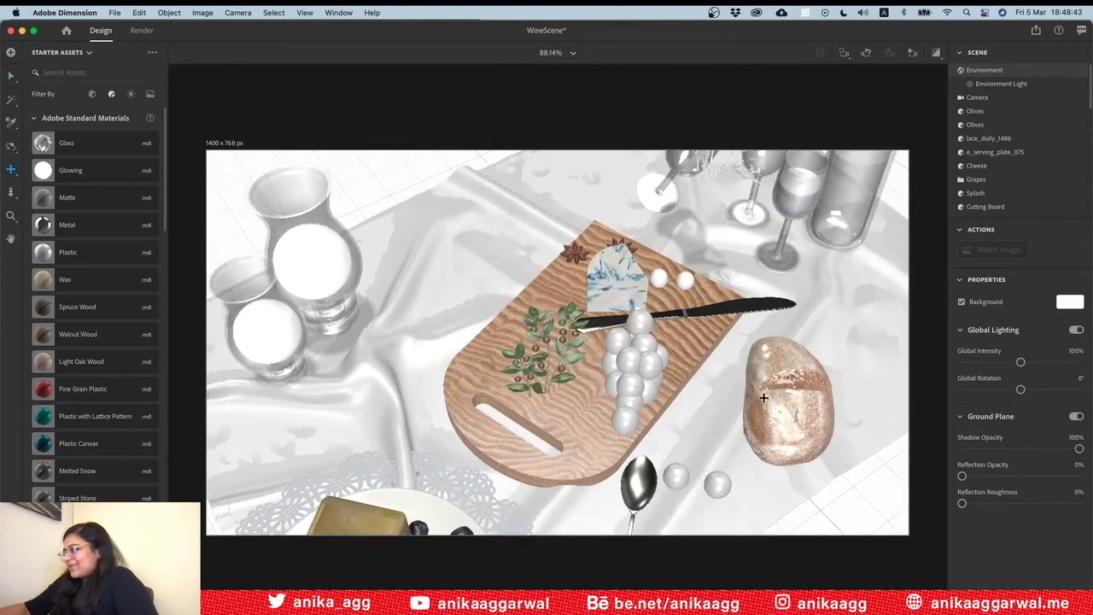
{"action": "key", "text": "v"}
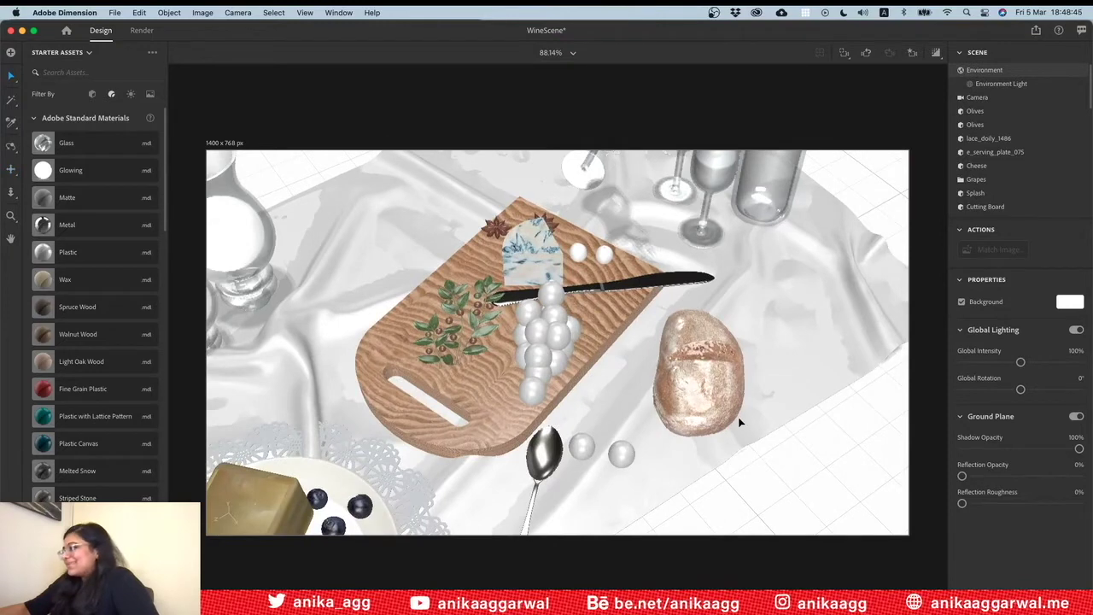
{"action": "scroll", "coordinate": [743, 425], "scroll_direction": "up", "scroll_amount": 3}
{"action": "scroll", "coordinate": [744, 422], "scroll_direction": "up", "scroll_amount": 3}
{"action": "key", "text": "2"}
{"action": "left_click_drag", "start_coordinate": [605, 313], "coordinate": [764, 149]}
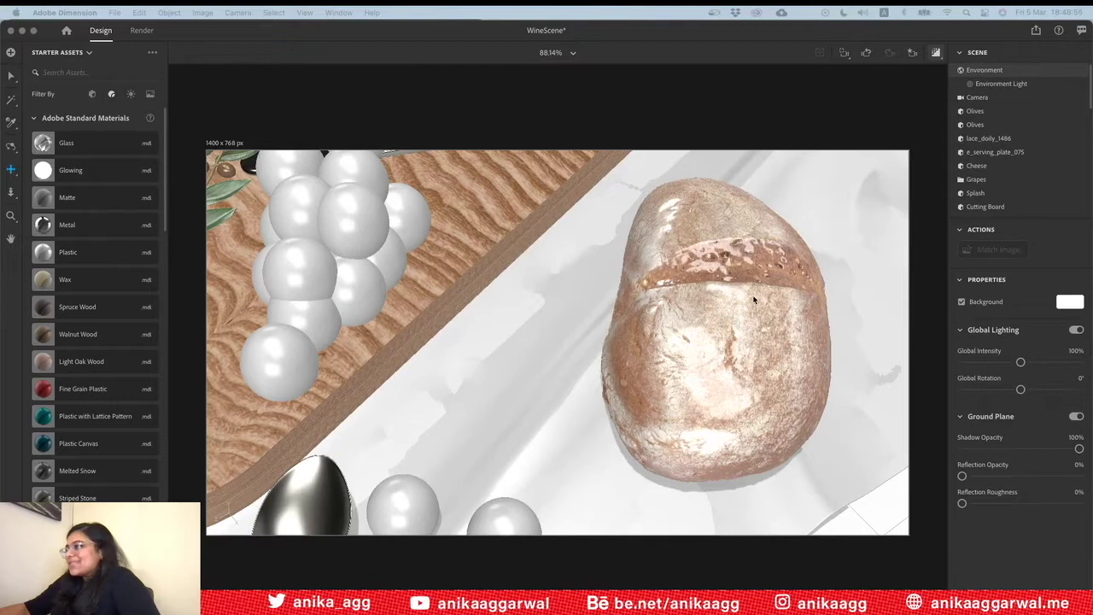
{"action": "left_click", "coordinate": [937, 52]}
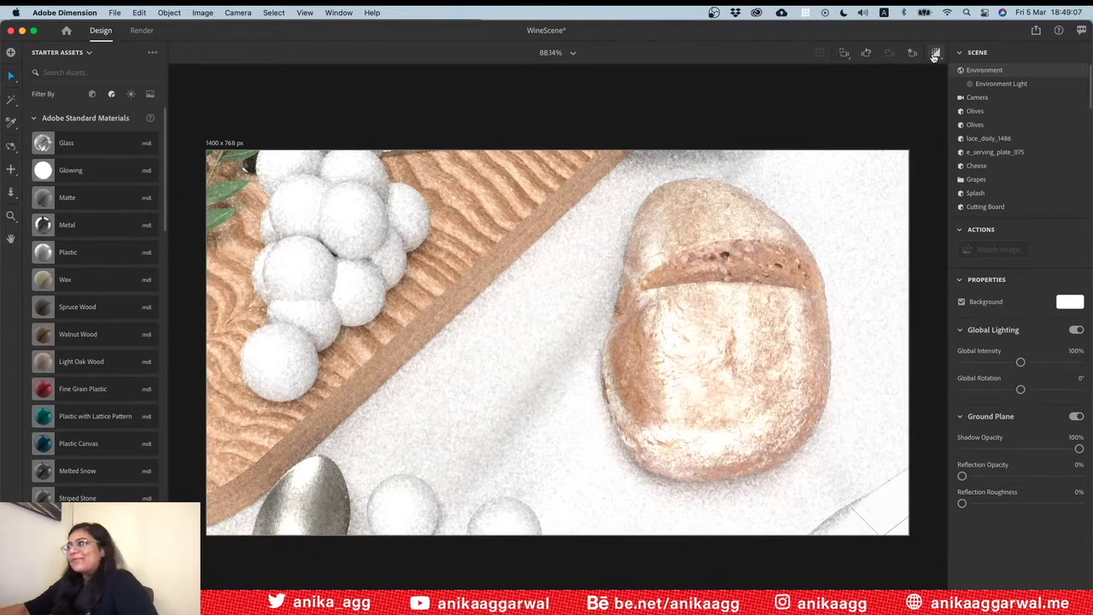
{"action": "left_click", "coordinate": [758, 328]}
{"action": "key", "text": "super+z"}
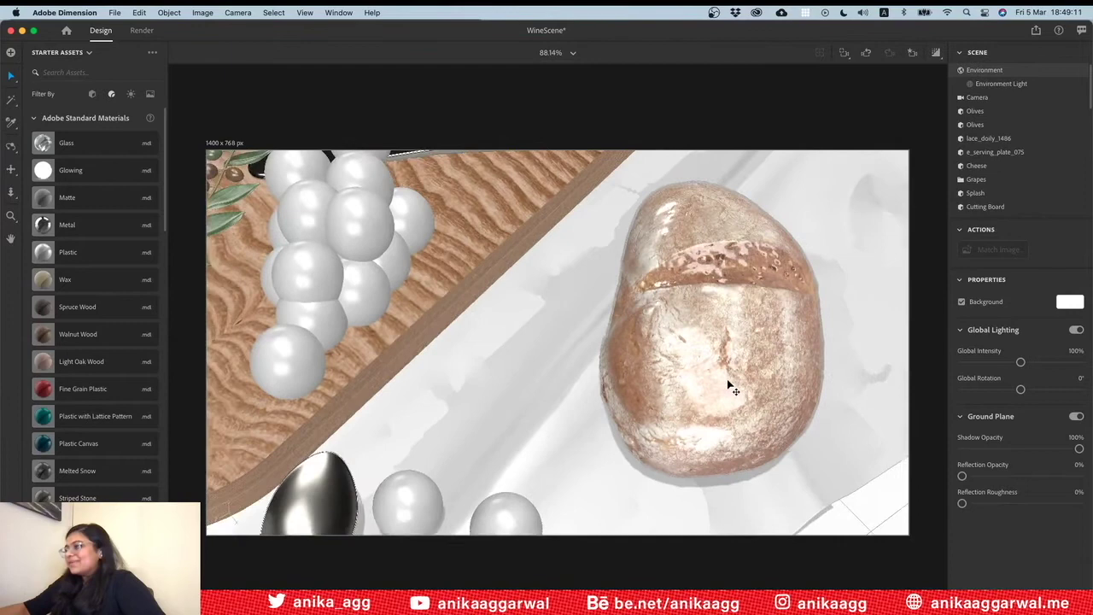
{"action": "key", "text": "1"}
{"action": "mouse_move", "coordinate": [521, 333]}
{"action": "left_mouse_down"}
{"action": "mouse_move", "coordinate": [507, 286]}
{"action": "mouse_move", "coordinate": [620, 336]}
{"action": "left_mouse_up"}
{"action": "key", "text": "2"}
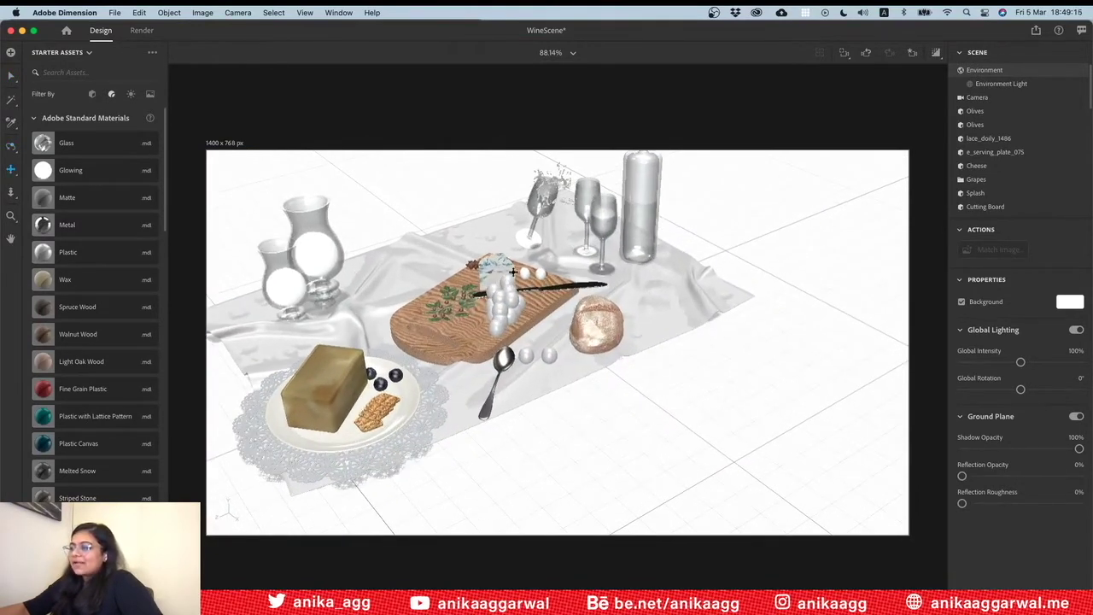
{"action": "key", "text": "v"}
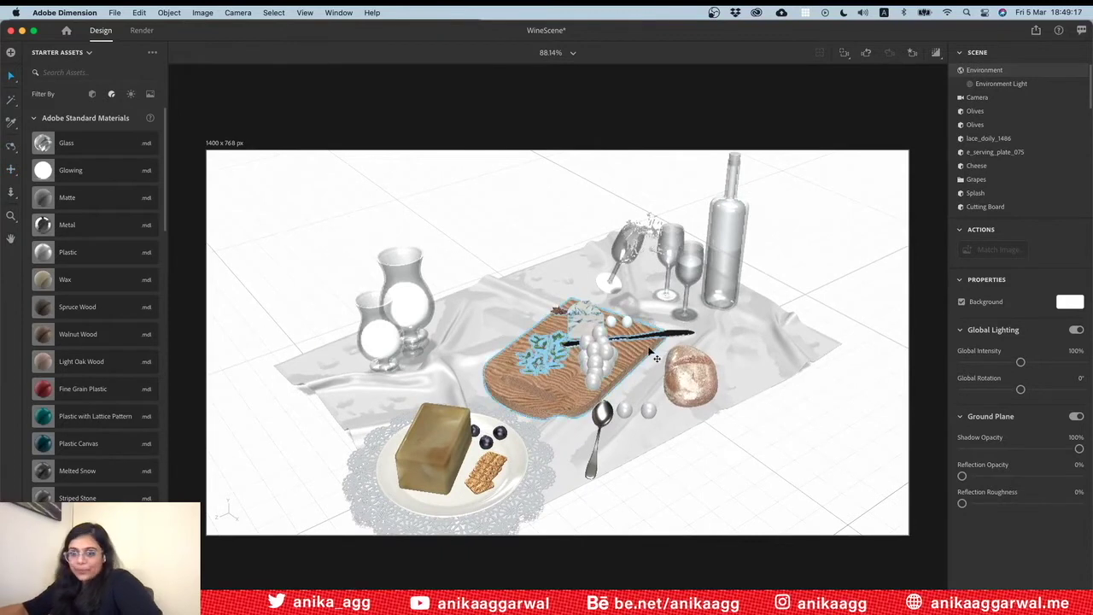
{"action": "left_click", "coordinate": [598, 362]}
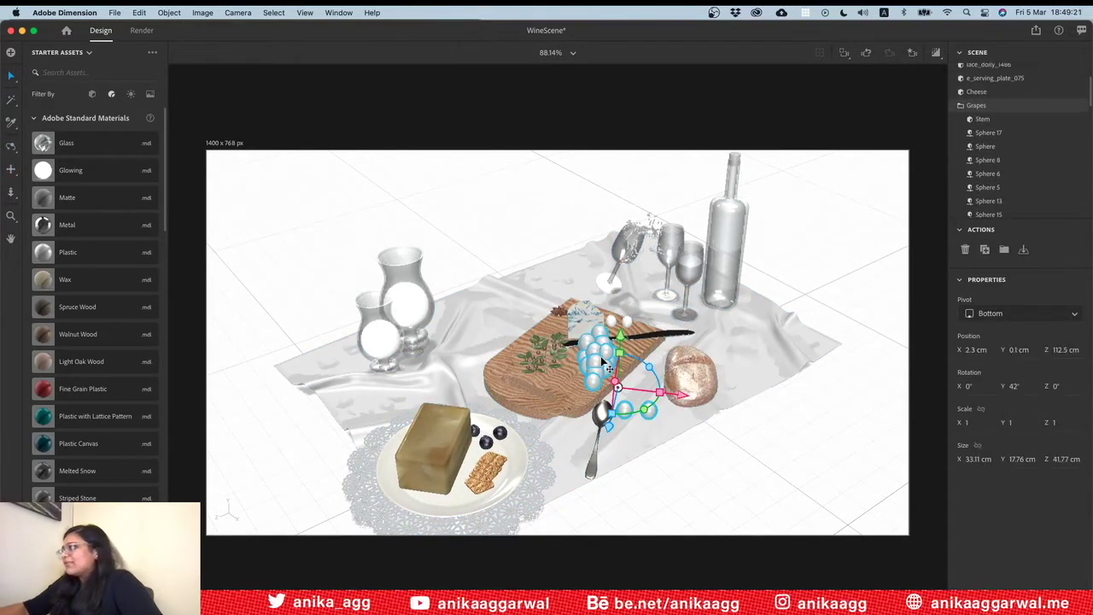
{"action": "key", "text": "1"}
{"action": "left_click_drag", "start_coordinate": [610, 366], "coordinate": [438, 324]}
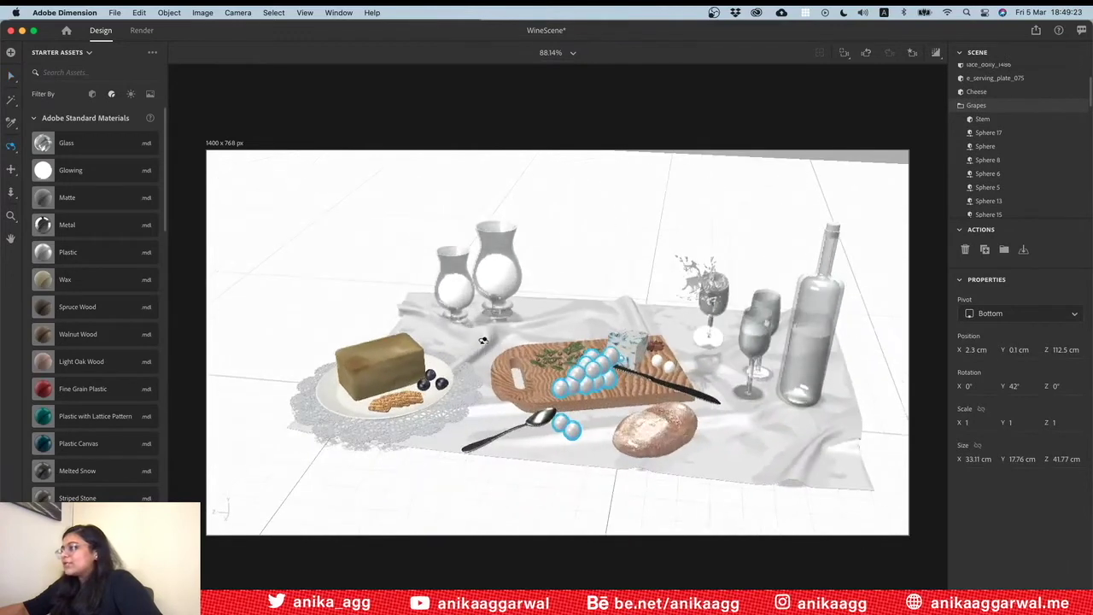
{"action": "key", "text": "v"}
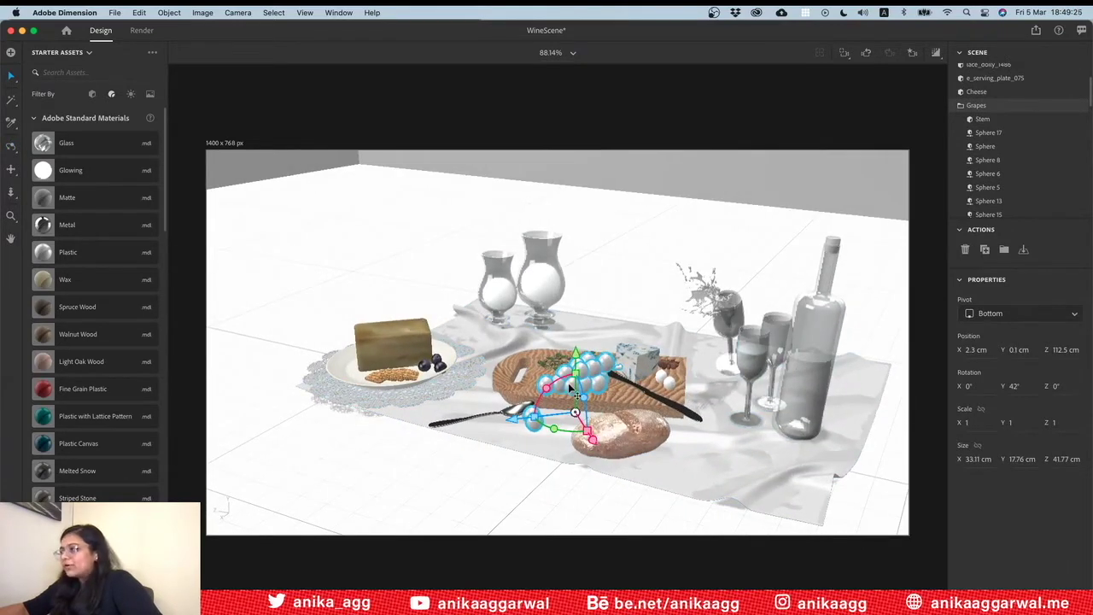
{"action": "scroll", "coordinate": [570, 389], "scroll_direction": "up", "scroll_amount": 3}
{"action": "scroll", "coordinate": [572, 389], "scroll_direction": "up", "scroll_amount": 3}
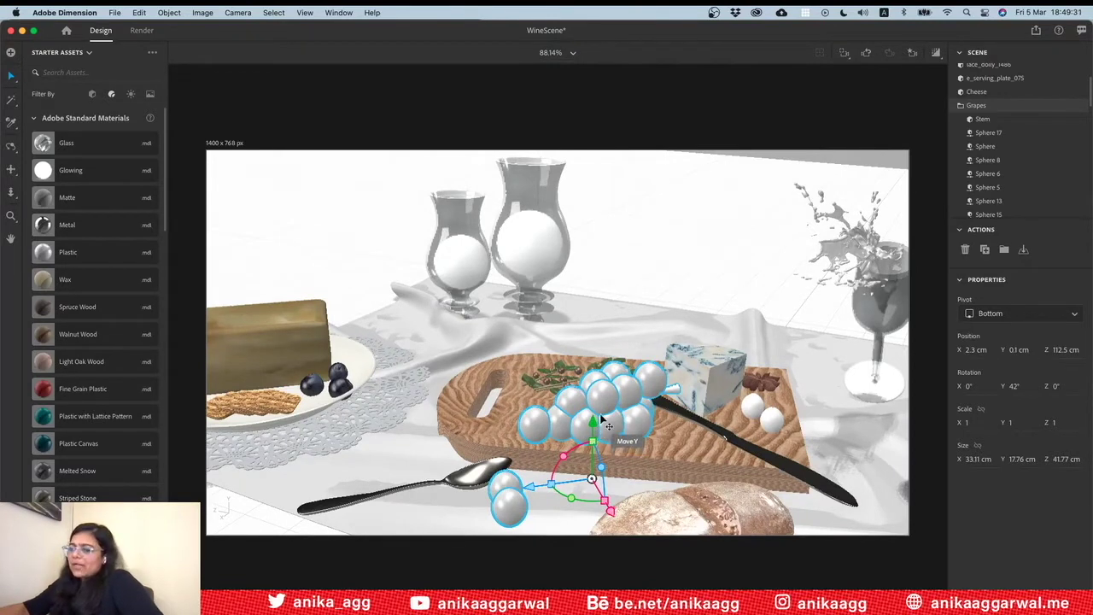
{"action": "scroll", "coordinate": [569, 292], "scroll_direction": "down", "scroll_amount": 2}
{"action": "scroll", "coordinate": [569, 292], "scroll_direction": "down", "scroll_amount": 3}
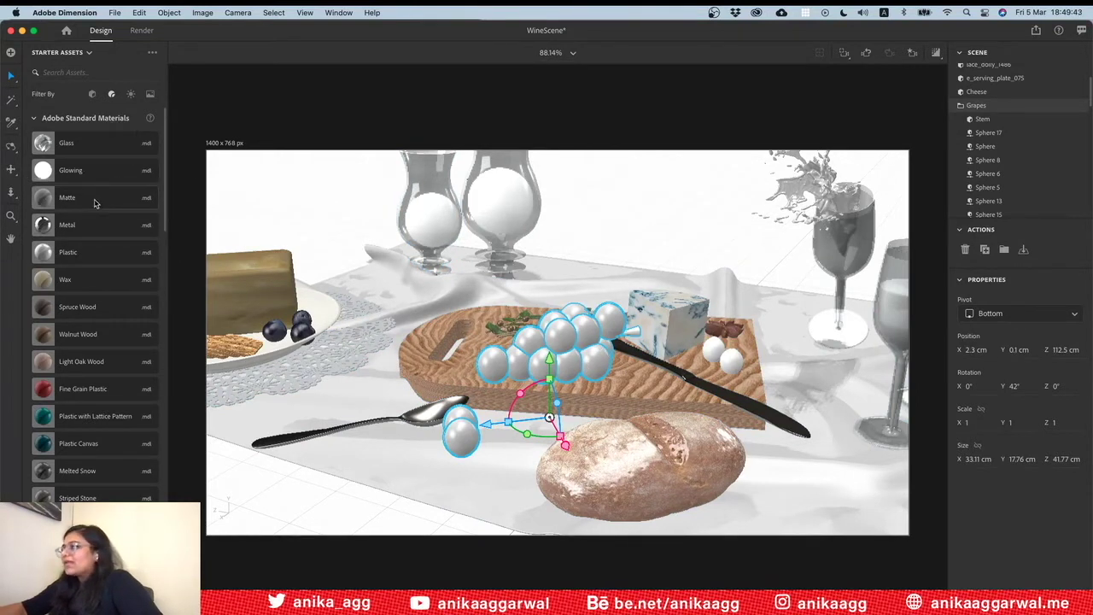
{"action": "mouse_move", "coordinate": [1016, 132]}
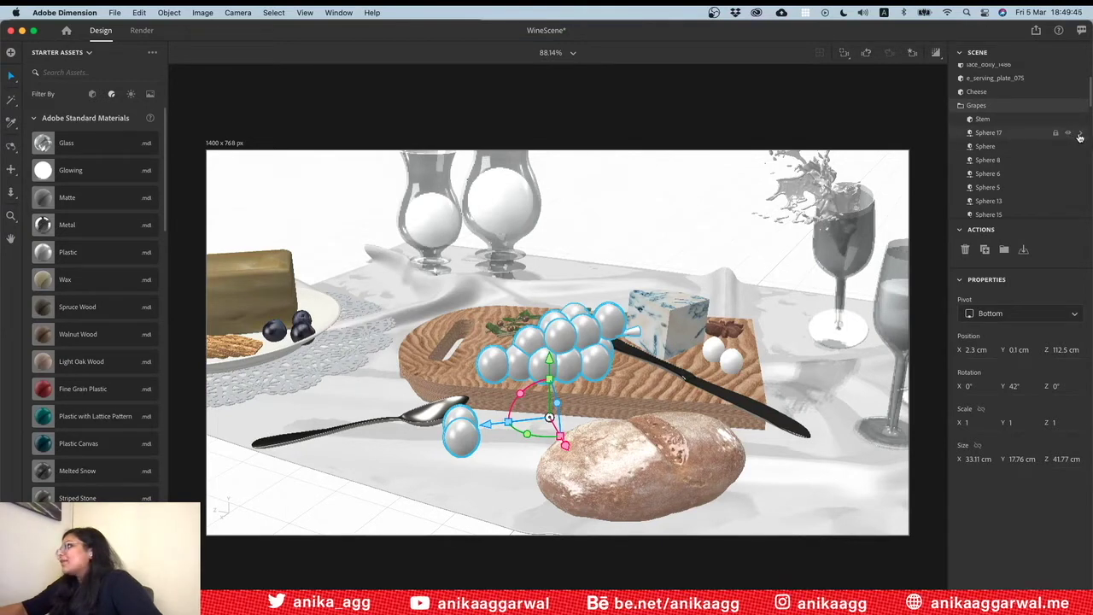
{"action": "left_click", "coordinate": [1079, 137]}
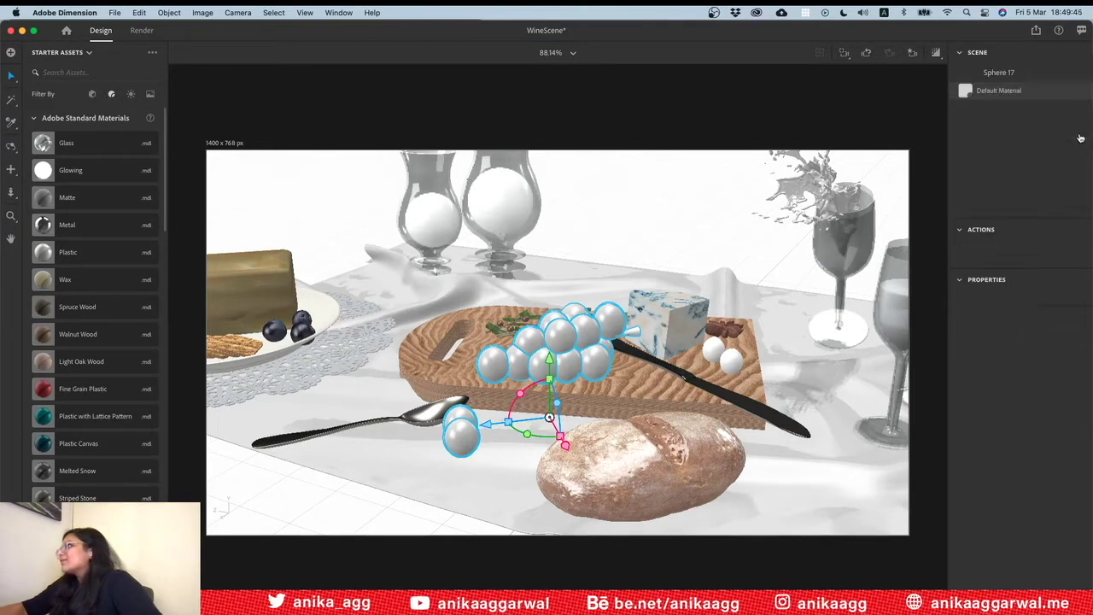
{"action": "left_click", "coordinate": [547, 321]}
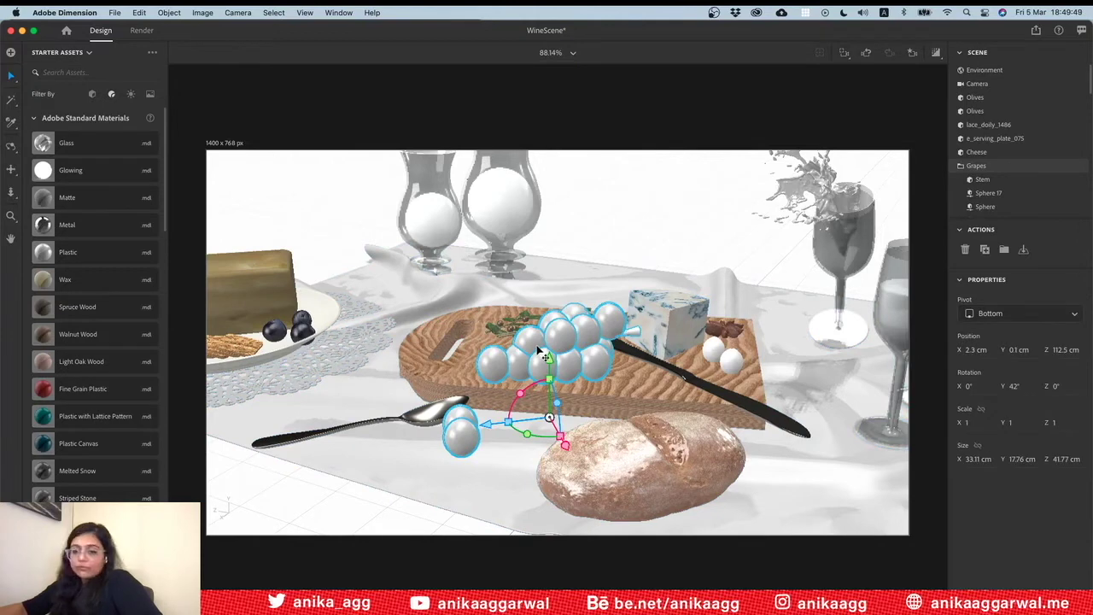
{"action": "scroll", "coordinate": [650, 355], "scroll_direction": "up", "scroll_amount": 3}
{"action": "key", "text": "1"}
{"action": "left_click_drag", "start_coordinate": [669, 364], "coordinate": [667, 341]}
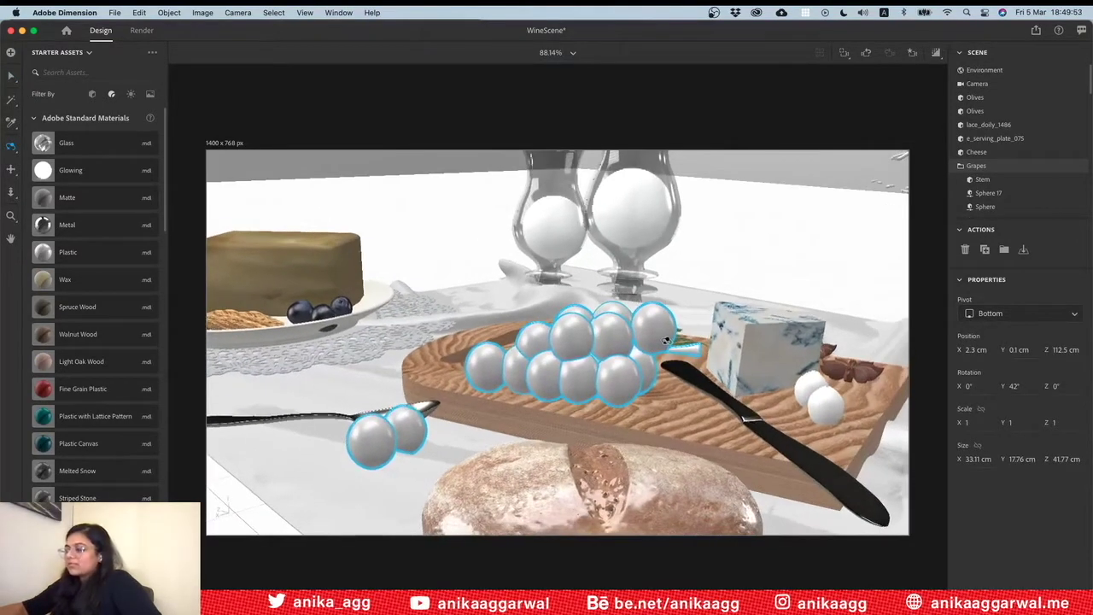
{"action": "key", "text": "v"}
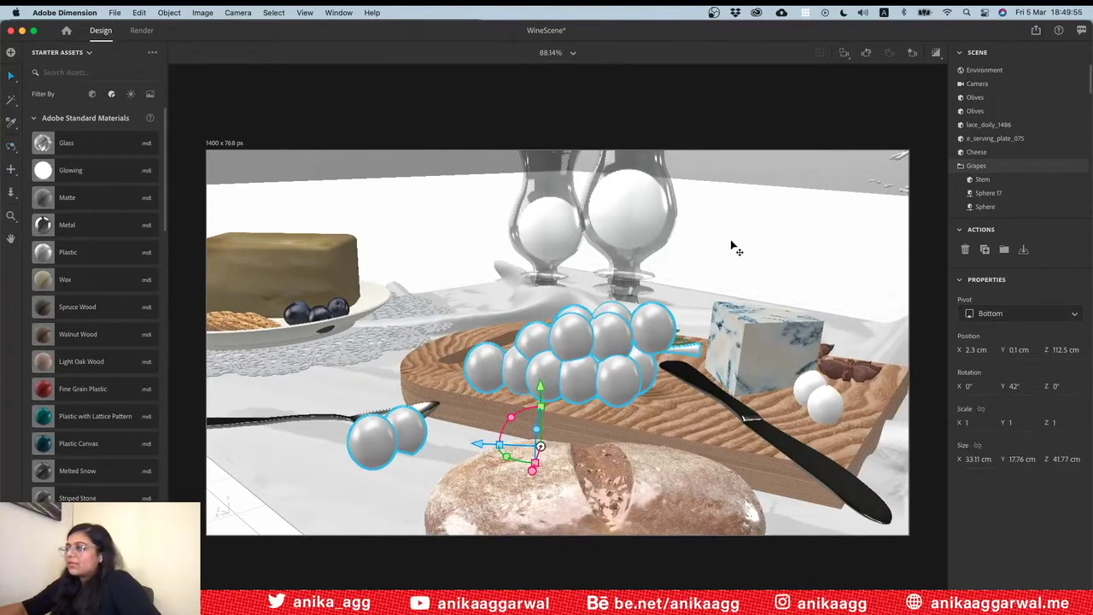
{"action": "left_click", "coordinate": [732, 246]}
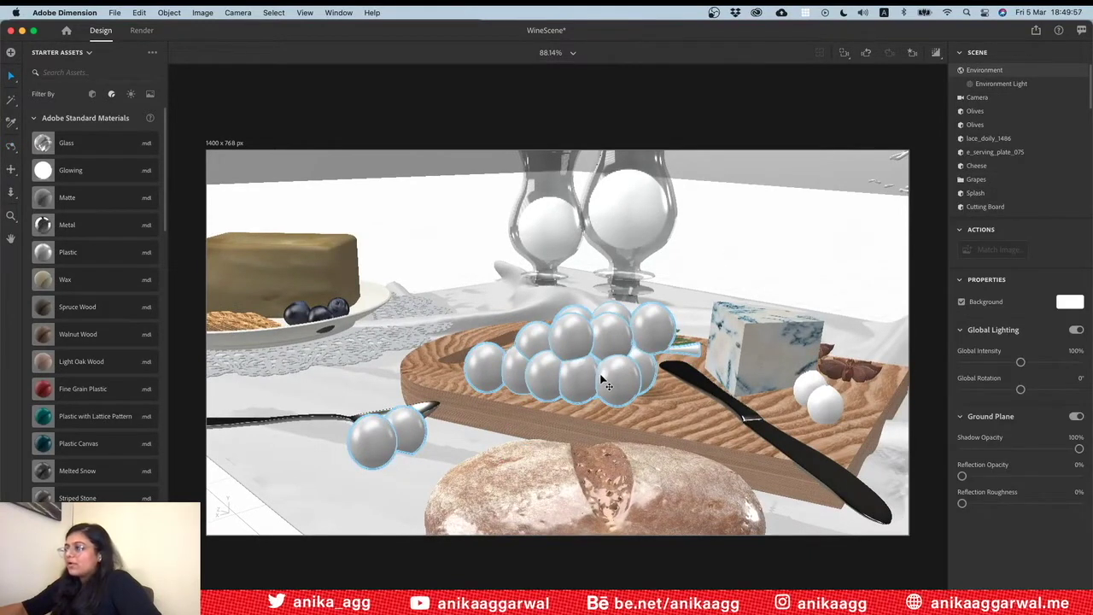
{"action": "left_click", "coordinate": [604, 384]}
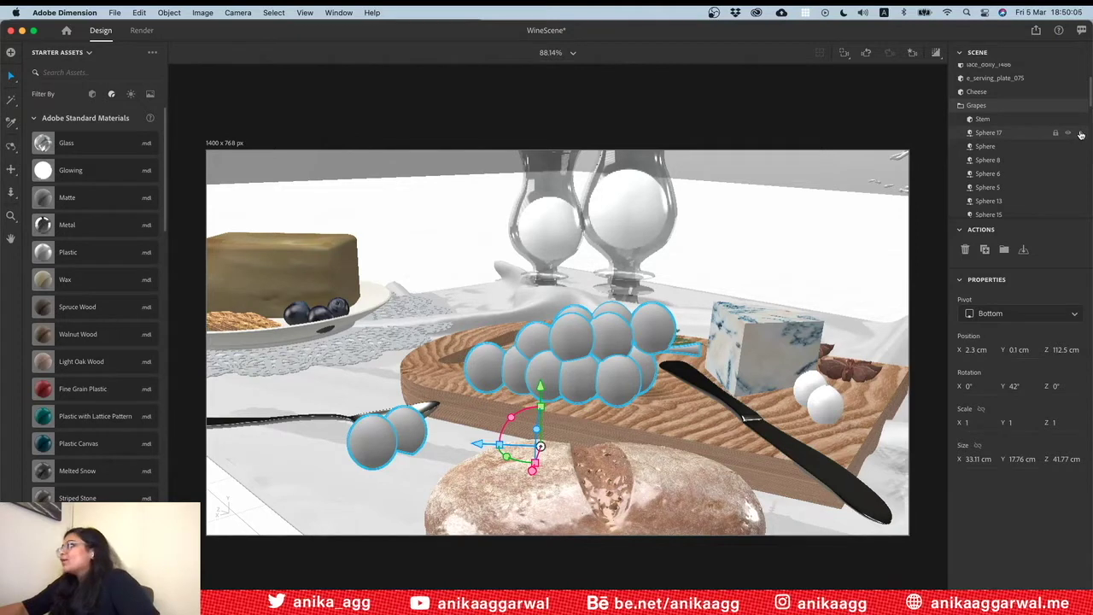
Browse the Captured Textures library, then return to the libraries list
{"action": "left_click", "coordinate": [1079, 135]}
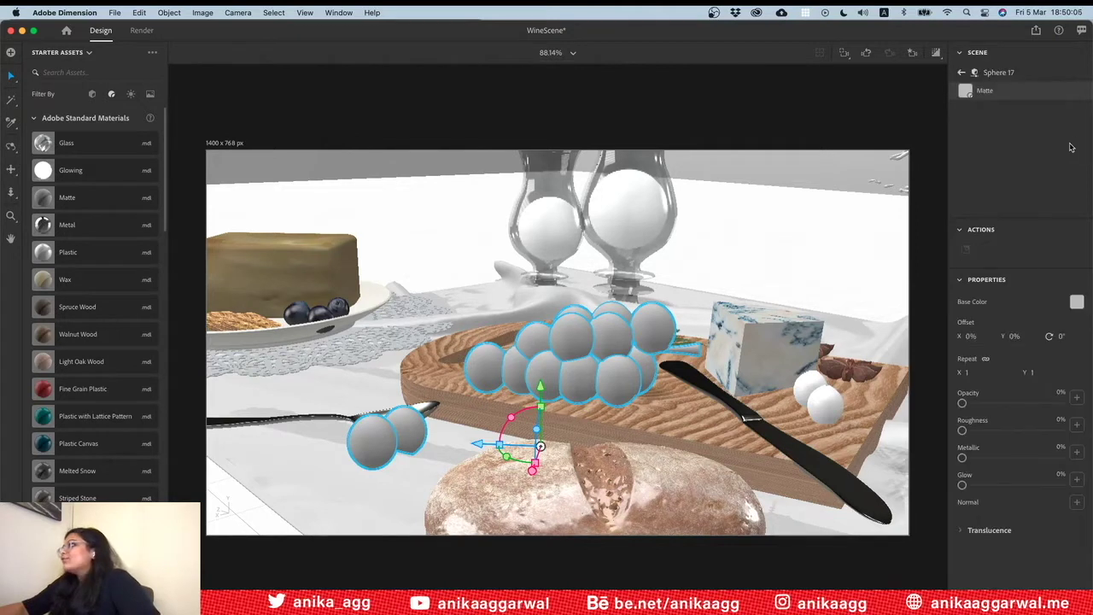
{"action": "left_click", "coordinate": [65, 52]}
{"action": "left_click", "coordinate": [74, 91]}
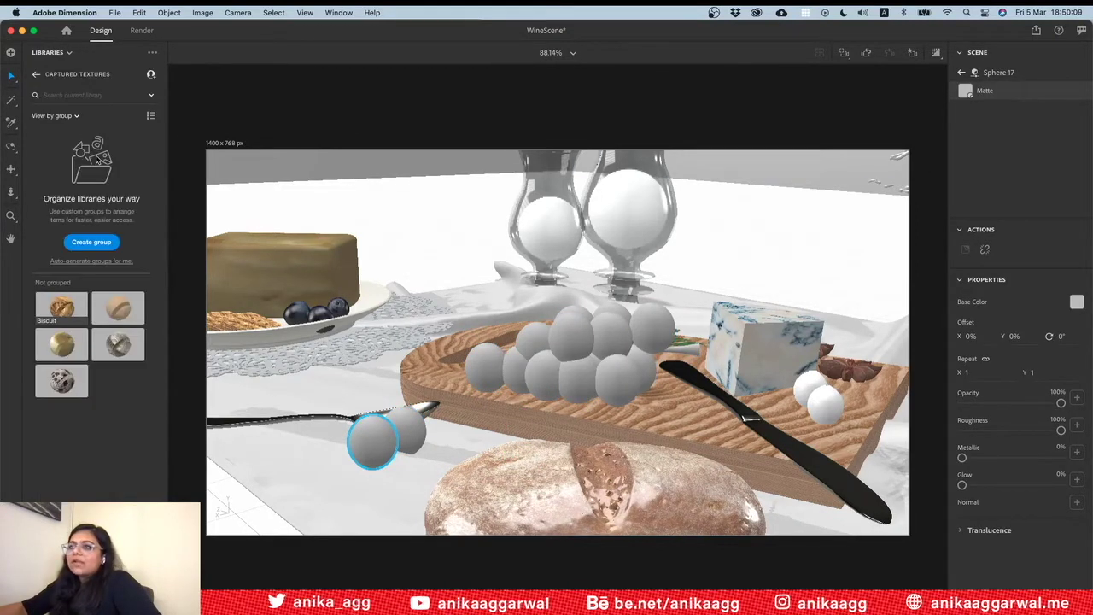
{"action": "left_click", "coordinate": [36, 75]}
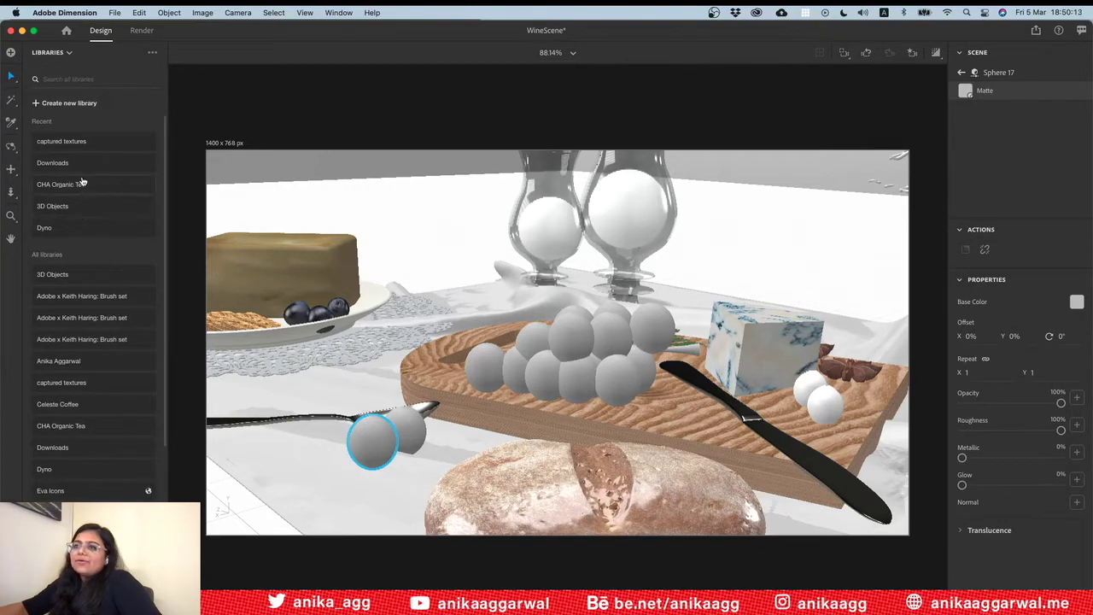
Look through the 3D Objects library, return to the list, and select the grape spheres
{"action": "left_click", "coordinate": [71, 206]}
{"action": "scroll", "coordinate": [112, 292], "scroll_direction": "down", "scroll_amount": 5}
{"action": "scroll", "coordinate": [112, 292], "scroll_direction": "down", "scroll_amount": 3}
{"action": "scroll", "coordinate": [112, 292], "scroll_direction": "down", "scroll_amount": 3}
{"action": "scroll", "coordinate": [113, 292], "scroll_direction": "up", "scroll_amount": 3}
{"action": "scroll", "coordinate": [113, 292], "scroll_direction": "up", "scroll_amount": 10}
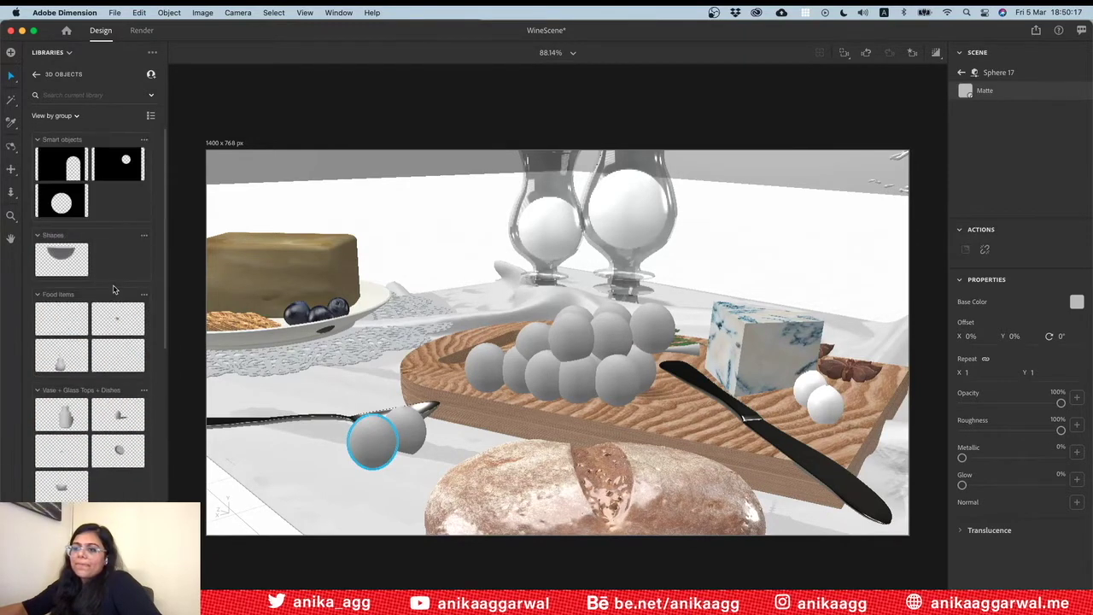
{"action": "left_click", "coordinate": [37, 76]}
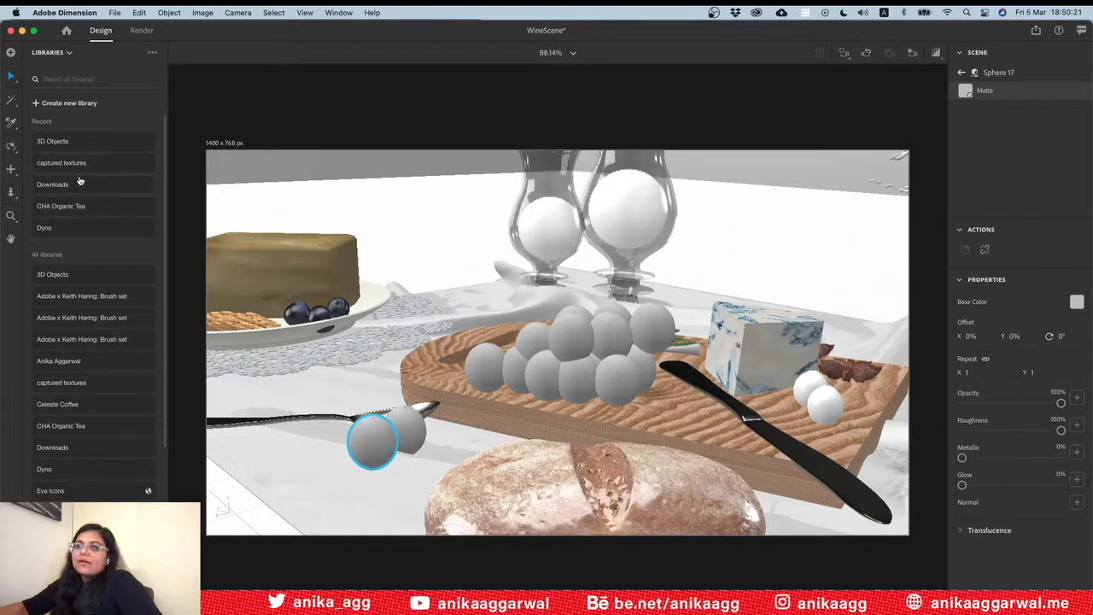
{"action": "left_click", "coordinate": [580, 359], "text": "shift"}
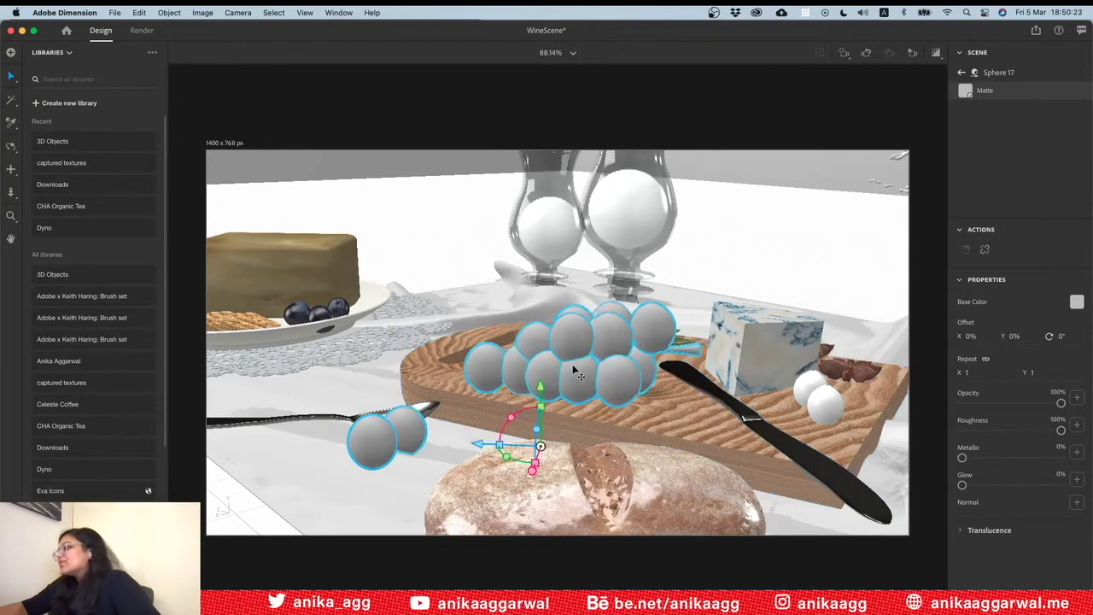
Set the grapes' Matte base colour to deep purple, hex 540952
{"action": "mouse_move", "coordinate": [1016, 165]}
{"action": "left_click", "coordinate": [1078, 196]}
{"action": "left_click", "coordinate": [1074, 304]}
{"action": "left_click_drag", "start_coordinate": [1032, 369], "coordinate": [1036, 371]}
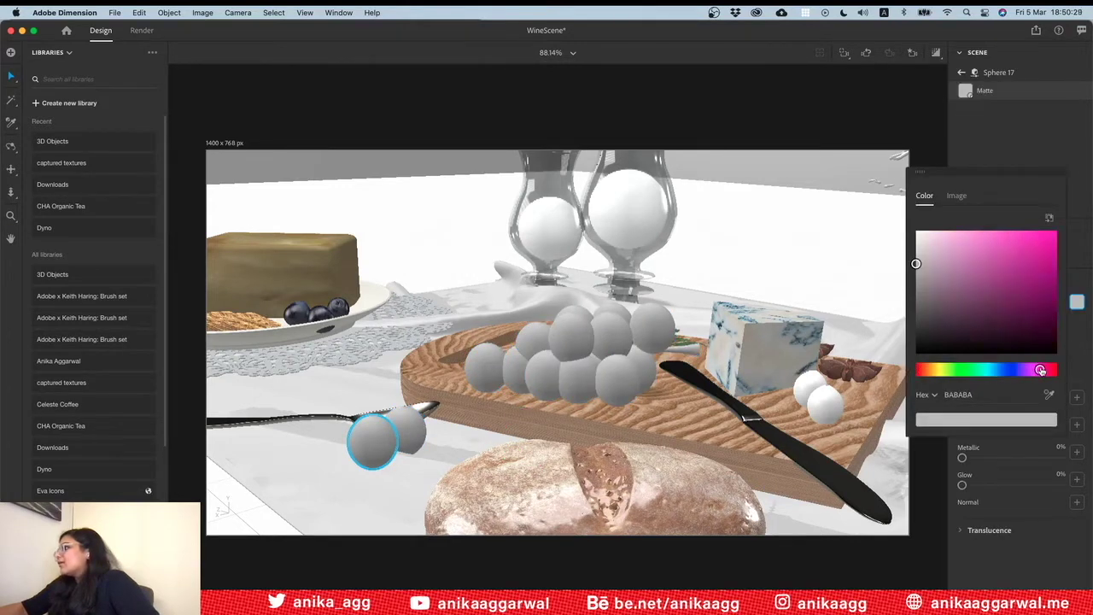
{"action": "mouse_move", "coordinate": [1043, 309]}
{"action": "left_mouse_down"}
{"action": "mouse_move", "coordinate": [1039, 282]}
{"action": "mouse_move", "coordinate": [1041, 306]}
{"action": "left_mouse_up"}
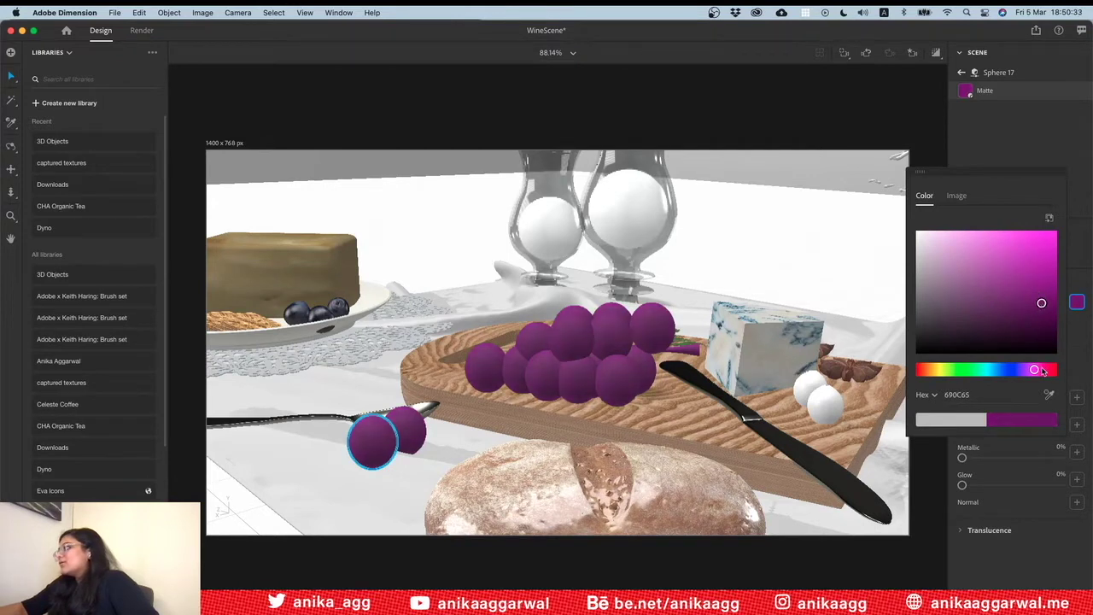
{"action": "left_click_drag", "start_coordinate": [1035, 371], "coordinate": [1032, 371]}
{"action": "left_click_drag", "start_coordinate": [1041, 305], "coordinate": [1046, 293]}
{"action": "left_click_drag", "start_coordinate": [1033, 371], "coordinate": [1033, 372]}
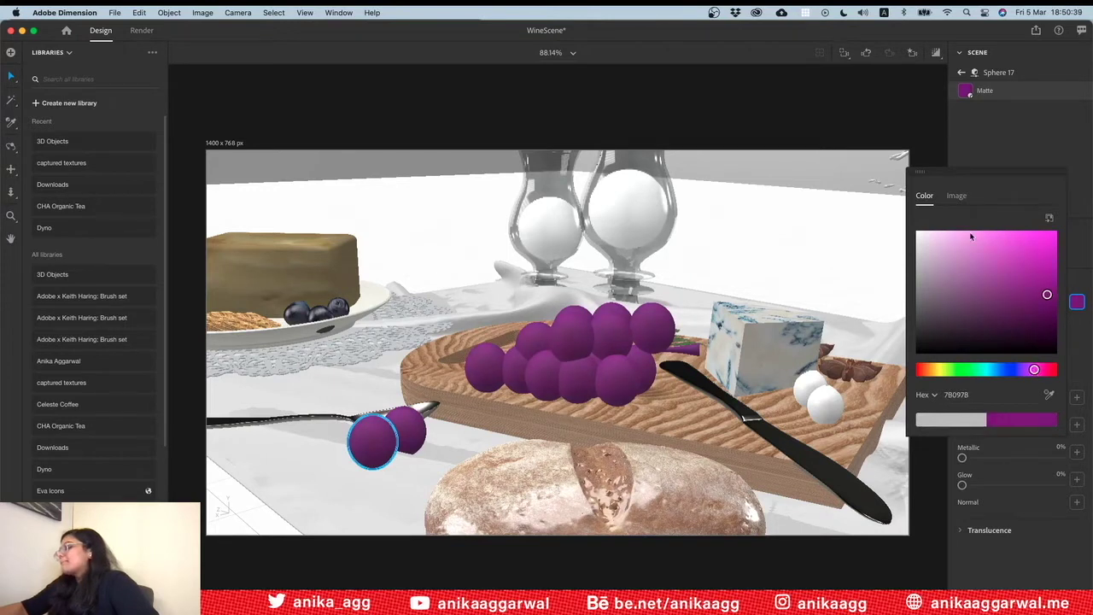
{"action": "left_click_drag", "start_coordinate": [1040, 295], "coordinate": [1041, 314]}
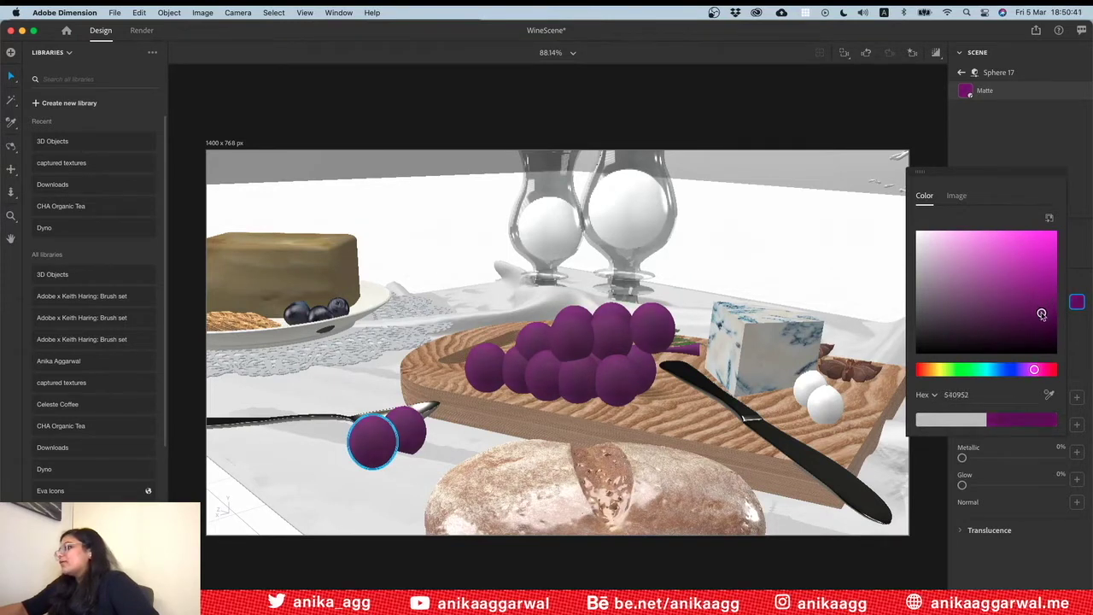
{"action": "left_click", "coordinate": [805, 230]}
{"action": "left_click", "coordinate": [936, 53]}
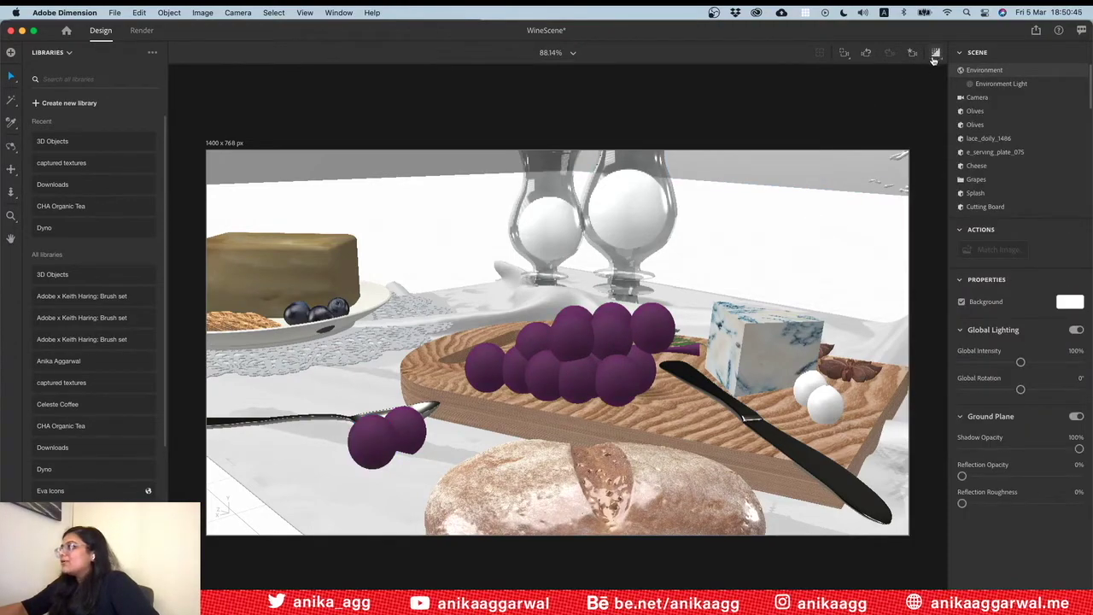
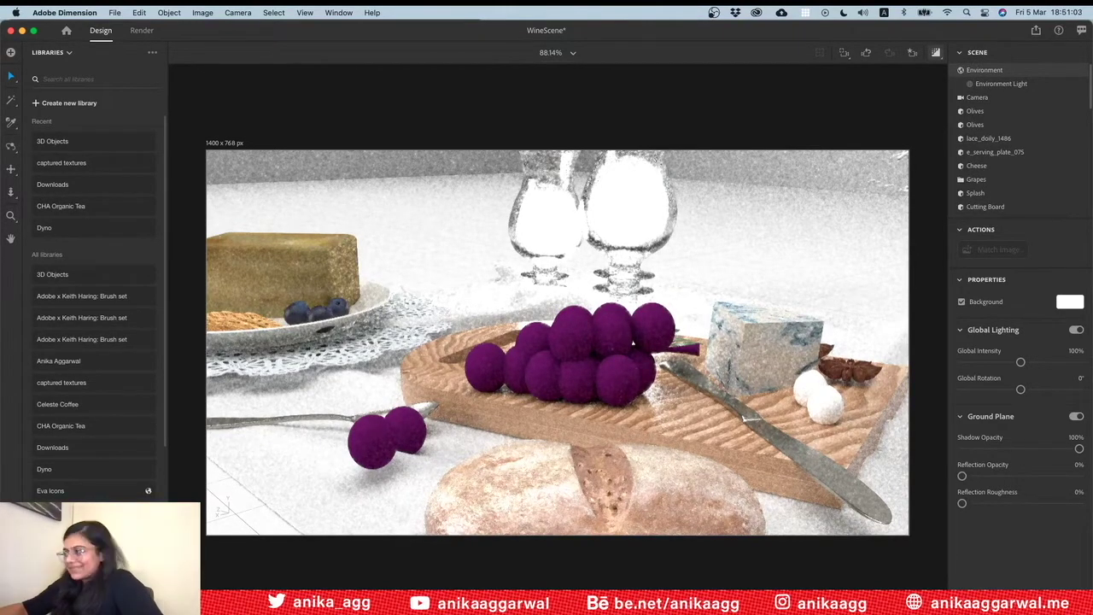
With render preview off, set the grape sphere's Matte base colour to dark purple 420740
{"action": "left_click", "coordinate": [580, 357]}
{"action": "left_click", "coordinate": [875, 120]}
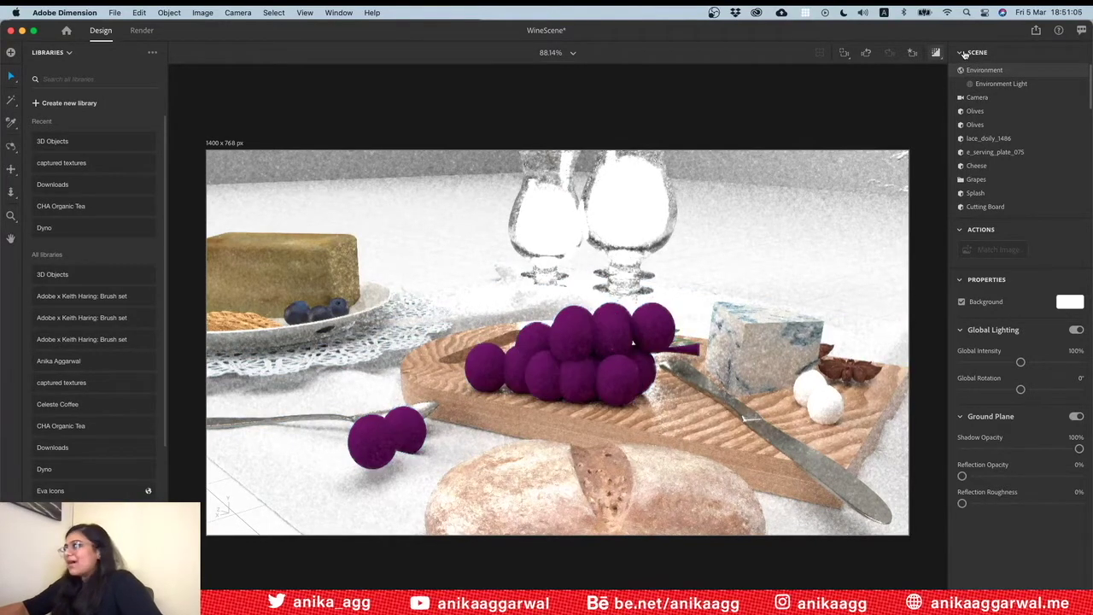
{"action": "left_click", "coordinate": [935, 52]}
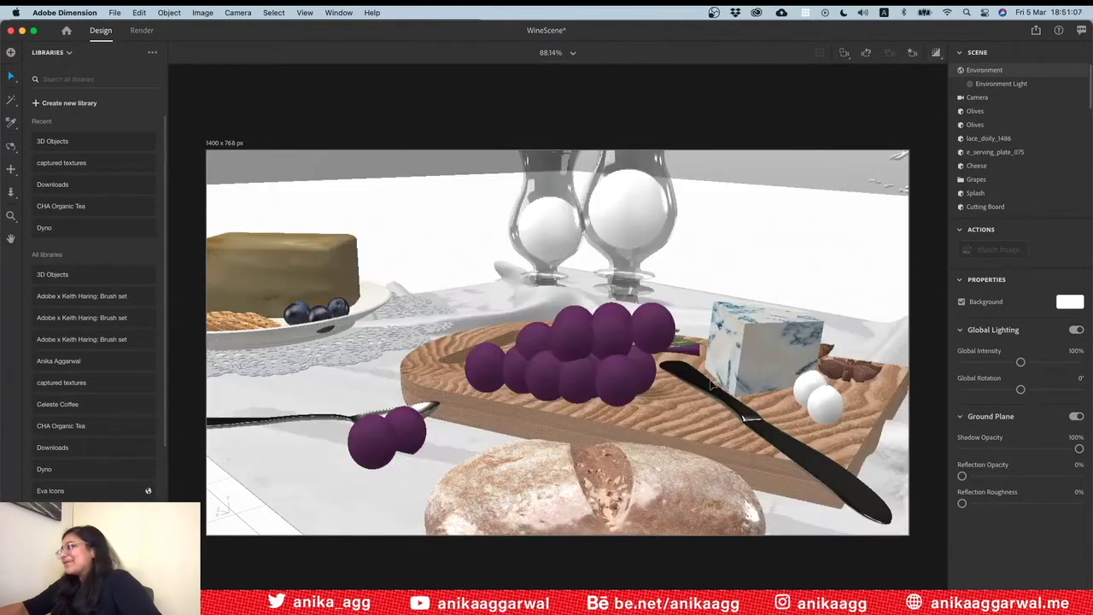
{"action": "left_click", "coordinate": [610, 367]}
{"action": "scroll", "coordinate": [1058, 183], "scroll_direction": "down", "scroll_amount": 2}
{"action": "left_click", "coordinate": [1076, 135]}
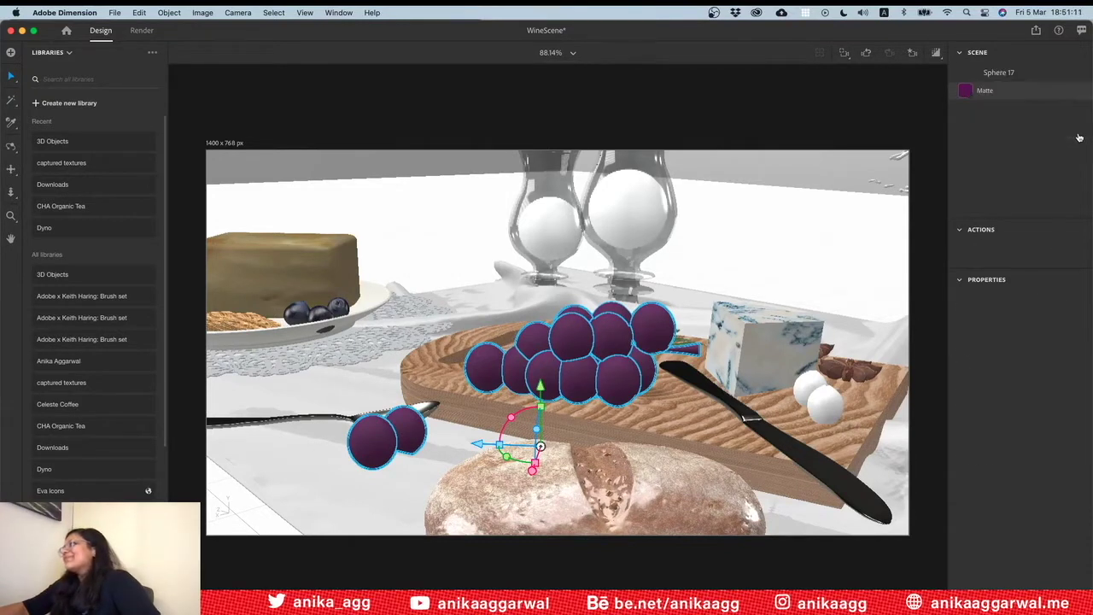
{"action": "left_click", "coordinate": [1077, 302]}
{"action": "left_click", "coordinate": [1041, 316]}
{"action": "left_click", "coordinate": [867, 164]}
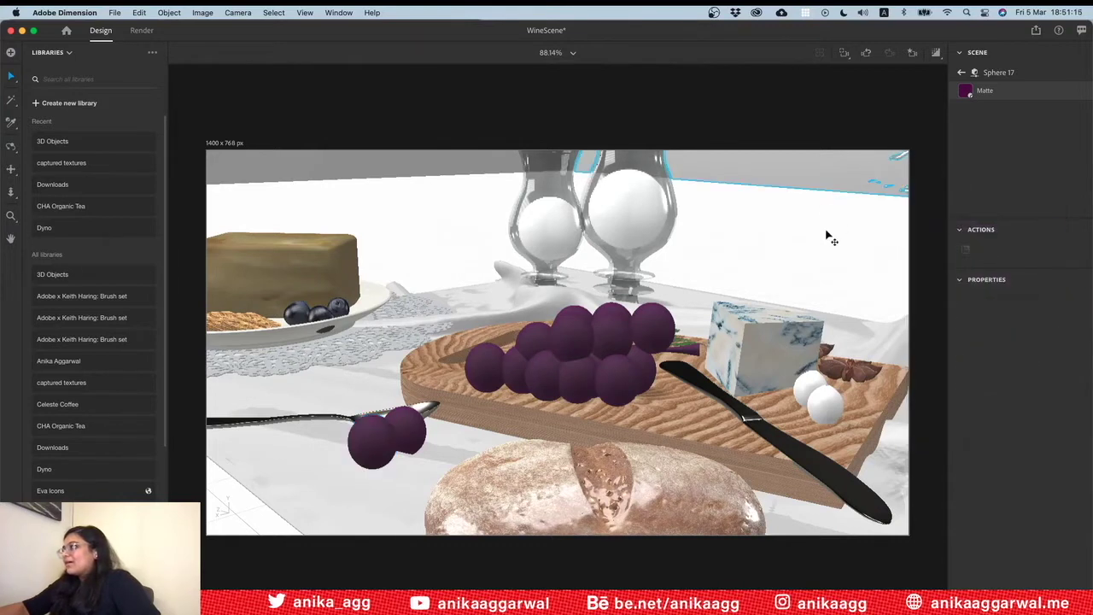
Go back to the scene object list and turn render preview on to check the grapes
{"action": "left_click", "coordinate": [936, 53]}
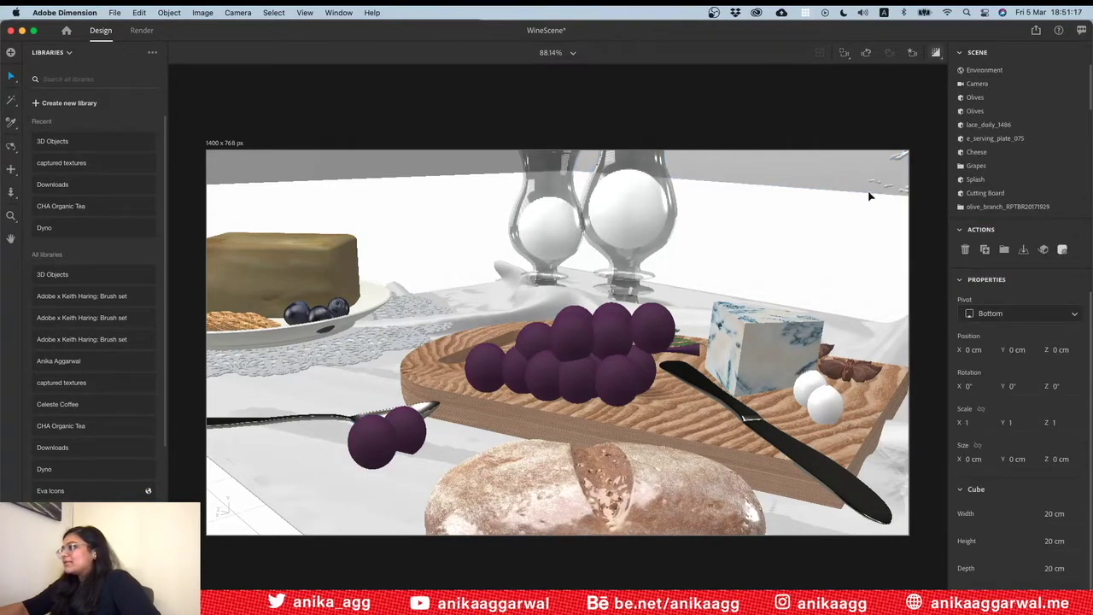
{"action": "left_click", "coordinate": [754, 415]}
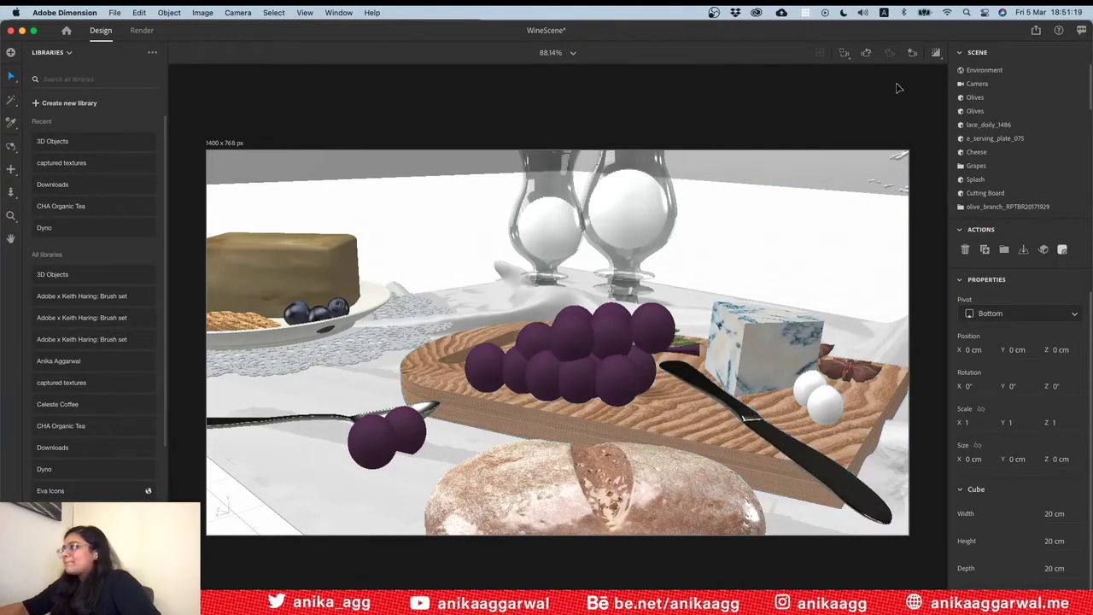
{"action": "left_click", "coordinate": [935, 53]}
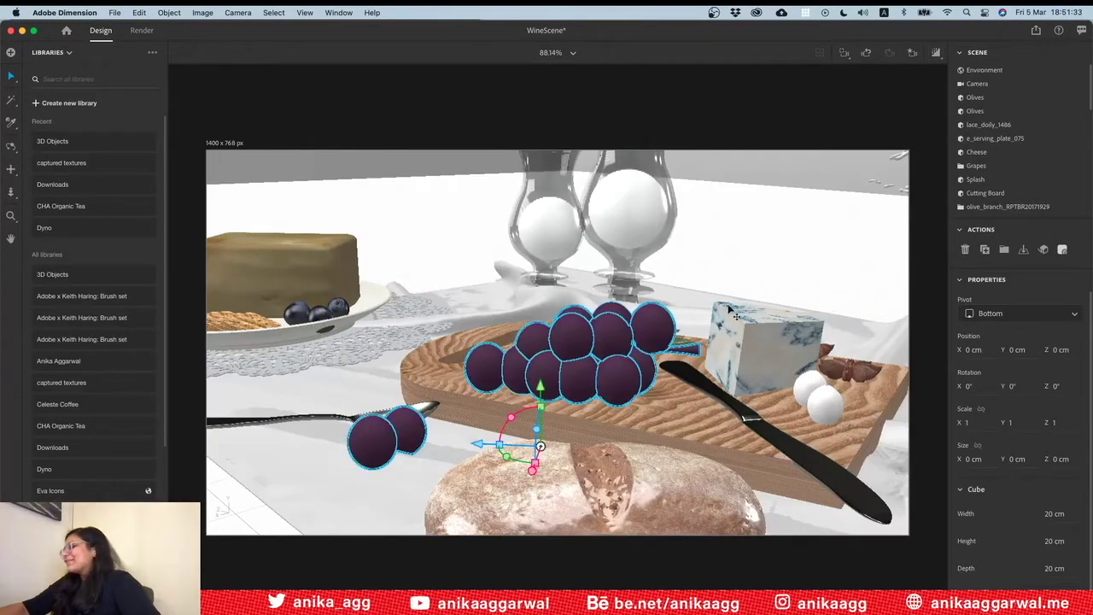
Adjust Sphere 17's Matte base colour to a slightly brighter purple, 4D0838
{"action": "left_click", "coordinate": [1008, 167]}
{"action": "left_click", "coordinate": [1074, 166]}
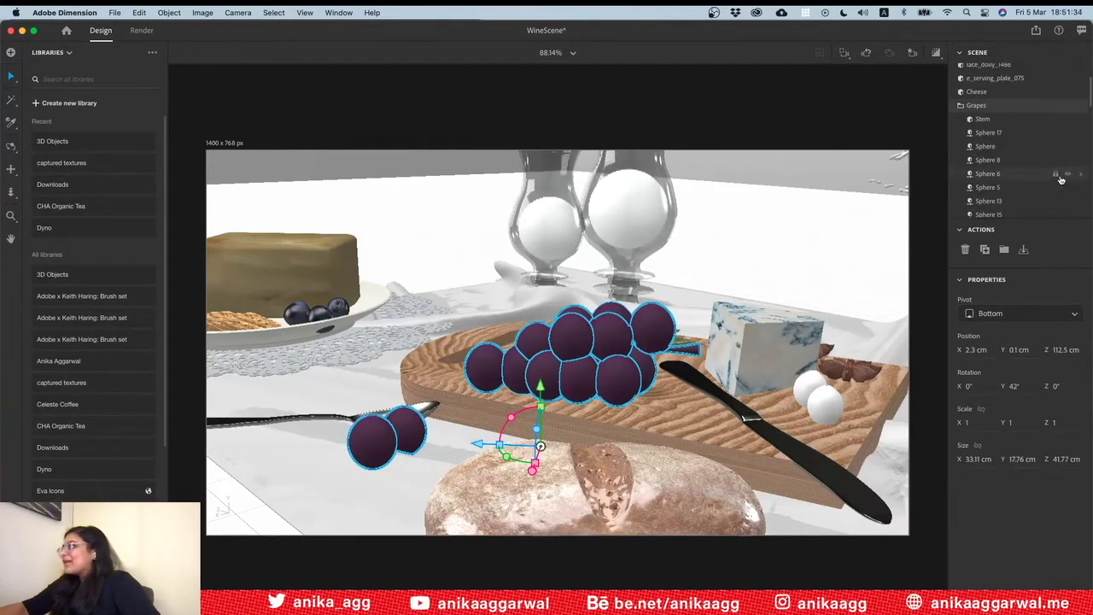
{"action": "left_click", "coordinate": [1079, 135]}
{"action": "left_click", "coordinate": [1074, 303]}
{"action": "left_click", "coordinate": [1076, 303]}
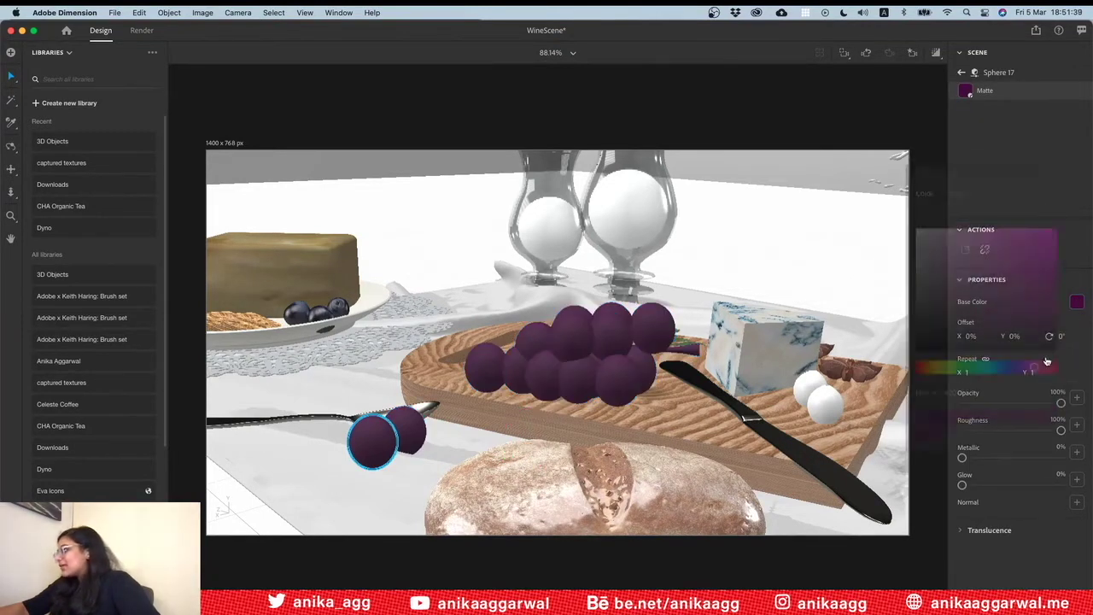
{"action": "left_click_drag", "start_coordinate": [1039, 360], "coordinate": [1039, 362]}
{"action": "left_click_drag", "start_coordinate": [1041, 314], "coordinate": [1041, 307]}
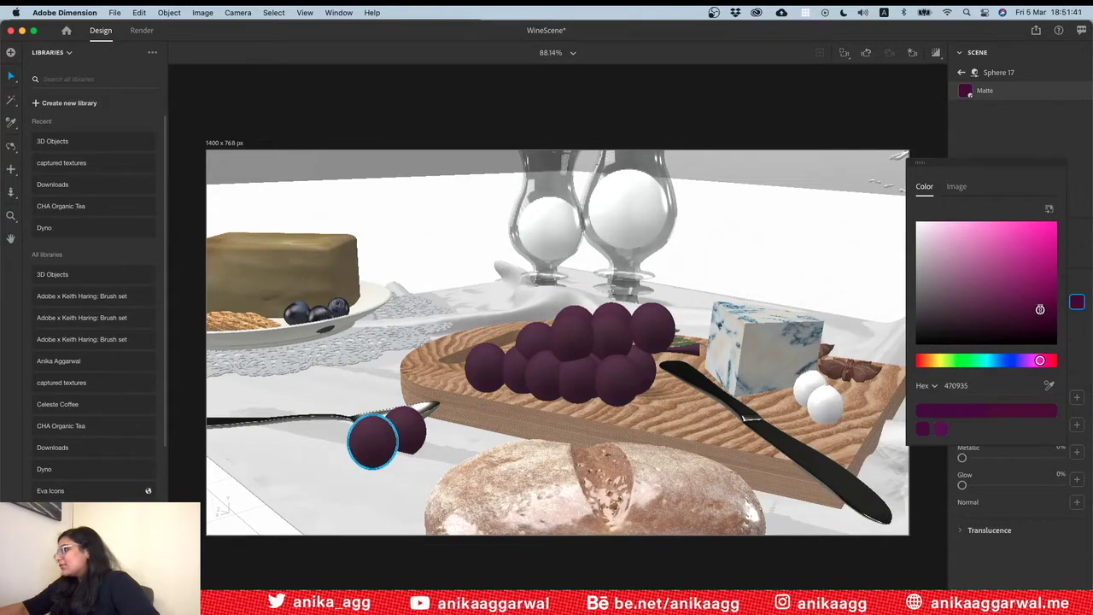
{"action": "left_click", "coordinate": [817, 276]}
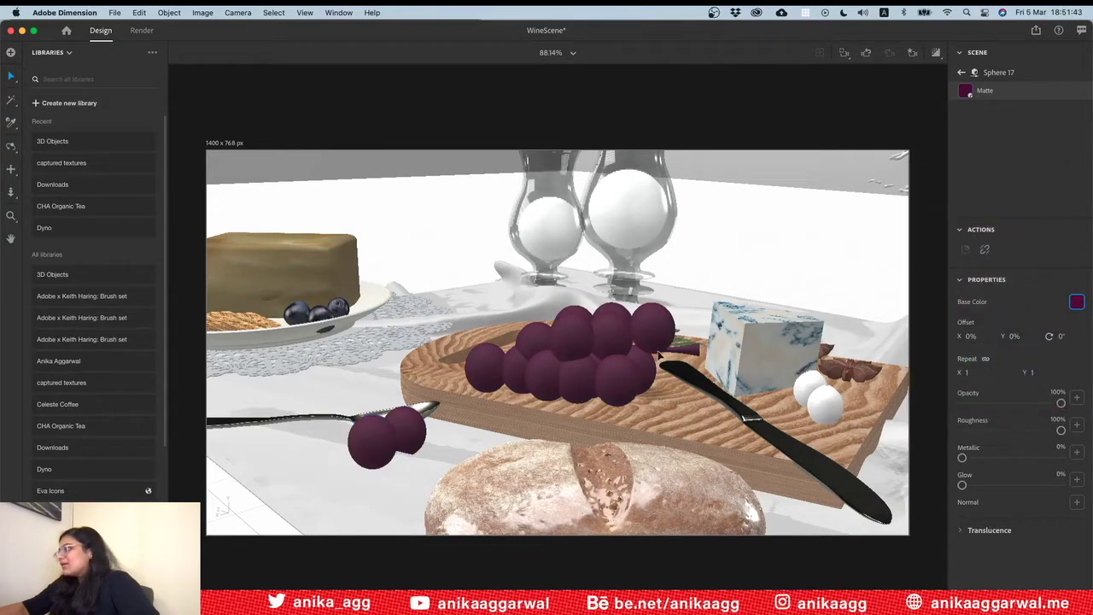
Select the grape Stem and bring up its material settings
{"action": "left_click", "coordinate": [695, 357]}
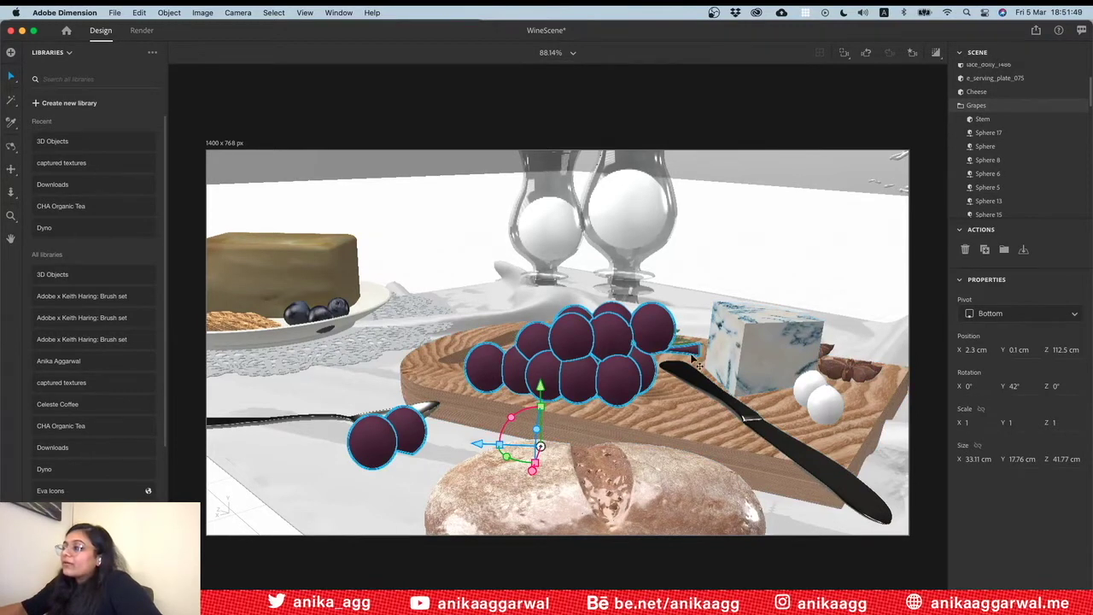
{"action": "left_click", "coordinate": [1038, 120]}
{"action": "left_click", "coordinate": [1072, 119]}
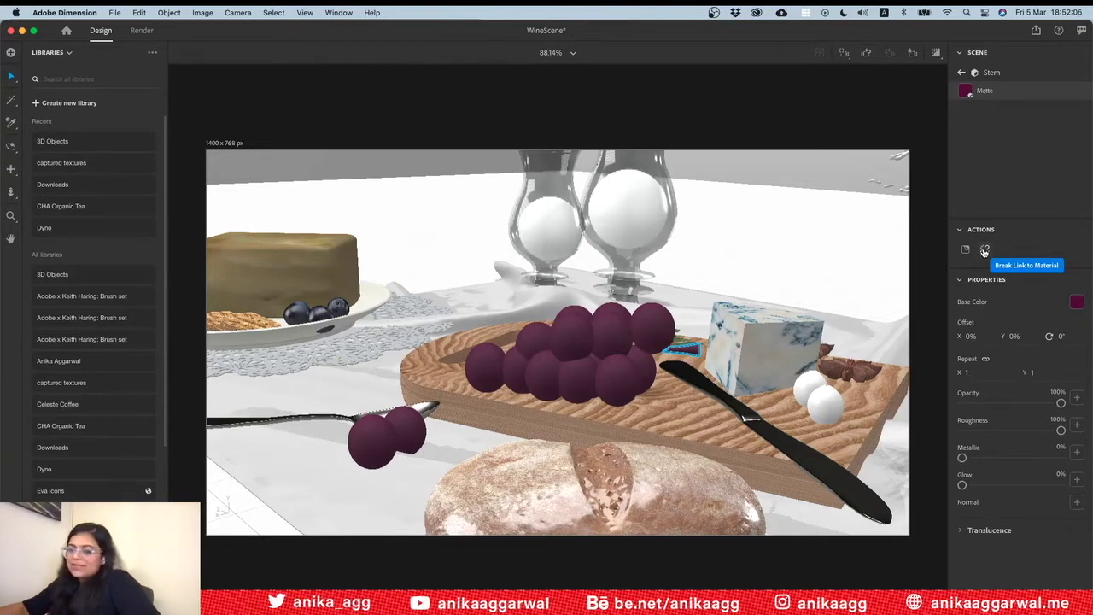
Break the Stem's material link and apply the Starter Assets Metal material to it
{"action": "left_click", "coordinate": [984, 250]}
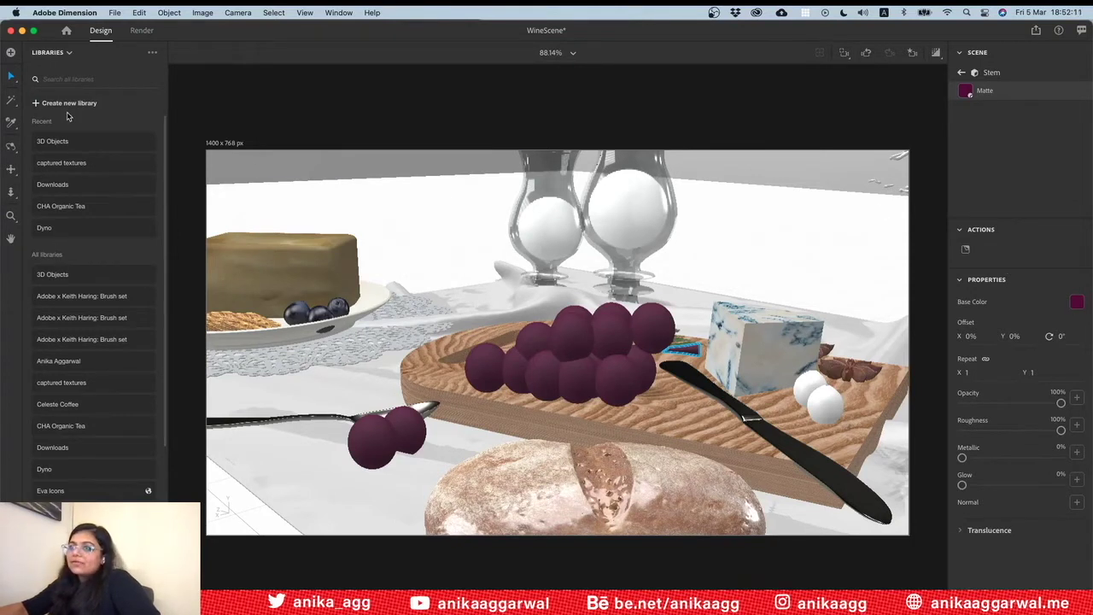
{"action": "left_click", "coordinate": [41, 54]}
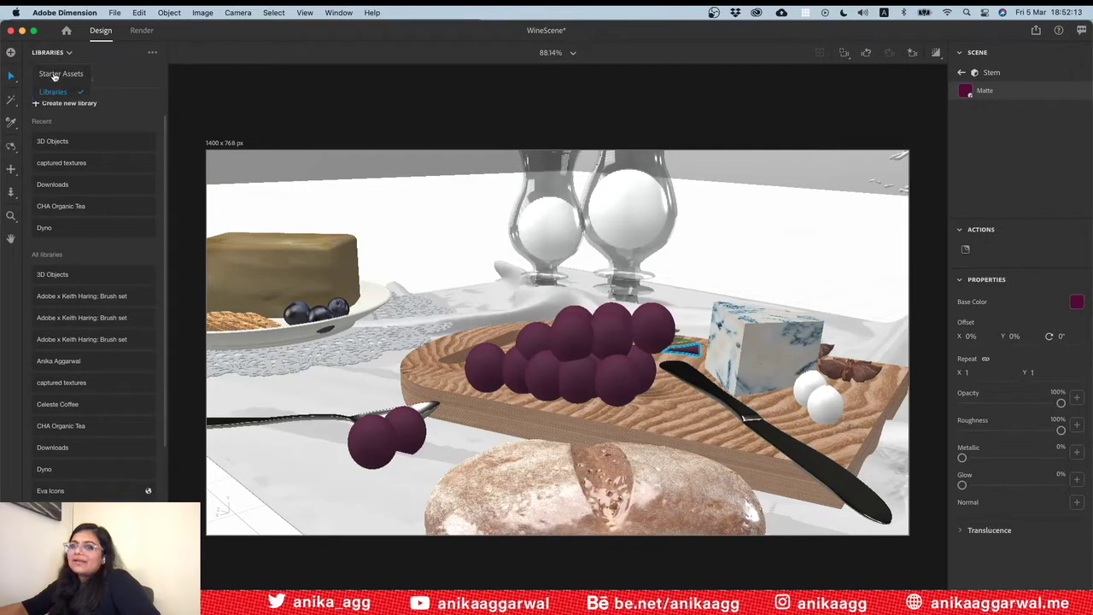
{"action": "left_click", "coordinate": [54, 75]}
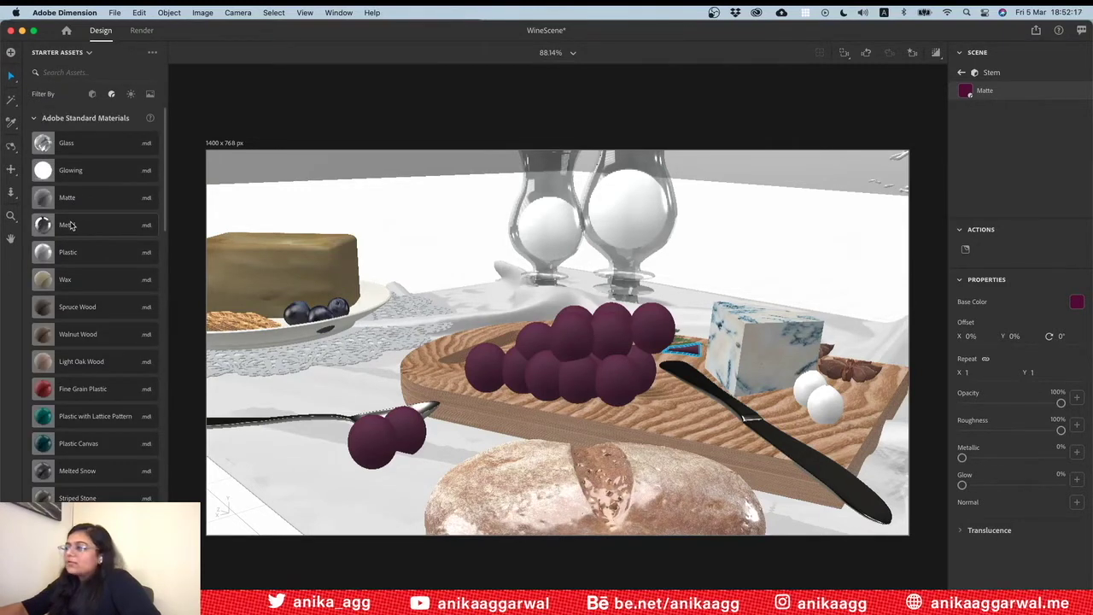
{"action": "left_click_drag", "start_coordinate": [71, 225], "coordinate": [965, 91]}
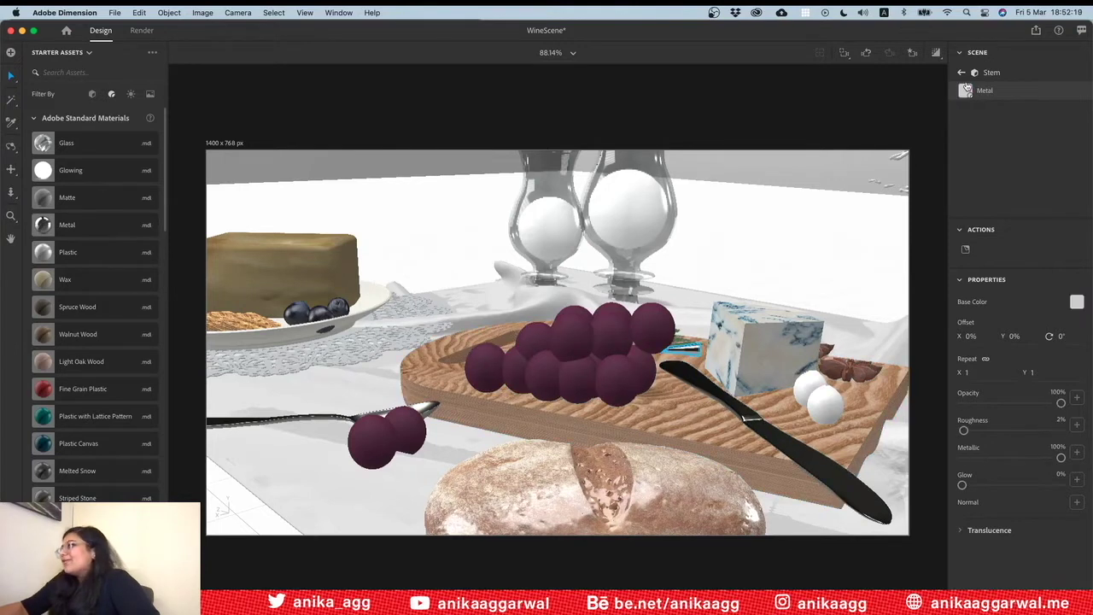
Set the stem's metal base colour to dark grey 303030, save, and show render preview
{"action": "left_click", "coordinate": [1075, 303]}
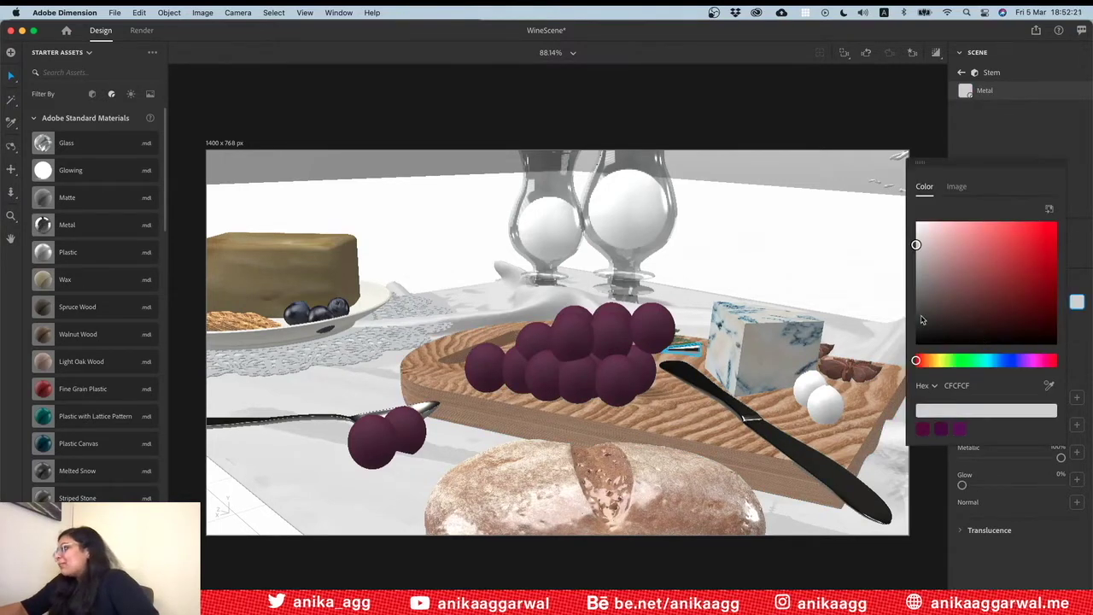
{"action": "left_click", "coordinate": [917, 320]}
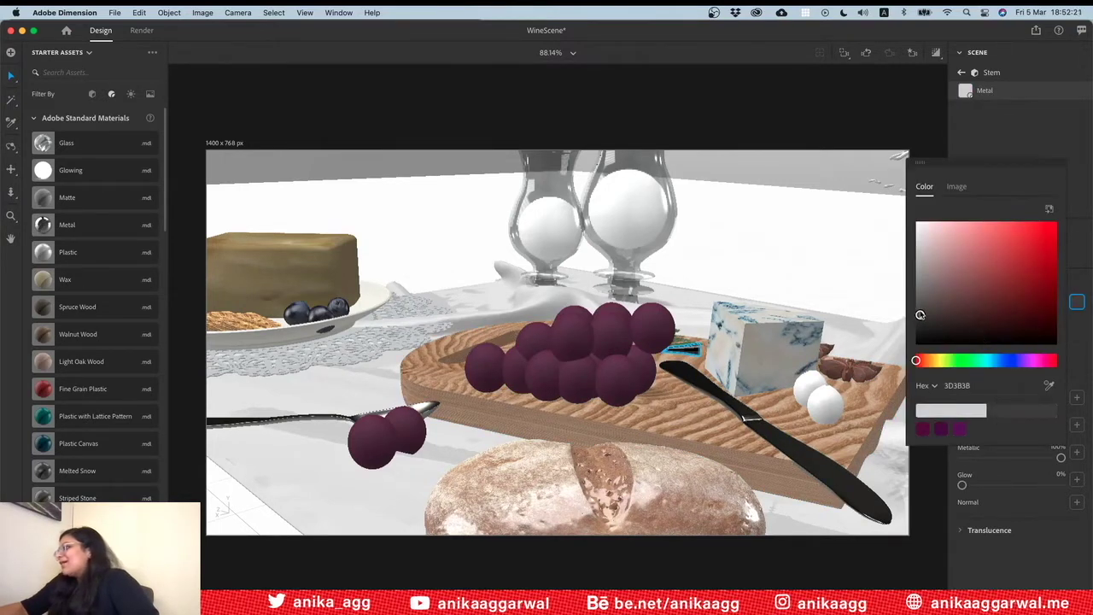
{"action": "left_click", "coordinate": [768, 285]}
{"action": "key", "text": "ctrl+s"}
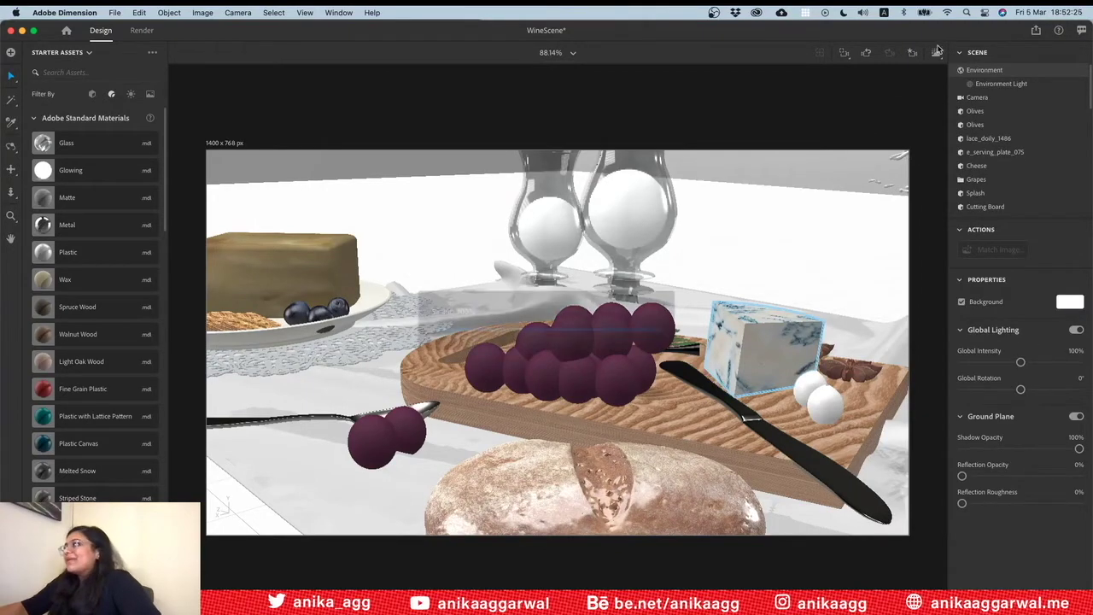
{"action": "left_click", "coordinate": [936, 53]}
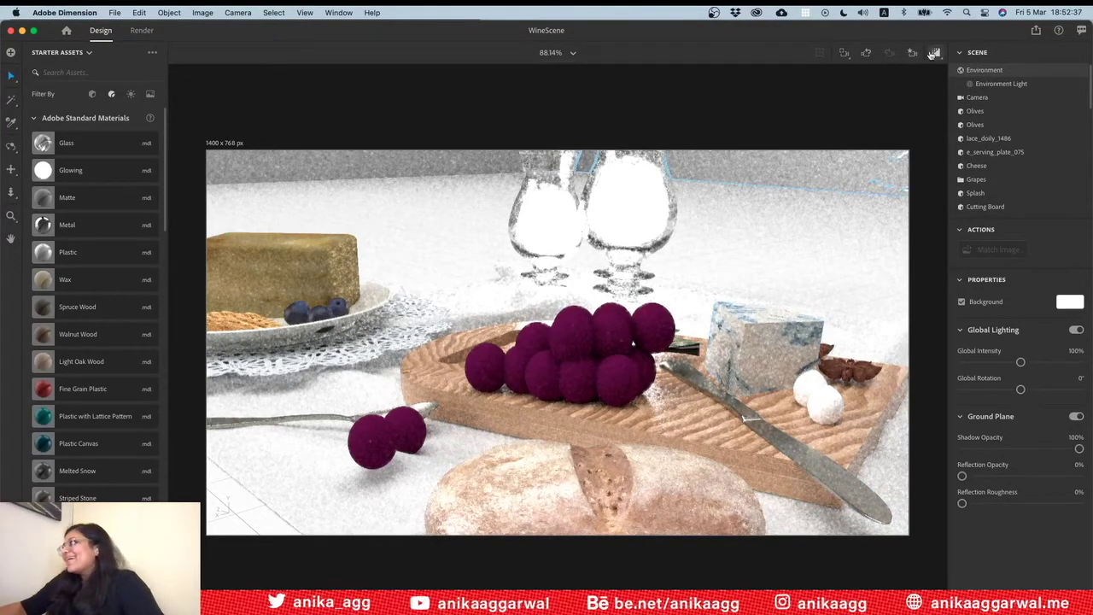
Brighten the grapes' base colour to 6B0A4E and check it in render preview
{"action": "scroll", "coordinate": [811, 297], "scroll_direction": "up", "scroll_amount": 3}
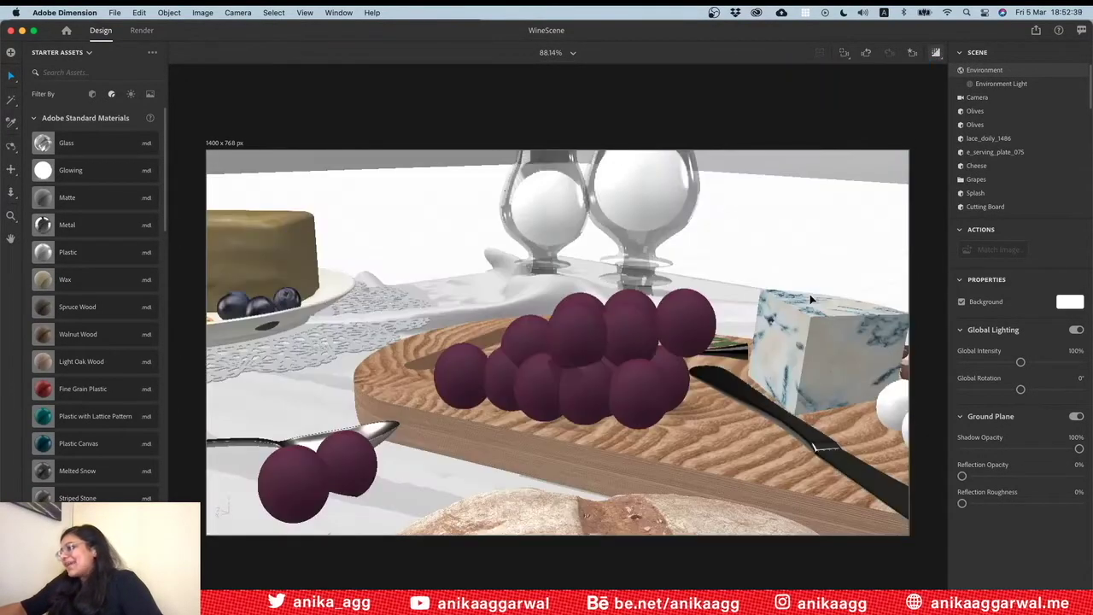
{"action": "scroll", "coordinate": [815, 286], "scroll_direction": "down", "scroll_amount": 1}
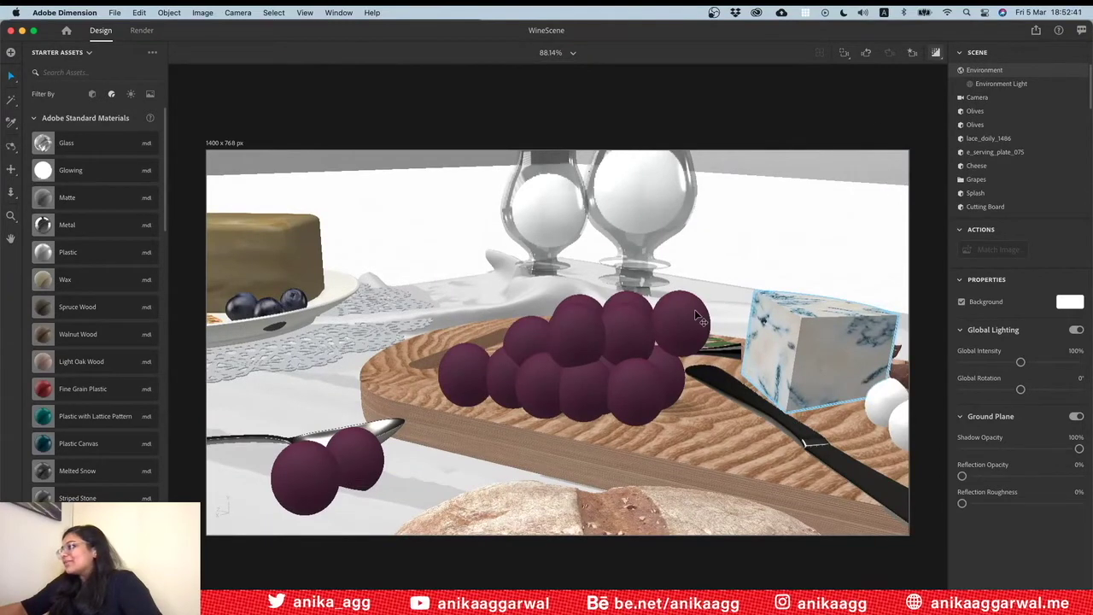
{"action": "left_click", "coordinate": [697, 316]}
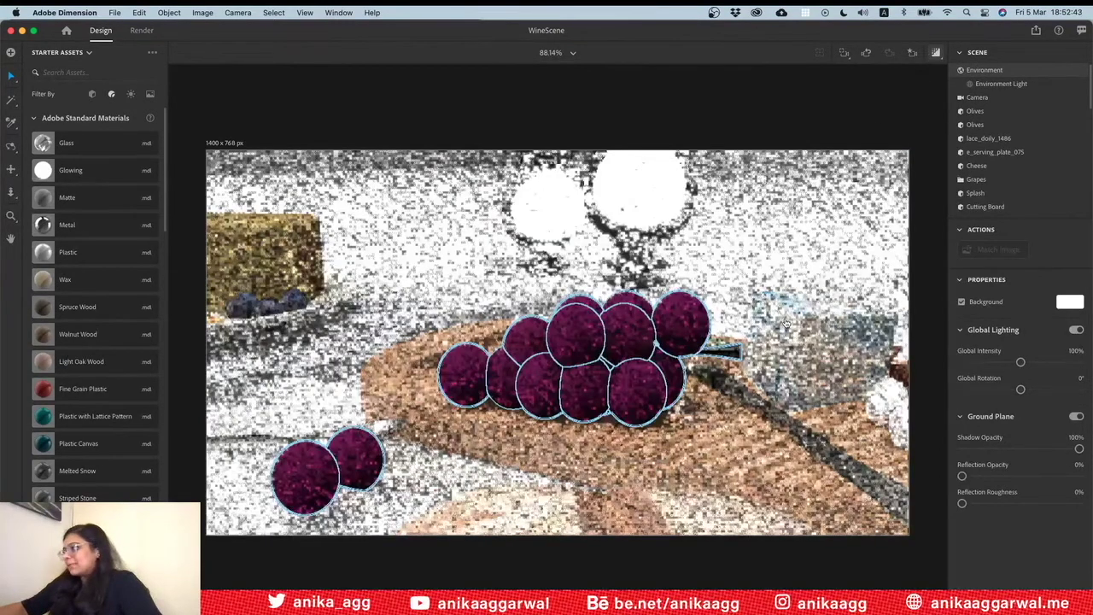
{"action": "left_click", "coordinate": [713, 326]}
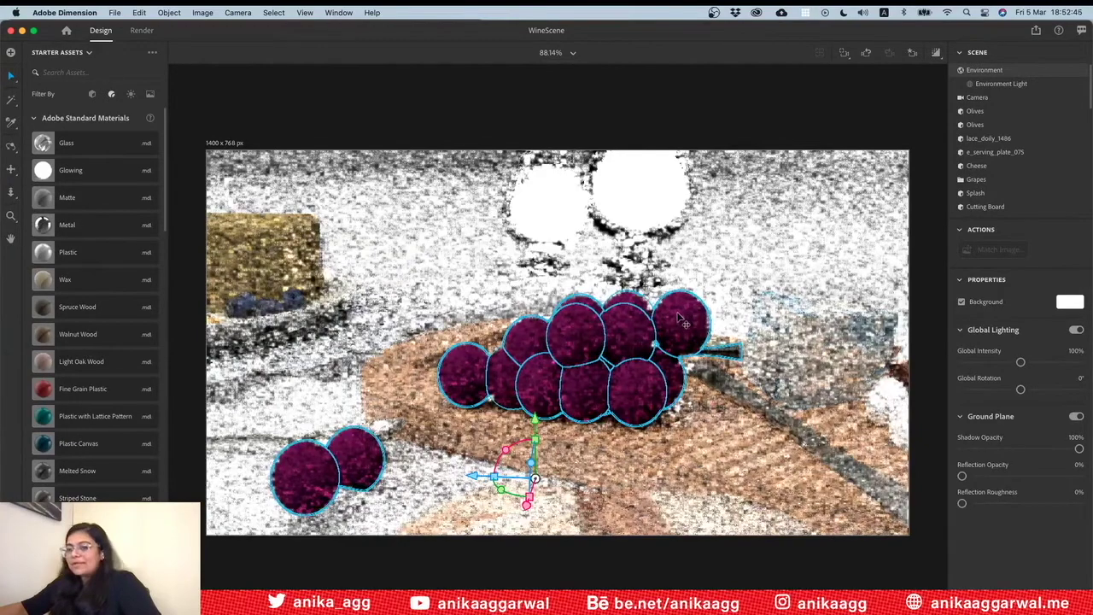
{"action": "left_click", "coordinate": [936, 53]}
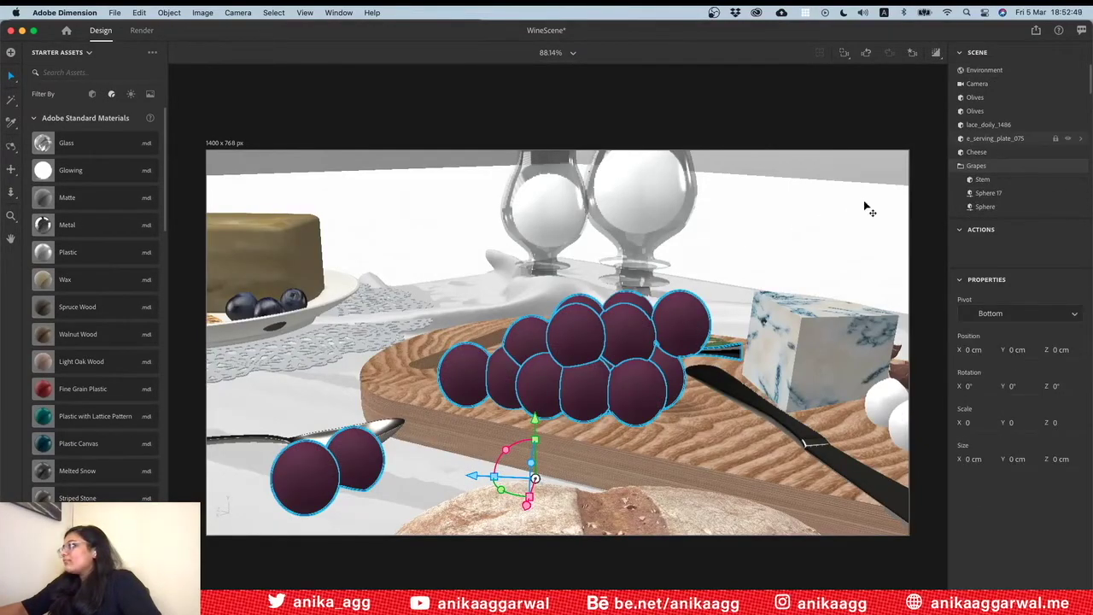
{"action": "key", "text": "Escape"}
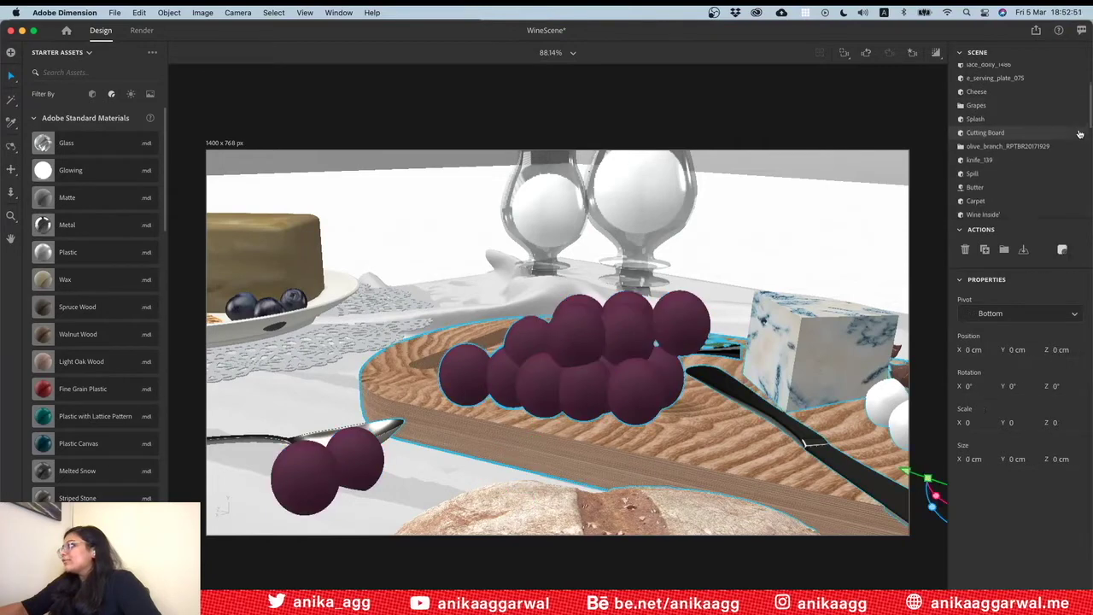
{"action": "mouse_move", "coordinate": [1004, 78]}
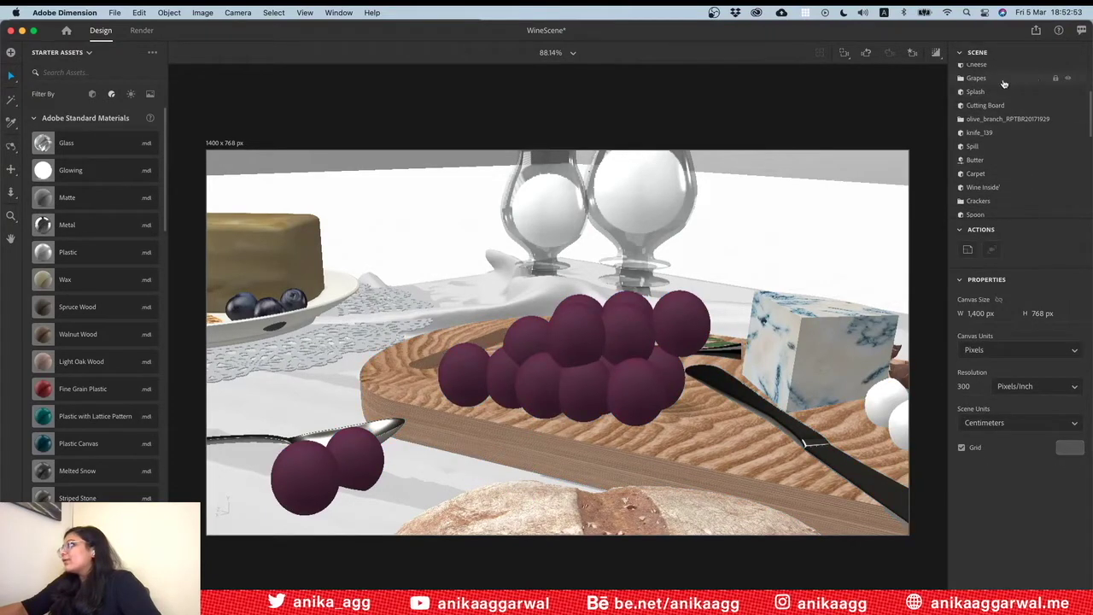
{"action": "left_click", "coordinate": [976, 78]}
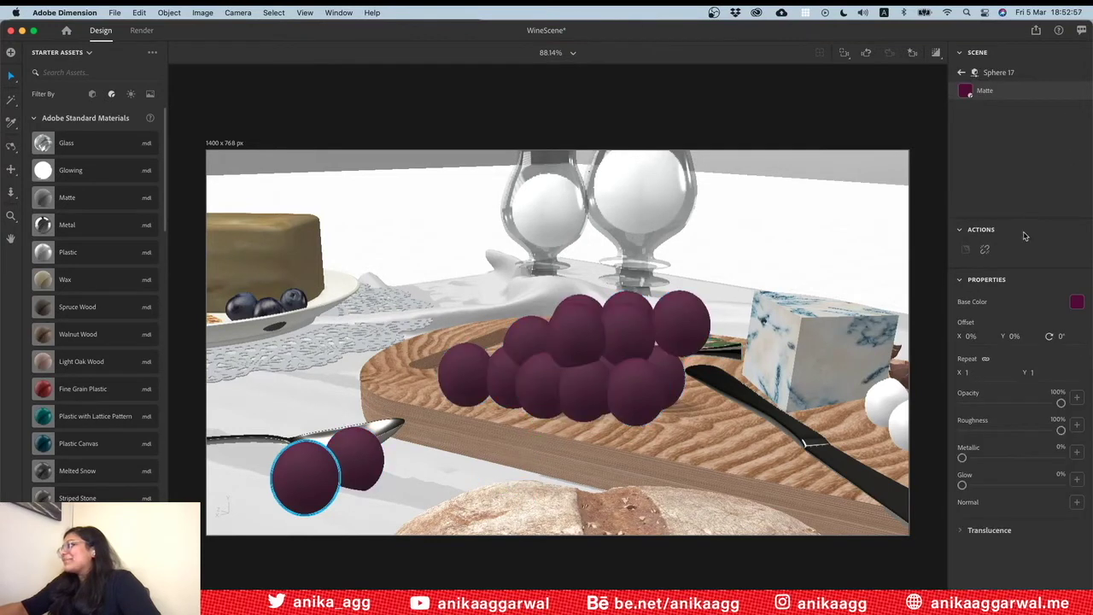
{"action": "left_click", "coordinate": [1075, 303]}
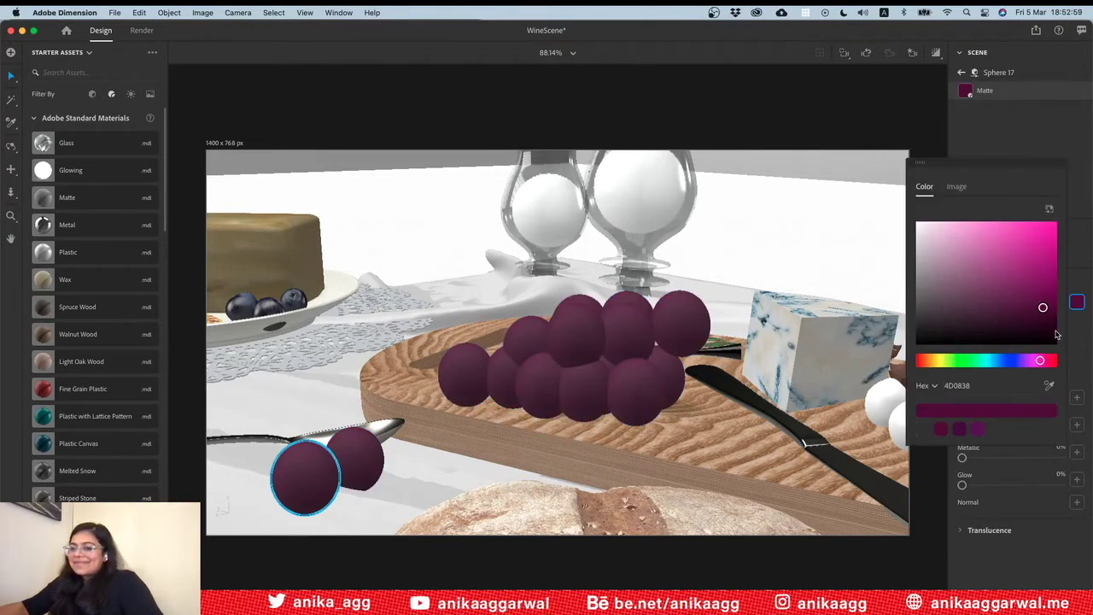
{"action": "left_click", "coordinate": [1044, 295]}
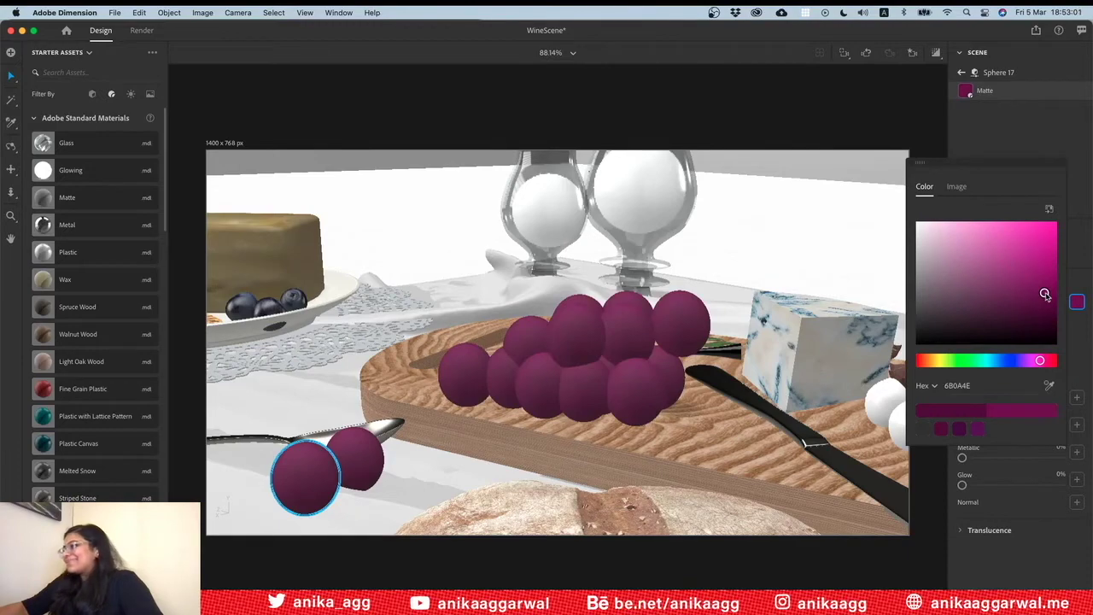
{"action": "left_click", "coordinate": [829, 269]}
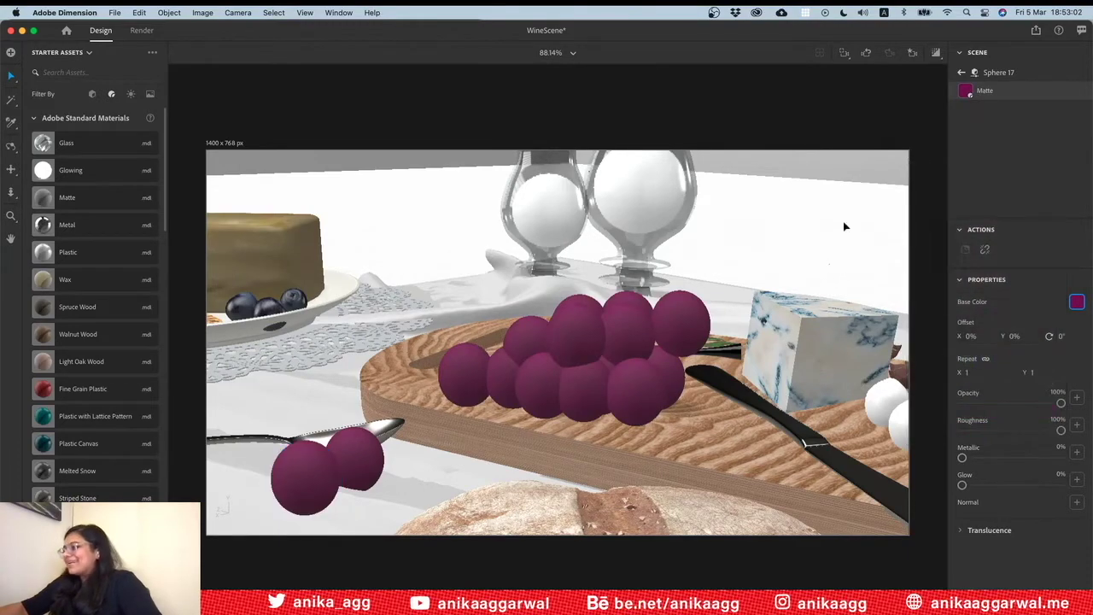
{"action": "left_click", "coordinate": [934, 53]}
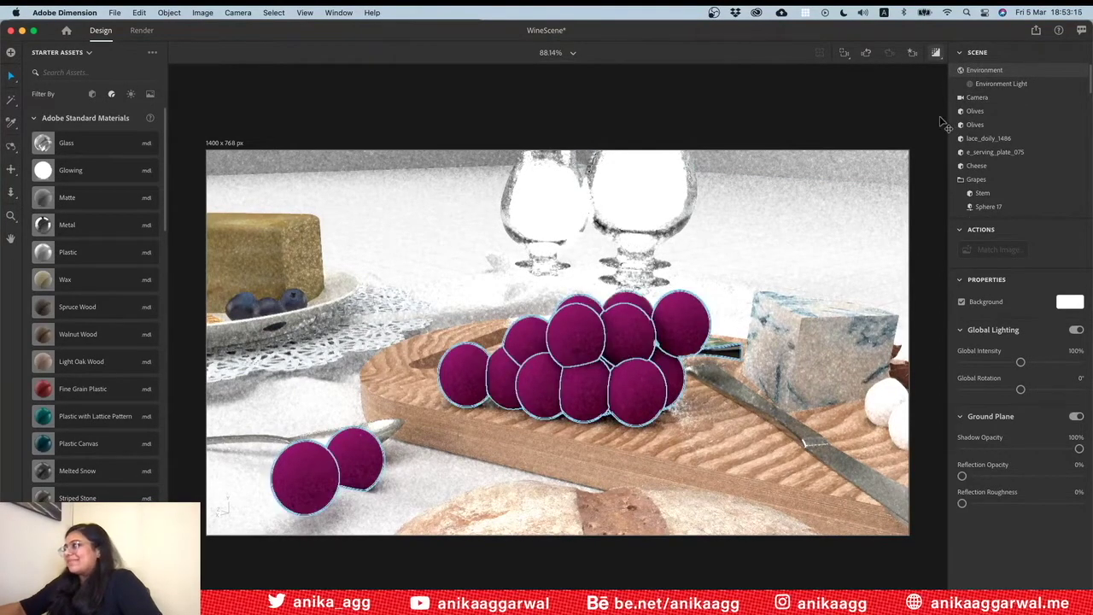
Darken the grape sphere's Matte base colour slightly to 610746, then deselect it
{"action": "left_click", "coordinate": [642, 384]}
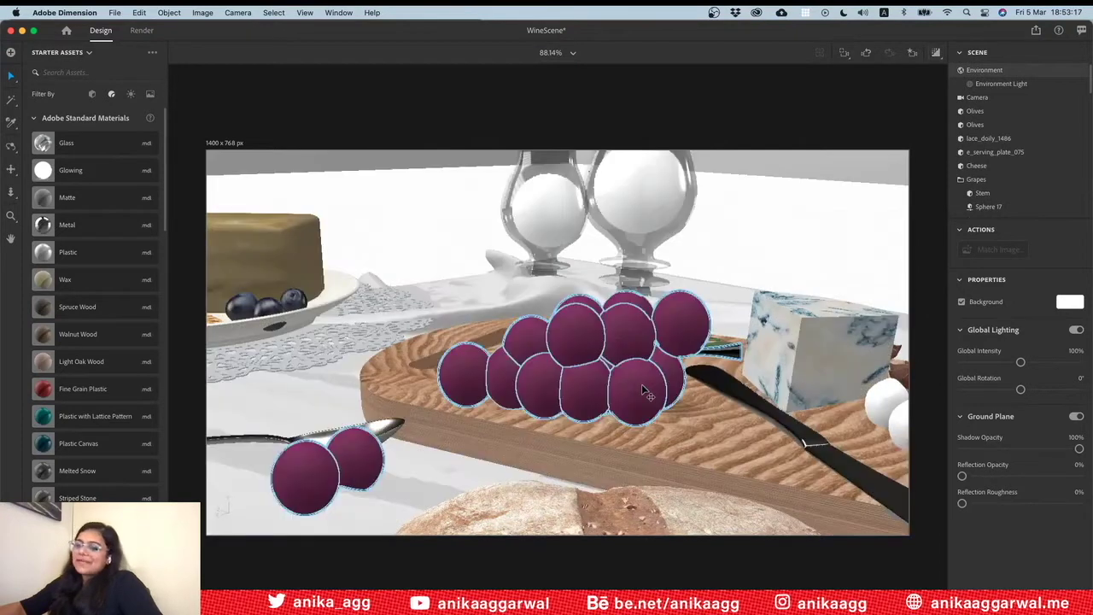
{"action": "left_click", "coordinate": [1062, 171]}
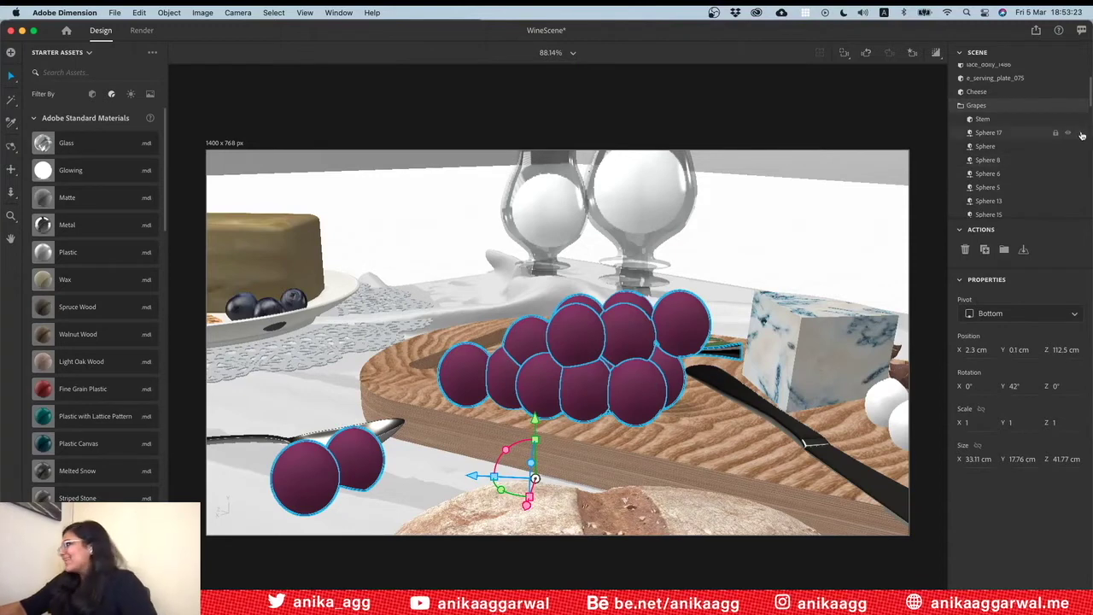
{"action": "left_click", "coordinate": [1081, 135]}
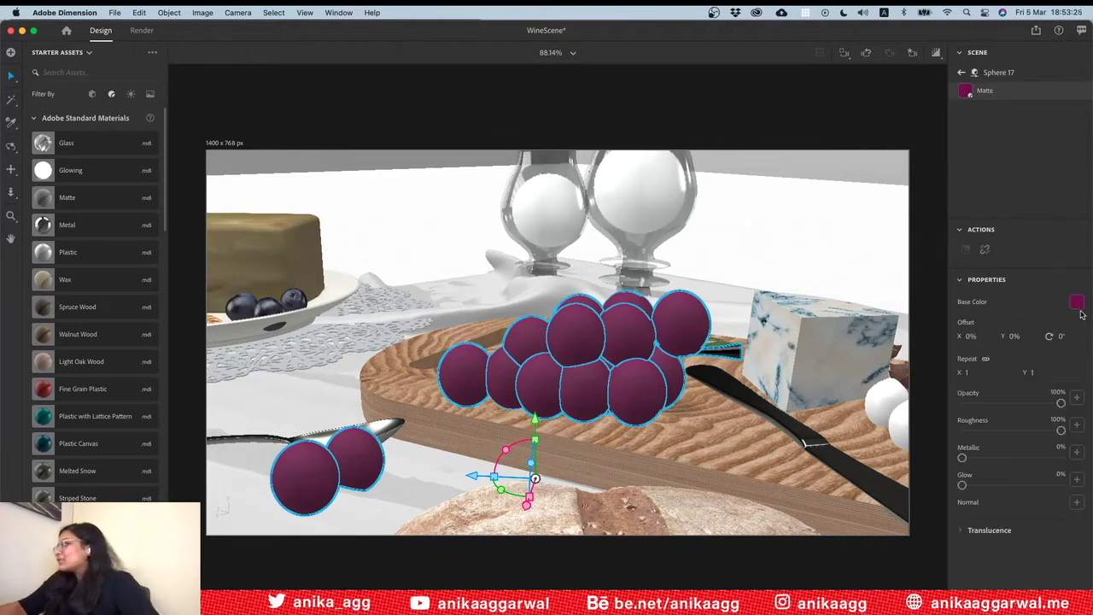
{"action": "left_click", "coordinate": [1078, 306]}
{"action": "left_click", "coordinate": [1075, 302]}
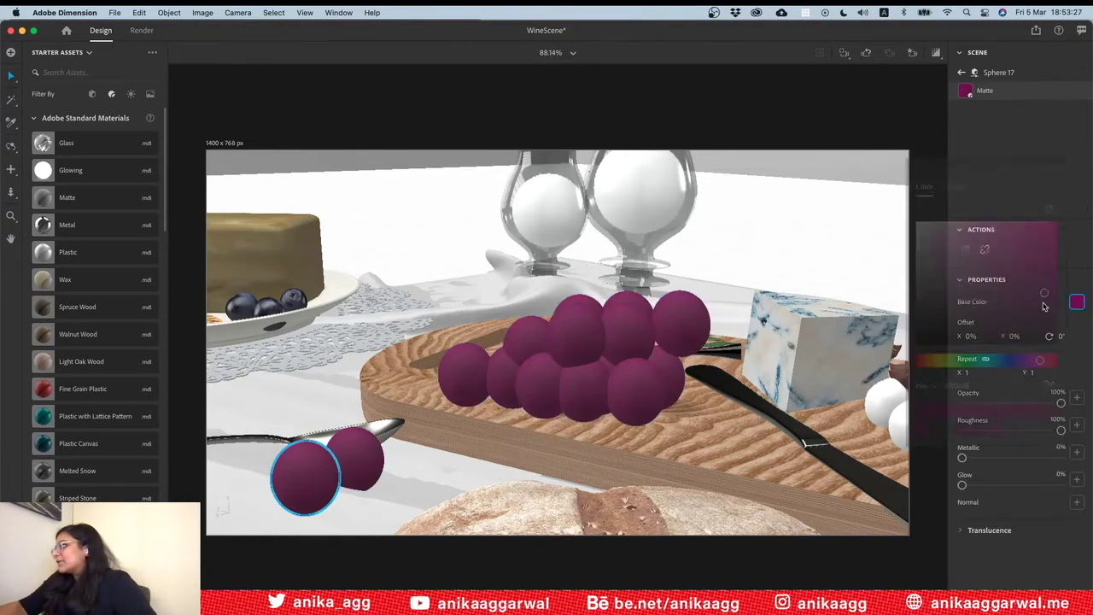
{"action": "left_click", "coordinate": [1077, 303]}
{"action": "left_click_drag", "start_coordinate": [1049, 308], "coordinate": [1047, 298]}
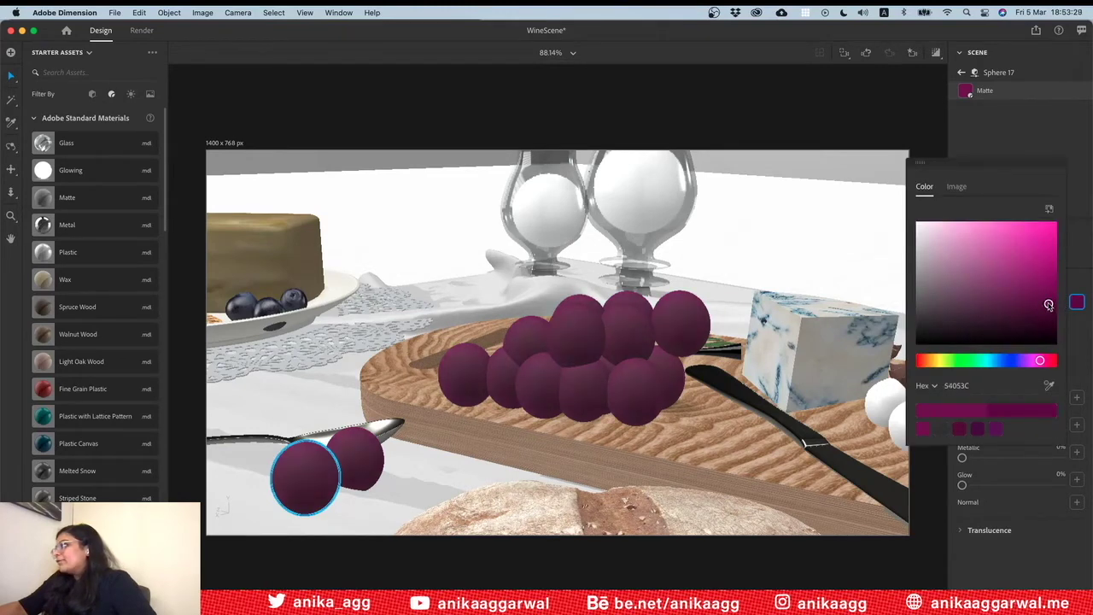
{"action": "left_click", "coordinate": [1037, 139]}
{"action": "left_click", "coordinate": [962, 72]}
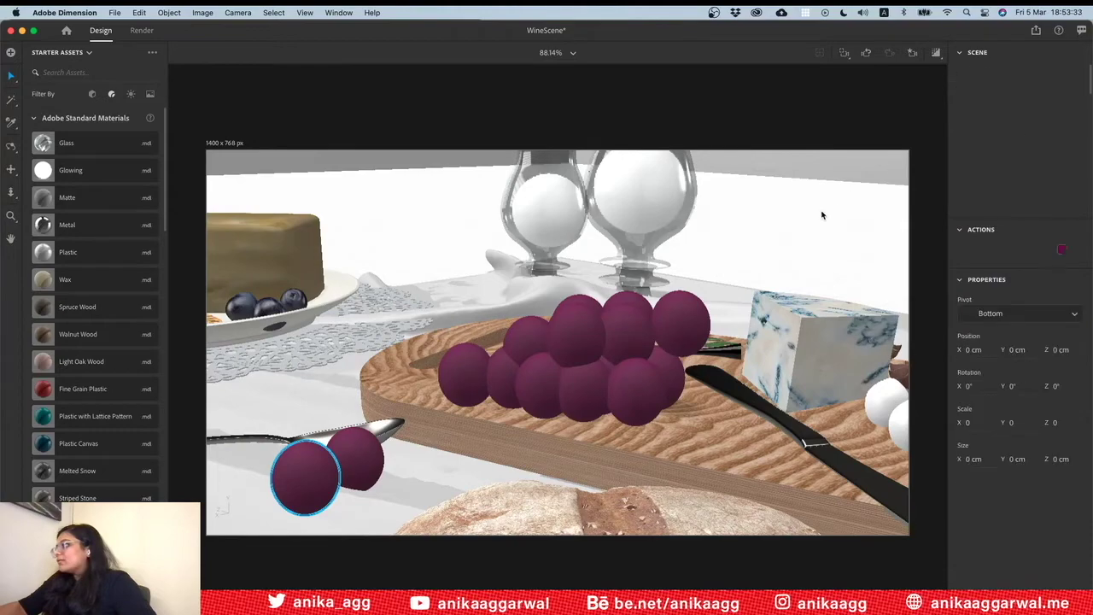
{"action": "left_click", "coordinate": [820, 210]}
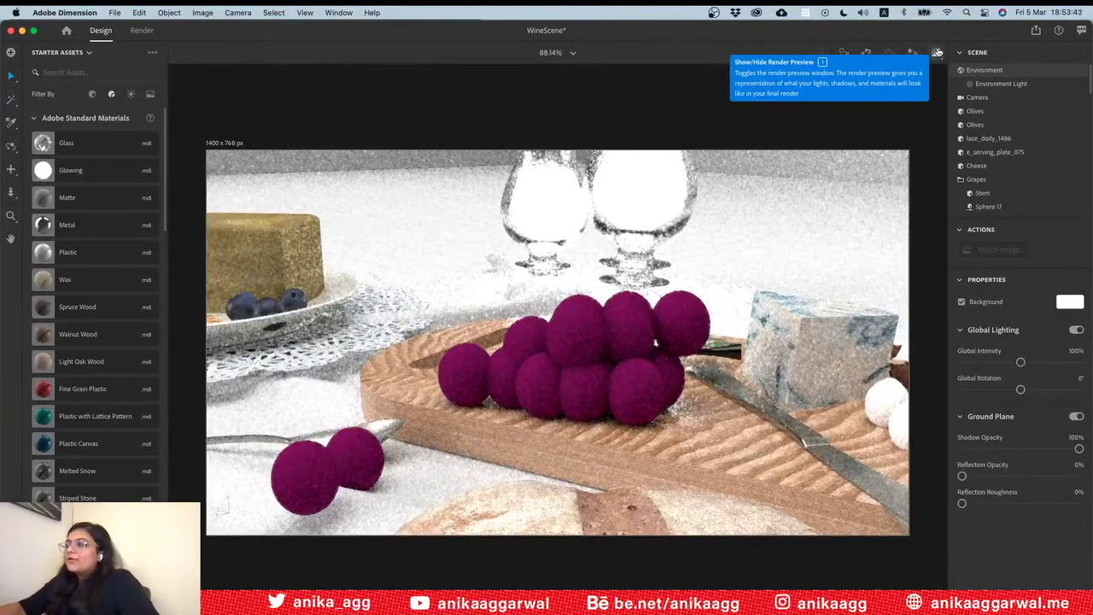
Turn off render preview and save the WineScene file
{"action": "left_click", "coordinate": [937, 53]}
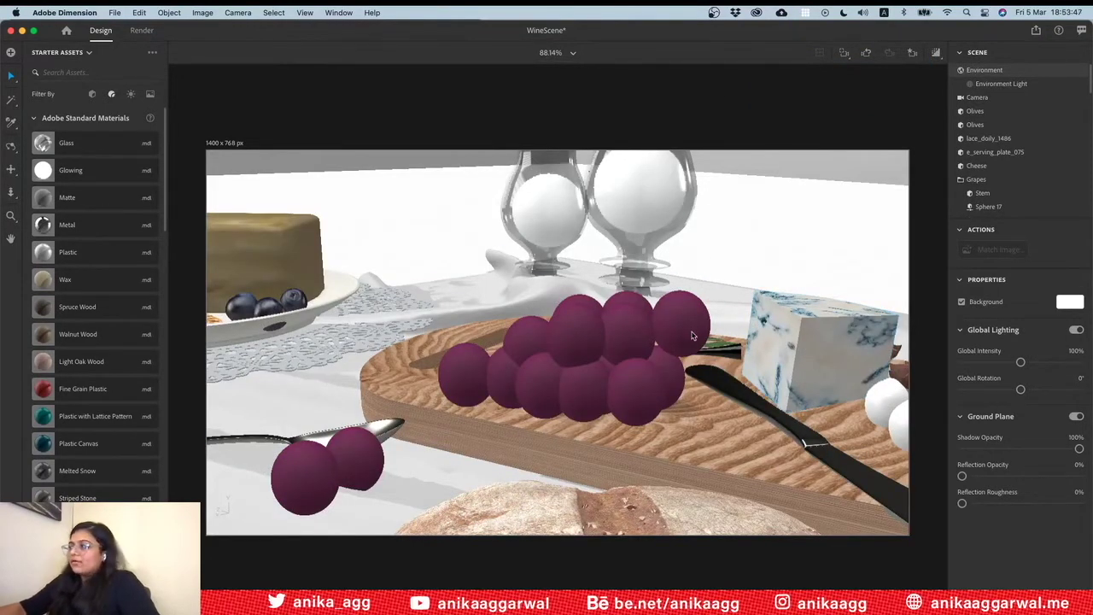
{"action": "key", "text": "super+s"}
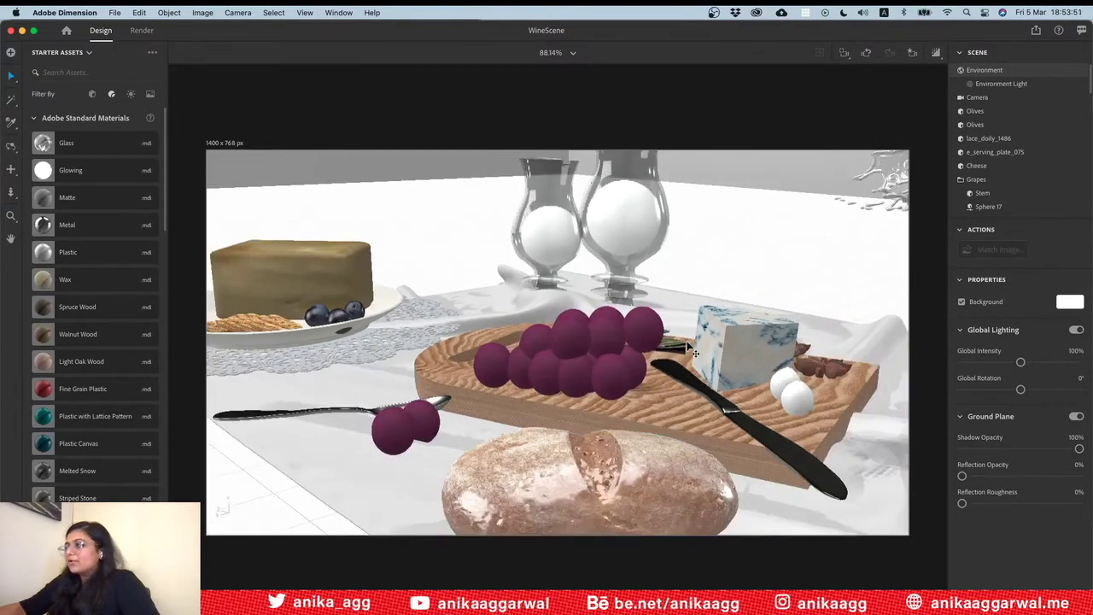
{"action": "scroll", "coordinate": [693, 350], "scroll_direction": "down", "scroll_amount": 5}
{"action": "scroll", "coordinate": [693, 350], "scroll_direction": "down", "scroll_amount": 5}
Orbit in close on the cutting board, select a white olive, and bring up the bread texture folder
{"action": "mouse_move", "coordinate": [696, 472]}
{"action": "left_mouse_down"}
{"action": "mouse_move", "coordinate": [498, 442]}
{"action": "mouse_move", "coordinate": [500, 471]}
{"action": "left_mouse_up"}
{"action": "key", "text": "v"}
{"action": "left_click", "coordinate": [631, 294]}
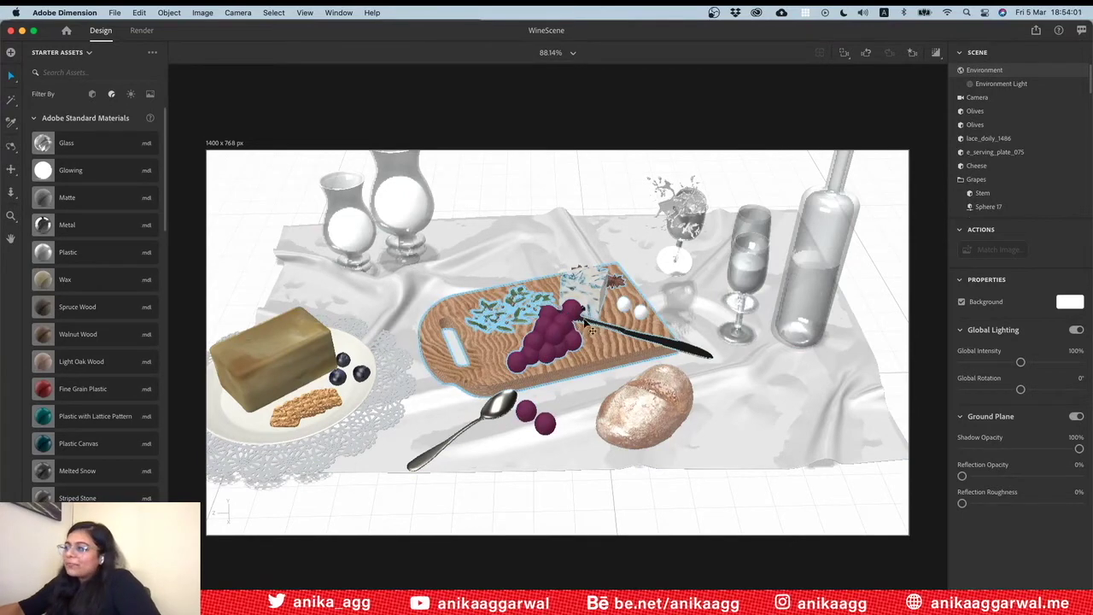
{"action": "left_click", "coordinate": [629, 313]}
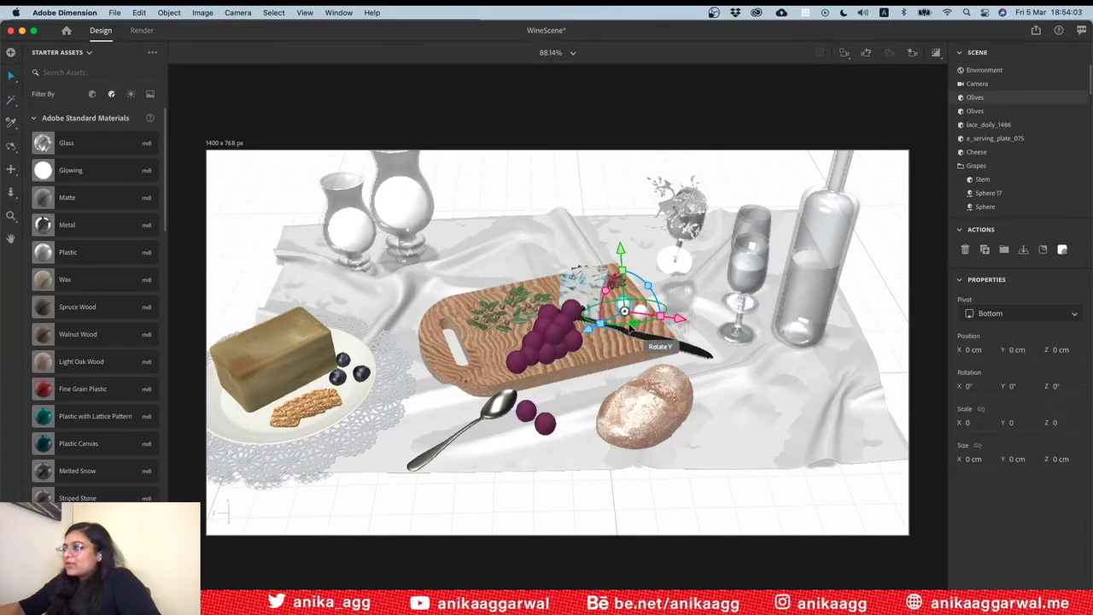
{"action": "scroll", "coordinate": [629, 327], "scroll_direction": "up", "scroll_amount": 10}
{"action": "left_click_drag", "start_coordinate": [483, 333], "coordinate": [554, 327]}
{"action": "left_click", "coordinate": [524, 323]}
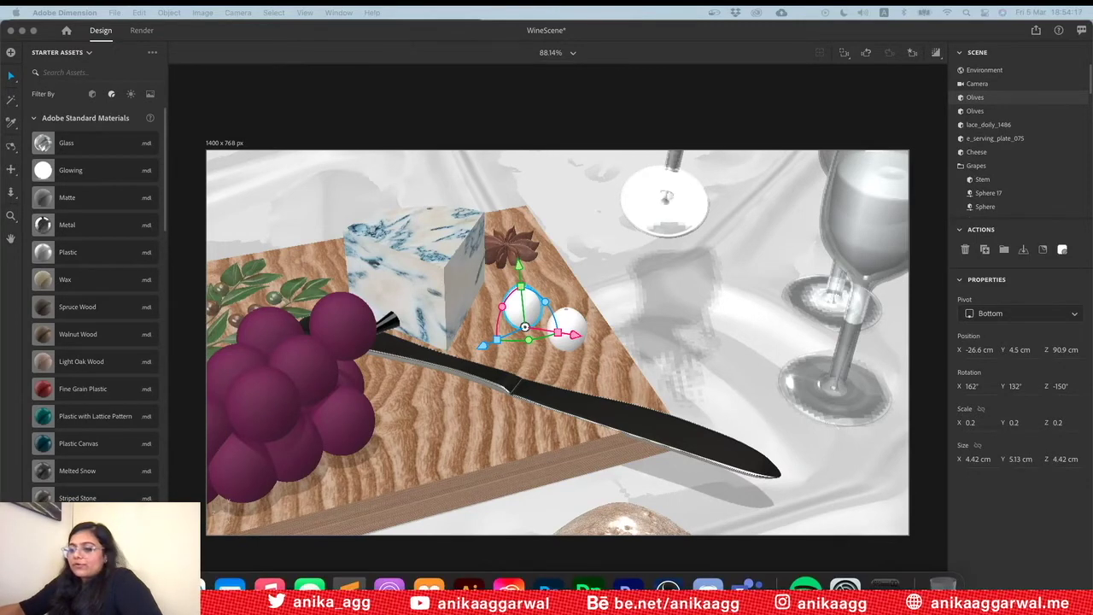
{"action": "left_click", "coordinate": [213, 585]}
Quick Look through the 3DBread003 ambient occlusion, colour and normal texture JPGs
{"action": "left_click", "coordinate": [195, 89]}
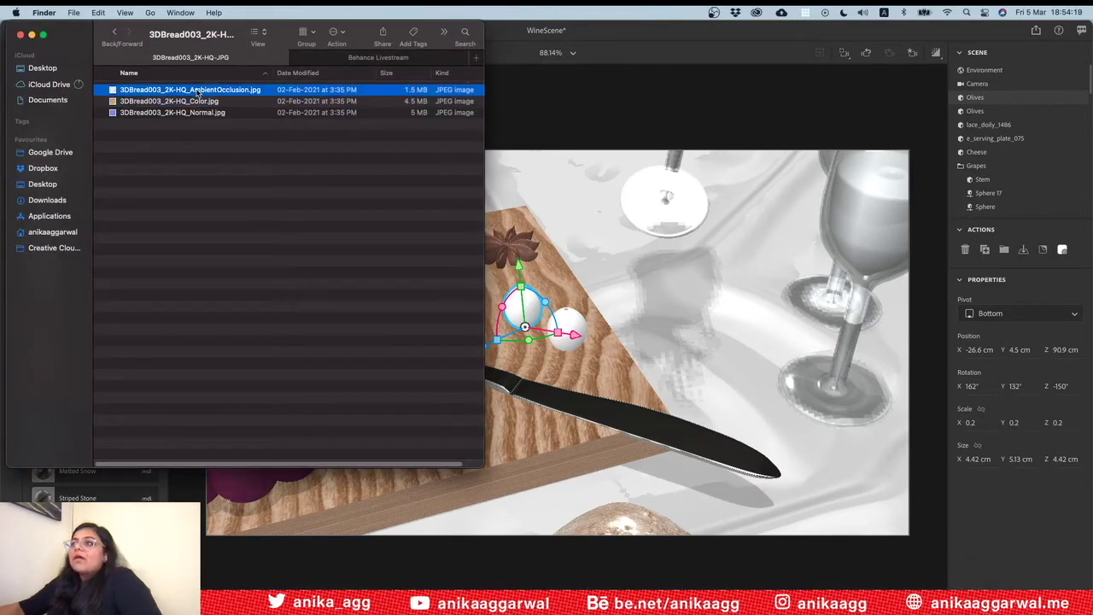
{"action": "key", "text": "space"}
{"action": "key", "text": "Down"}
{"action": "key", "text": "Up"}
{"action": "key", "text": "Up"}
{"action": "key", "text": "space"}
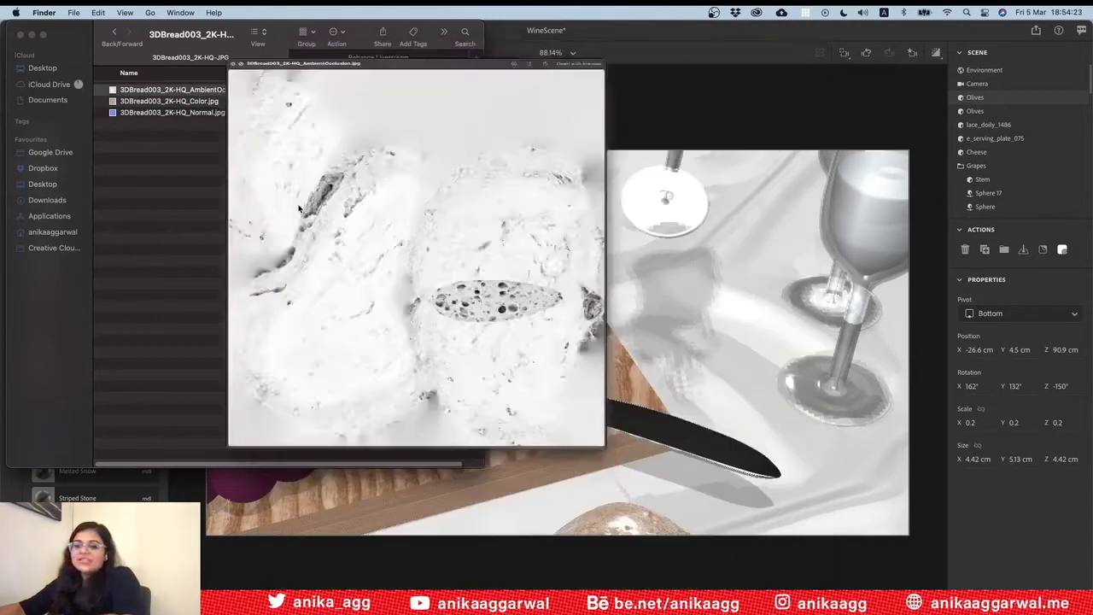
Back in Dimension, select the cheese block and show its material list
{"action": "left_click", "coordinate": [644, 120]}
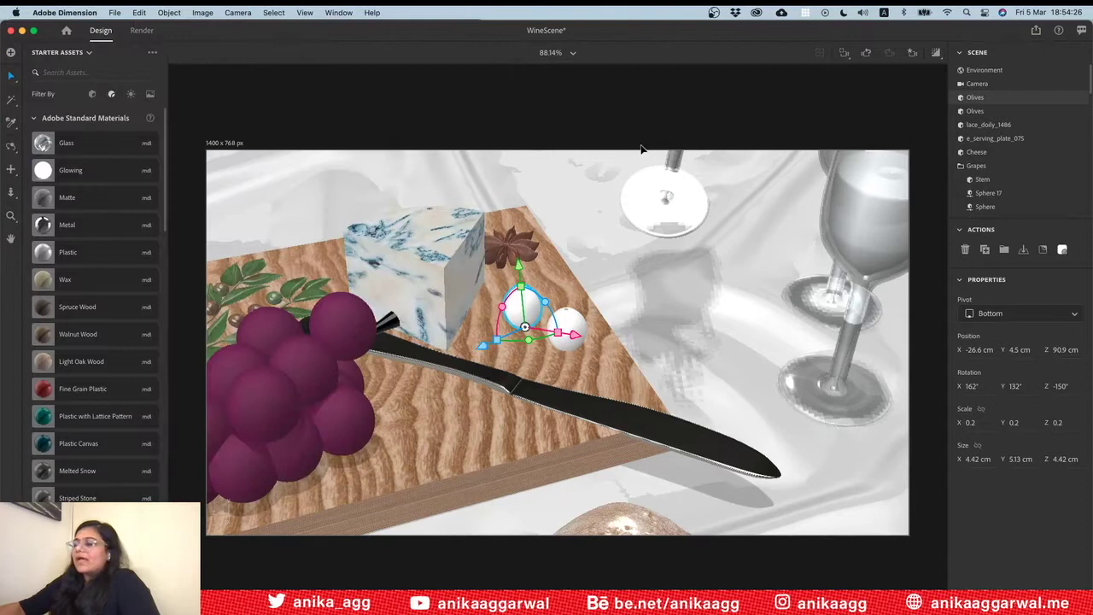
{"action": "left_click", "coordinate": [391, 288]}
{"action": "scroll", "coordinate": [1073, 123], "scroll_direction": "down", "scroll_amount": 2}
{"action": "mouse_move", "coordinate": [1015, 105]}
{"action": "left_click", "coordinate": [1082, 106]}
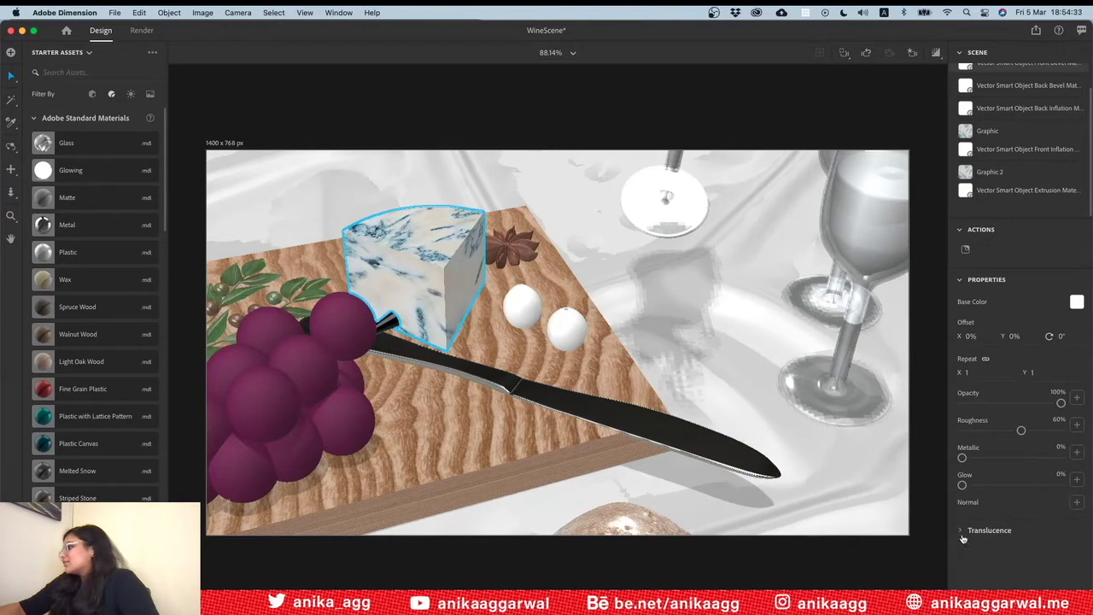
Leave the cheese's materials, orbit to a low frontal view of the whole table, and select the olives
{"action": "scroll", "coordinate": [981, 118], "scroll_direction": "up", "scroll_amount": 2}
{"action": "left_click", "coordinate": [960, 73]}
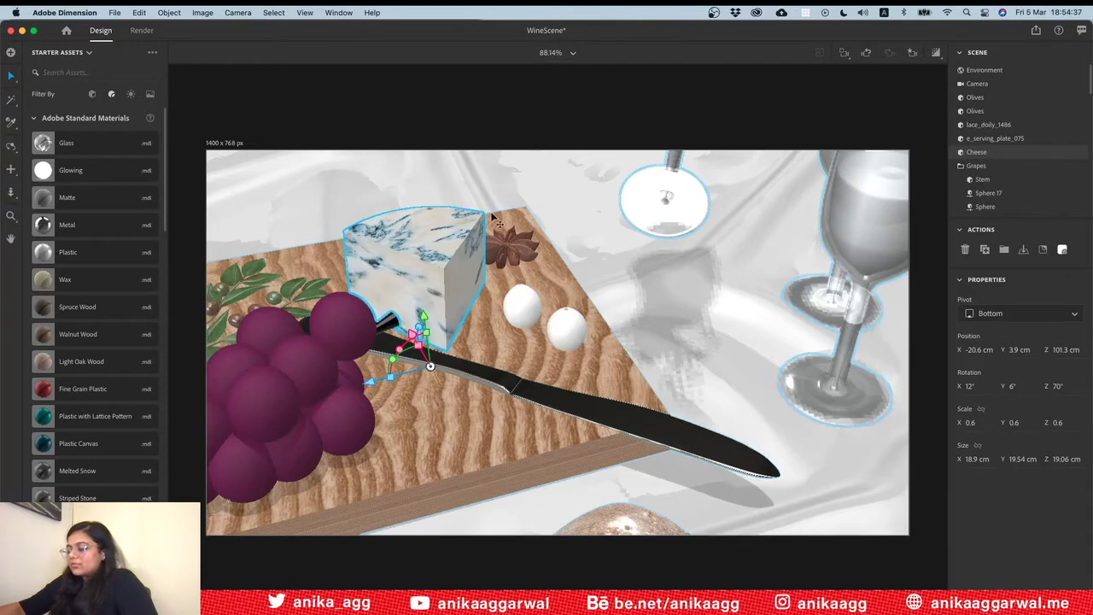
{"action": "middle_click_drag", "start_coordinate": [475, 152], "coordinate": [497, 256]}
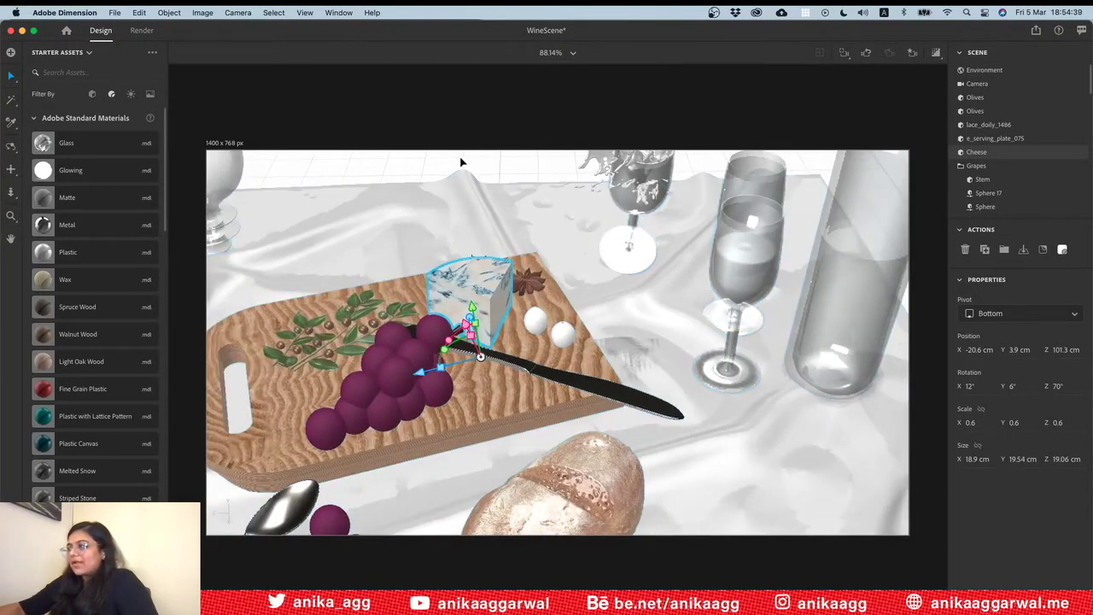
{"action": "left_click", "coordinate": [426, 164]}
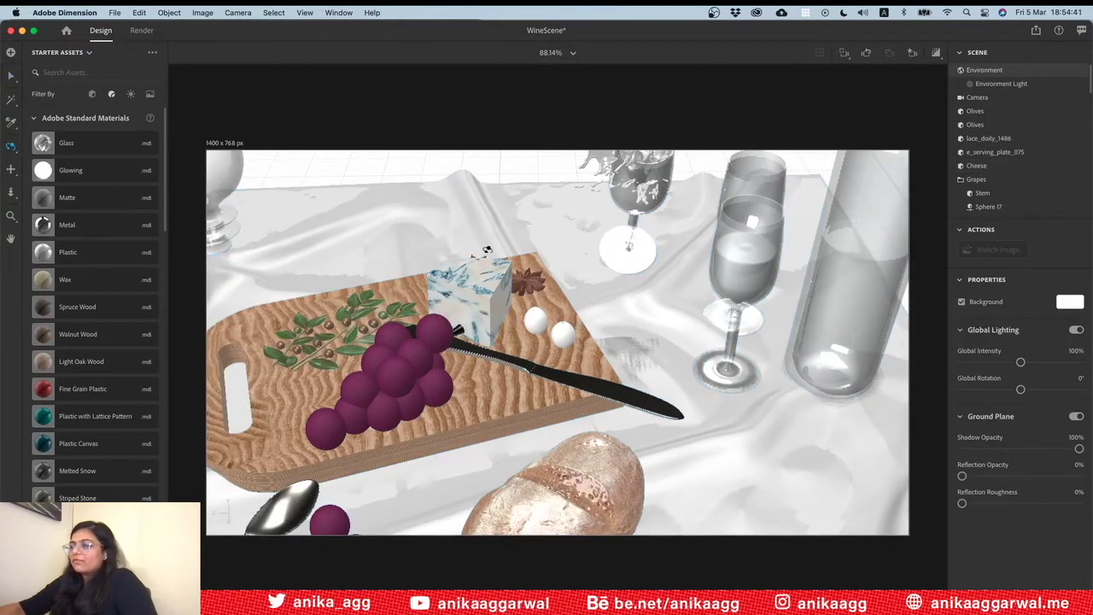
{"action": "middle_click_drag", "start_coordinate": [460, 209], "coordinate": [482, 211]}
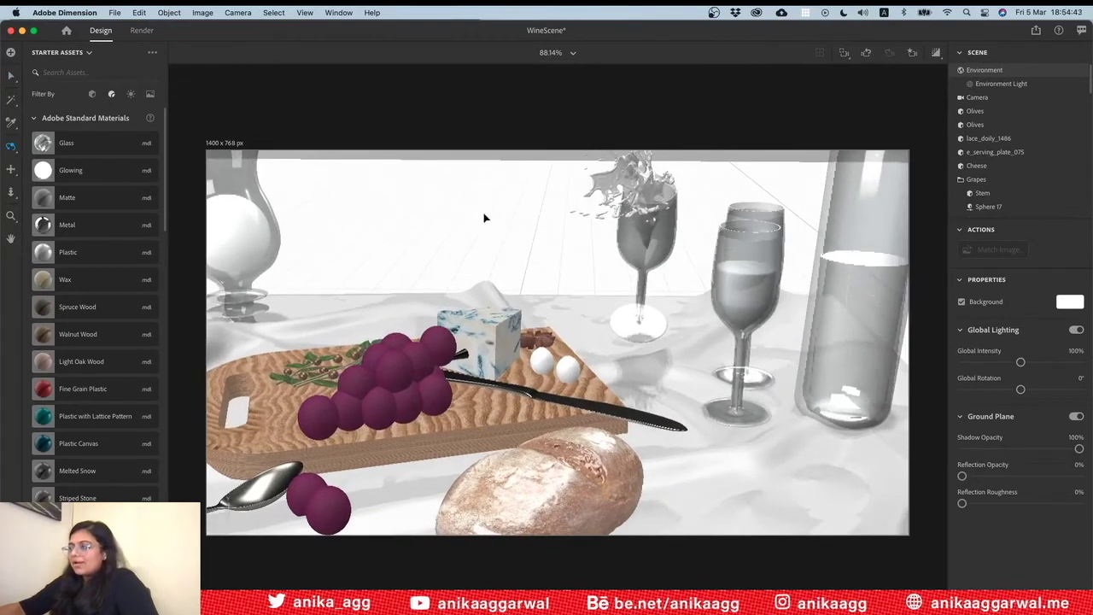
{"action": "left_click", "coordinate": [547, 359]}
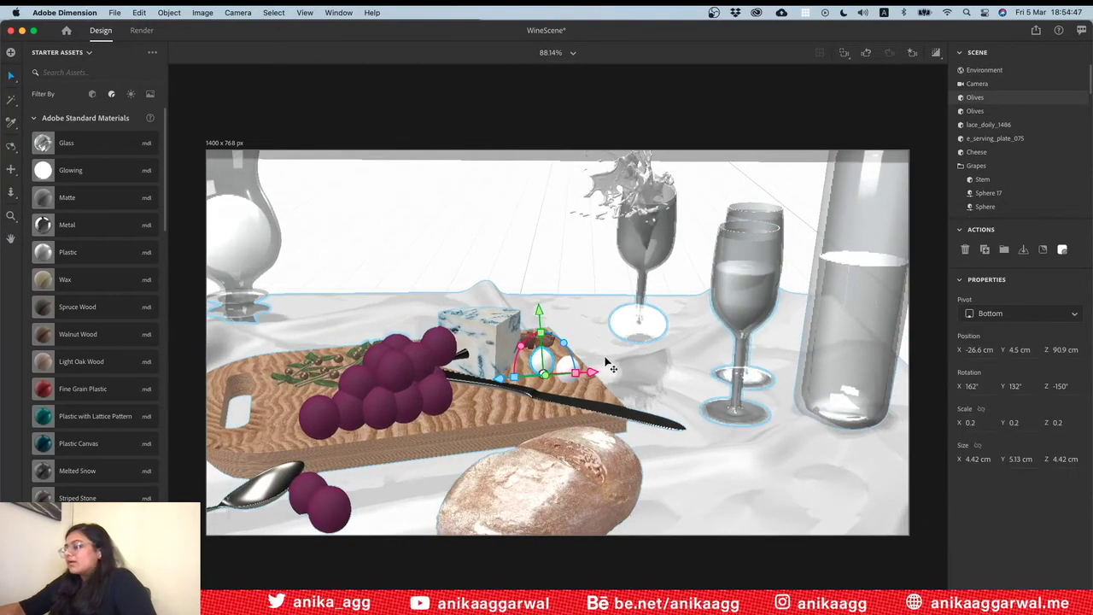
Zoom and orbit to a higher view of the olives, then reselect the olive object
{"action": "scroll", "coordinate": [606, 363], "scroll_direction": "up", "scroll_amount": 3}
{"action": "scroll", "coordinate": [606, 363], "scroll_direction": "up", "scroll_amount": 2}
{"action": "middle_click_drag", "start_coordinate": [602, 365], "coordinate": [565, 409]}
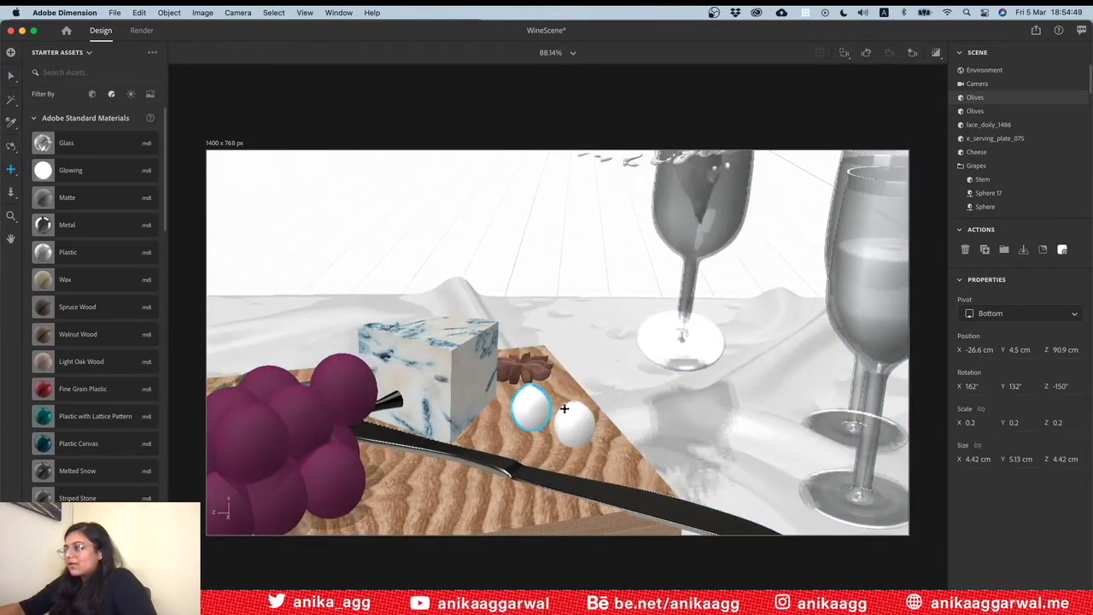
{"action": "right_click_drag", "start_coordinate": [564, 410], "coordinate": [560, 422]}
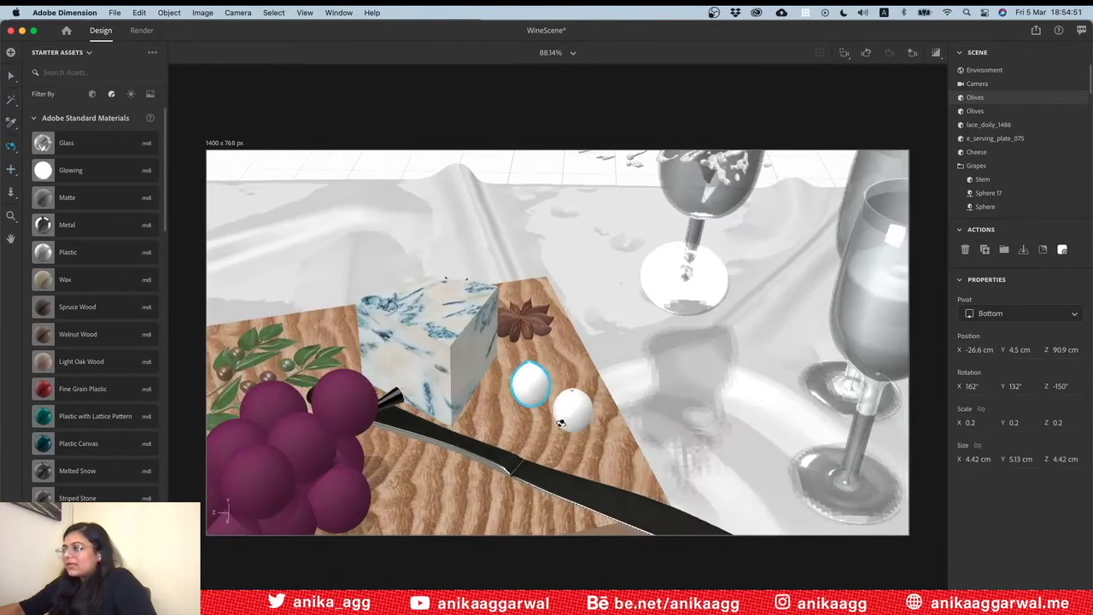
{"action": "key", "text": "v"}
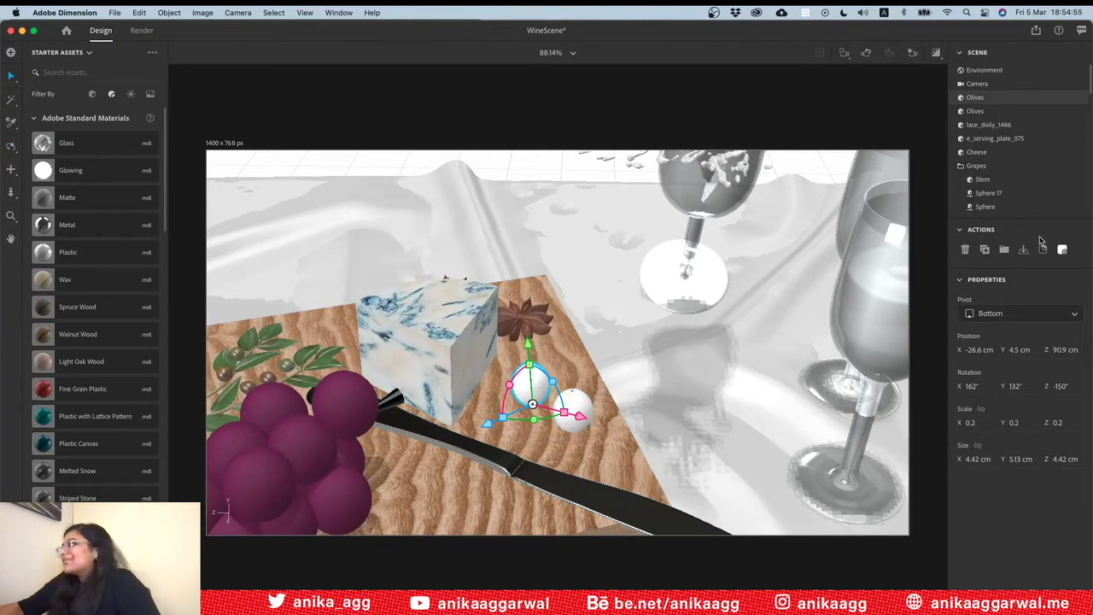
{"action": "double_click", "coordinate": [1080, 98]}
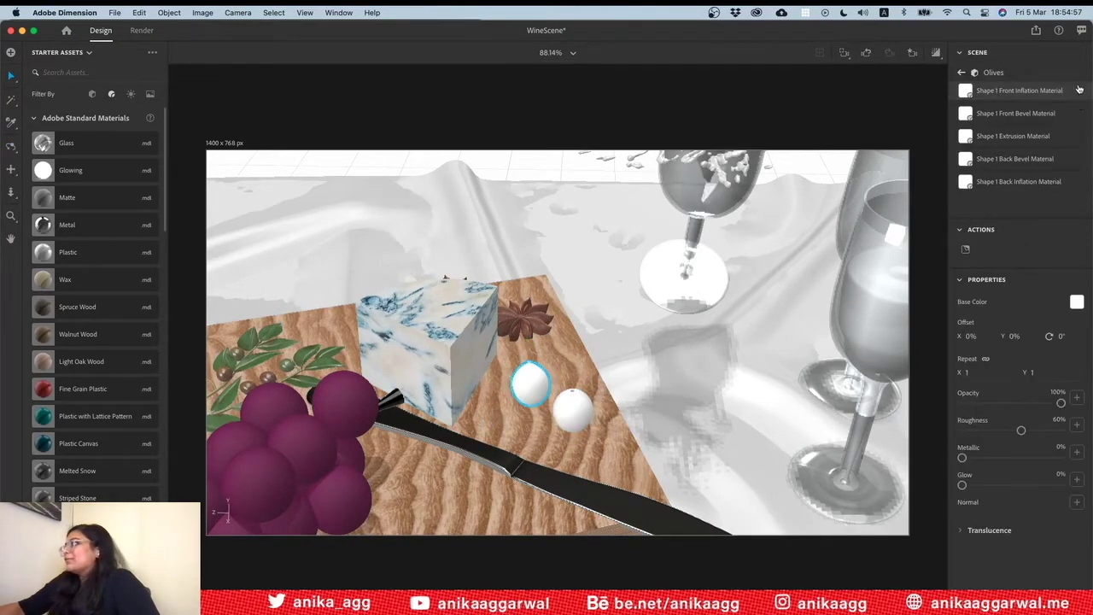
{"action": "left_click", "coordinate": [531, 391]}
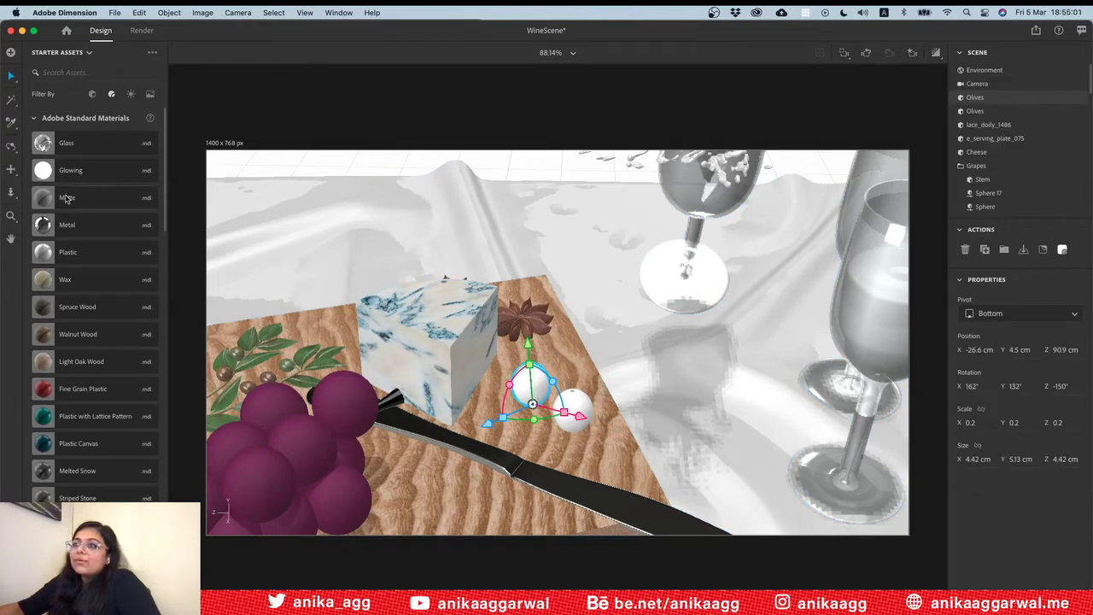
Apply the grey Matte starter material (BABABA) to the olive, undoing the extra drop
{"action": "left_click_drag", "start_coordinate": [66, 197], "coordinate": [568, 414]}
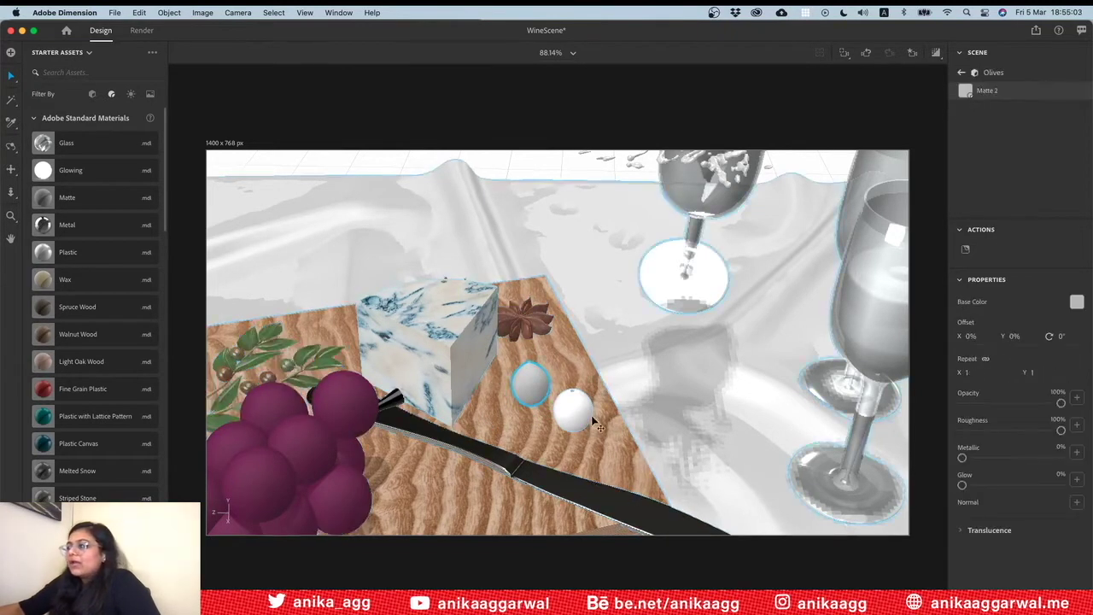
{"action": "left_click", "coordinate": [568, 414]}
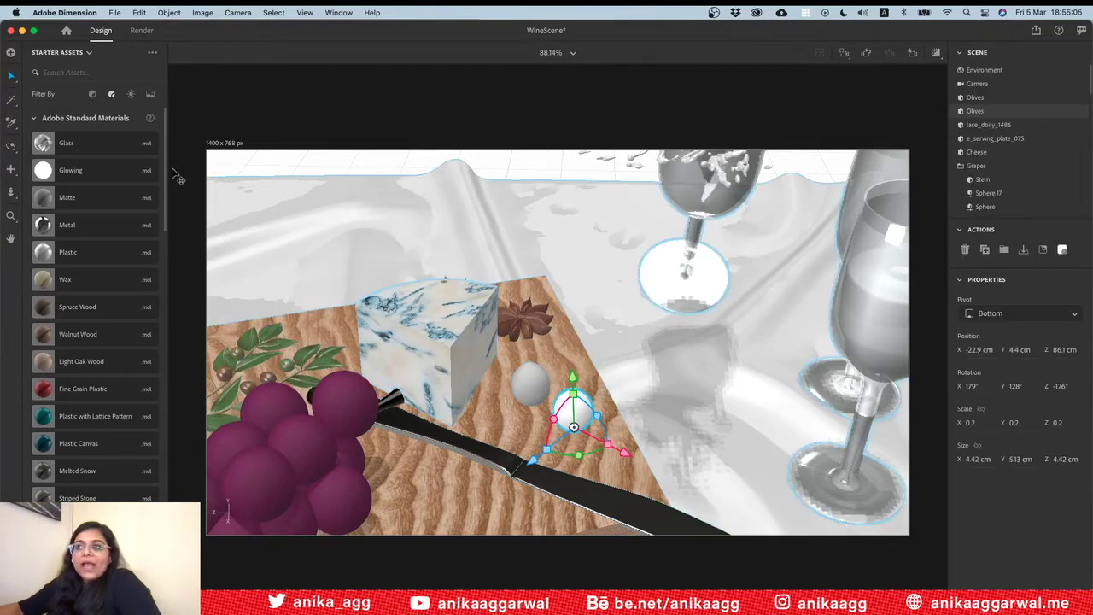
{"action": "left_click_drag", "start_coordinate": [58, 199], "coordinate": [562, 411]}
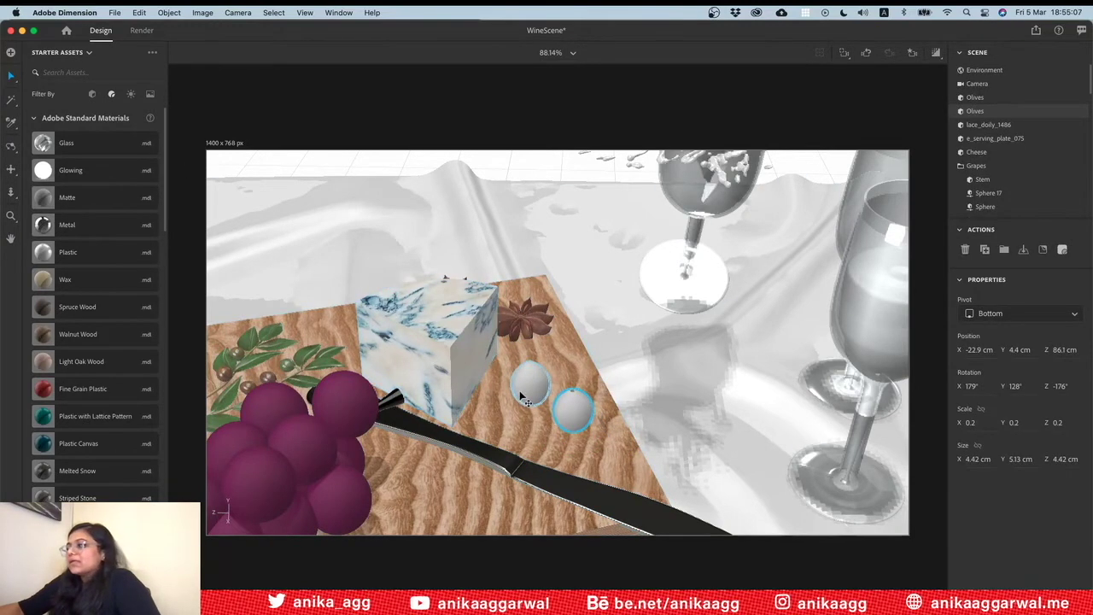
{"action": "key", "text": "ctrl+z"}
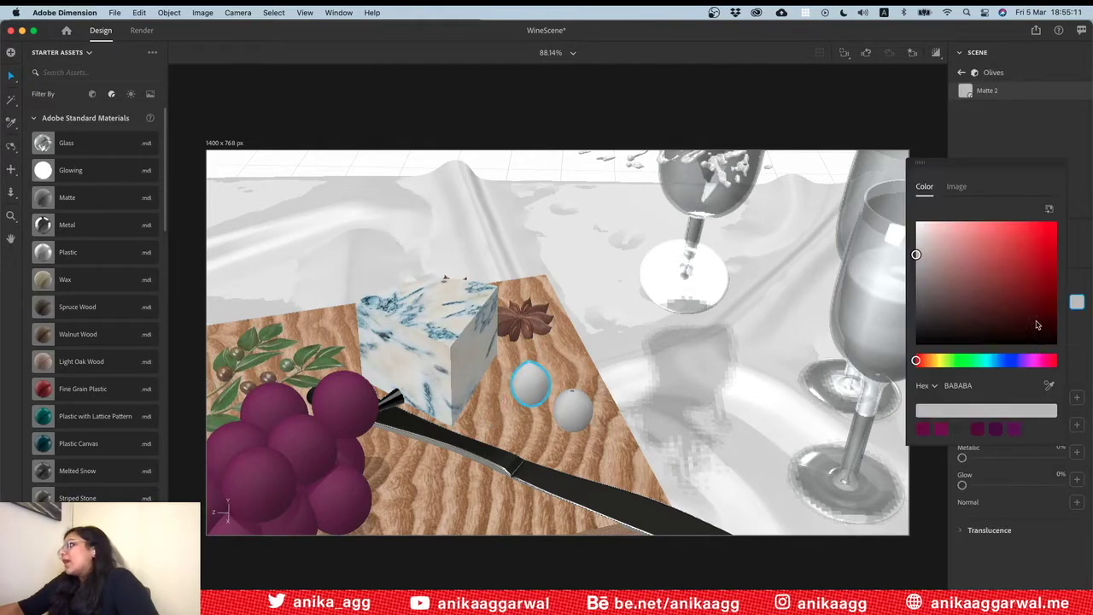
Set the first olive's Matte base colour to deep olive green 536B0F, then deselect it
{"action": "left_click", "coordinate": [1075, 303]}
{"action": "mouse_move", "coordinate": [948, 363]}
{"action": "left_mouse_down"}
{"action": "mouse_move", "coordinate": [961, 362]}
{"action": "mouse_move", "coordinate": [952, 364]}
{"action": "left_mouse_up"}
{"action": "left_click_drag", "start_coordinate": [1009, 254], "coordinate": [1036, 284]}
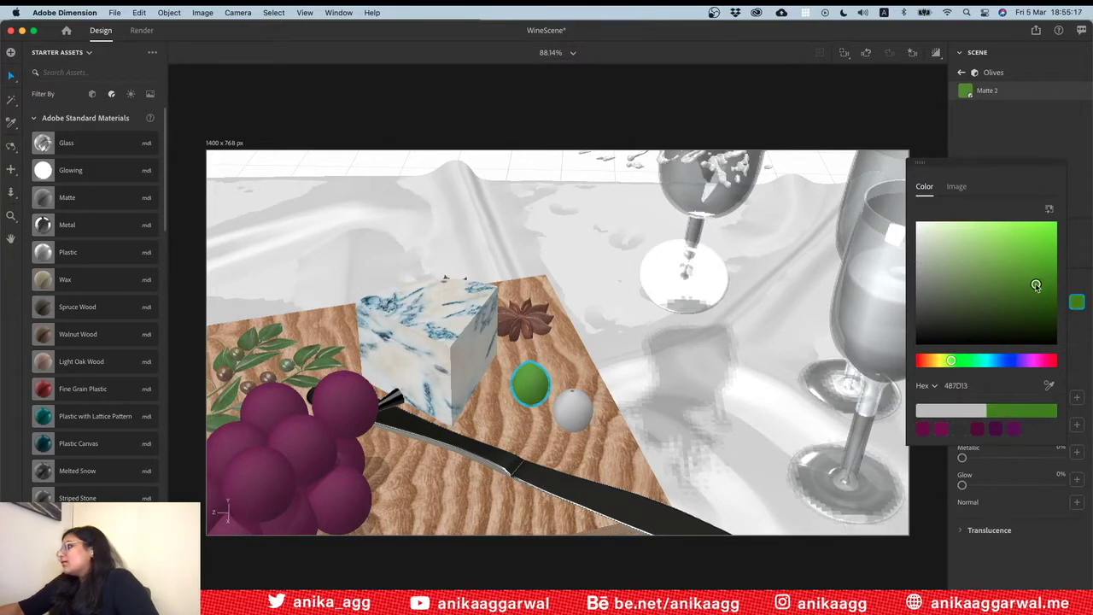
{"action": "left_click_drag", "start_coordinate": [950, 361], "coordinate": [945, 360]}
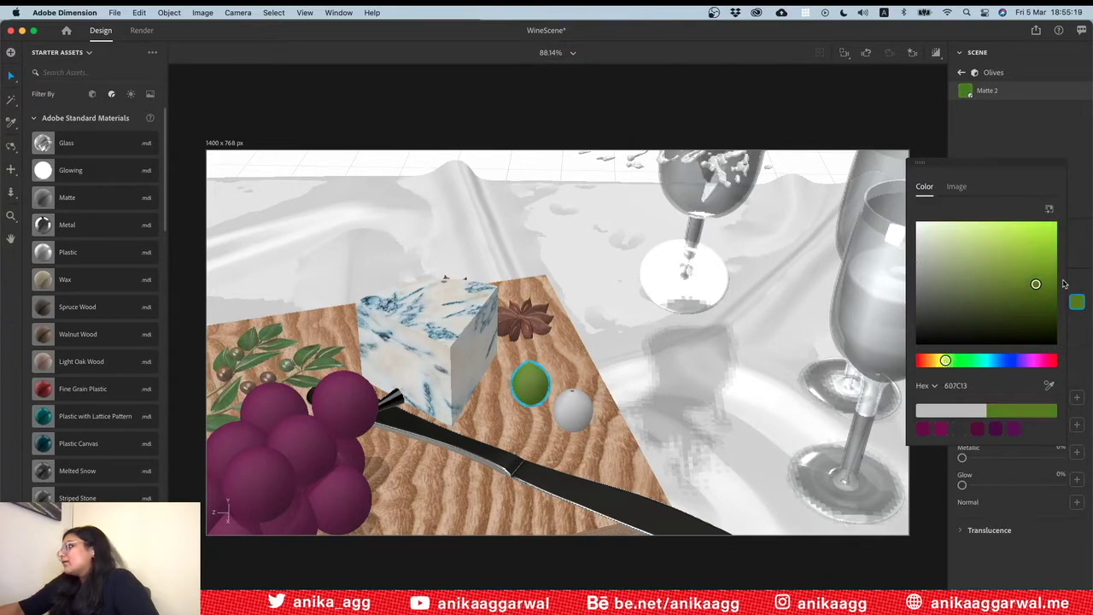
{"action": "left_click", "coordinate": [1037, 293]}
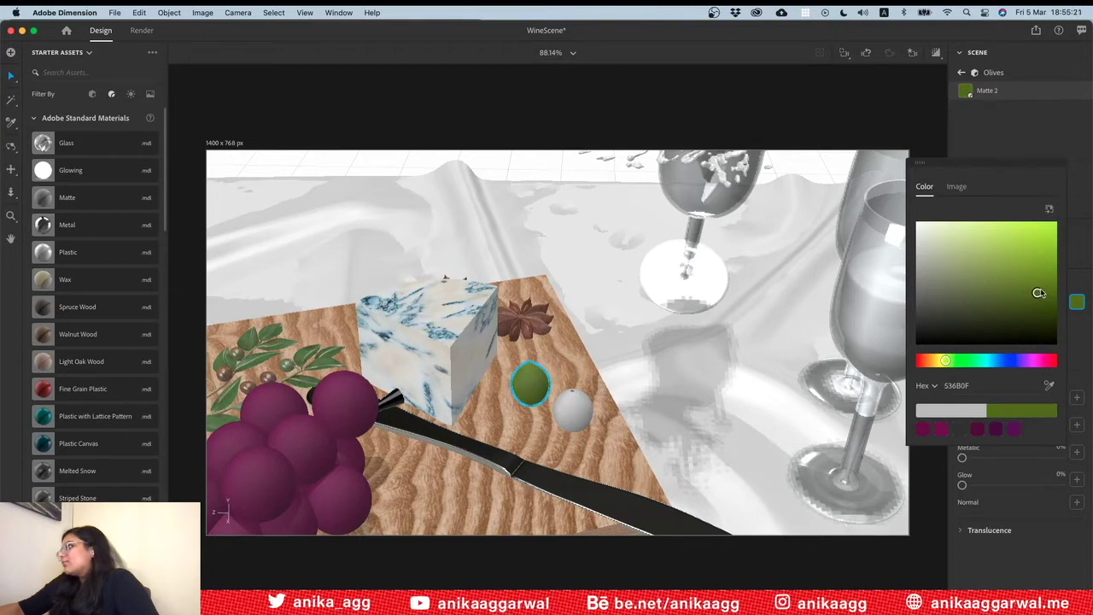
{"action": "left_click", "coordinate": [572, 174]}
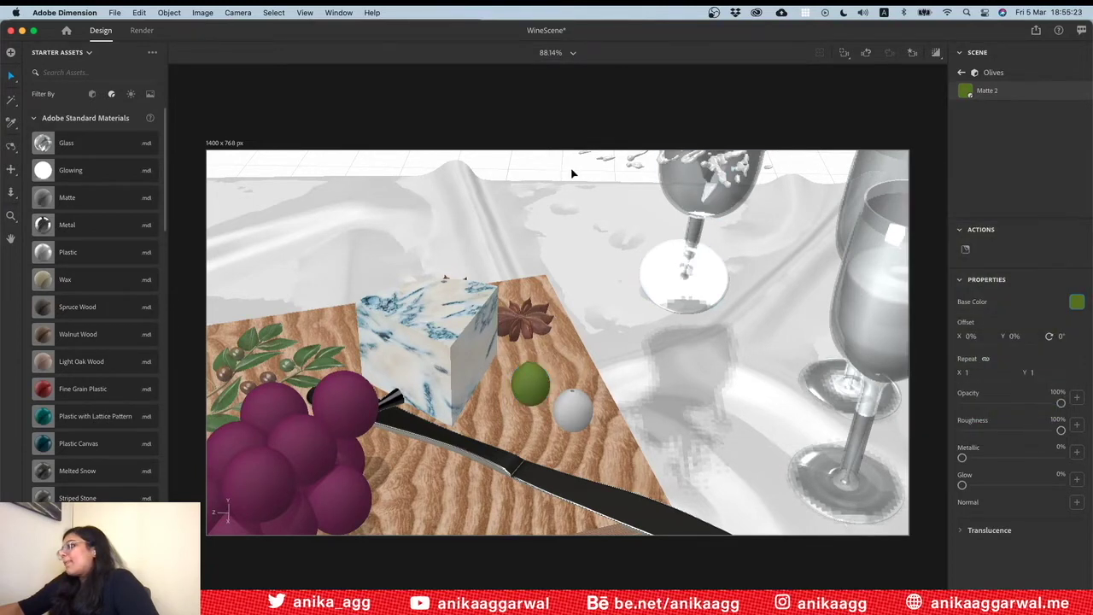
{"action": "left_click", "coordinate": [572, 174]}
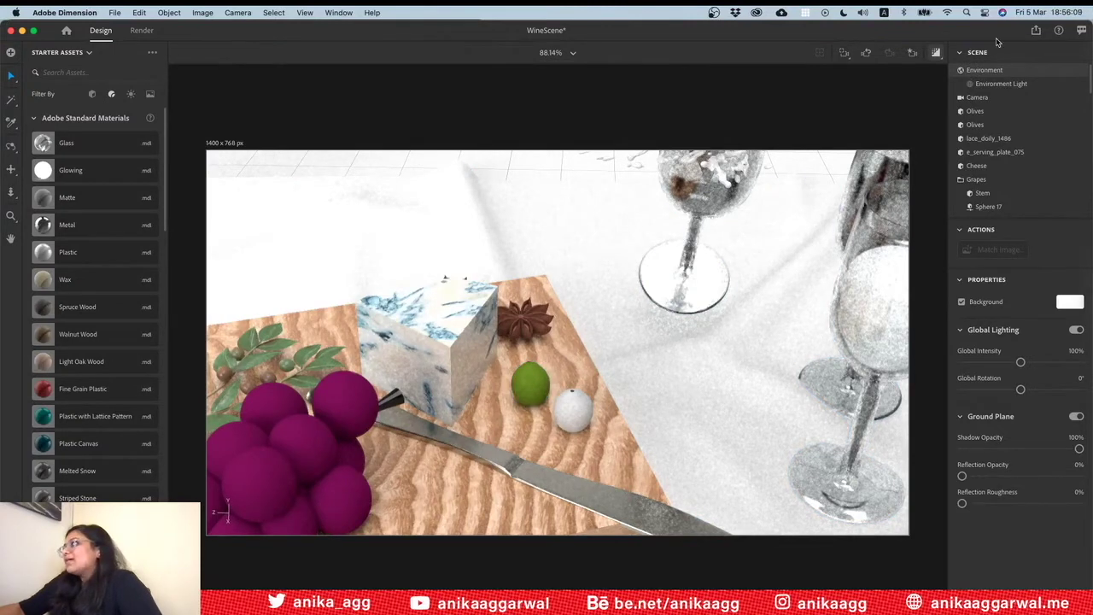
With render preview off, brighten the first olive's green base colour
{"action": "left_click", "coordinate": [936, 53]}
{"action": "left_click", "coordinate": [522, 377]}
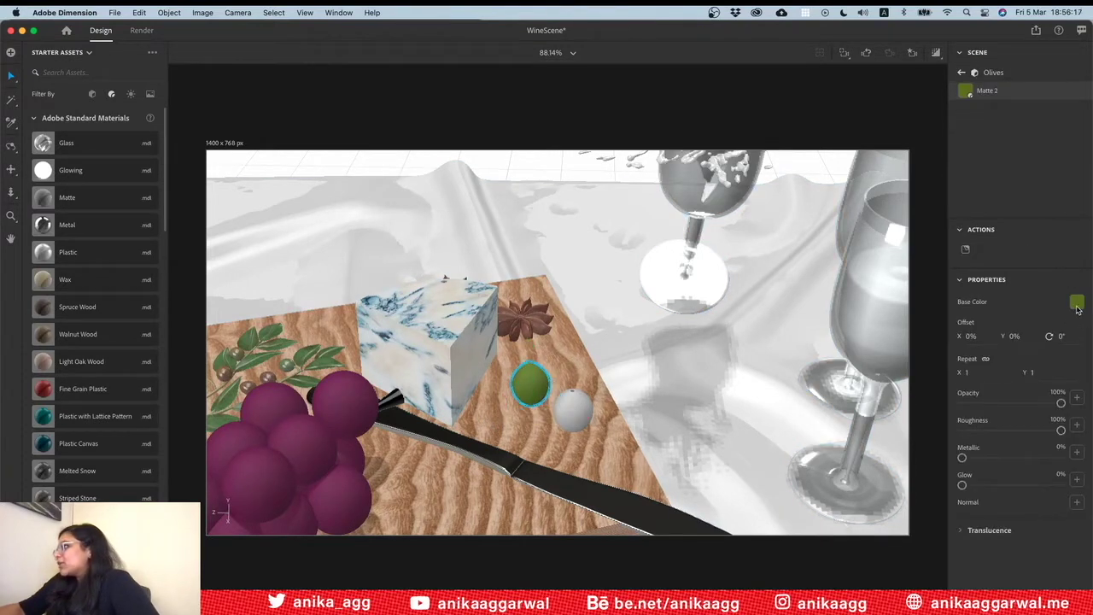
{"action": "left_click", "coordinate": [1076, 303]}
{"action": "left_click_drag", "start_coordinate": [1038, 288], "coordinate": [1032, 284]}
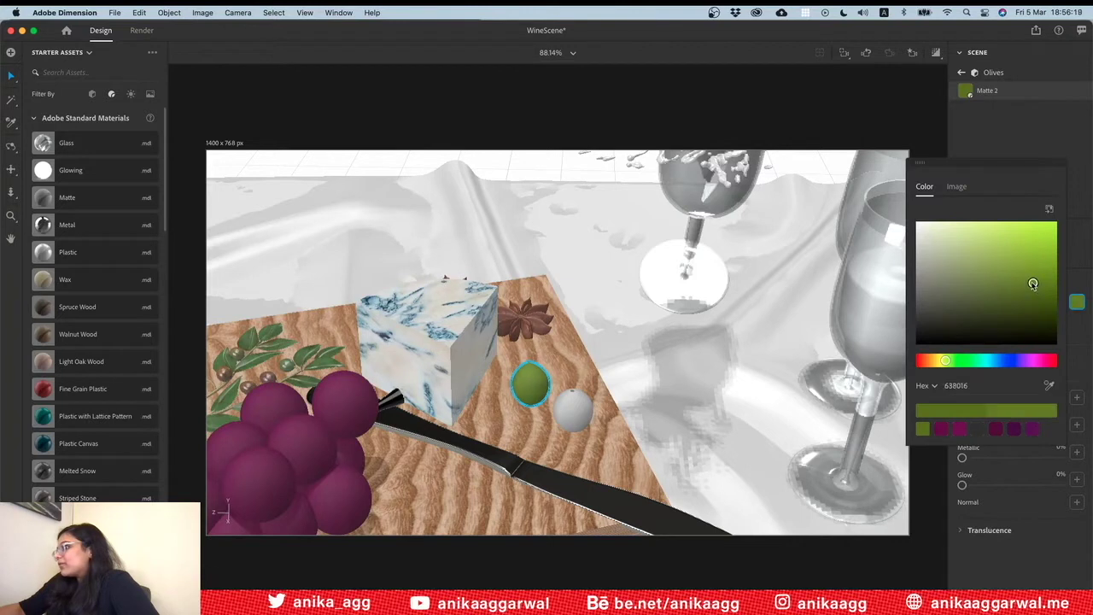
{"action": "left_click", "coordinate": [553, 175]}
Give the white second olive the same green base colour, 638016, and save the scene
{"action": "left_click", "coordinate": [580, 414]}
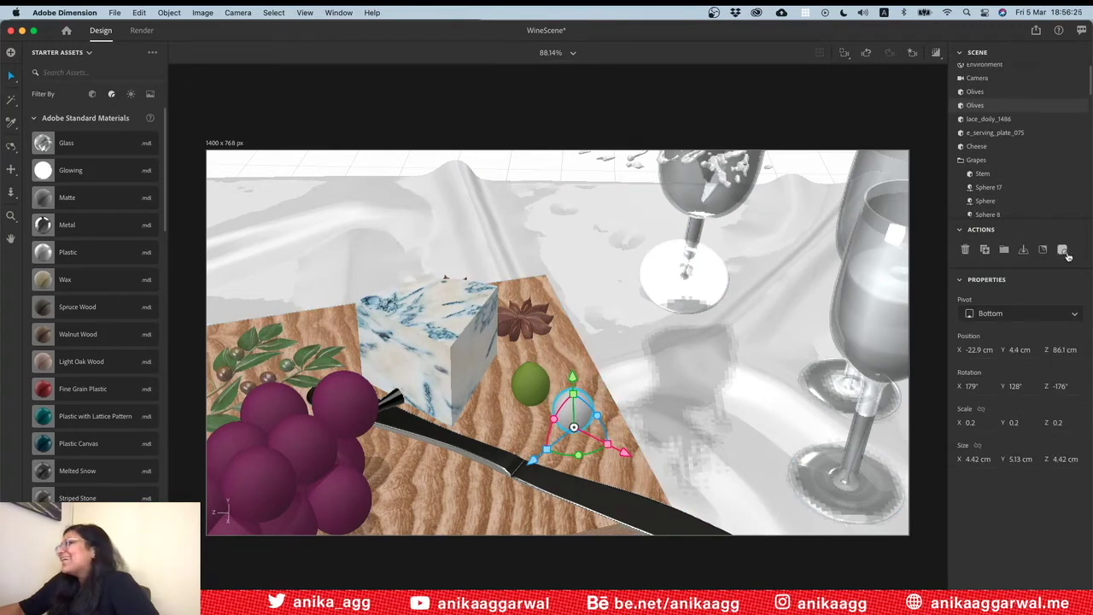
{"action": "left_click", "coordinate": [1065, 252]}
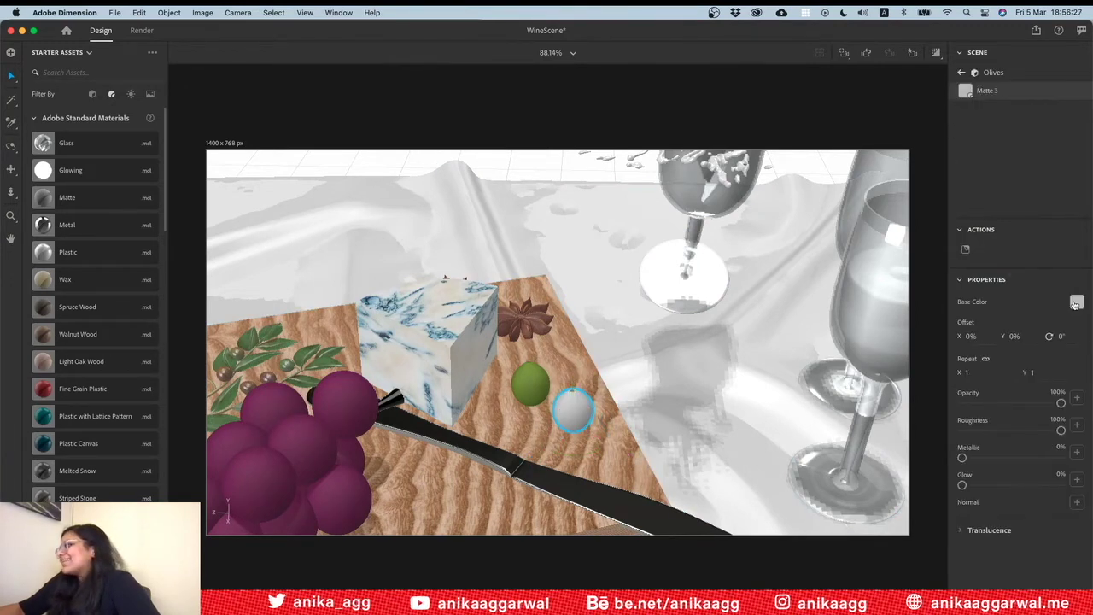
{"action": "left_click", "coordinate": [1075, 302]}
{"action": "left_click", "coordinate": [923, 431]}
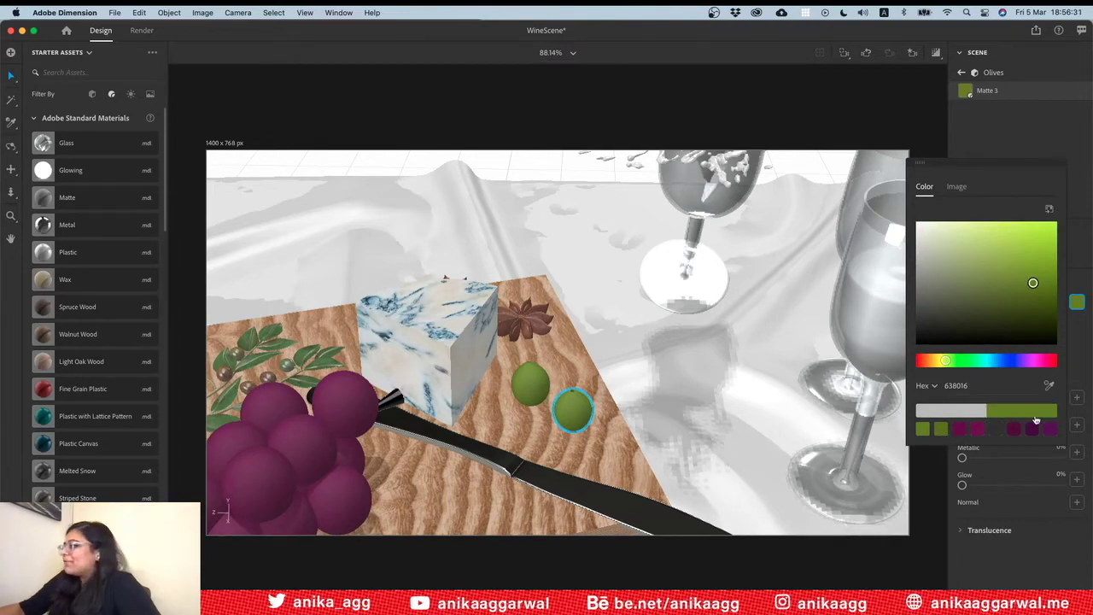
{"action": "left_click", "coordinate": [515, 169]}
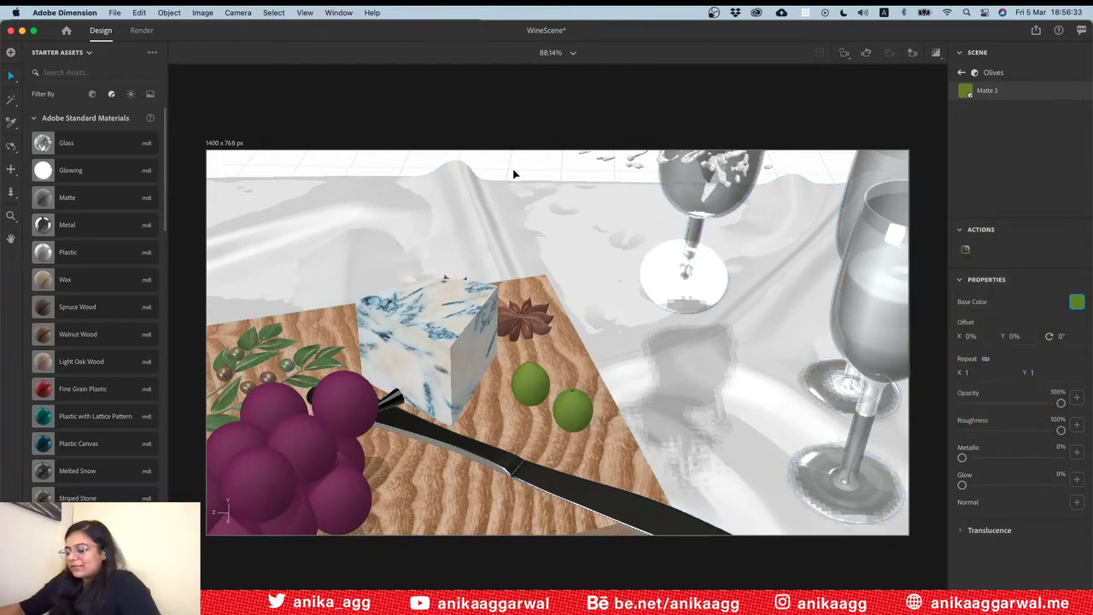
{"action": "key", "text": "super+s"}
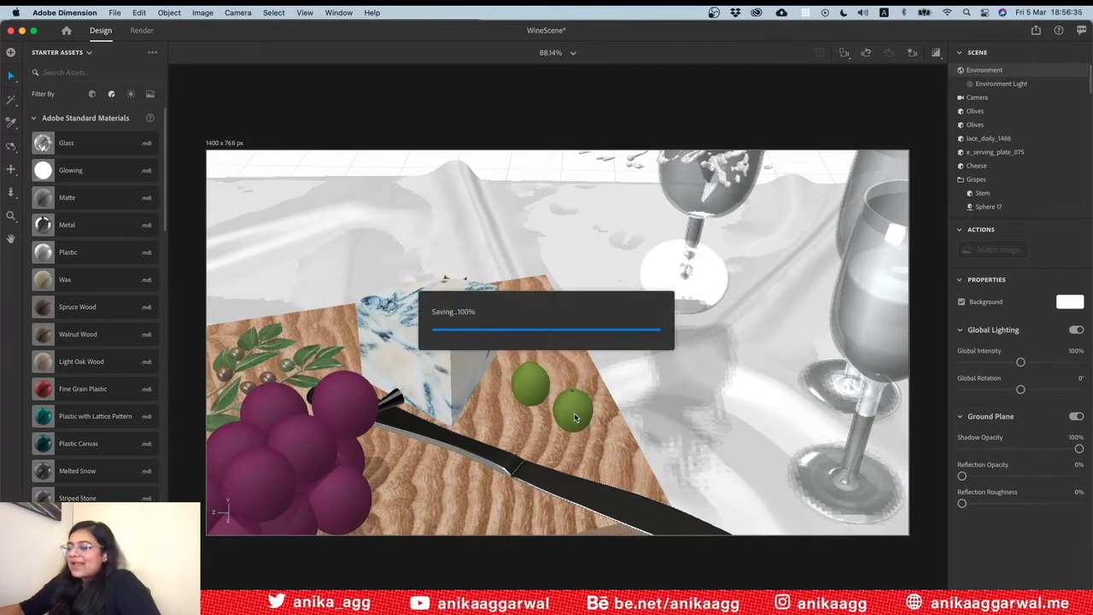
Fine-tune the second olive to a slightly darker green base colour
{"action": "left_click", "coordinate": [576, 411]}
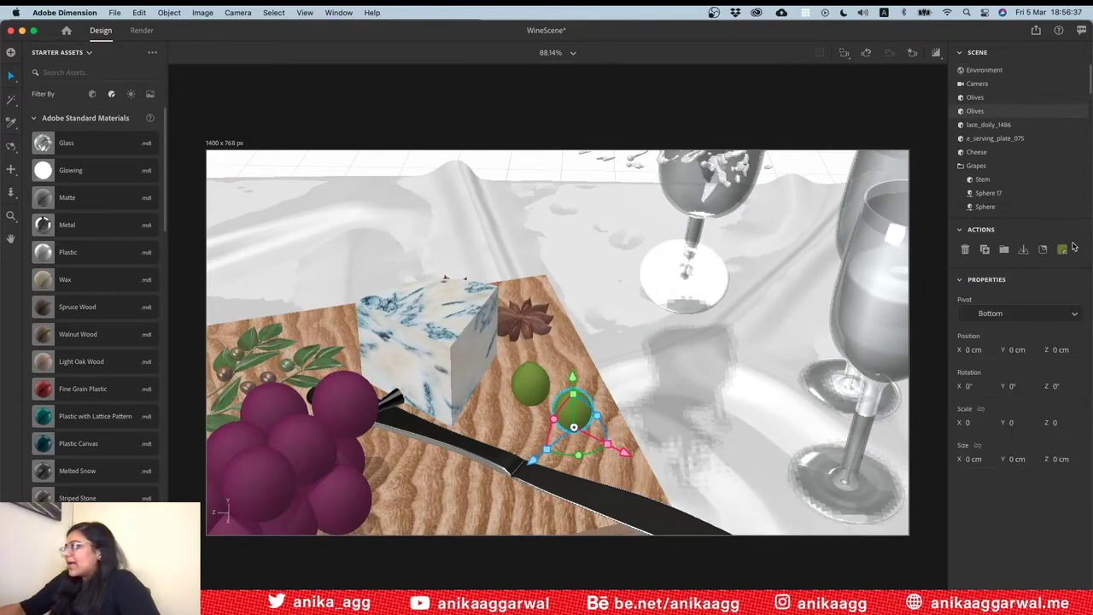
{"action": "left_click", "coordinate": [1061, 250]}
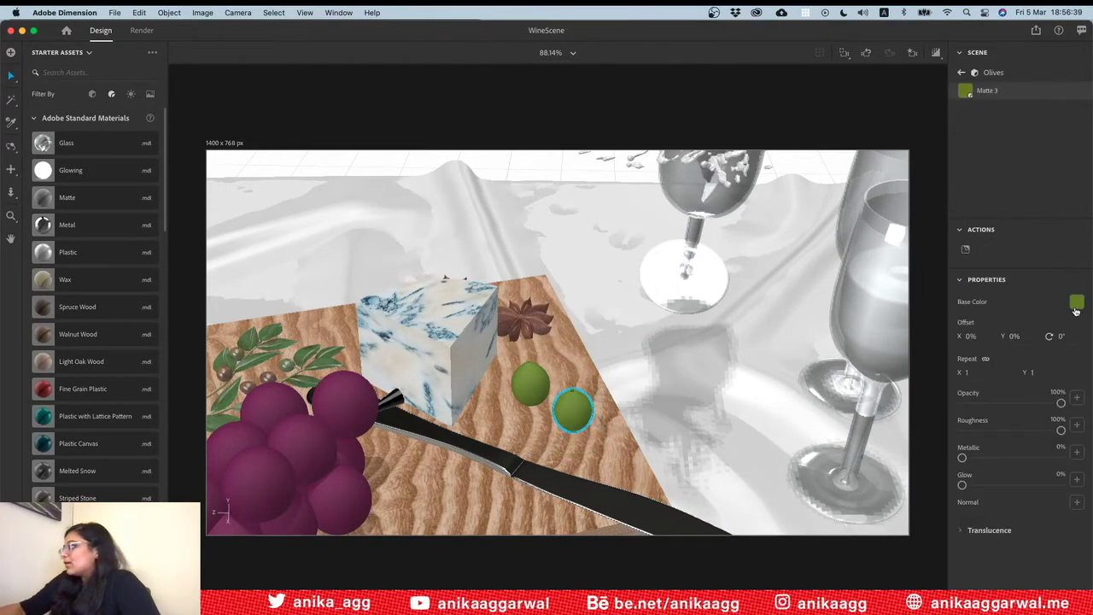
{"action": "left_click", "coordinate": [1076, 304]}
{"action": "left_click", "coordinate": [938, 429]}
{"action": "left_click", "coordinate": [535, 151]}
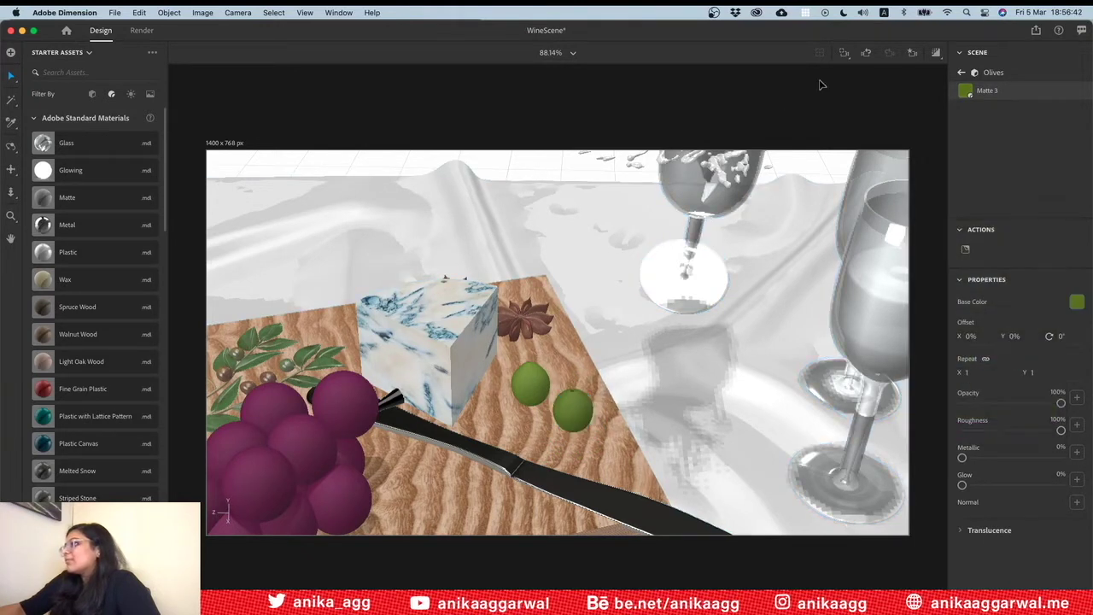
Preview the live render, then return to plain view and select the left olive
{"action": "left_click", "coordinate": [937, 54]}
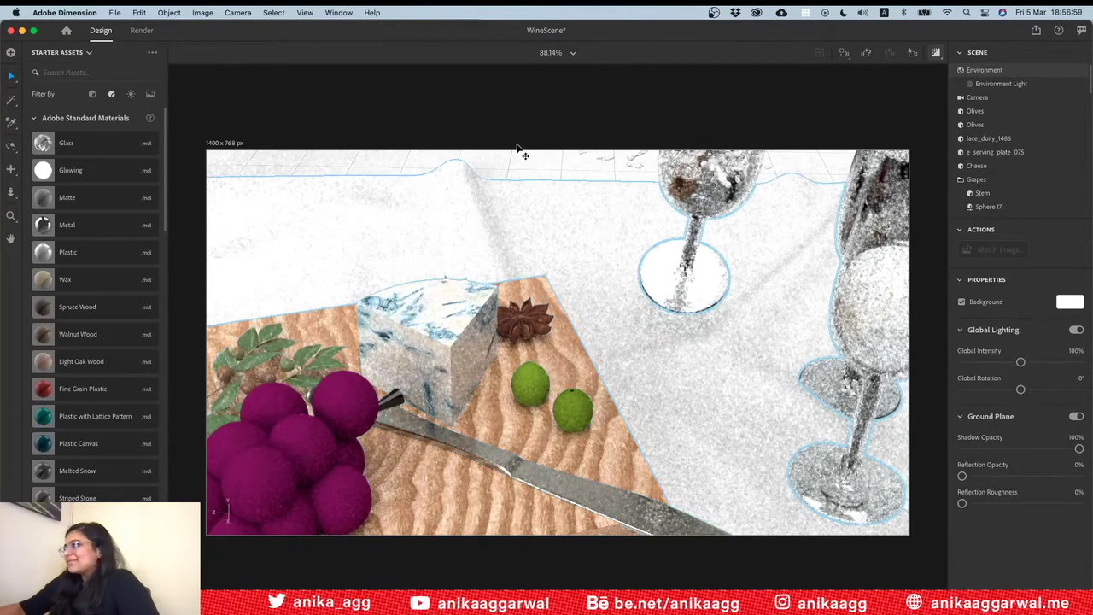
{"action": "key", "text": "super+shift+a"}
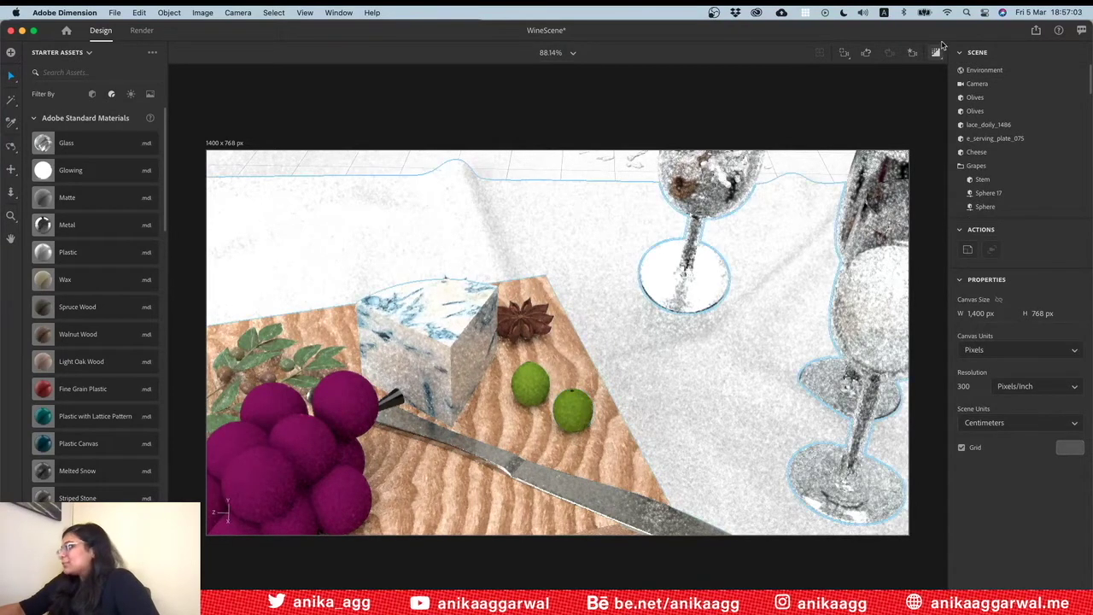
{"action": "left_click", "coordinate": [530, 385]}
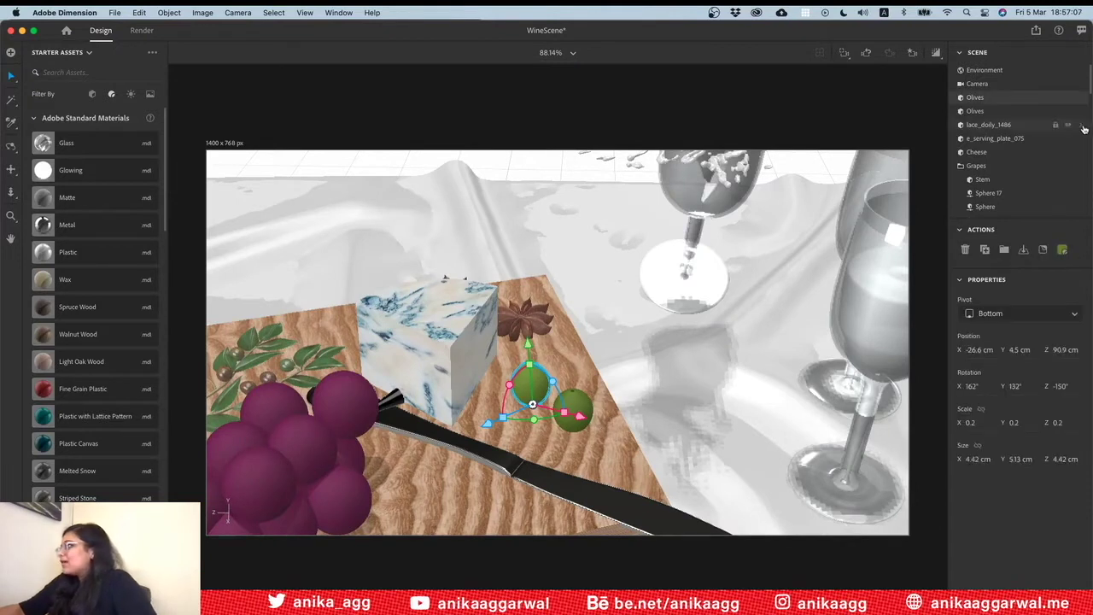
Give the left olive's material a slightly darker green base colour and save the scene
{"action": "left_click", "coordinate": [1065, 249]}
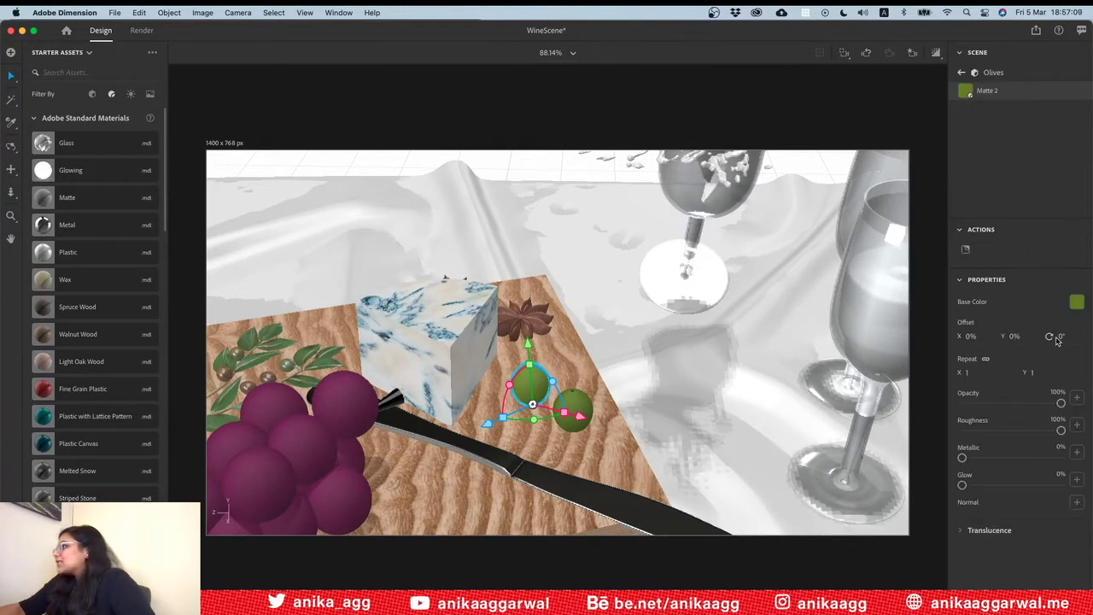
{"action": "left_click", "coordinate": [1077, 304]}
{"action": "left_click", "coordinate": [921, 432]}
{"action": "left_click", "coordinate": [526, 179]}
{"action": "key", "text": "super+s"}
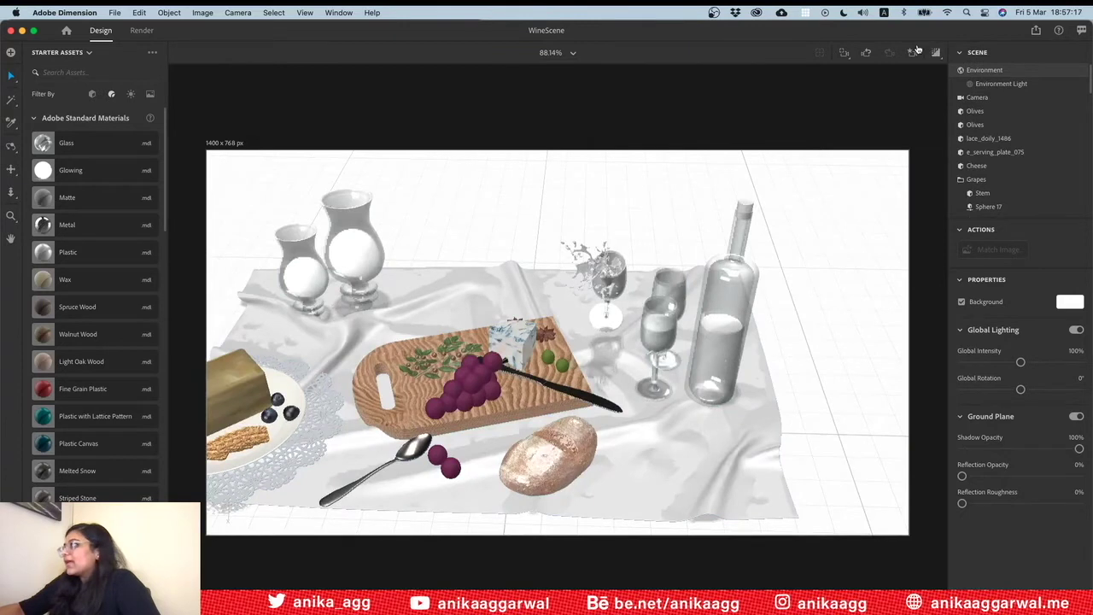
Cycle through the Home, Right, Spill Zoom, Right Top, Angled Left and View 8 bookmarks, ending on Top
{"action": "left_click", "coordinate": [913, 52]}
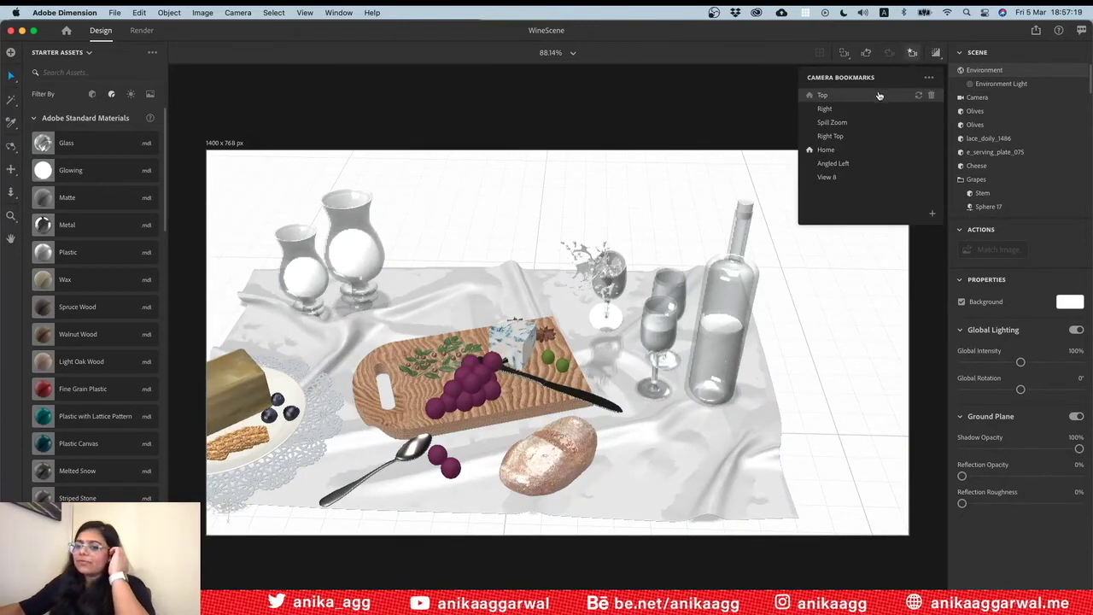
{"action": "left_click", "coordinate": [863, 156]}
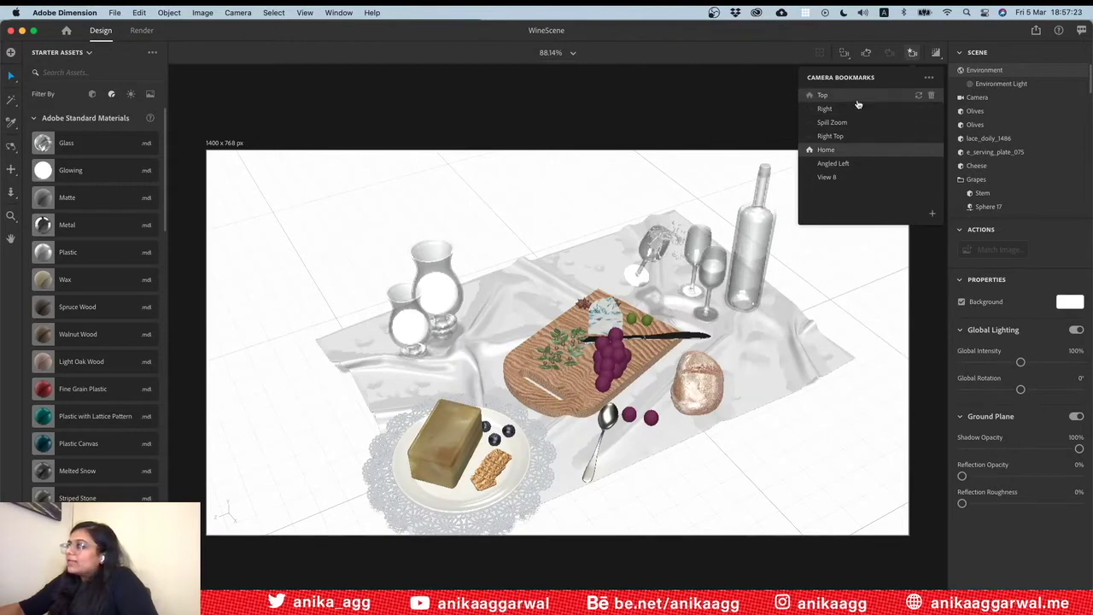
{"action": "left_click", "coordinate": [858, 109]}
{"action": "left_click", "coordinate": [860, 122]}
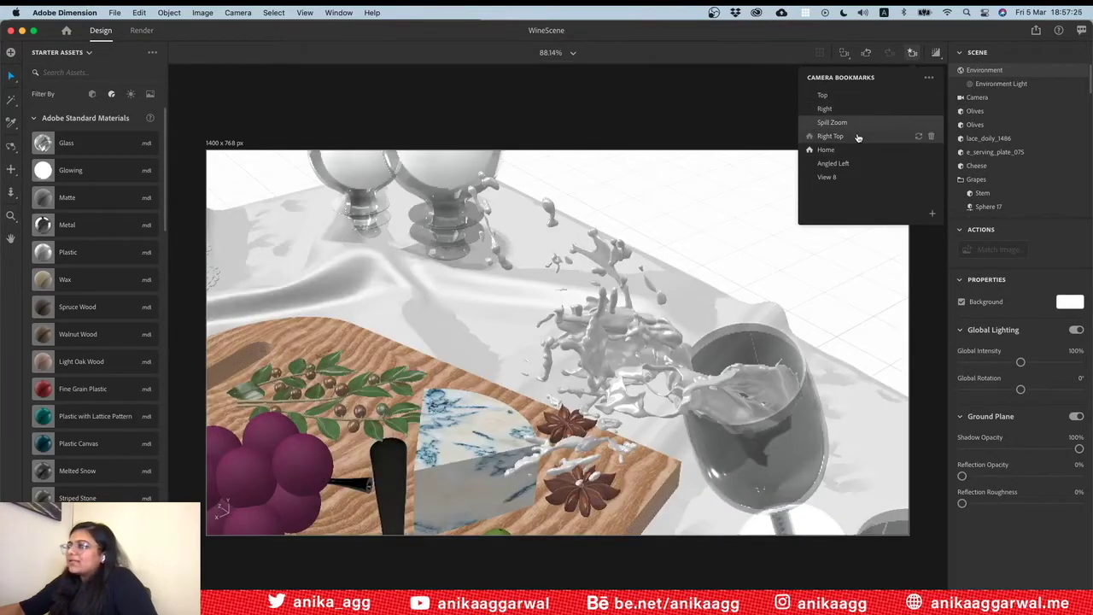
{"action": "left_click", "coordinate": [857, 136]}
{"action": "left_click", "coordinate": [858, 150]}
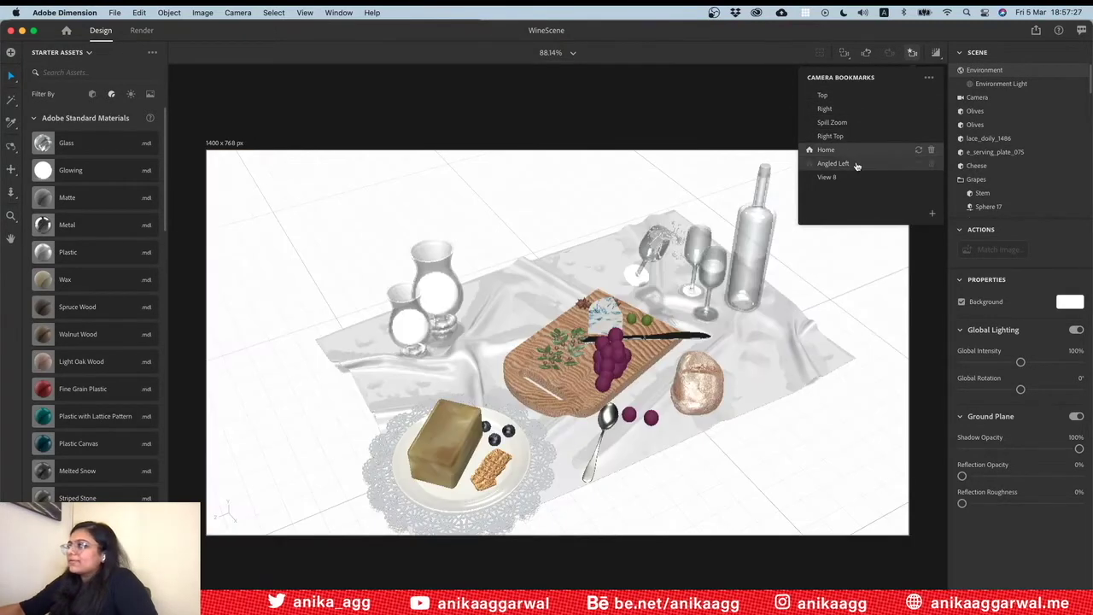
{"action": "left_click", "coordinate": [856, 164]}
{"action": "left_click", "coordinate": [859, 177]}
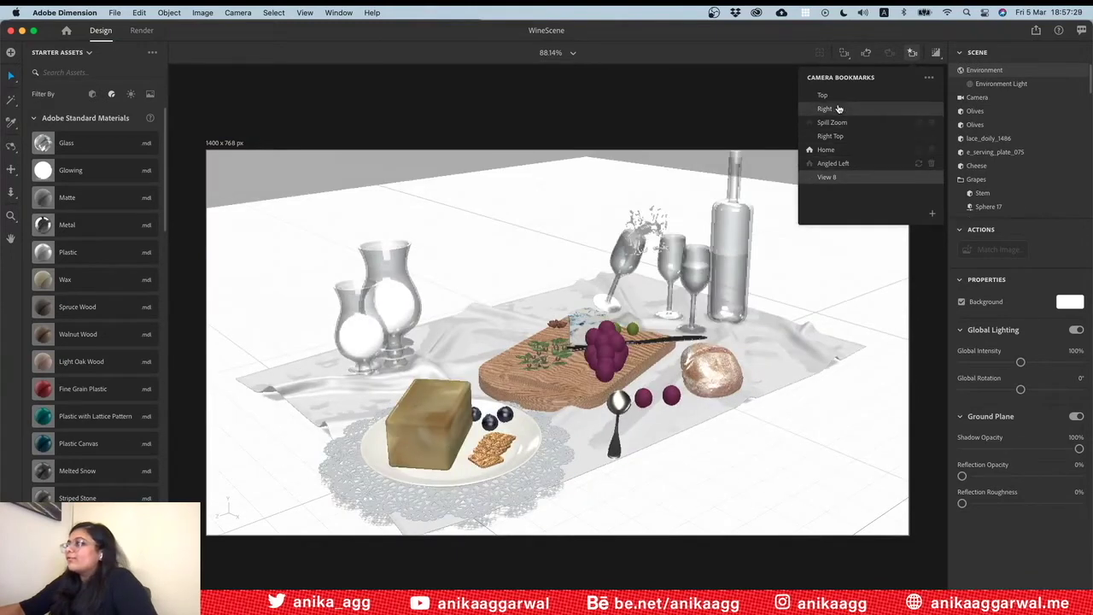
{"action": "left_click", "coordinate": [854, 94]}
{"action": "left_click", "coordinate": [843, 291]}
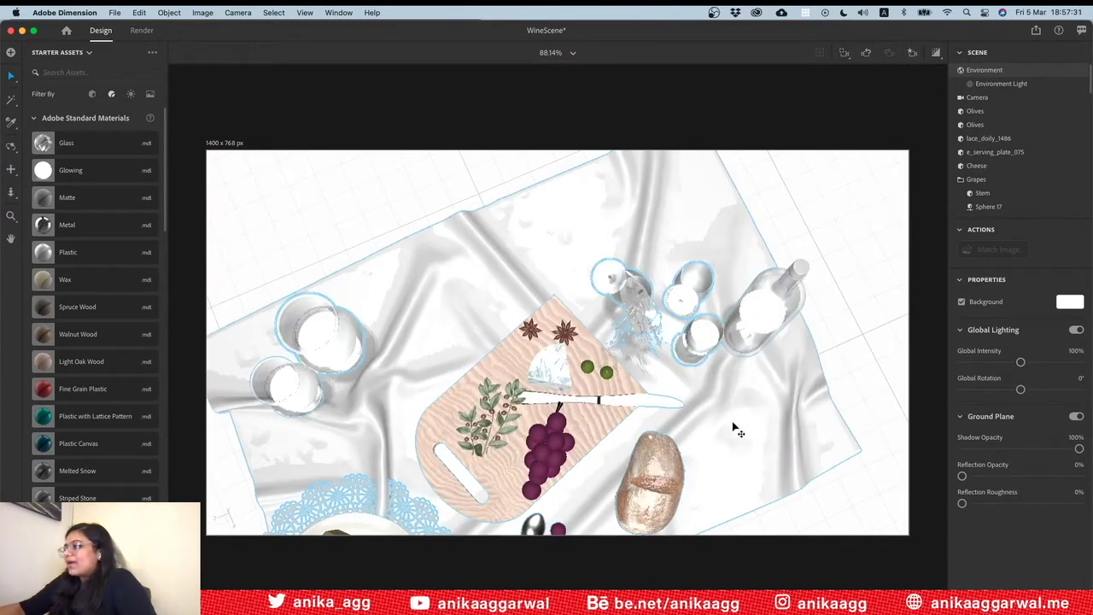
Orbit the camera down to a low angled view of the table and save the scene
{"action": "left_click_drag", "start_coordinate": [650, 362], "coordinate": [650, 240]}
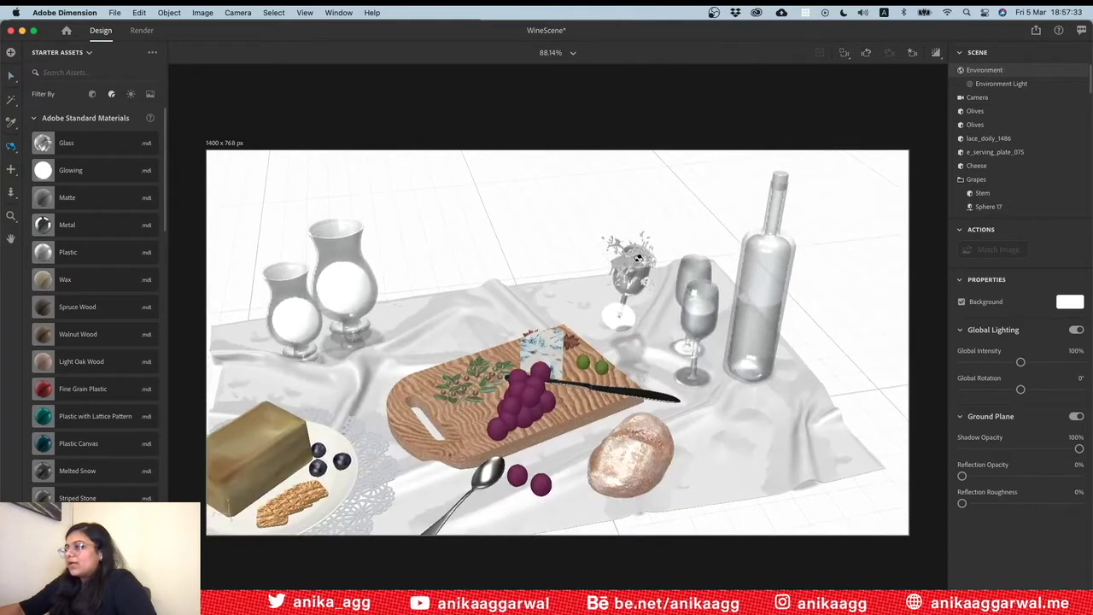
{"action": "key", "text": "v"}
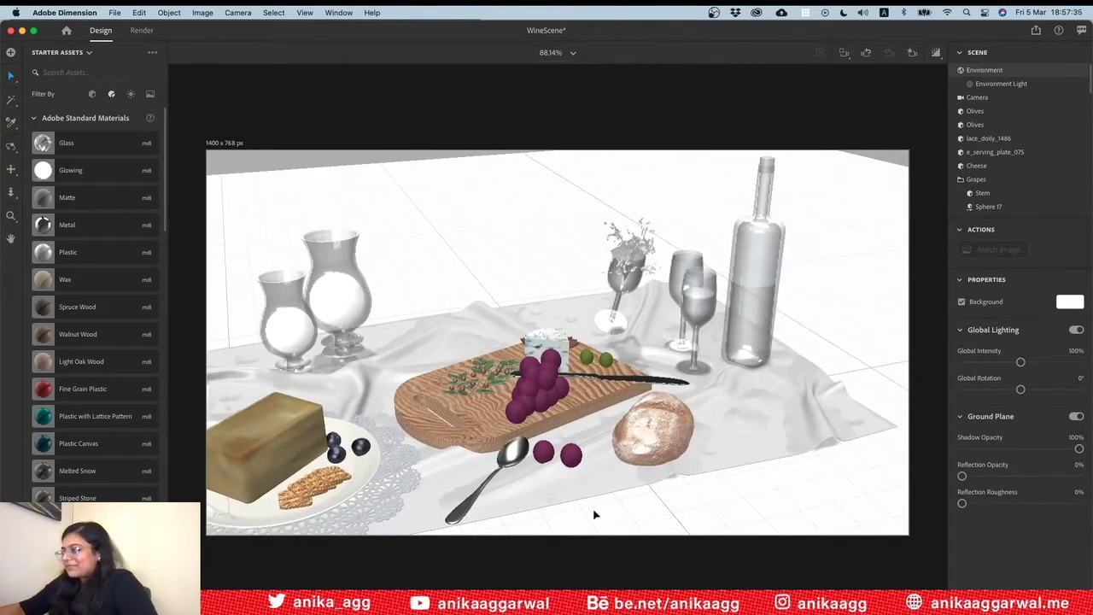
{"action": "key", "text": "1"}
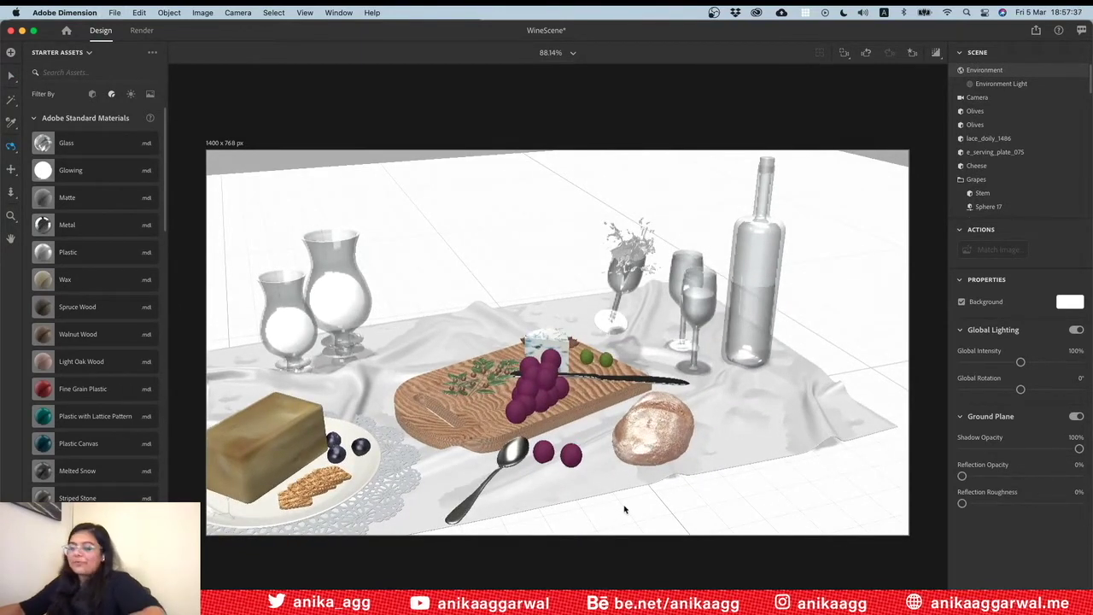
{"action": "key", "text": "super+s"}
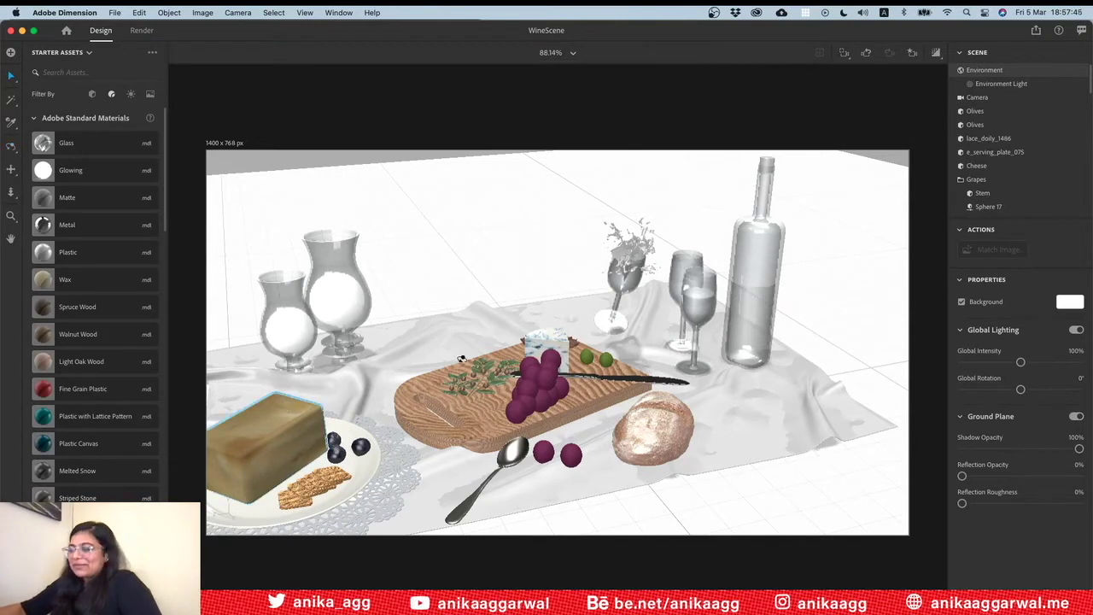
Refine the orbit, select the wine bottle, and show the basic shapes and models assets
{"action": "left_click_drag", "start_coordinate": [461, 296], "coordinate": [478, 298]}
{"action": "key", "text": "v"}
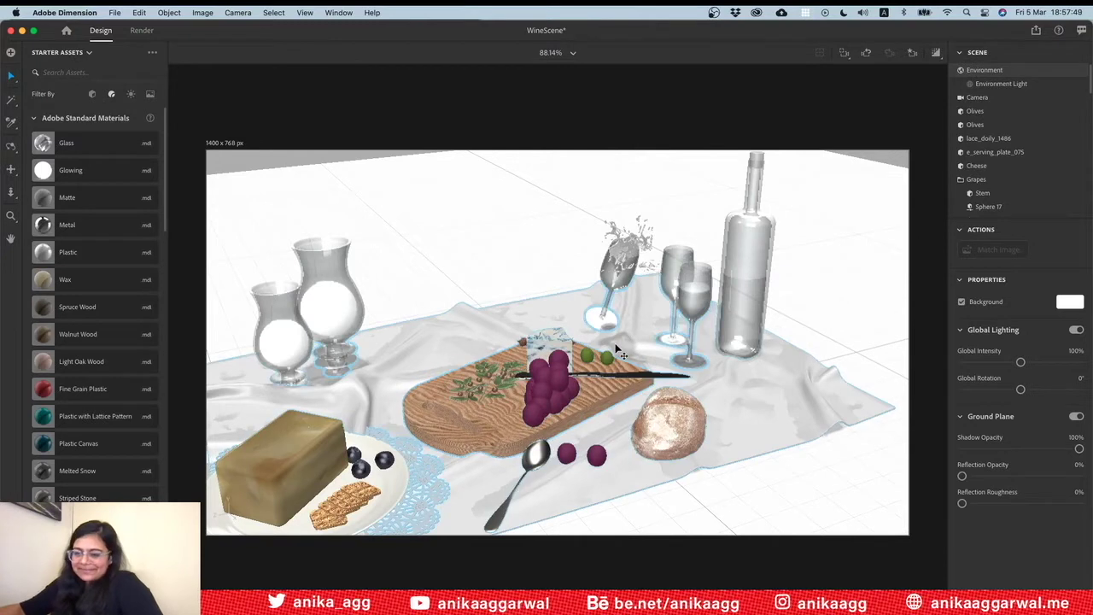
{"action": "left_click", "coordinate": [611, 329]}
{"action": "left_click", "coordinate": [462, 262]}
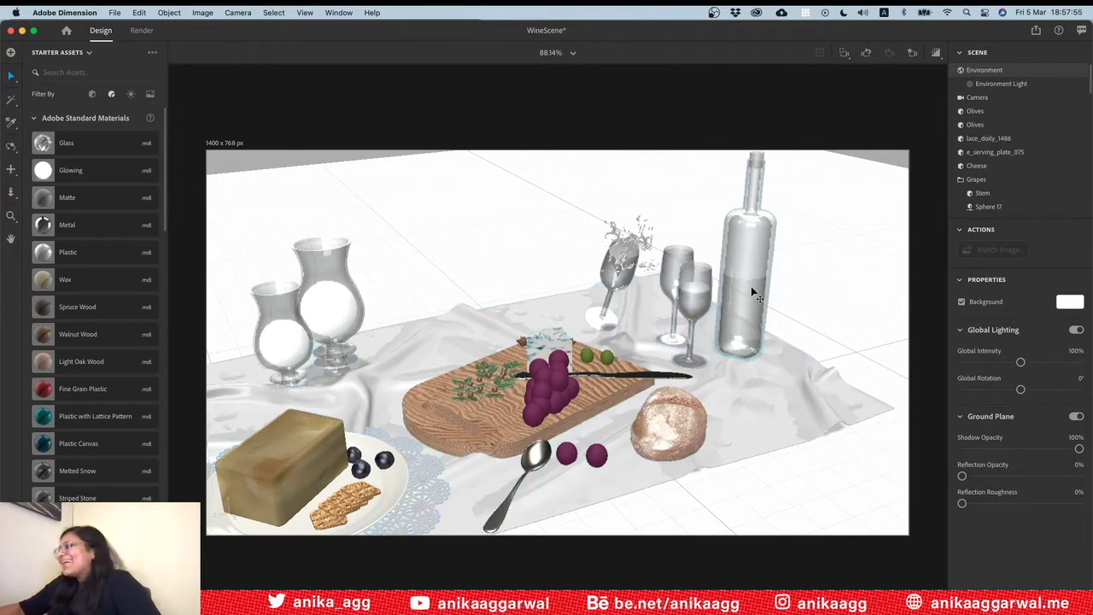
{"action": "left_click", "coordinate": [758, 261]}
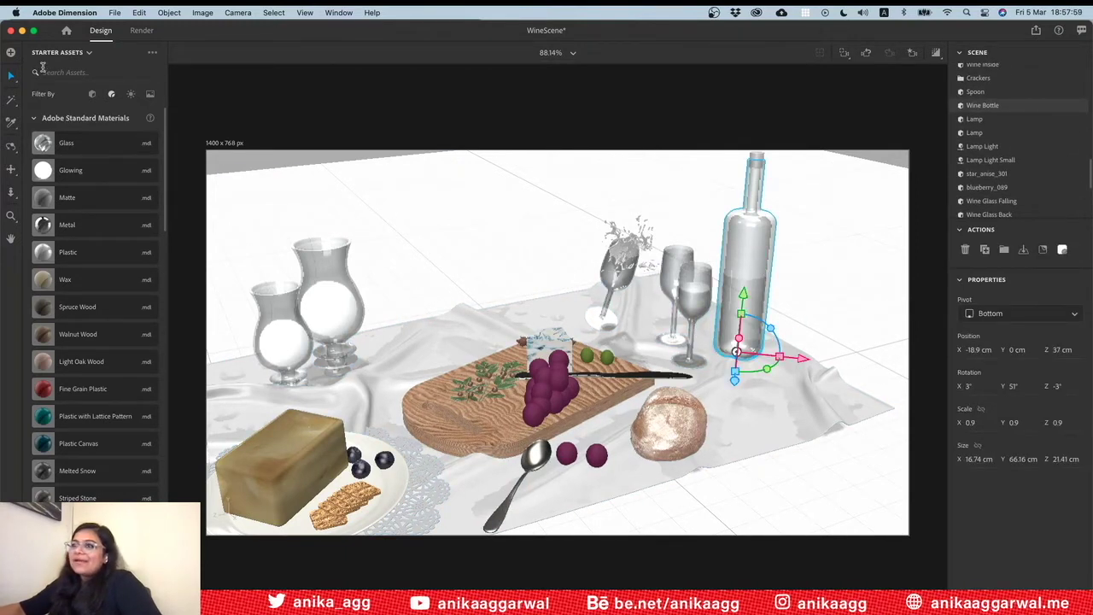
{"action": "left_click", "coordinate": [94, 95]}
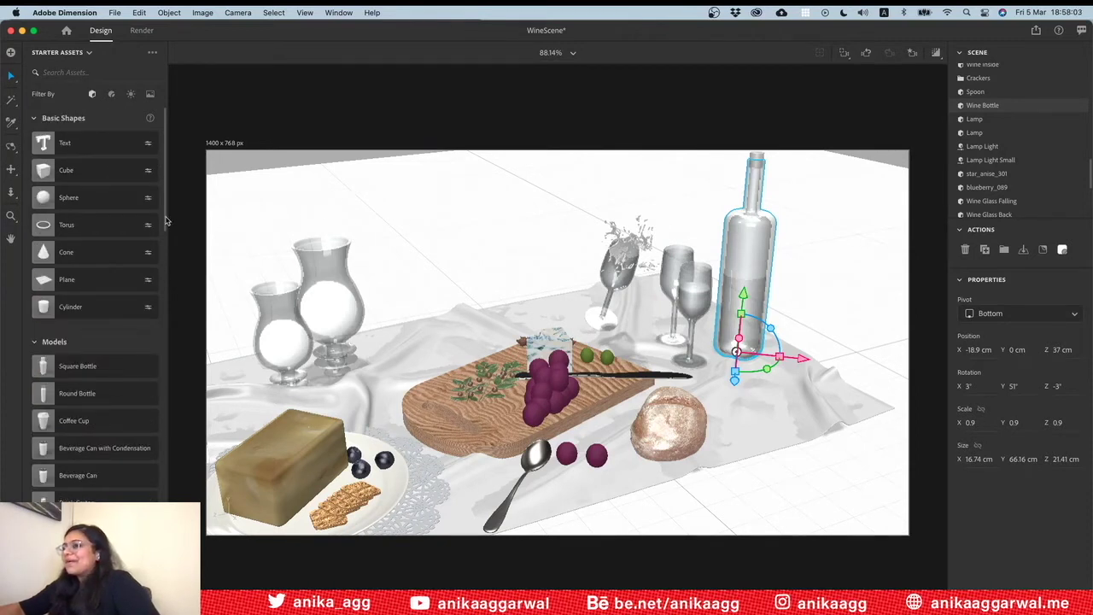
Apply the Glass material from the materials library to the wine bottle
{"action": "left_click", "coordinate": [111, 93]}
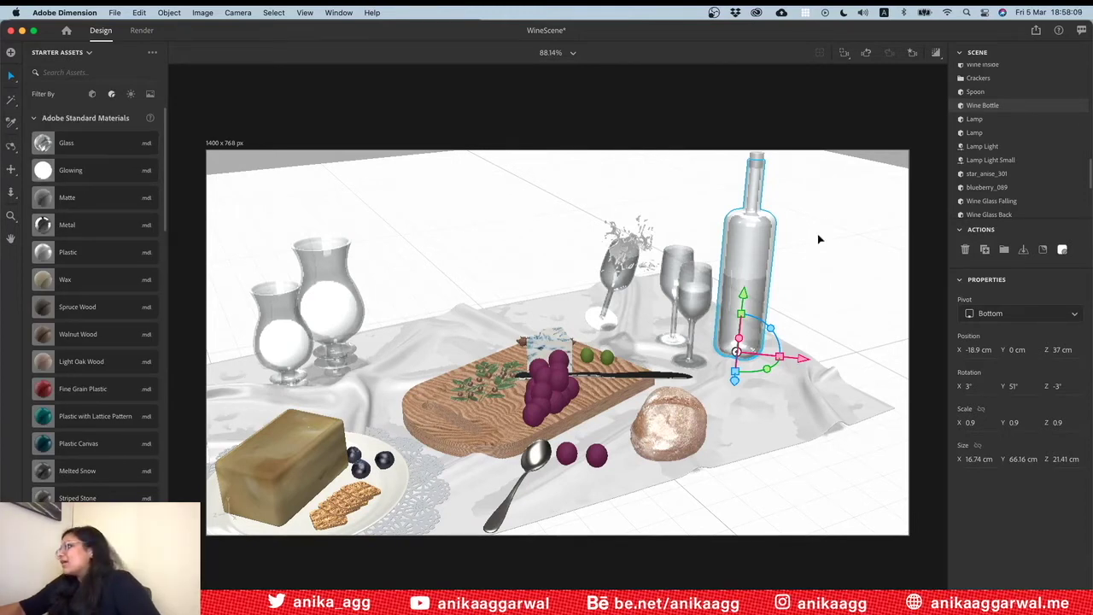
{"action": "left_click_drag", "start_coordinate": [58, 145], "coordinate": [721, 271]}
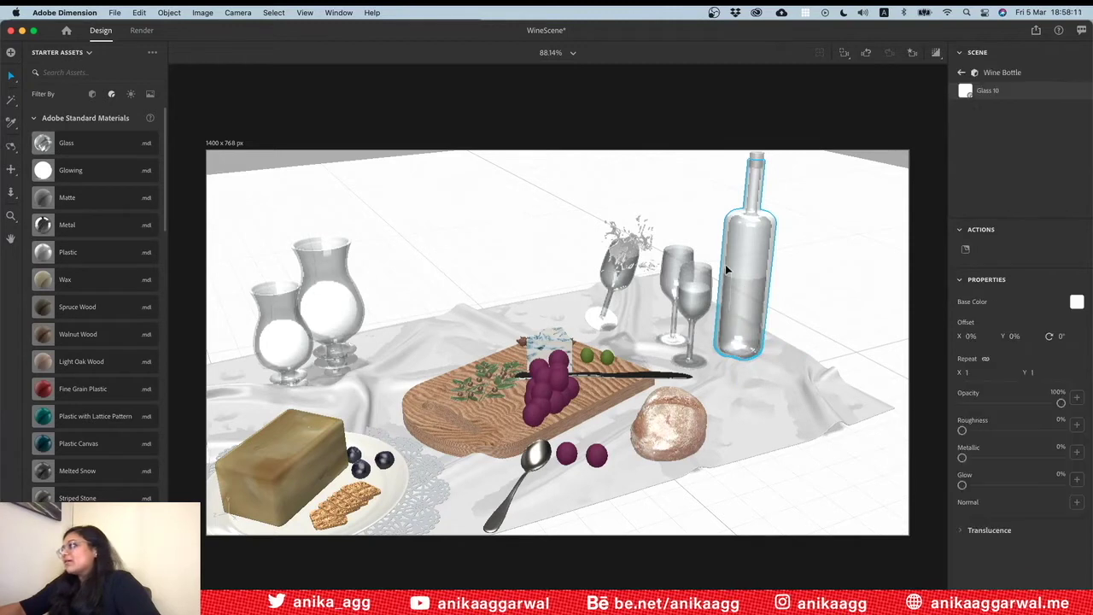
{"action": "left_click", "coordinate": [754, 253]}
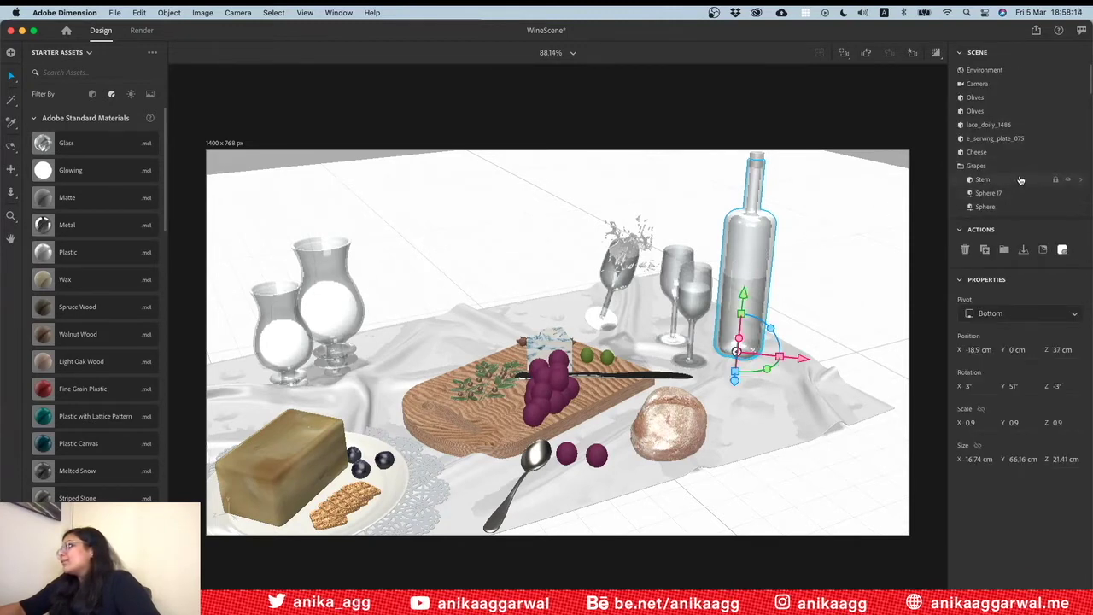
Lock the Grapes group, Cheese, both Olives objects and the Cutting Board
{"action": "left_click", "coordinate": [960, 167]}
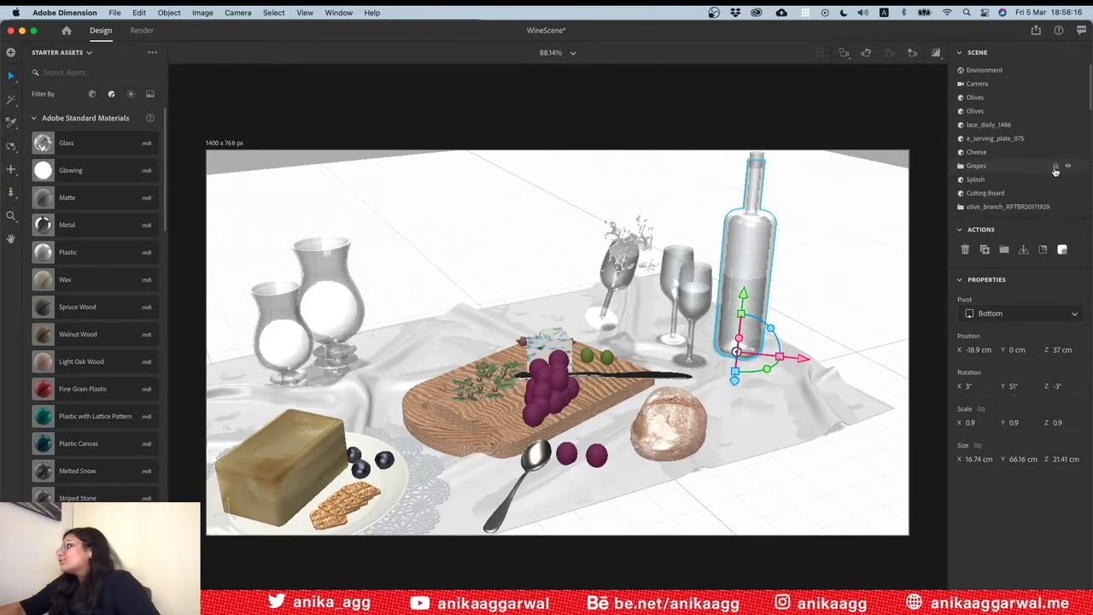
{"action": "left_click", "coordinate": [1054, 167]}
{"action": "left_click", "coordinate": [1056, 153]}
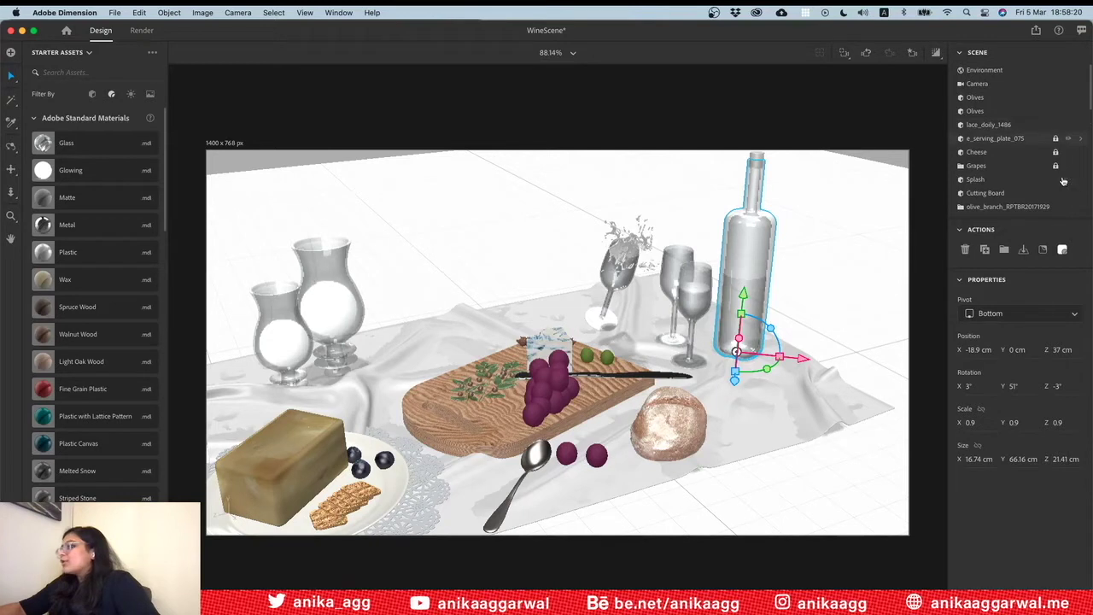
{"action": "left_click", "coordinate": [1055, 98]}
{"action": "left_click", "coordinate": [1055, 111]}
{"action": "scroll", "coordinate": [1064, 166], "scroll_direction": "down", "scroll_amount": 1}
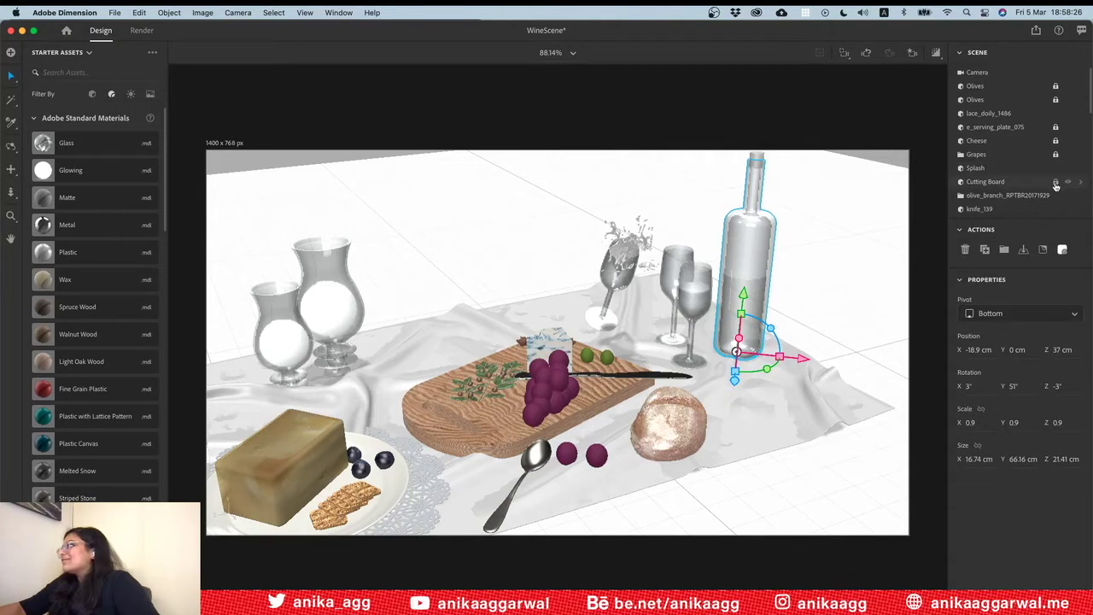
{"action": "scroll", "coordinate": [1055, 186], "scroll_direction": "down", "scroll_amount": 1}
{"action": "left_click", "coordinate": [1055, 177]}
{"action": "mouse_move", "coordinate": [1007, 195]}
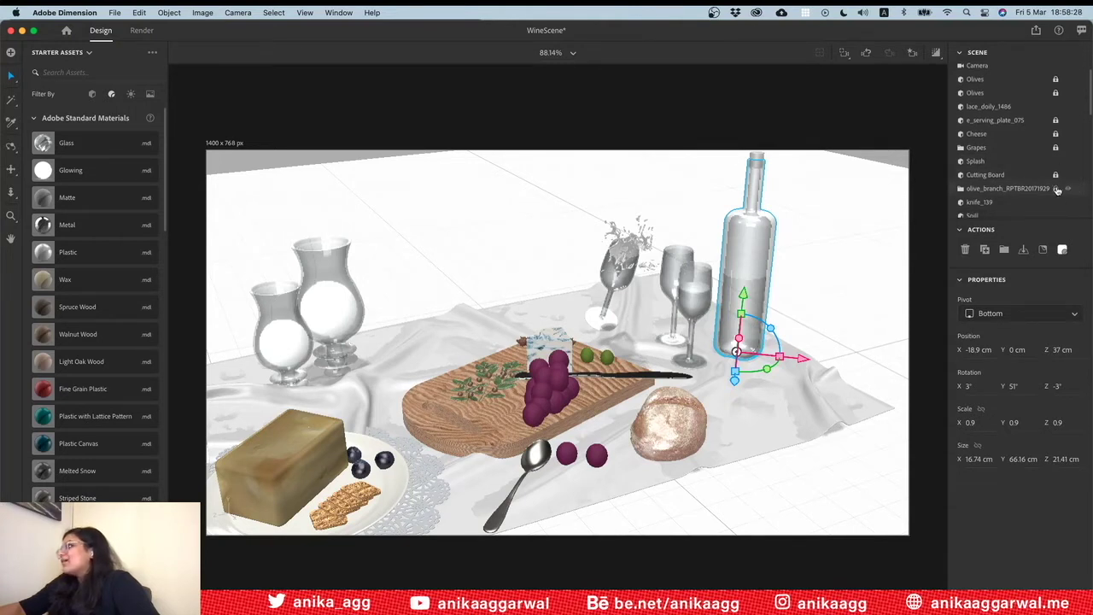
{"action": "mouse_move", "coordinate": [1062, 203]}
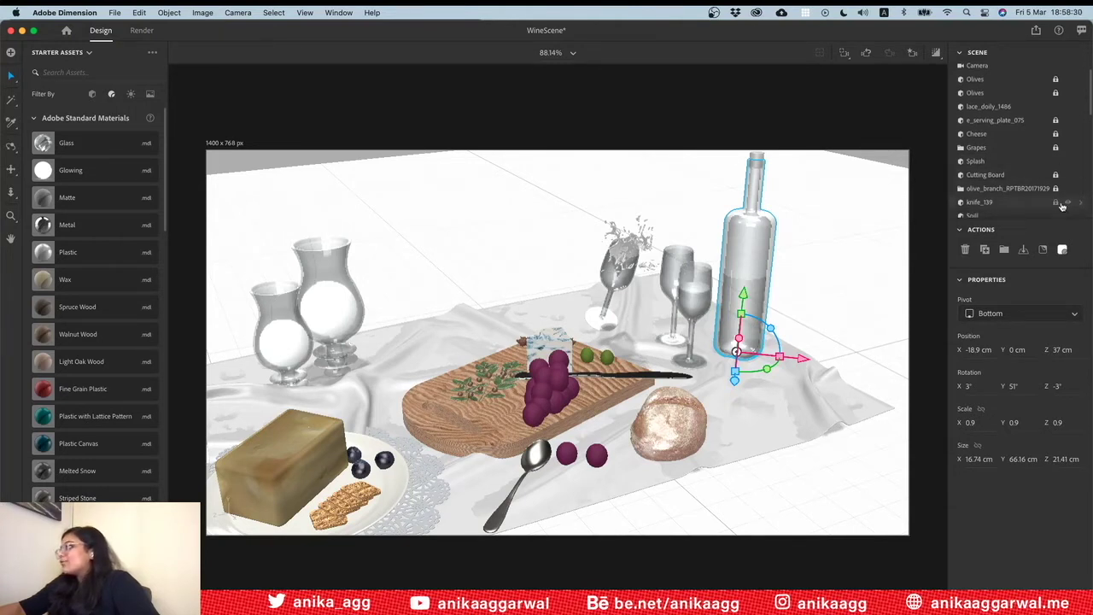
Lock the Butter, Crackers and Spoon, toggle the Carpet and Wine Inside locks, and view the bottle's glass material
{"action": "scroll", "coordinate": [1055, 201], "scroll_direction": "down", "scroll_amount": 1}
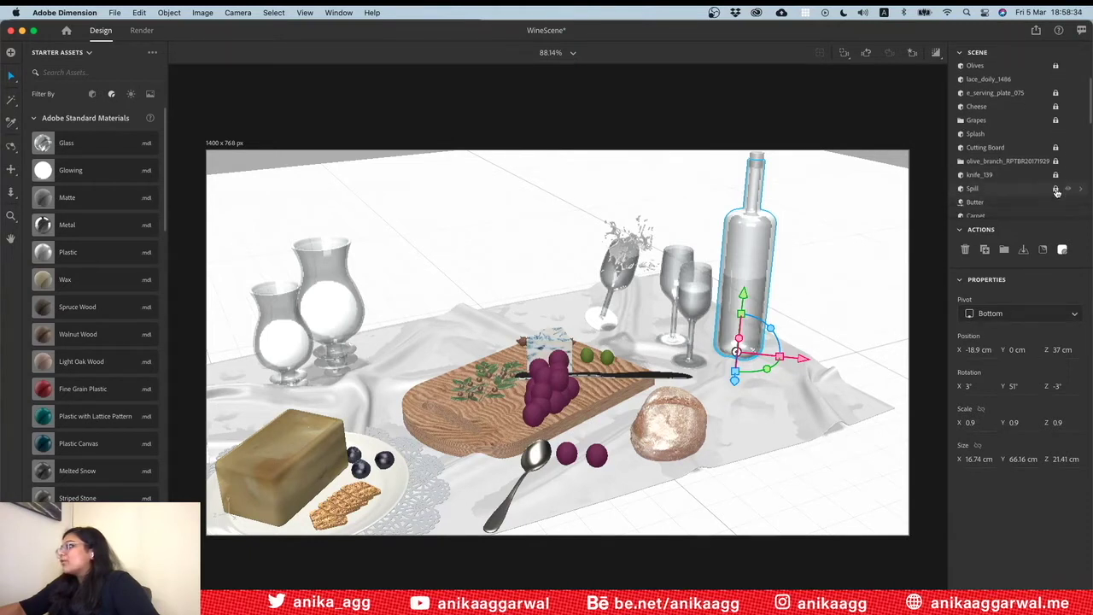
{"action": "left_click", "coordinate": [1055, 202]}
{"action": "scroll", "coordinate": [1055, 196], "scroll_direction": "down", "scroll_amount": 1}
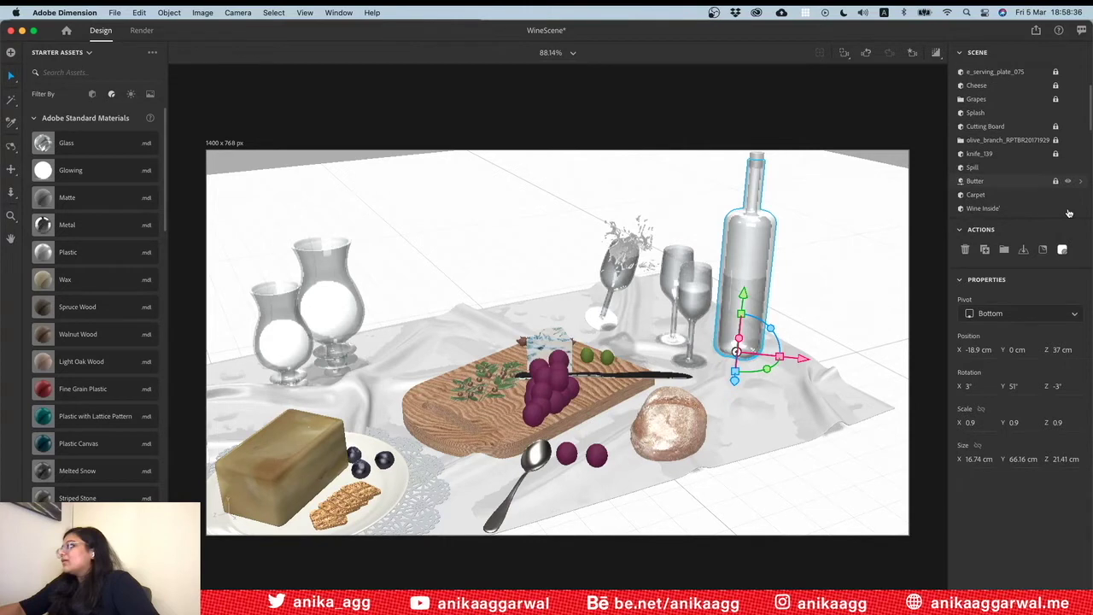
{"action": "left_click", "coordinate": [1055, 196]}
{"action": "scroll", "coordinate": [1055, 199], "scroll_direction": "down", "scroll_amount": 1}
{"action": "left_click", "coordinate": [1056, 195]}
{"action": "scroll", "coordinate": [1056, 195], "scroll_direction": "down", "scroll_amount": 2}
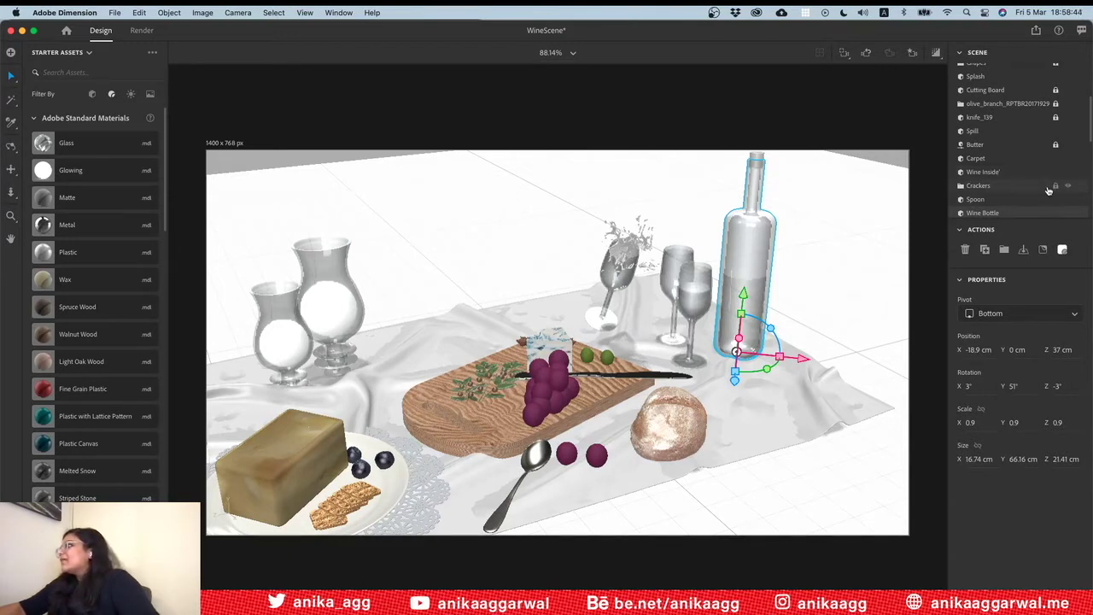
{"action": "left_click", "coordinate": [1055, 187]}
{"action": "left_click", "coordinate": [1056, 199]}
{"action": "scroll", "coordinate": [1056, 200], "scroll_direction": "down", "scroll_amount": 2}
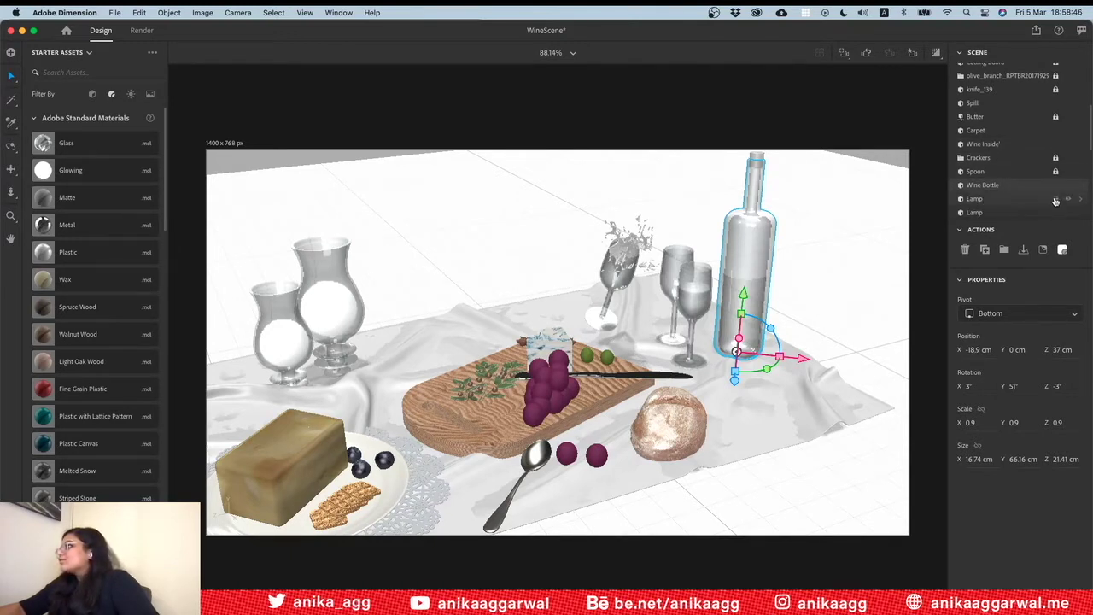
{"action": "left_click", "coordinate": [1082, 188]}
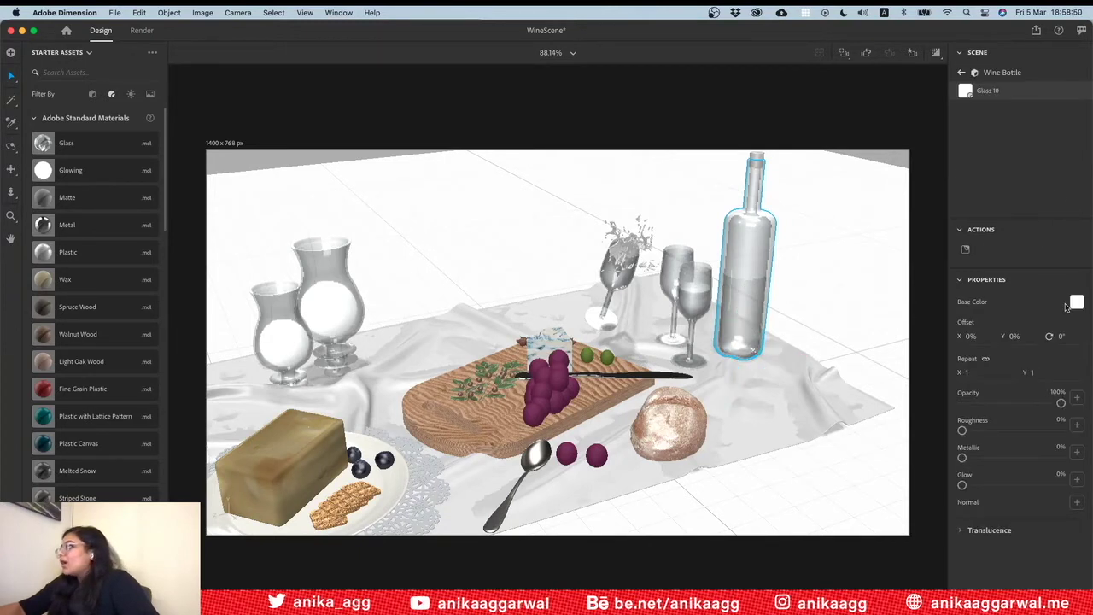
Set the bottle's Glass 10 base colour to a dark reddish-brown, hex 8F5546
{"action": "left_click", "coordinate": [1076, 304]}
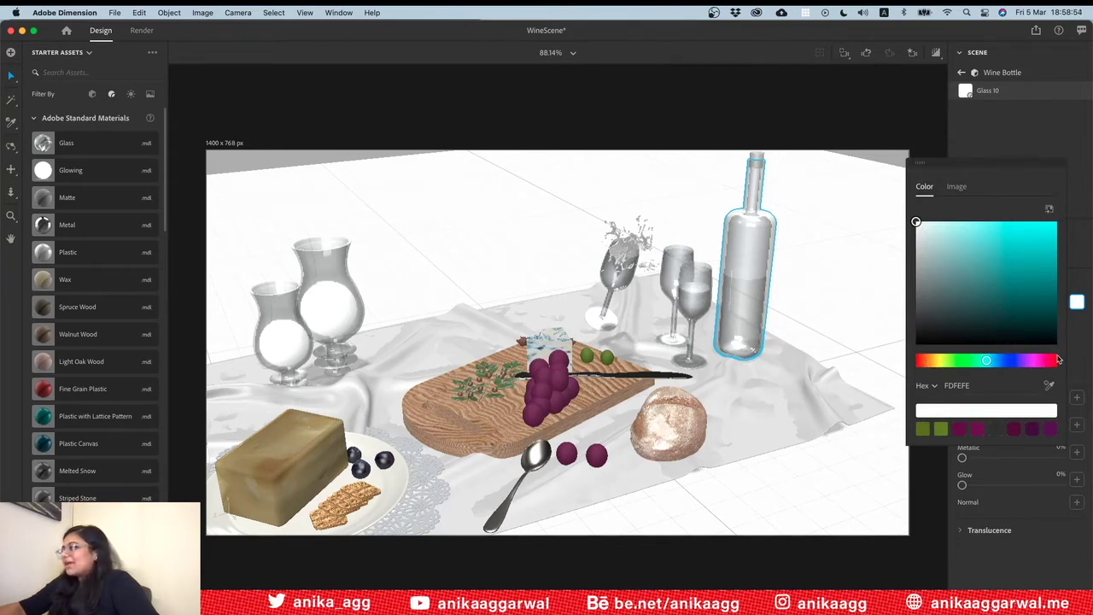
{"action": "left_click", "coordinate": [1049, 361]}
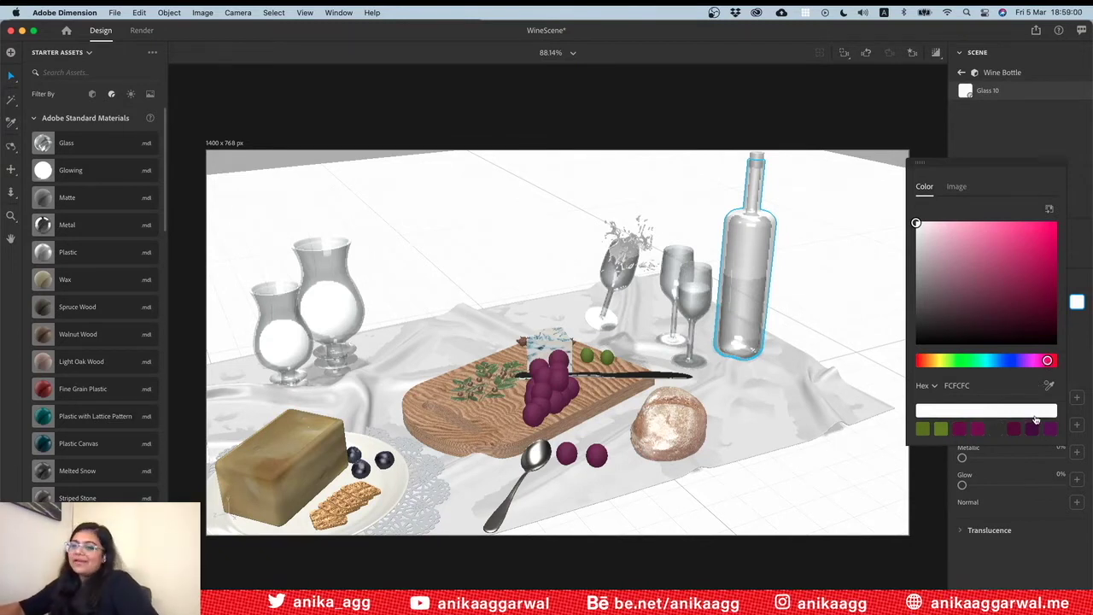
{"action": "left_click_drag", "start_coordinate": [927, 361], "coordinate": [921, 361]}
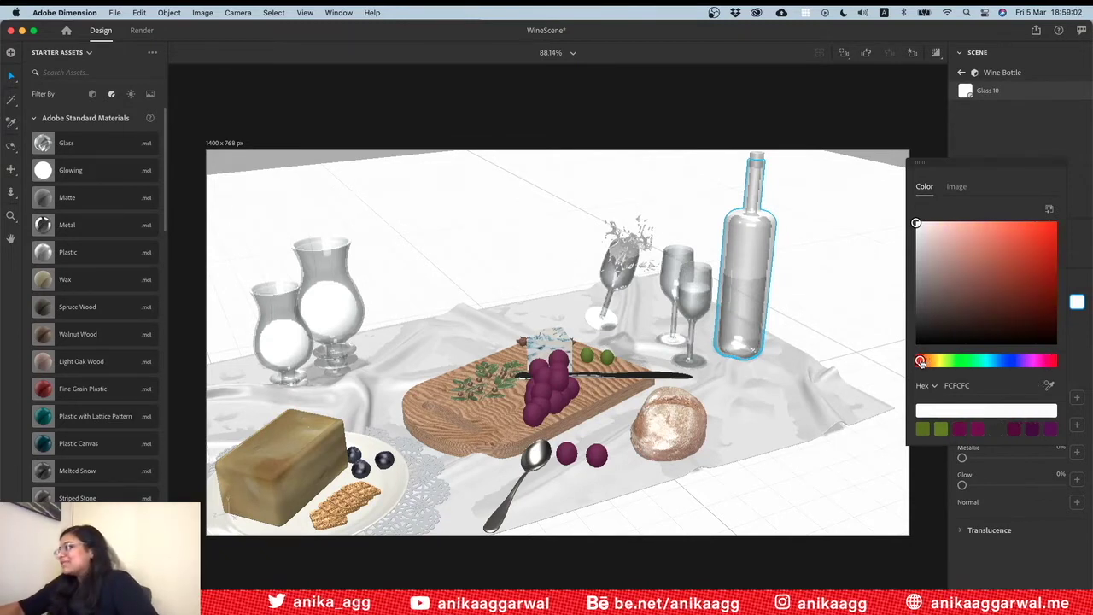
{"action": "left_click_drag", "start_coordinate": [1036, 296], "coordinate": [987, 275]}
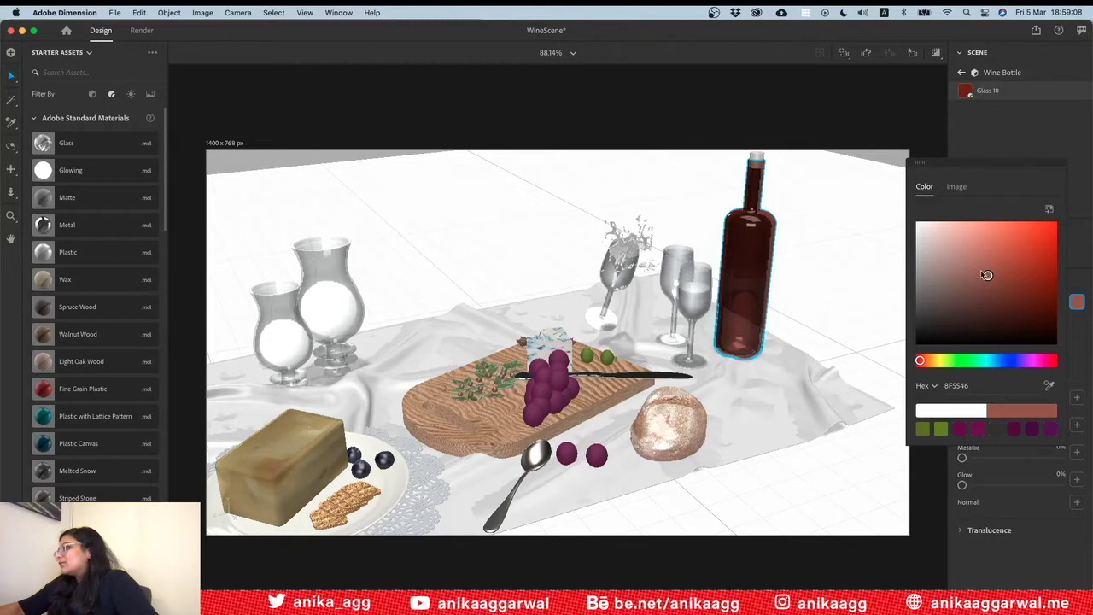
{"action": "left_click", "coordinate": [846, 276]}
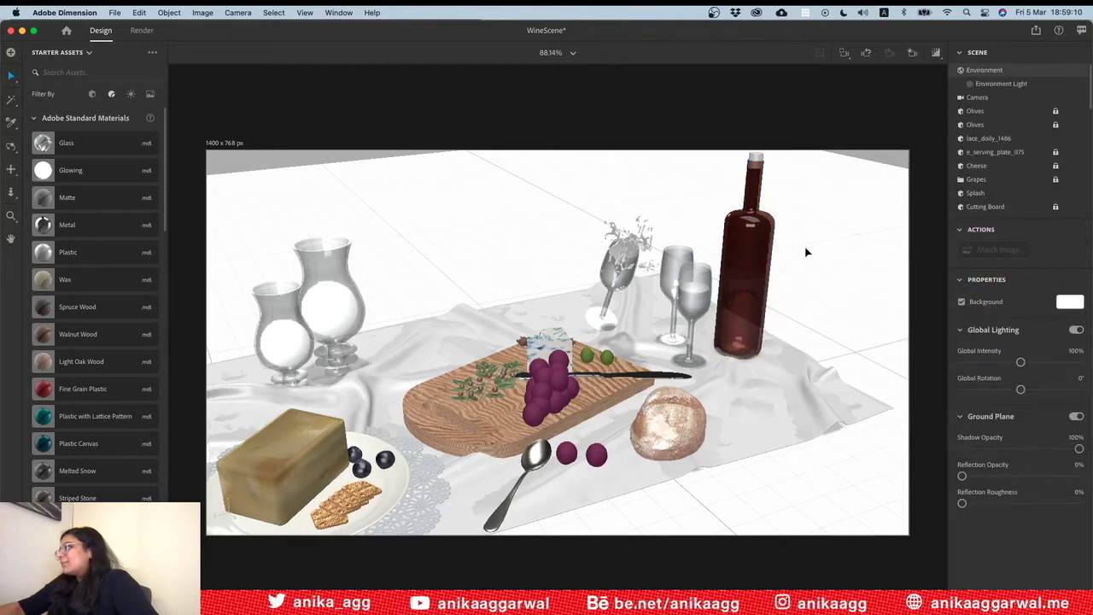
Orbit the camera to look down on the table and save the scene
{"action": "left_click_drag", "start_coordinate": [760, 227], "coordinate": [772, 336]}
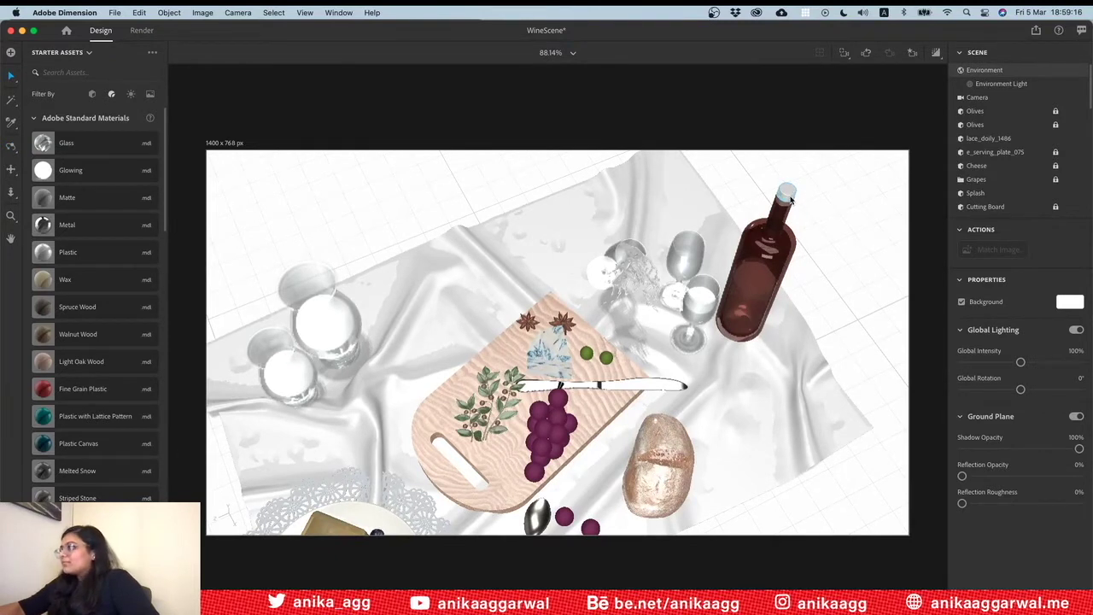
{"action": "key", "text": "super+s"}
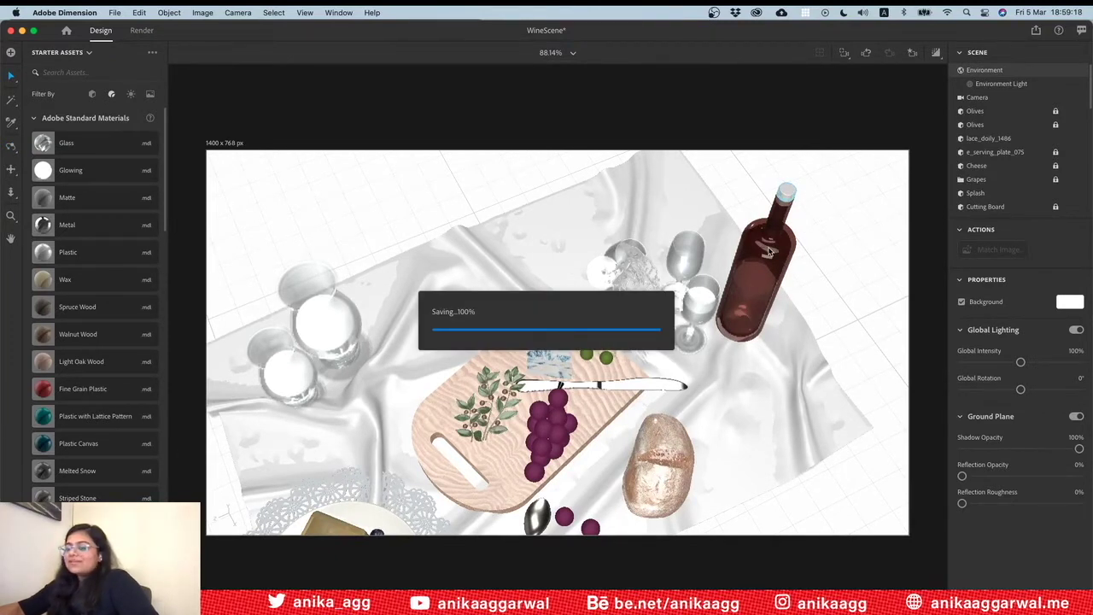
{"action": "scroll", "coordinate": [1004, 169], "scroll_direction": "down", "scroll_amount": 5}
{"action": "scroll", "coordinate": [1004, 169], "scroll_direction": "down", "scroll_amount": 2}
{"action": "scroll", "coordinate": [1002, 112], "scroll_direction": "down", "scroll_amount": 2}
{"action": "scroll", "coordinate": [1002, 112], "scroll_direction": "up", "scroll_amount": 1}
{"action": "scroll", "coordinate": [1004, 102], "scroll_direction": "up", "scroll_amount": 1}
{"action": "scroll", "coordinate": [1005, 92], "scroll_direction": "up", "scroll_amount": 1}
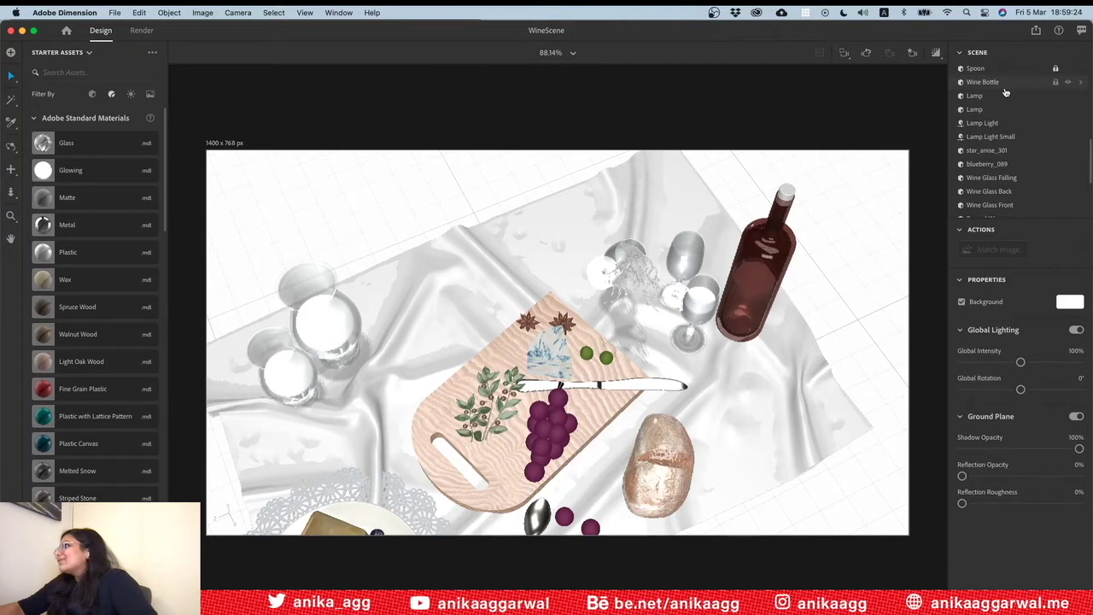
Lock the Wine Bottle in the Scene panel and select the Wine Inside object
{"action": "left_click", "coordinate": [1054, 83]}
{"action": "scroll", "coordinate": [1042, 111], "scroll_direction": "down", "scroll_amount": 2}
{"action": "scroll", "coordinate": [999, 196], "scroll_direction": "down", "scroll_amount": 1}
{"action": "scroll", "coordinate": [999, 195], "scroll_direction": "down", "scroll_amount": 2}
{"action": "scroll", "coordinate": [999, 192], "scroll_direction": "down", "scroll_amount": 2}
{"action": "scroll", "coordinate": [999, 192], "scroll_direction": "down", "scroll_amount": 1}
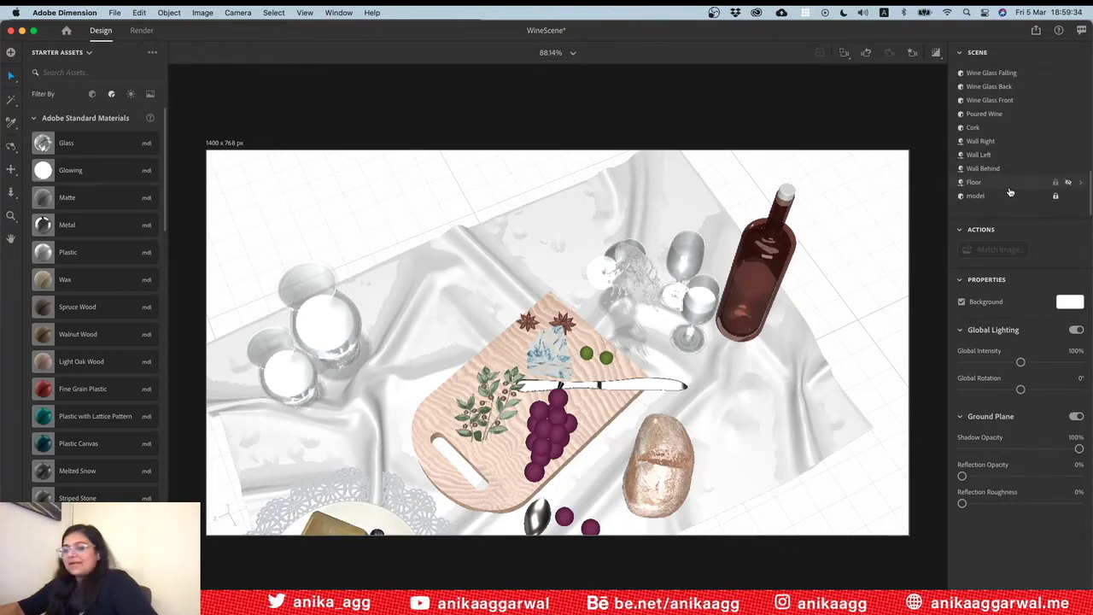
{"action": "scroll", "coordinate": [1009, 192], "scroll_direction": "up", "scroll_amount": 2}
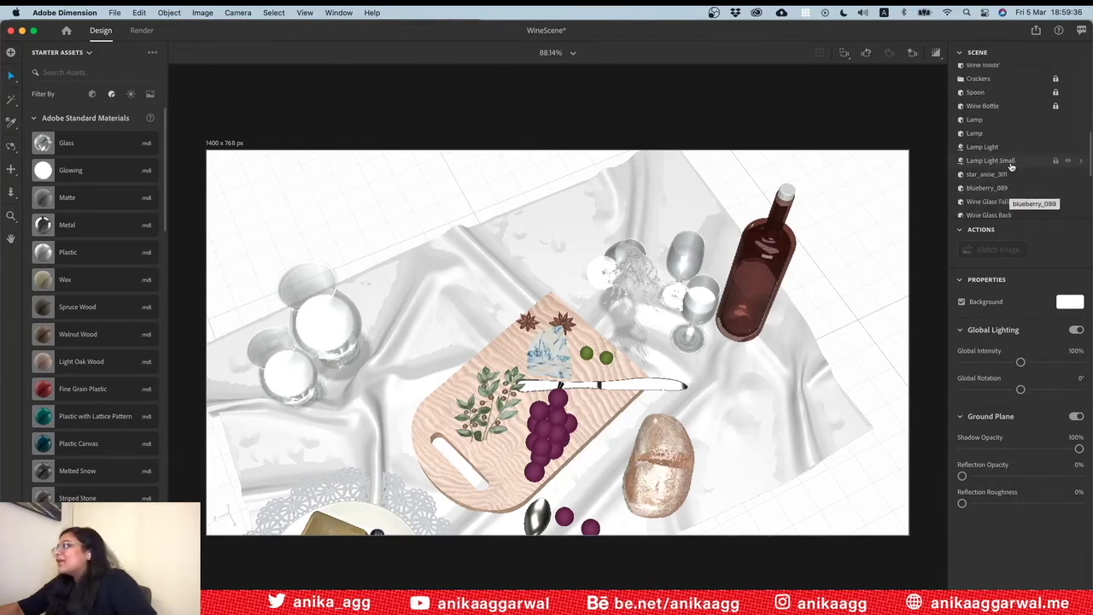
{"action": "scroll", "coordinate": [1011, 165], "scroll_direction": "up", "scroll_amount": 2}
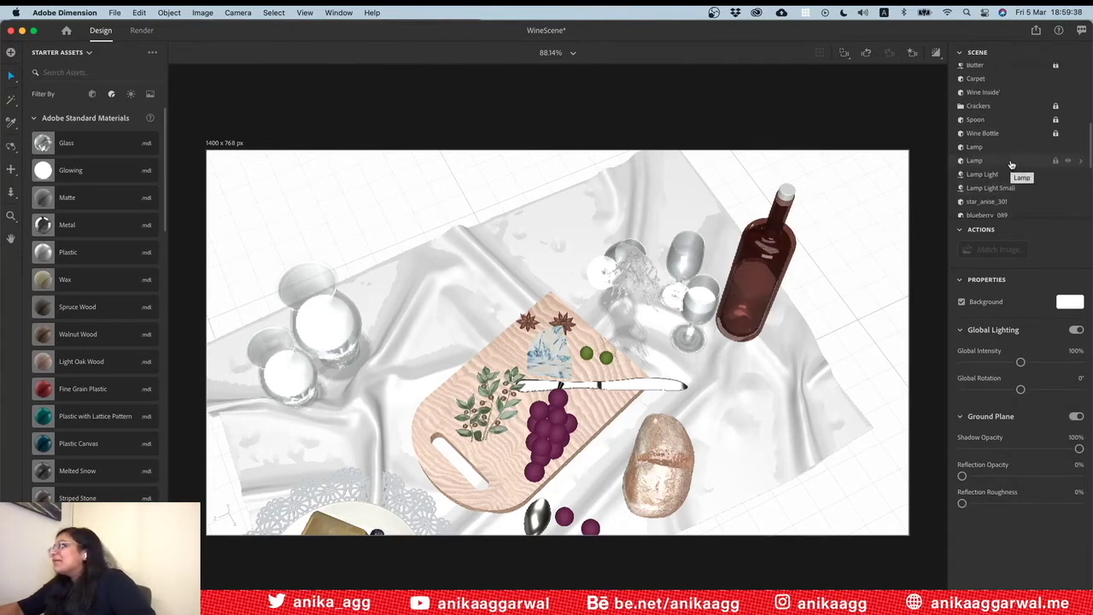
{"action": "left_click", "coordinate": [1001, 92]}
{"action": "left_click", "coordinate": [1067, 93]}
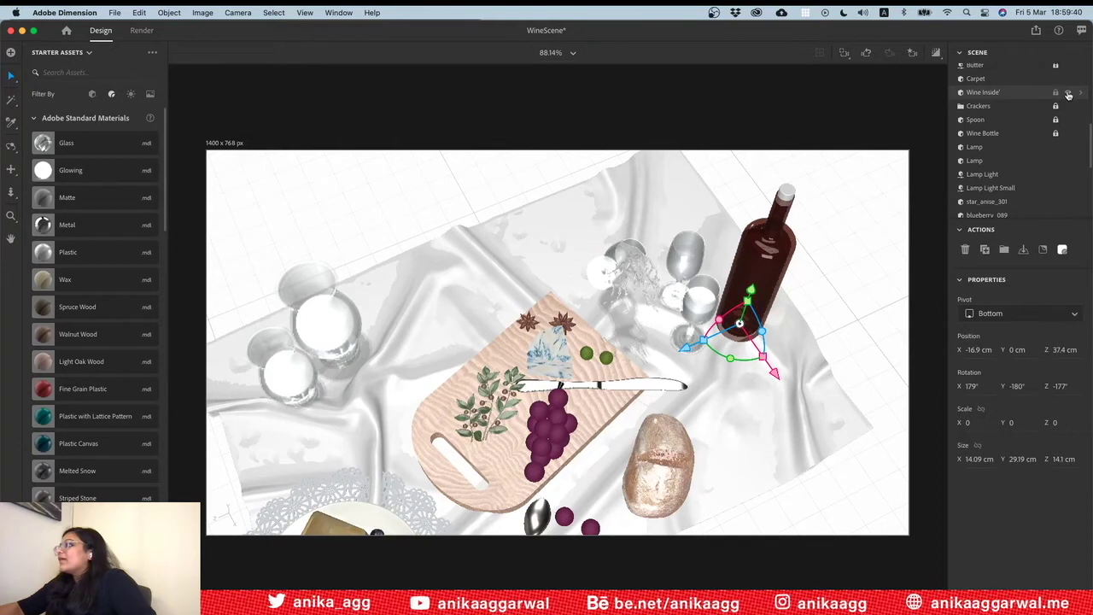
Set the Wine Inside material's base colour to a deep red, B01212
{"action": "left_click", "coordinate": [1080, 94]}
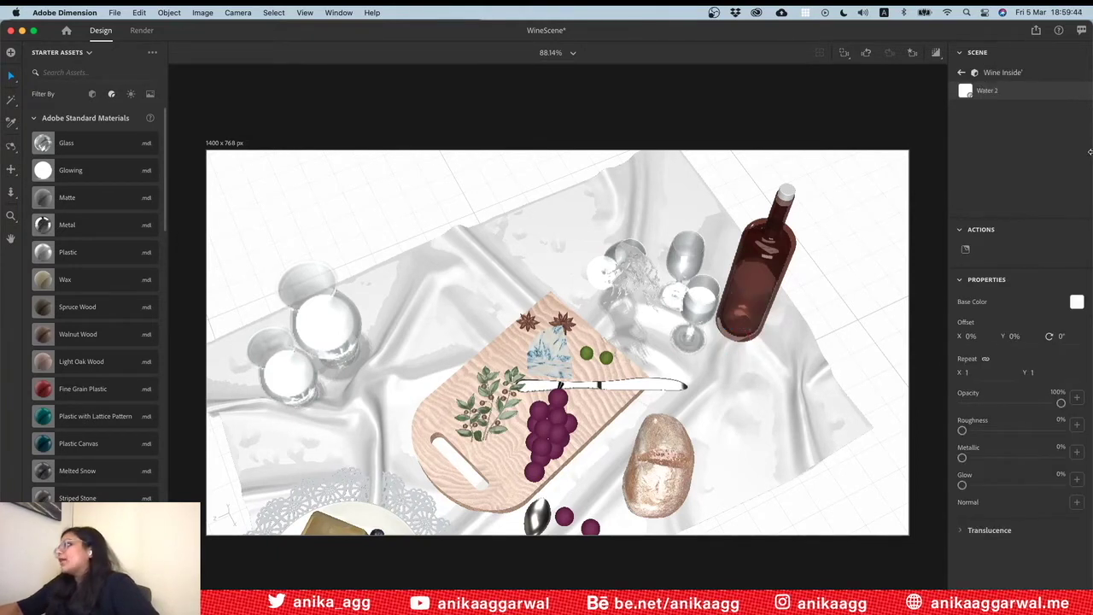
{"action": "left_click", "coordinate": [1077, 303]}
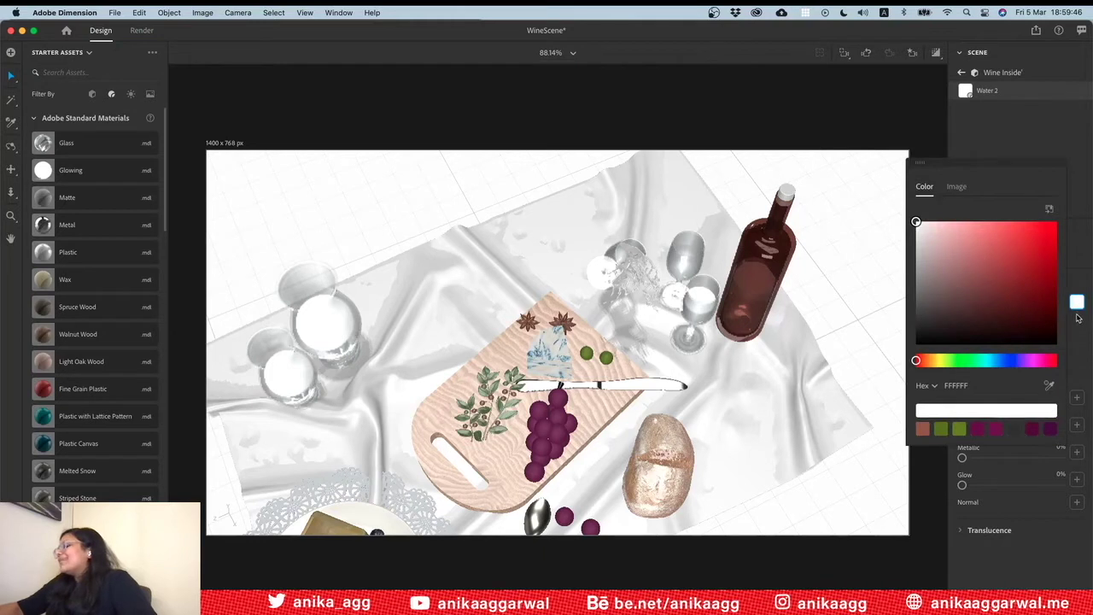
{"action": "mouse_move", "coordinate": [982, 309]}
{"action": "left_mouse_down"}
{"action": "mouse_move", "coordinate": [994, 250]}
{"action": "mouse_move", "coordinate": [969, 294]}
{"action": "mouse_move", "coordinate": [1020, 224]}
{"action": "mouse_move", "coordinate": [1057, 243]}
{"action": "left_mouse_up"}
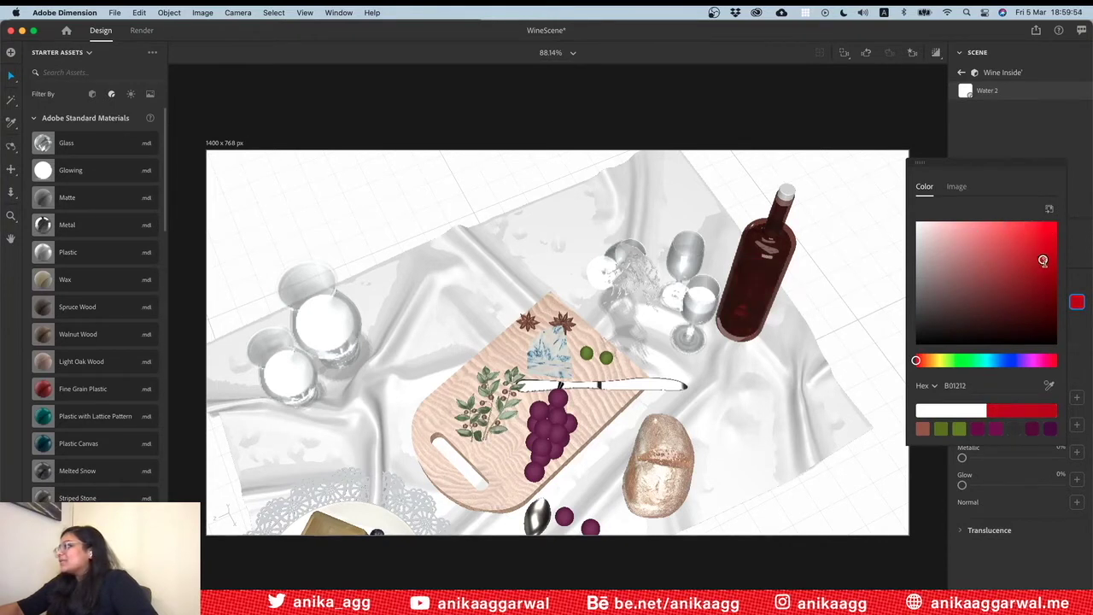
{"action": "left_click", "coordinate": [1070, 217]}
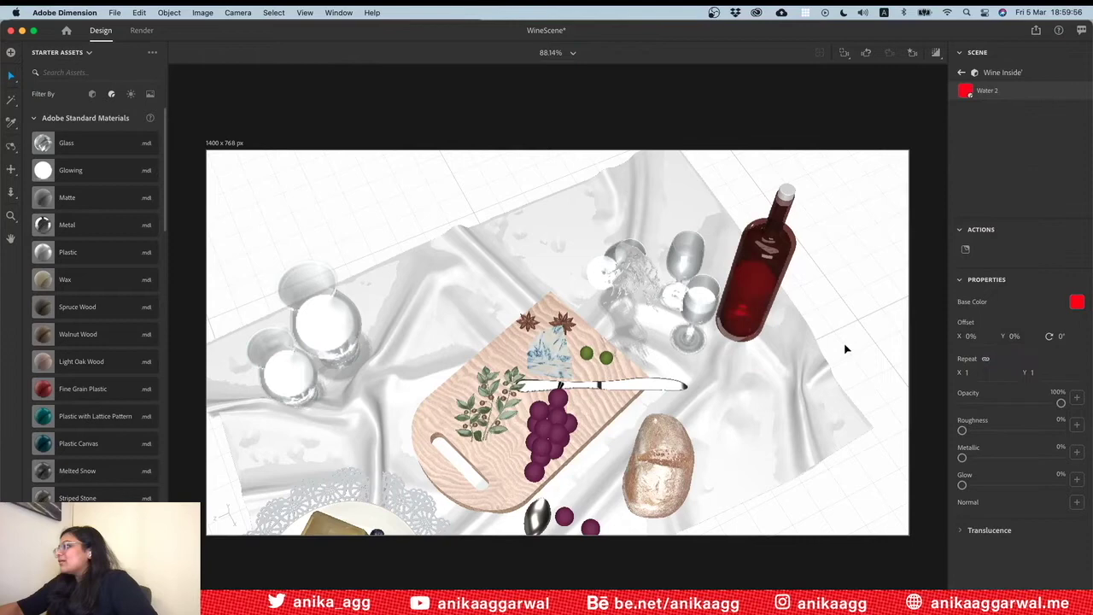
Select the carpet and orbit and zoom to a low side view centred on the bottle and glasses
{"action": "left_click", "coordinate": [846, 349]}
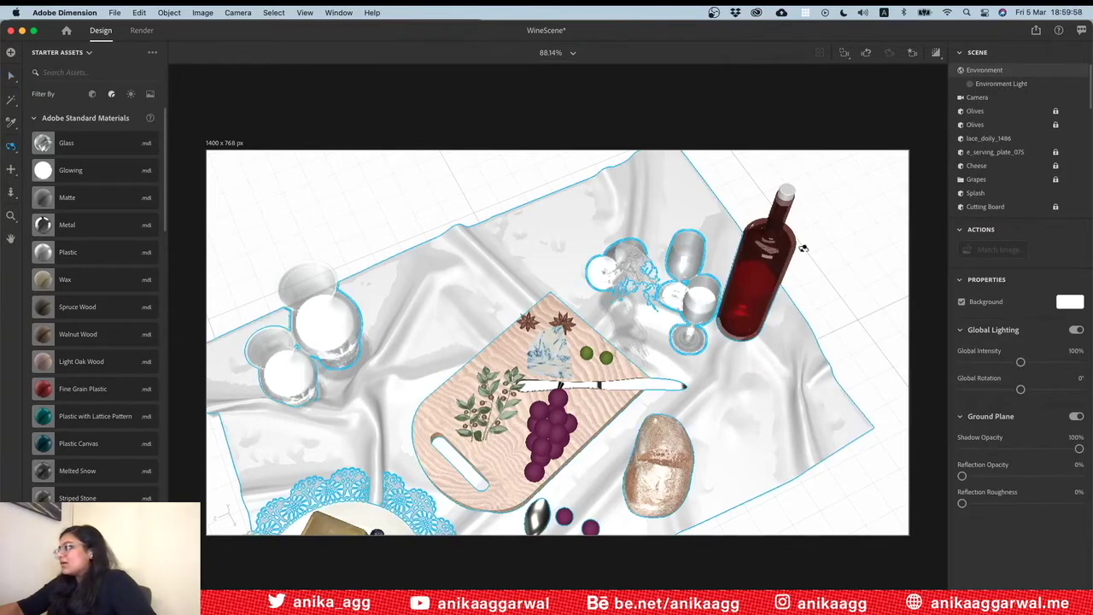
{"action": "left_click", "coordinate": [802, 247]}
{"action": "left_click_drag", "start_coordinate": [819, 249], "coordinate": [835, 340]}
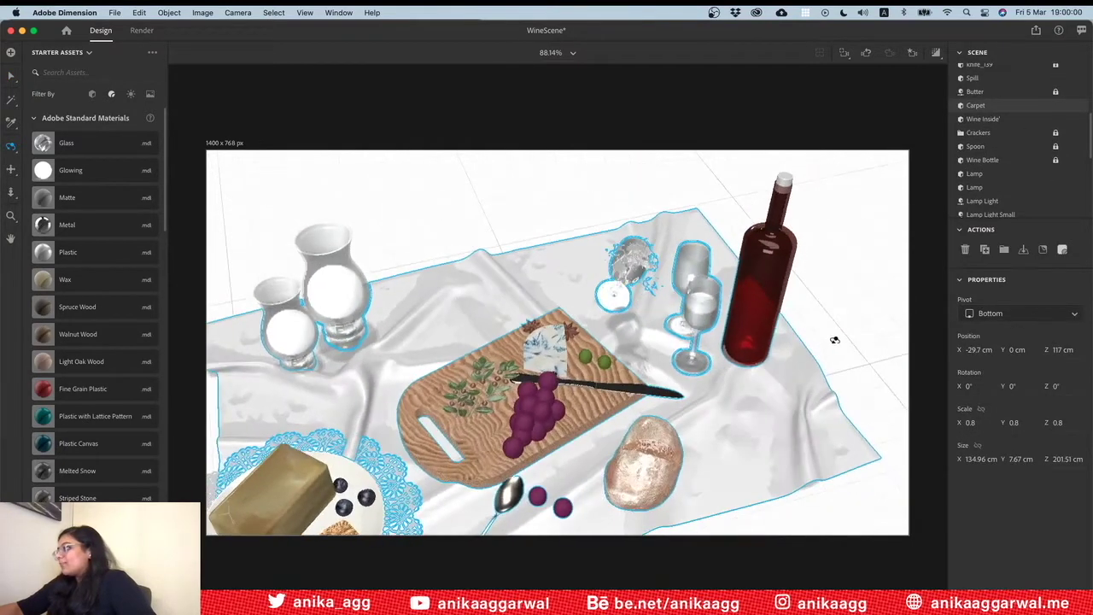
{"action": "scroll", "coordinate": [834, 341], "scroll_direction": "up", "scroll_amount": 3}
{"action": "left_click_drag", "start_coordinate": [791, 322], "coordinate": [683, 342]}
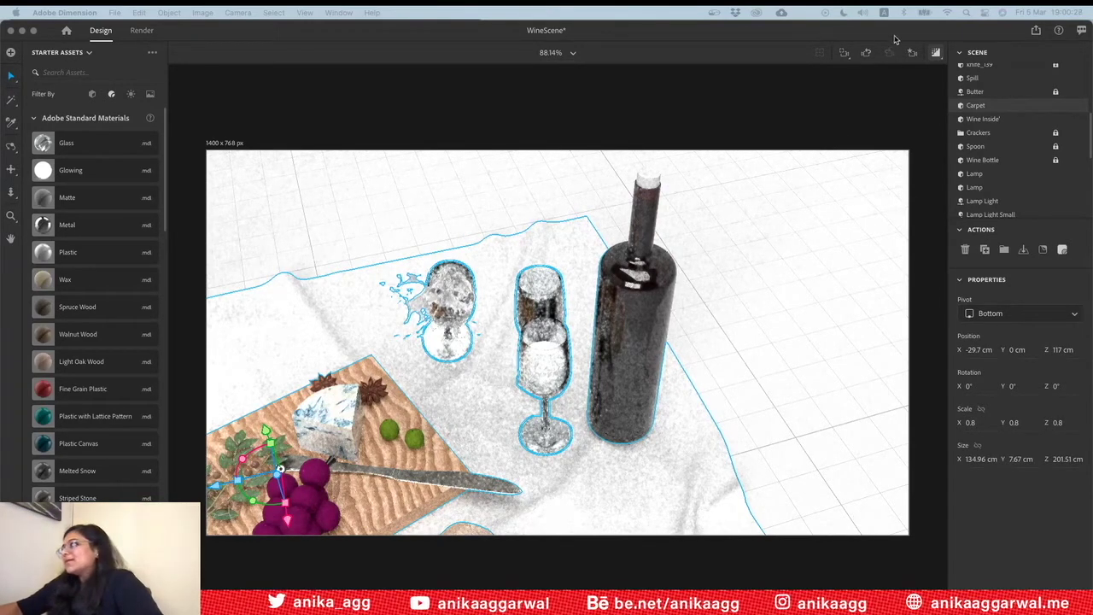
Turn off the live render preview and clear the scene selection
{"action": "left_click", "coordinate": [936, 54]}
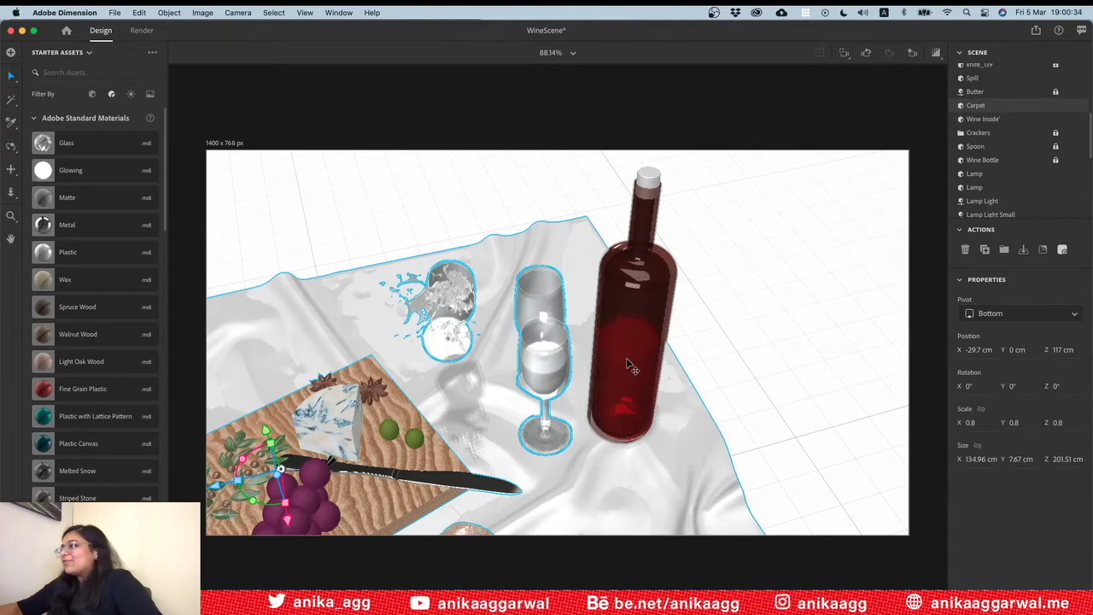
{"action": "left_click", "coordinate": [724, 282]}
{"action": "scroll", "coordinate": [999, 139], "scroll_direction": "down", "scroll_amount": 2}
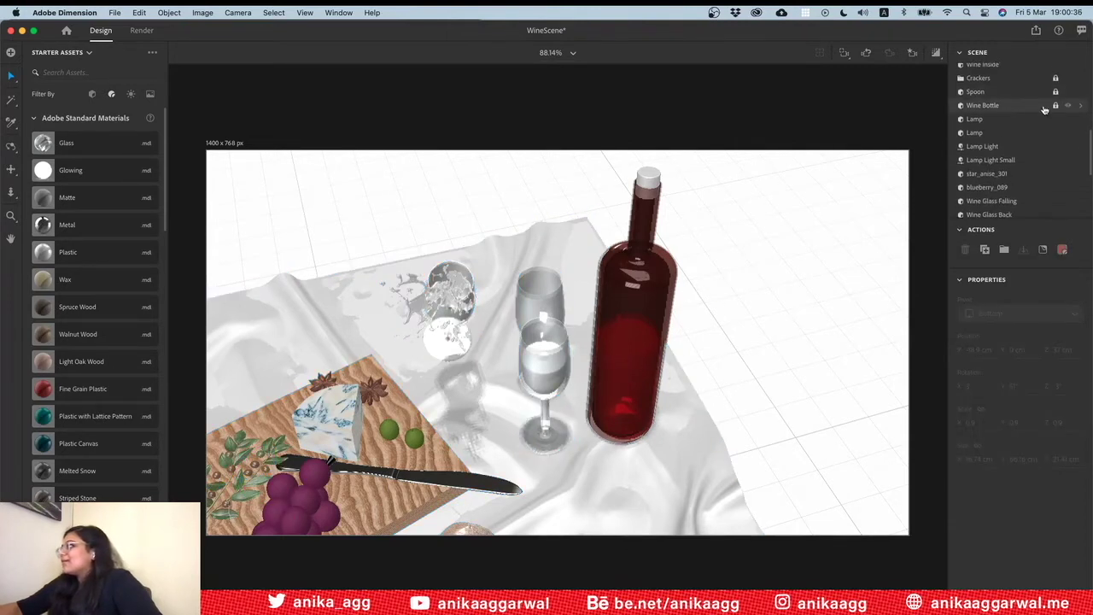
{"action": "left_click", "coordinate": [1057, 106]}
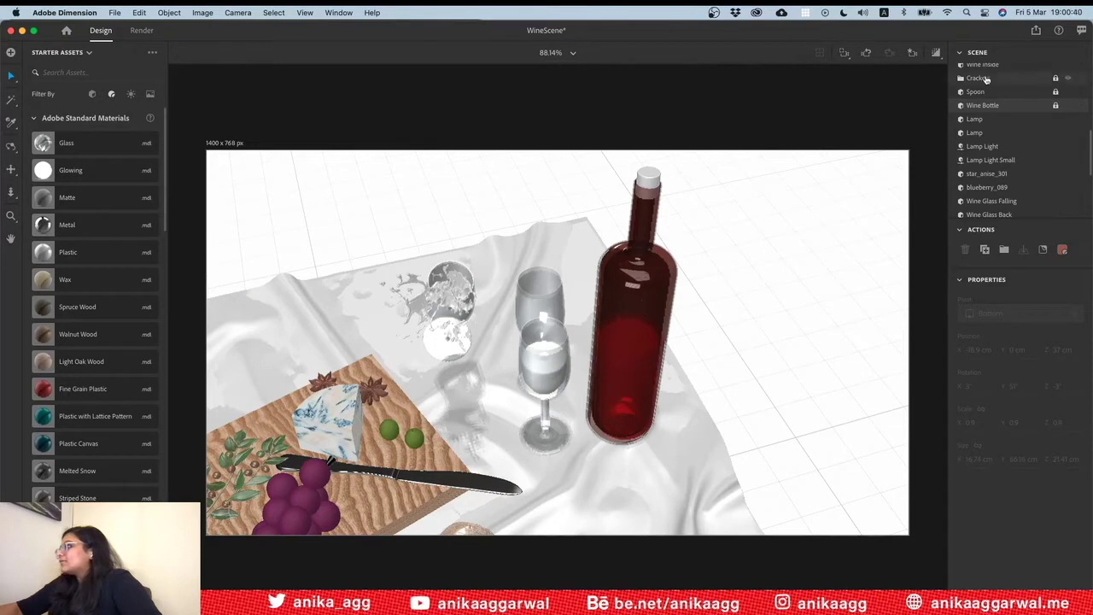
{"action": "scroll", "coordinate": [990, 81], "scroll_direction": "up", "scroll_amount": 4}
Darken the Wine Inside's Water 2 base colour to B00505
{"action": "left_click", "coordinate": [996, 169]}
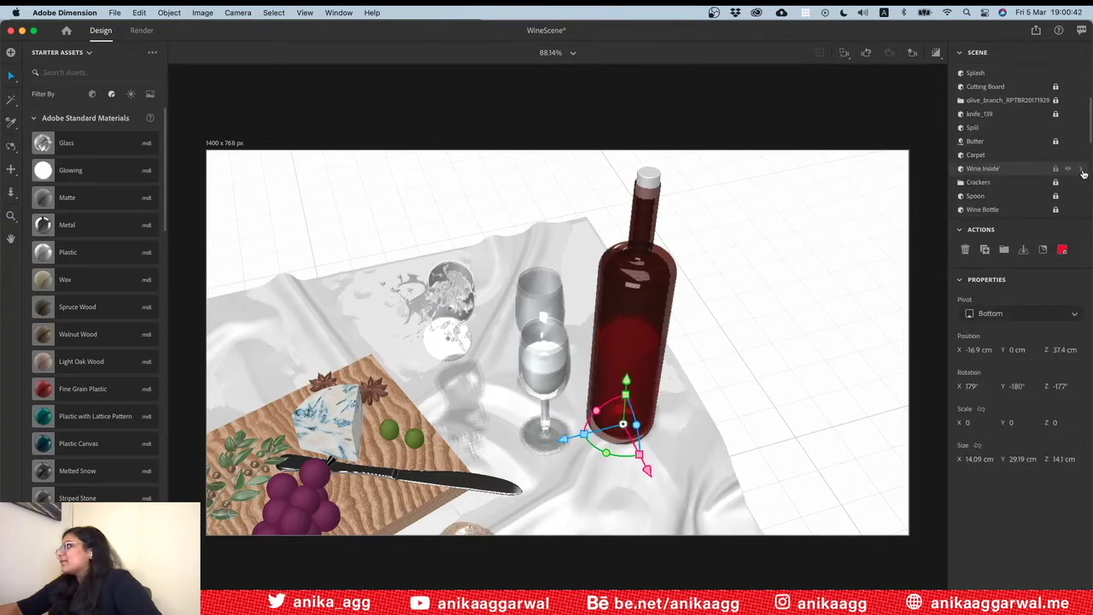
{"action": "left_click", "coordinate": [1082, 170]}
{"action": "left_click", "coordinate": [1078, 304]}
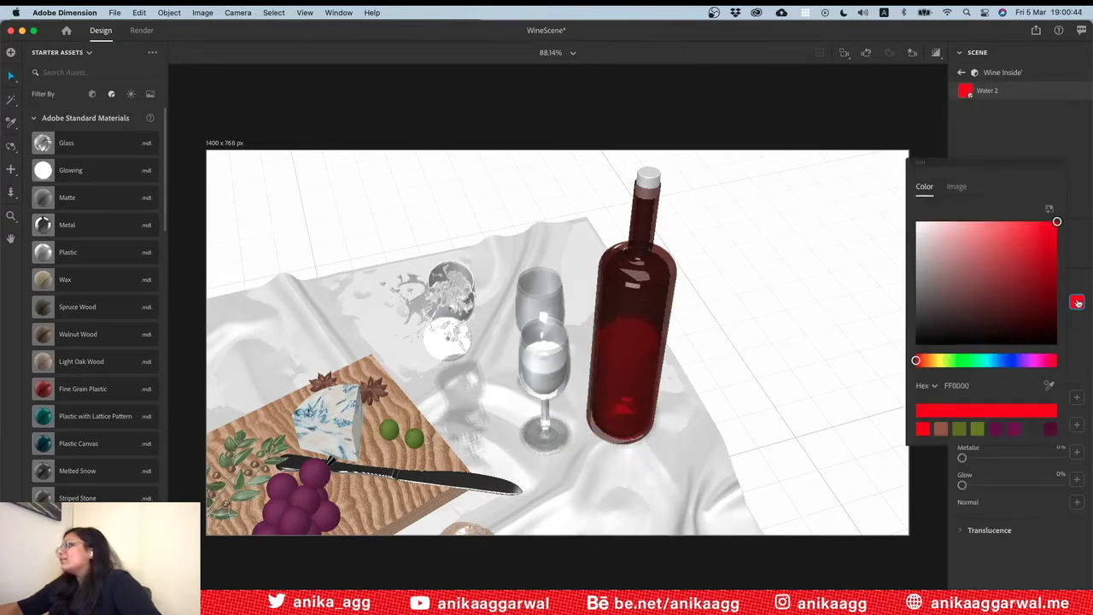
{"action": "left_click_drag", "start_coordinate": [1055, 246], "coordinate": [1053, 260]}
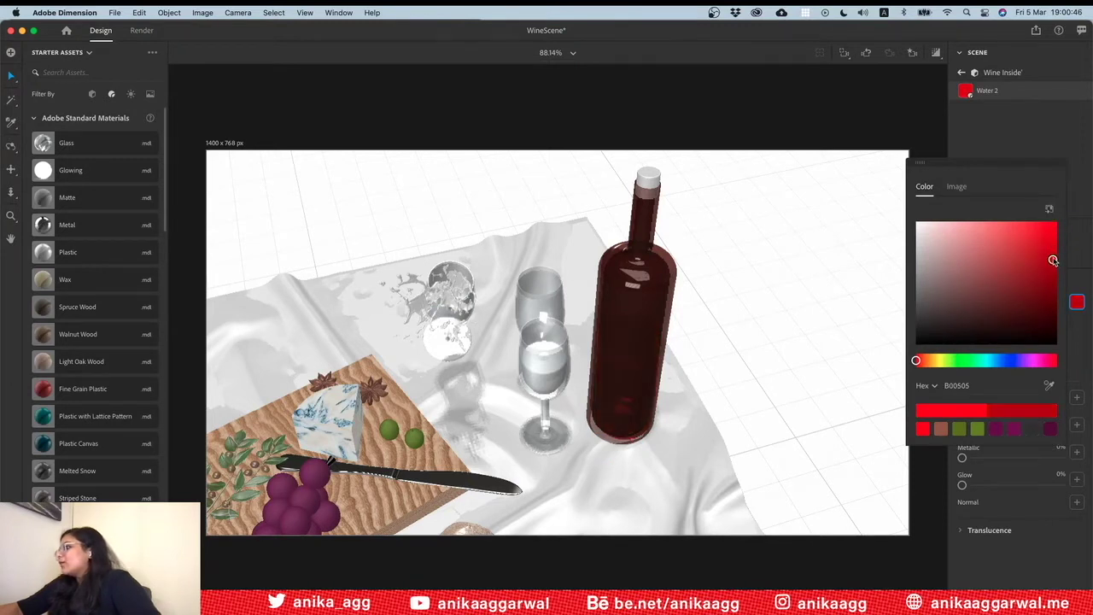
{"action": "left_click", "coordinate": [819, 333]}
{"action": "left_click", "coordinate": [791, 357]}
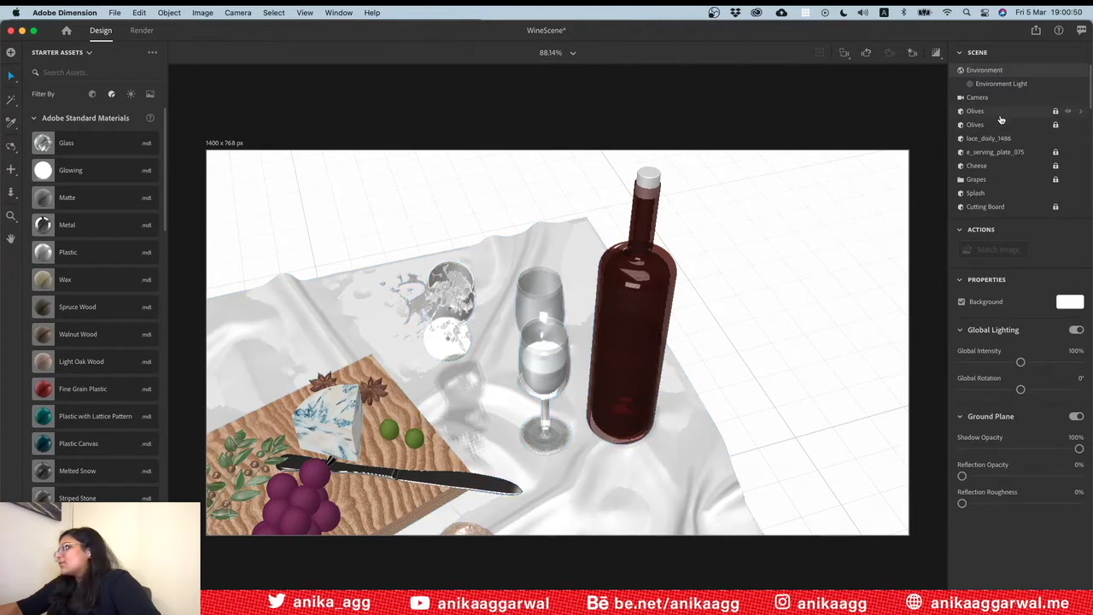
Realign the wine inside the bottle, nudging its position and returning its X rotation to 177°
{"action": "scroll", "coordinate": [995, 162], "scroll_direction": "down", "scroll_amount": 2}
{"action": "scroll", "coordinate": [995, 183], "scroll_direction": "down", "scroll_amount": 3}
{"action": "scroll", "coordinate": [1008, 173], "scroll_direction": "down", "scroll_amount": 3}
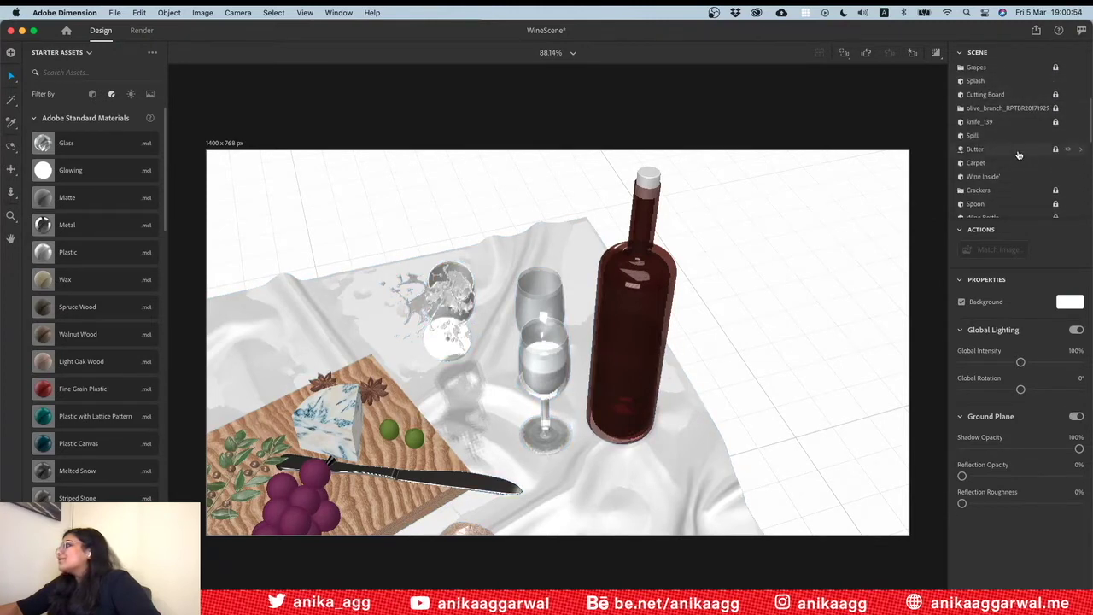
{"action": "left_click", "coordinate": [1004, 179]}
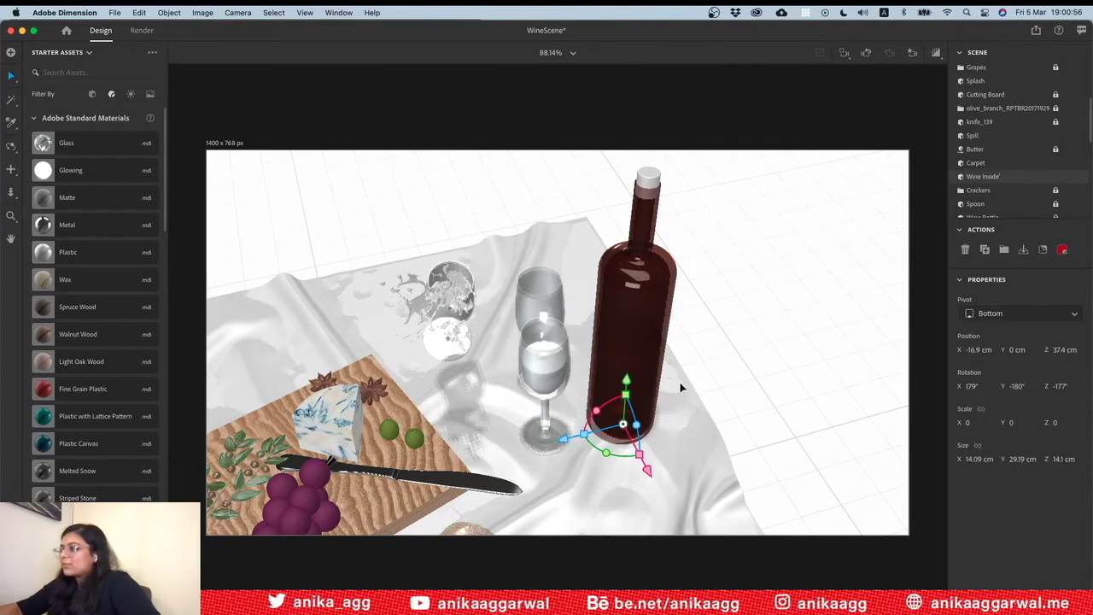
{"action": "left_click_drag", "start_coordinate": [597, 413], "coordinate": [600, 415]}
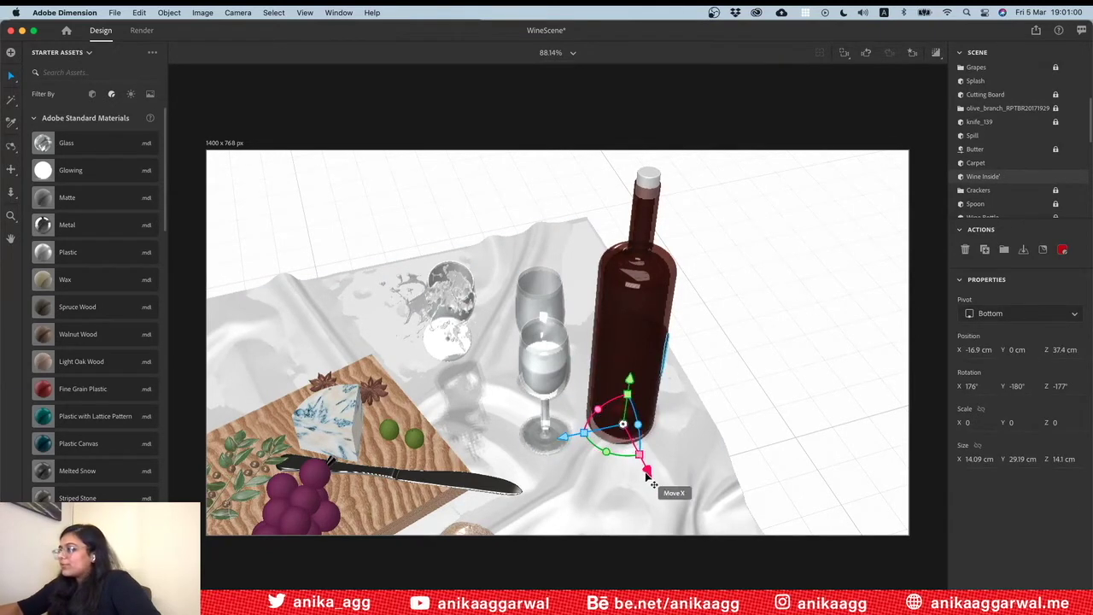
{"action": "left_click_drag", "start_coordinate": [646, 470], "coordinate": [648, 480]}
{"action": "left_click_drag", "start_coordinate": [622, 445], "coordinate": [624, 439]}
{"action": "left_click", "coordinate": [740, 323]}
Orbit to check the bottle from above, return to a low table view, save WineScene, and switch to Finder
{"action": "mouse_move", "coordinate": [707, 368]}
{"action": "left_mouse_down"}
{"action": "mouse_move", "coordinate": [541, 374]}
{"action": "mouse_move", "coordinate": [656, 327]}
{"action": "mouse_move", "coordinate": [780, 408]}
{"action": "mouse_move", "coordinate": [759, 502]}
{"action": "mouse_move", "coordinate": [620, 391]}
{"action": "left_mouse_up"}
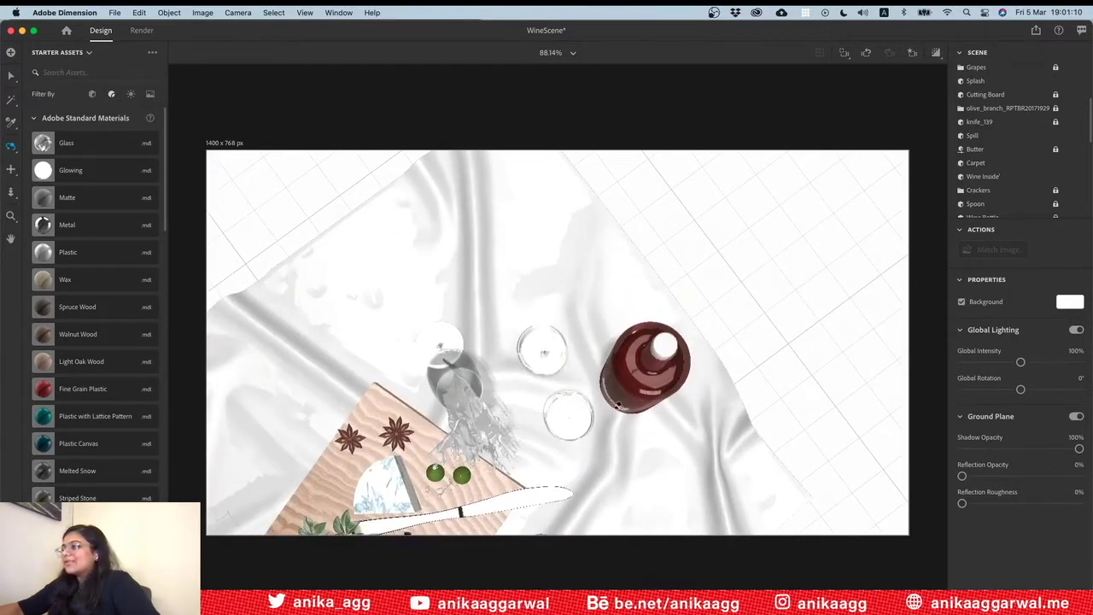
{"action": "mouse_move", "coordinate": [608, 356]}
{"action": "left_mouse_down"}
{"action": "mouse_move", "coordinate": [568, 244]}
{"action": "mouse_move", "coordinate": [590, 224]}
{"action": "mouse_move", "coordinate": [578, 230]}
{"action": "mouse_move", "coordinate": [580, 251]}
{"action": "left_mouse_up"}
{"action": "scroll", "coordinate": [581, 252], "scroll_direction": "down", "scroll_amount": 5}
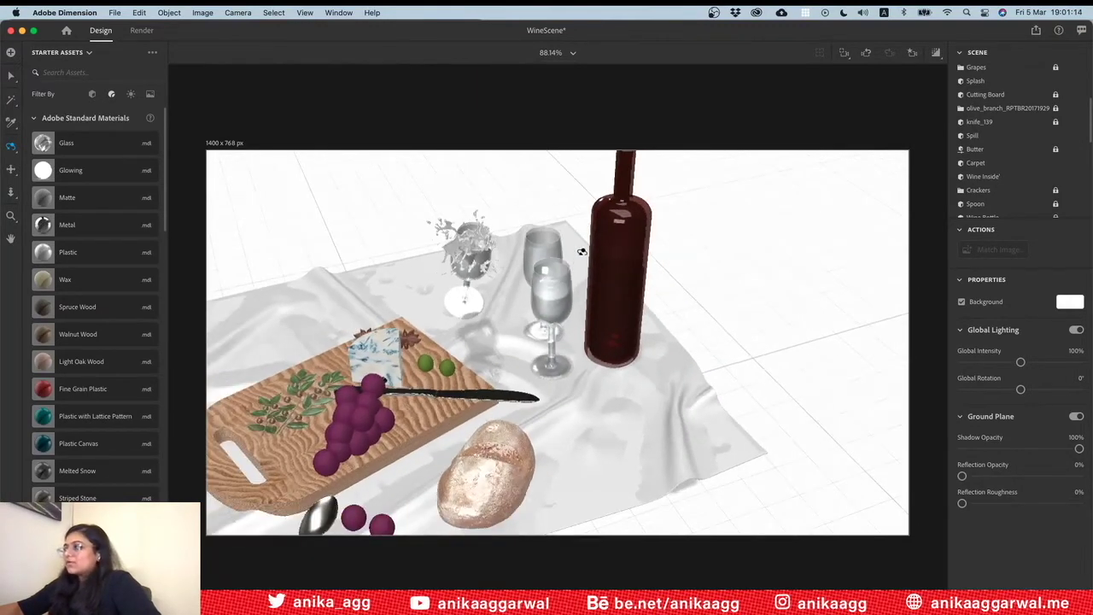
{"action": "scroll", "coordinate": [580, 252], "scroll_direction": "down", "scroll_amount": 2}
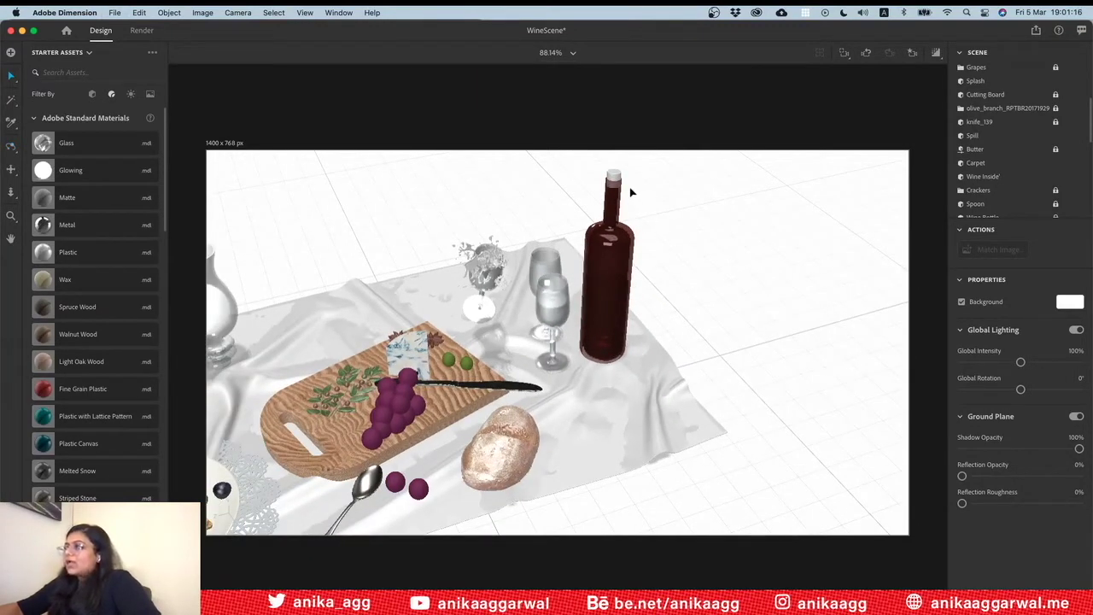
{"action": "key", "text": "ctrl+s"}
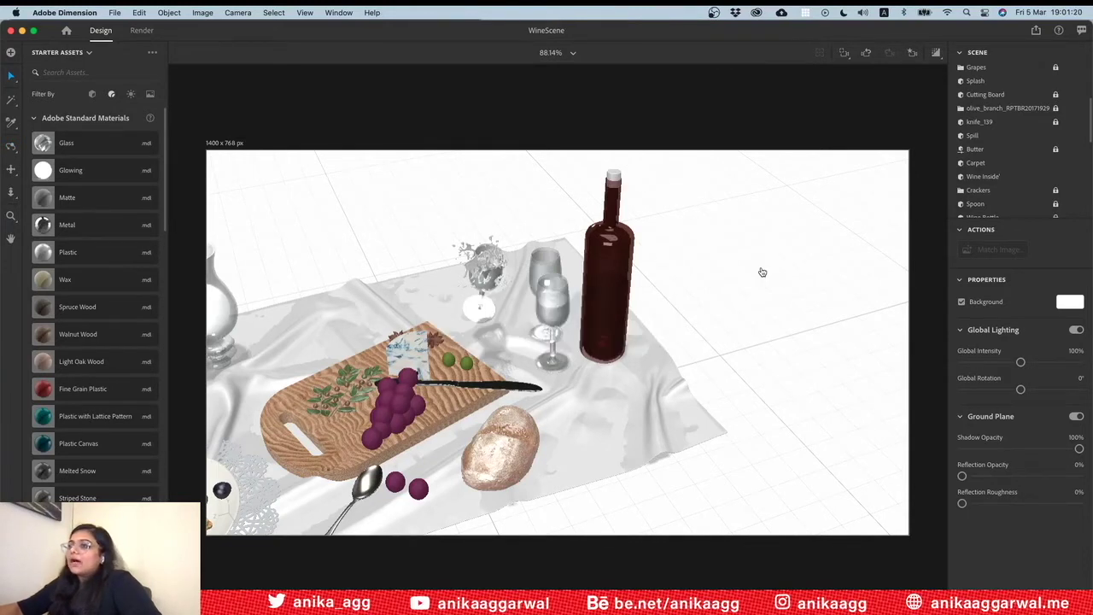
{"action": "key", "text": "super+Tab"}
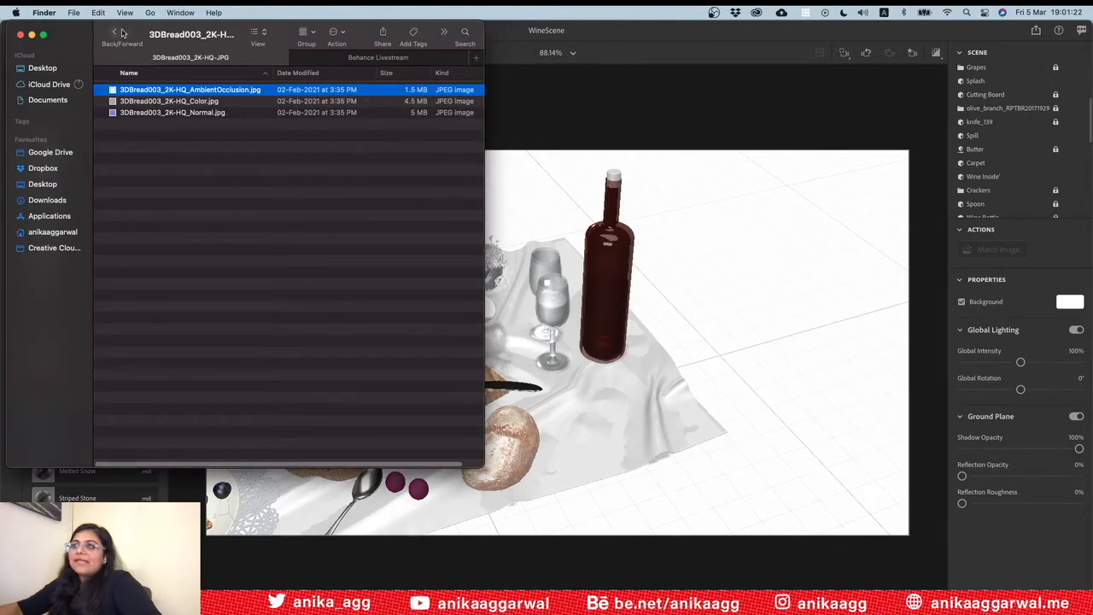
Preview orange-cork-fabric-closeup.jpg in the Textures folder and drag it onto the bottle's cork in Dimension
{"action": "left_click", "coordinate": [113, 34]}
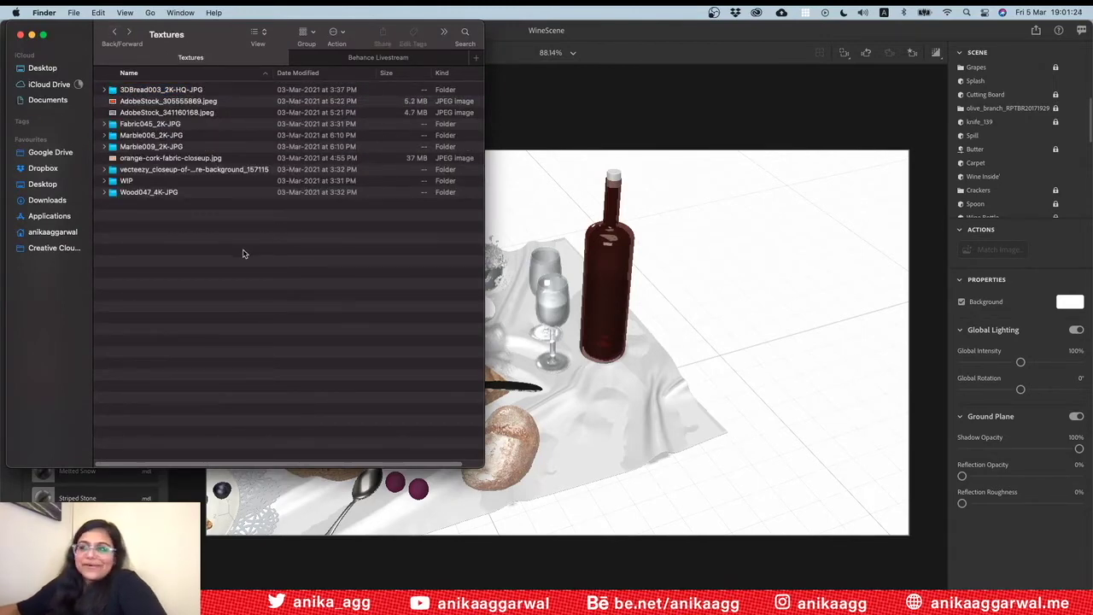
{"action": "left_click", "coordinate": [176, 160]}
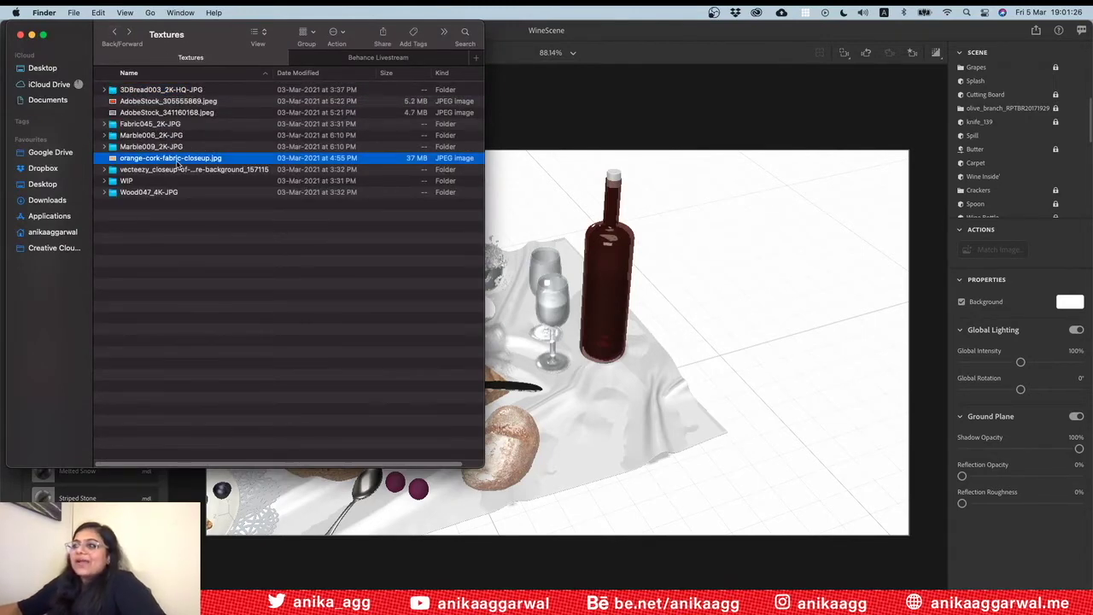
{"action": "key", "text": "space"}
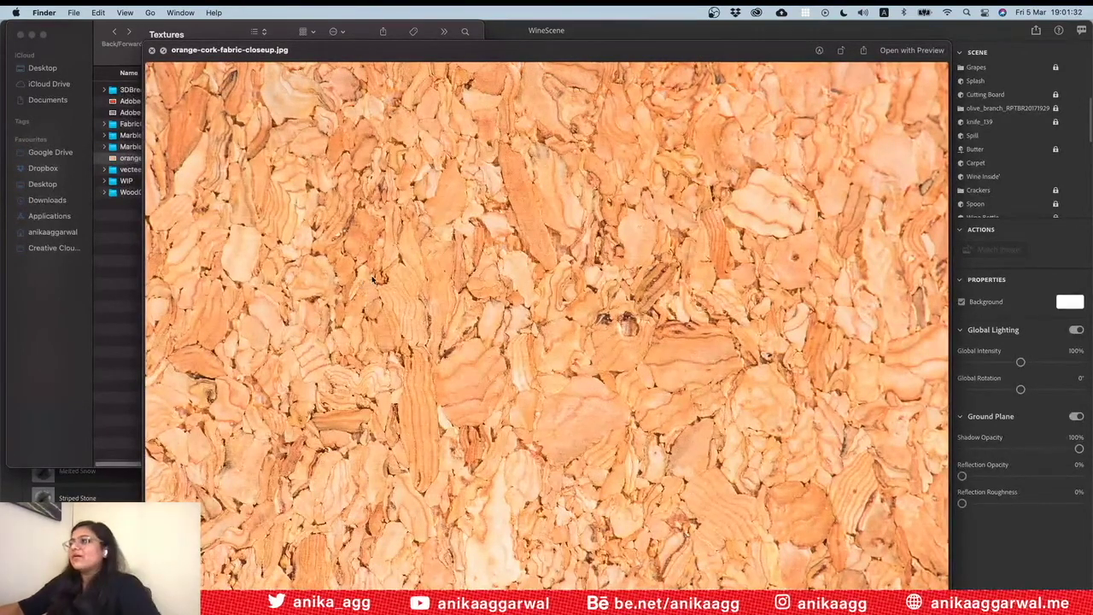
{"action": "key", "text": "space"}
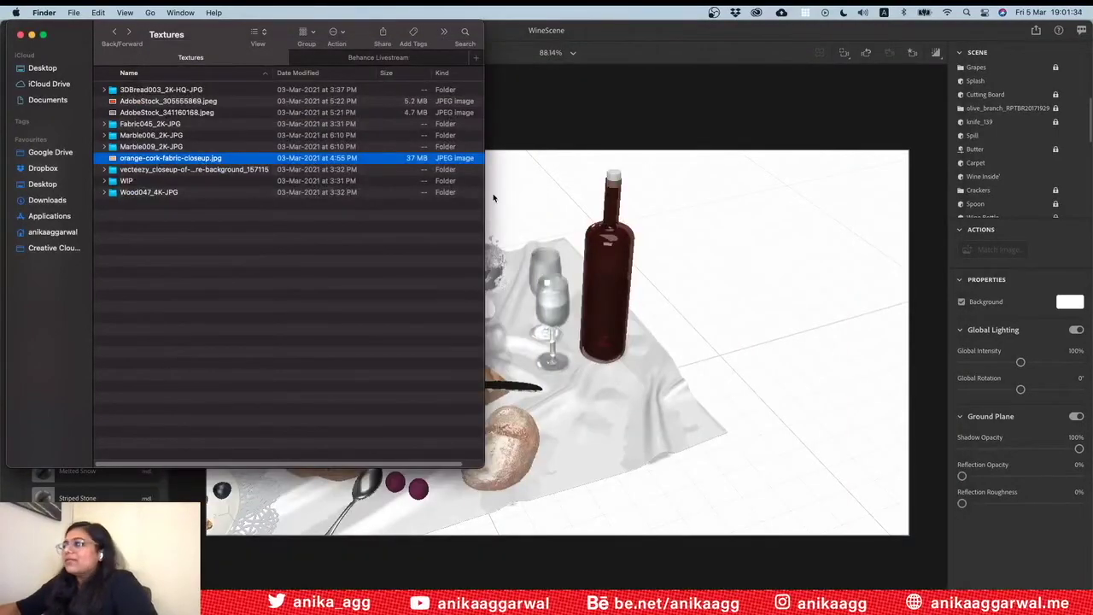
{"action": "left_click", "coordinate": [613, 179]}
{"action": "left_click", "coordinate": [613, 181]}
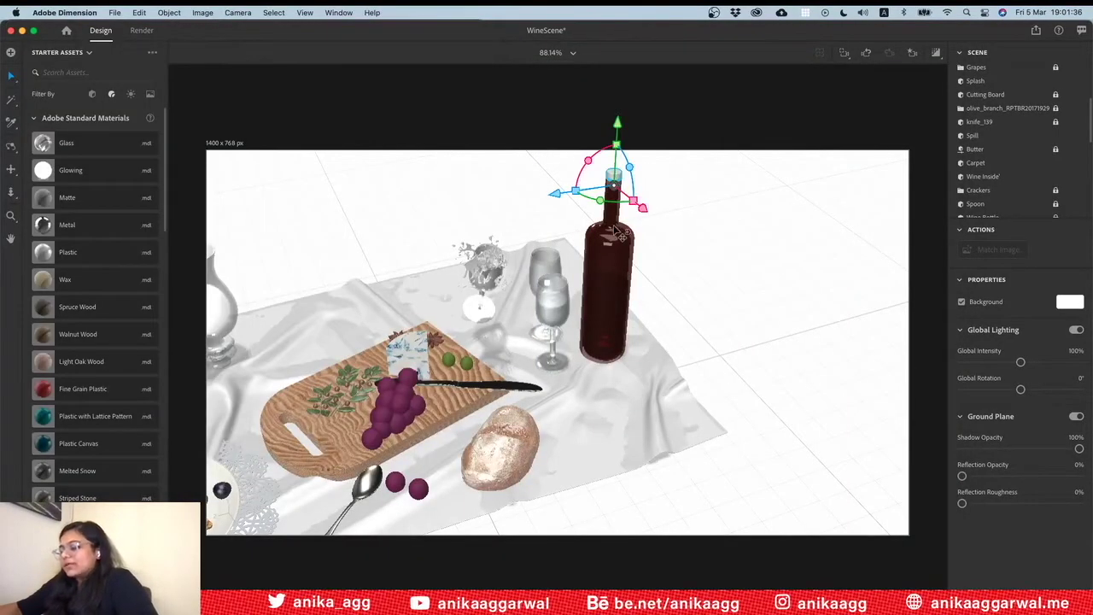
{"action": "left_click", "coordinate": [393, 230]}
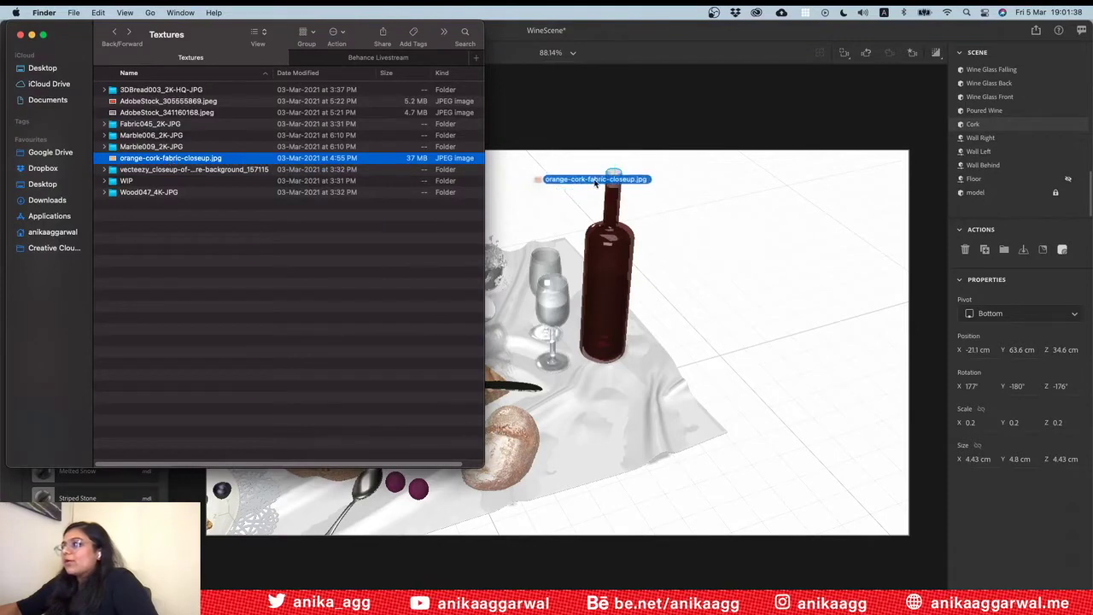
{"action": "left_click_drag", "start_coordinate": [171, 159], "coordinate": [611, 175]}
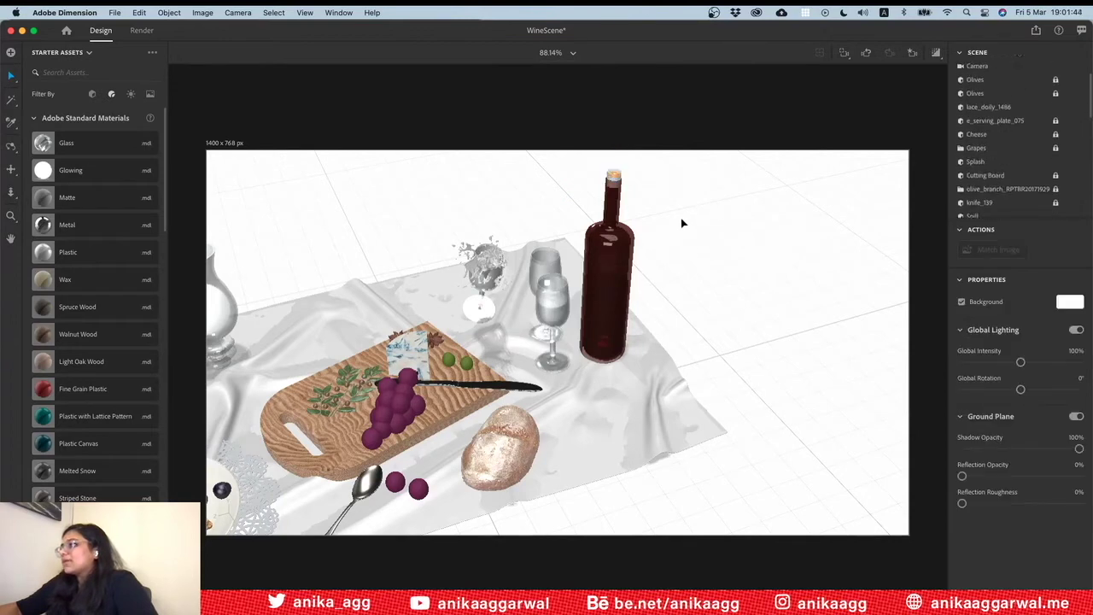
Zoom in on the bottle top, select the cork and keep its pivot at the bottom
{"action": "scroll", "coordinate": [680, 217], "scroll_direction": "up", "scroll_amount": 3}
{"action": "scroll", "coordinate": [672, 208], "scroll_direction": "up", "scroll_amount": 3}
{"action": "scroll", "coordinate": [739, 178], "scroll_direction": "up", "scroll_amount": 3}
{"action": "scroll", "coordinate": [649, 324], "scroll_direction": "up", "scroll_amount": 2}
{"action": "scroll", "coordinate": [607, 273], "scroll_direction": "up", "scroll_amount": 2}
{"action": "scroll", "coordinate": [606, 256], "scroll_direction": "up", "scroll_amount": 2}
{"action": "scroll", "coordinate": [667, 231], "scroll_direction": "up", "scroll_amount": 2}
{"action": "left_click_drag", "start_coordinate": [636, 335], "coordinate": [624, 345]}
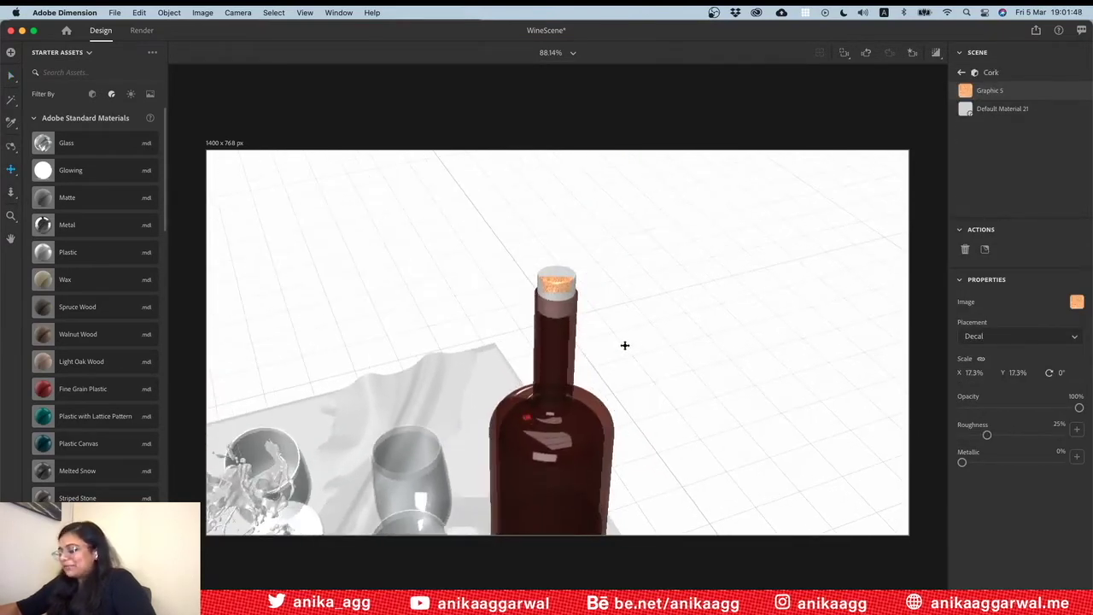
{"action": "left_click", "coordinate": [552, 292]}
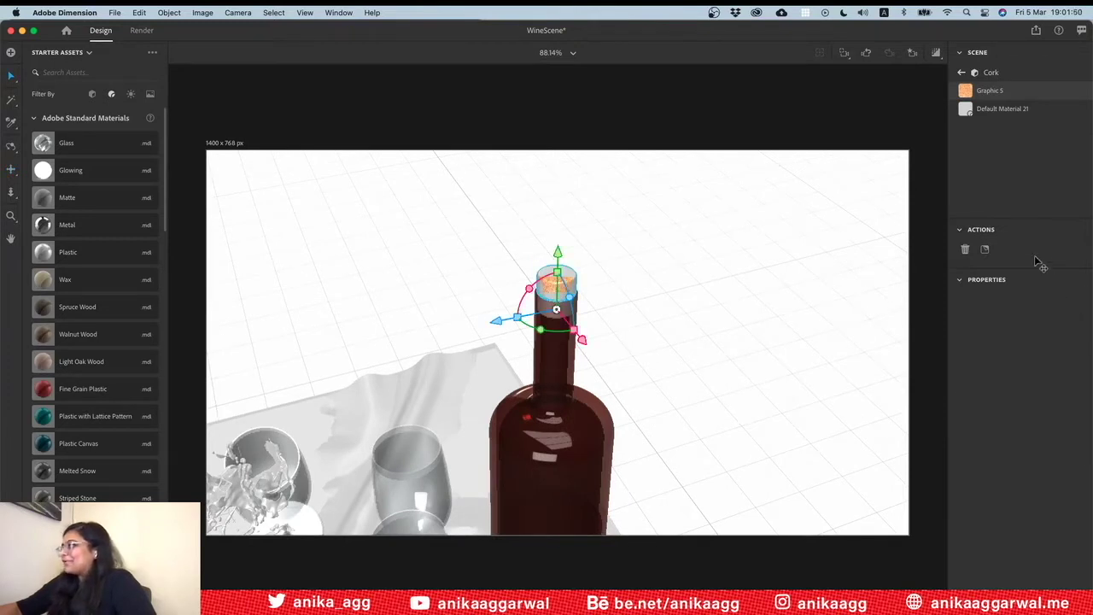
{"action": "left_click", "coordinate": [1062, 312]}
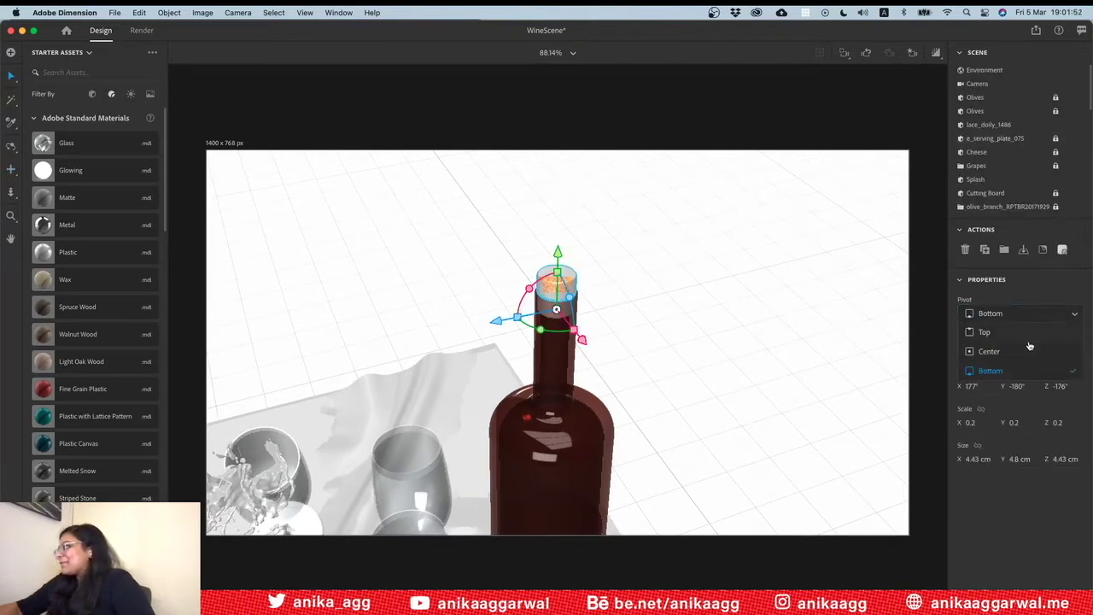
{"action": "left_click", "coordinate": [1060, 276]}
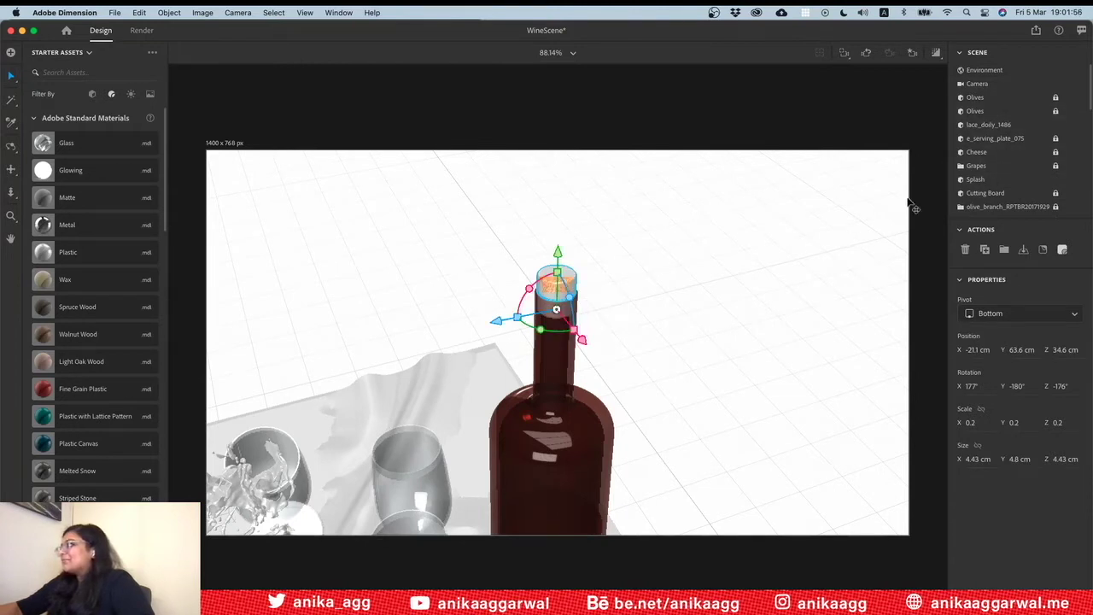
Set the cork texture placement to Fill, raise the cork's roughness, and deselect it
{"action": "scroll", "coordinate": [1045, 163], "scroll_direction": "down", "scroll_amount": 3}
{"action": "scroll", "coordinate": [1045, 171], "scroll_direction": "down", "scroll_amount": 3}
{"action": "scroll", "coordinate": [1045, 183], "scroll_direction": "down", "scroll_amount": 2}
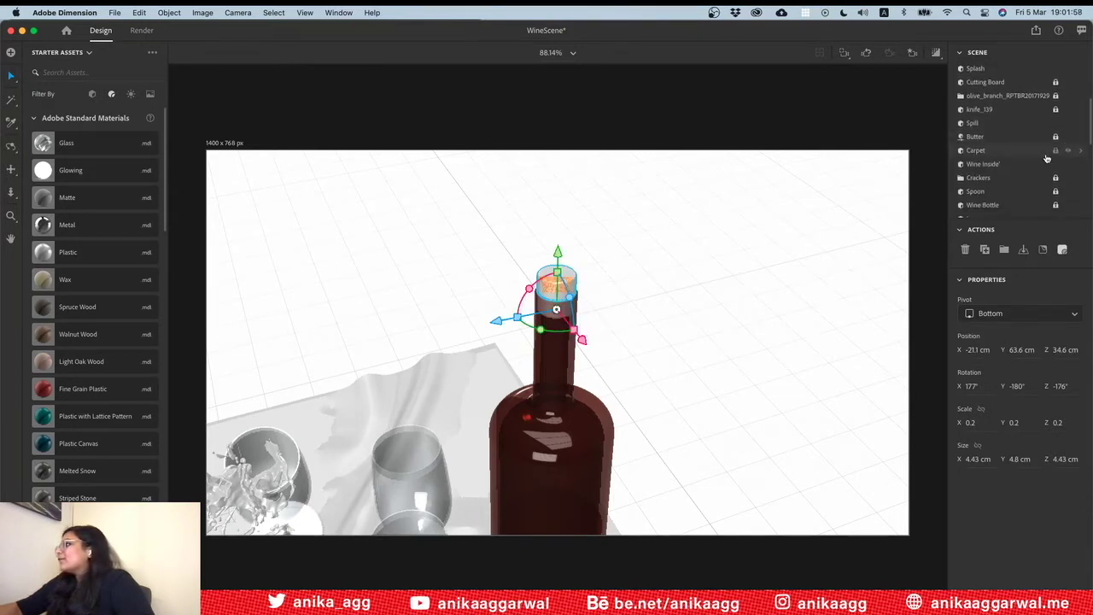
{"action": "scroll", "coordinate": [1042, 198], "scroll_direction": "down", "scroll_amount": 3}
{"action": "scroll", "coordinate": [1037, 193], "scroll_direction": "down", "scroll_amount": 3}
{"action": "scroll", "coordinate": [1031, 189], "scroll_direction": "down", "scroll_amount": 3}
{"action": "scroll", "coordinate": [1031, 188], "scroll_direction": "down", "scroll_amount": 3}
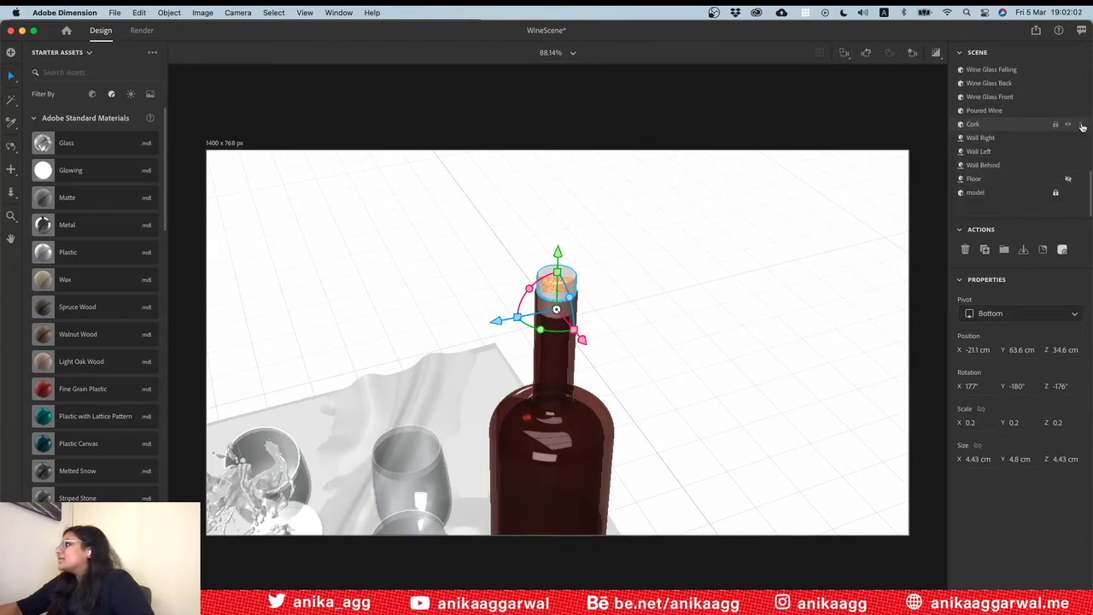
{"action": "left_click", "coordinate": [1082, 126]}
{"action": "left_click", "coordinate": [1076, 303]}
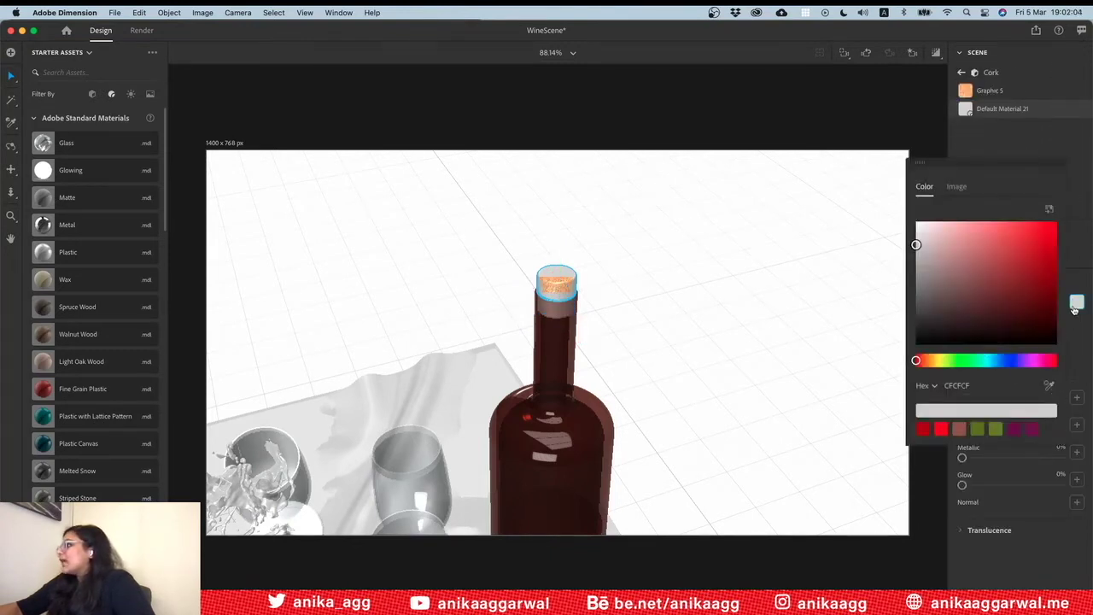
{"action": "left_click", "coordinate": [1014, 91]}
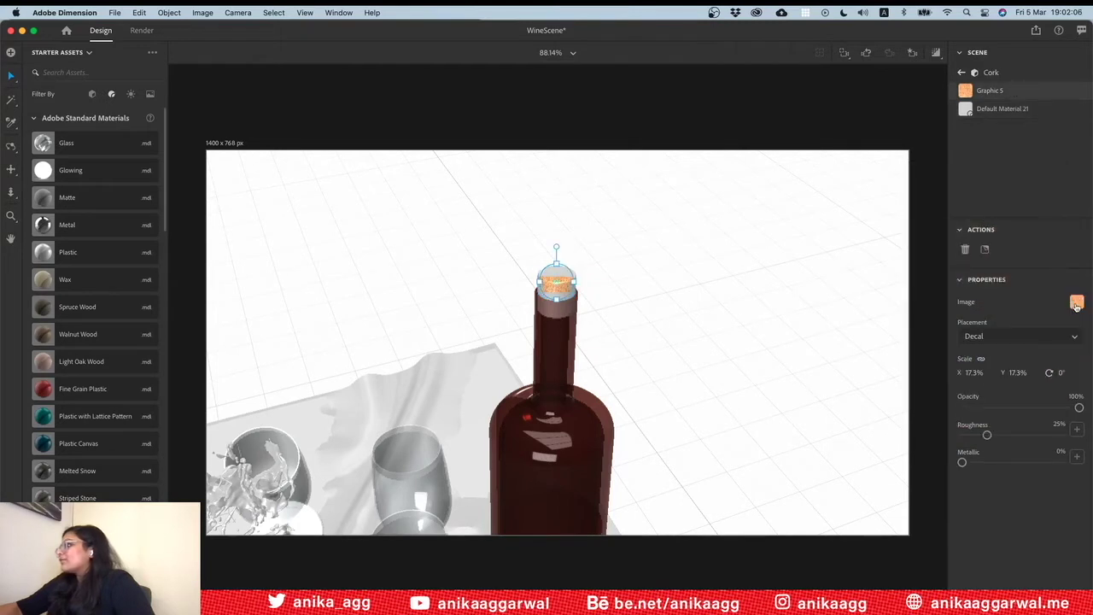
{"action": "left_click", "coordinate": [1036, 338]}
{"action": "left_click", "coordinate": [1014, 371]}
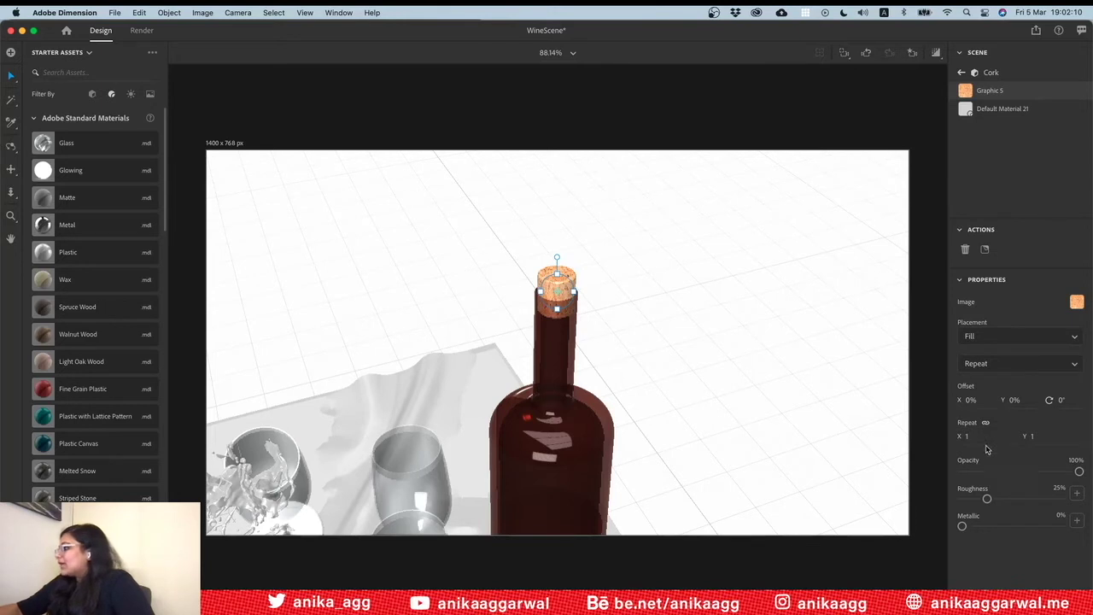
{"action": "left_click_drag", "start_coordinate": [987, 499], "coordinate": [1062, 502]}
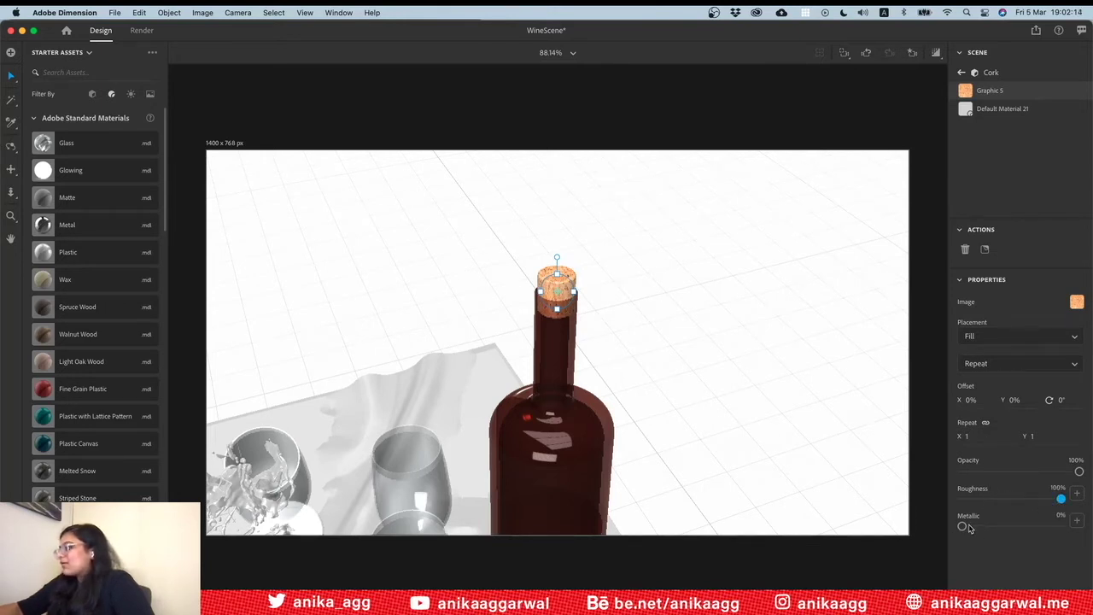
{"action": "left_click", "coordinate": [703, 395]}
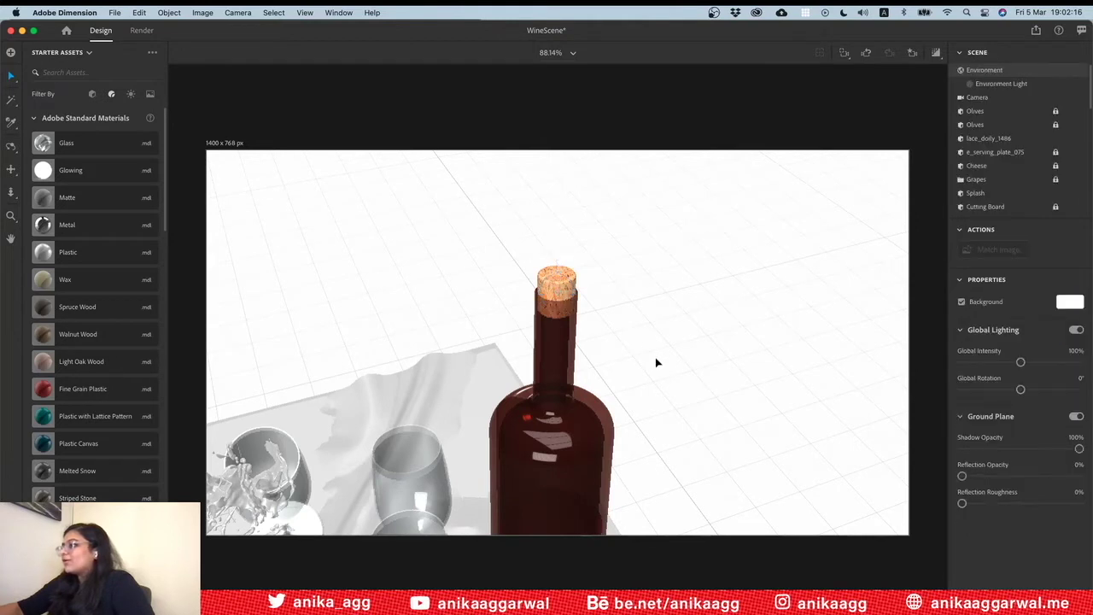
Zoom and pan in, then orbit to look down on the cork in the bottle
{"action": "scroll", "coordinate": [656, 362], "scroll_direction": "up", "scroll_amount": 2}
{"action": "scroll", "coordinate": [653, 362], "scroll_direction": "up", "scroll_amount": 2}
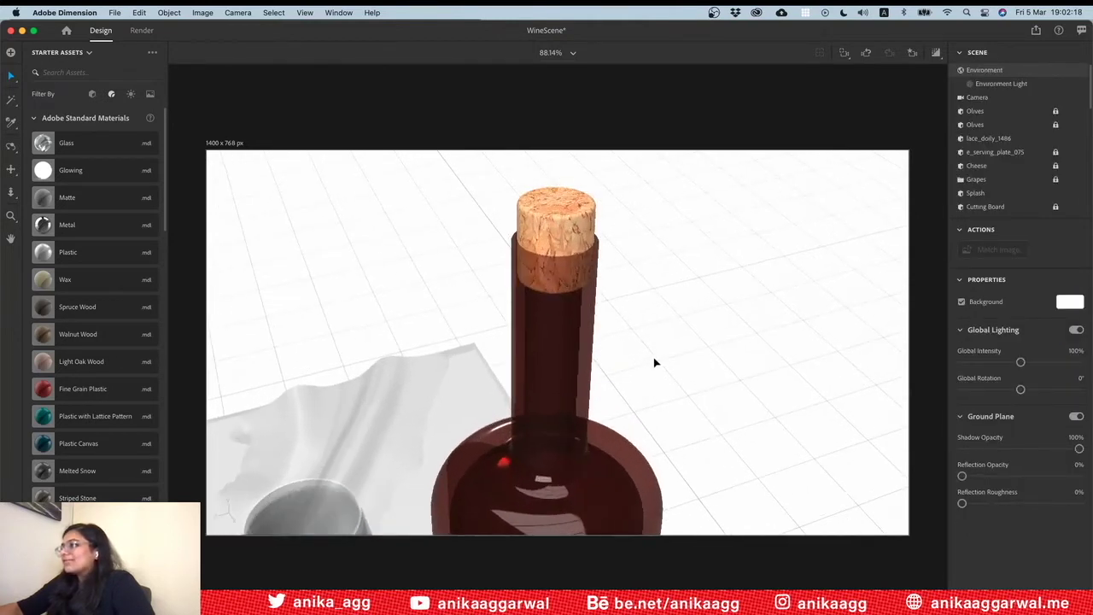
{"action": "scroll", "coordinate": [654, 364], "scroll_direction": "up", "scroll_amount": 2}
{"action": "key", "text": "2"}
{"action": "left_click_drag", "start_coordinate": [621, 247], "coordinate": [611, 359]}
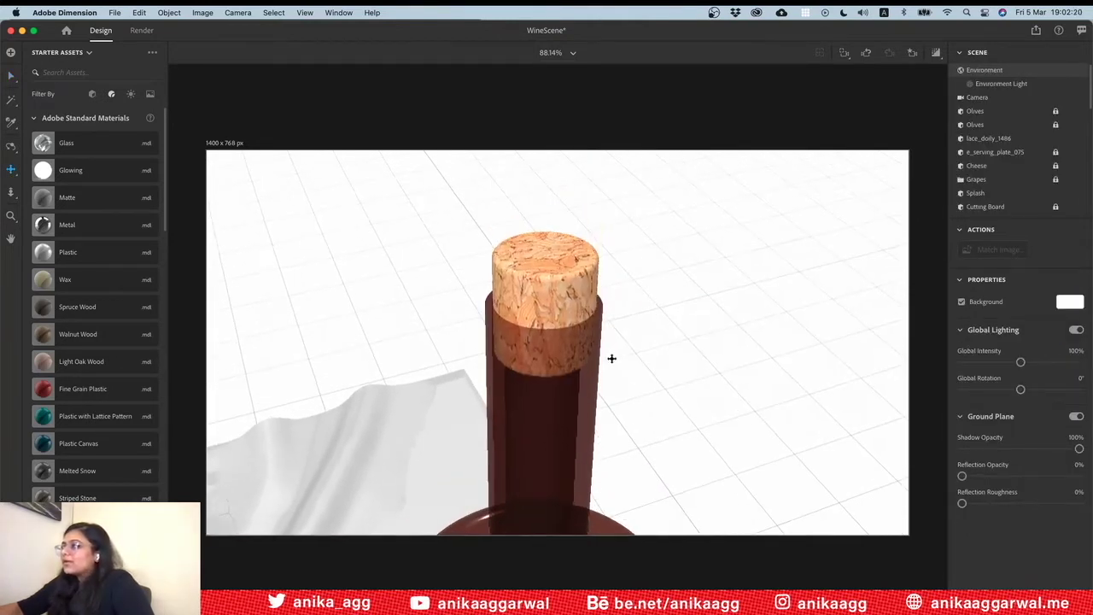
{"action": "mouse_move", "coordinate": [562, 283]}
{"action": "left_mouse_down"}
{"action": "mouse_move", "coordinate": [578, 341]}
{"action": "mouse_move", "coordinate": [692, 261]}
{"action": "mouse_move", "coordinate": [853, 429]}
{"action": "mouse_move", "coordinate": [801, 469]}
{"action": "mouse_move", "coordinate": [610, 344]}
{"action": "mouse_move", "coordinate": [585, 232]}
{"action": "mouse_move", "coordinate": [595, 258]}
{"action": "left_mouse_up"}
Zoom back out to the whole table from the side and save WineScene
{"action": "scroll", "coordinate": [632, 353], "scroll_direction": "up", "scroll_amount": 2}
{"action": "scroll", "coordinate": [632, 353], "scroll_direction": "down", "scroll_amount": 2}
{"action": "scroll", "coordinate": [632, 354], "scroll_direction": "down", "scroll_amount": 2}
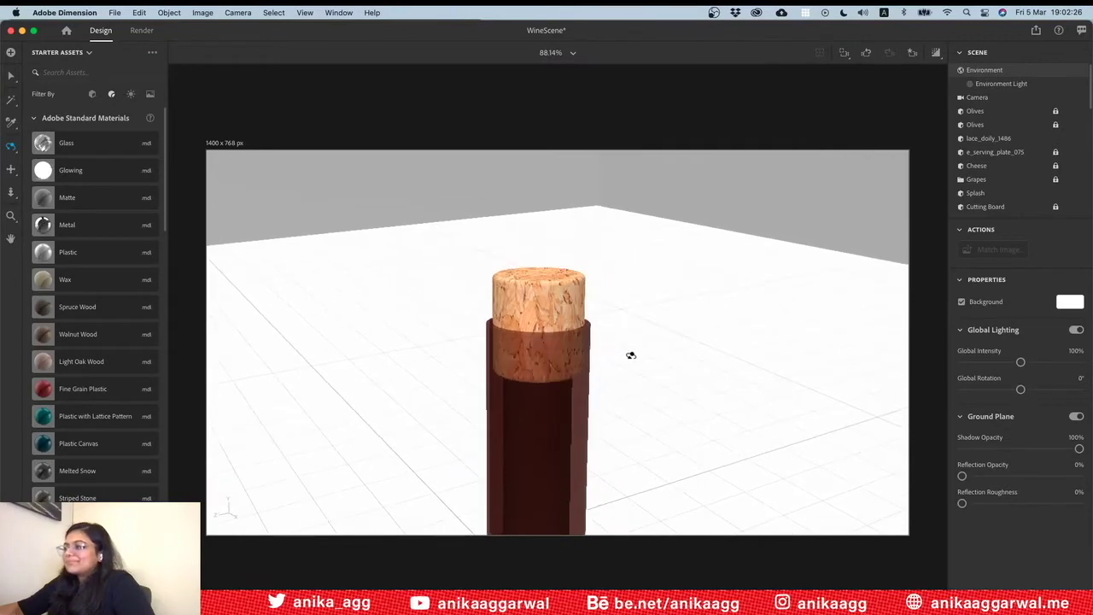
{"action": "scroll", "coordinate": [629, 356], "scroll_direction": "down", "scroll_amount": 2}
{"action": "scroll", "coordinate": [629, 356], "scroll_direction": "down", "scroll_amount": 2}
{"action": "scroll", "coordinate": [629, 356], "scroll_direction": "down", "scroll_amount": 2}
{"action": "scroll", "coordinate": [629, 356], "scroll_direction": "down", "scroll_amount": 2}
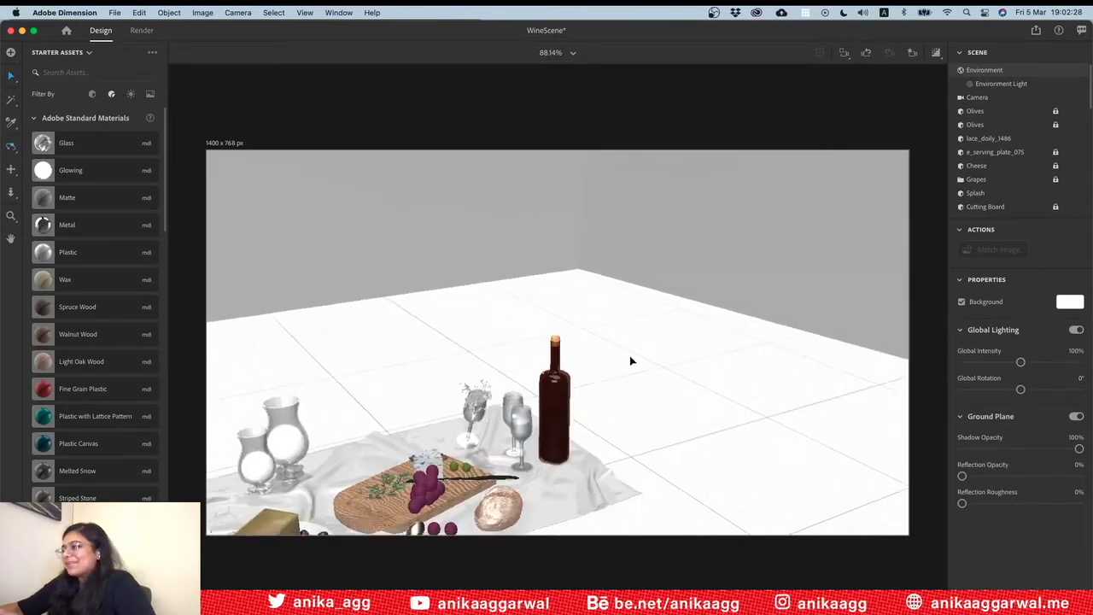
{"action": "mouse_move", "coordinate": [639, 371]}
{"action": "left_mouse_down"}
{"action": "mouse_move", "coordinate": [788, 326]}
{"action": "mouse_move", "coordinate": [807, 298]}
{"action": "left_mouse_up"}
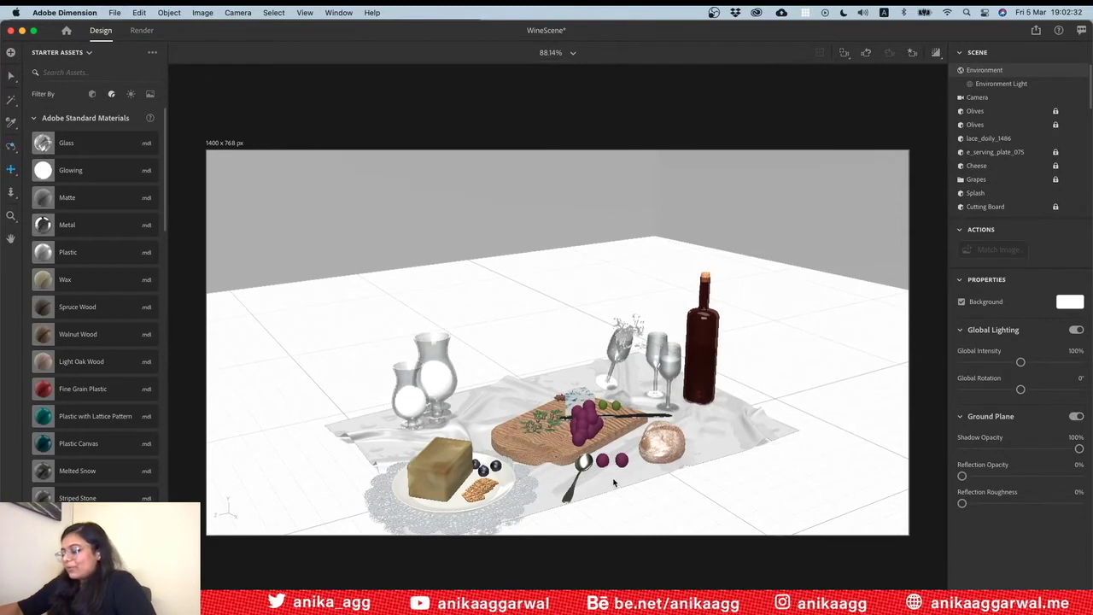
{"action": "key", "text": "super+s"}
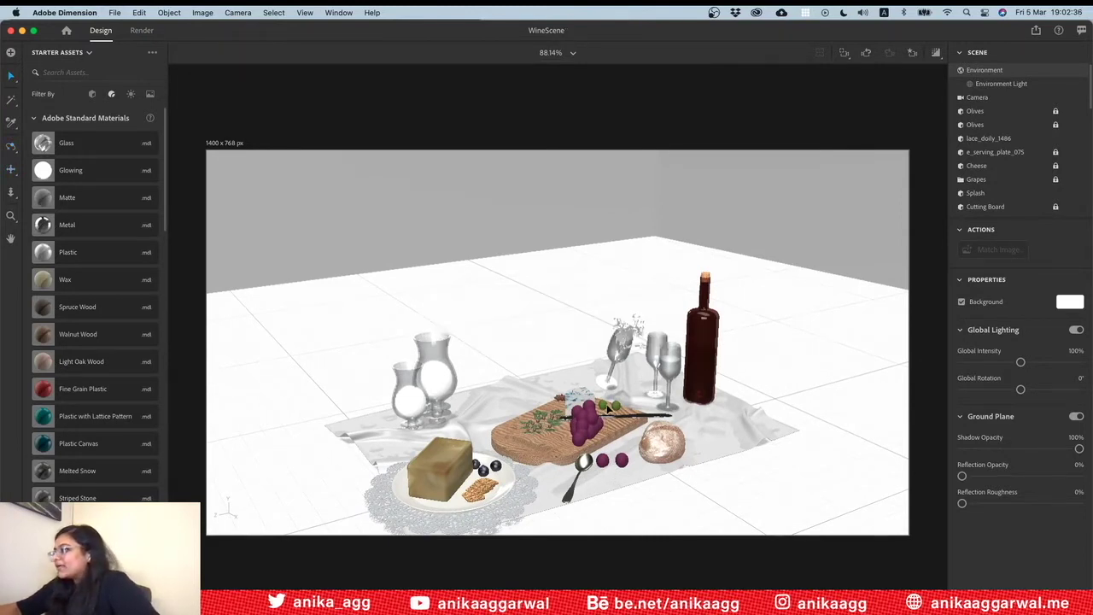
{"action": "left_click", "coordinate": [606, 410]}
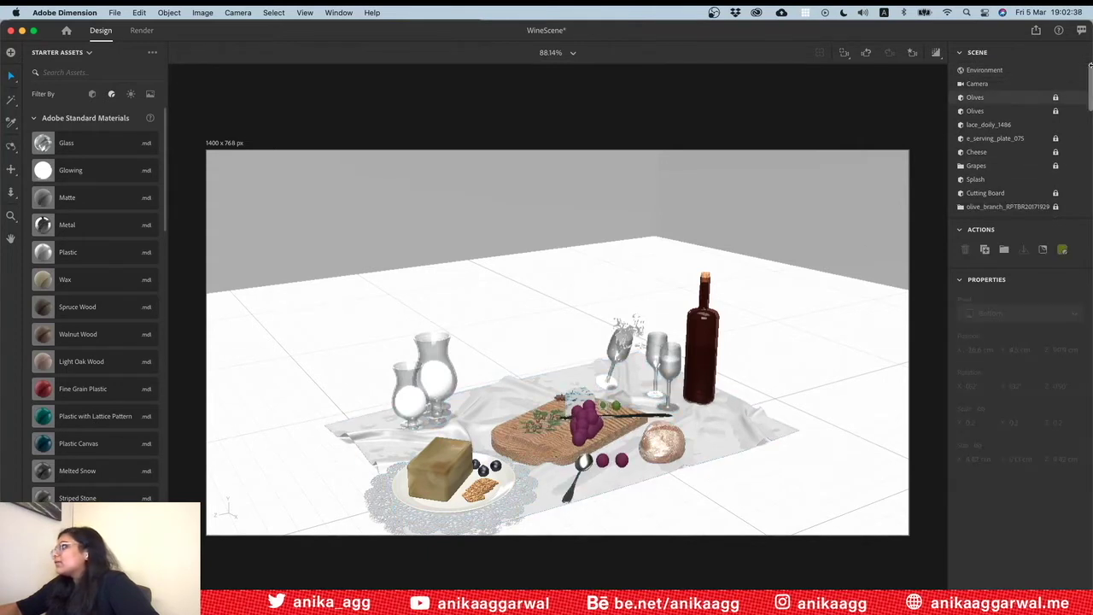
{"action": "left_click", "coordinate": [1054, 99]}
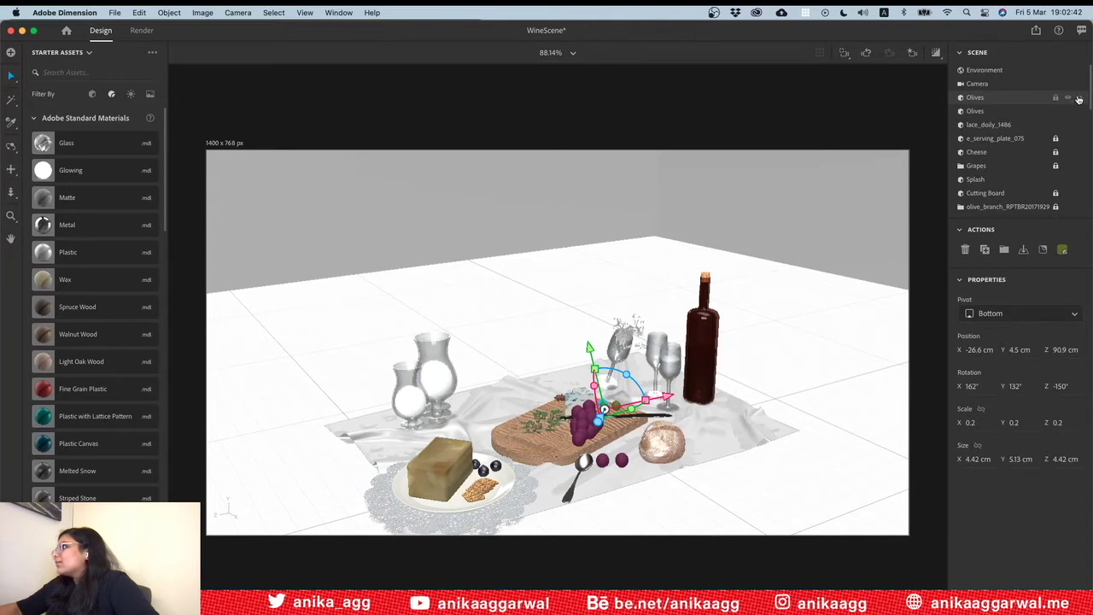
{"action": "left_click", "coordinate": [1078, 100]}
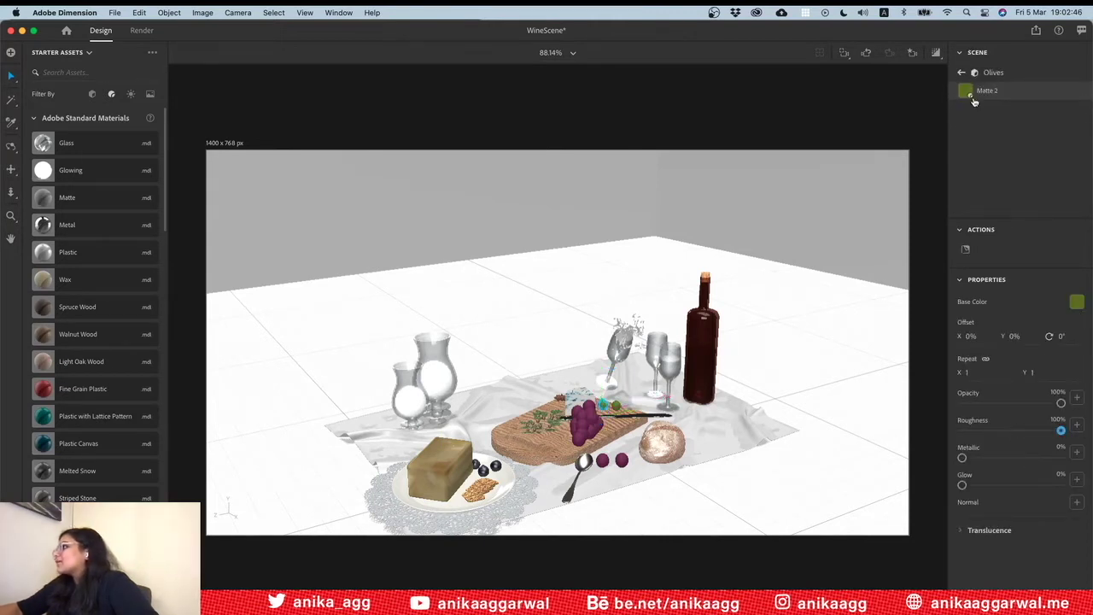
{"action": "left_click", "coordinate": [961, 72]}
{"action": "scroll", "coordinate": [1059, 176], "scroll_direction": "down", "scroll_amount": 1}
{"action": "scroll", "coordinate": [1059, 178], "scroll_direction": "down", "scroll_amount": 1}
{"action": "scroll", "coordinate": [1059, 179], "scroll_direction": "down", "scroll_amount": 1}
{"action": "scroll", "coordinate": [1058, 182], "scroll_direction": "down", "scroll_amount": 2}
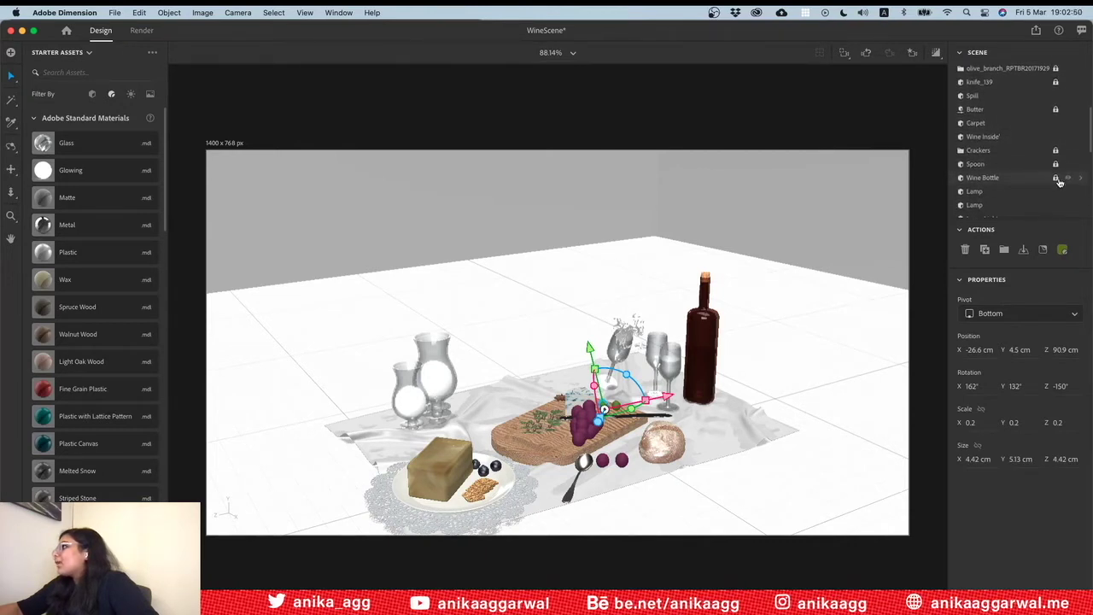
{"action": "scroll", "coordinate": [1060, 191], "scroll_direction": "up", "scroll_amount": 3}
{"action": "scroll", "coordinate": [1057, 177], "scroll_direction": "up", "scroll_amount": 2}
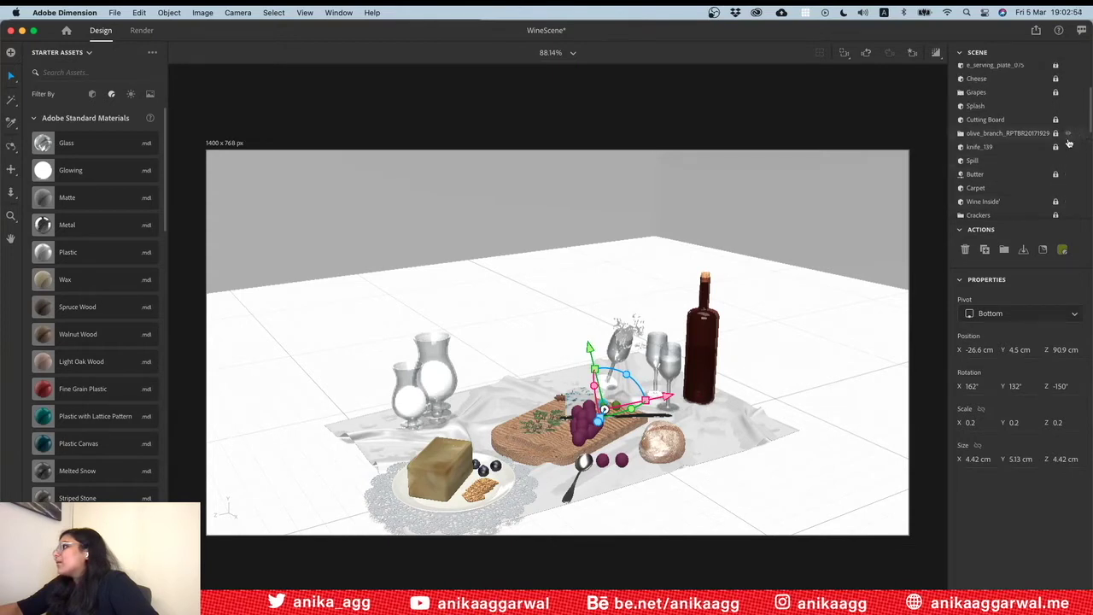
{"action": "scroll", "coordinate": [1055, 204], "scroll_direction": "up", "scroll_amount": 2}
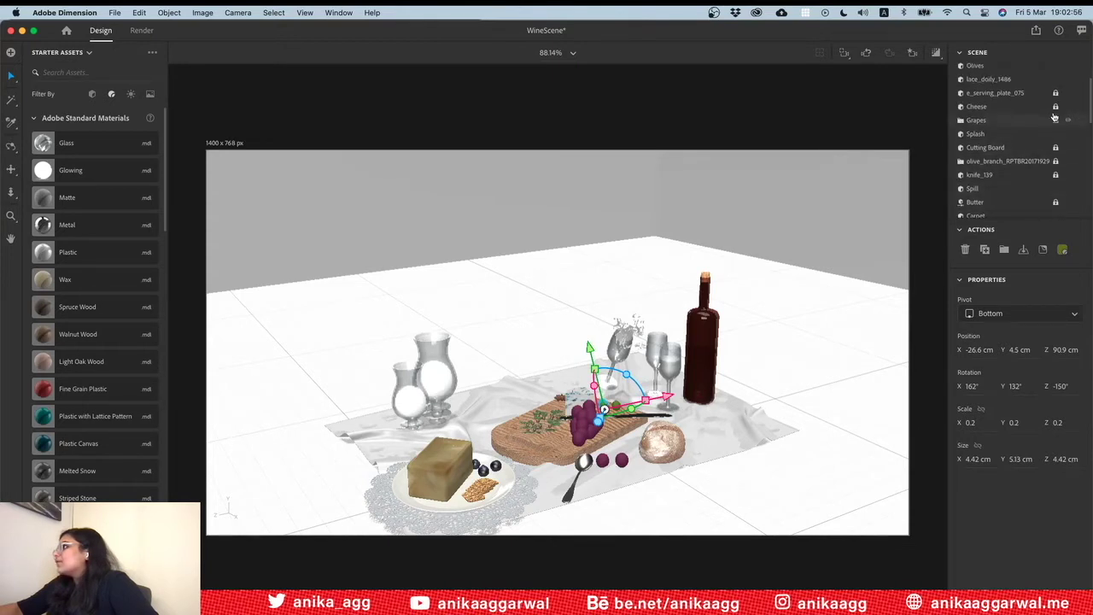
{"action": "scroll", "coordinate": [1054, 117], "scroll_direction": "up", "scroll_amount": 2}
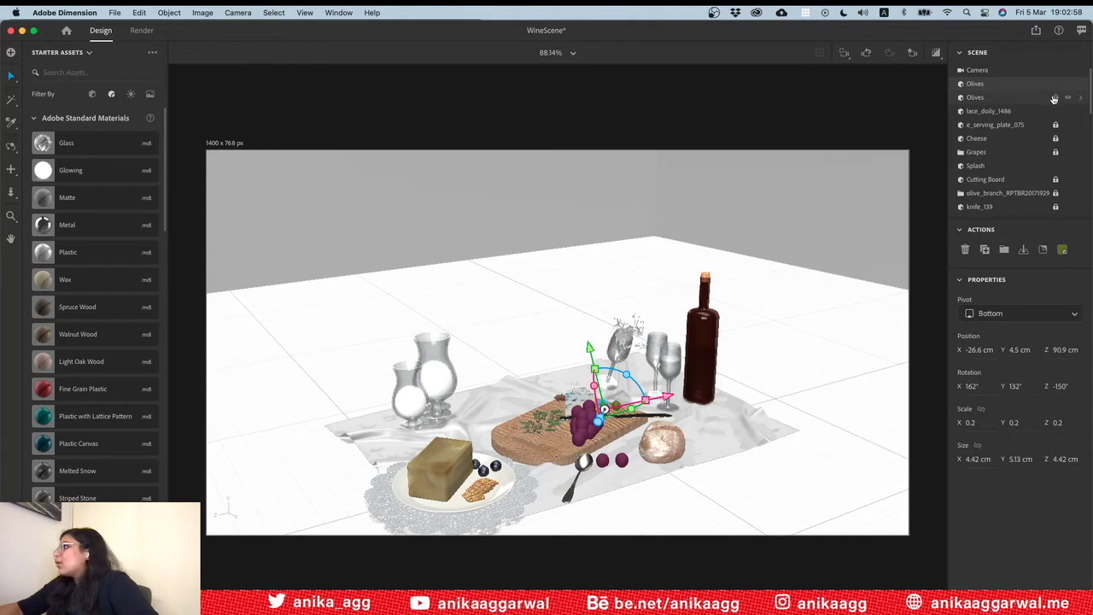
{"action": "left_click", "coordinate": [1056, 88]}
{"action": "scroll", "coordinate": [1056, 88], "scroll_direction": "up", "scroll_amount": 1}
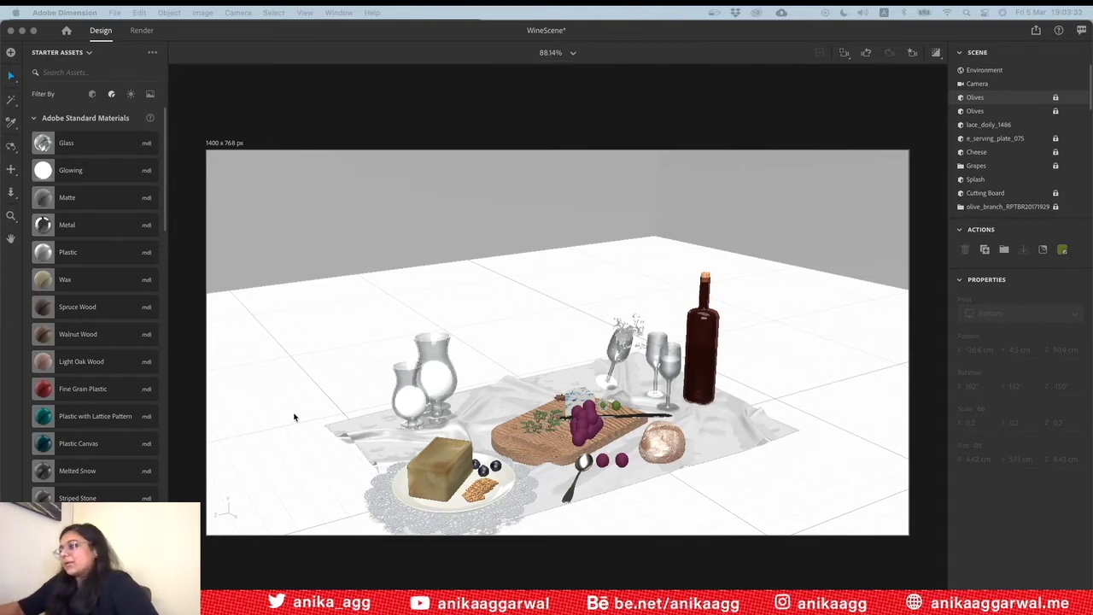
{"action": "left_click", "coordinate": [504, 439]}
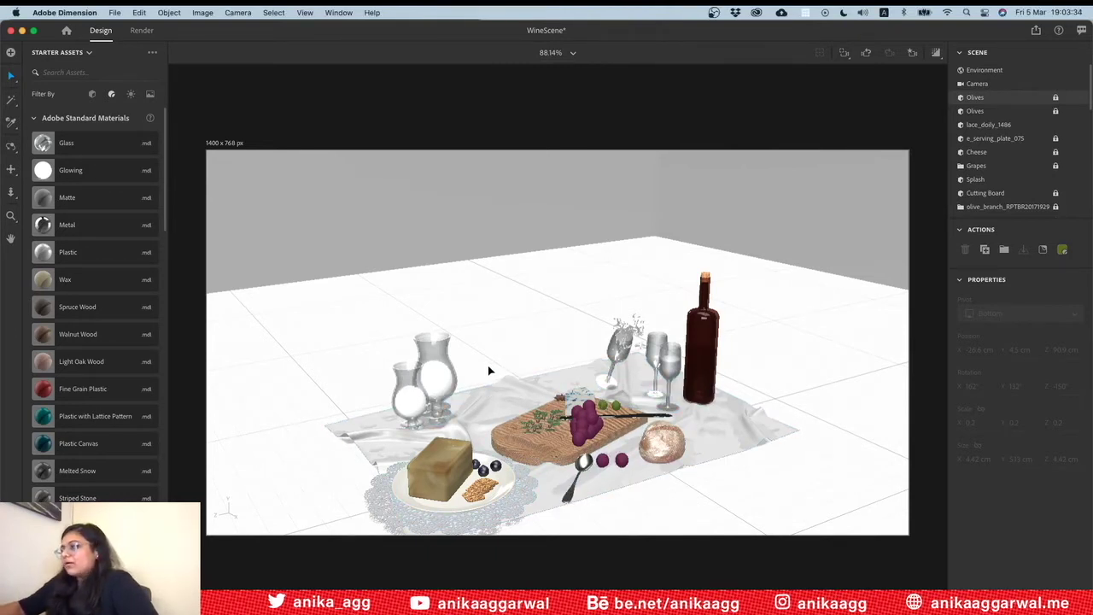
Orbit and zoom the camera closer to the table, then switch the asset panel to Libraries
{"action": "left_click", "coordinate": [491, 376]}
{"action": "mouse_move", "coordinate": [491, 375]}
{"action": "left_mouse_down"}
{"action": "mouse_move", "coordinate": [503, 378]}
{"action": "mouse_move", "coordinate": [527, 264]}
{"action": "left_mouse_up"}
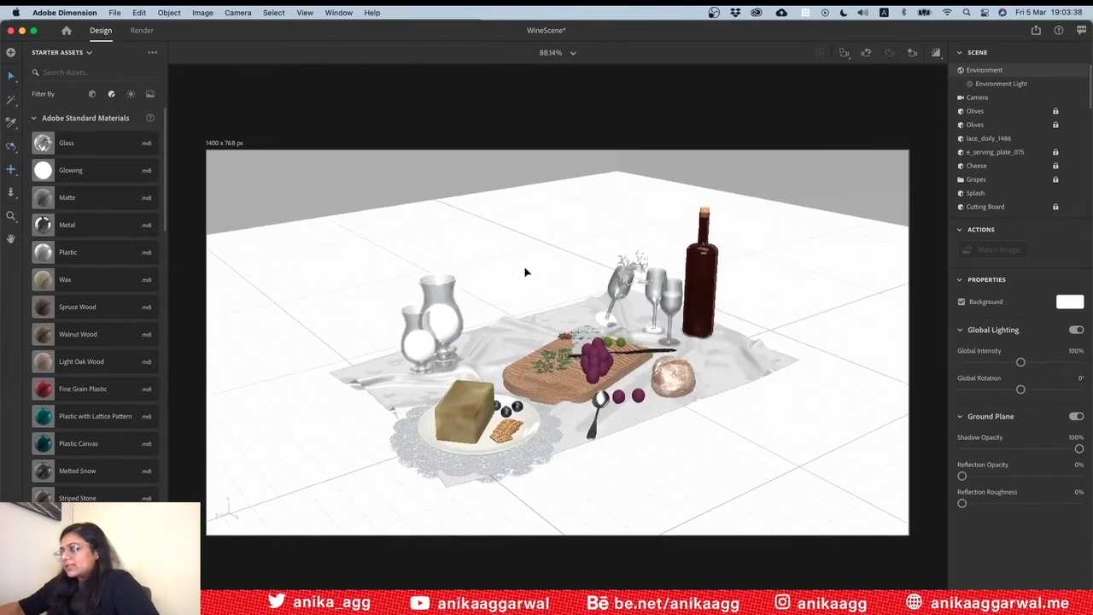
{"action": "scroll", "coordinate": [661, 307], "scroll_direction": "up", "scroll_amount": 2}
{"action": "scroll", "coordinate": [664, 309], "scroll_direction": "up", "scroll_amount": 3}
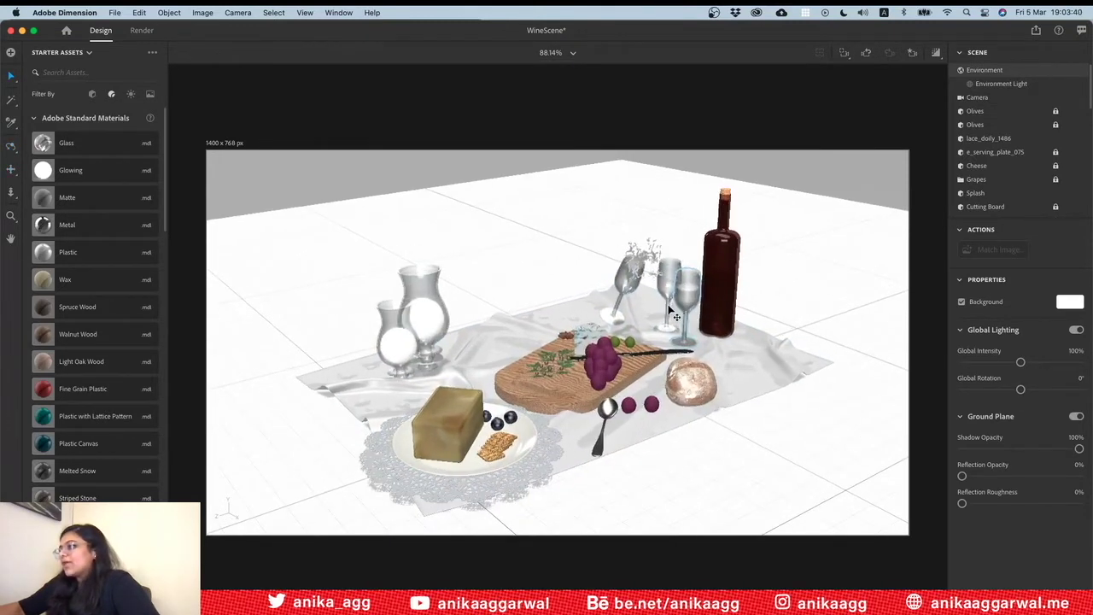
{"action": "scroll", "coordinate": [668, 310], "scroll_direction": "up", "scroll_amount": 2}
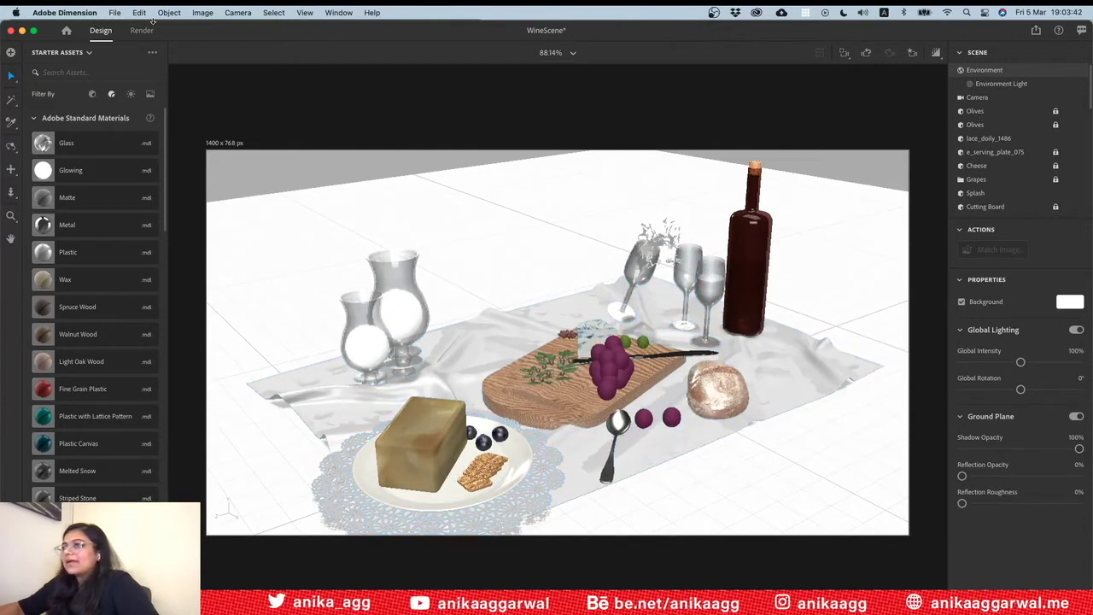
{"action": "left_click", "coordinate": [51, 54]}
{"action": "left_click", "coordinate": [52, 92]}
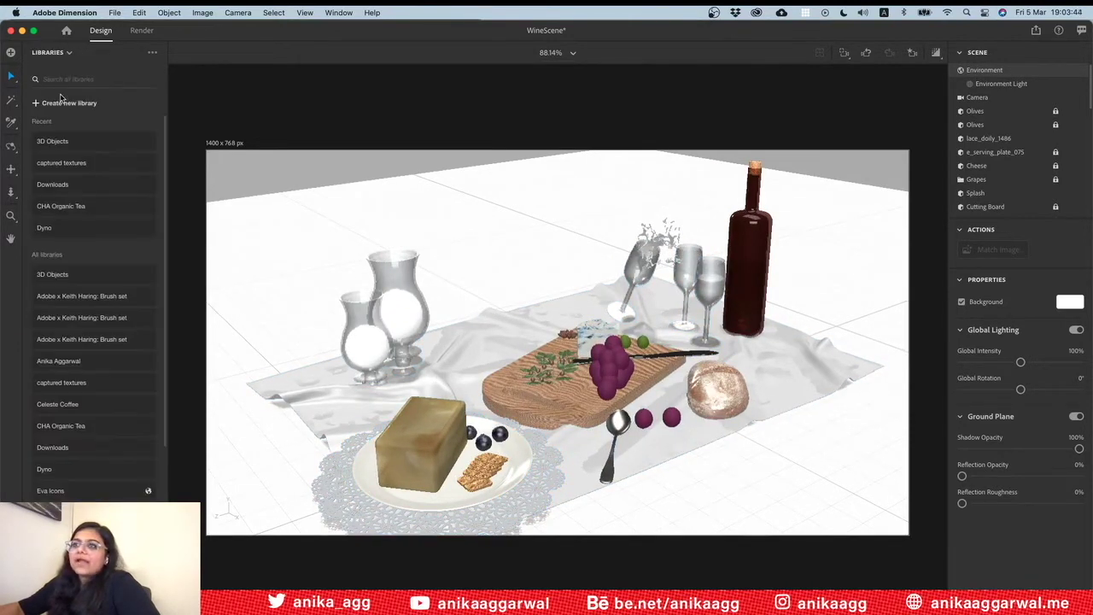
Apply a Captured Textures Lace material to the doily, then switch back to Starter Assets
{"action": "left_click", "coordinate": [68, 162]}
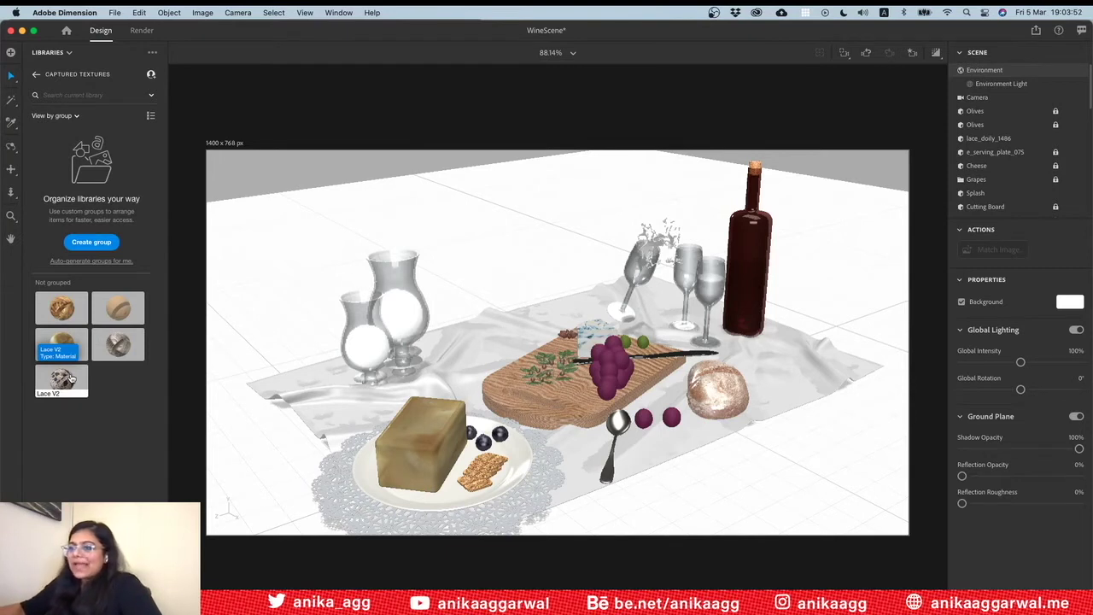
{"action": "left_click_drag", "start_coordinate": [72, 379], "coordinate": [350, 508]}
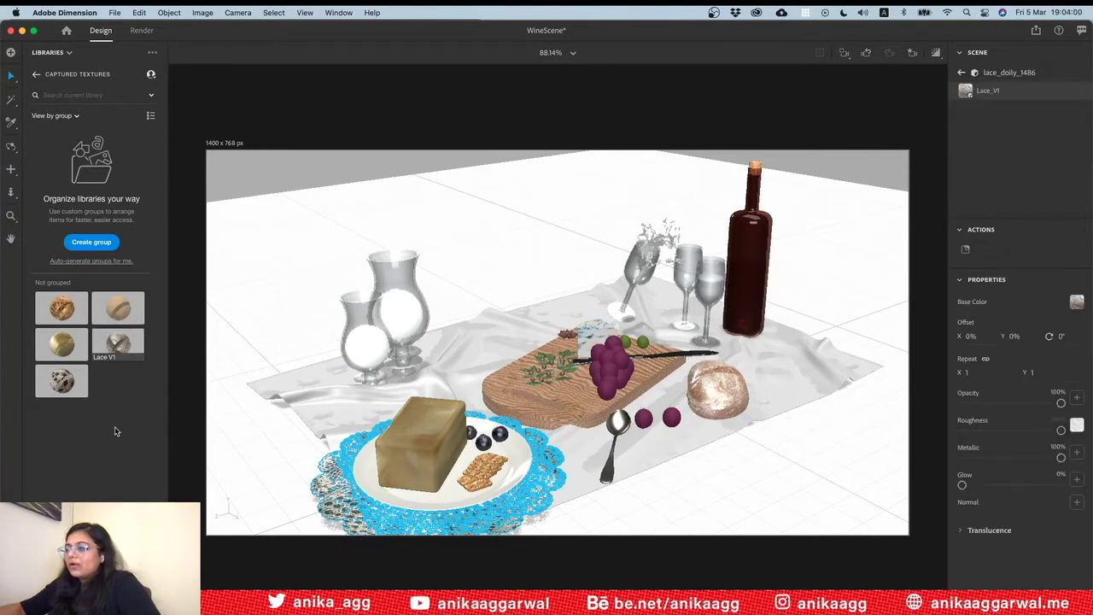
{"action": "key", "text": "ctrl+shift+a"}
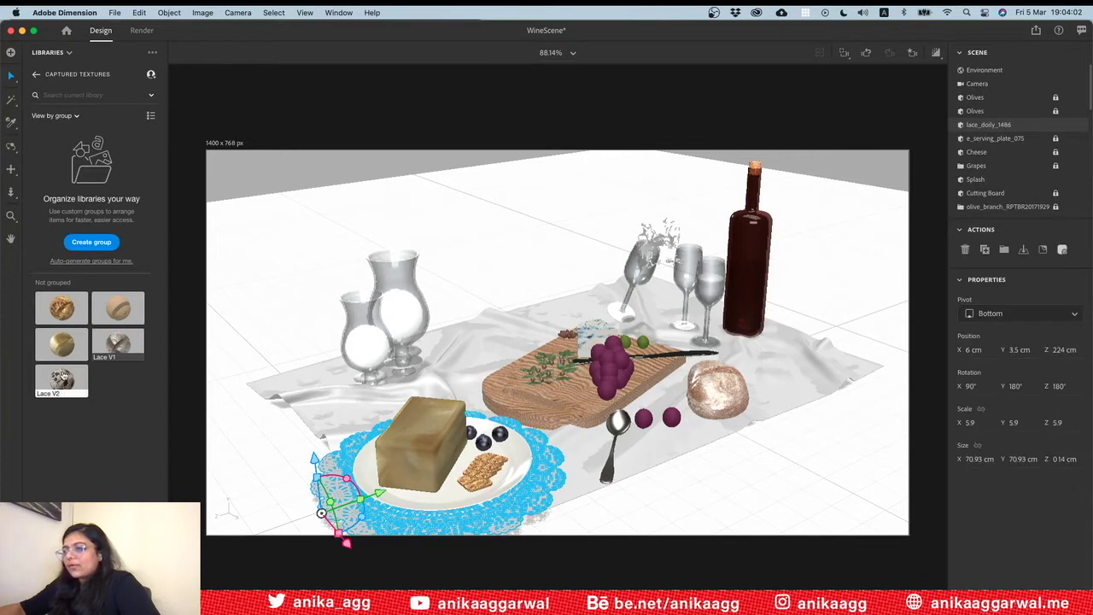
{"action": "left_click", "coordinate": [61, 376]}
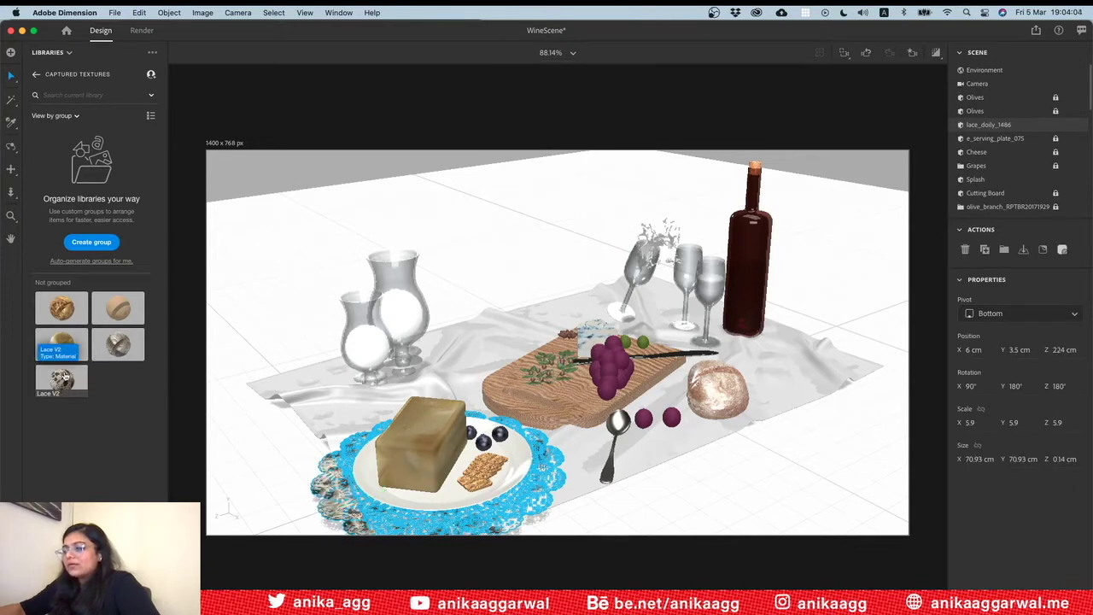
{"action": "key", "text": "ctrl+shift+a"}
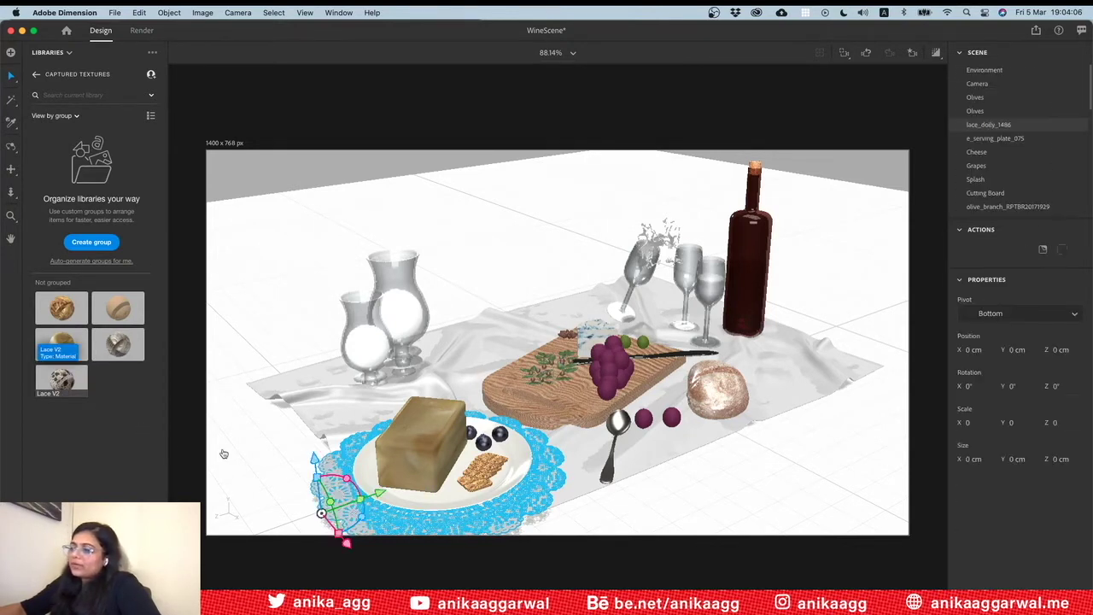
{"action": "left_click", "coordinate": [53, 53]}
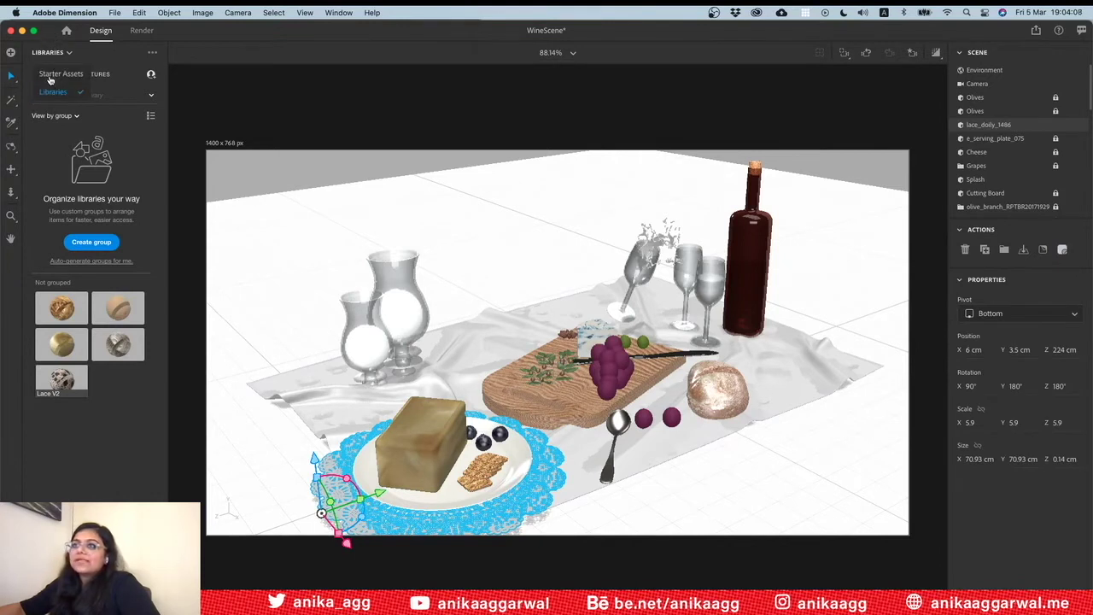
{"action": "left_click", "coordinate": [55, 76]}
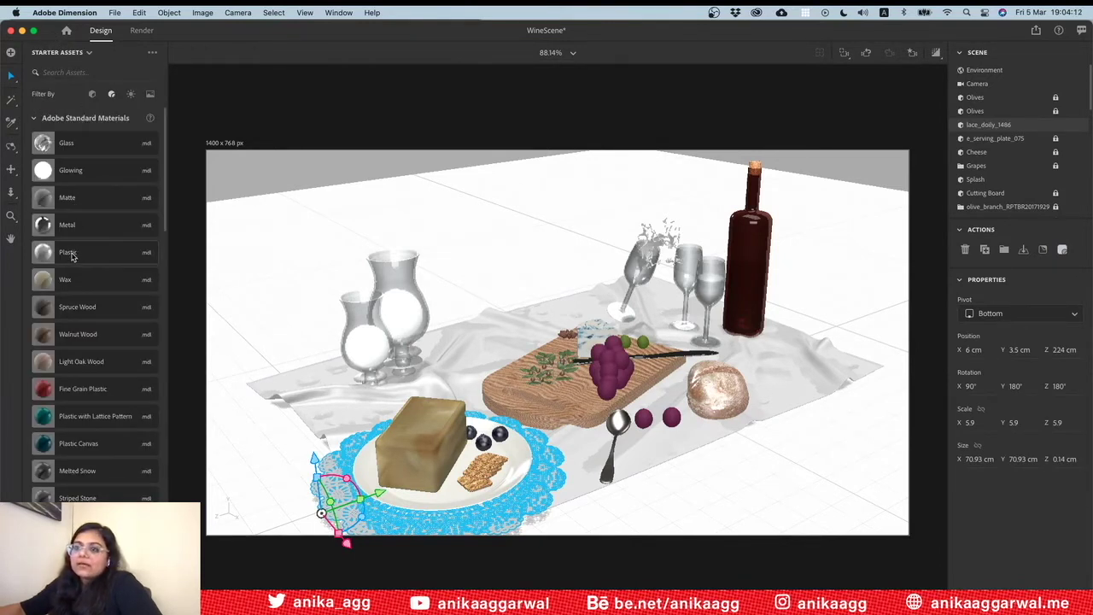
Search the starter assets for 'fabri' and apply the Weave Fabric material to the doily
{"action": "scroll", "coordinate": [76, 282], "scroll_direction": "down", "scroll_amount": 1}
{"action": "scroll", "coordinate": [81, 316], "scroll_direction": "down", "scroll_amount": 3}
{"action": "scroll", "coordinate": [88, 346], "scroll_direction": "down", "scroll_amount": 2}
{"action": "scroll", "coordinate": [88, 350], "scroll_direction": "down", "scroll_amount": 1}
{"action": "scroll", "coordinate": [86, 352], "scroll_direction": "down", "scroll_amount": 1}
{"action": "scroll", "coordinate": [86, 354], "scroll_direction": "down", "scroll_amount": 5}
{"action": "scroll", "coordinate": [84, 357], "scroll_direction": "down", "scroll_amount": 3}
{"action": "scroll", "coordinate": [84, 357], "scroll_direction": "down", "scroll_amount": 6}
{"action": "scroll", "coordinate": [84, 360], "scroll_direction": "down", "scroll_amount": 1}
{"action": "scroll", "coordinate": [83, 362], "scroll_direction": "down", "scroll_amount": 1}
{"action": "scroll", "coordinate": [88, 365], "scroll_direction": "down", "scroll_amount": 5}
{"action": "scroll", "coordinate": [88, 364], "scroll_direction": "down", "scroll_amount": 2}
{"action": "scroll", "coordinate": [88, 364], "scroll_direction": "down", "scroll_amount": 2}
{"action": "scroll", "coordinate": [88, 363], "scroll_direction": "down", "scroll_amount": 2}
{"action": "scroll", "coordinate": [88, 364], "scroll_direction": "up", "scroll_amount": 10}
{"action": "scroll", "coordinate": [87, 172], "scroll_direction": "up", "scroll_amount": 8}
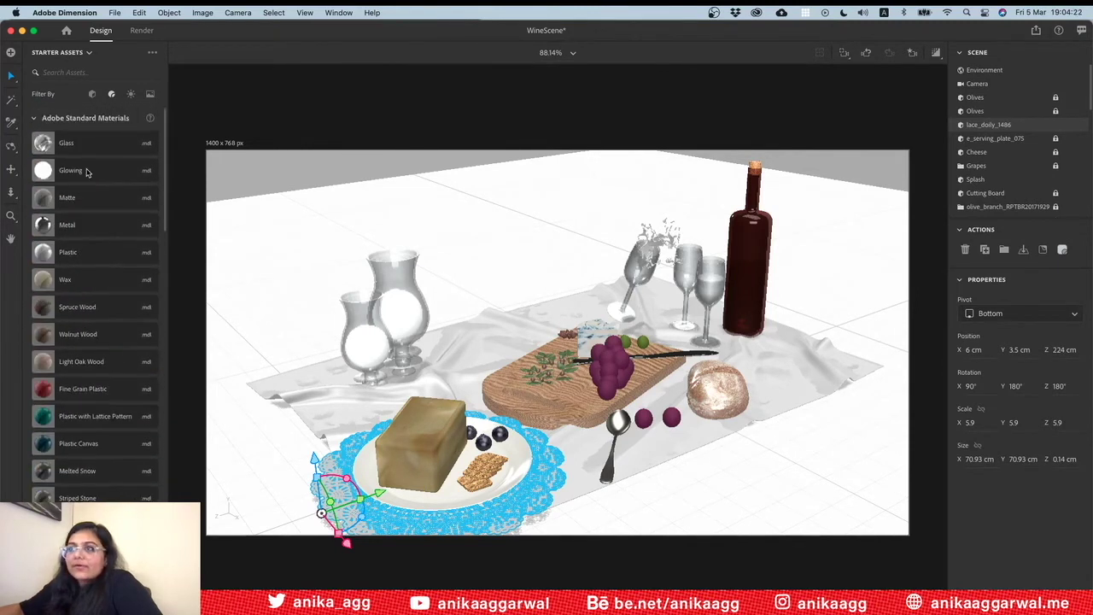
{"action": "left_click", "coordinate": [75, 72]}
{"action": "type", "text": "cloth"}
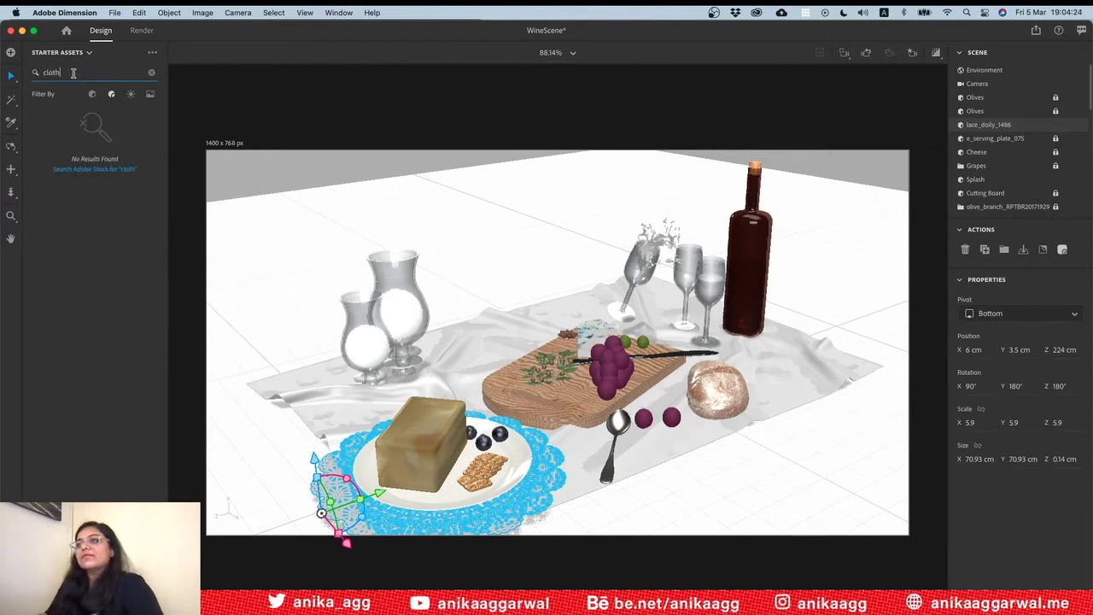
{"action": "key", "text": "BackSpace"}
{"action": "key", "text": "BackSpace"}
{"action": "key", "text": "BackSpace"}
{"action": "type", "text": "fabri"}
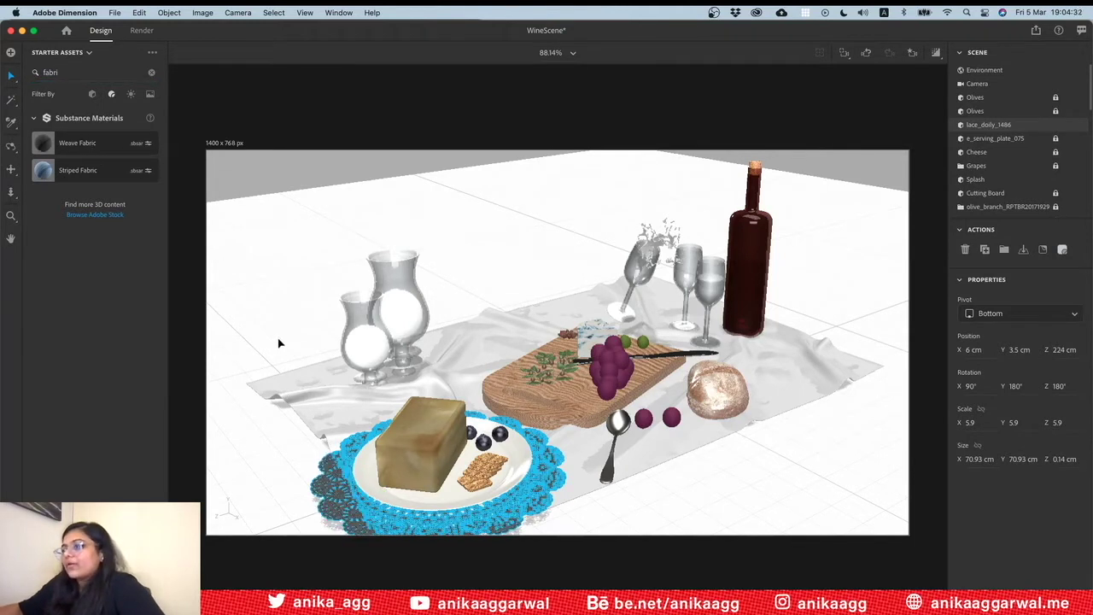
{"action": "left_click_drag", "start_coordinate": [278, 343], "coordinate": [398, 507]}
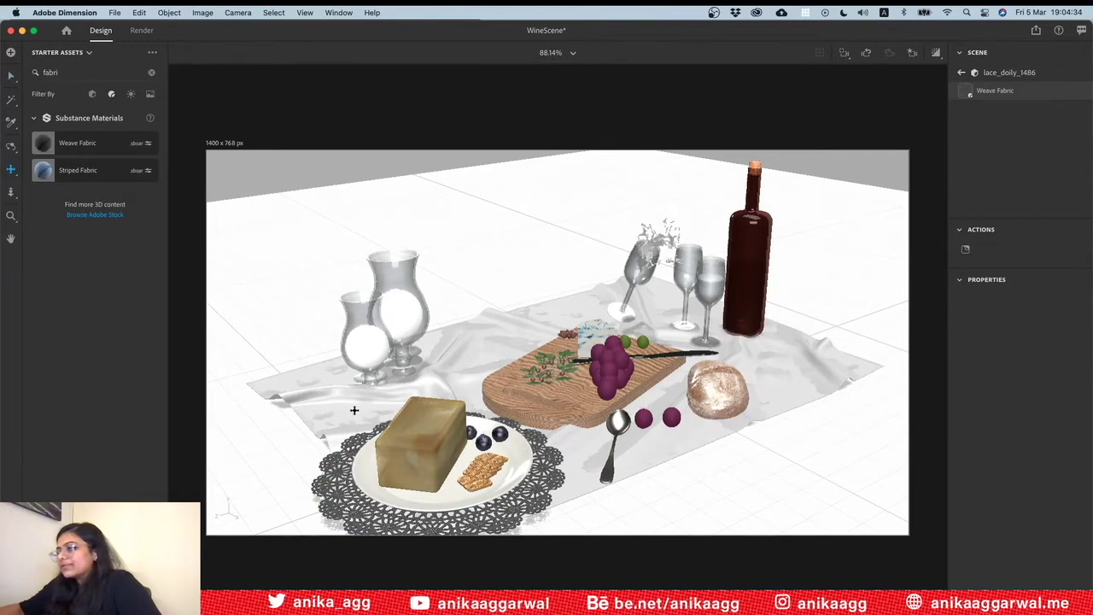
Set the doily's Weave Fabric colour to light grey DBD9D9
{"action": "scroll", "coordinate": [360, 352], "scroll_direction": "up", "scroll_amount": 2}
{"action": "scroll", "coordinate": [494, 444], "scroll_direction": "up", "scroll_amount": 5}
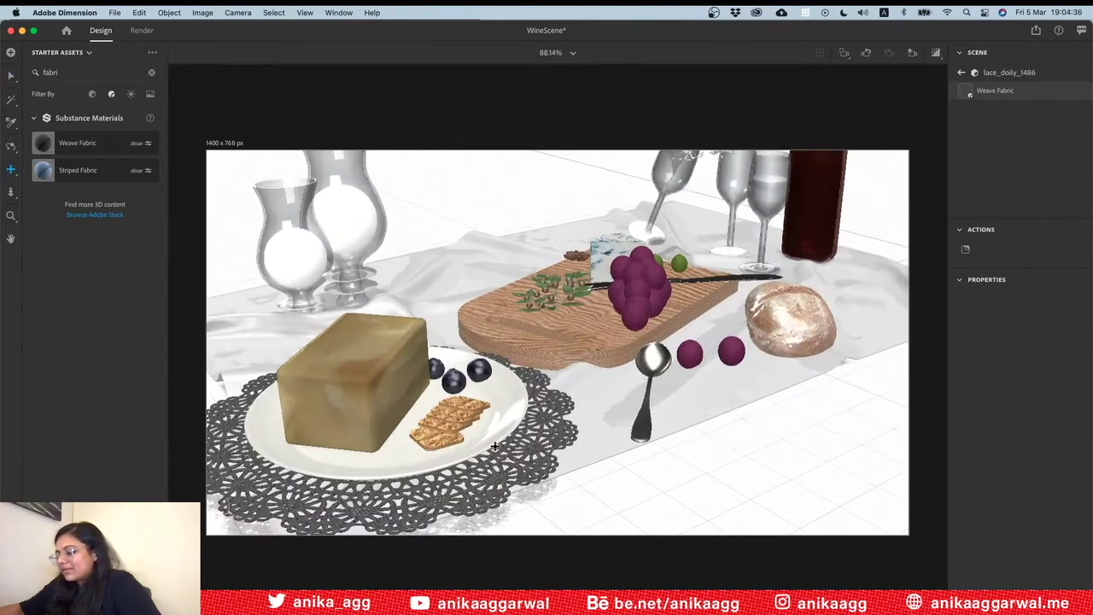
{"action": "key", "text": "v"}
{"action": "left_click", "coordinate": [484, 470]}
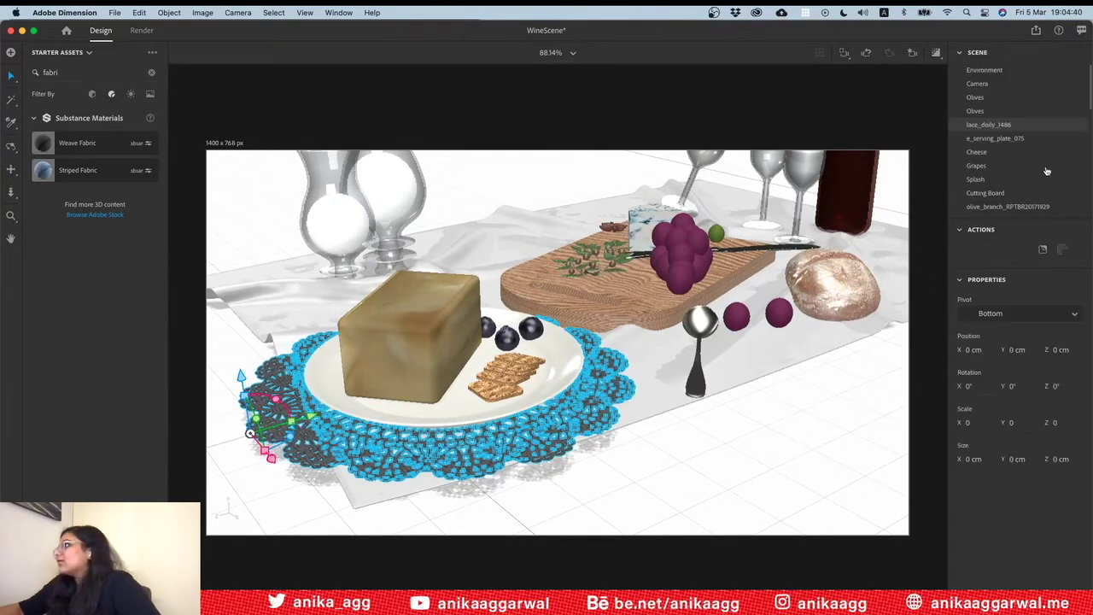
{"action": "left_click", "coordinate": [1063, 250]}
{"action": "left_click", "coordinate": [1075, 377]}
{"action": "left_click_drag", "start_coordinate": [928, 377], "coordinate": [916, 283]}
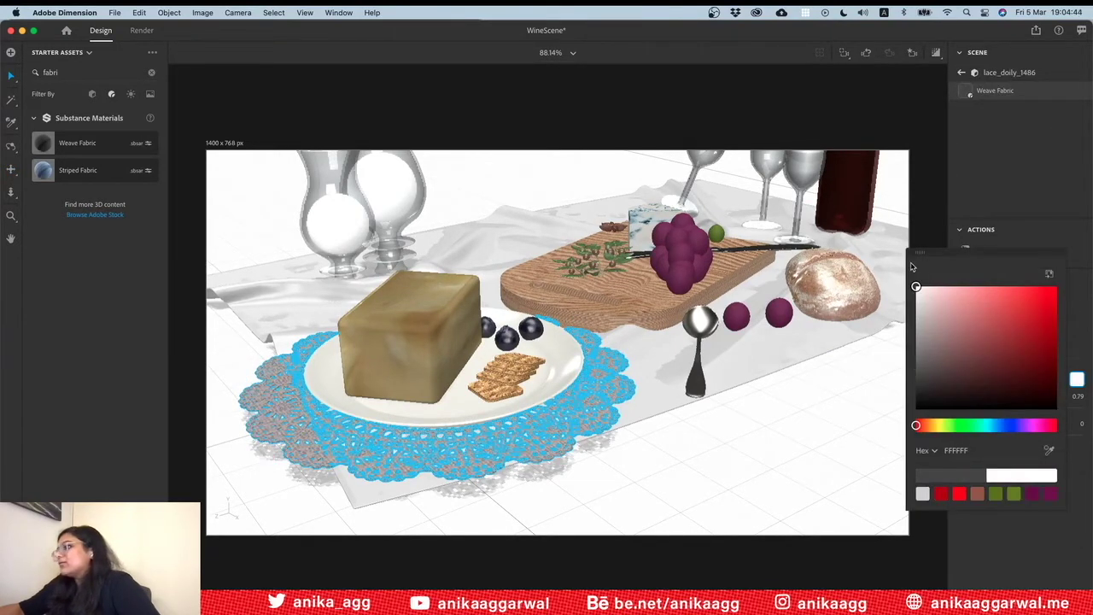
{"action": "left_click_drag", "start_coordinate": [914, 290], "coordinate": [917, 303]}
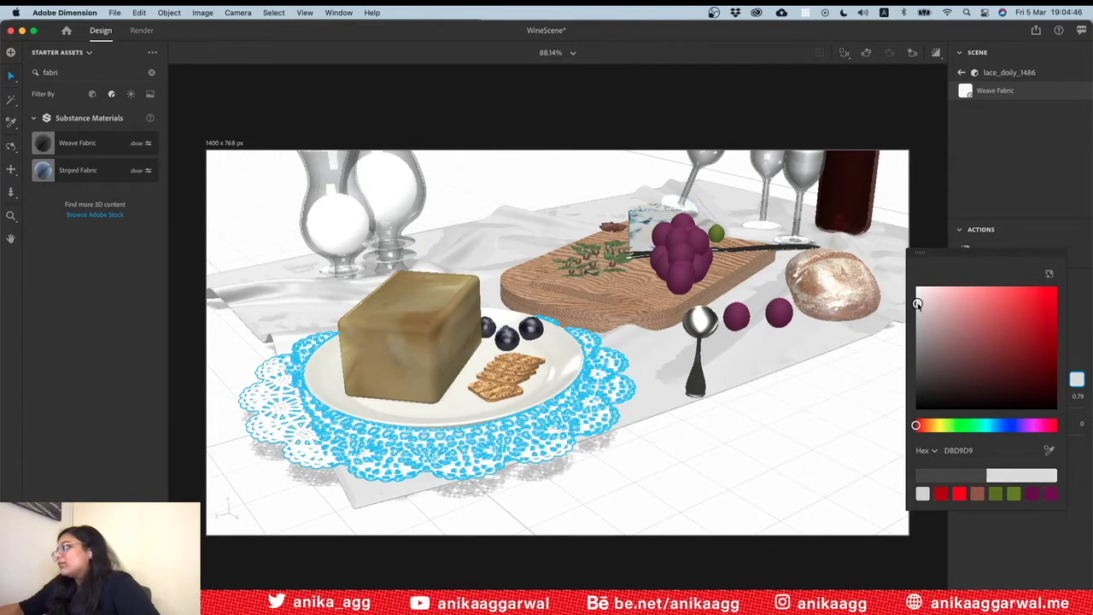
{"action": "left_click", "coordinate": [764, 455]}
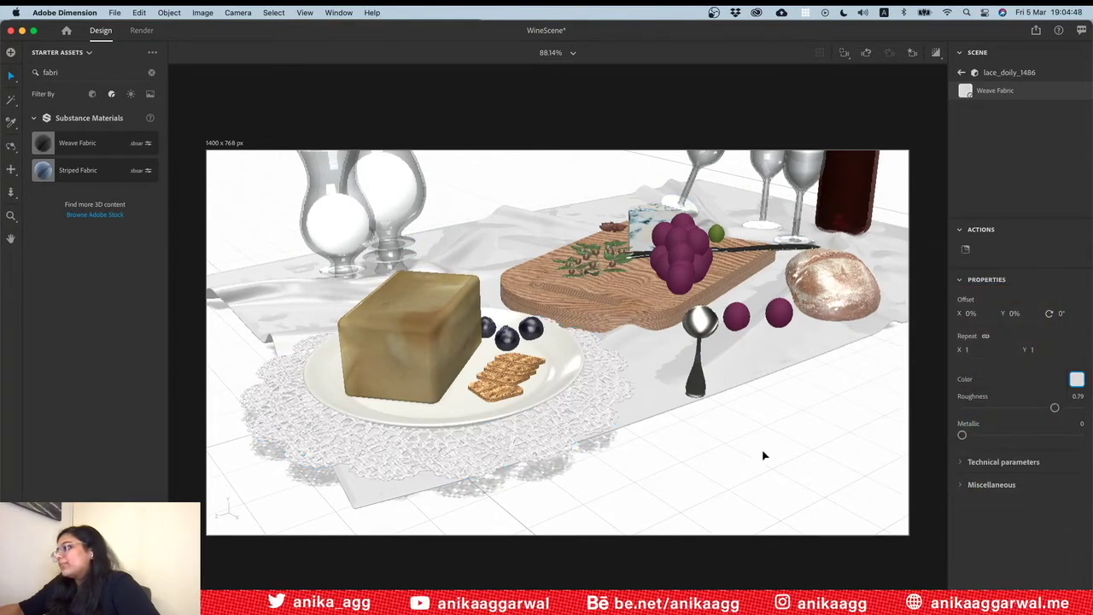
Drop the doily onto the tablecloth, lifting it slightly to Y 1.7 cm, then deselect it
{"action": "left_click", "coordinate": [527, 451]}
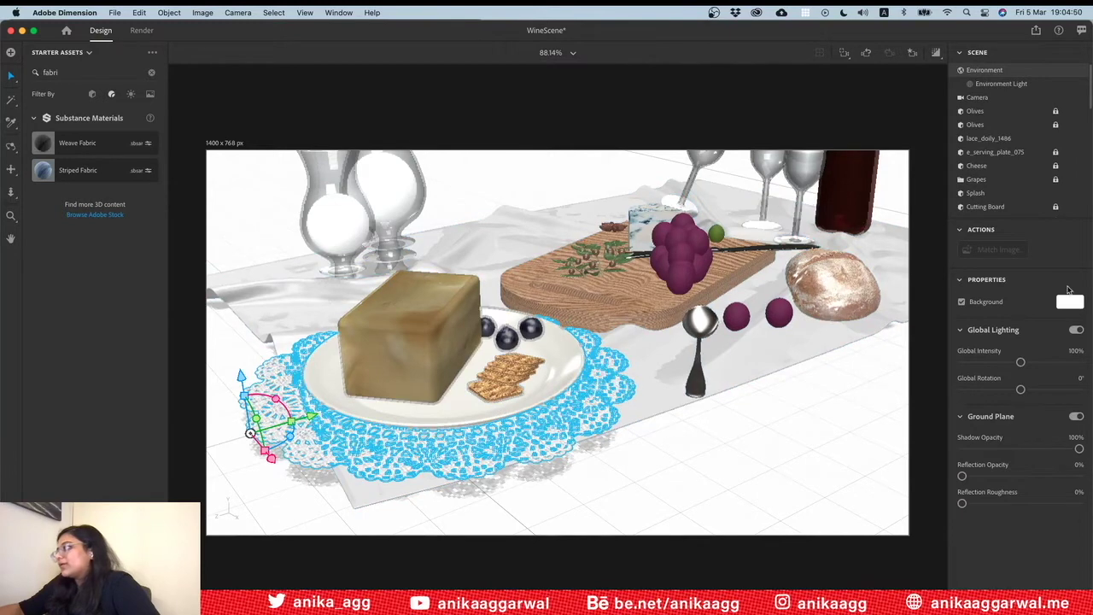
{"action": "left_click", "coordinate": [1022, 249]}
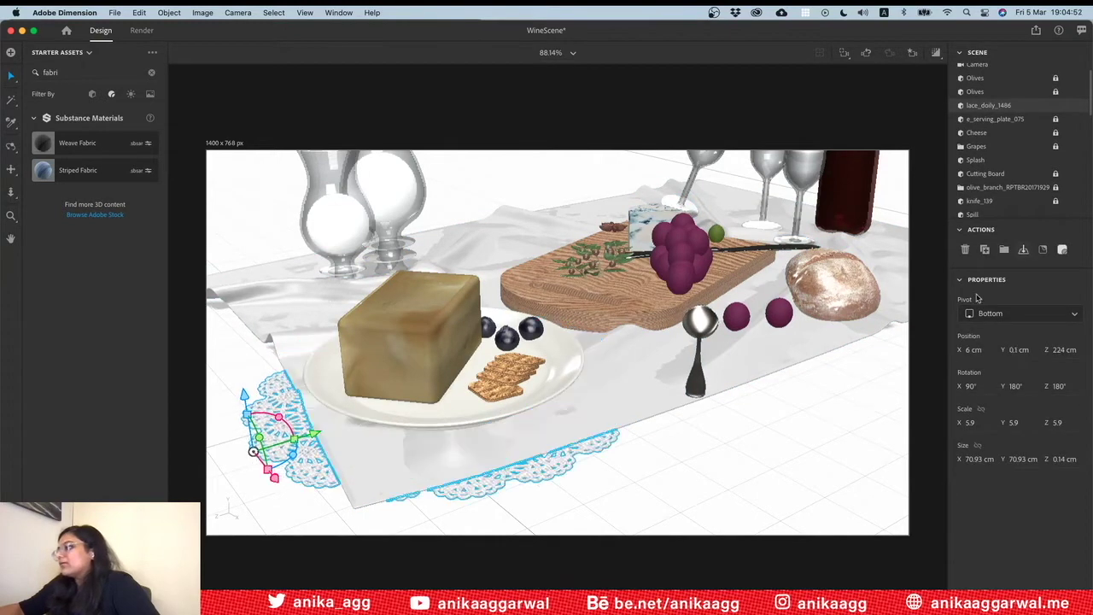
{"action": "left_click_drag", "start_coordinate": [244, 396], "coordinate": [246, 395]}
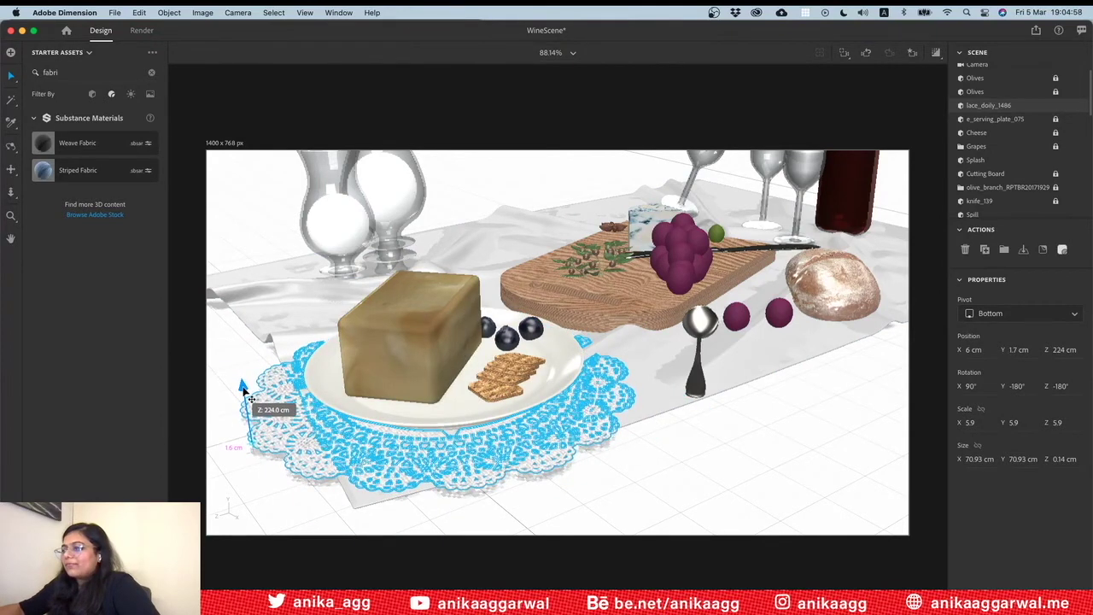
{"action": "left_click", "coordinate": [495, 395]}
{"action": "left_click", "coordinate": [783, 489]}
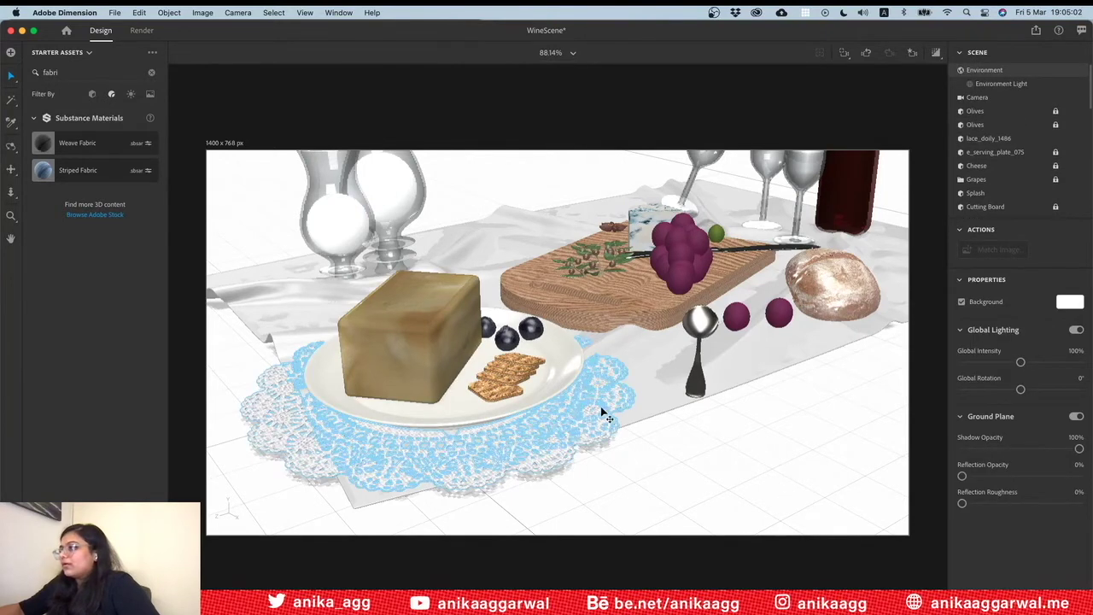
{"action": "left_click", "coordinate": [577, 429]}
{"action": "left_click", "coordinate": [662, 486]}
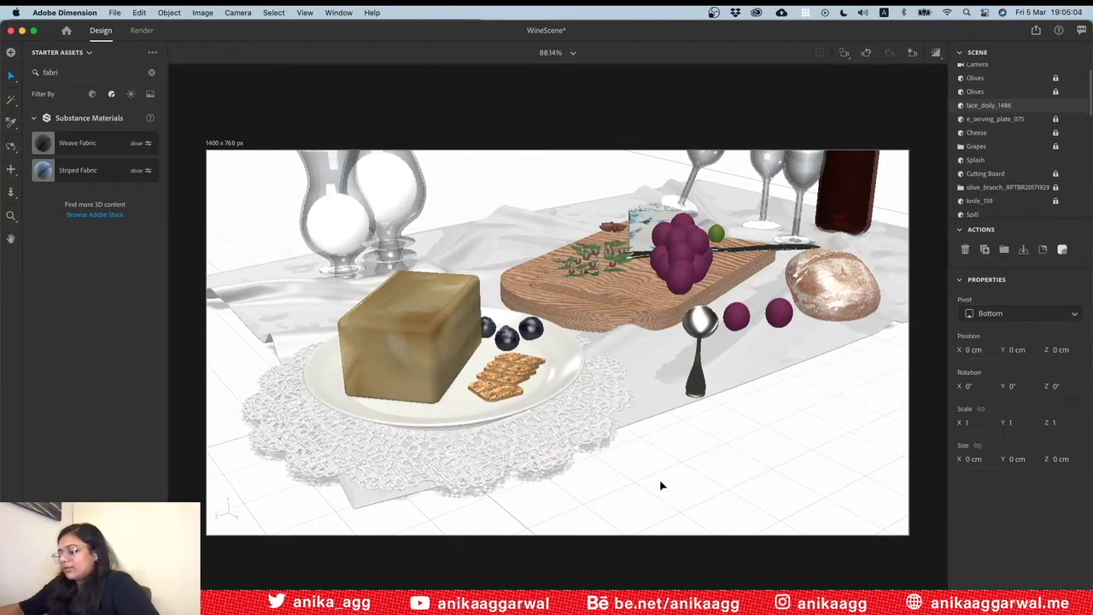
Save WineScene, reframe the camera over the whole table, and select the larger vase
{"action": "key", "text": "super+s"}
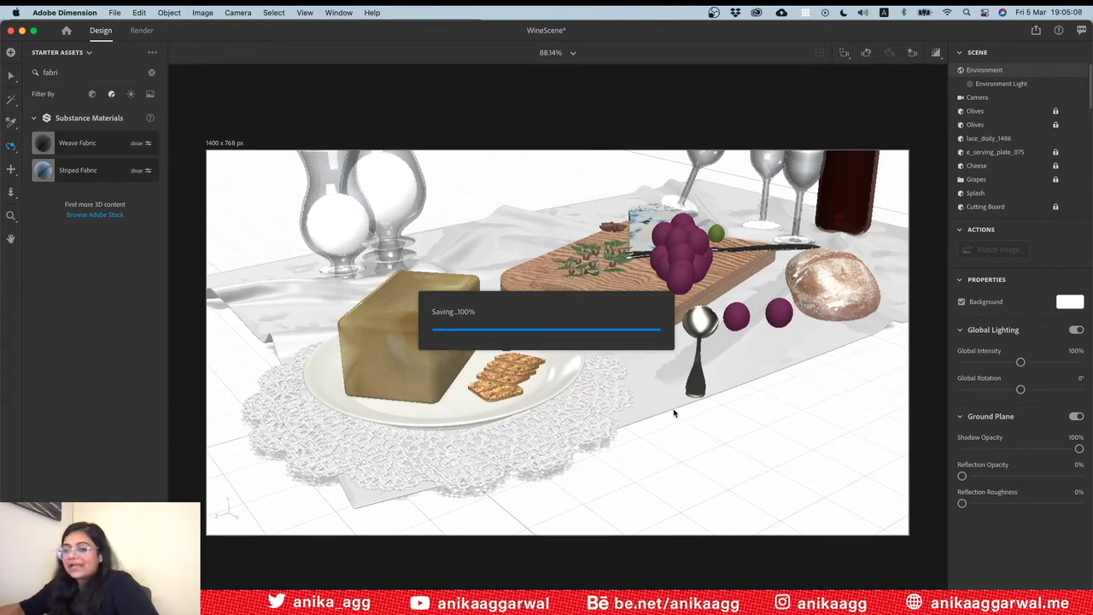
{"action": "mouse_move", "coordinate": [681, 410]}
{"action": "left_mouse_down"}
{"action": "mouse_move", "coordinate": [718, 459]}
{"action": "mouse_move", "coordinate": [691, 397]}
{"action": "left_mouse_up"}
{"action": "scroll", "coordinate": [691, 399], "scroll_direction": "down", "scroll_amount": 5}
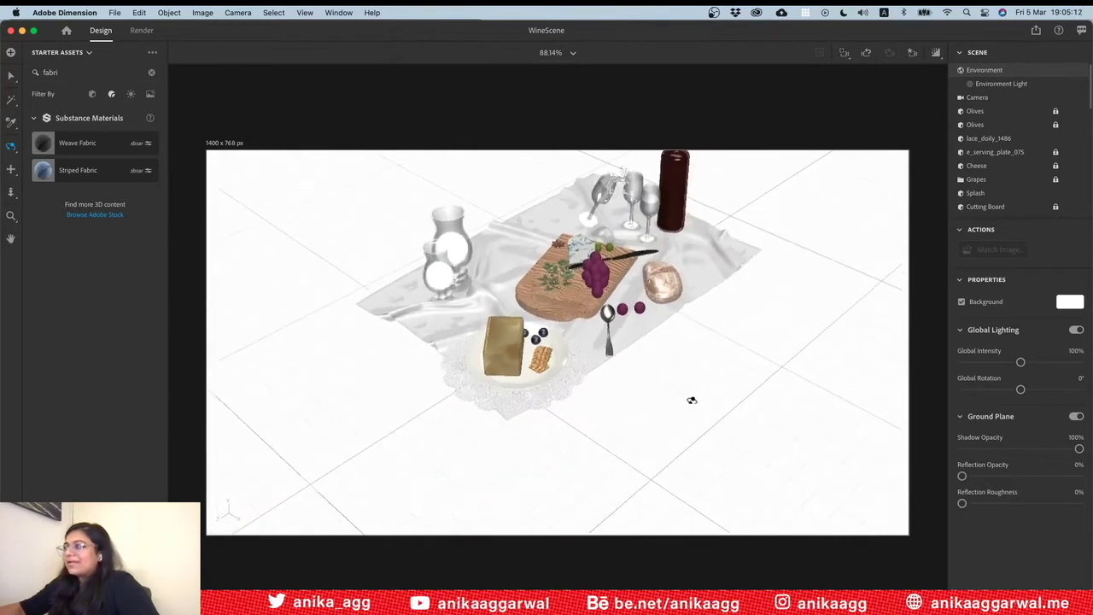
{"action": "left_click_drag", "start_coordinate": [624, 371], "coordinate": [589, 397]}
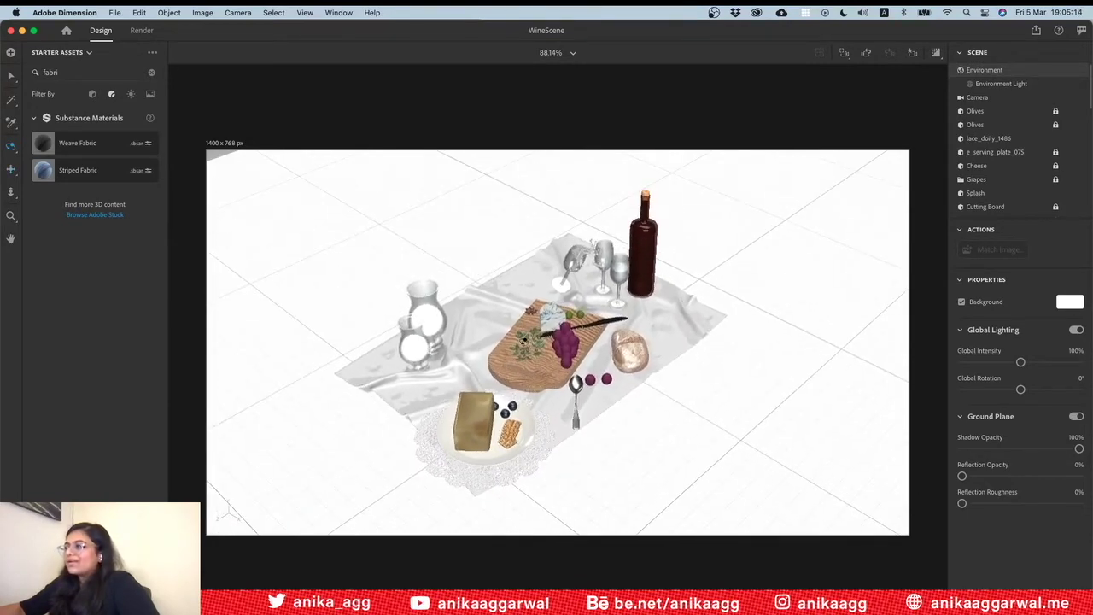
{"action": "left_click_drag", "start_coordinate": [524, 346], "coordinate": [515, 278]}
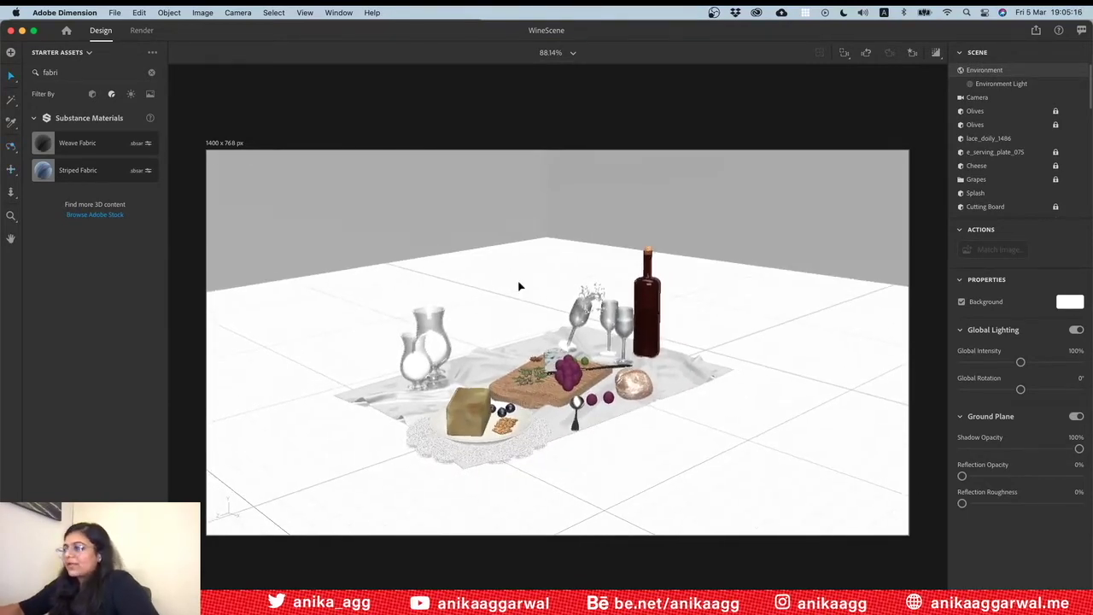
{"action": "scroll", "coordinate": [518, 286], "scroll_direction": "up", "scroll_amount": 5}
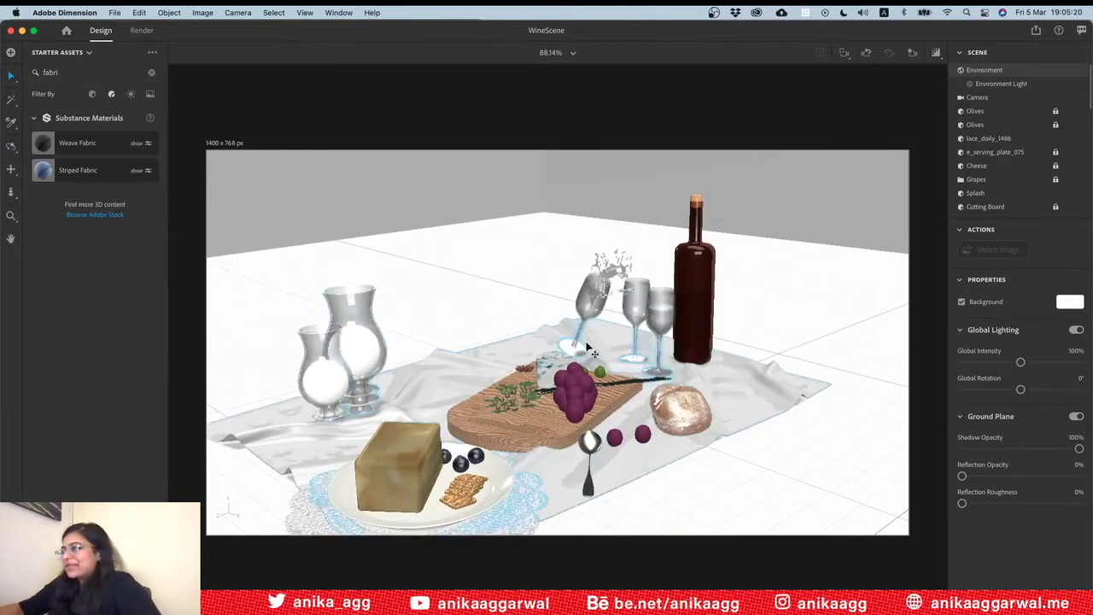
{"action": "key", "text": "1"}
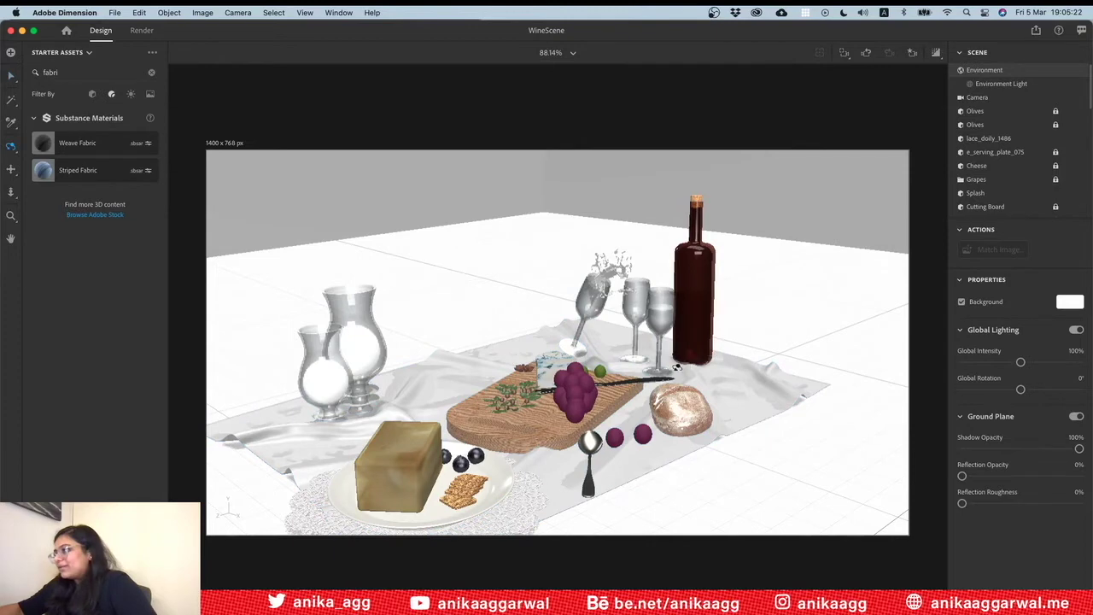
{"action": "left_click_drag", "start_coordinate": [684, 365], "coordinate": [664, 369]}
{"action": "key", "text": "v"}
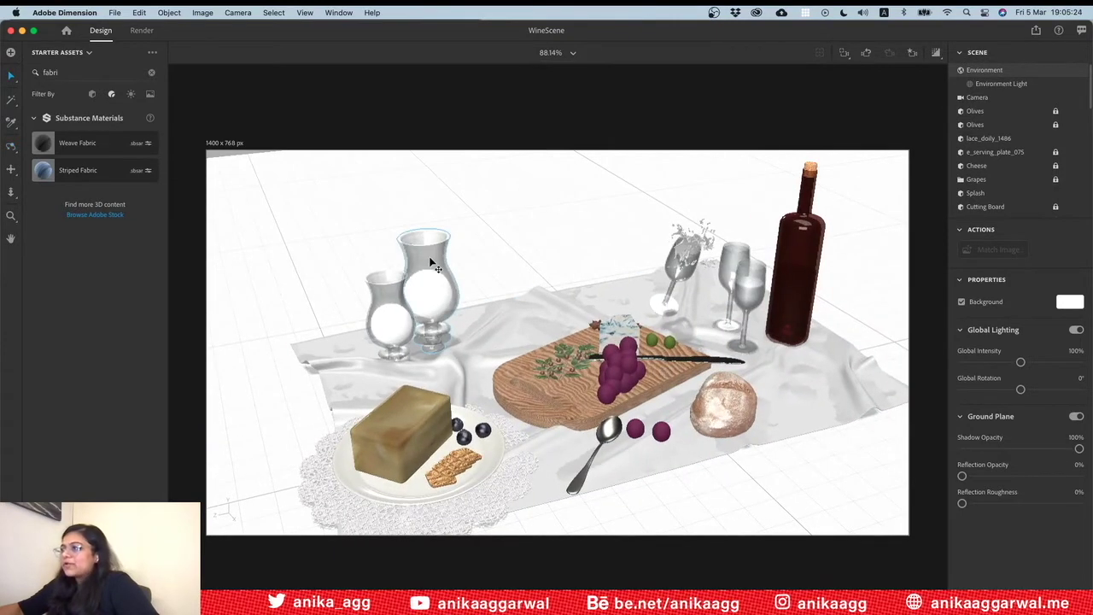
{"action": "left_click", "coordinate": [433, 264]}
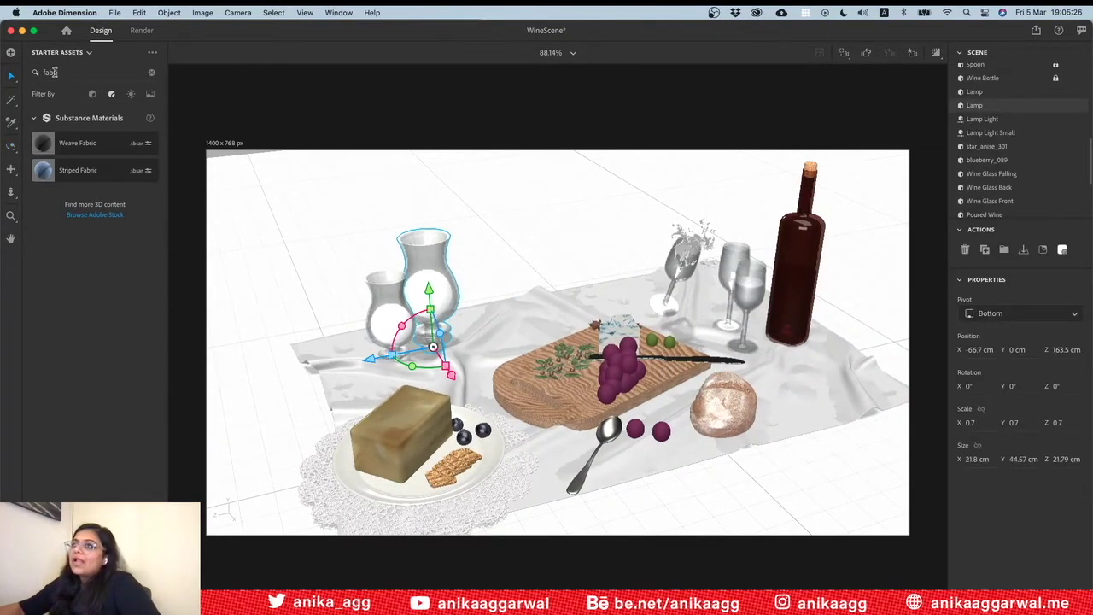
Clear the 'fabri' search and apply Vitrage Glass to the large vase, then the smaller vase
{"action": "double_click", "coordinate": [49, 72]}
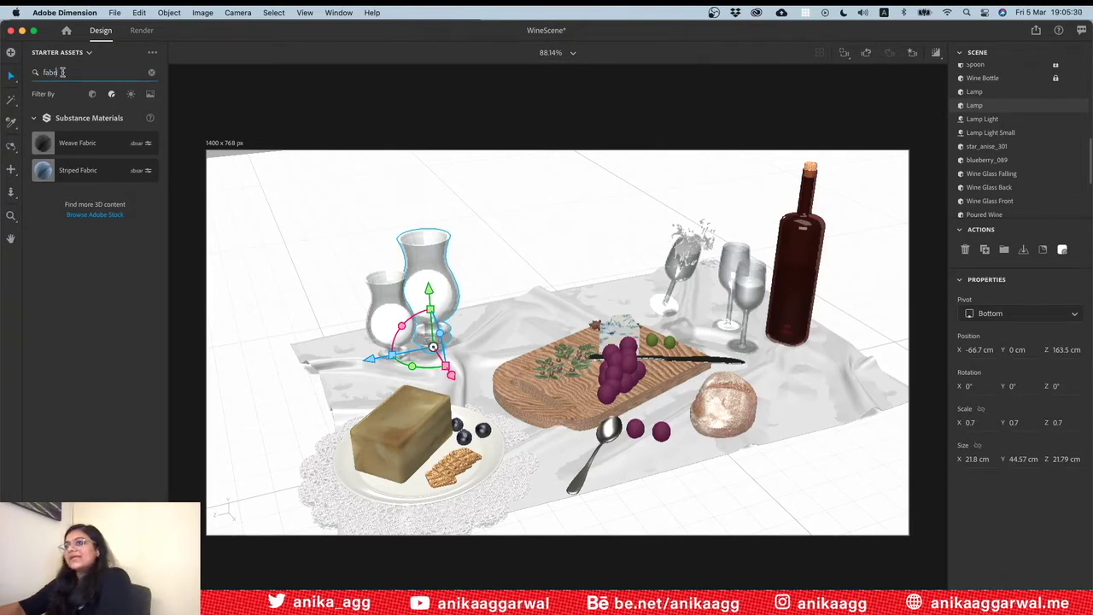
{"action": "key", "text": "BackSpace"}
{"action": "key", "text": "BackSpace"}
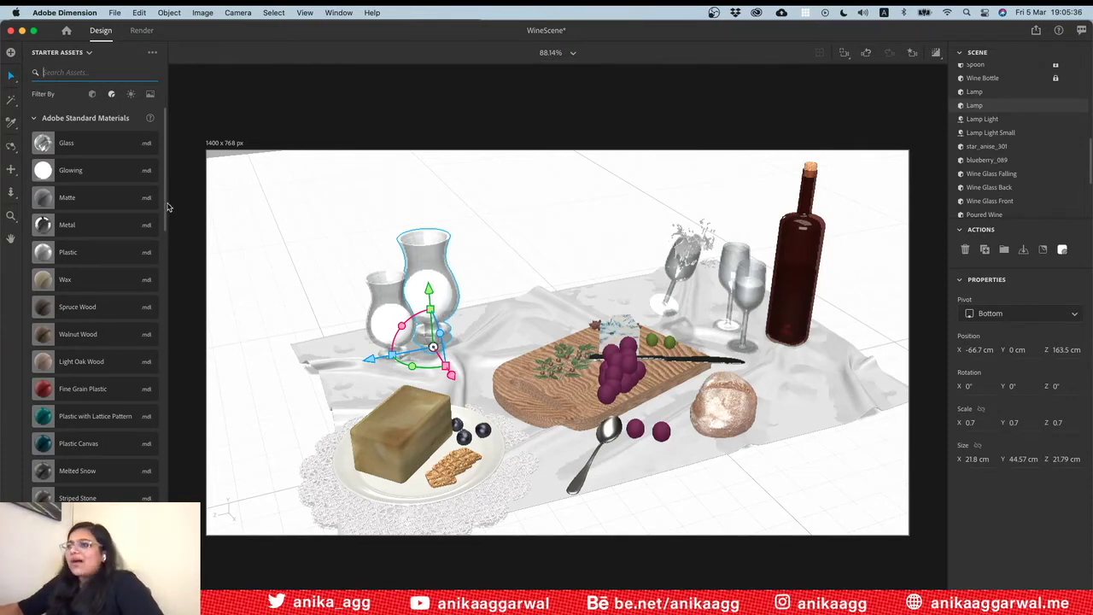
{"action": "scroll", "coordinate": [98, 333], "scroll_direction": "down", "scroll_amount": 4}
{"action": "scroll", "coordinate": [98, 333], "scroll_direction": "down", "scroll_amount": 5}
{"action": "scroll", "coordinate": [95, 340], "scroll_direction": "down", "scroll_amount": 5}
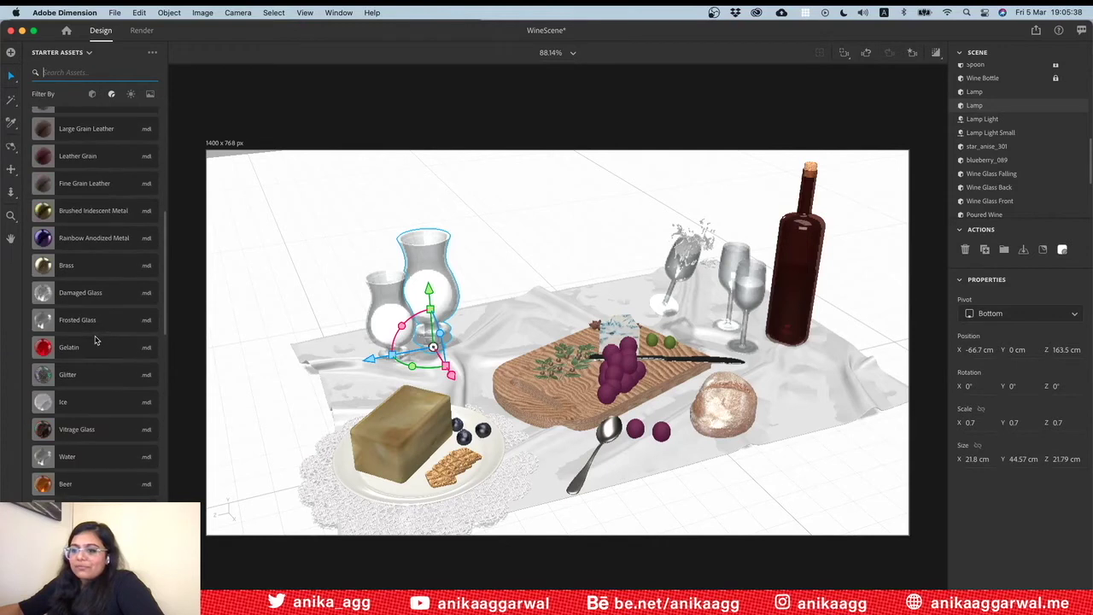
{"action": "scroll", "coordinate": [95, 340], "scroll_direction": "down", "scroll_amount": 3}
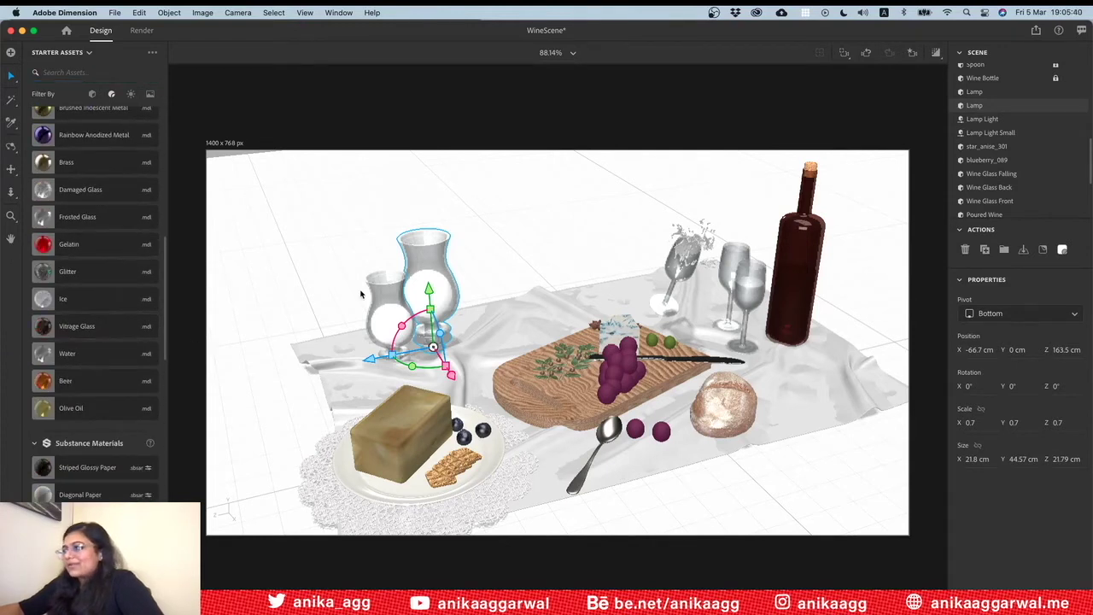
{"action": "left_click", "coordinate": [471, 246]}
{"action": "left_click", "coordinate": [380, 328]}
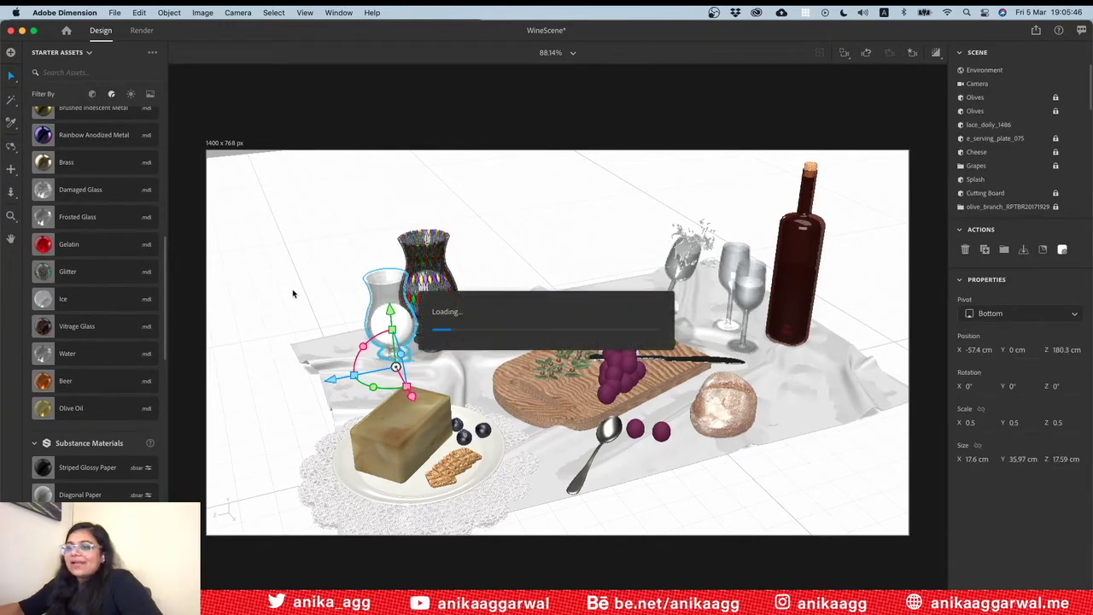
{"action": "double_click", "coordinate": [410, 306]}
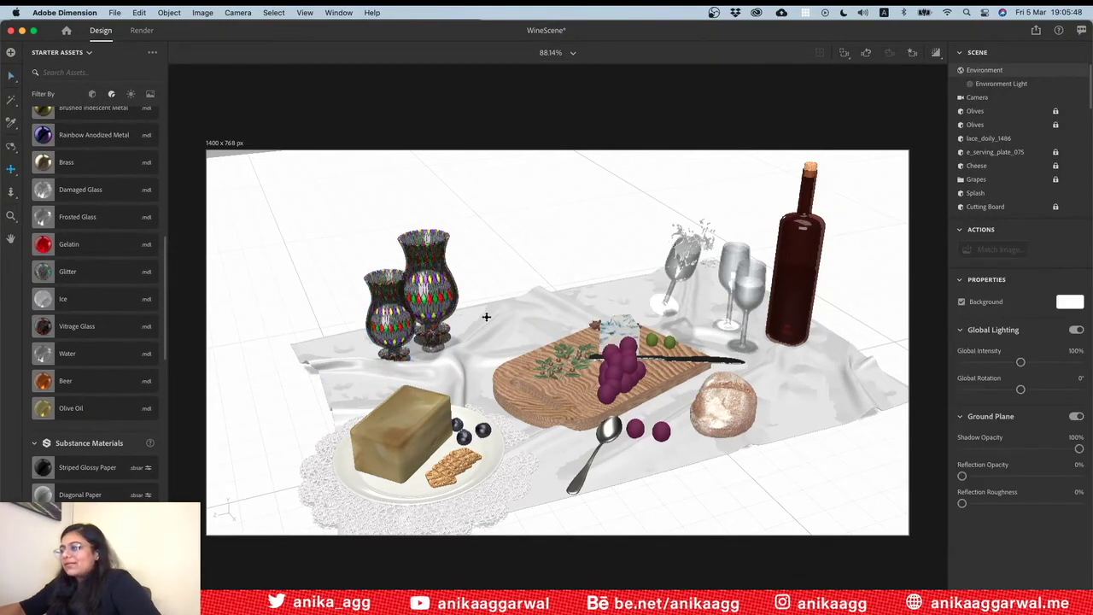
{"action": "scroll", "coordinate": [461, 302], "scroll_direction": "up", "scroll_amount": 3}
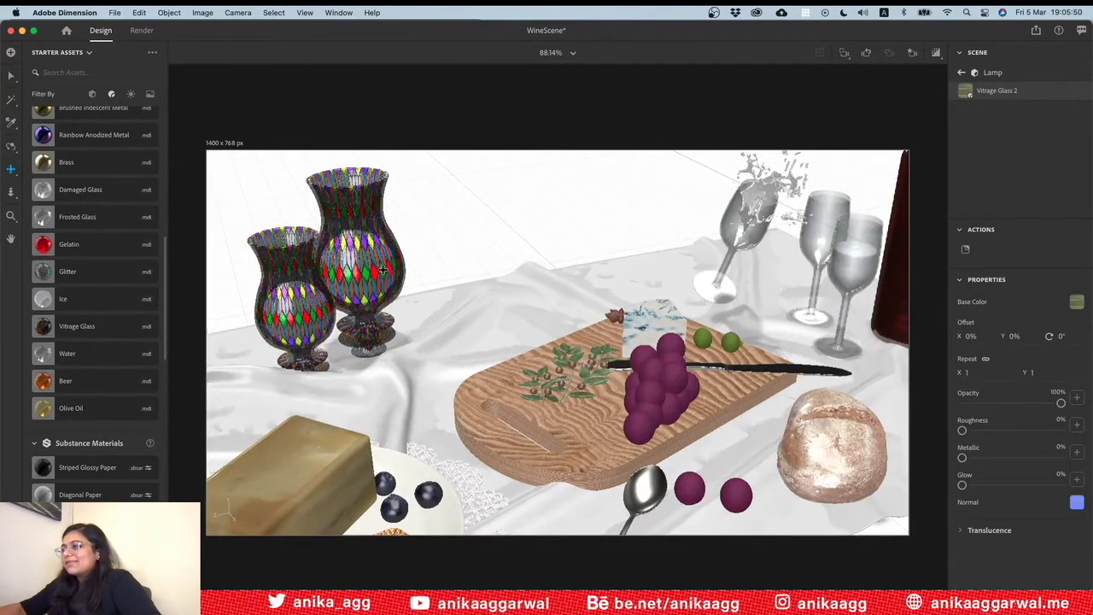
{"action": "scroll", "coordinate": [383, 270], "scroll_direction": "down", "scroll_amount": 10}
Check the vases in Render Preview, turn it off, deselect, then select the front wine glass
{"action": "scroll", "coordinate": [550, 292], "scroll_direction": "up", "scroll_amount": 2}
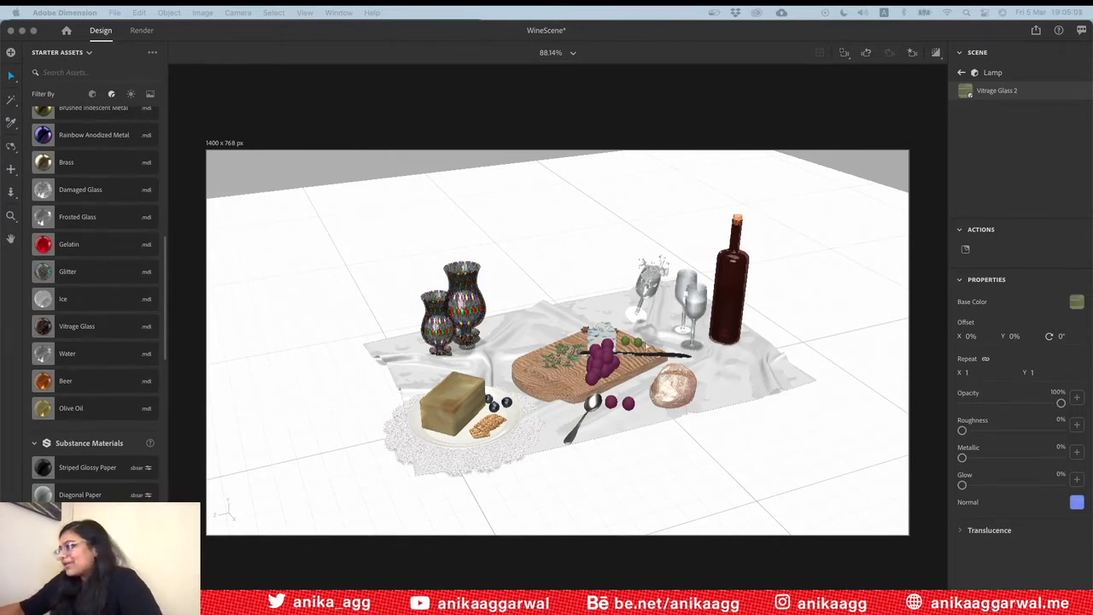
{"action": "left_click", "coordinate": [666, 470]}
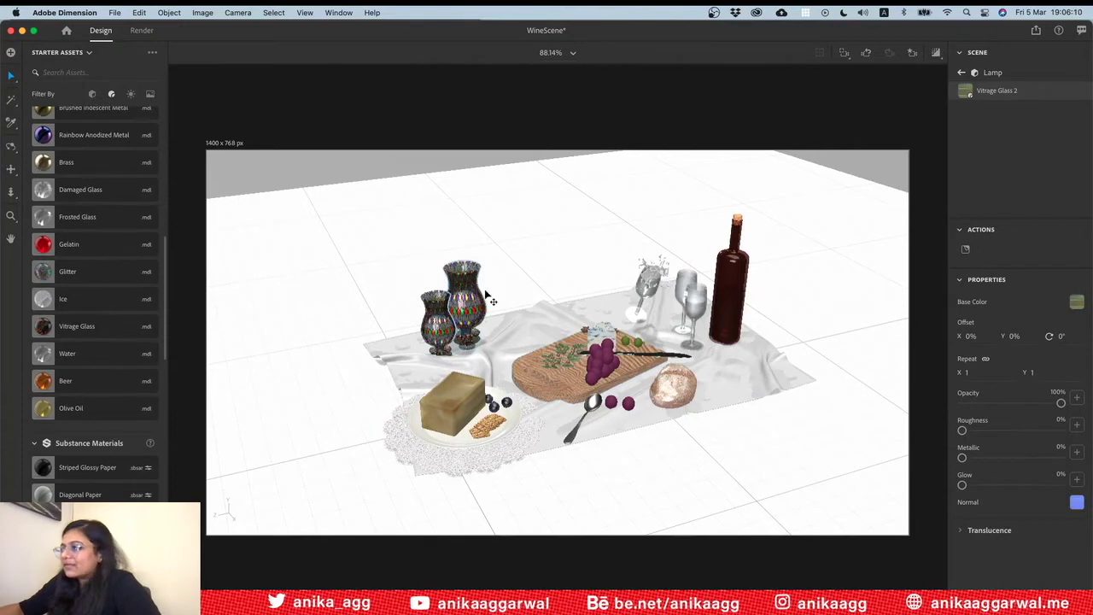
{"action": "scroll", "coordinate": [485, 294], "scroll_direction": "up", "scroll_amount": 3}
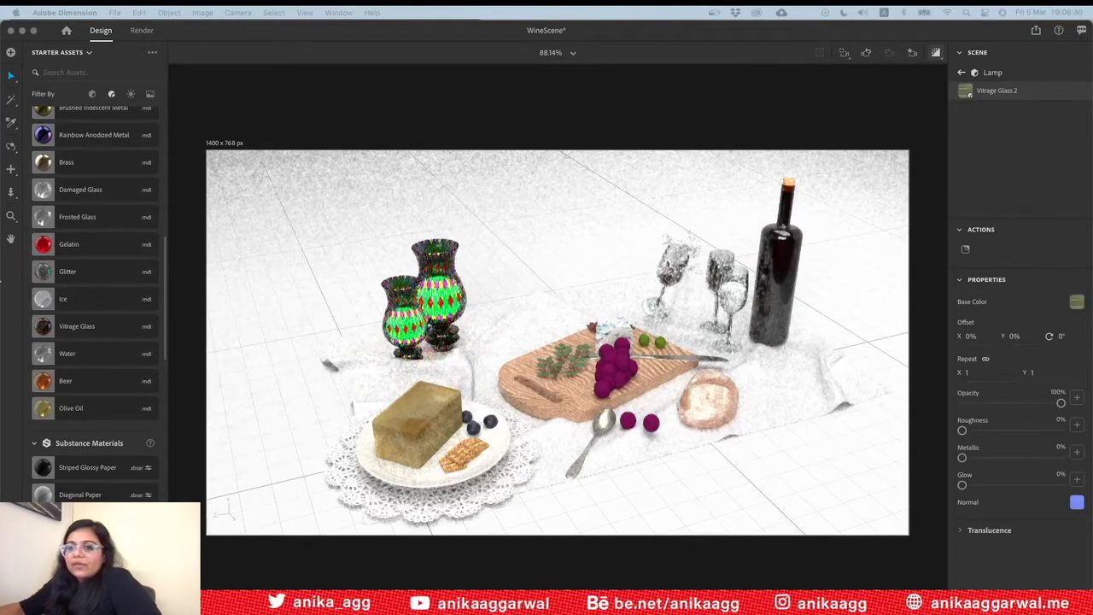
{"action": "left_click", "coordinate": [936, 53]}
{"action": "left_click", "coordinate": [936, 53]}
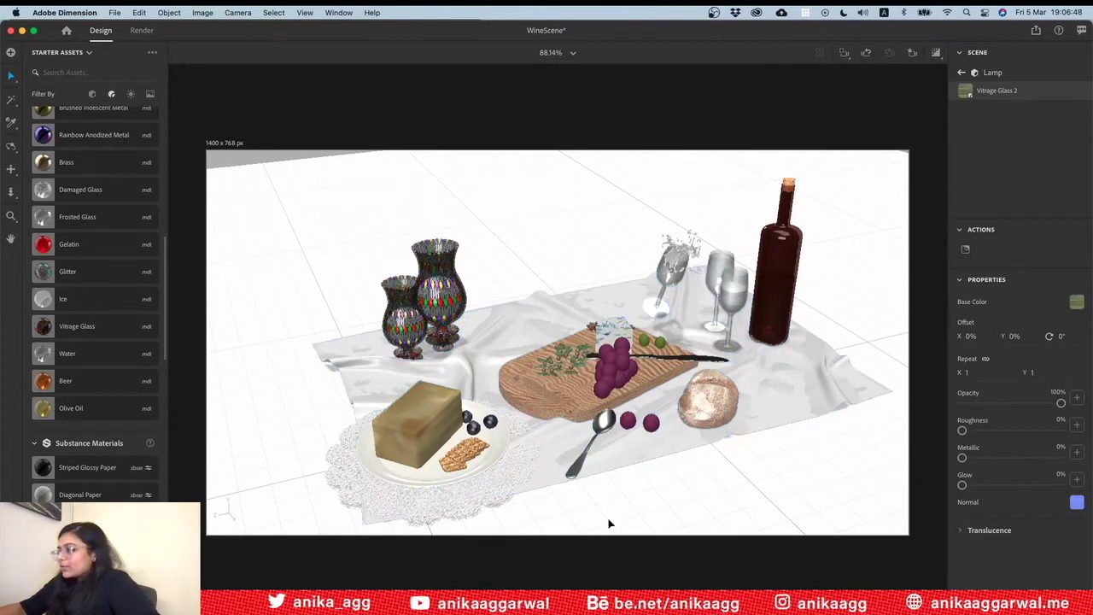
{"action": "left_click", "coordinate": [636, 480]}
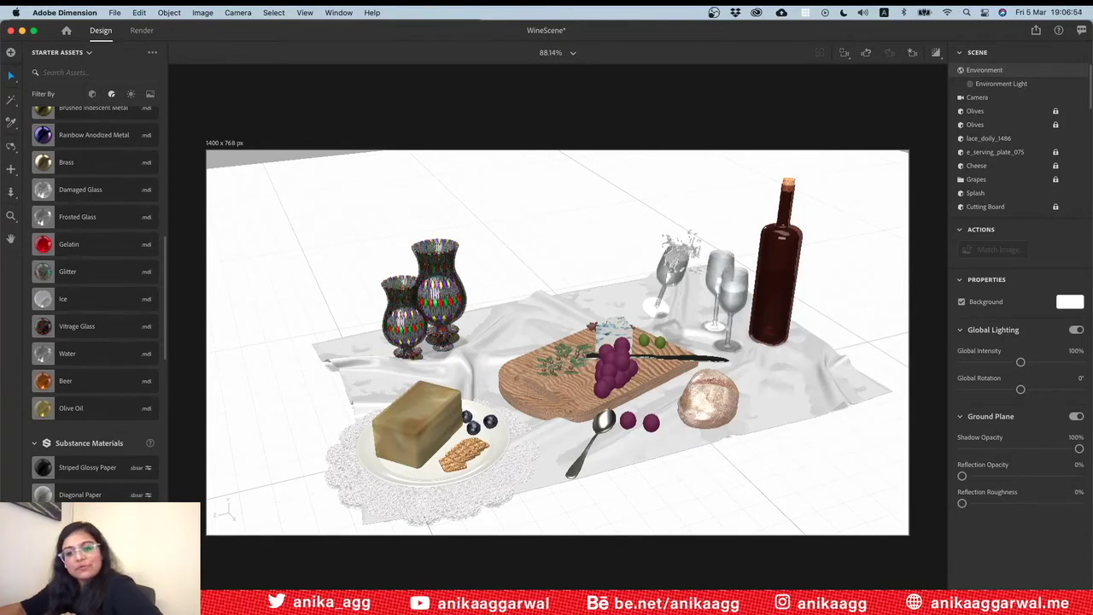
{"action": "left_click", "coordinate": [734, 303]}
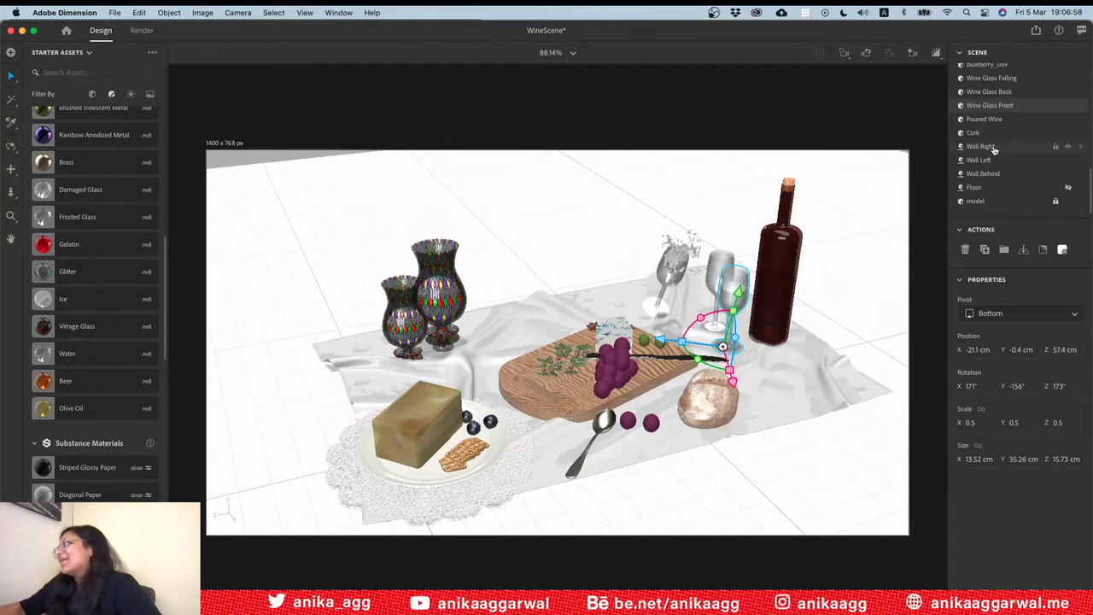
{"action": "mouse_move", "coordinate": [1003, 105]}
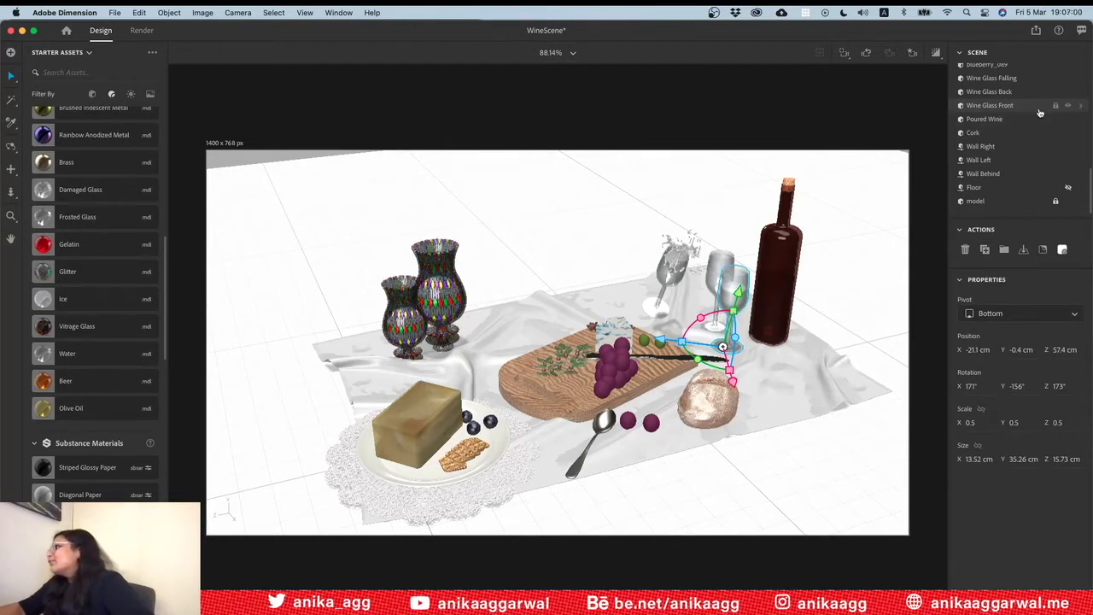
Set the front wine glass's Glass 7 base colour to pale cream FFFCF5 and deselect
{"action": "scroll", "coordinate": [54, 194], "scroll_direction": "up", "scroll_amount": 10}
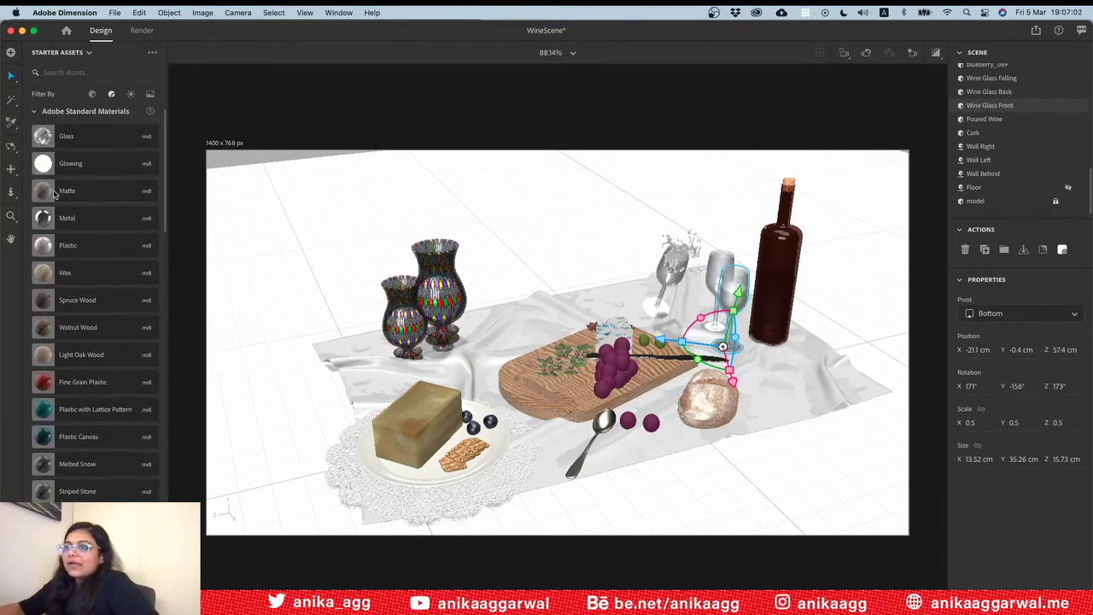
{"action": "left_click", "coordinate": [1045, 12]}
{"action": "left_click", "coordinate": [1044, 12]}
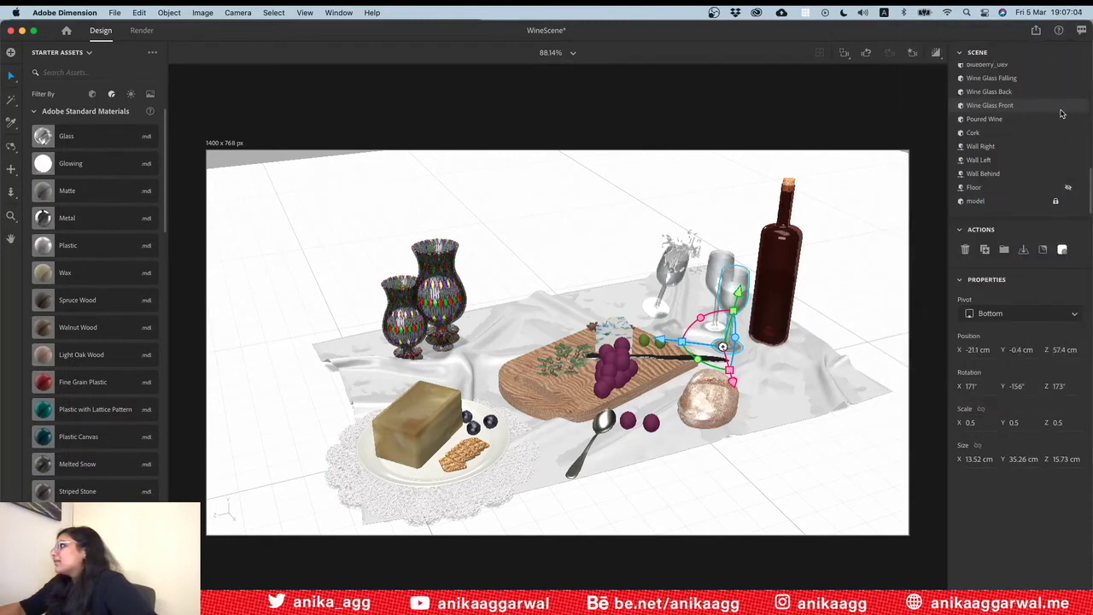
{"action": "left_click", "coordinate": [1080, 105]}
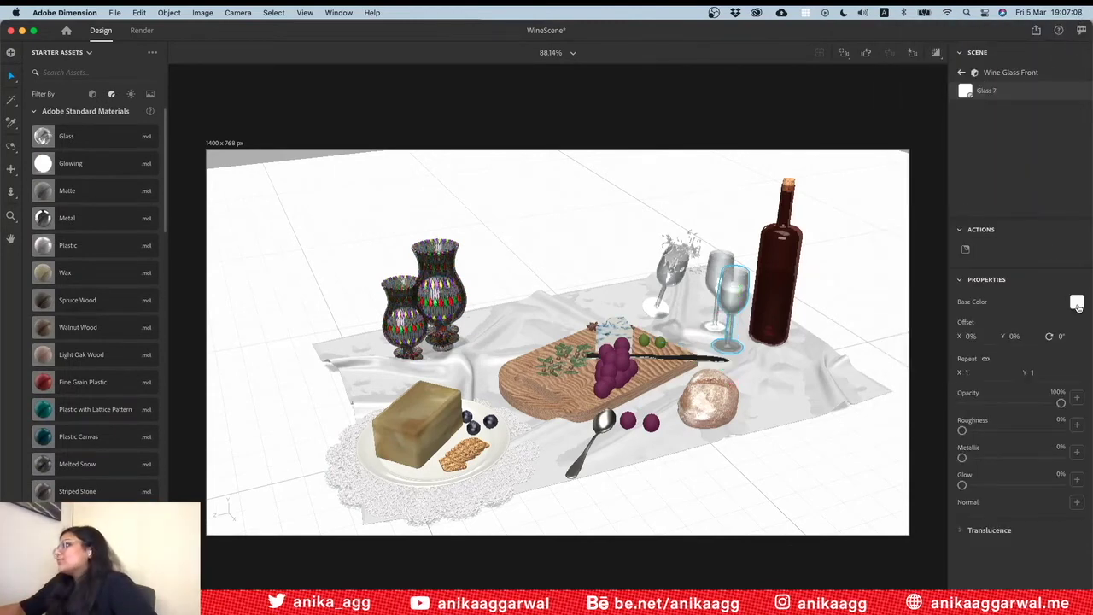
{"action": "left_click", "coordinate": [1077, 304]}
{"action": "left_click", "coordinate": [918, 244]}
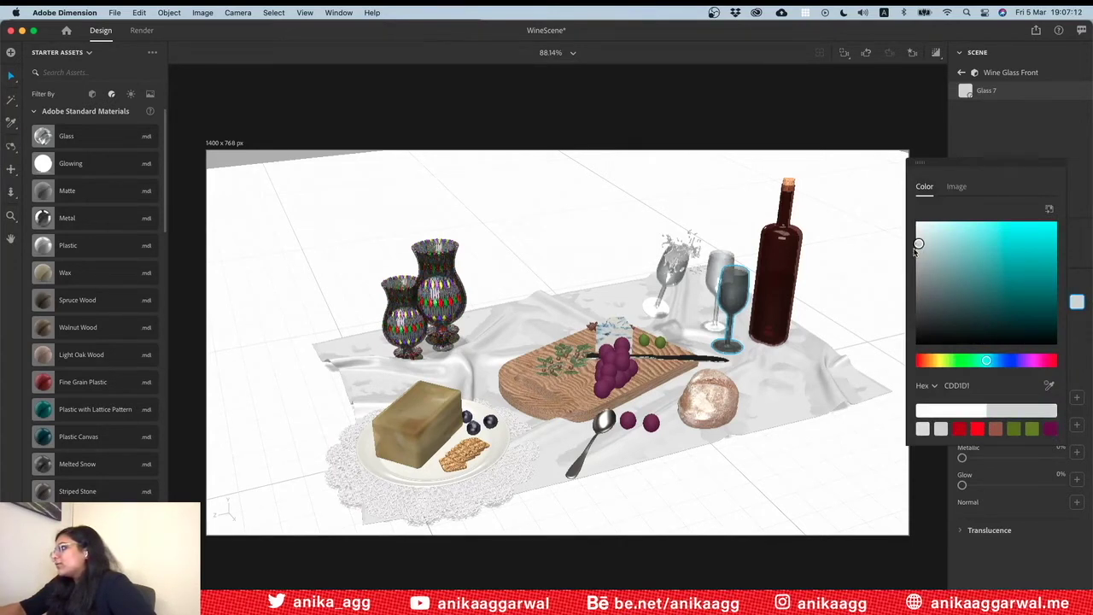
{"action": "left_click_drag", "start_coordinate": [918, 244], "coordinate": [916, 227]}
{"action": "left_click_drag", "start_coordinate": [944, 361], "coordinate": [934, 362]}
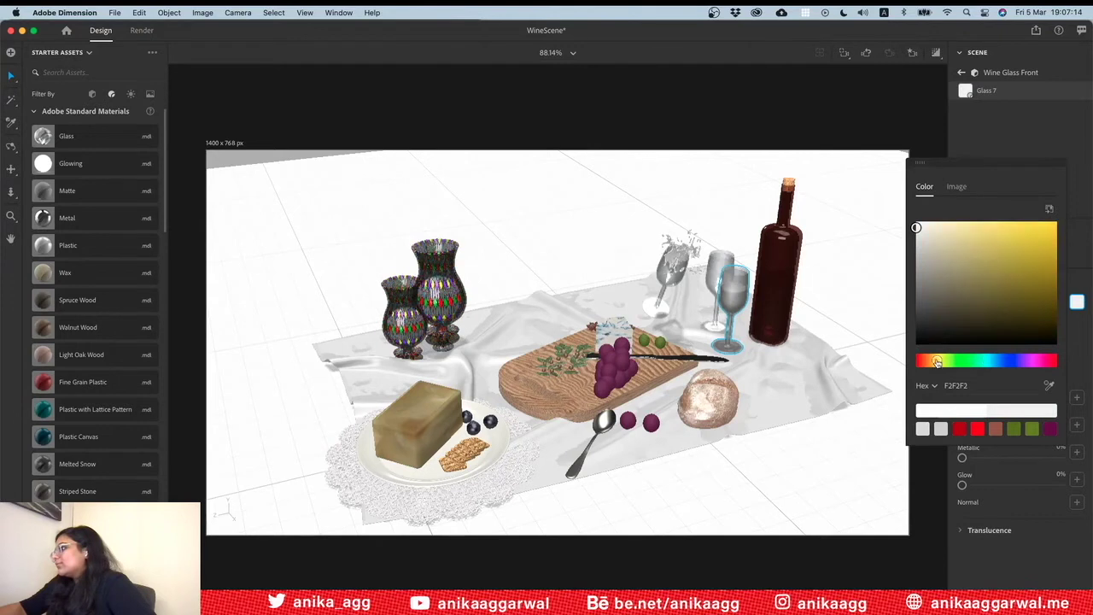
{"action": "left_click", "coordinate": [921, 221]}
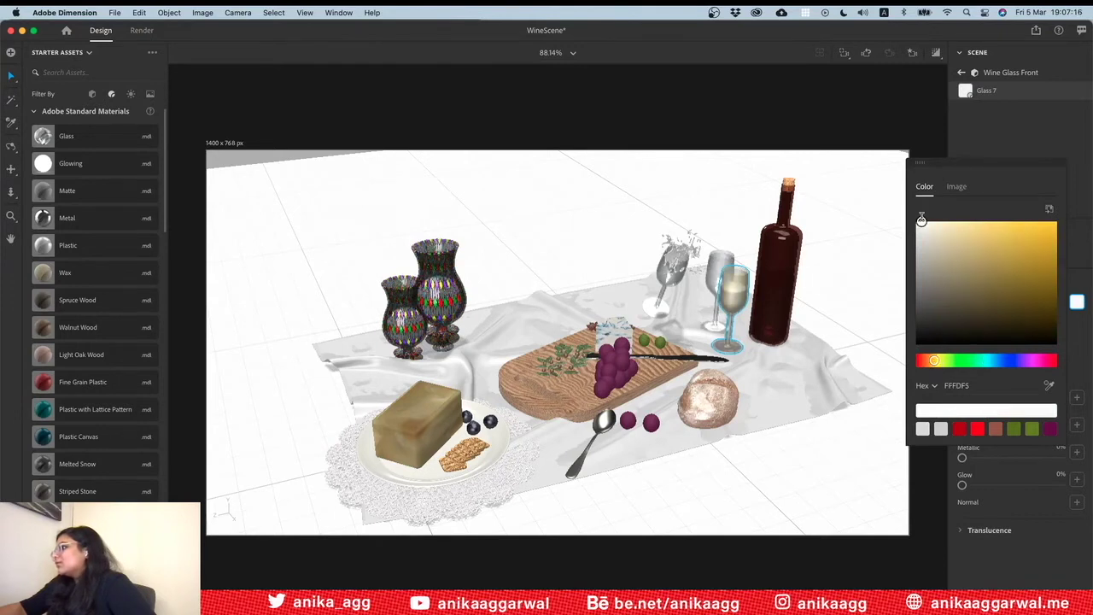
{"action": "left_click_drag", "start_coordinate": [920, 213], "coordinate": [922, 218]}
{"action": "left_click", "coordinate": [865, 291]}
{"action": "left_click", "coordinate": [832, 319]}
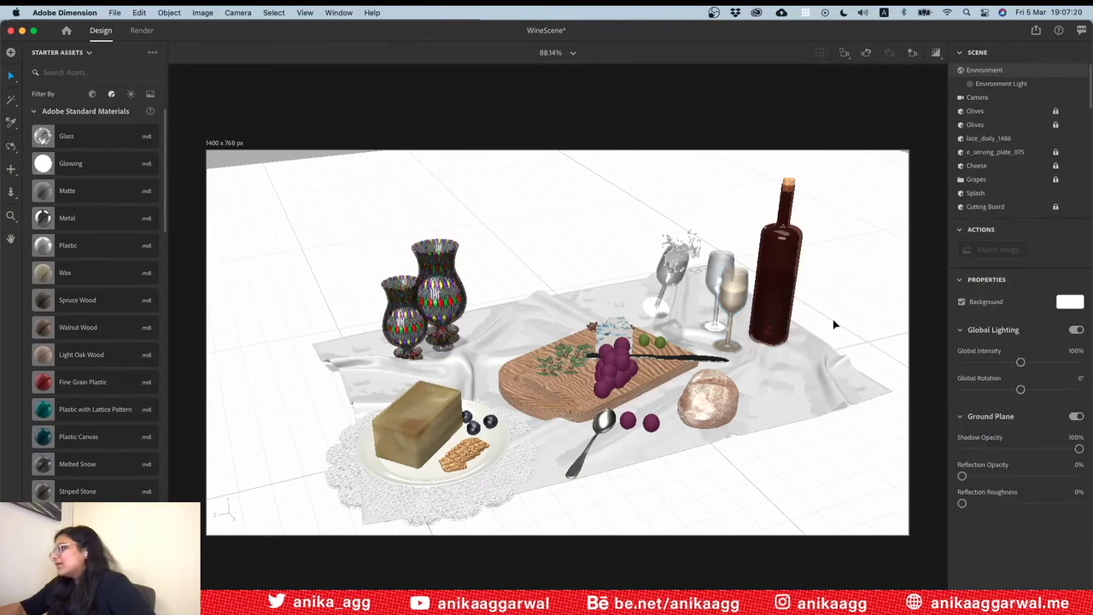
Orbit toward the glasses and bottle and select the back wine glass
{"action": "scroll", "coordinate": [831, 319], "scroll_direction": "up", "scroll_amount": 3}
{"action": "right_click_drag", "start_coordinate": [822, 312], "coordinate": [677, 242]}
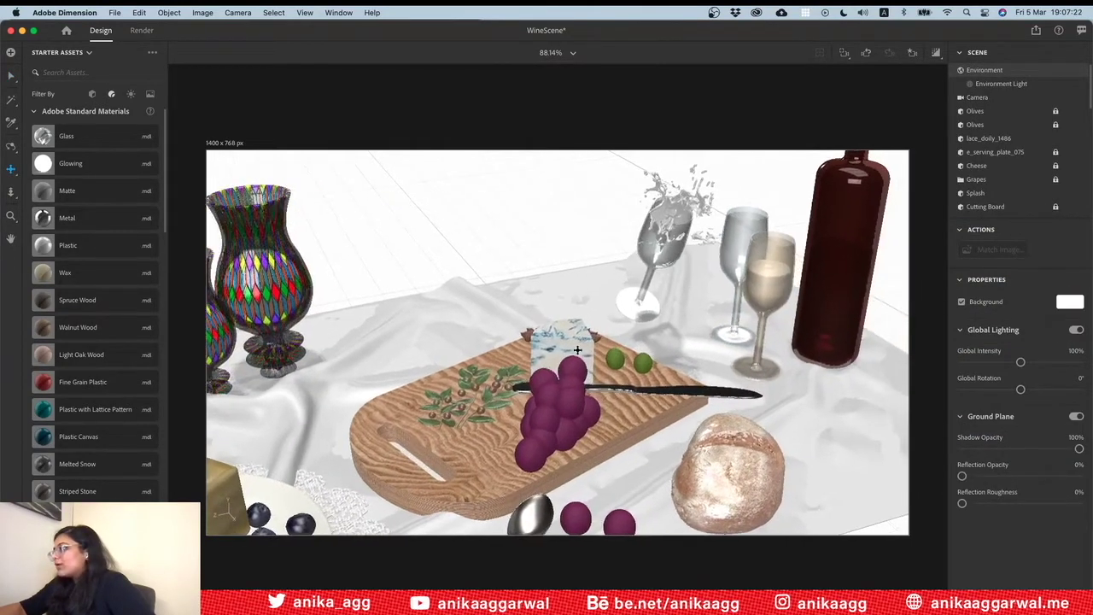
{"action": "left_click", "coordinate": [677, 241]}
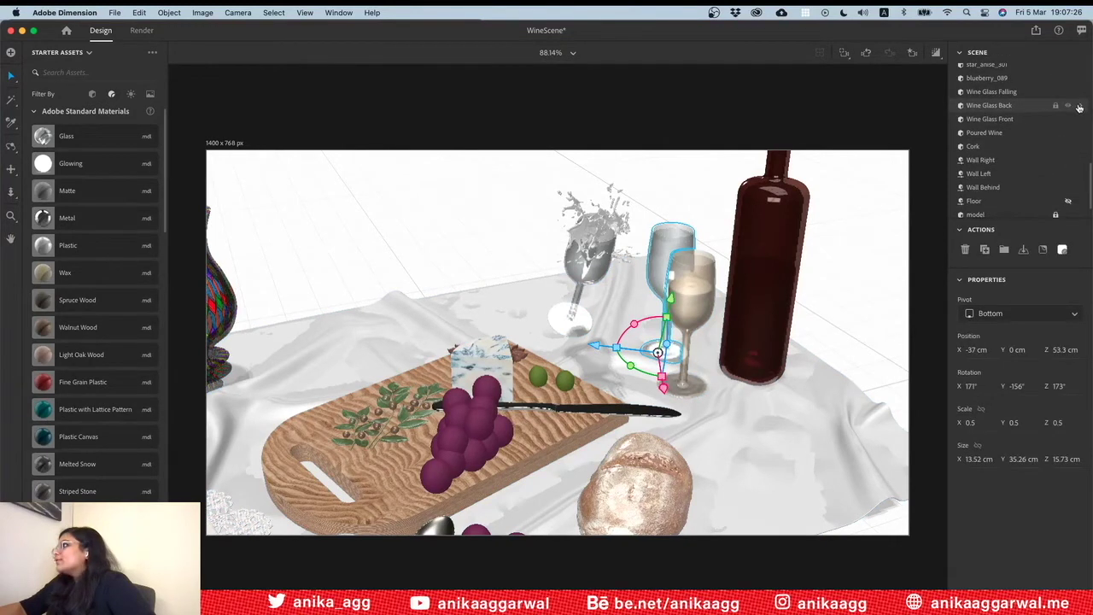
Tint the back wine glass's Glass 7 base colour cream (FFFCF5)
{"action": "left_click", "coordinate": [1078, 108]}
{"action": "left_click", "coordinate": [1077, 303]}
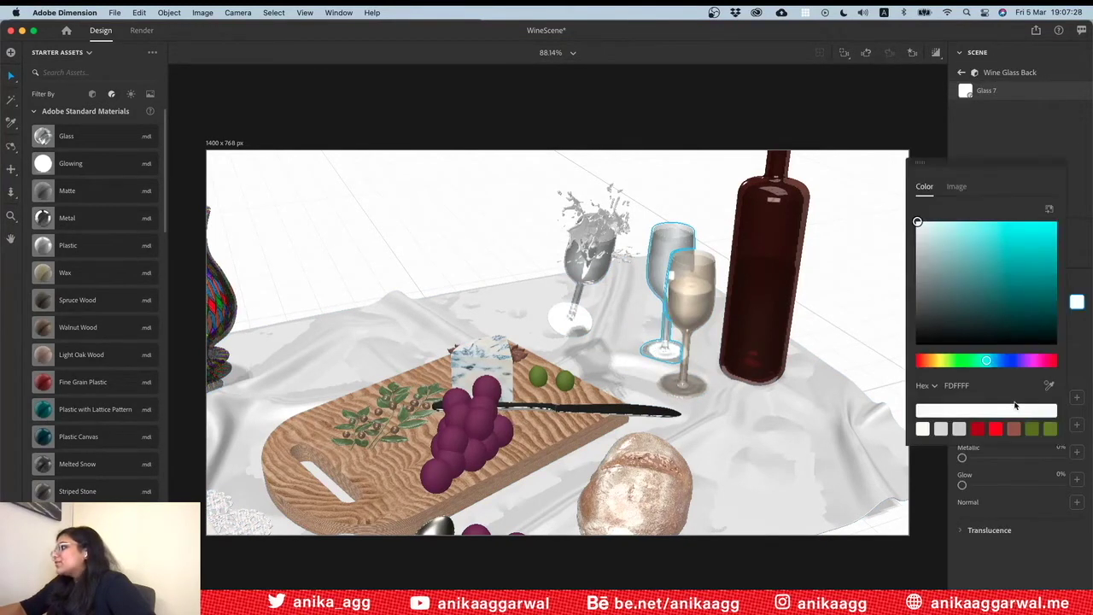
{"action": "left_click", "coordinate": [923, 430]}
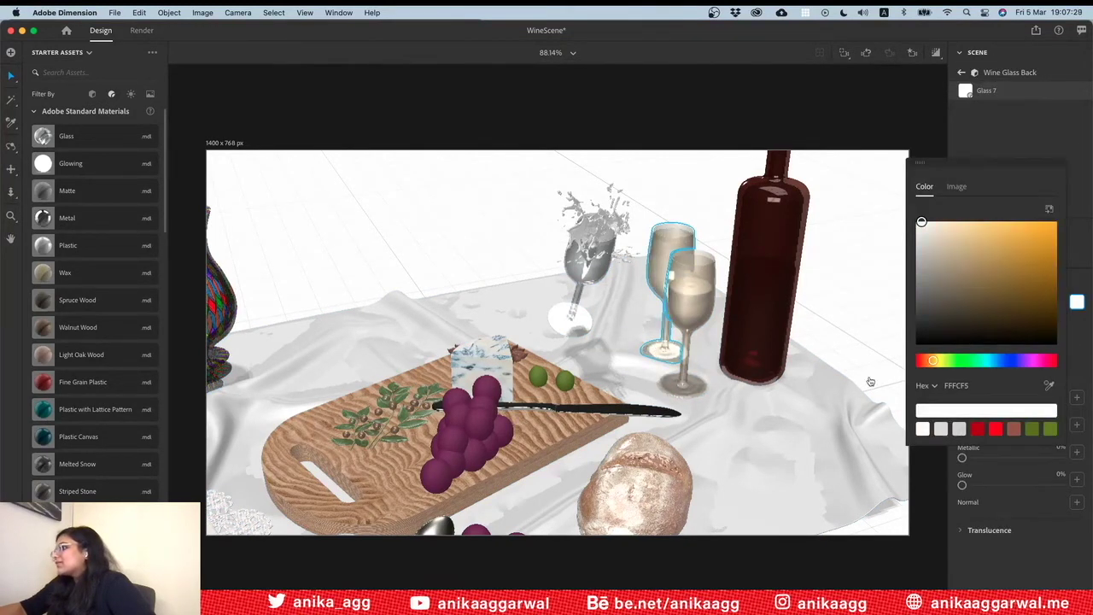
{"action": "left_click", "coordinate": [830, 308]}
Give the falling wine glass's Glass 7 material a white FFFFFF base colour
{"action": "left_click", "coordinate": [596, 280]}
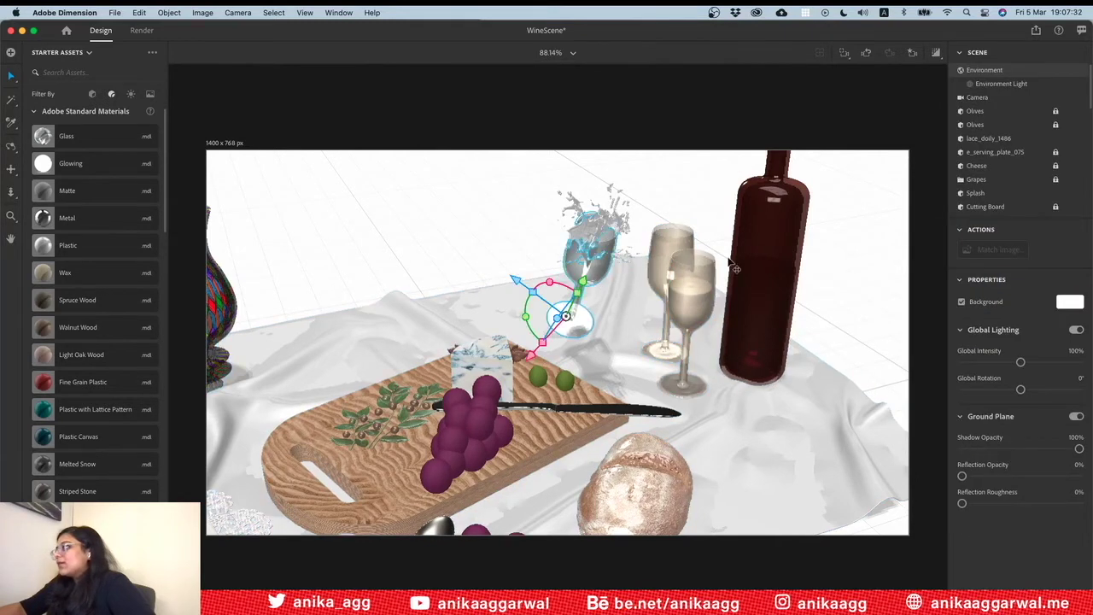
{"action": "left_click", "coordinate": [1079, 108]}
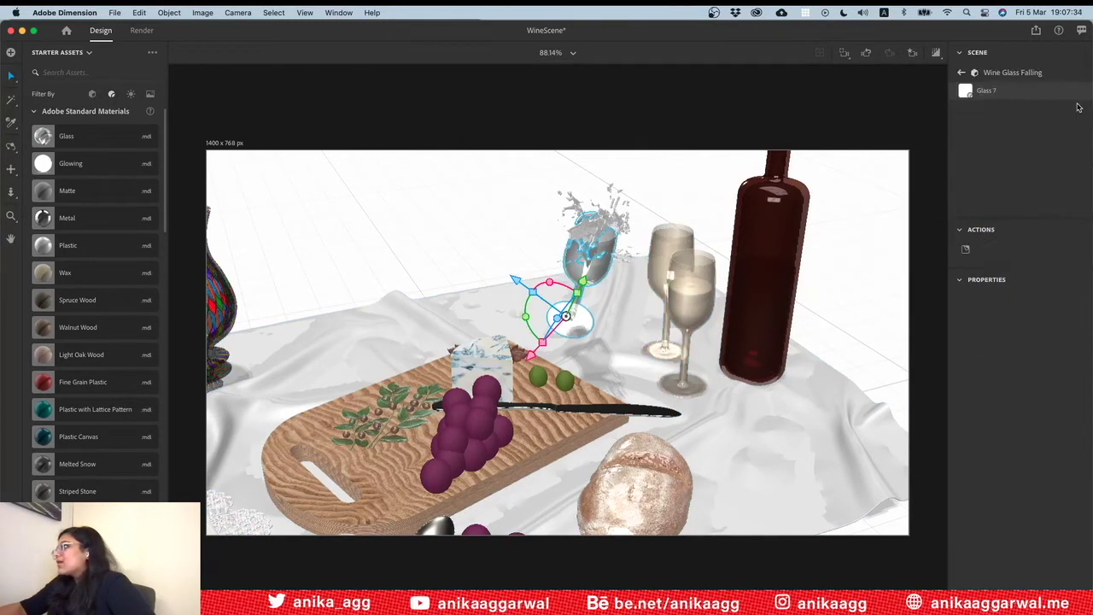
{"action": "left_click", "coordinate": [1076, 301]}
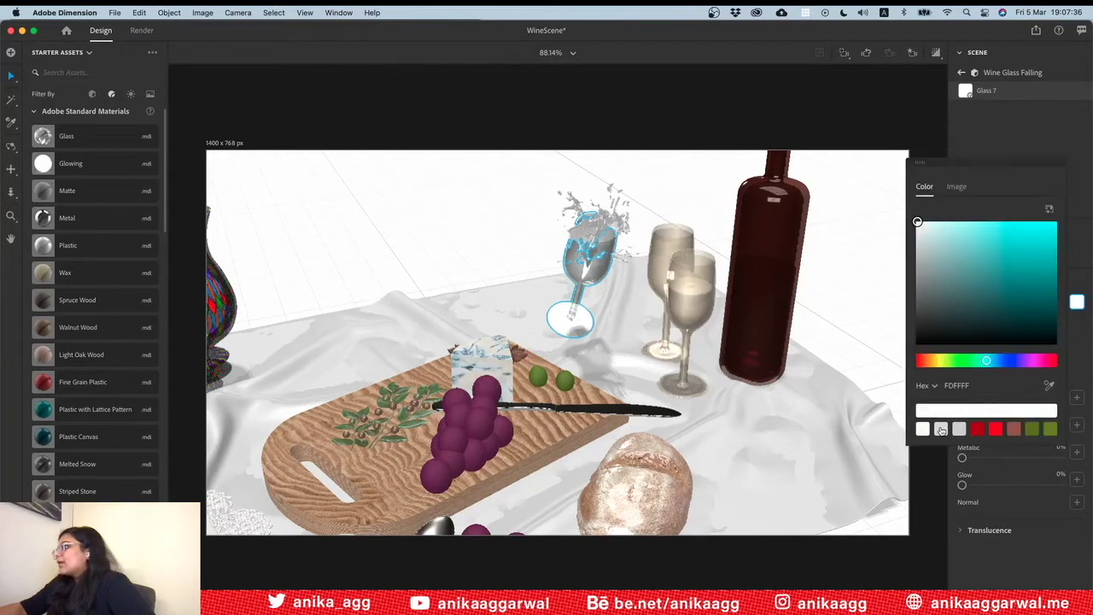
{"action": "left_click", "coordinate": [925, 430]}
{"action": "left_click", "coordinate": [831, 269]}
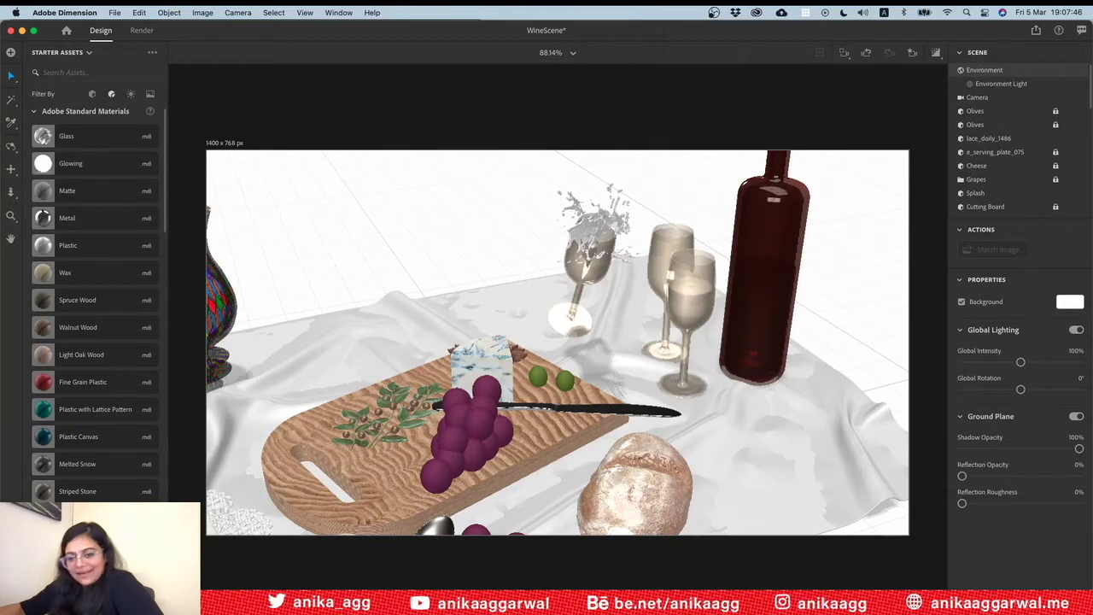
Orbit and zoom the camera to frame the falling glass and splash beside the bottle
{"action": "key", "text": "1"}
{"action": "left_click_drag", "start_coordinate": [580, 236], "coordinate": [662, 303]}
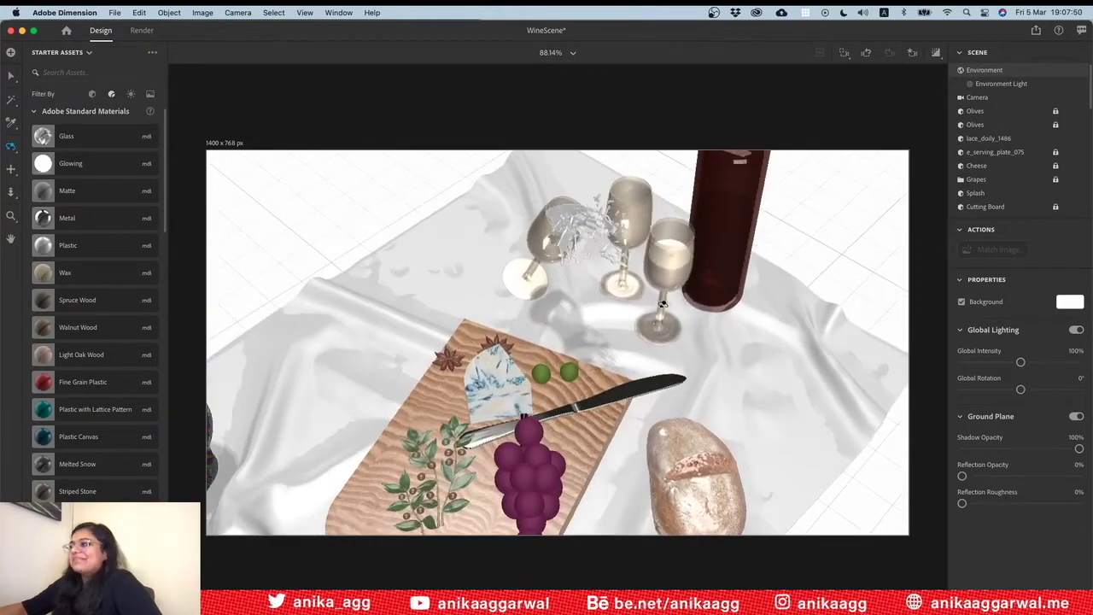
{"action": "scroll", "coordinate": [548, 222], "scroll_direction": "up", "scroll_amount": 3}
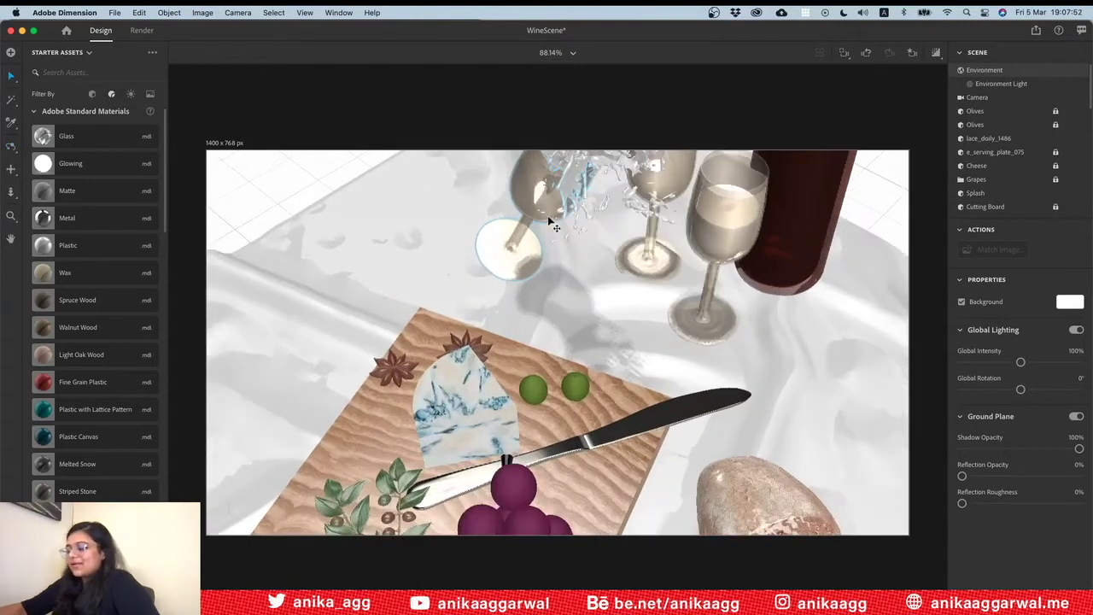
{"action": "mouse_move", "coordinate": [561, 251]}
{"action": "left_mouse_down"}
{"action": "mouse_move", "coordinate": [549, 316]}
{"action": "mouse_move", "coordinate": [557, 294]}
{"action": "mouse_move", "coordinate": [568, 298]}
{"action": "left_mouse_up"}
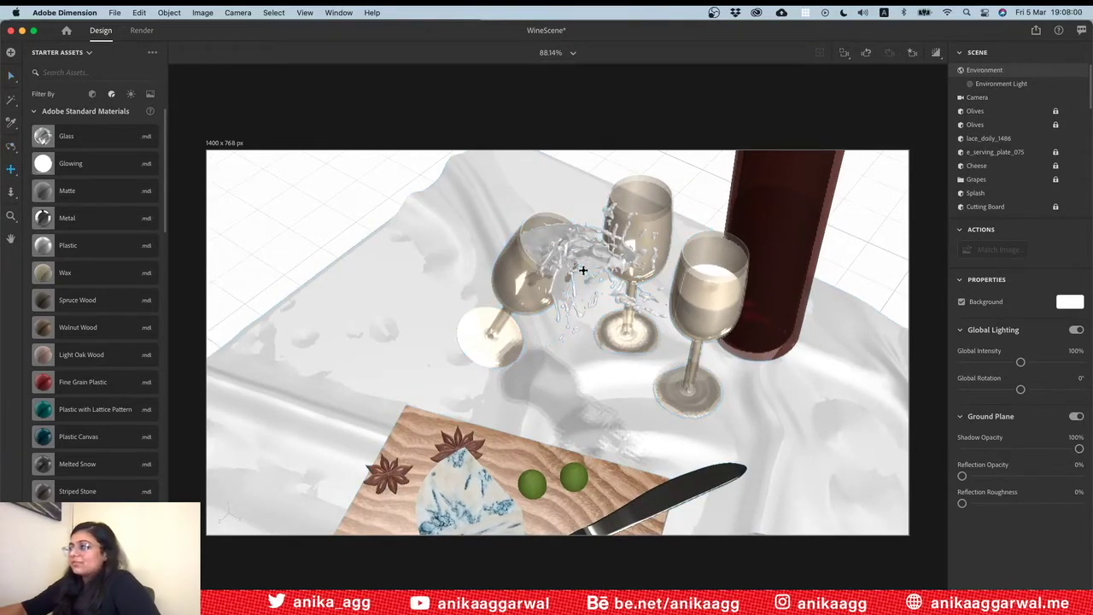
{"action": "left_click_drag", "start_coordinate": [583, 281], "coordinate": [584, 286]}
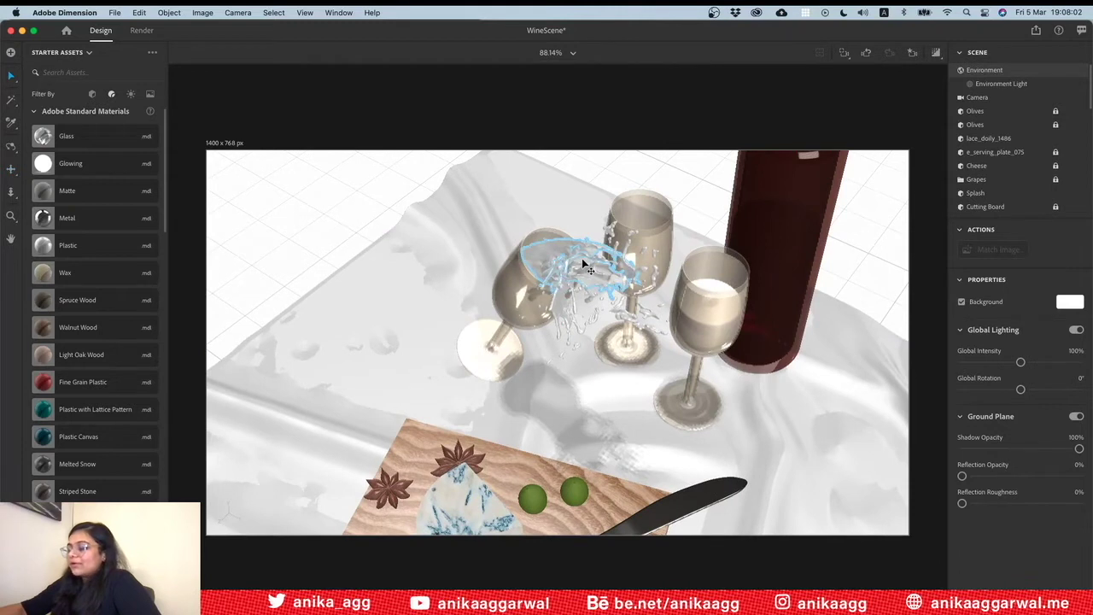
Select the wine splash, open its material, and search the asset library for 'spl'
{"action": "left_click", "coordinate": [580, 254]}
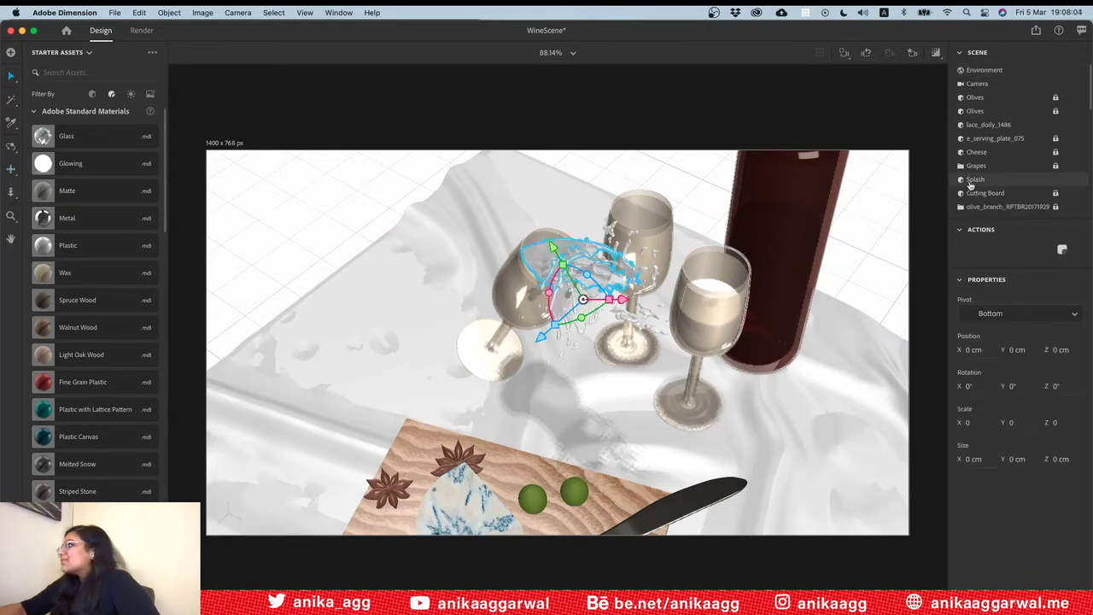
{"action": "scroll", "coordinate": [1012, 124], "scroll_direction": "down", "scroll_amount": 3}
{"action": "left_click", "coordinate": [1077, 107]}
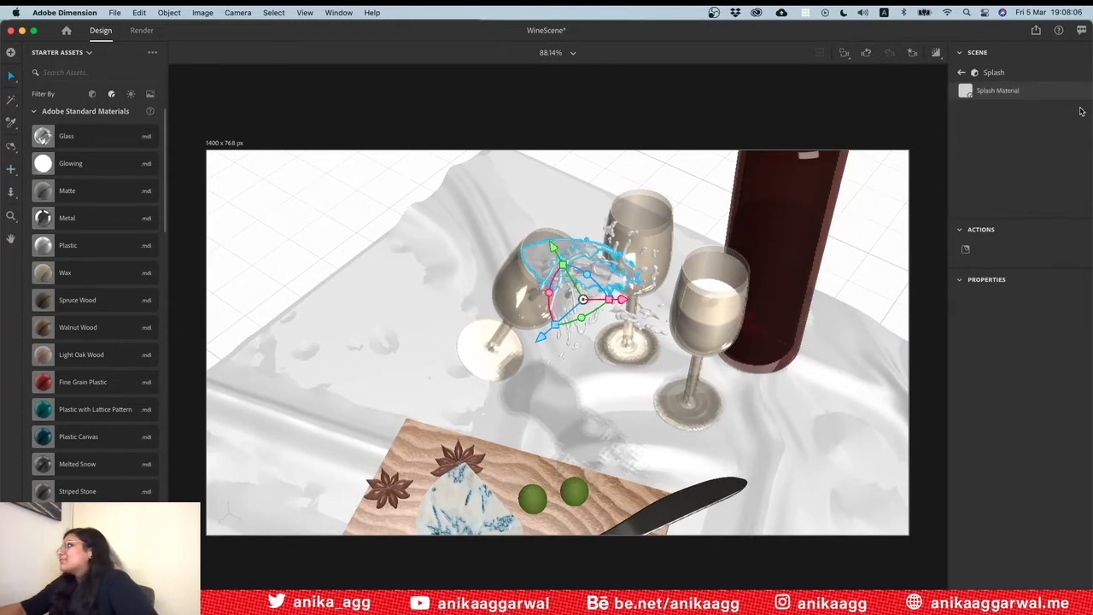
{"action": "left_click", "coordinate": [94, 94]}
{"action": "scroll", "coordinate": [69, 350], "scroll_direction": "down", "scroll_amount": 5}
{"action": "scroll", "coordinate": [69, 350], "scroll_direction": "down", "scroll_amount": 5}
{"action": "scroll", "coordinate": [69, 350], "scroll_direction": "down", "scroll_amount": 5}
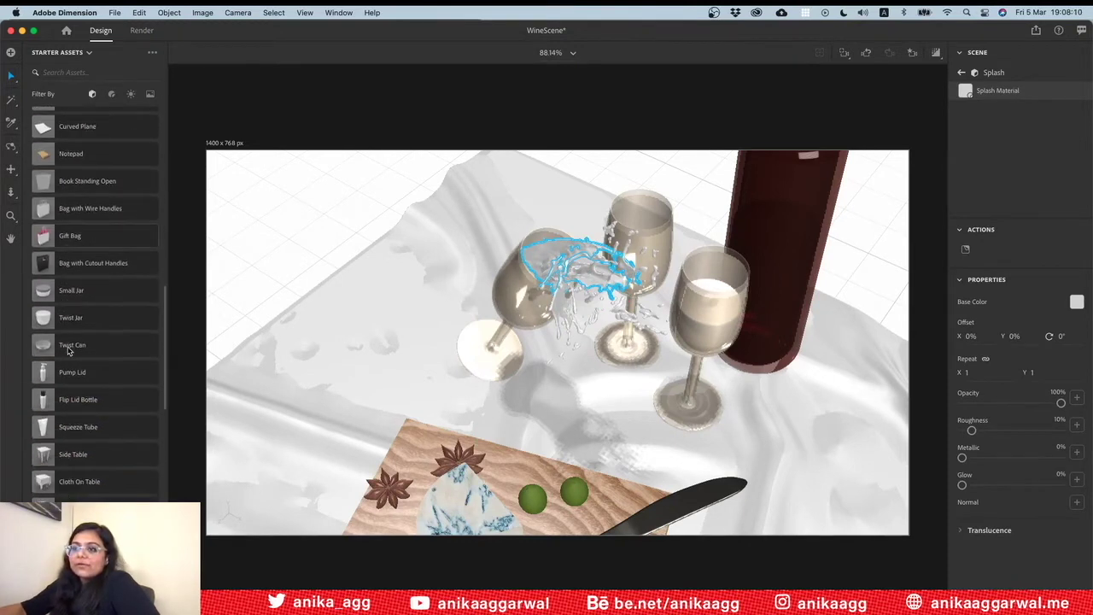
{"action": "left_click", "coordinate": [81, 72]}
{"action": "type", "text": "sp"}
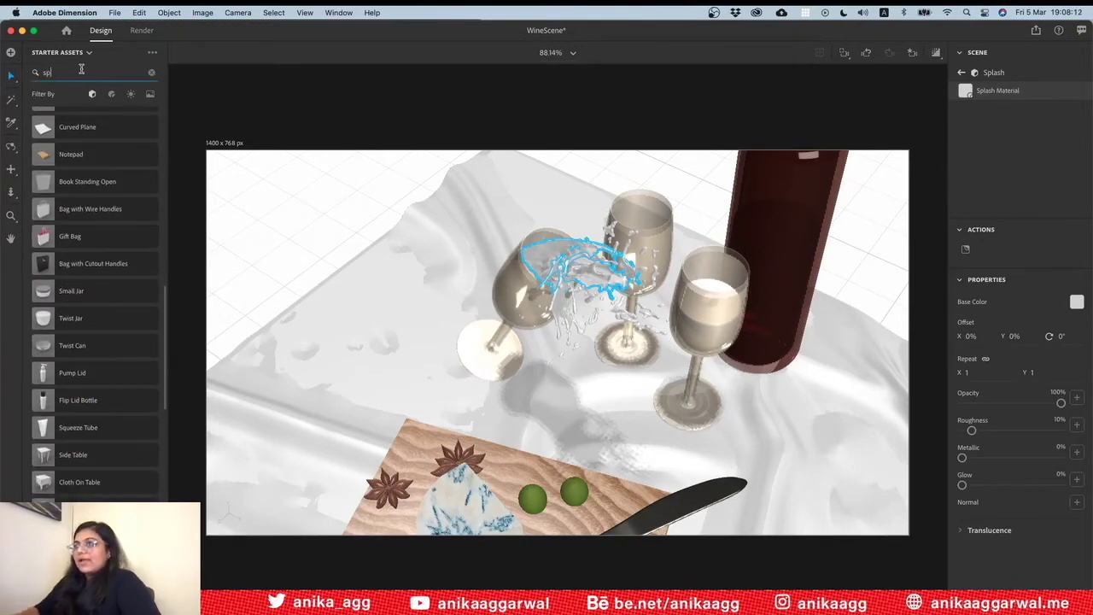
{"action": "type", "text": "l"}
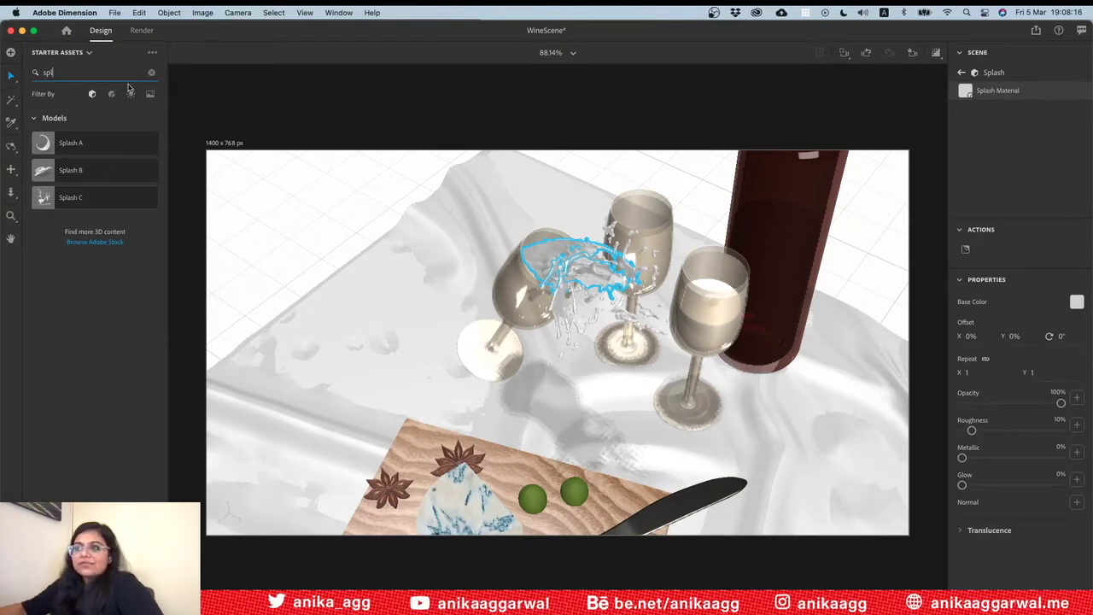
{"action": "left_click", "coordinate": [153, 73]}
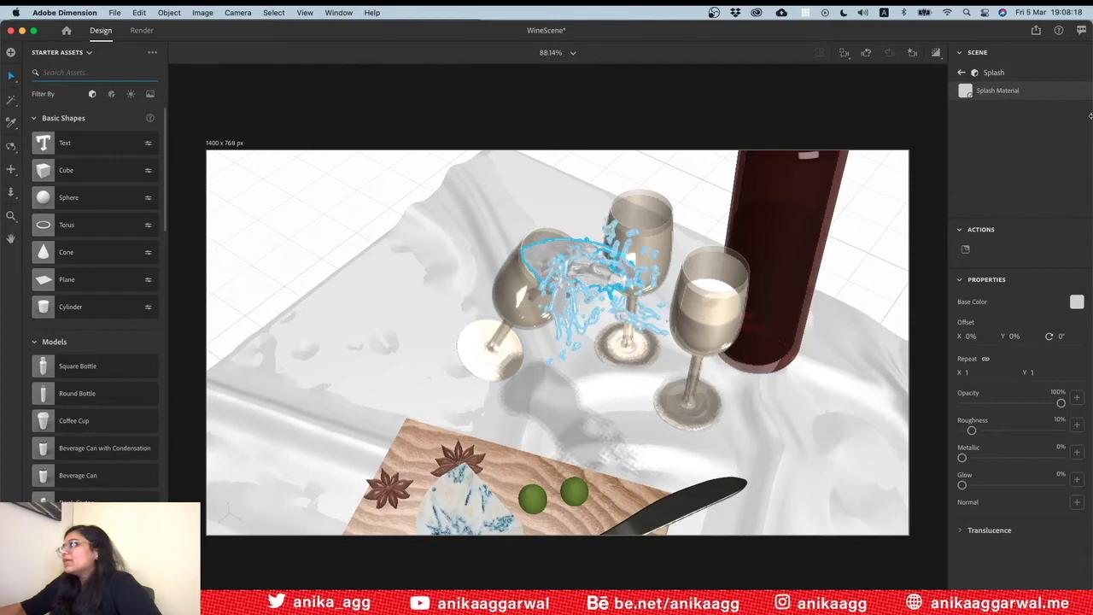
Set the splash material's base colour to dark red 750707
{"action": "left_click", "coordinate": [1077, 301]}
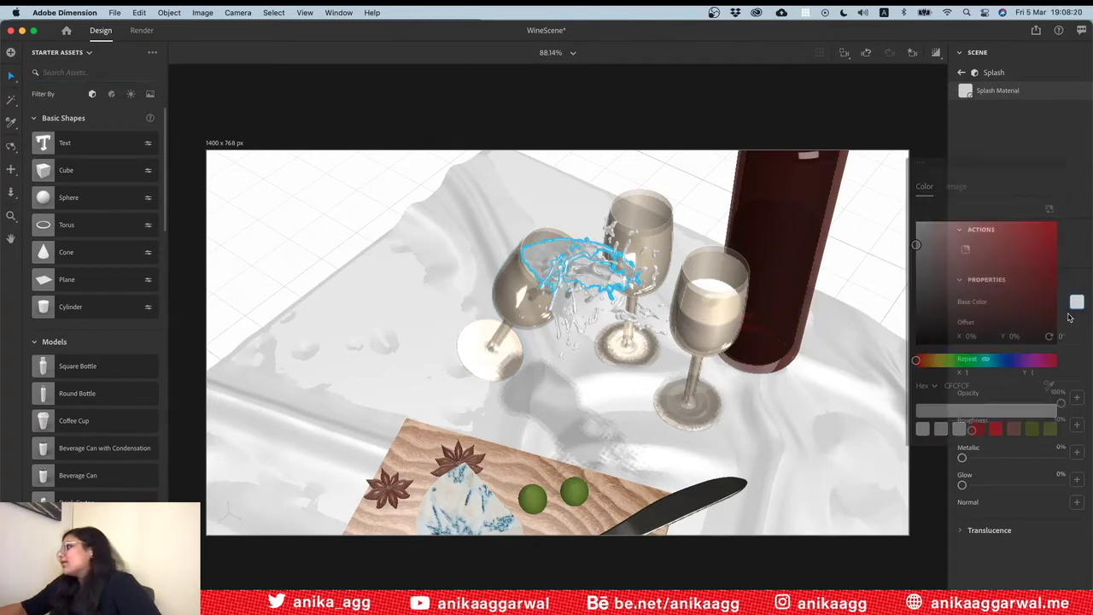
{"action": "left_click", "coordinate": [978, 431]}
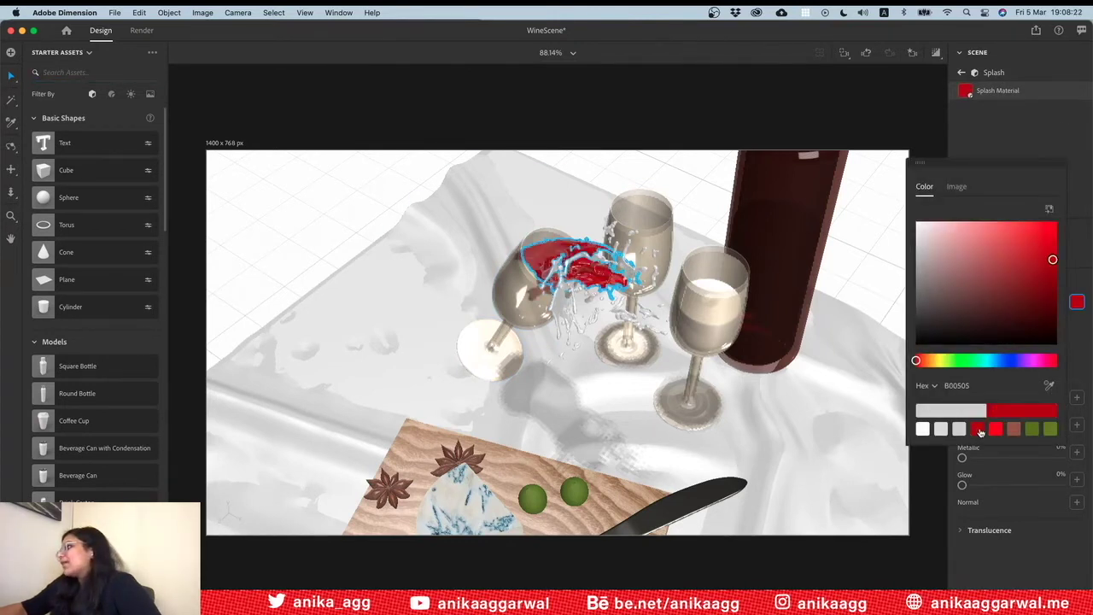
{"action": "left_click", "coordinate": [1048, 288]}
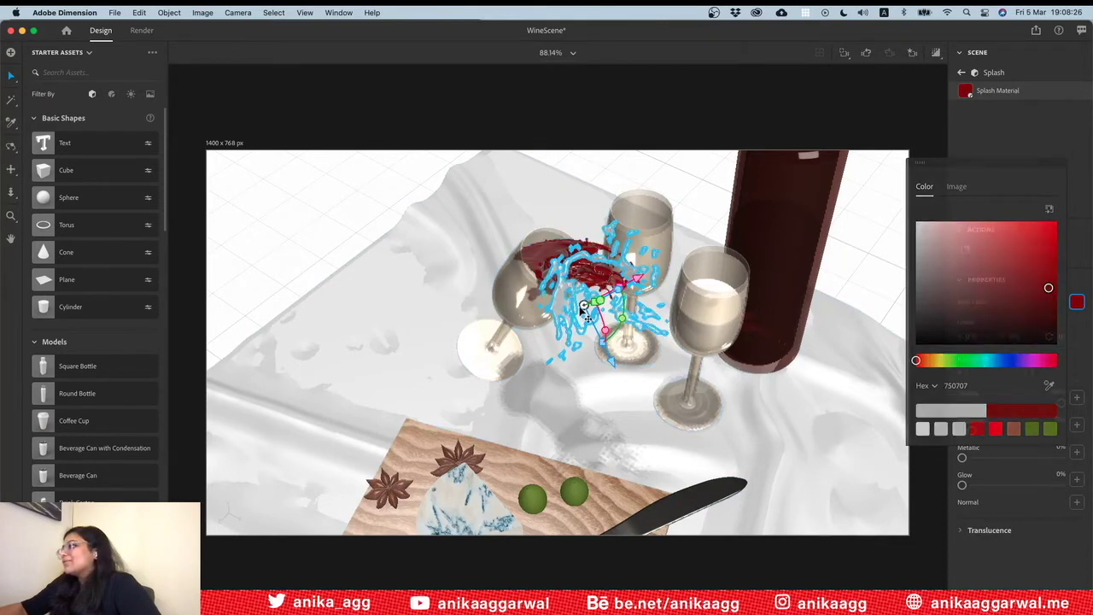
{"action": "key", "text": "Escape"}
{"action": "key", "text": "Escape"}
Colour the Spill part's Splash Material the same dark red
{"action": "left_click", "coordinate": [1072, 253]}
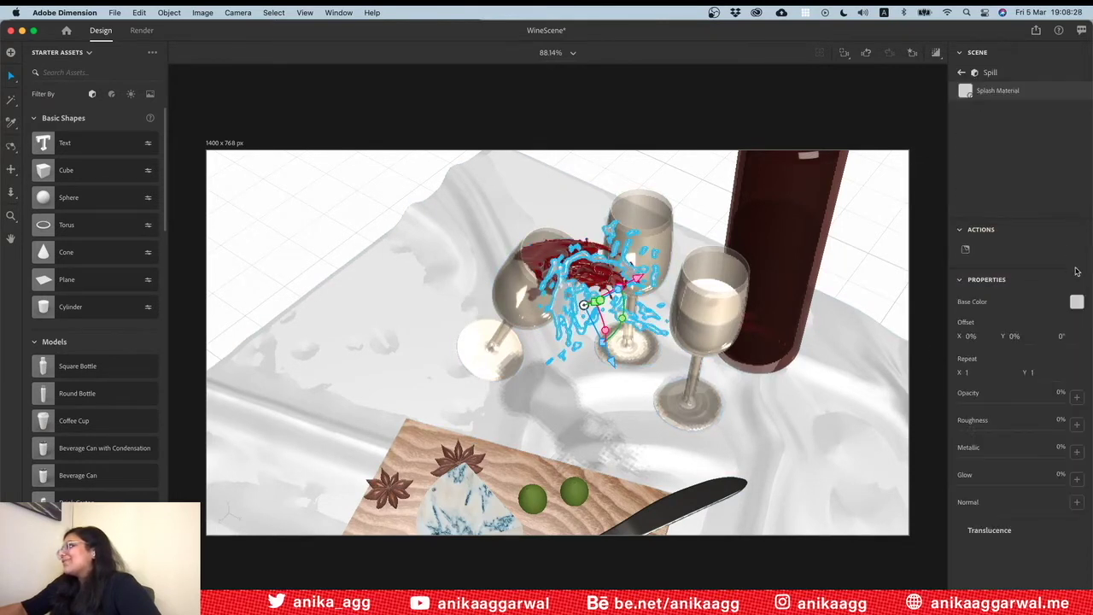
{"action": "left_click", "coordinate": [1074, 305]}
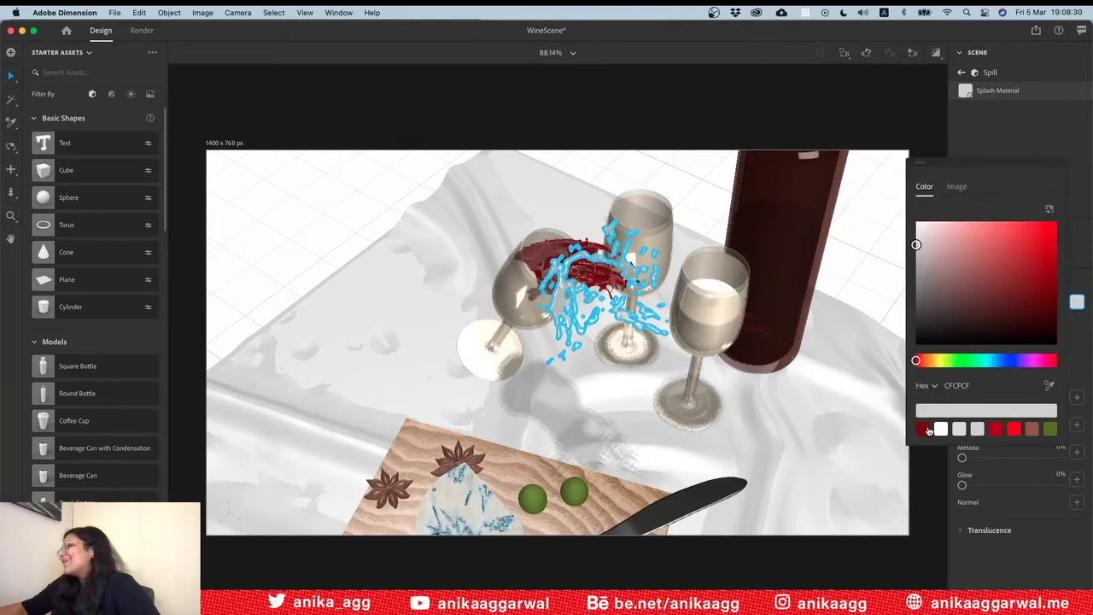
{"action": "left_click", "coordinate": [927, 430]}
{"action": "left_click", "coordinate": [689, 183]}
{"action": "key", "text": "1"}
{"action": "mouse_move", "coordinate": [678, 299]}
{"action": "left_mouse_down"}
{"action": "mouse_move", "coordinate": [598, 358]}
{"action": "mouse_move", "coordinate": [545, 425]}
{"action": "left_mouse_up"}
Apply the Starter Assets Water material to the Poured Wine in the front glass
{"action": "key", "text": "v"}
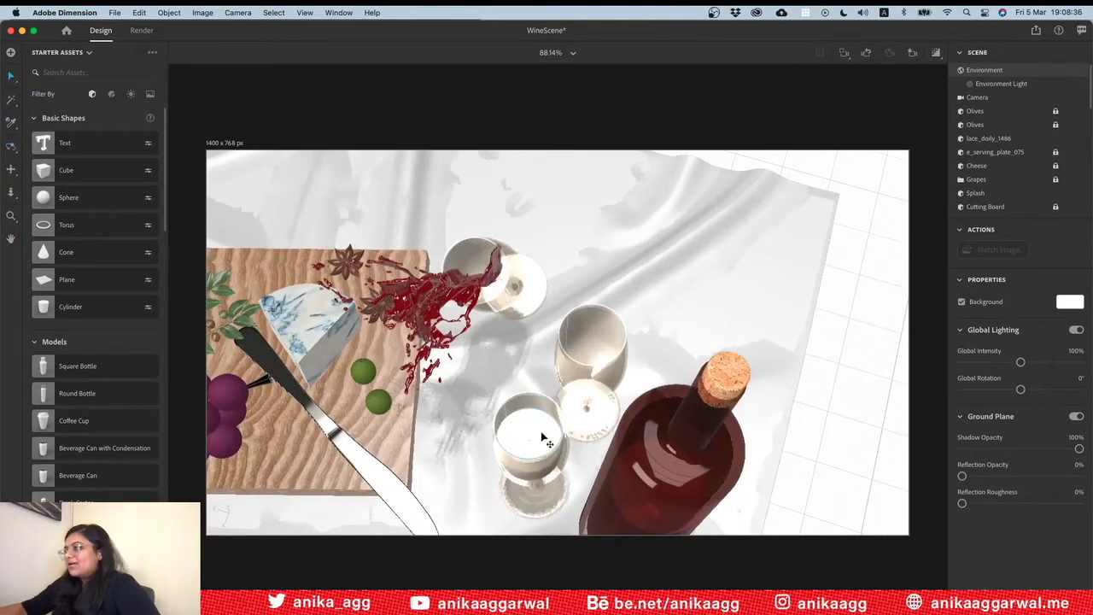
{"action": "left_click", "coordinate": [541, 434]}
{"action": "scroll", "coordinate": [1089, 162], "scroll_direction": "down", "scroll_amount": 5}
{"action": "scroll", "coordinate": [1089, 162], "scroll_direction": "down", "scroll_amount": 5}
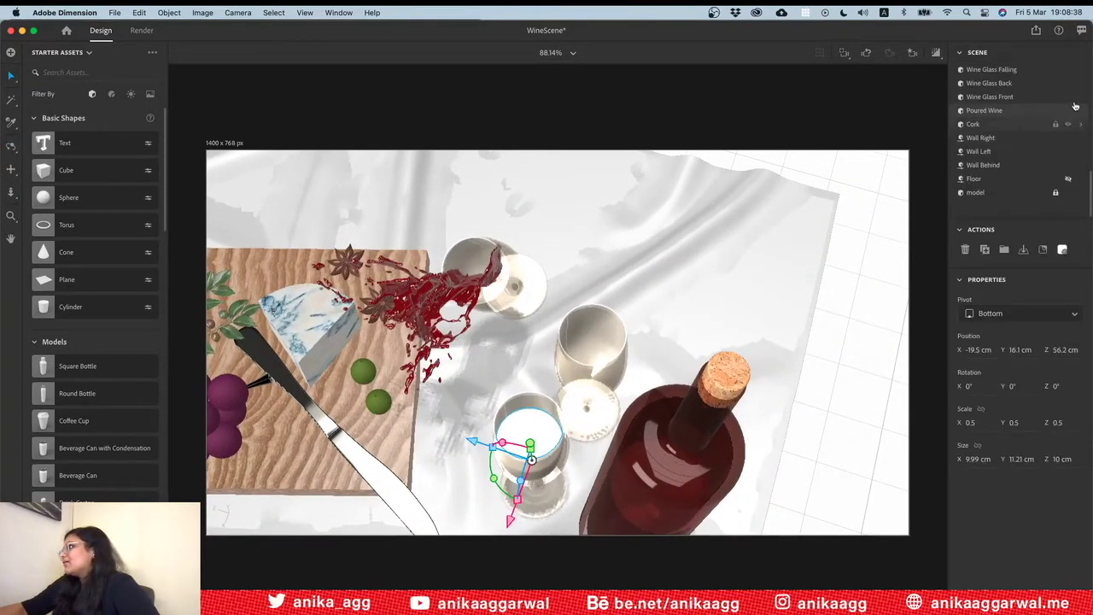
{"action": "left_click", "coordinate": [1080, 114]}
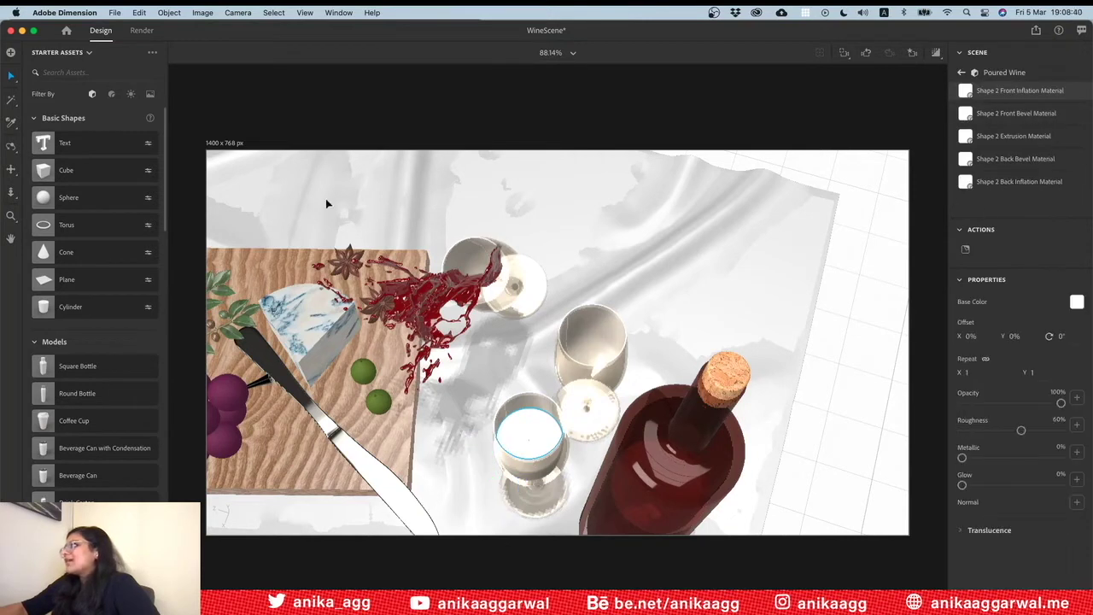
{"action": "left_click", "coordinate": [111, 94]}
{"action": "scroll", "coordinate": [52, 342], "scroll_direction": "down", "scroll_amount": 3}
{"action": "scroll", "coordinate": [52, 342], "scroll_direction": "down", "scroll_amount": 3}
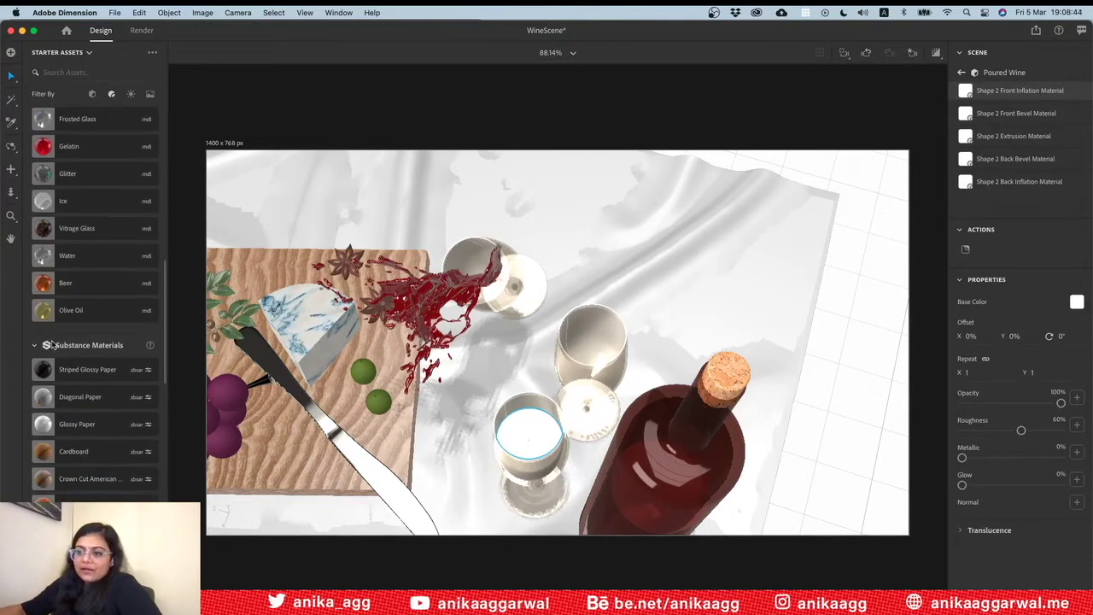
{"action": "scroll", "coordinate": [52, 342], "scroll_direction": "down", "scroll_amount": 3}
{"action": "scroll", "coordinate": [76, 236], "scroll_direction": "up", "scroll_amount": 3}
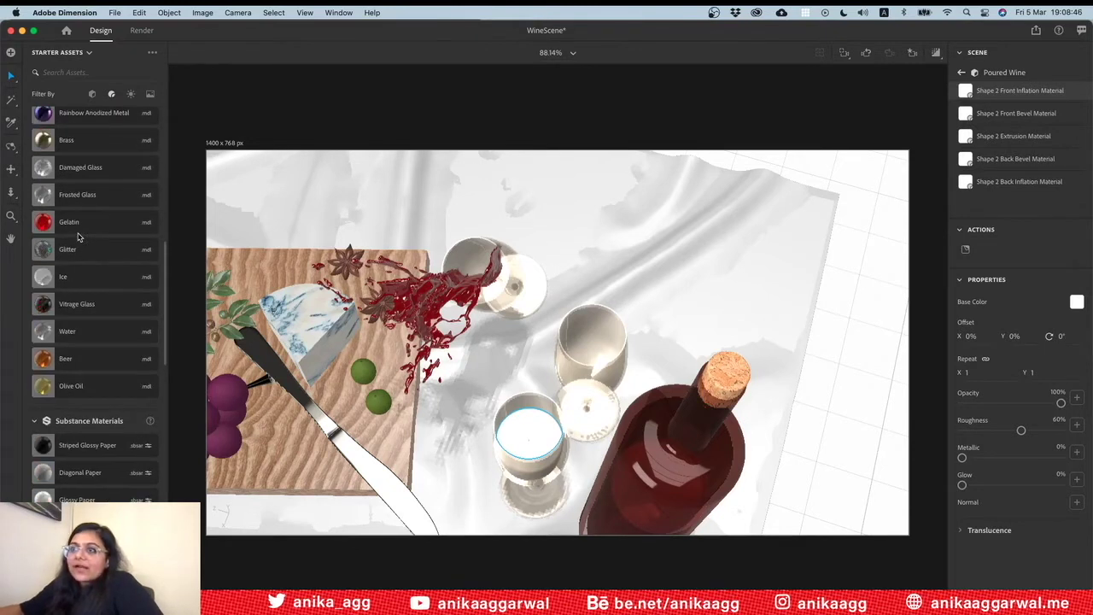
{"action": "left_click", "coordinate": [42, 340]}
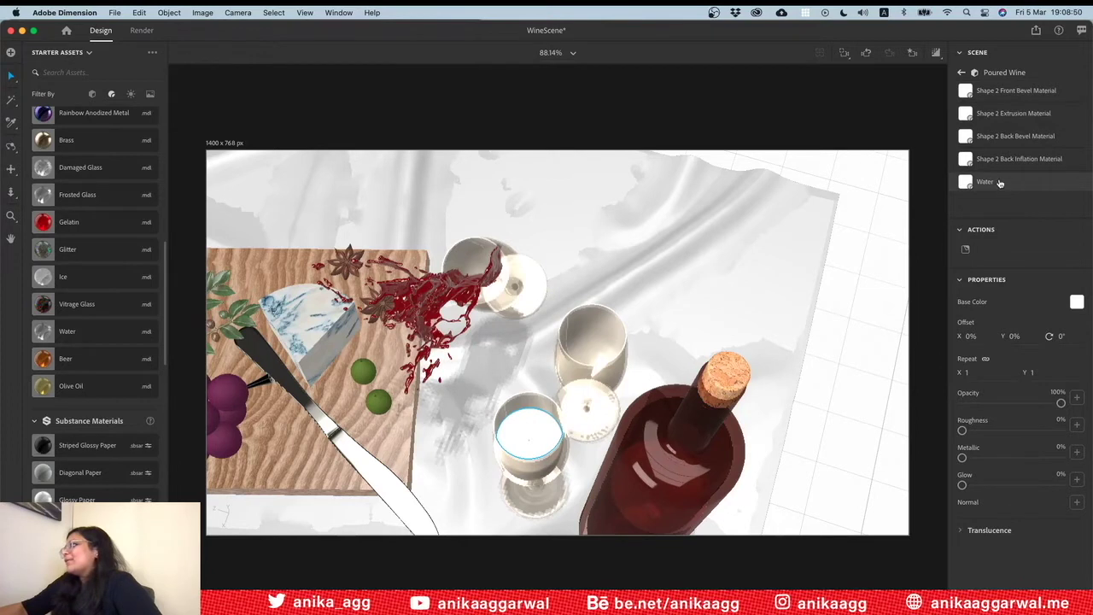
Tint the Water material's base colour dark red and check it in the material list
{"action": "left_click", "coordinate": [1077, 302]}
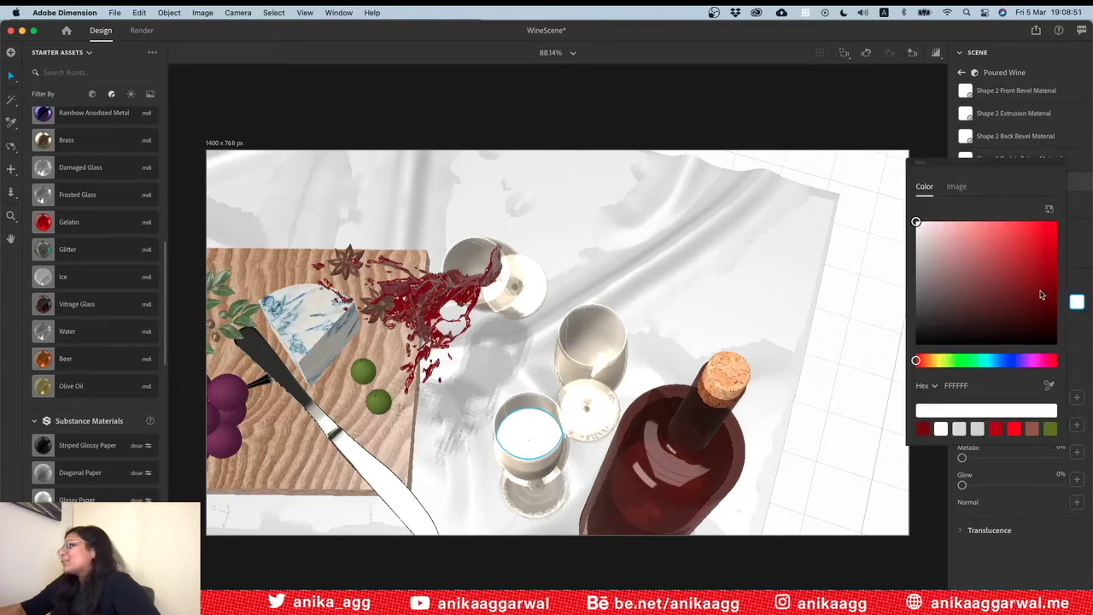
{"action": "left_click", "coordinate": [925, 432]}
{"action": "left_click", "coordinate": [876, 385]}
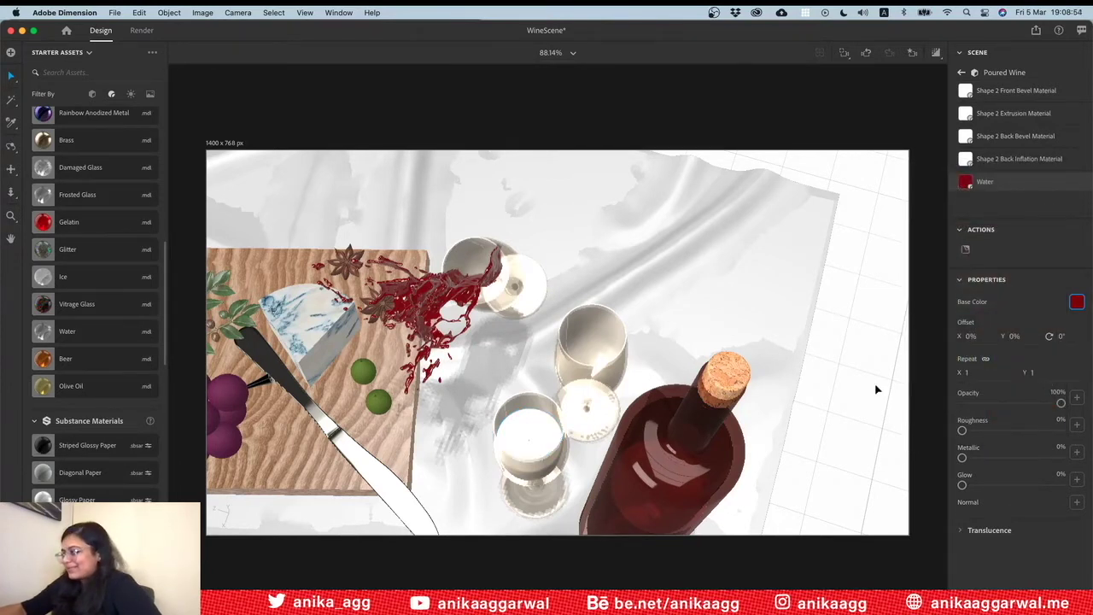
{"action": "left_click", "coordinate": [525, 437]}
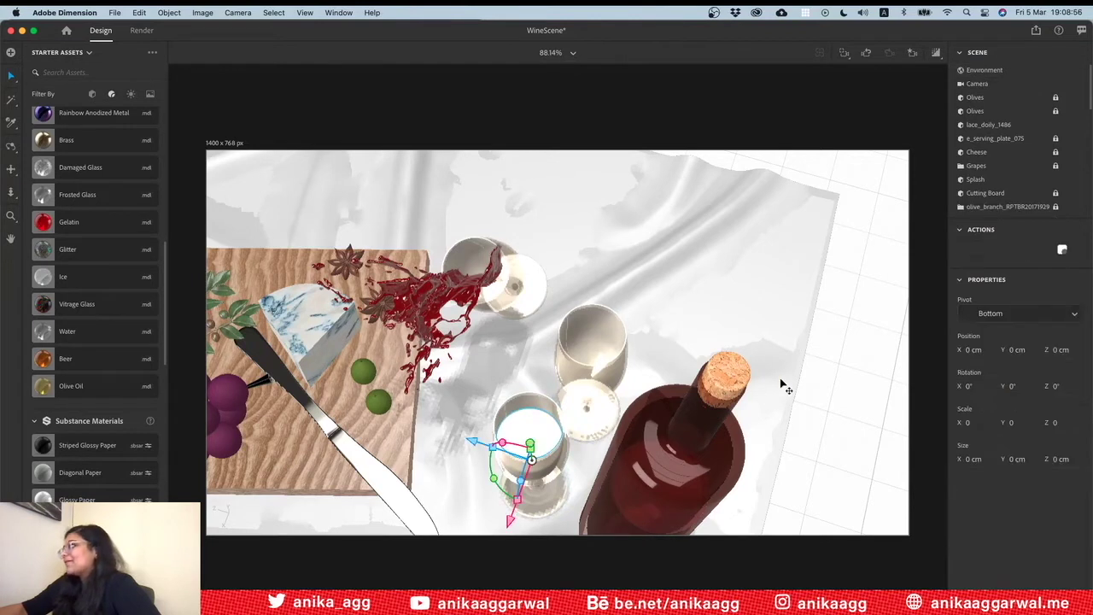
{"action": "scroll", "coordinate": [1061, 142], "scroll_direction": "down", "scroll_amount": 5}
{"action": "left_click", "coordinate": [1079, 110]}
{"action": "left_click", "coordinate": [1013, 181]}
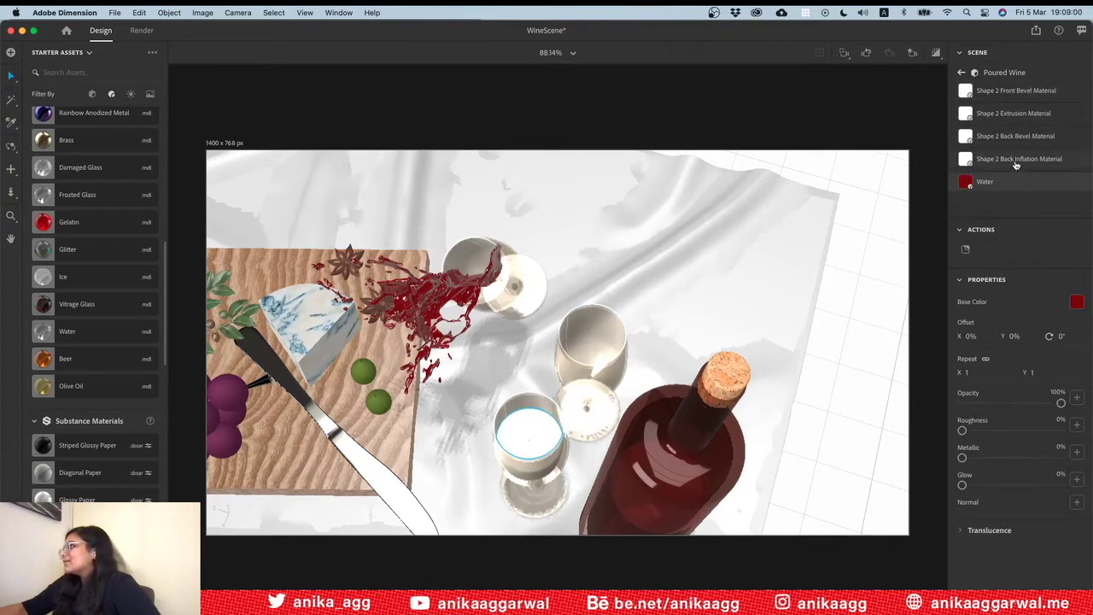
{"action": "left_click", "coordinate": [1010, 193]}
{"action": "key", "text": "Escape"}
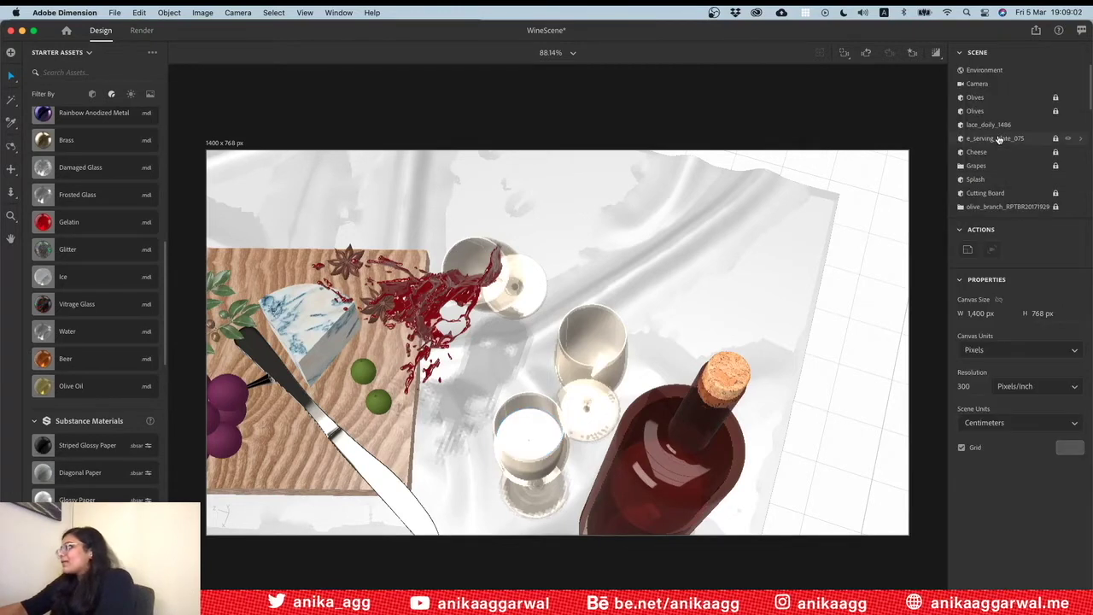
Inspect the table from a low side angle and lock the wine Splash in place
{"action": "left_click", "coordinate": [520, 437]}
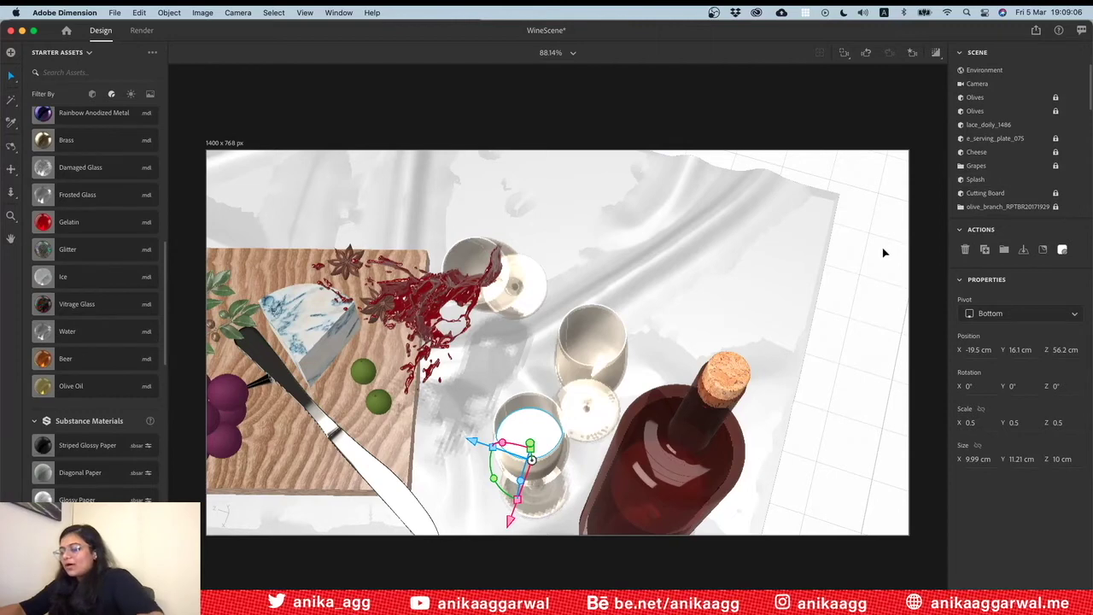
{"action": "key", "text": "1"}
{"action": "left_click_drag", "start_coordinate": [633, 365], "coordinate": [629, 282]}
{"action": "key", "text": "v"}
{"action": "scroll", "coordinate": [1033, 175], "scroll_direction": "down", "scroll_amount": 1}
{"action": "scroll", "coordinate": [1033, 175], "scroll_direction": "down", "scroll_amount": 2}
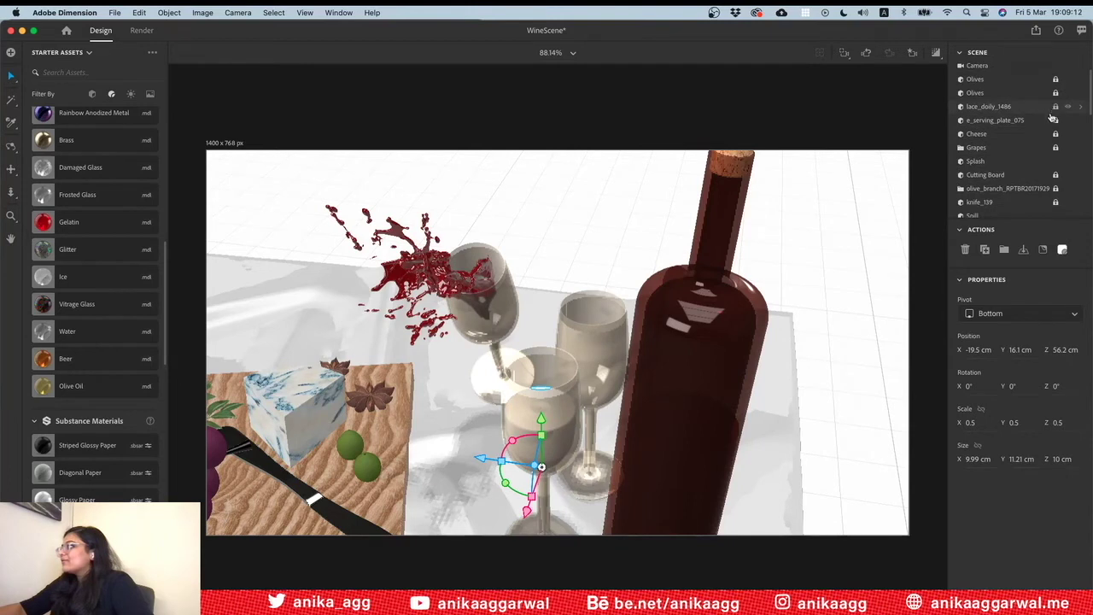
{"action": "left_click", "coordinate": [1050, 162]}
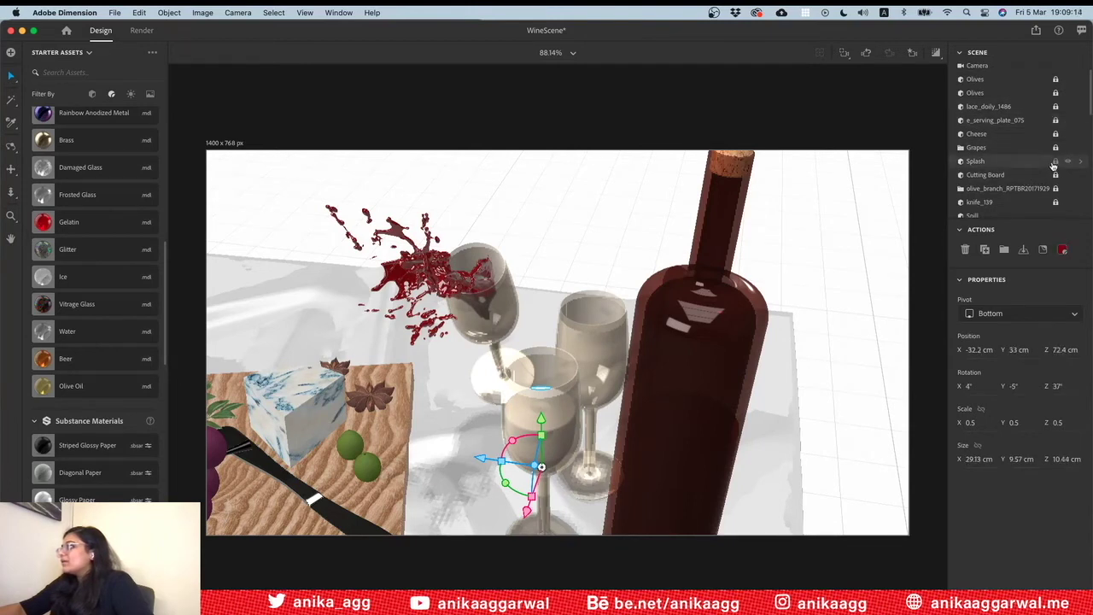
{"action": "left_click", "coordinate": [1053, 163]}
Select Poured Wine in the Scene panel and inspect its new default material
{"action": "scroll", "coordinate": [1049, 181], "scroll_direction": "down", "scroll_amount": 1}
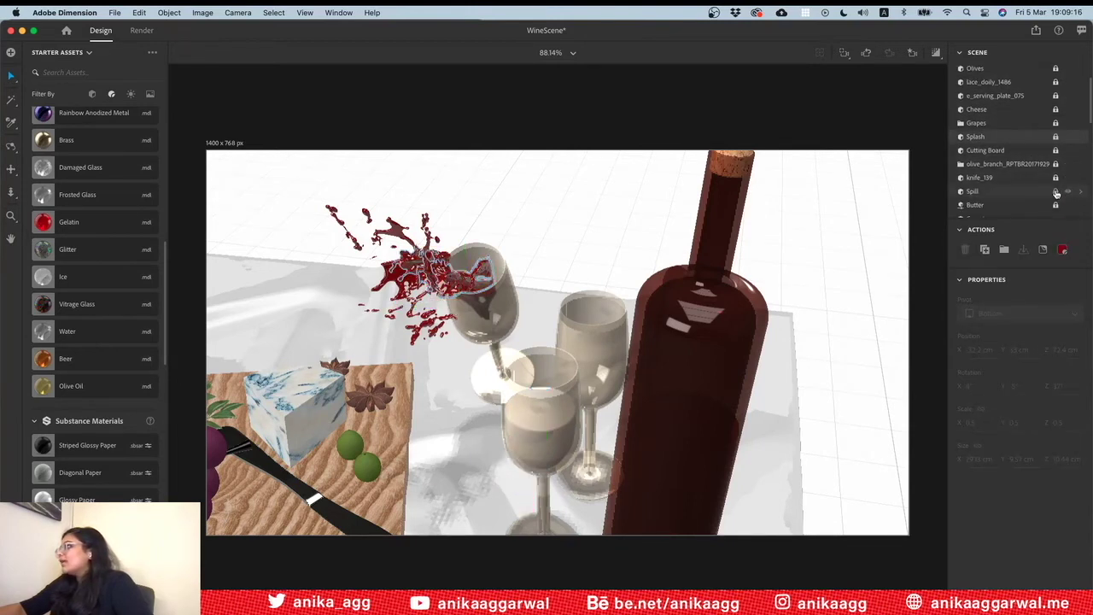
{"action": "scroll", "coordinate": [1056, 193], "scroll_direction": "down", "scroll_amount": 1}
{"action": "scroll", "coordinate": [1052, 197], "scroll_direction": "down", "scroll_amount": 1}
{"action": "scroll", "coordinate": [1042, 209], "scroll_direction": "down", "scroll_amount": 1}
{"action": "scroll", "coordinate": [1040, 211], "scroll_direction": "down", "scroll_amount": 1}
{"action": "scroll", "coordinate": [1040, 210], "scroll_direction": "down", "scroll_amount": 1}
{"action": "scroll", "coordinate": [1033, 209], "scroll_direction": "down", "scroll_amount": 1}
{"action": "left_click", "coordinate": [1009, 195]}
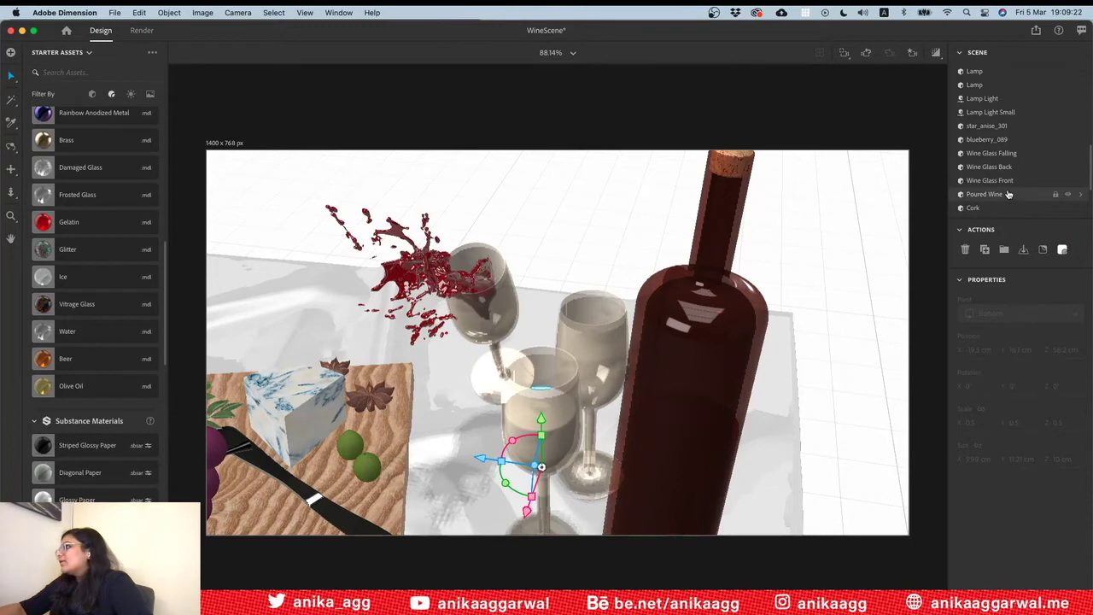
{"action": "left_click", "coordinate": [1082, 196]}
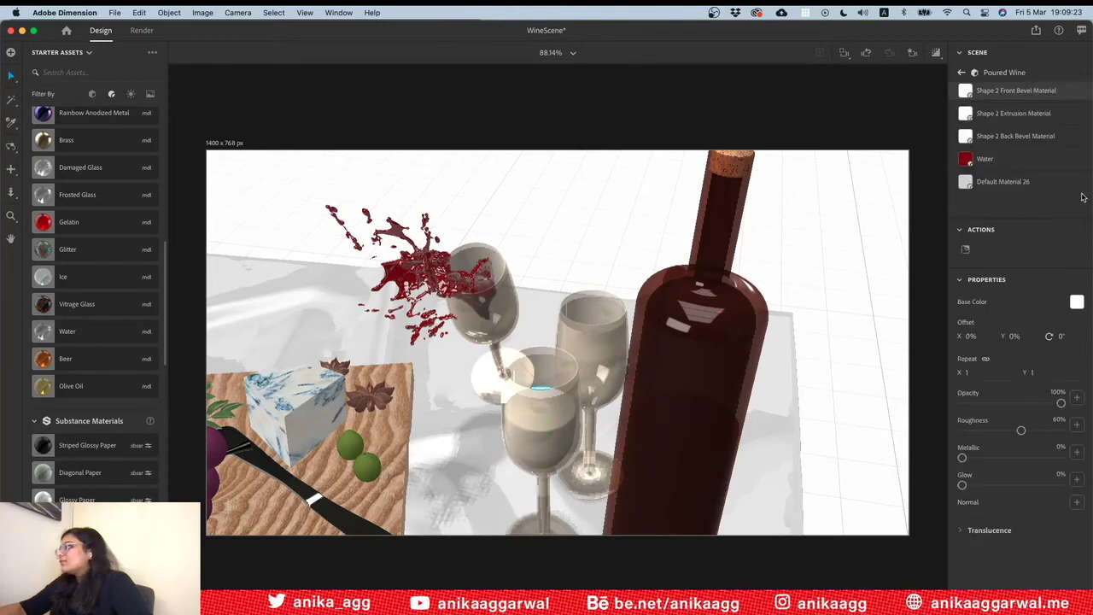
{"action": "left_click", "coordinate": [1001, 180]}
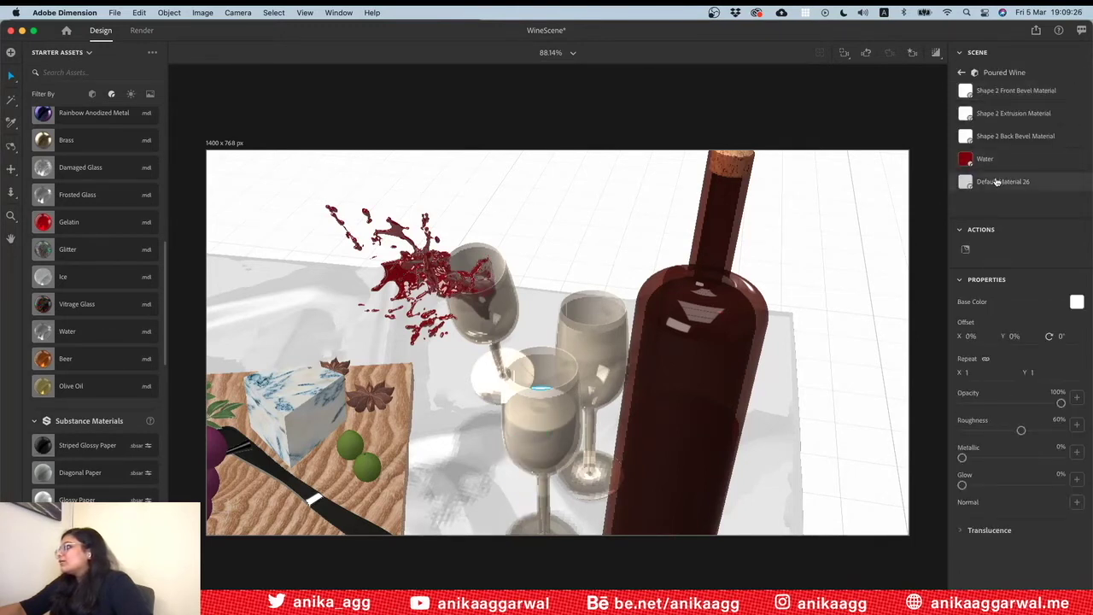
{"action": "key", "text": "Escape"}
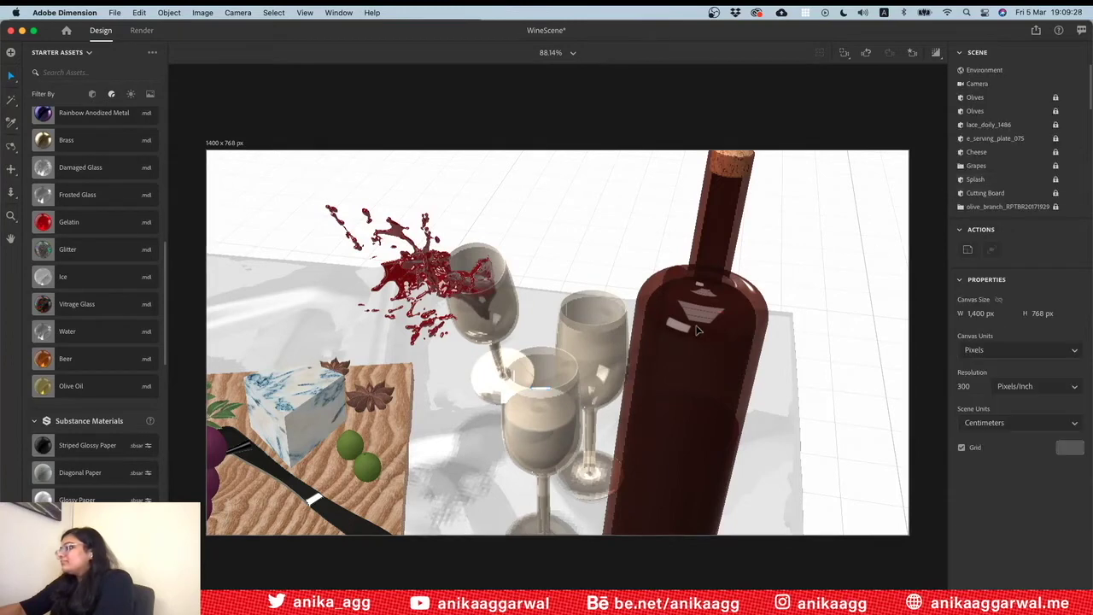
Orbit back to a view from above the table and select the front wine glass
{"action": "key", "text": "1"}
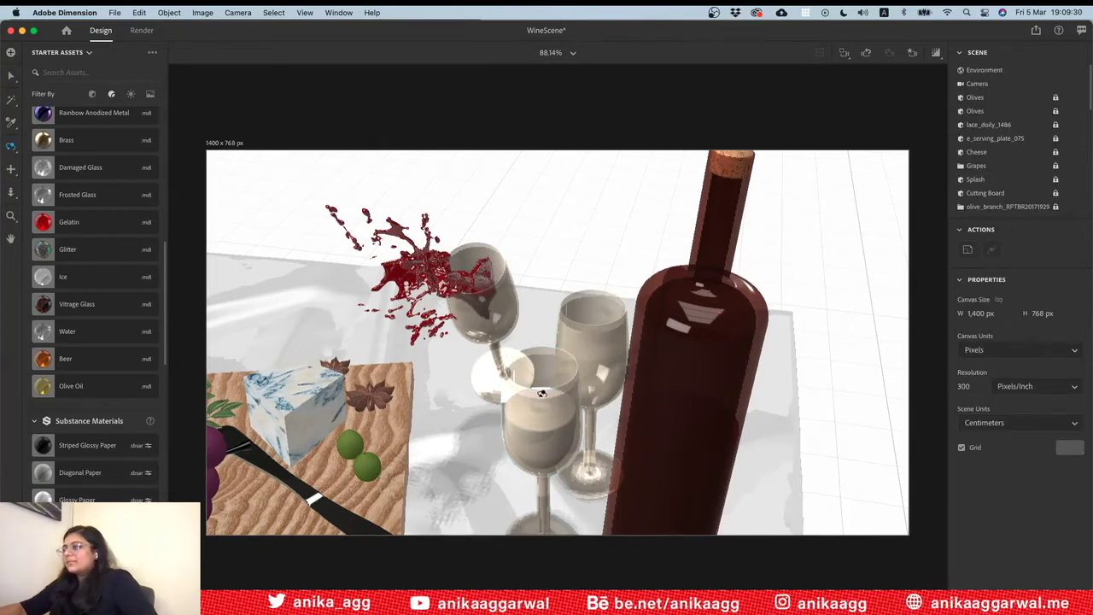
{"action": "left_click_drag", "start_coordinate": [541, 388], "coordinate": [529, 440]}
{"action": "key", "text": "v"}
{"action": "left_click", "coordinate": [531, 427]}
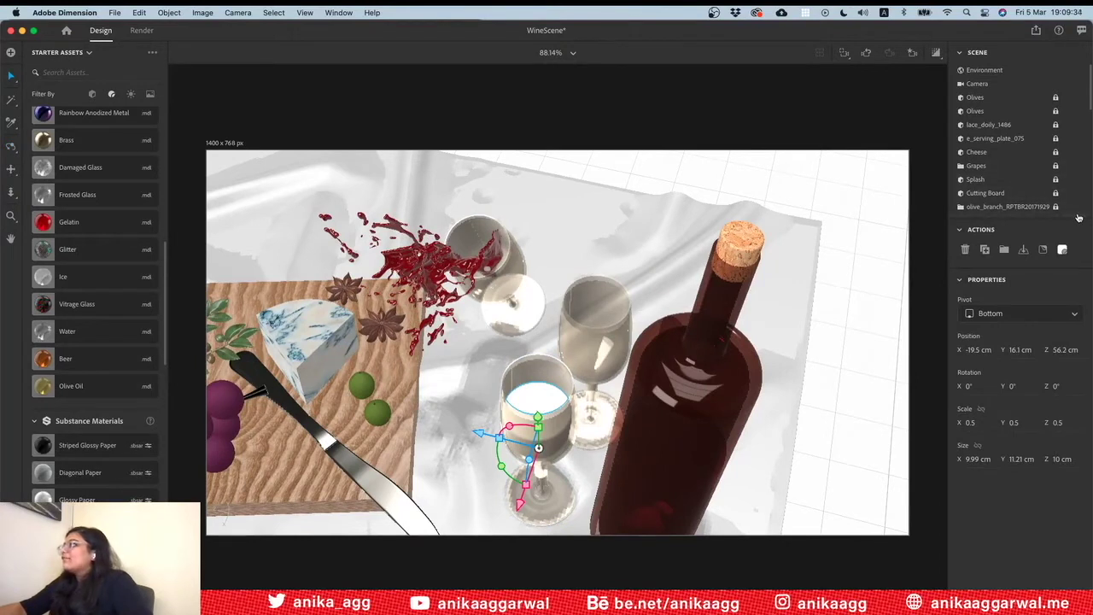
{"action": "scroll", "coordinate": [1028, 170], "scroll_direction": "down", "scroll_amount": 5}
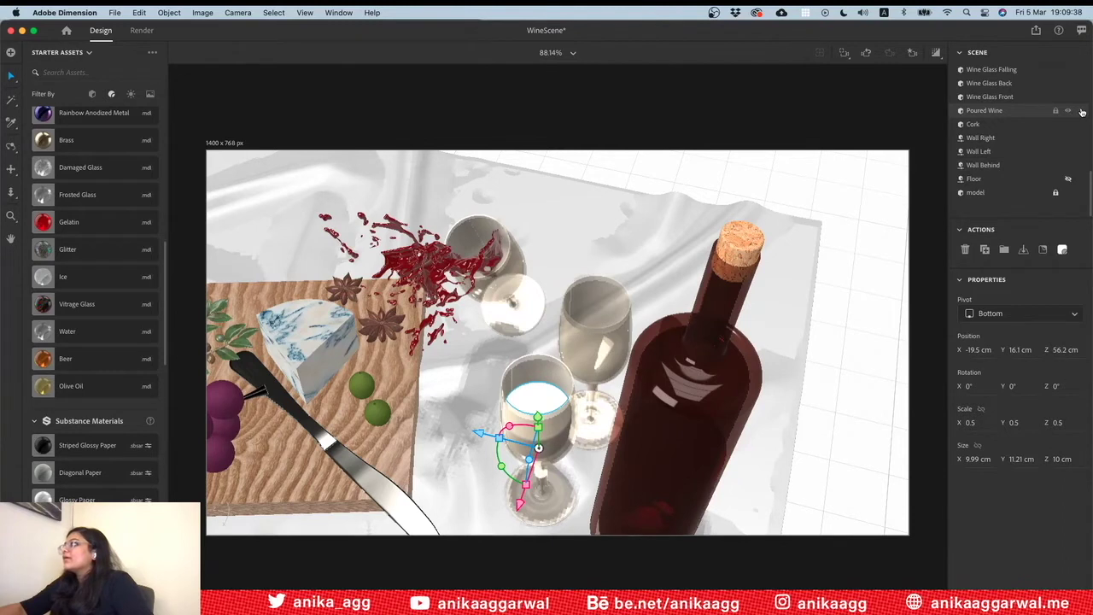
Make the poured wine's Default Material 27 dark red
{"action": "double_click", "coordinate": [1025, 111]}
{"action": "left_click", "coordinate": [1011, 160]}
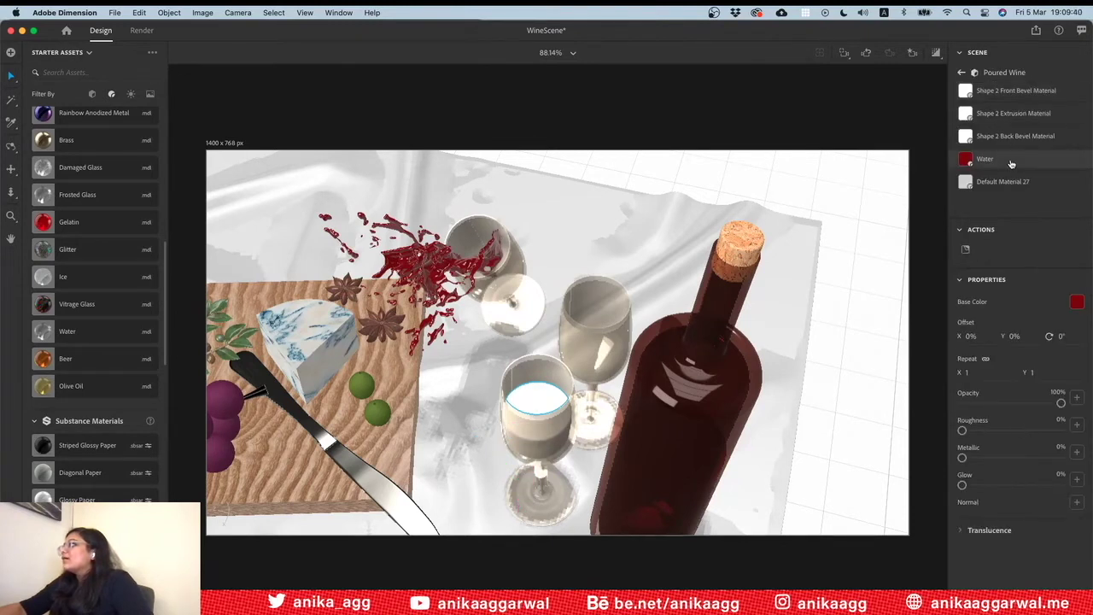
{"action": "left_click", "coordinate": [1009, 182]}
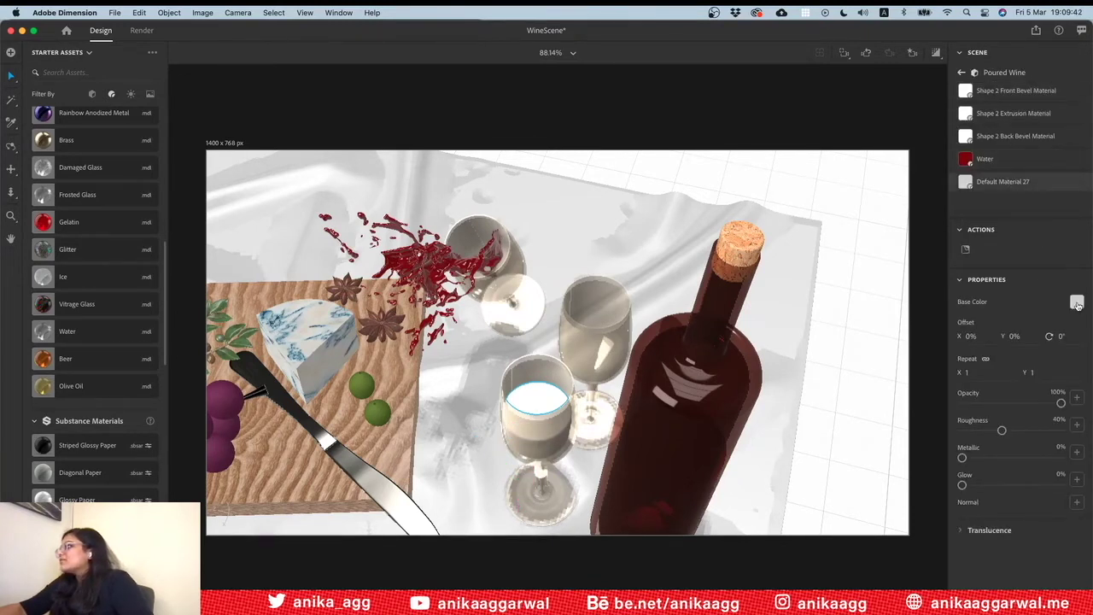
{"action": "left_click", "coordinate": [1077, 302]}
{"action": "left_click", "coordinate": [921, 429]}
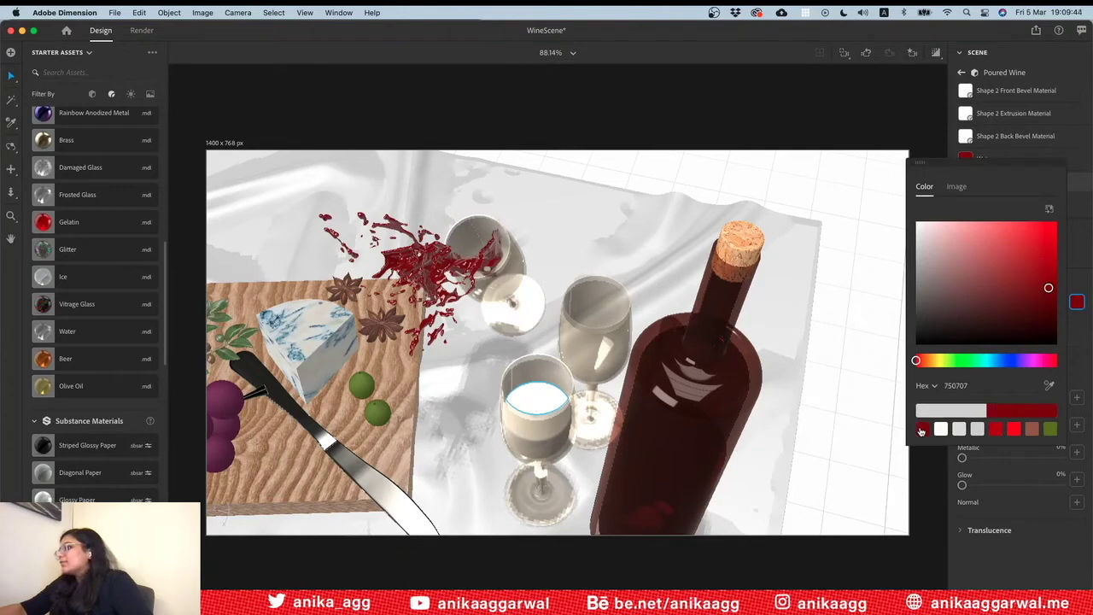
Set the Back Bevel, Extrusion and Front Bevel materials to dark red 750707
{"action": "left_click", "coordinate": [1017, 142]}
{"action": "left_click", "coordinate": [1076, 302]}
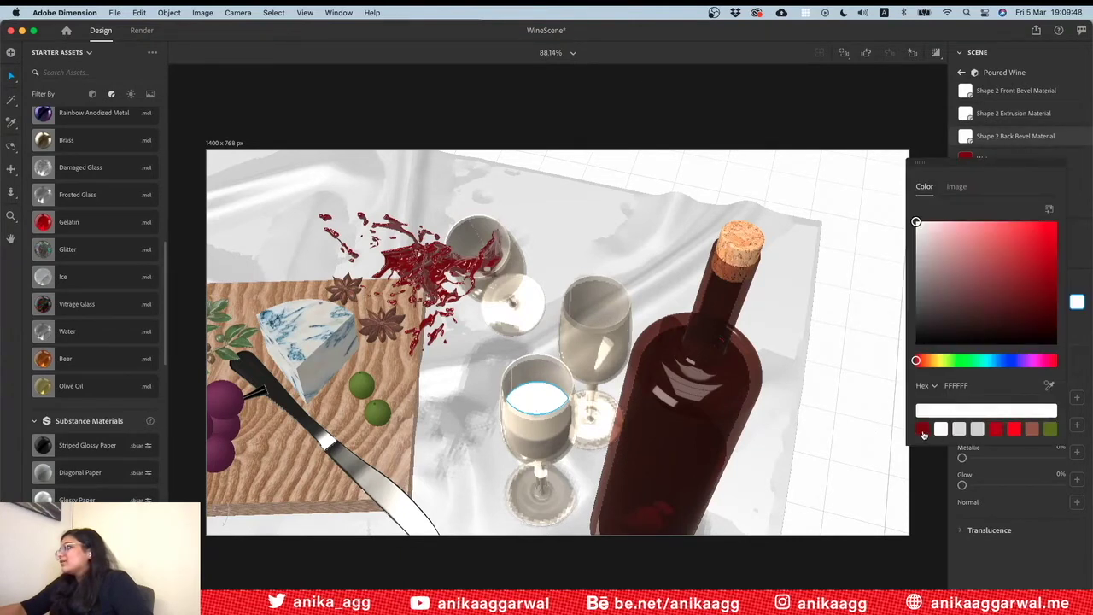
{"action": "left_click", "coordinate": [922, 428]}
{"action": "left_click", "coordinate": [1009, 118]}
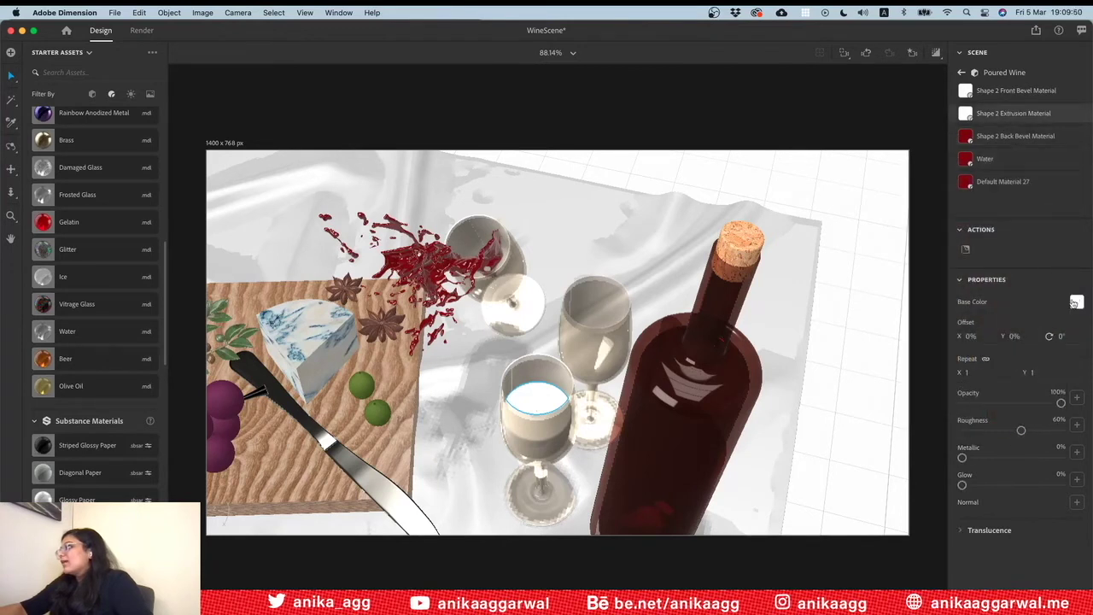
{"action": "left_click", "coordinate": [1076, 302]}
{"action": "left_click", "coordinate": [922, 429]}
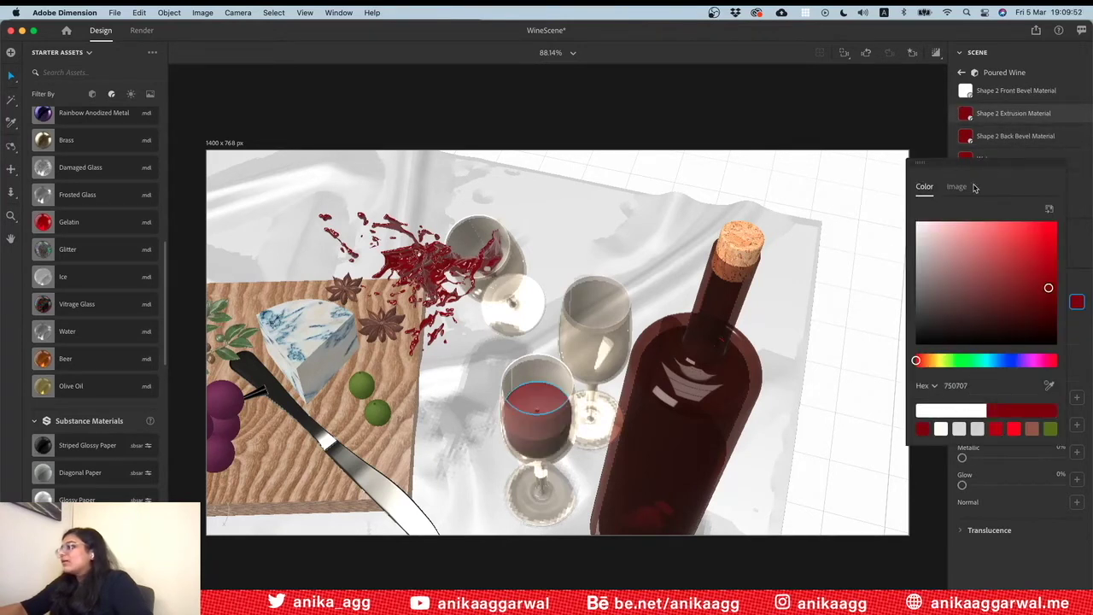
{"action": "left_click", "coordinate": [1025, 94]}
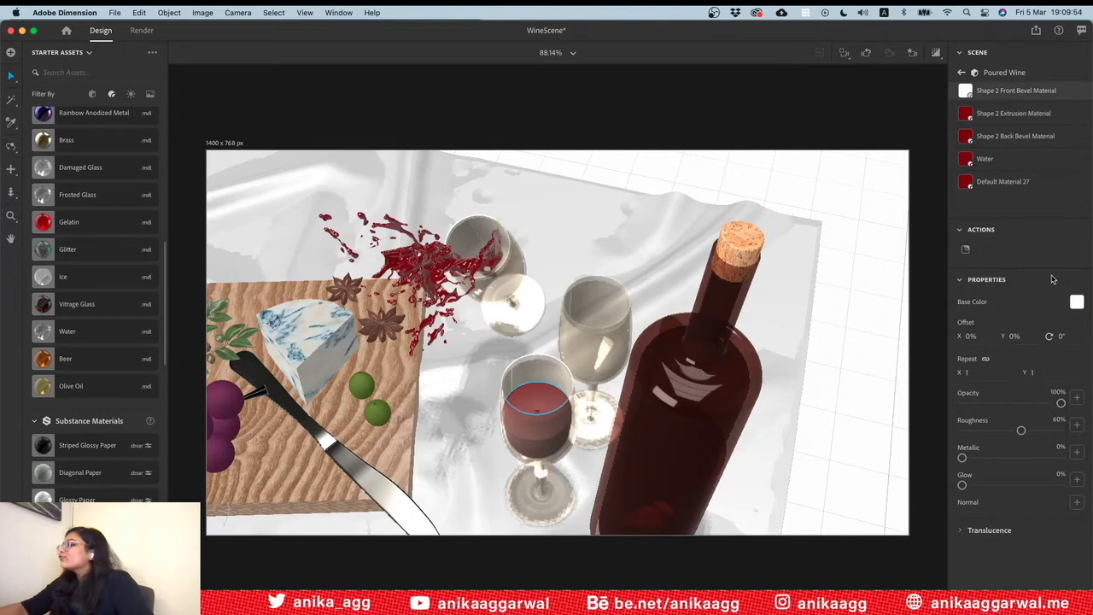
{"action": "left_click", "coordinate": [1076, 304]}
{"action": "left_click", "coordinate": [922, 429]}
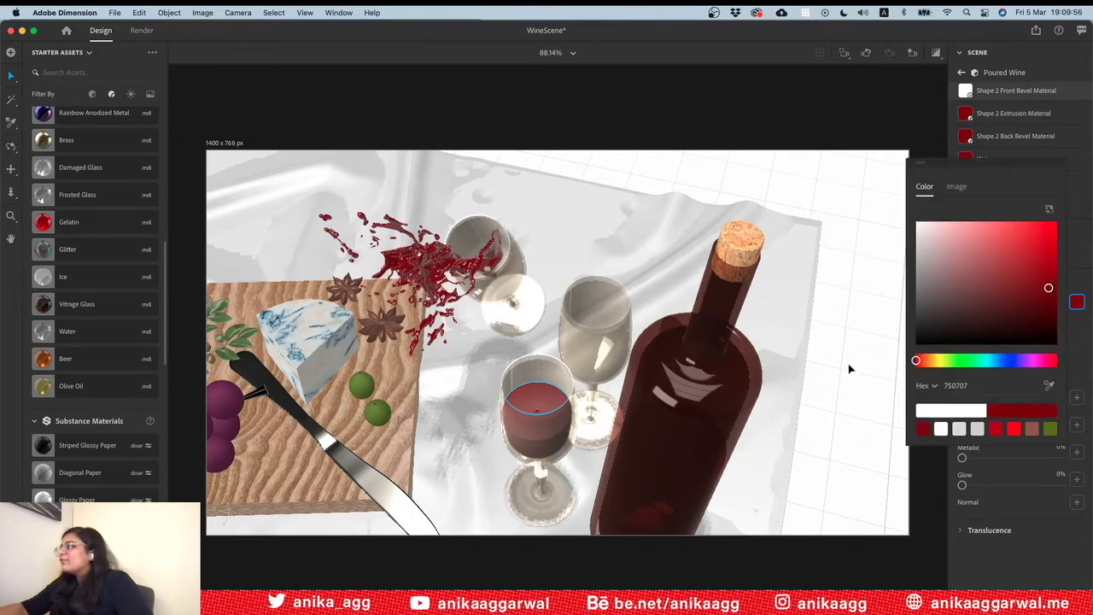
{"action": "left_click", "coordinate": [848, 367]}
{"action": "key", "text": "1"}
{"action": "left_click_drag", "start_coordinate": [851, 370], "coordinate": [538, 289]}
Frame the whole table spread in view and save WineScene with Ctrl+S
{"action": "key", "text": "v"}
{"action": "scroll", "coordinate": [555, 282], "scroll_direction": "down", "scroll_amount": 2}
{"action": "scroll", "coordinate": [552, 285], "scroll_direction": "down", "scroll_amount": 2}
{"action": "scroll", "coordinate": [550, 295], "scroll_direction": "down", "scroll_amount": 2}
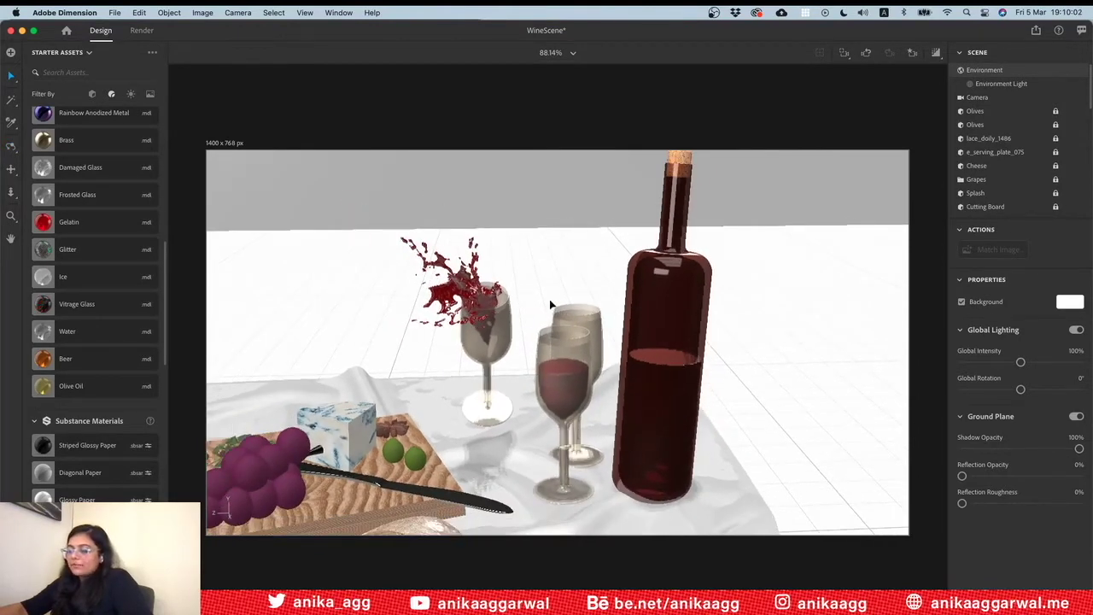
{"action": "left_click_drag", "start_coordinate": [433, 358], "coordinate": [495, 335]}
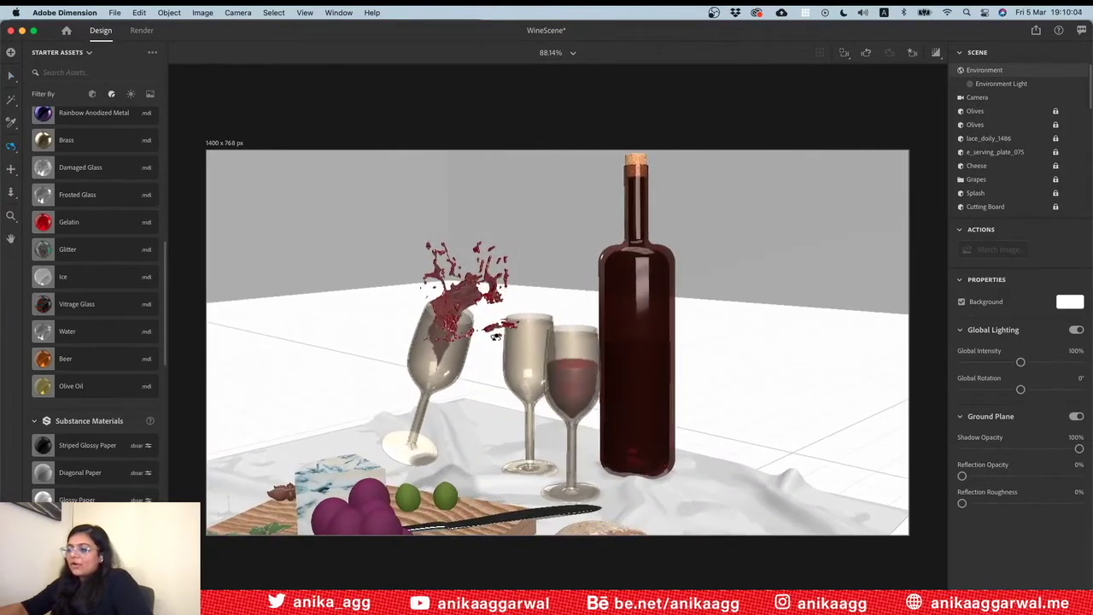
{"action": "scroll", "coordinate": [453, 308], "scroll_direction": "up", "scroll_amount": 3}
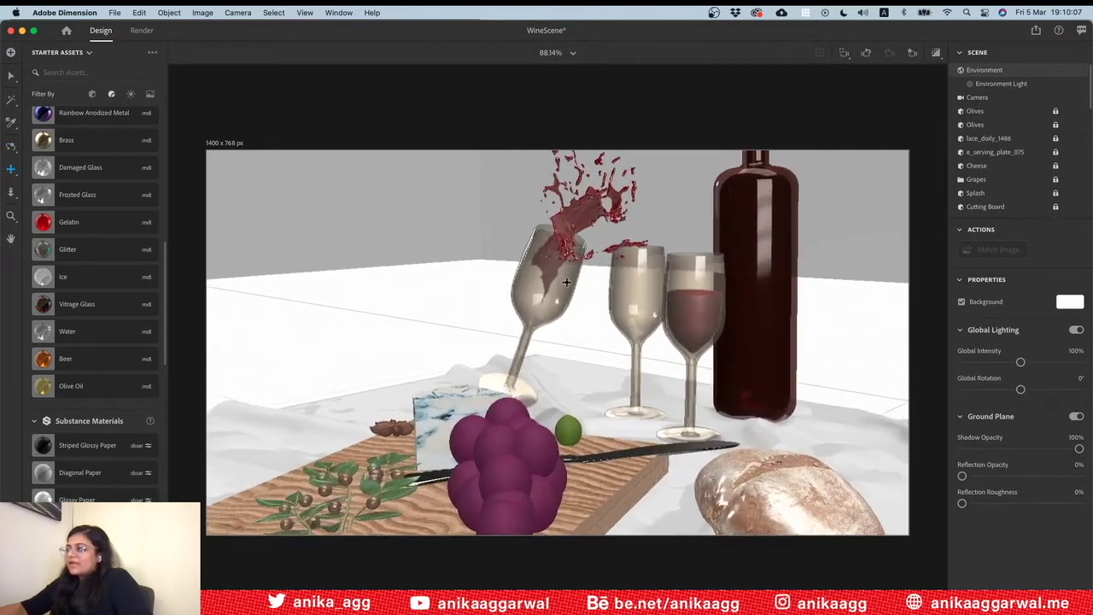
{"action": "scroll", "coordinate": [566, 283], "scroll_direction": "down", "scroll_amount": 3}
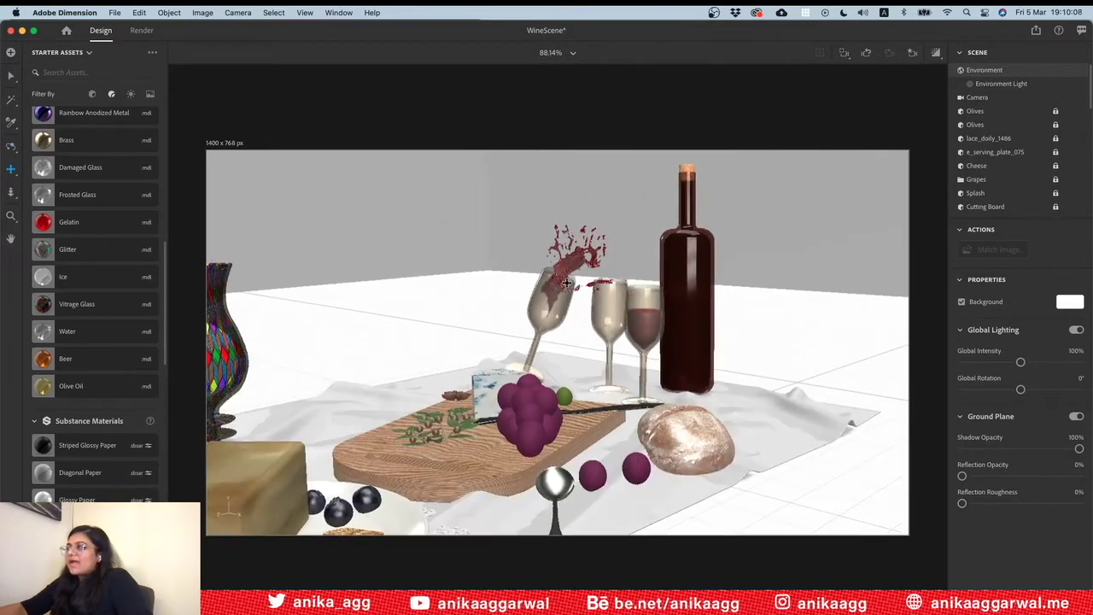
{"action": "scroll", "coordinate": [566, 282], "scroll_direction": "down", "scroll_amount": 1}
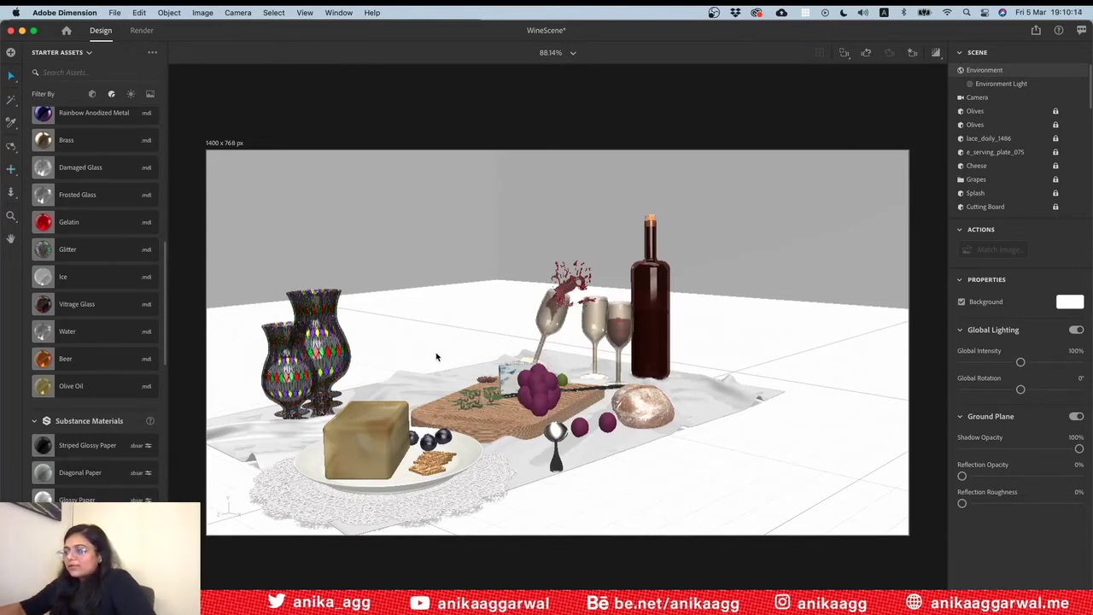
{"action": "key", "text": "ctrl+s"}
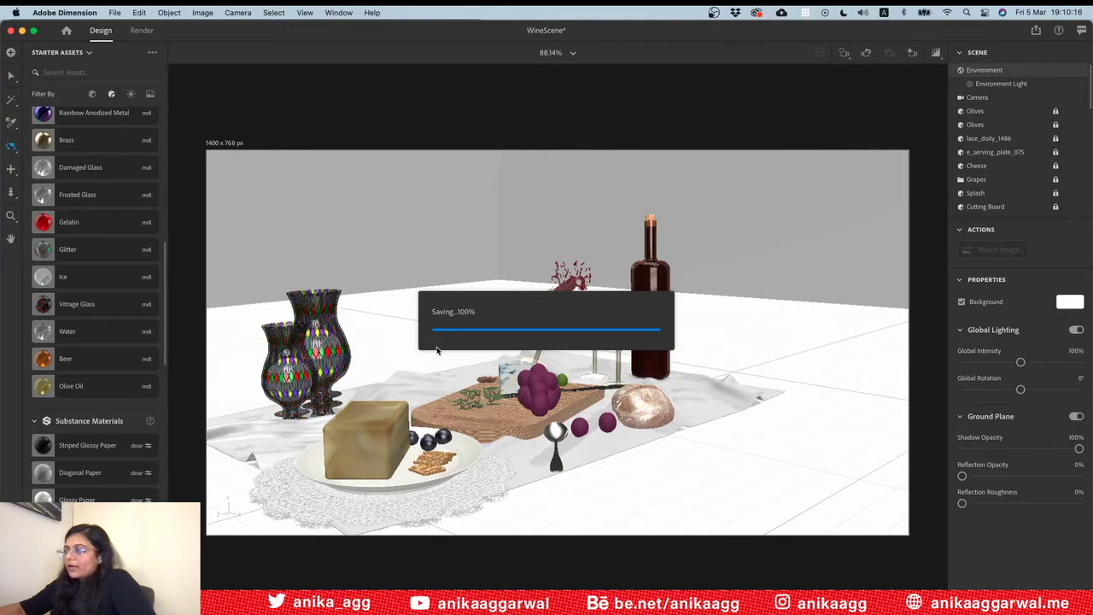
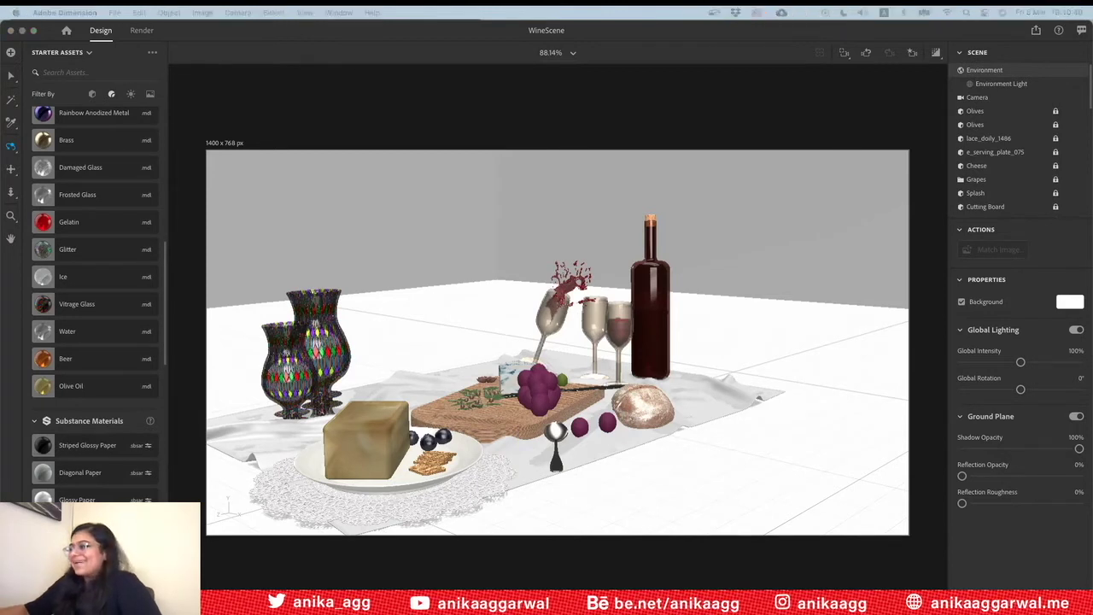
Orbit and pan the camera to look down across the picnic table, then save
{"action": "left_click", "coordinate": [450, 352]}
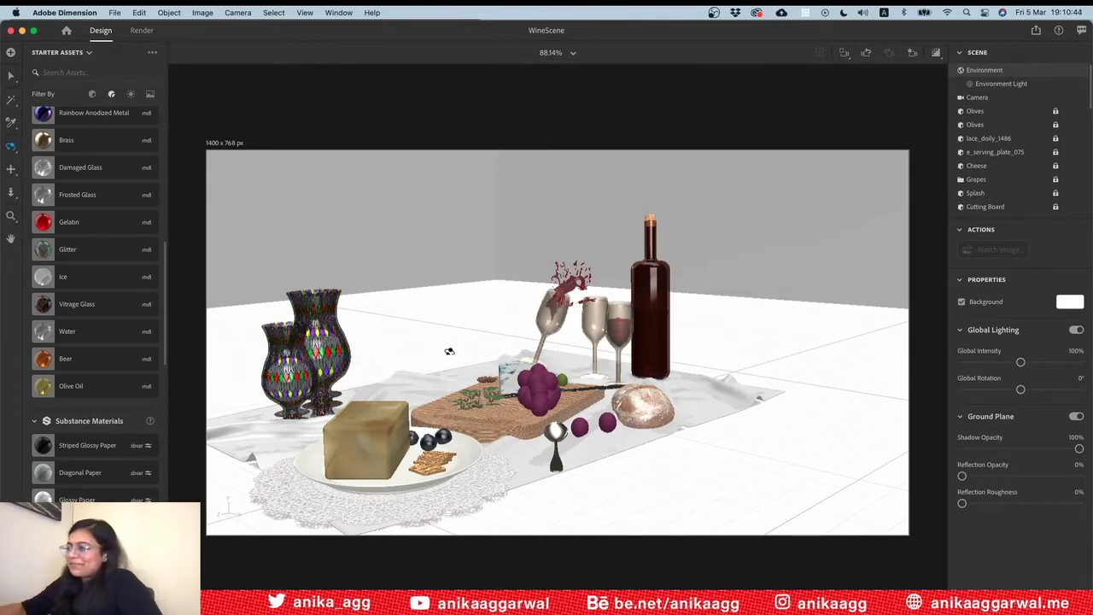
{"action": "mouse_move", "coordinate": [447, 299]}
{"action": "left_mouse_down"}
{"action": "mouse_move", "coordinate": [456, 359]}
{"action": "mouse_move", "coordinate": [440, 380]}
{"action": "left_mouse_up"}
{"action": "key", "text": "v"}
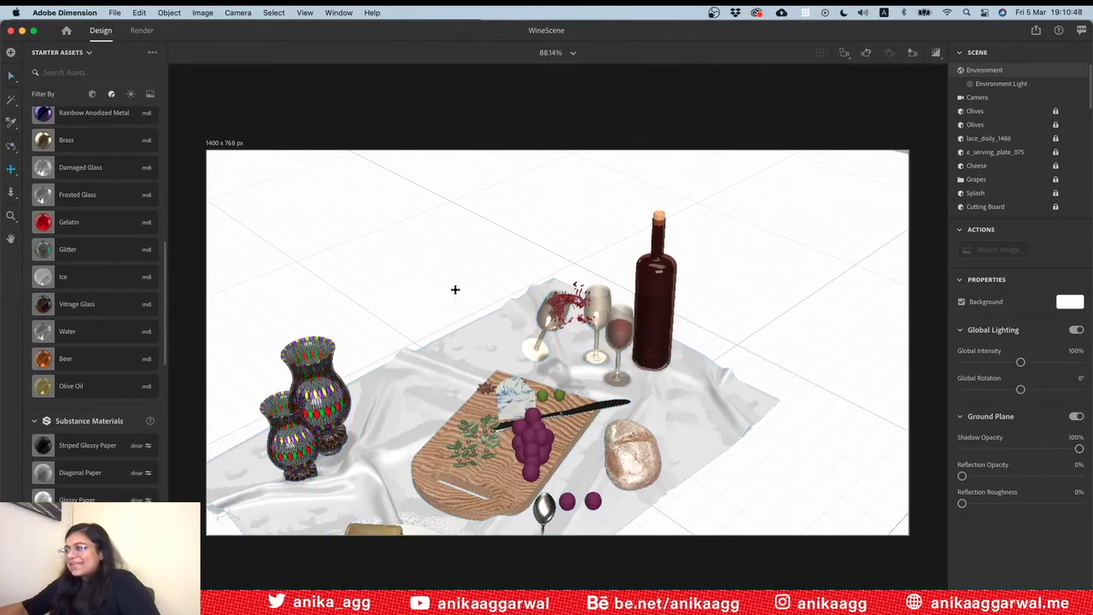
{"action": "middle_click_drag", "start_coordinate": [449, 300], "coordinate": [485, 241]}
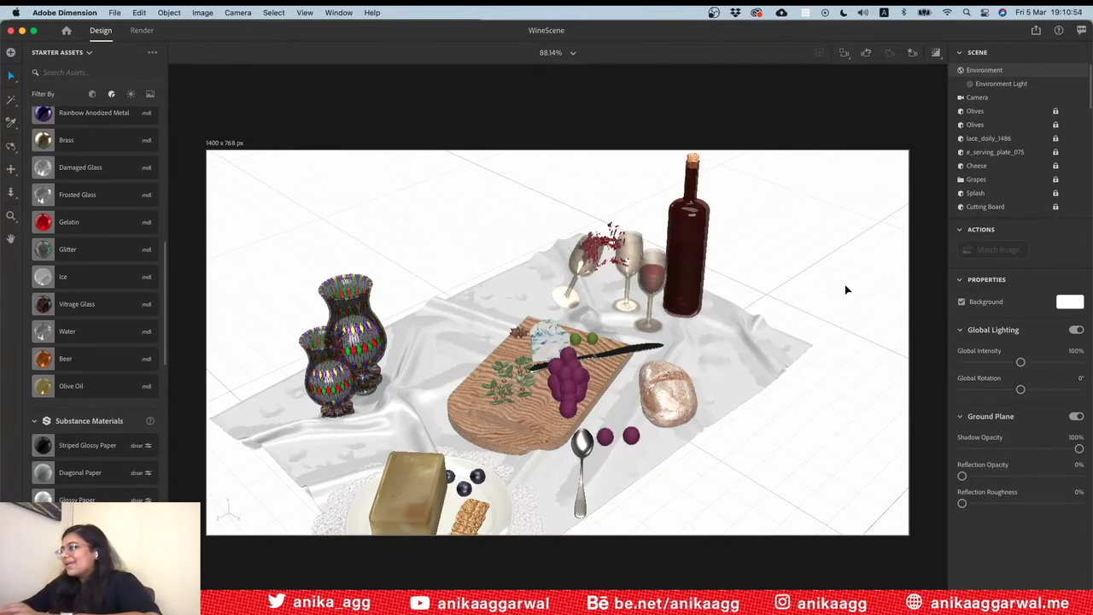
{"action": "key", "text": "super+s"}
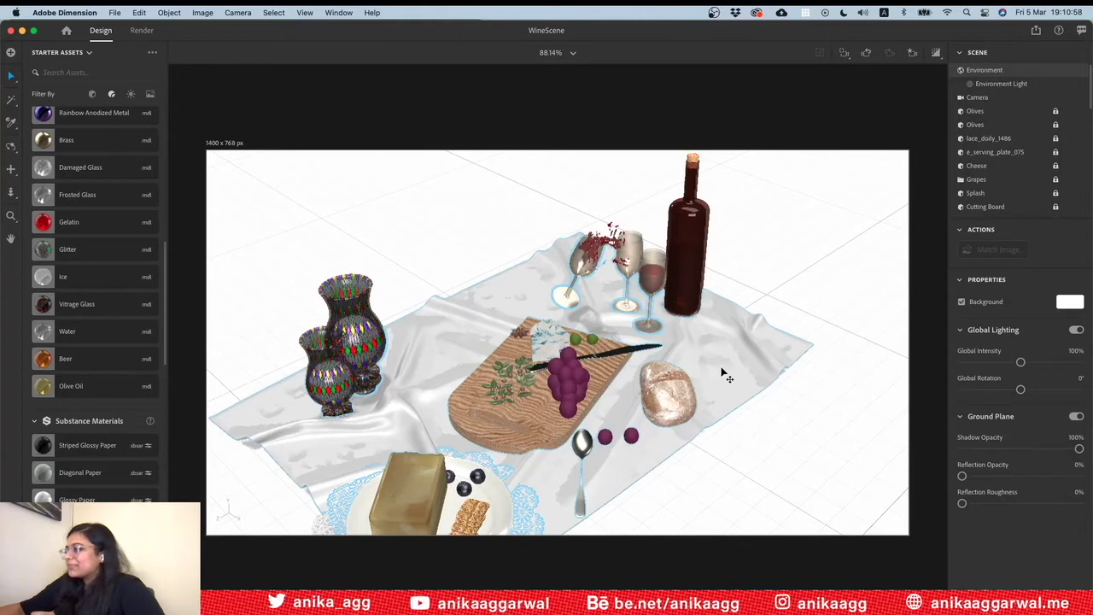
Re-orbit to a new table angle, select the tablecloth group, and bring up the Textures folder
{"action": "key", "text": "1"}
{"action": "left_click_drag", "start_coordinate": [722, 373], "coordinate": [538, 417]}
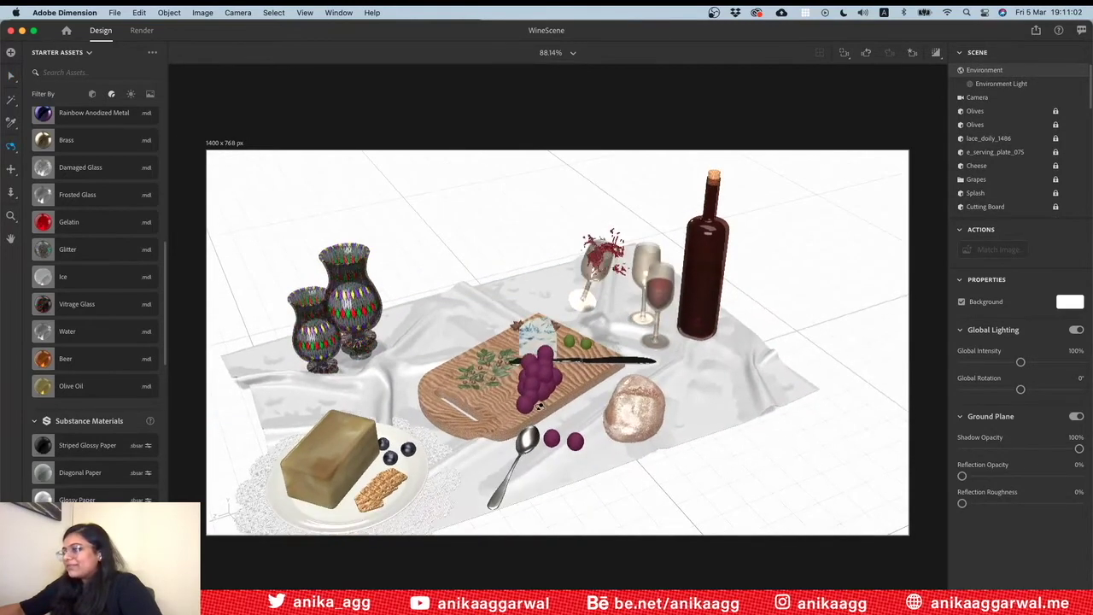
{"action": "key", "text": "v"}
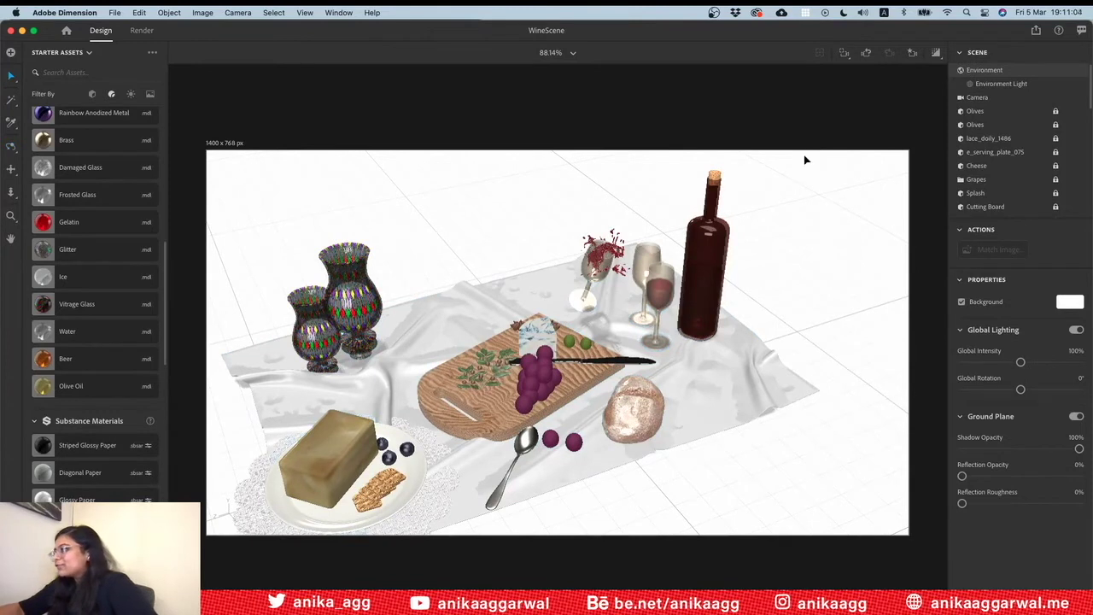
{"action": "left_click", "coordinate": [683, 383]}
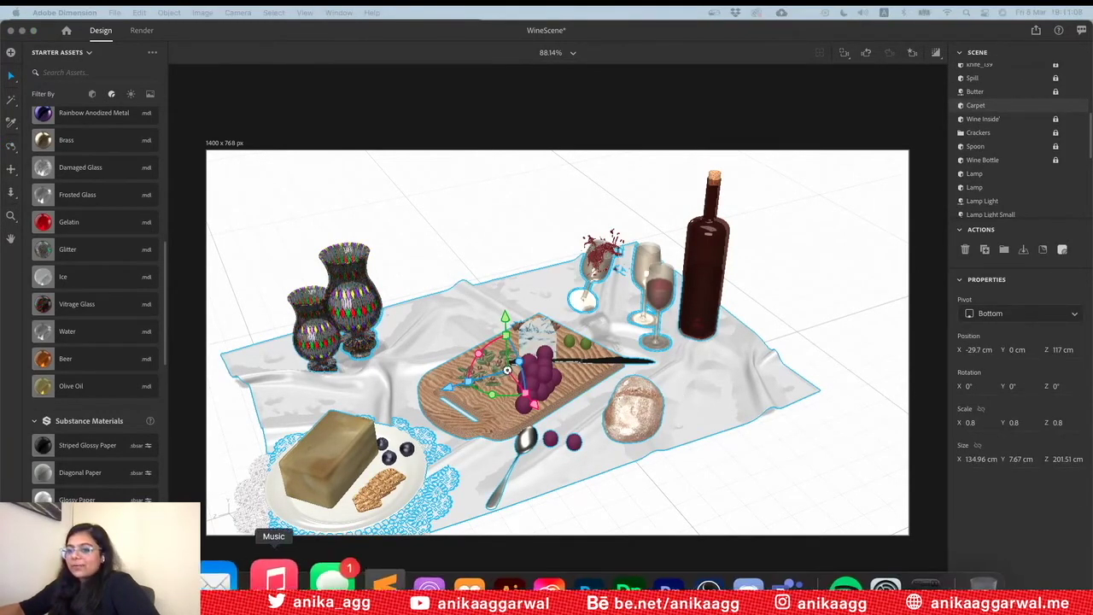
{"action": "left_click", "coordinate": [274, 579]}
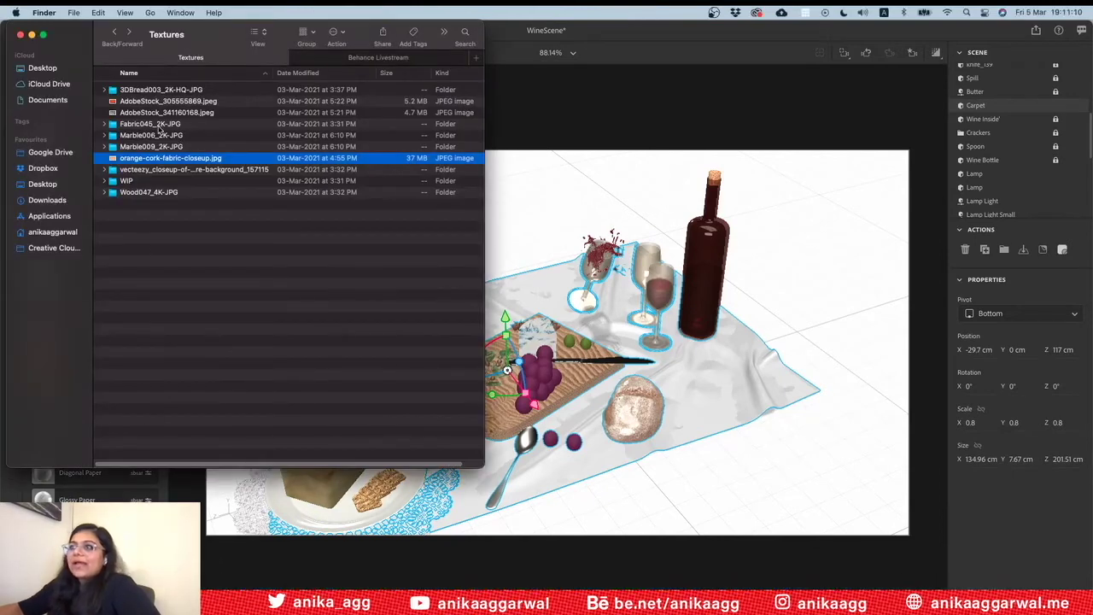
{"action": "double_click", "coordinate": [158, 129]}
{"action": "left_click", "coordinate": [160, 92]}
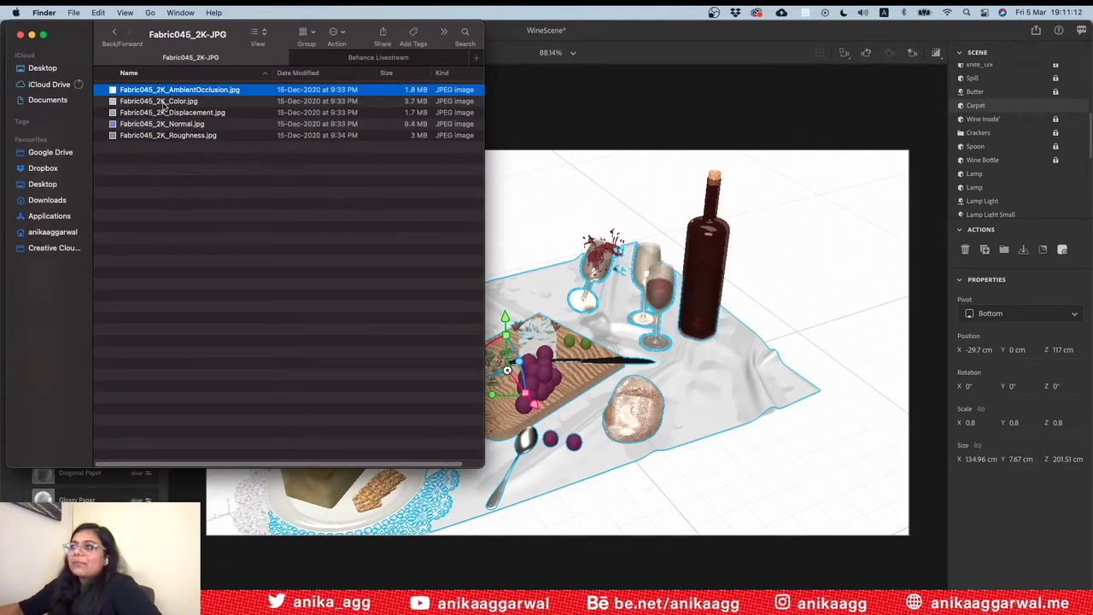
{"action": "left_click", "coordinate": [160, 101]}
{"action": "key", "text": "space"}
{"action": "key", "text": "space"}
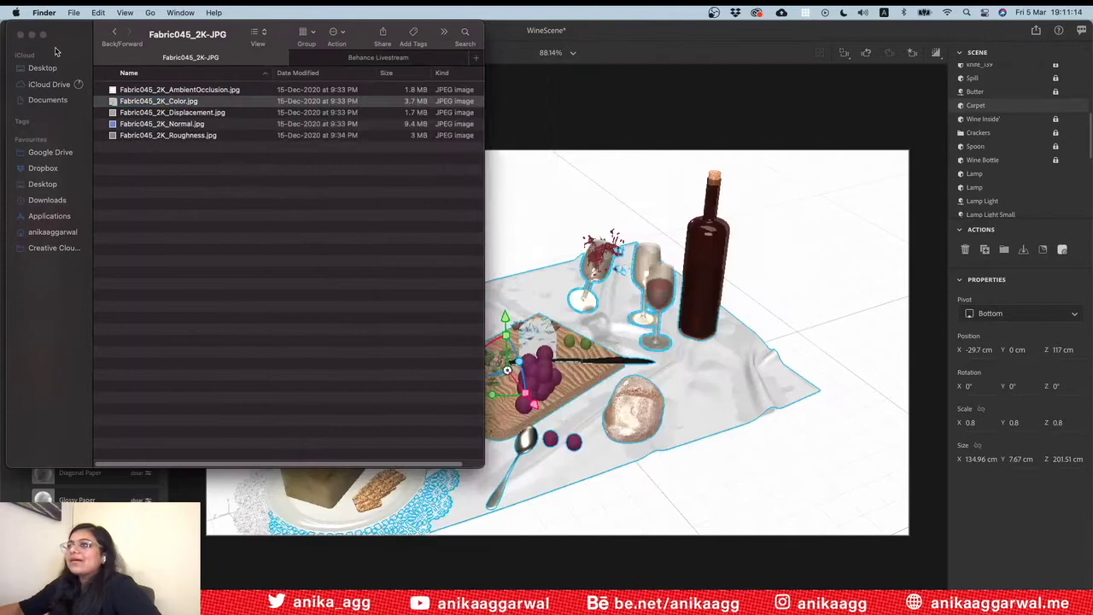
{"action": "left_click", "coordinate": [118, 37]}
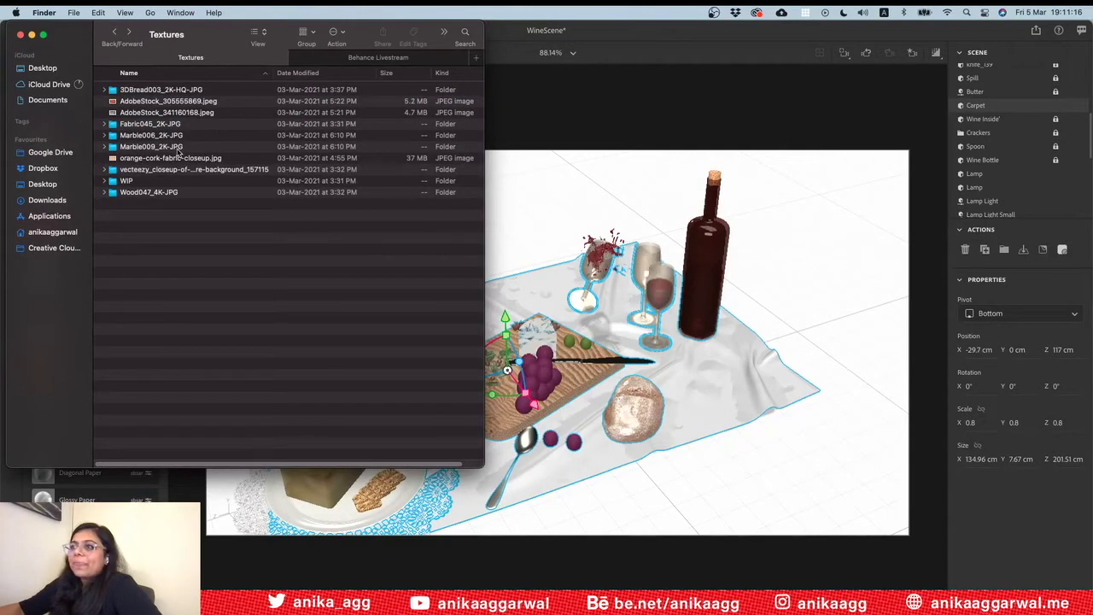
{"action": "left_click", "coordinate": [532, 207]}
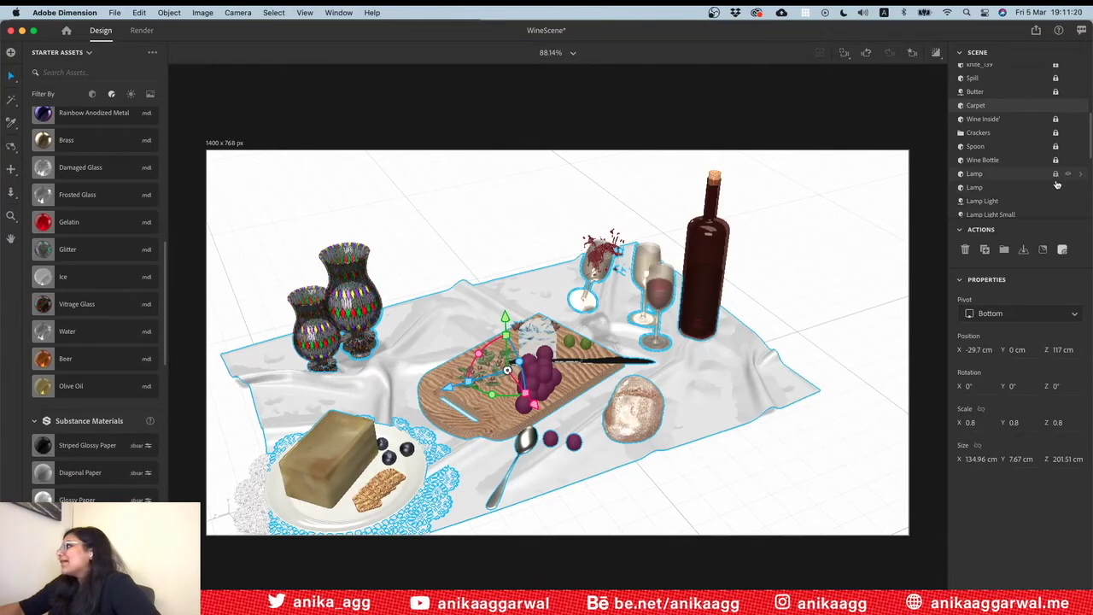
Scroll the Scene panel down and lock the Cork object
{"action": "scroll", "coordinate": [1056, 195], "scroll_direction": "down", "scroll_amount": 1}
{"action": "scroll", "coordinate": [1057, 198], "scroll_direction": "down", "scroll_amount": 1}
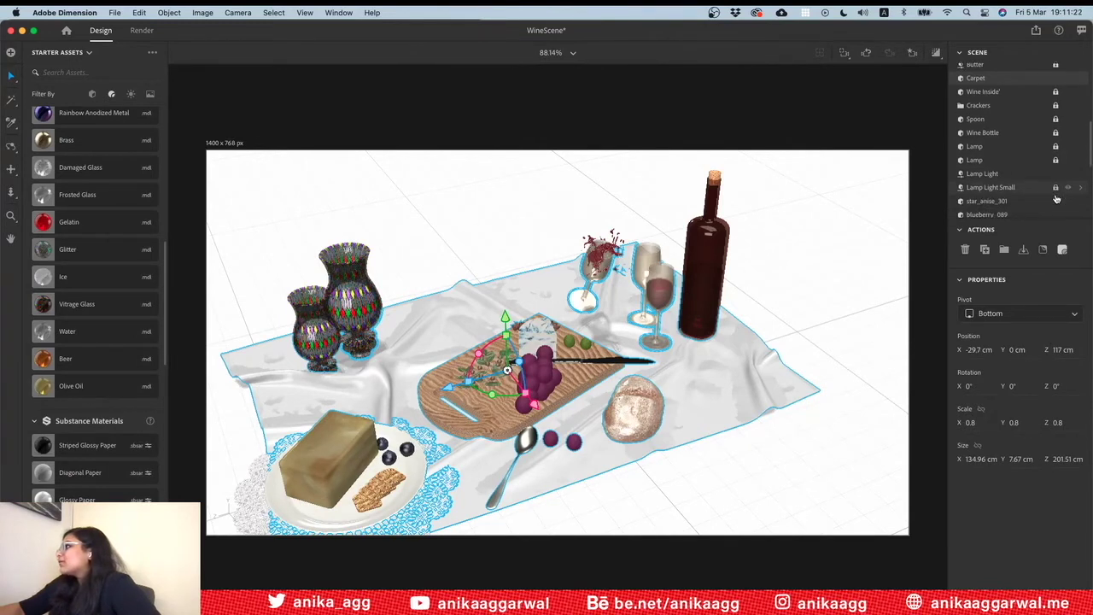
{"action": "scroll", "coordinate": [1057, 200], "scroll_direction": "down", "scroll_amount": 1}
{"action": "scroll", "coordinate": [1057, 197], "scroll_direction": "down", "scroll_amount": 1}
{"action": "scroll", "coordinate": [1050, 171], "scroll_direction": "down", "scroll_amount": 2}
{"action": "scroll", "coordinate": [1041, 128], "scroll_direction": "down", "scroll_amount": 4}
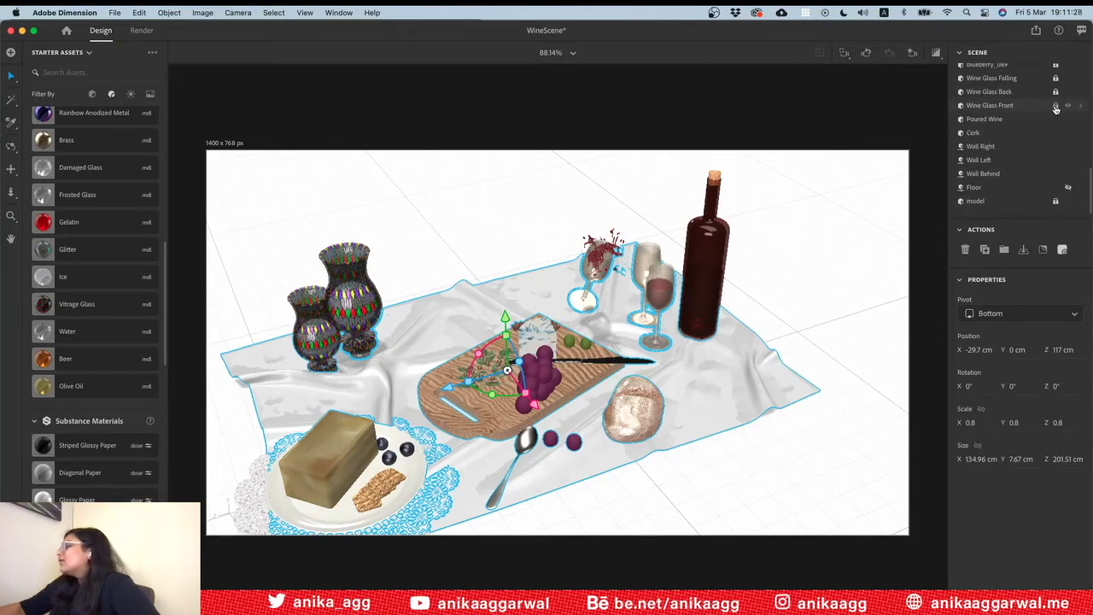
{"action": "left_click", "coordinate": [1056, 132]}
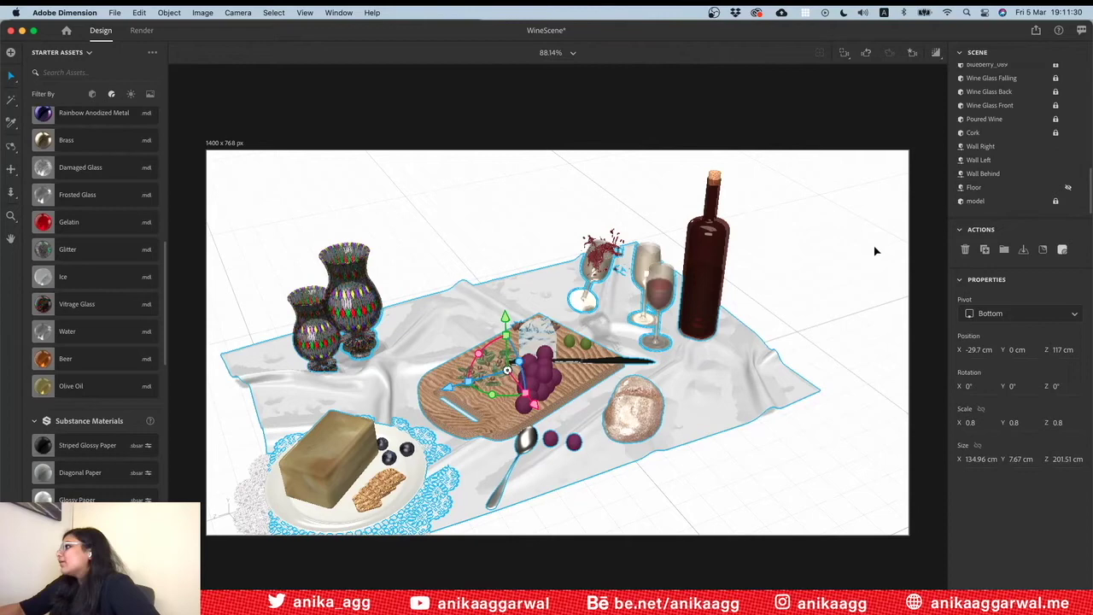
Zoom out and orbit to face the three walls head-on, then select the back wall
{"action": "scroll", "coordinate": [870, 243], "scroll_direction": "down", "scroll_amount": 3}
{"action": "scroll", "coordinate": [869, 238], "scroll_direction": "down", "scroll_amount": 3}
{"action": "key", "text": "1"}
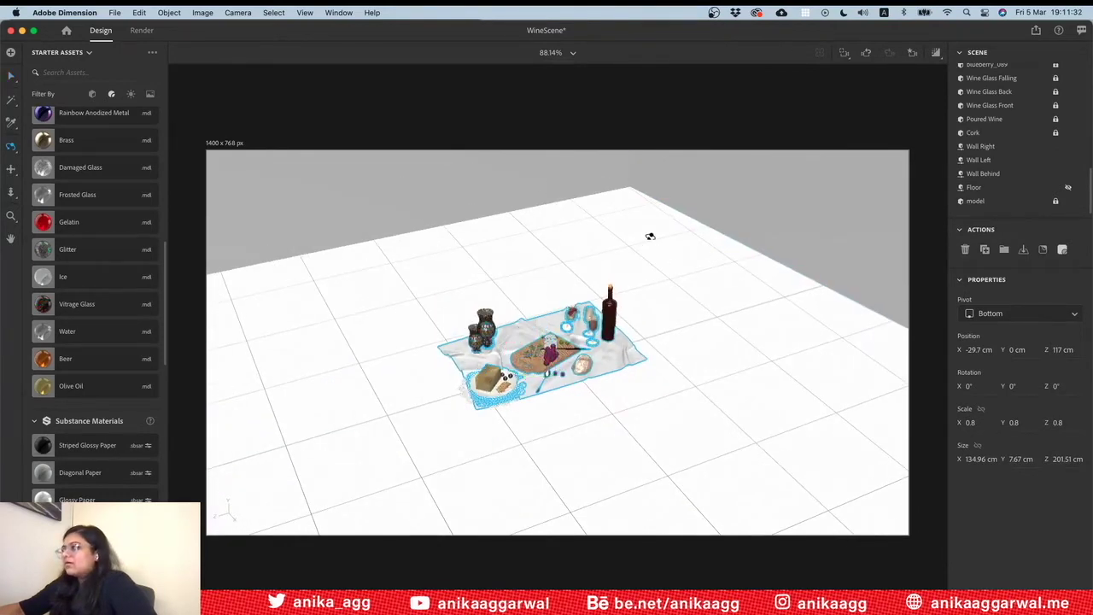
{"action": "mouse_move", "coordinate": [649, 237]}
{"action": "left_mouse_down"}
{"action": "mouse_move", "coordinate": [631, 168]}
{"action": "mouse_move", "coordinate": [507, 183]}
{"action": "left_mouse_up"}
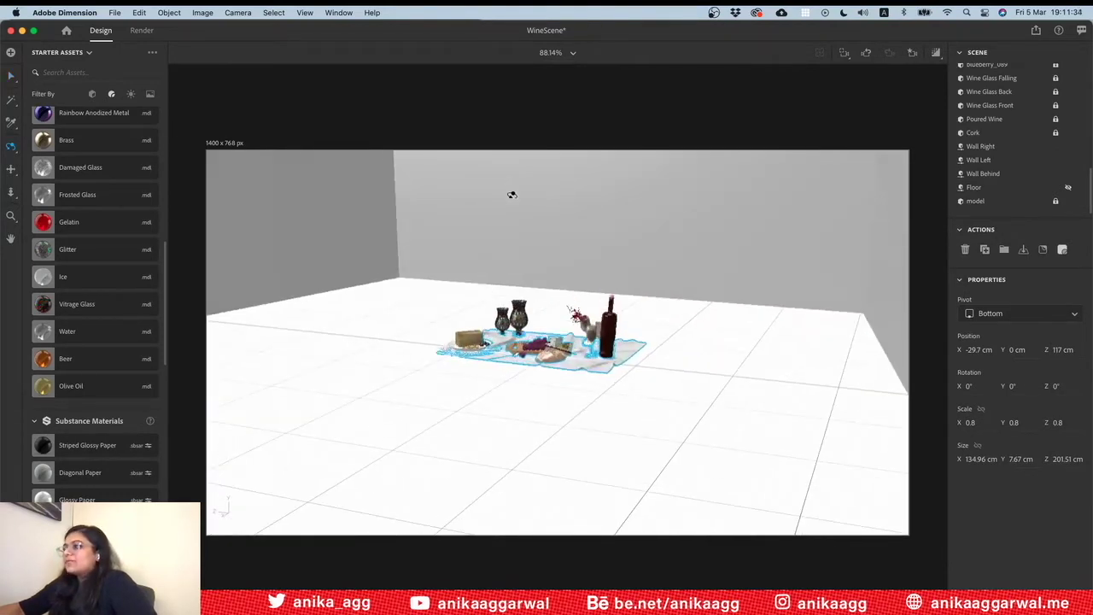
{"action": "scroll", "coordinate": [512, 196], "scroll_direction": "down", "scroll_amount": 3}
{"action": "scroll", "coordinate": [512, 195], "scroll_direction": "down", "scroll_amount": 2}
{"action": "scroll", "coordinate": [512, 200], "scroll_direction": "down", "scroll_amount": 3}
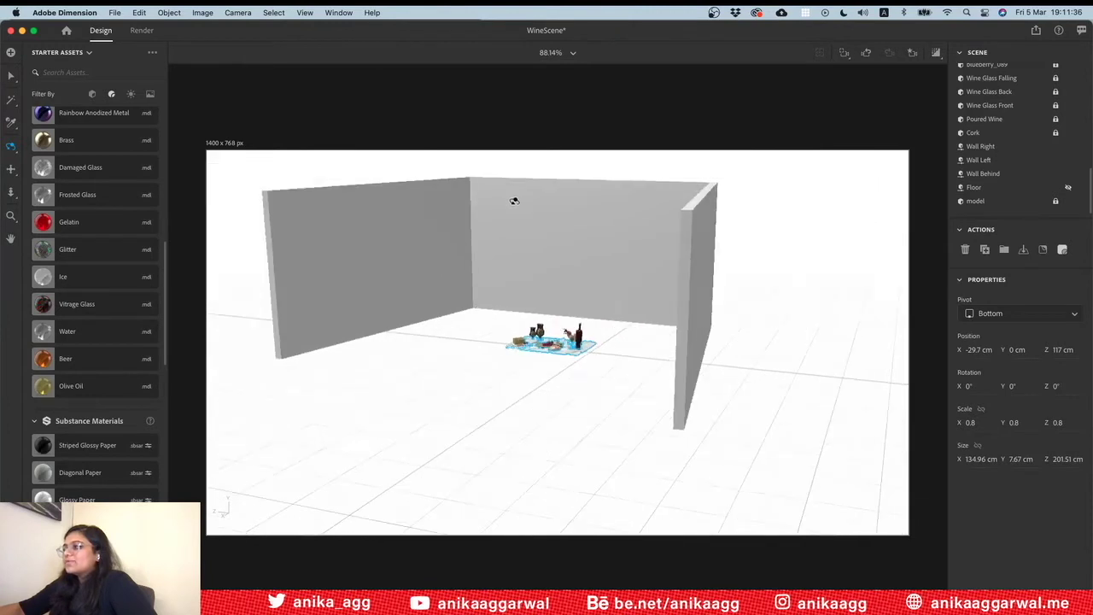
{"action": "scroll", "coordinate": [512, 207], "scroll_direction": "down", "scroll_amount": 3}
{"action": "mouse_move", "coordinate": [480, 358]}
{"action": "left_mouse_down"}
{"action": "mouse_move", "coordinate": [554, 356]}
{"action": "mouse_move", "coordinate": [559, 367]}
{"action": "left_mouse_up"}
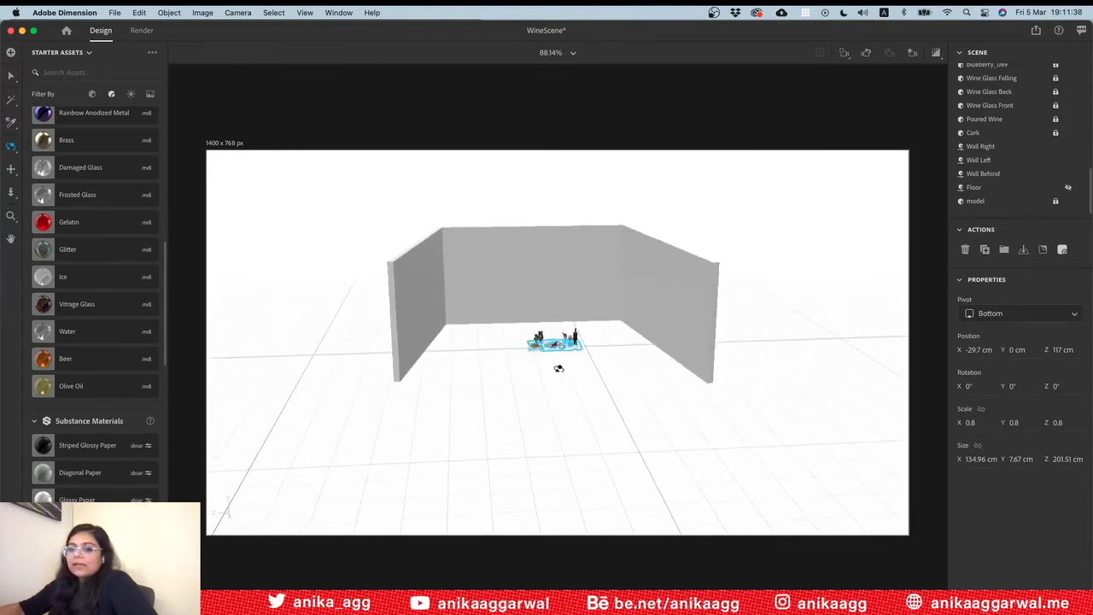
{"action": "scroll", "coordinate": [521, 318], "scroll_direction": "up", "scroll_amount": 3}
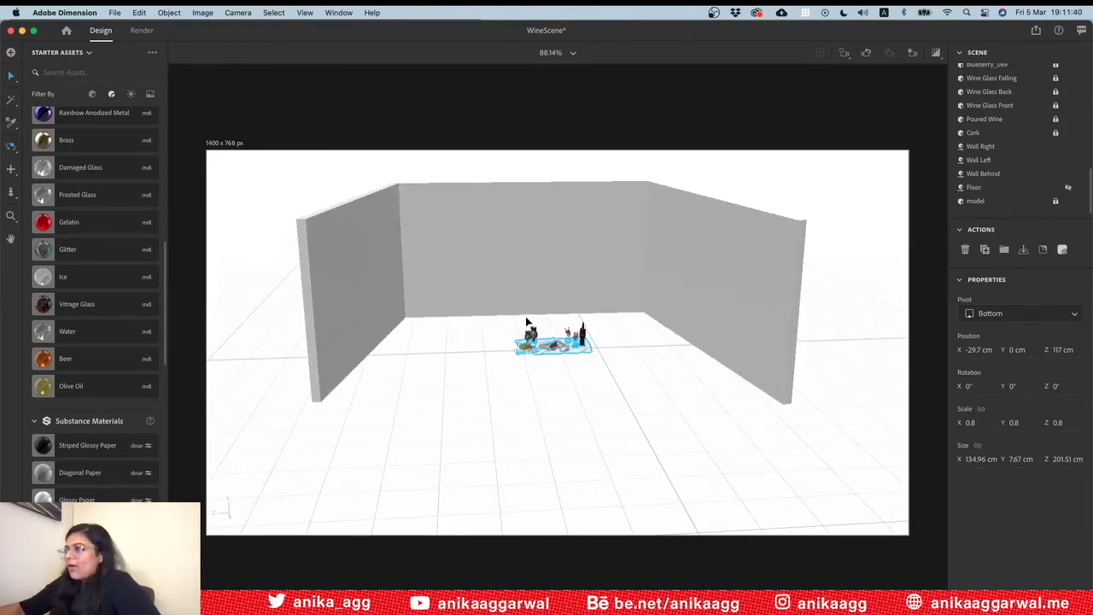
{"action": "left_click", "coordinate": [512, 293]}
Apply the Matte material to the back, left and right walls
{"action": "mouse_move", "coordinate": [990, 174]}
{"action": "left_click", "coordinate": [1079, 169]}
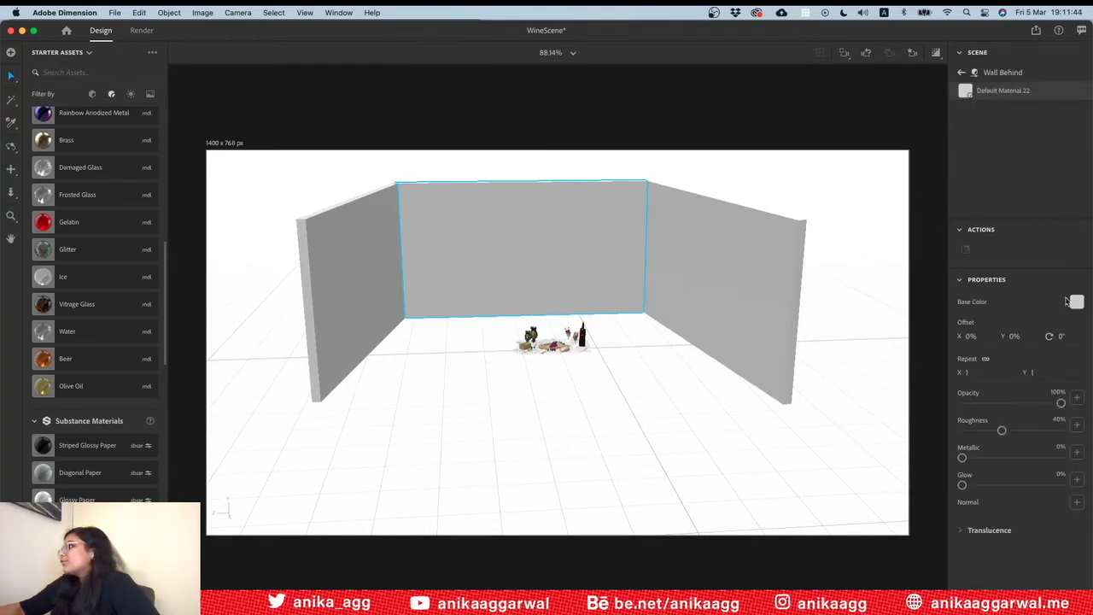
{"action": "scroll", "coordinate": [109, 189], "scroll_direction": "up", "scroll_amount": 10}
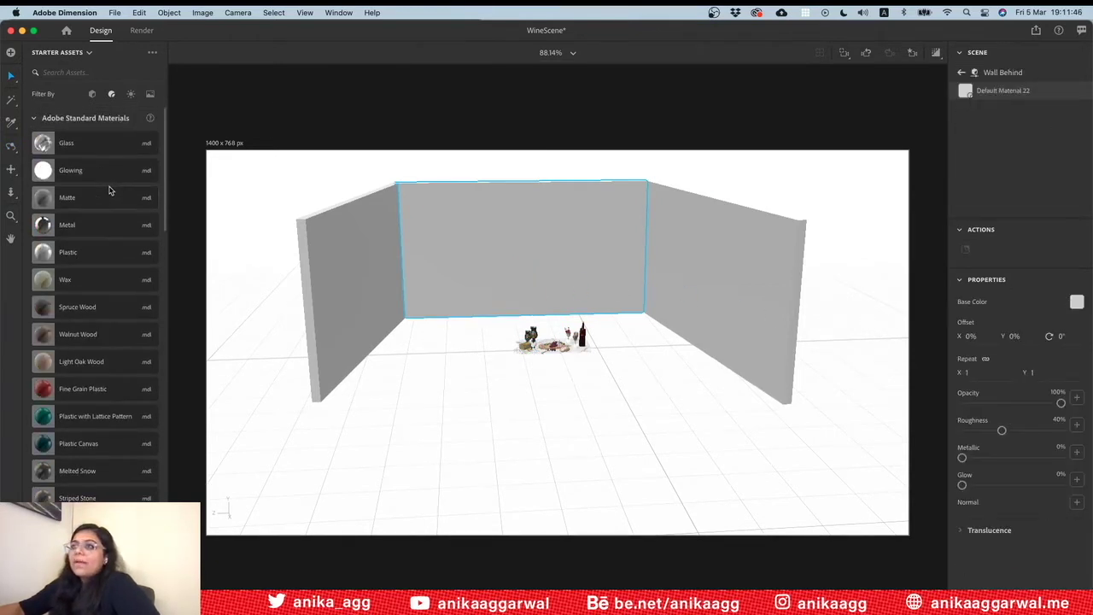
{"action": "left_click_drag", "start_coordinate": [120, 202], "coordinate": [794, 285]}
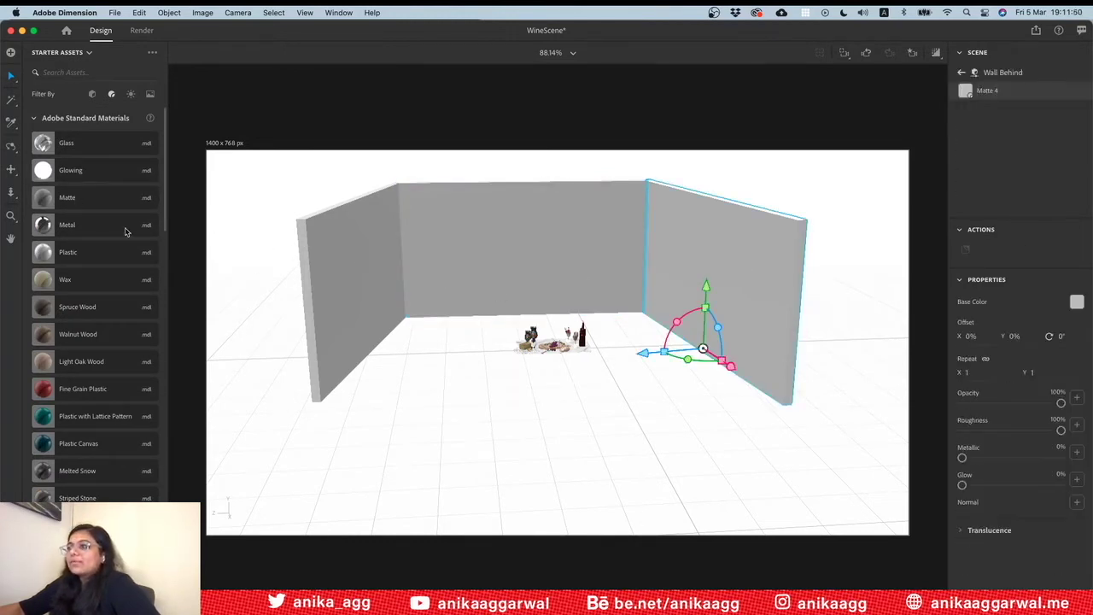
{"action": "left_click_drag", "start_coordinate": [72, 199], "coordinate": [372, 267]}
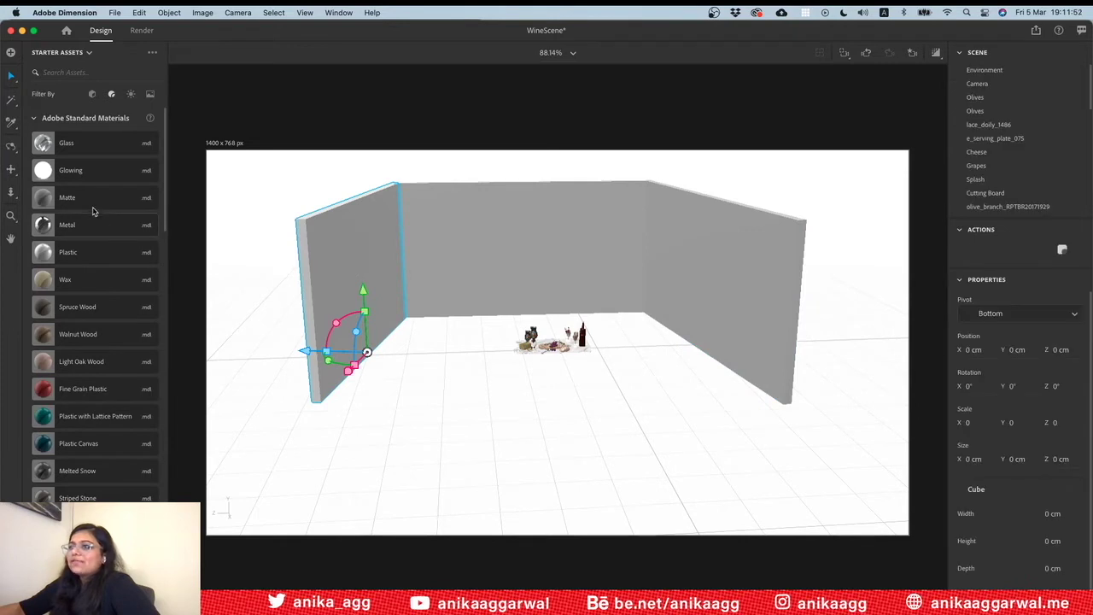
{"action": "left_click_drag", "start_coordinate": [94, 204], "coordinate": [551, 299]}
Tint the Matte wall's base colour a pale pink
{"action": "left_click", "coordinate": [583, 268]}
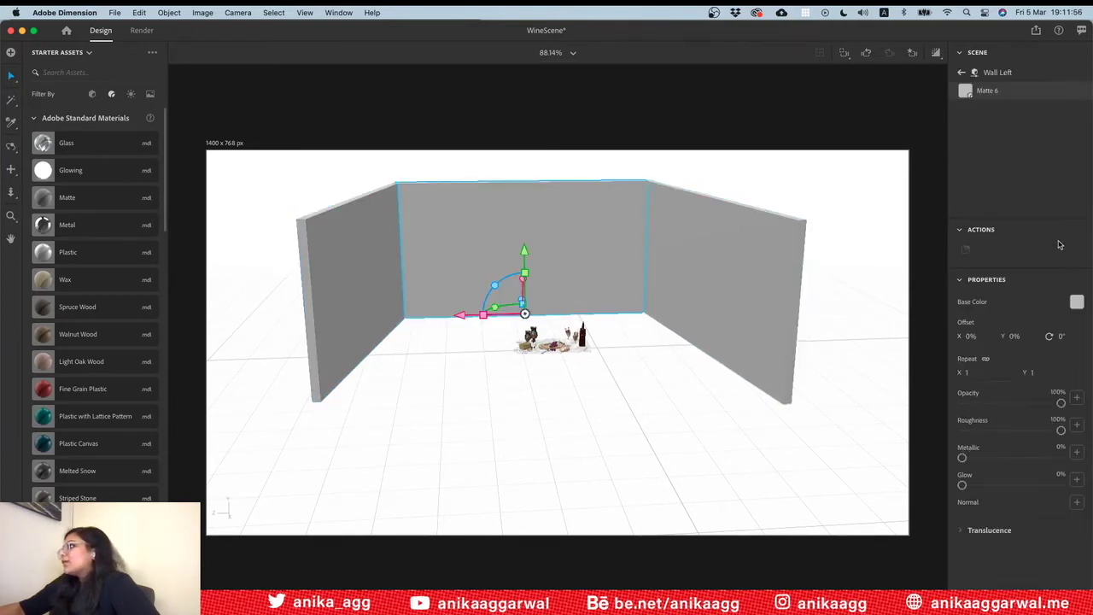
{"action": "left_click", "coordinate": [1076, 302]}
{"action": "mouse_move", "coordinate": [931, 261]}
{"action": "left_mouse_down"}
{"action": "mouse_move", "coordinate": [927, 225]}
{"action": "mouse_move", "coordinate": [941, 221]}
{"action": "left_mouse_up"}
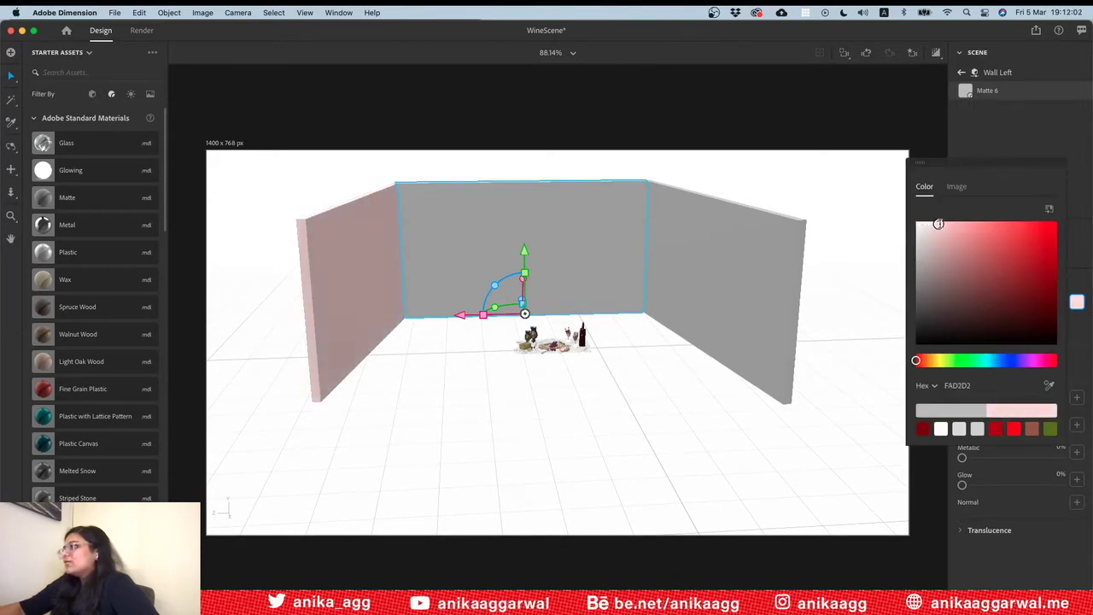
{"action": "left_click", "coordinate": [546, 269]}
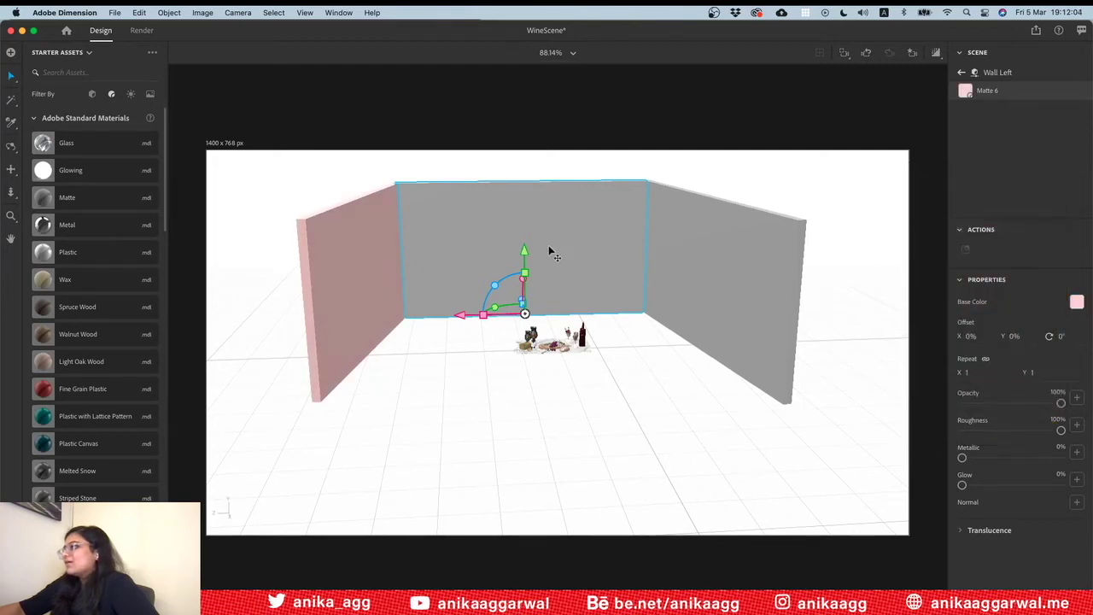
{"action": "left_click", "coordinate": [1076, 303]}
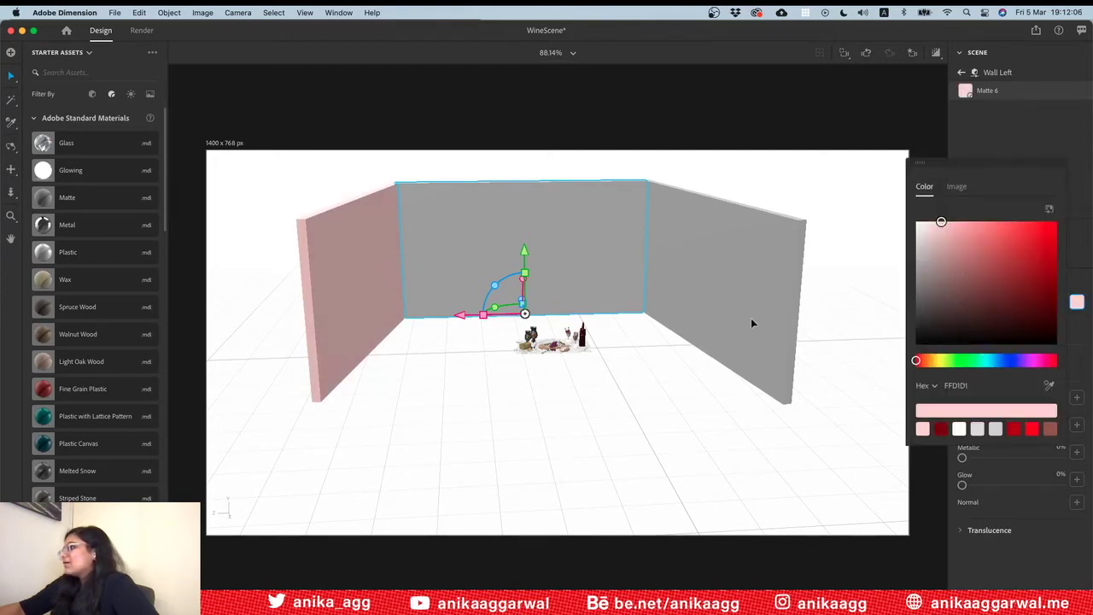
{"action": "left_click", "coordinate": [835, 311]}
{"action": "left_click", "coordinate": [1077, 303]}
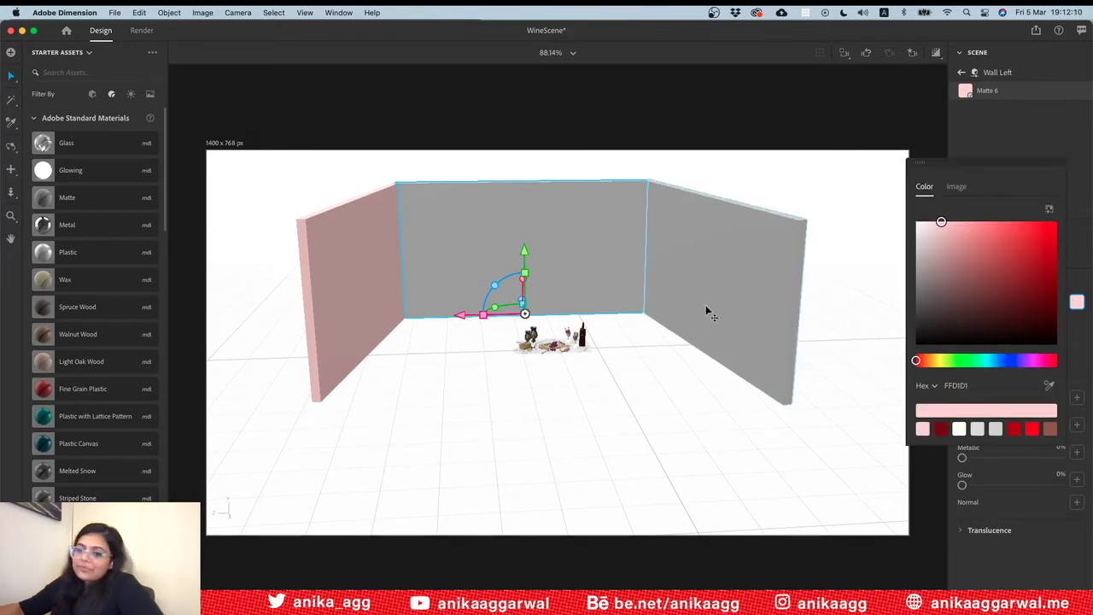
{"action": "left_click", "coordinate": [726, 258]}
Set Wall Behind's base colour to the pale pink swatch FFD1D1
{"action": "left_click", "coordinate": [581, 252]}
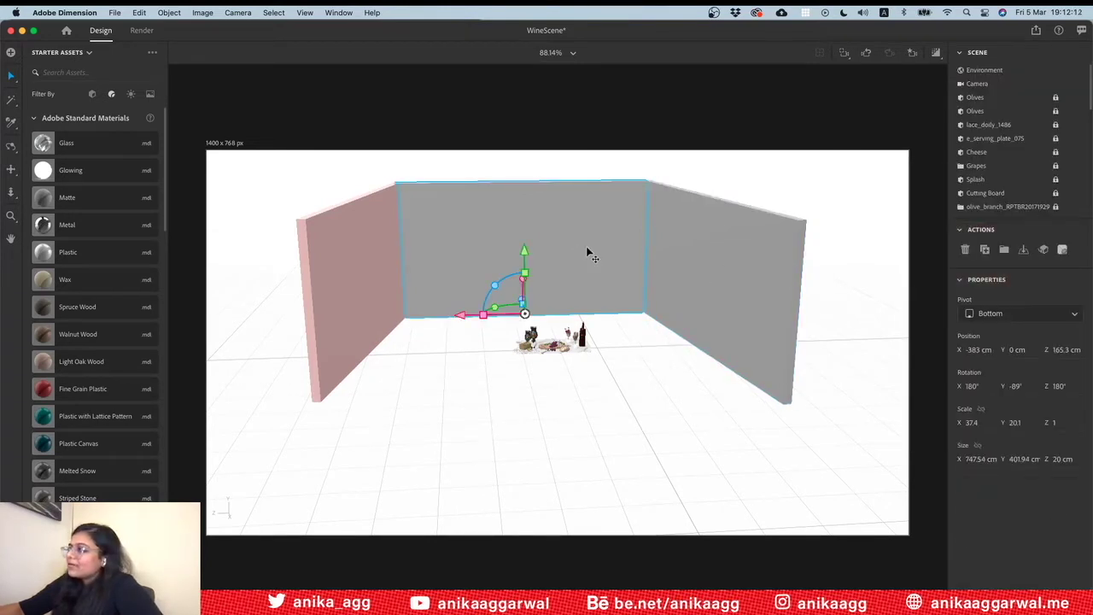
{"action": "scroll", "coordinate": [1063, 125], "scroll_direction": "down", "scroll_amount": 3}
{"action": "left_click", "coordinate": [1079, 171]}
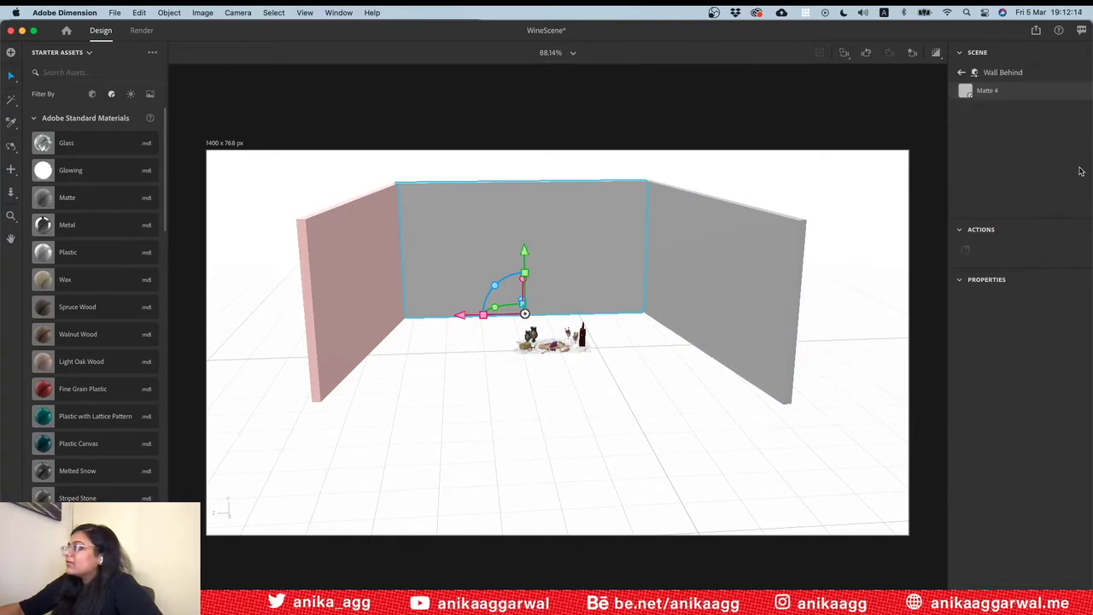
{"action": "left_click", "coordinate": [1077, 302]}
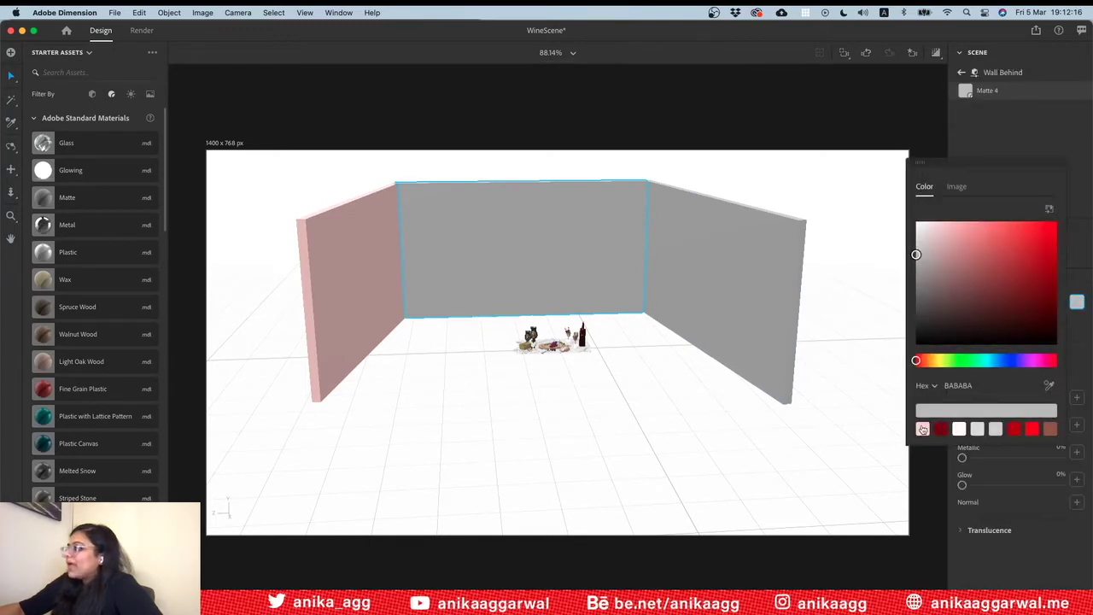
{"action": "left_click", "coordinate": [922, 428]}
Give Wall Right the same pale pink FFD1D1 base colour
{"action": "left_click", "coordinate": [714, 287]}
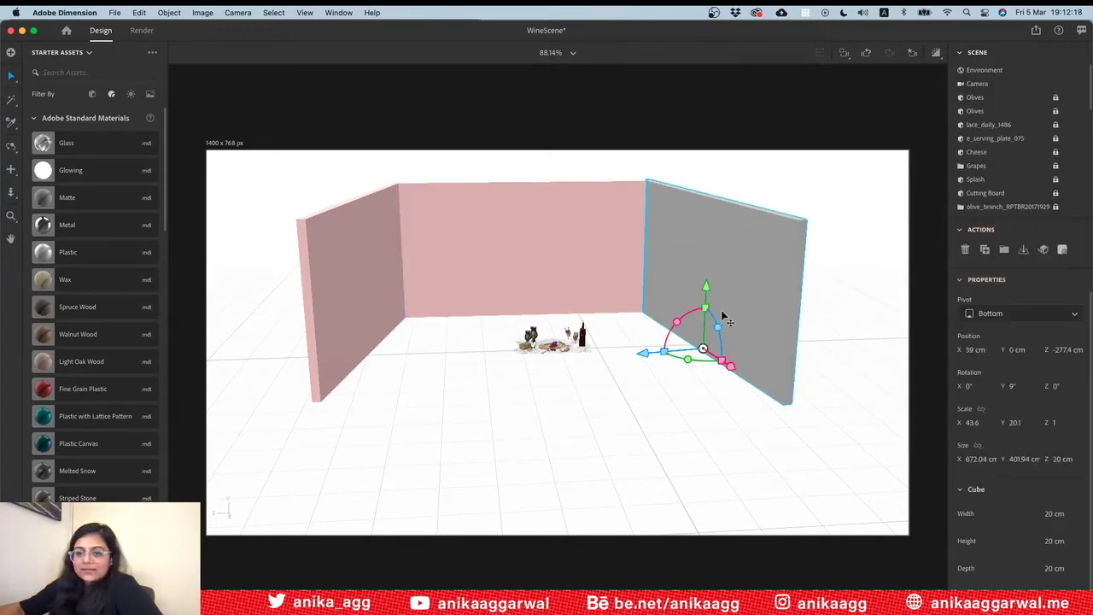
{"action": "scroll", "coordinate": [1024, 204], "scroll_direction": "down", "scroll_amount": 5}
{"action": "mouse_move", "coordinate": [1007, 138]}
{"action": "left_click", "coordinate": [1082, 139]}
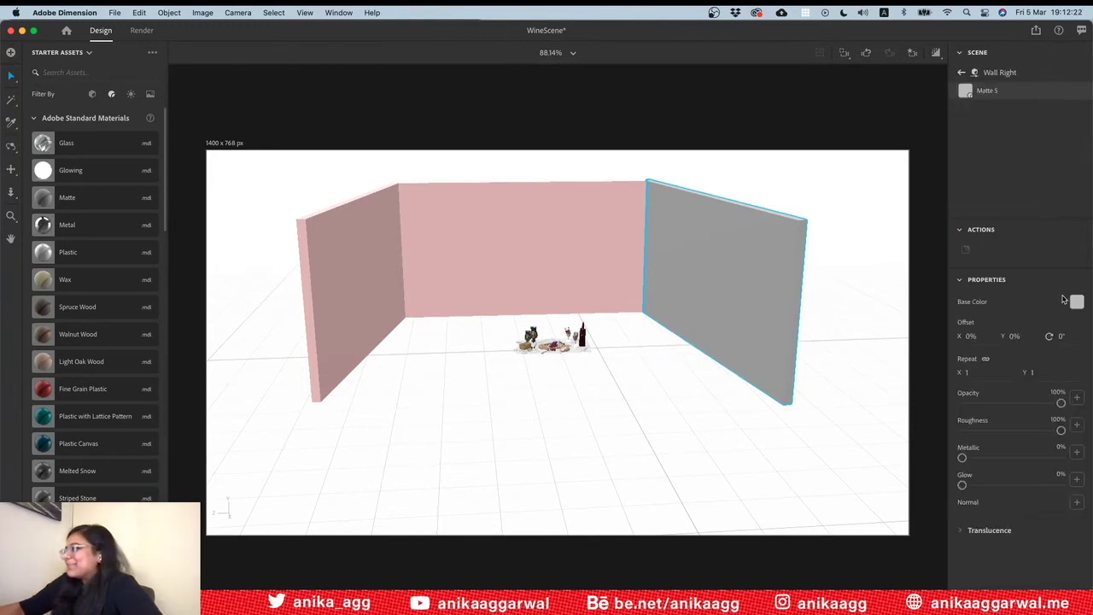
{"action": "left_click", "coordinate": [1075, 303]}
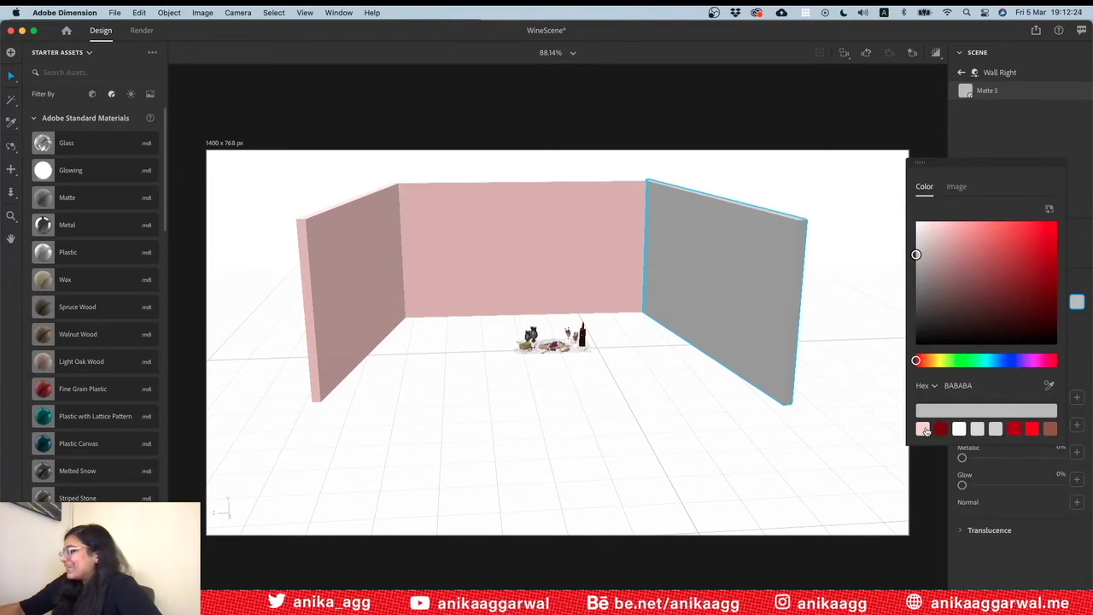
{"action": "left_click", "coordinate": [925, 430]}
{"action": "left_click", "coordinate": [541, 385]}
{"action": "key", "text": "1"}
{"action": "mouse_move", "coordinate": [532, 376]}
{"action": "left_mouse_down"}
{"action": "mouse_move", "coordinate": [571, 392]}
{"action": "mouse_move", "coordinate": [573, 405]}
{"action": "left_mouse_up"}
Open the Camera Bookmarks list and preview the close-up and Right views
{"action": "scroll", "coordinate": [577, 373], "scroll_direction": "up", "scroll_amount": 3}
{"action": "scroll", "coordinate": [577, 373], "scroll_direction": "up", "scroll_amount": 3}
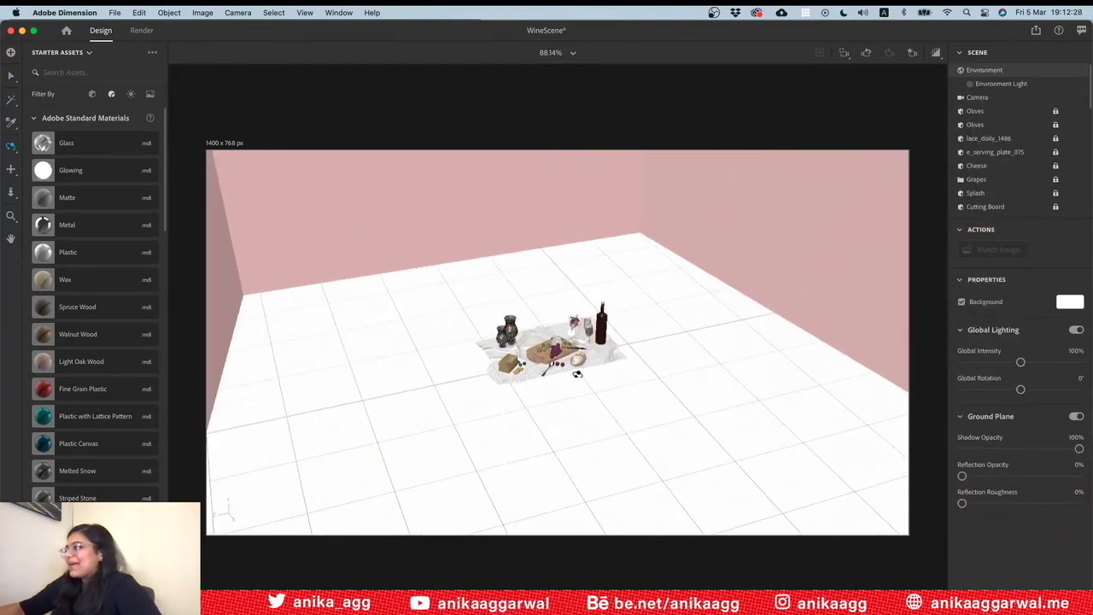
{"action": "scroll", "coordinate": [571, 370], "scroll_direction": "up", "scroll_amount": 2}
{"action": "scroll", "coordinate": [572, 370], "scroll_direction": "up", "scroll_amount": 2}
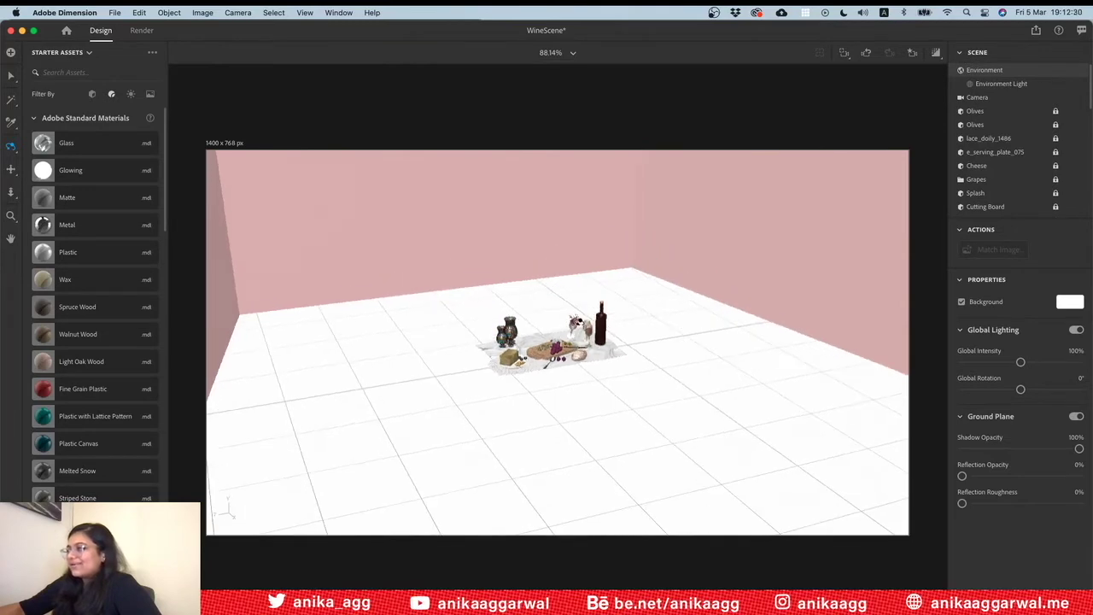
{"action": "scroll", "coordinate": [572, 371], "scroll_direction": "up", "scroll_amount": 2}
{"action": "scroll", "coordinate": [571, 371], "scroll_direction": "up", "scroll_amount": 2}
{"action": "left_click", "coordinate": [912, 53]}
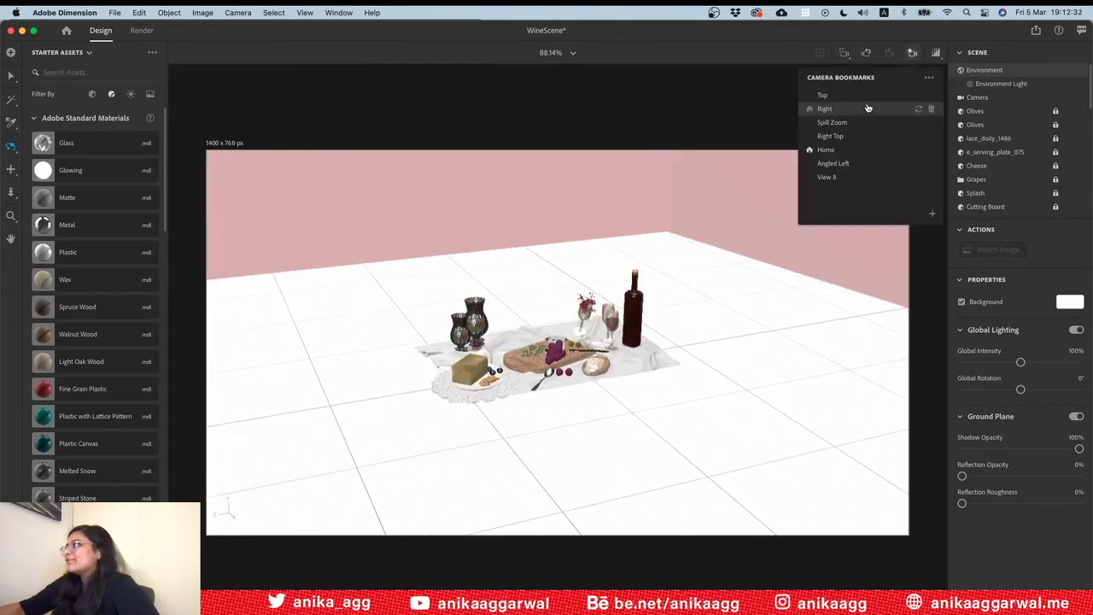
{"action": "left_click", "coordinate": [853, 155]}
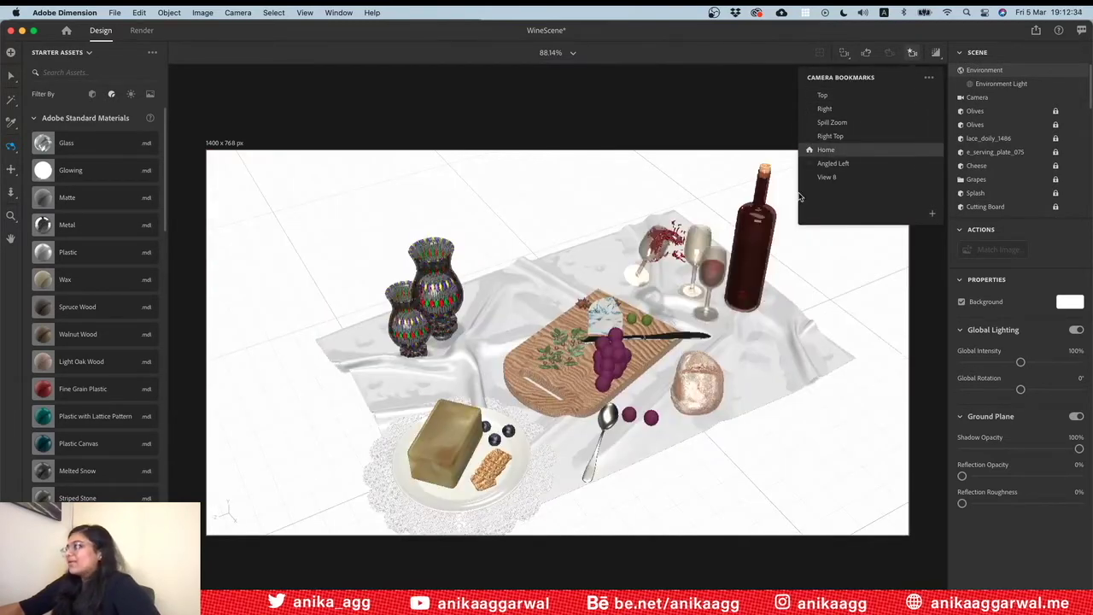
{"action": "left_click", "coordinate": [850, 109]}
Preview Spill Zoom, Right Top and Home, settle on Angled Left, and save the scene
{"action": "left_click", "coordinate": [848, 125]}
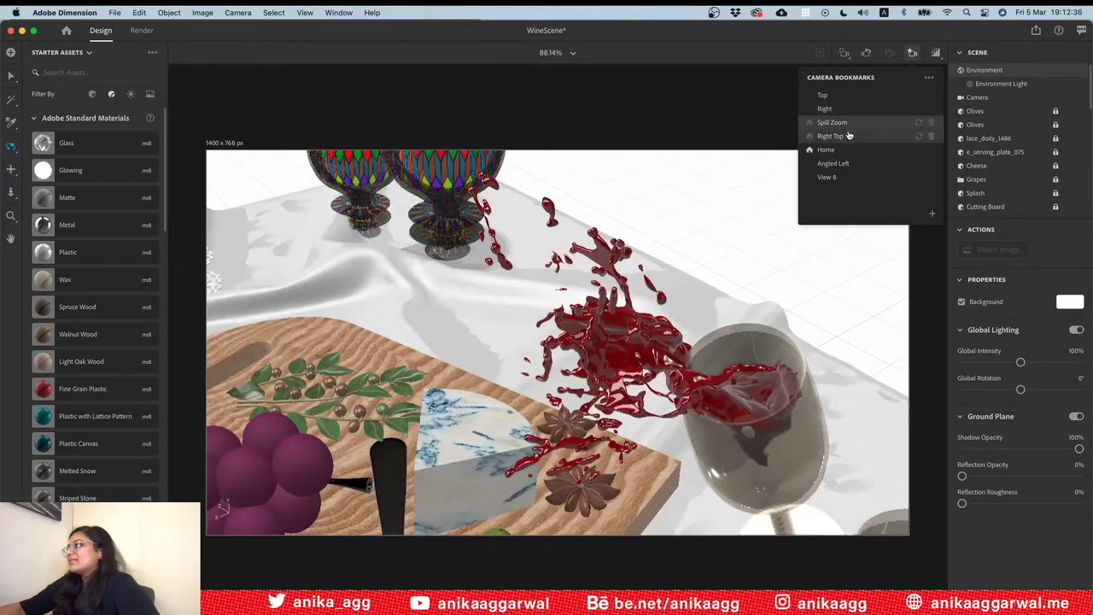
{"action": "left_click", "coordinate": [848, 136]}
{"action": "left_click", "coordinate": [849, 150]}
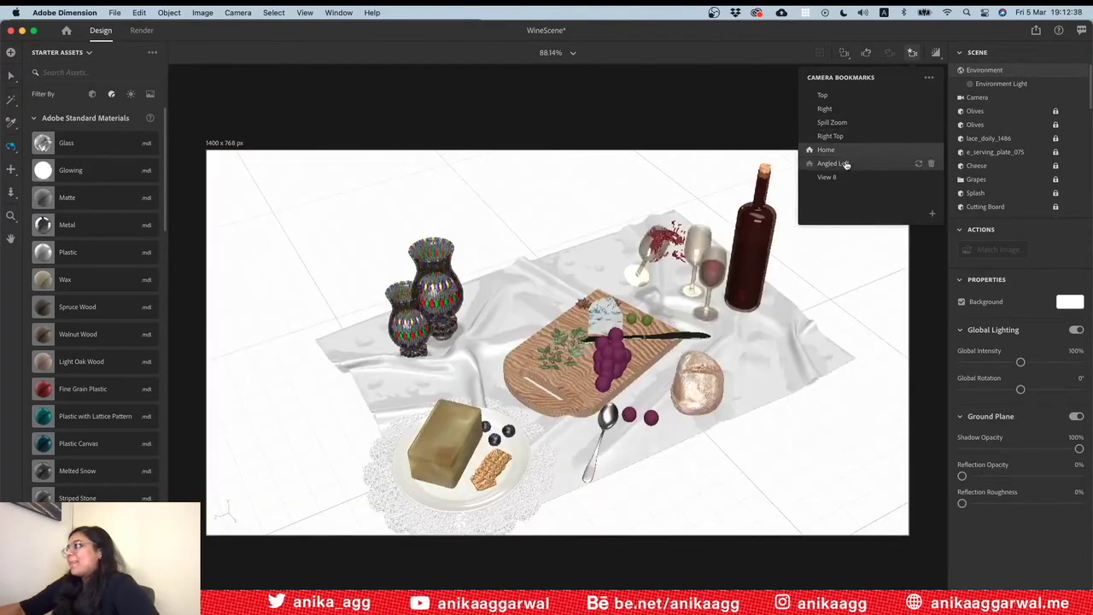
{"action": "left_click", "coordinate": [845, 164]}
{"action": "left_click", "coordinate": [791, 298]}
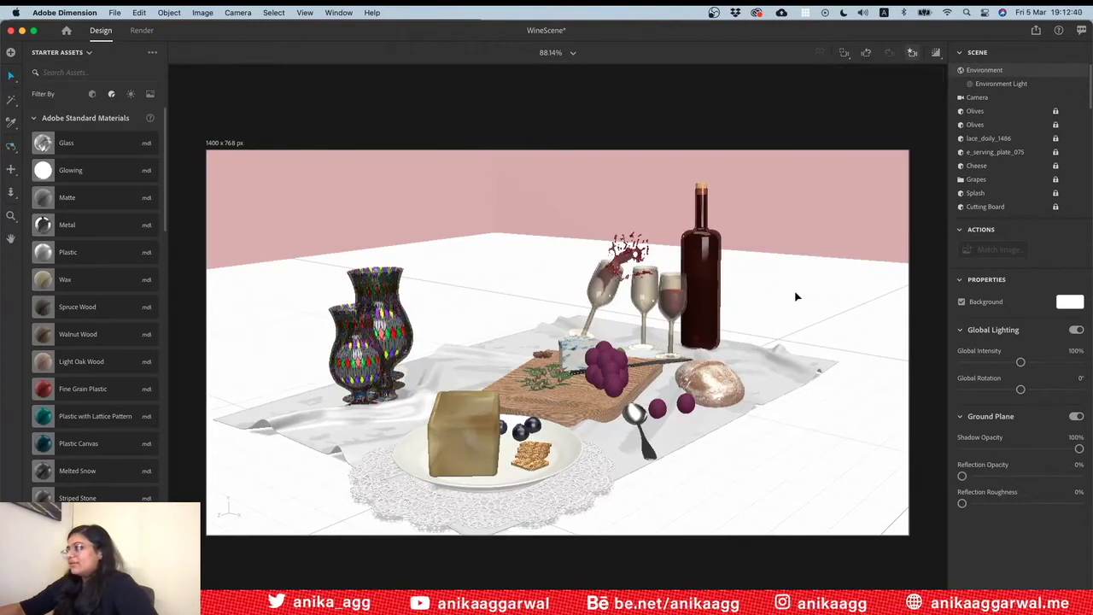
{"action": "key", "text": "super+s"}
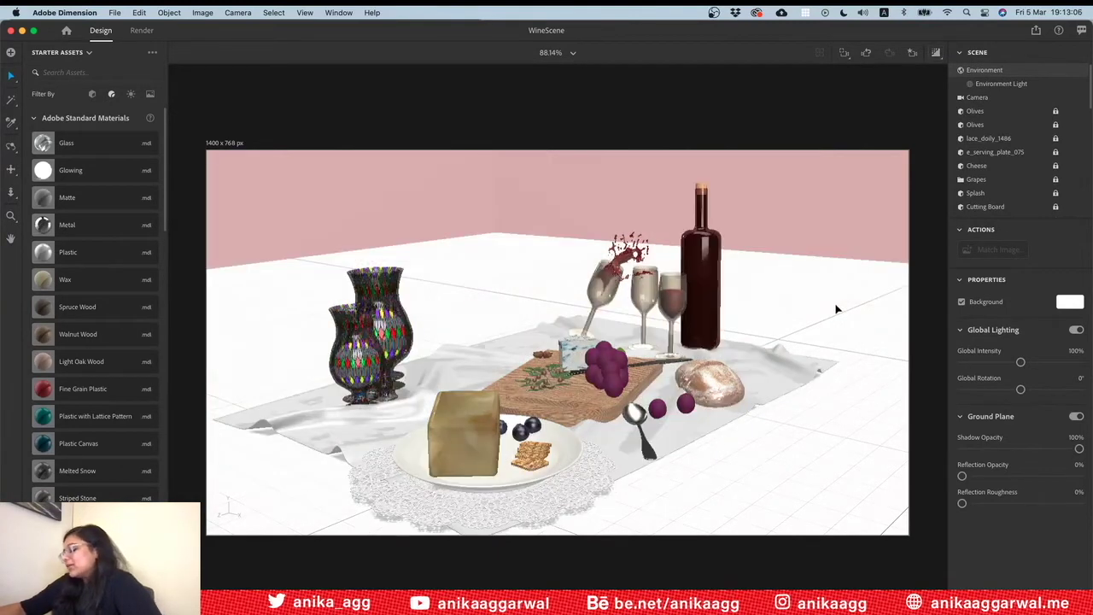
Orbit and zoom around the picnic, then hide the Carpet layer
{"action": "left_click_drag", "start_coordinate": [774, 339], "coordinate": [718, 408]}
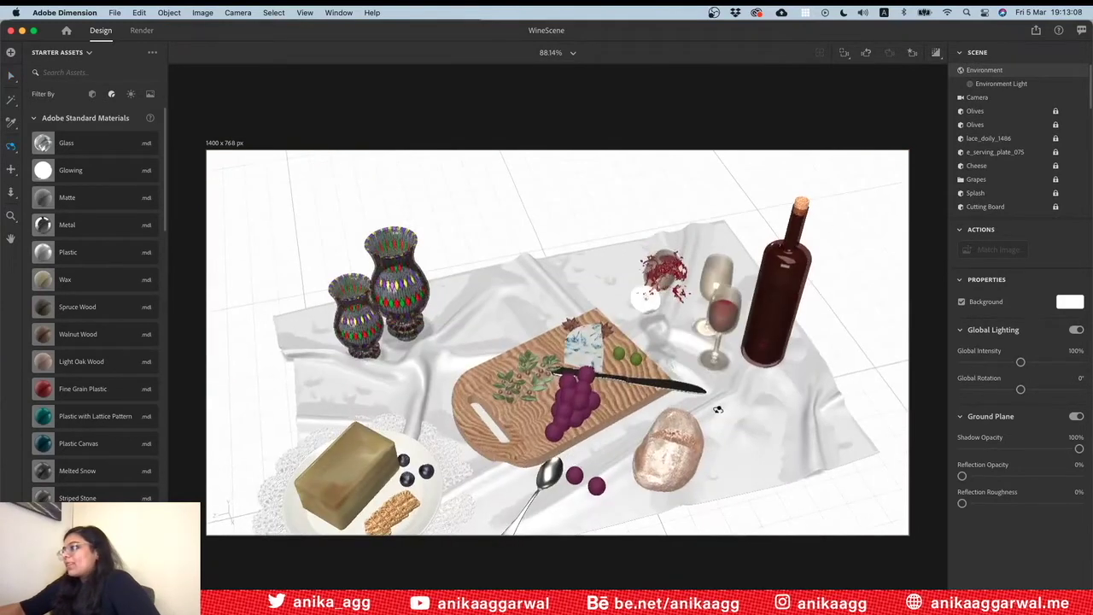
{"action": "left_click_drag", "start_coordinate": [718, 408], "coordinate": [743, 353]}
{"action": "scroll", "coordinate": [744, 358], "scroll_direction": "down", "scroll_amount": 5}
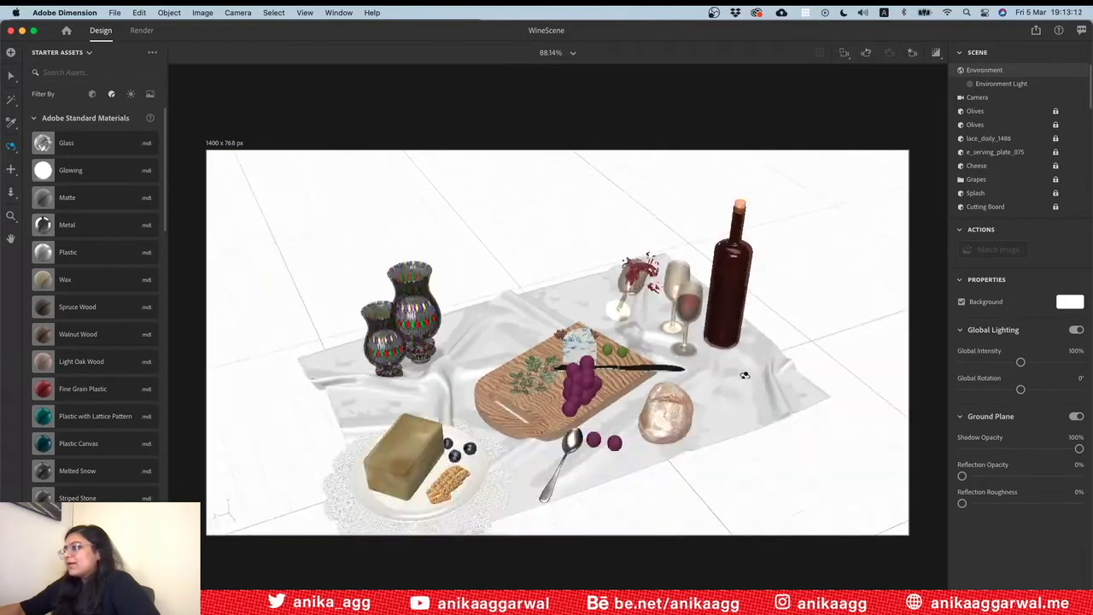
{"action": "scroll", "coordinate": [745, 374], "scroll_direction": "down", "scroll_amount": 2}
{"action": "scroll", "coordinate": [744, 375], "scroll_direction": "down", "scroll_amount": 3}
{"action": "scroll", "coordinate": [1023, 186], "scroll_direction": "down", "scroll_amount": 3}
{"action": "scroll", "coordinate": [1025, 189], "scroll_direction": "down", "scroll_amount": 3}
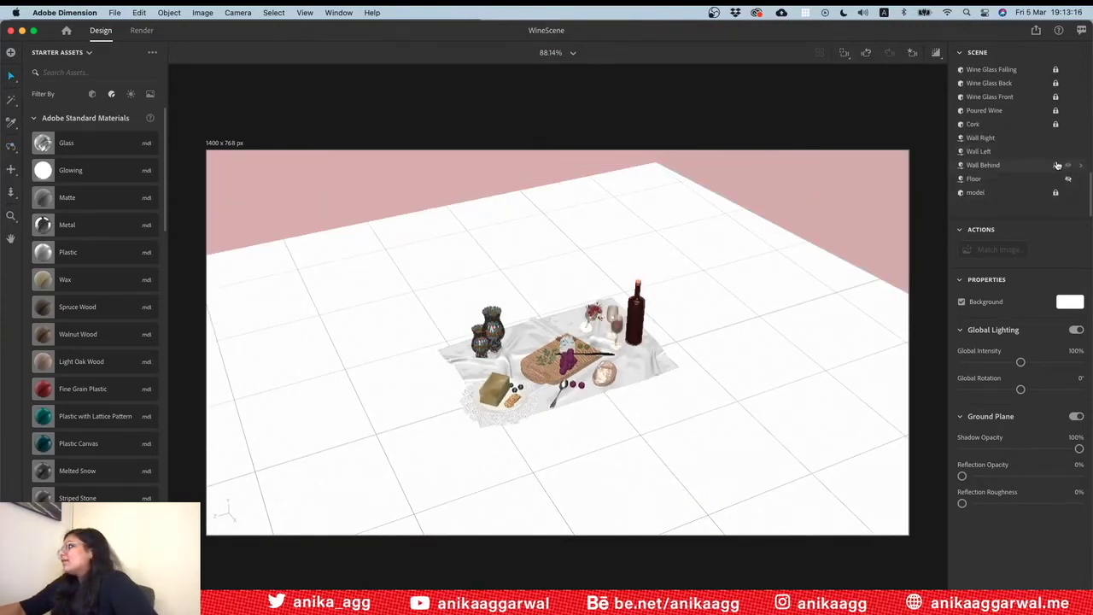
{"action": "scroll", "coordinate": [1059, 145], "scroll_direction": "up", "scroll_amount": 2}
{"action": "scroll", "coordinate": [1062, 156], "scroll_direction": "up", "scroll_amount": 2}
{"action": "scroll", "coordinate": [1062, 156], "scroll_direction": "up", "scroll_amount": 2}
{"action": "scroll", "coordinate": [1062, 151], "scroll_direction": "up", "scroll_amount": 2}
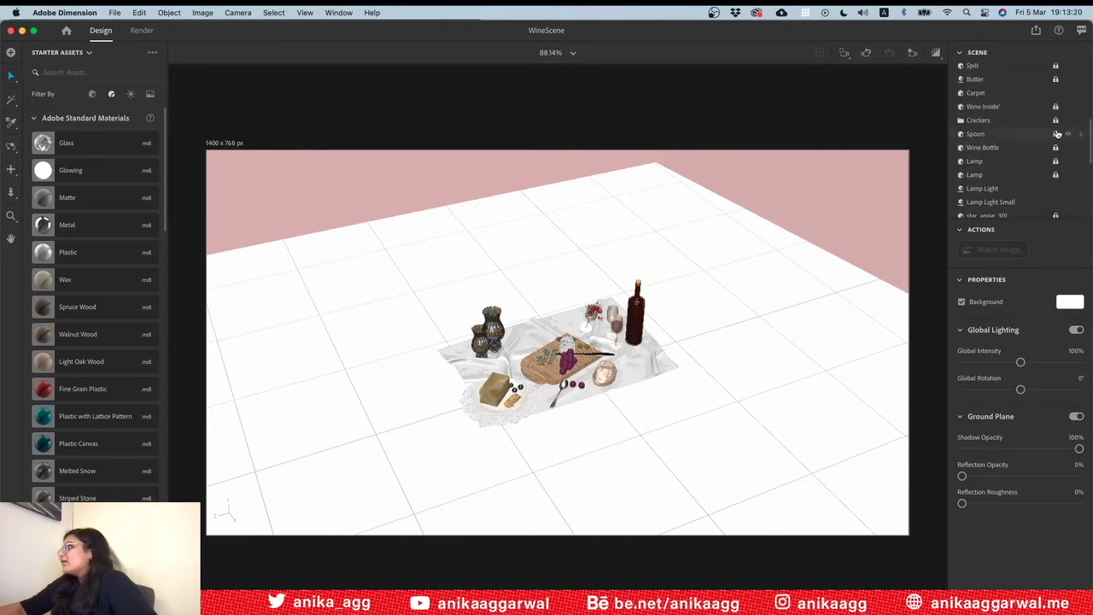
{"action": "left_click", "coordinate": [1066, 93]}
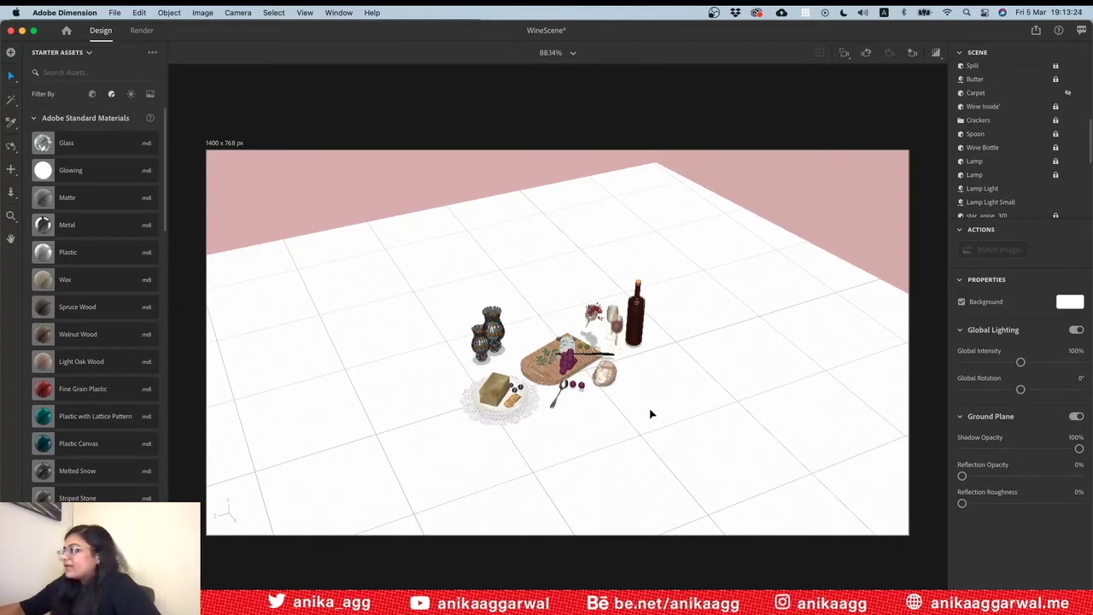
Orbit the camera back to a higher view above the table and save the scene
{"action": "key", "text": "1"}
{"action": "left_click_drag", "start_coordinate": [648, 414], "coordinate": [649, 375]}
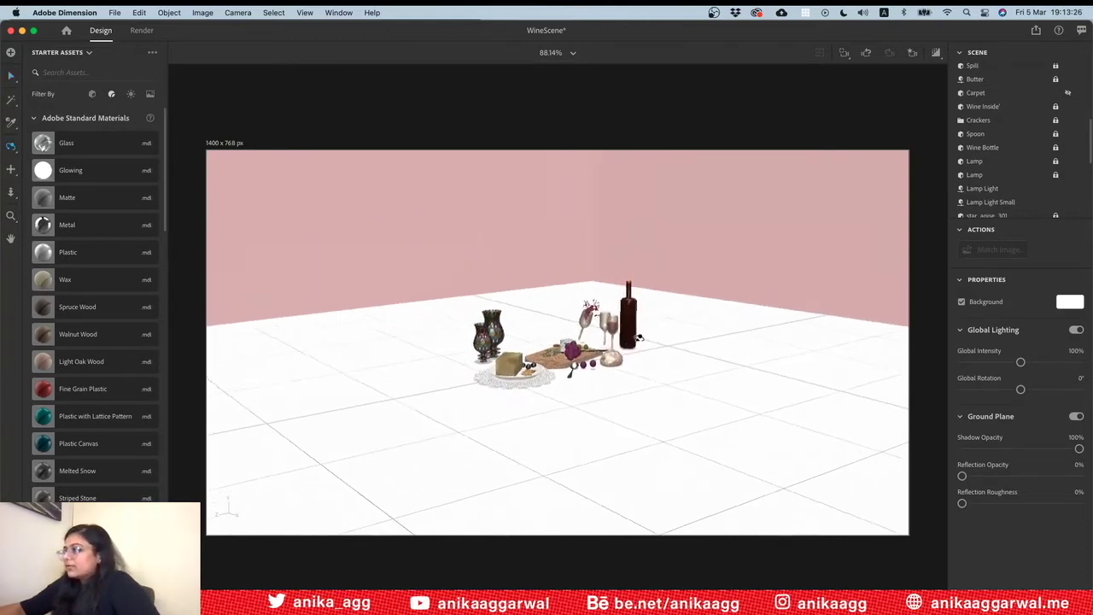
{"action": "key", "text": "2"}
{"action": "scroll", "coordinate": [554, 378], "scroll_direction": "up", "scroll_amount": 5}
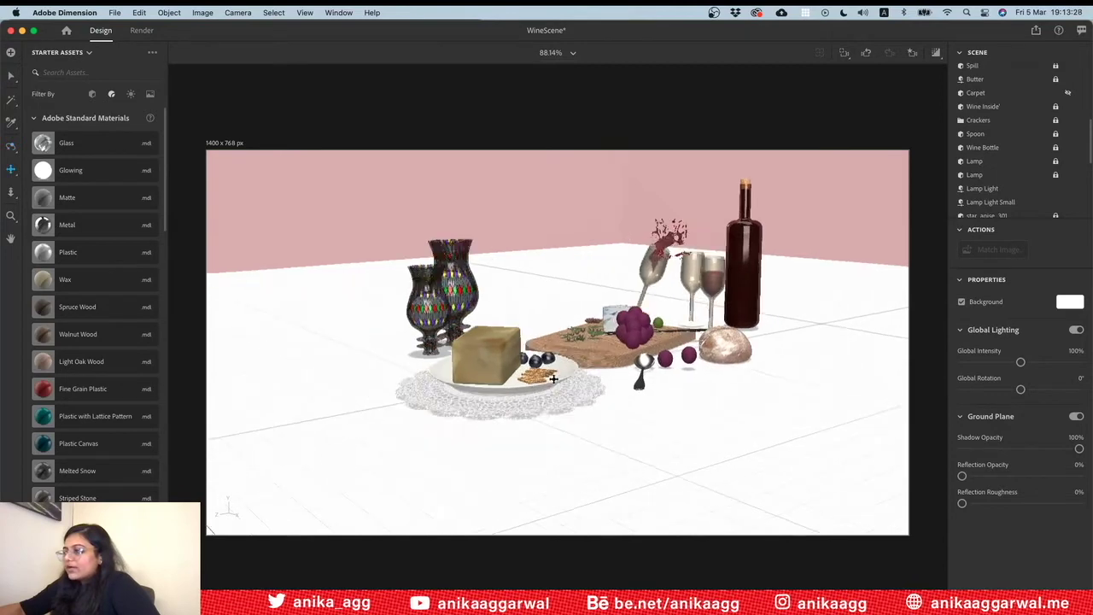
{"action": "key", "text": "1"}
{"action": "mouse_move", "coordinate": [553, 378]}
{"action": "left_mouse_down"}
{"action": "mouse_move", "coordinate": [500, 453]}
{"action": "mouse_move", "coordinate": [515, 409]}
{"action": "mouse_move", "coordinate": [514, 429]}
{"action": "left_mouse_up"}
{"action": "key", "text": "v"}
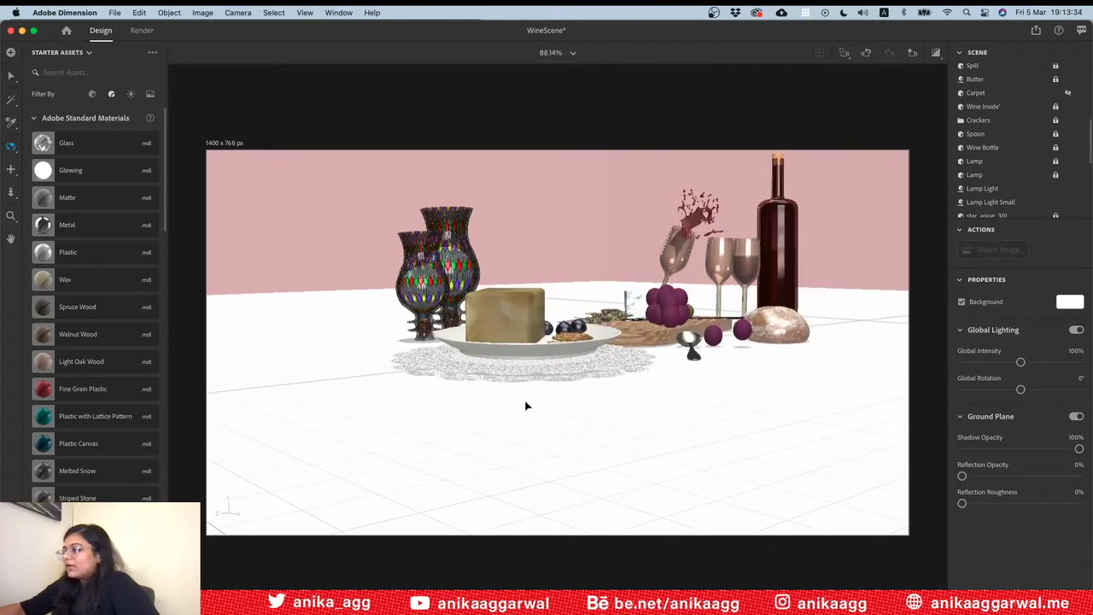
{"action": "left_click_drag", "start_coordinate": [801, 394], "coordinate": [747, 462]}
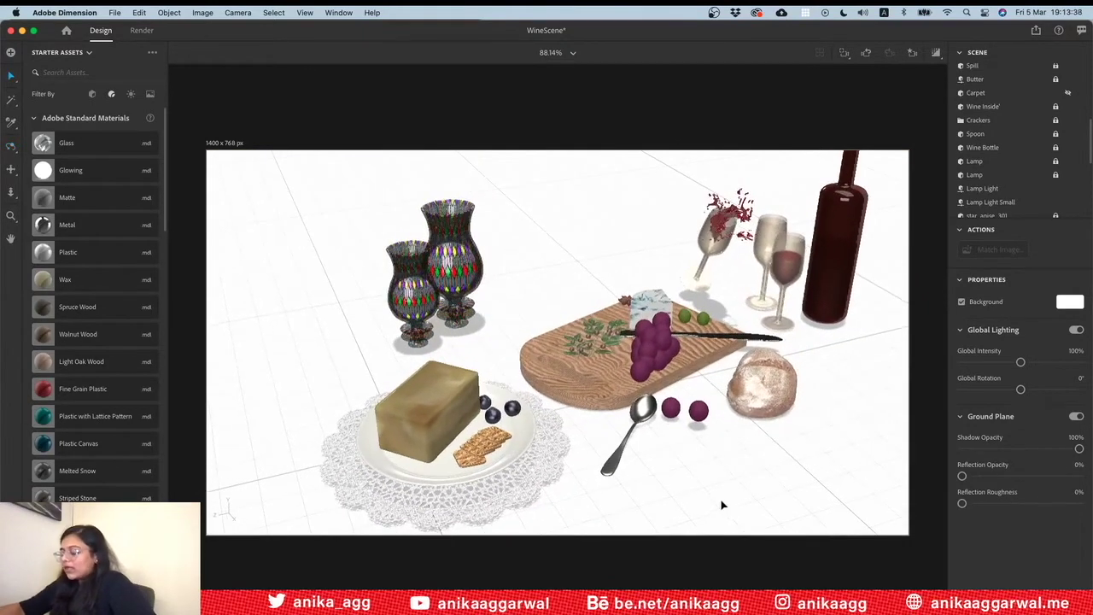
{"action": "key", "text": "super+s"}
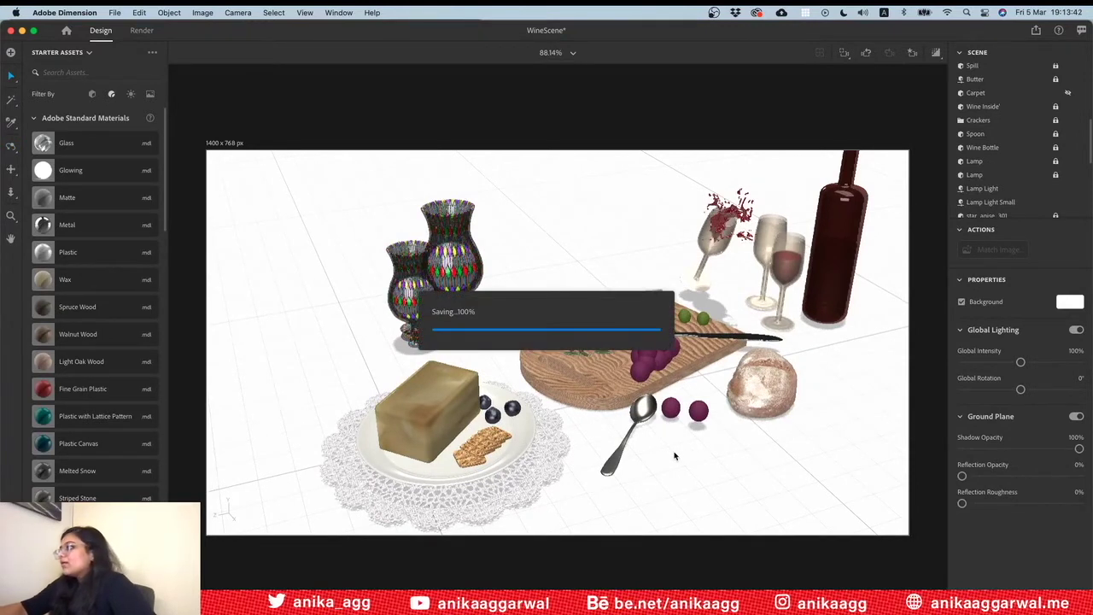
{"action": "scroll", "coordinate": [1013, 198], "scroll_direction": "down", "scroll_amount": 5}
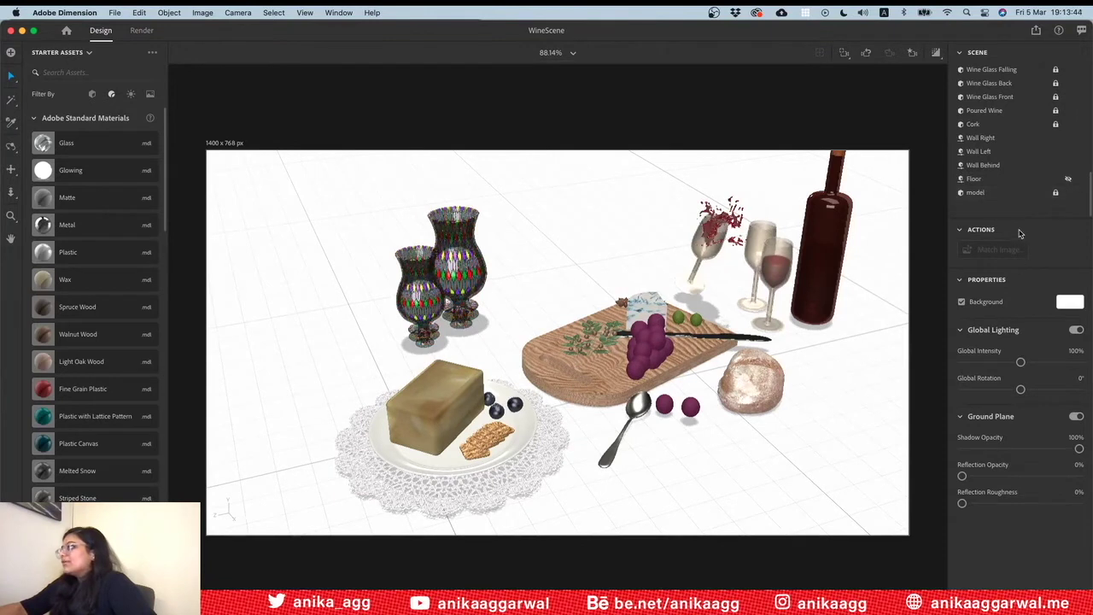
{"action": "left_click", "coordinate": [1067, 195]}
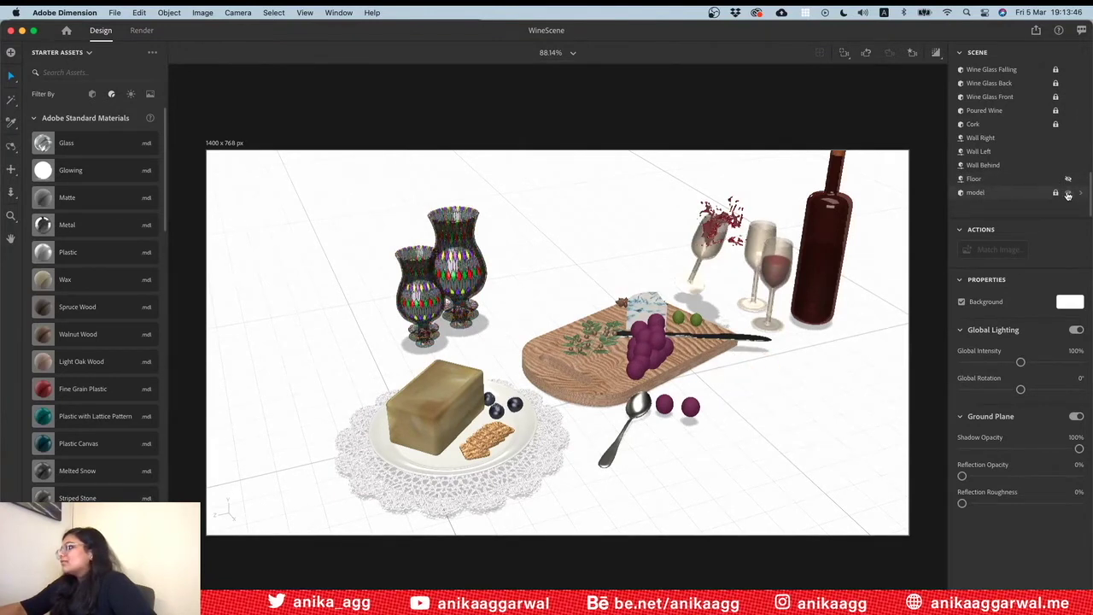
{"action": "left_click", "coordinate": [978, 195]}
{"action": "double_click", "coordinate": [1011, 197]}
{"action": "type", "text": "bread"}
{"action": "key", "text": "Return"}
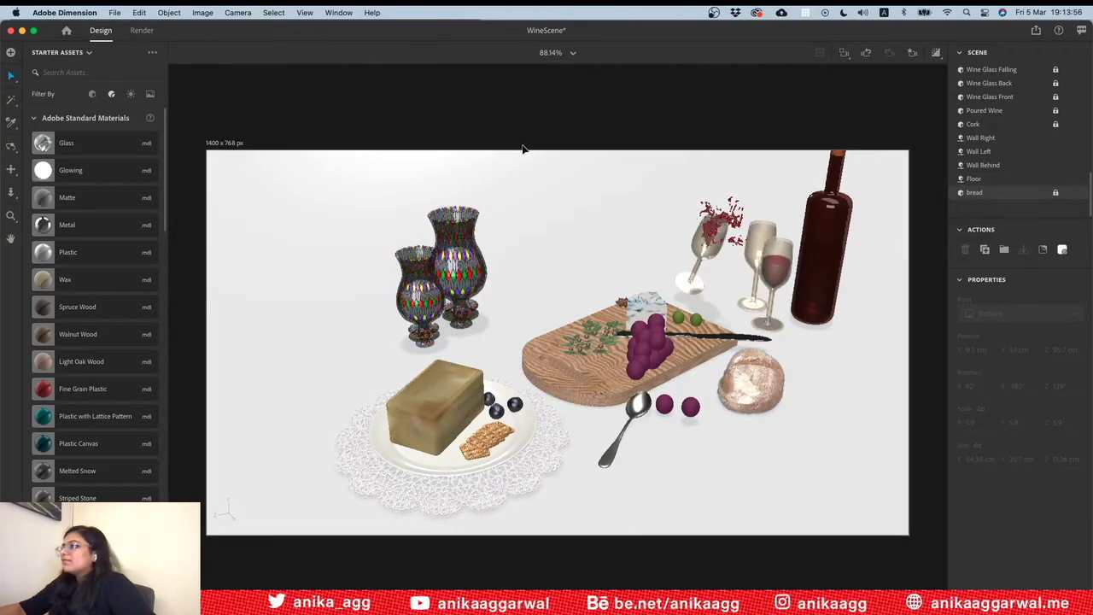
{"action": "scroll", "coordinate": [519, 324], "scroll_direction": "down", "scroll_amount": 2}
{"action": "scroll", "coordinate": [519, 324], "scroll_direction": "down", "scroll_amount": 3}
{"action": "scroll", "coordinate": [521, 326], "scroll_direction": "down", "scroll_amount": 3}
{"action": "scroll", "coordinate": [524, 328], "scroll_direction": "down", "scroll_amount": 2}
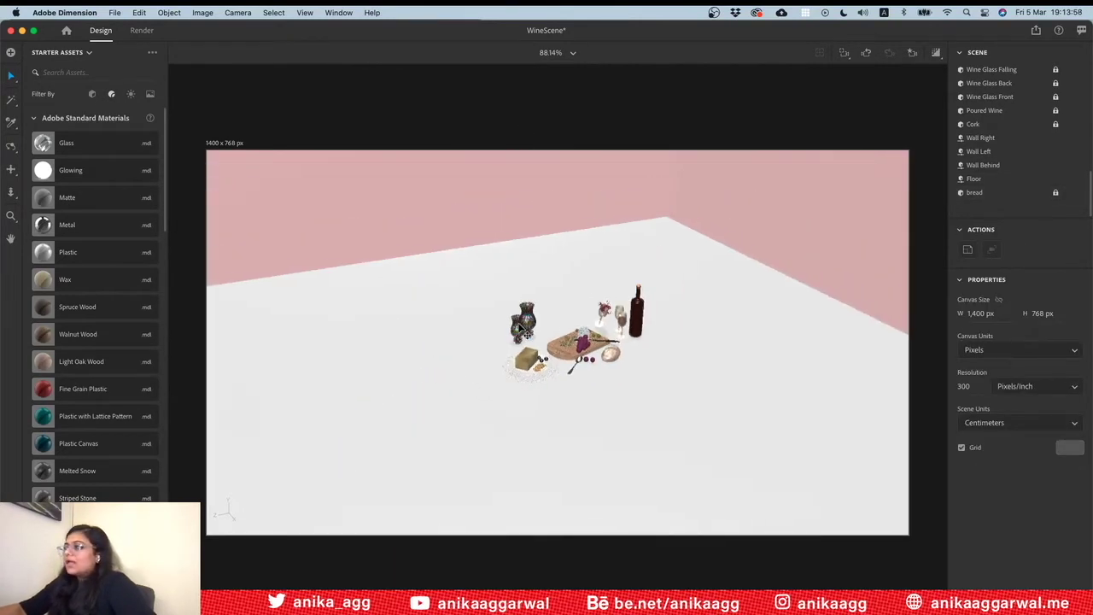
{"action": "scroll", "coordinate": [524, 329], "scroll_direction": "down", "scroll_amount": 3}
{"action": "scroll", "coordinate": [521, 327], "scroll_direction": "down", "scroll_amount": 2}
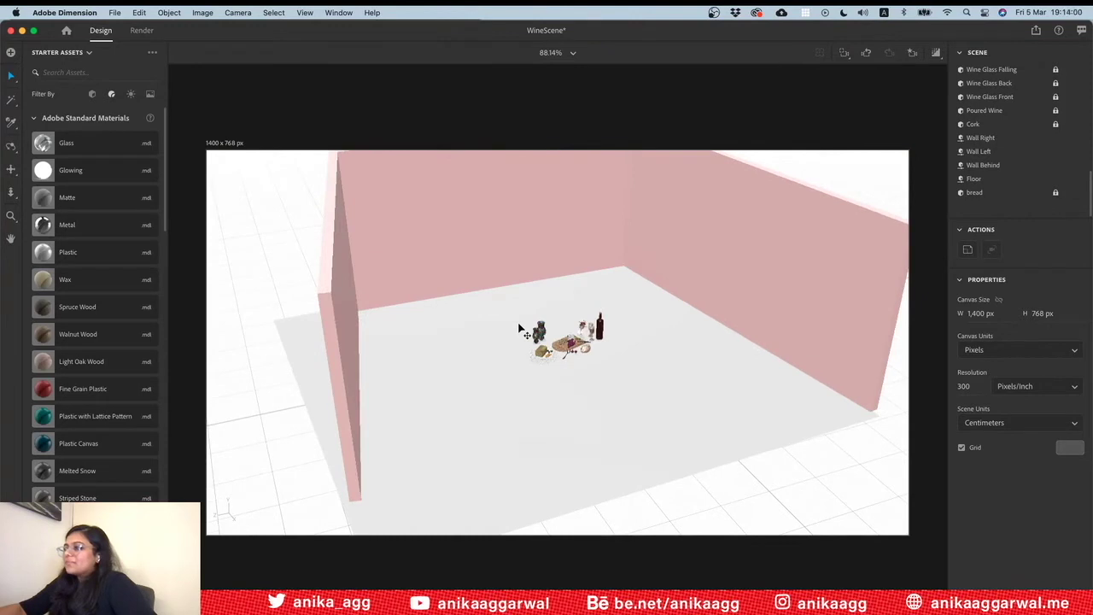
{"action": "scroll", "coordinate": [521, 330], "scroll_direction": "up", "scroll_amount": 3}
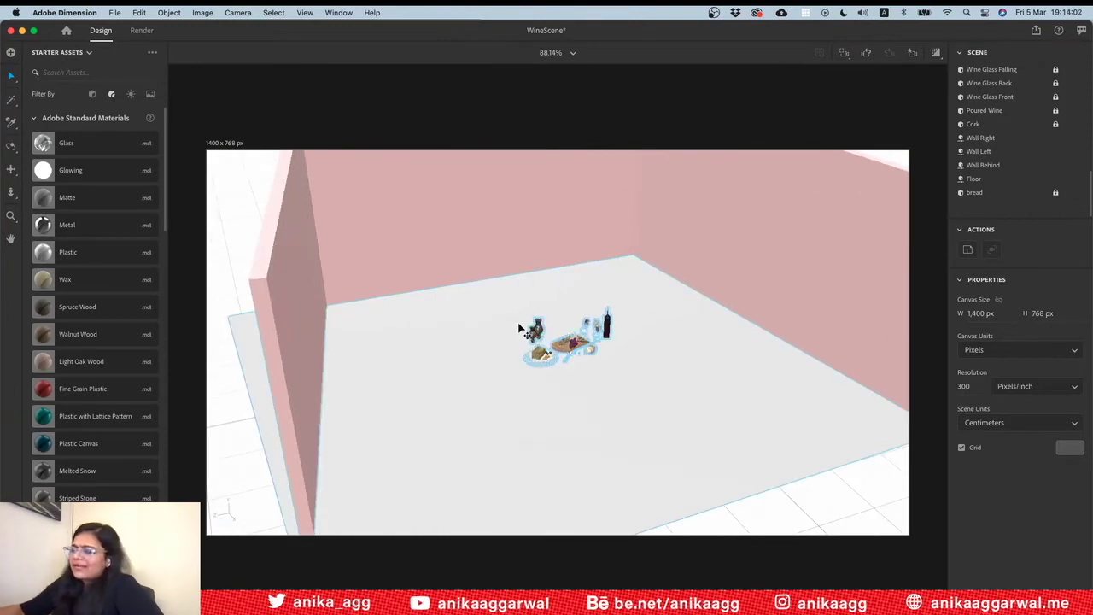
{"action": "scroll", "coordinate": [563, 328], "scroll_direction": "up", "scroll_amount": 3}
{"action": "scroll", "coordinate": [563, 329], "scroll_direction": "down", "scroll_amount": 3}
{"action": "scroll", "coordinate": [384, 323], "scroll_direction": "up", "scroll_amount": 1}
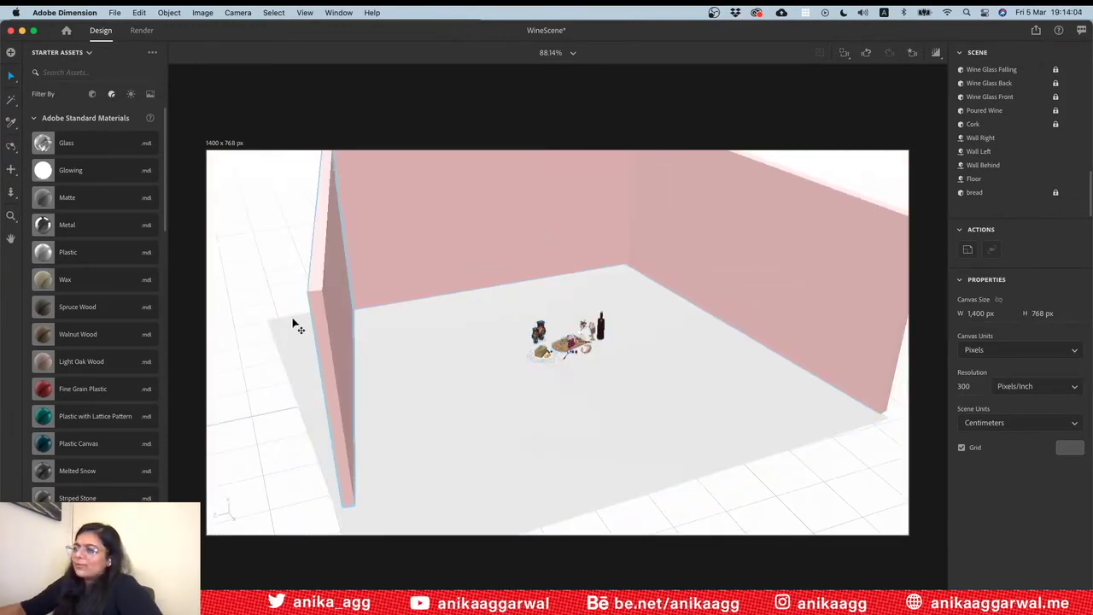
{"action": "scroll", "coordinate": [777, 341], "scroll_direction": "up", "scroll_amount": 5}
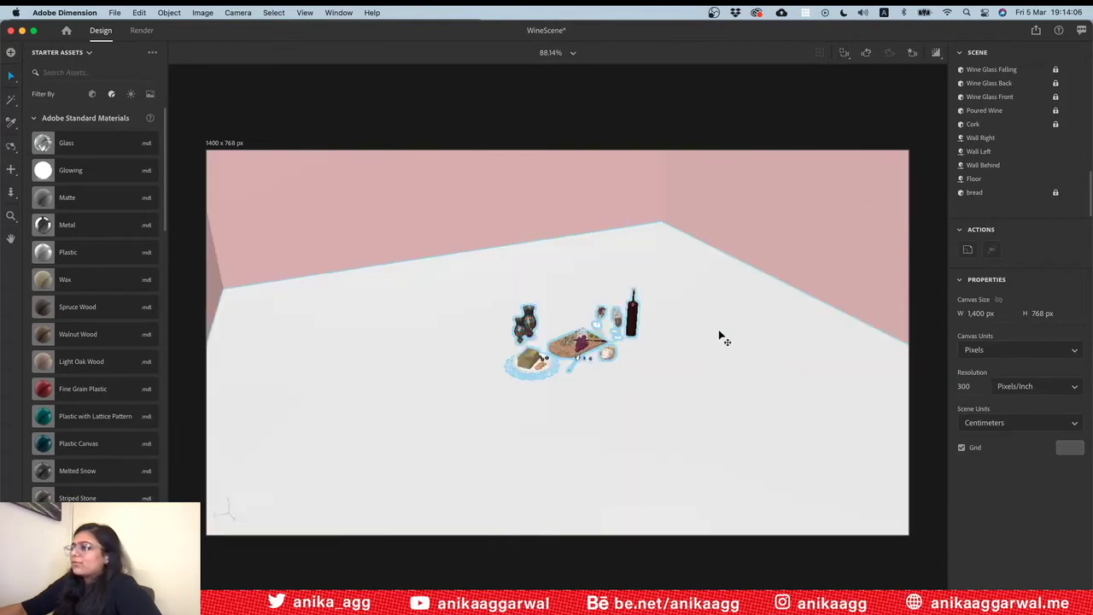
{"action": "scroll", "coordinate": [700, 335], "scroll_direction": "up", "scroll_amount": 3}
{"action": "left_click", "coordinate": [750, 388]}
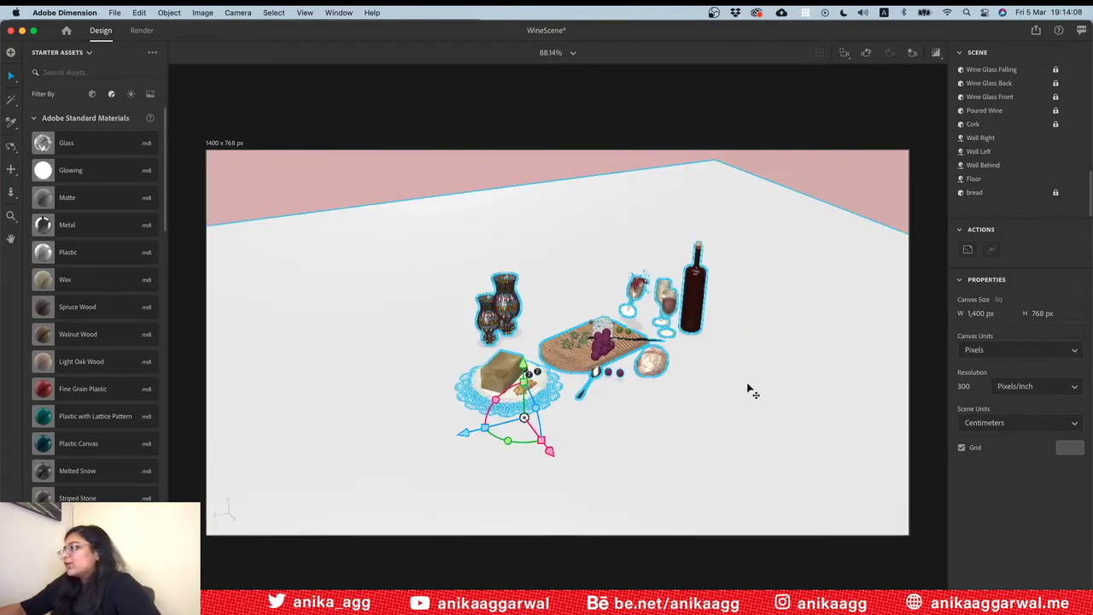
Browse the Marble006, Marble009 and Fabric045 texture folders, previewing the fabric colour map
{"action": "key", "text": "super+Tab"}
{"action": "double_click", "coordinate": [151, 135]}
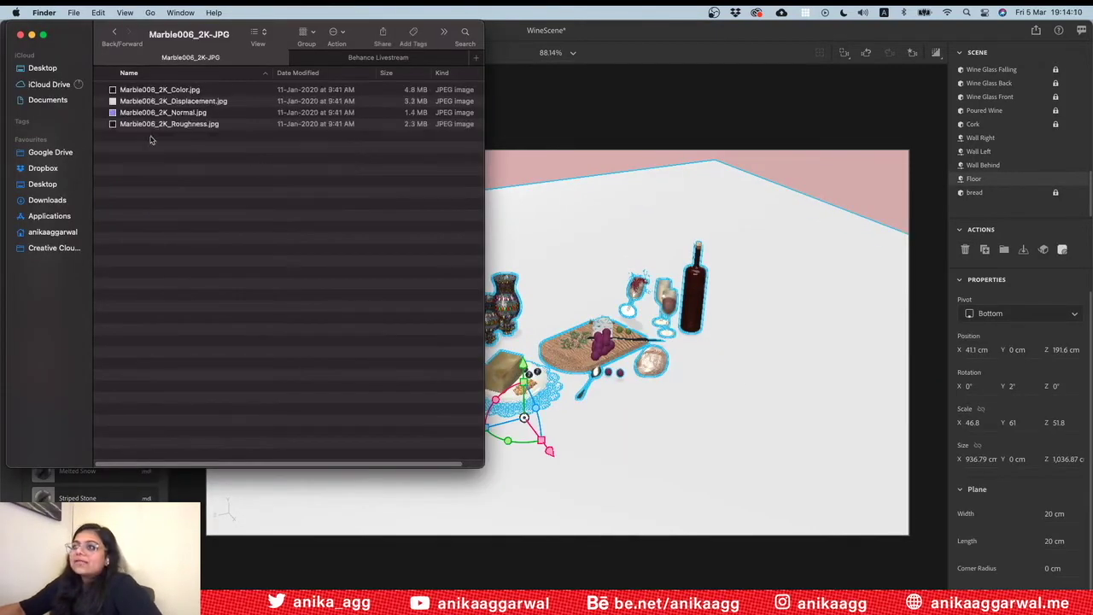
{"action": "left_click", "coordinate": [115, 34]}
{"action": "double_click", "coordinate": [146, 147]}
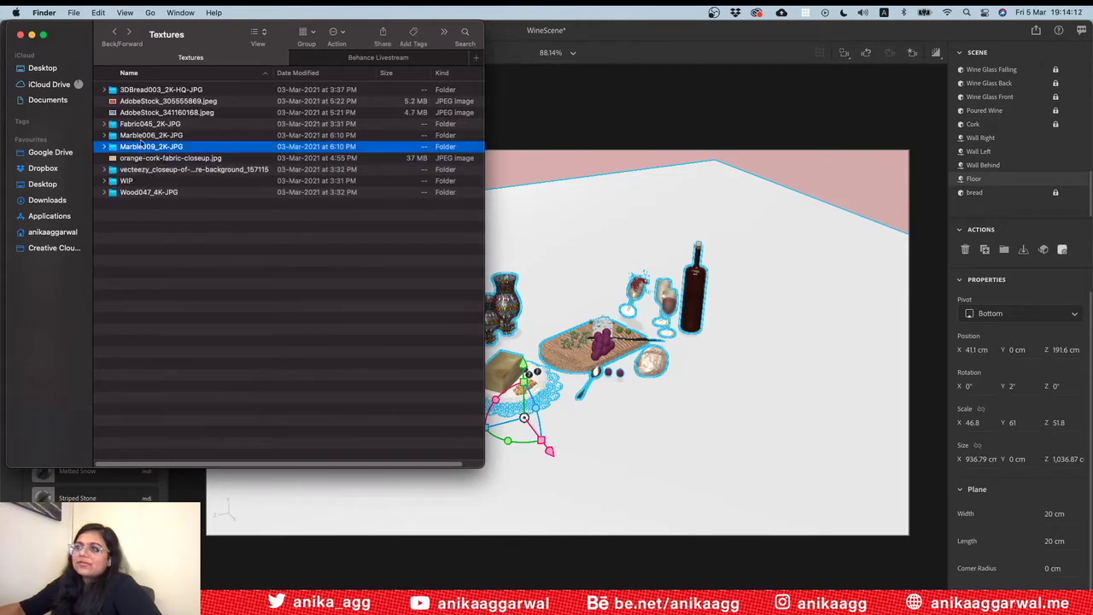
{"action": "left_click", "coordinate": [117, 32]}
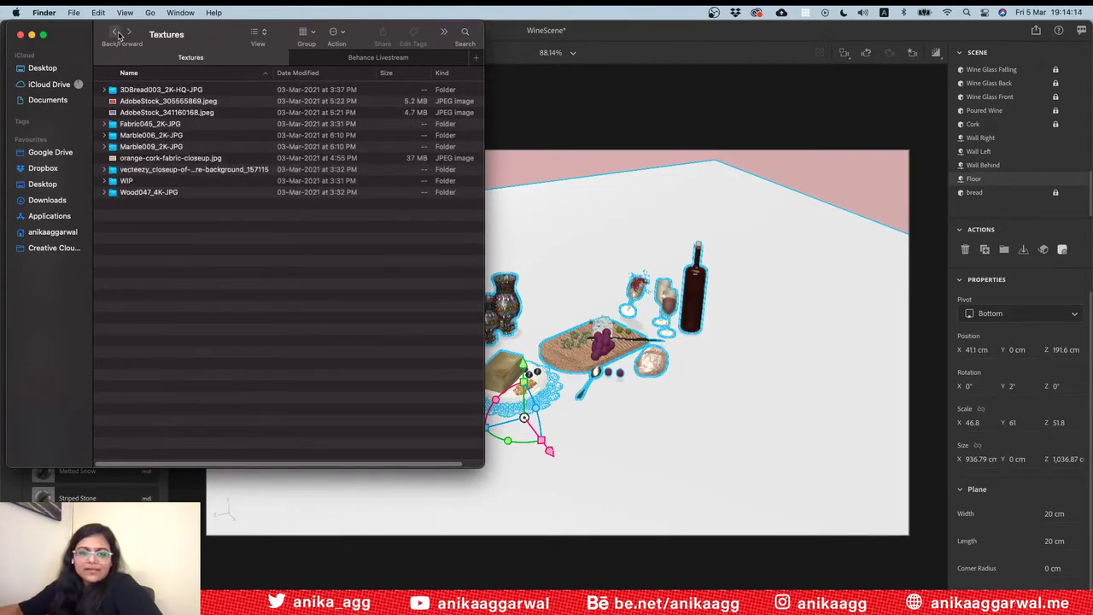
{"action": "double_click", "coordinate": [154, 123]}
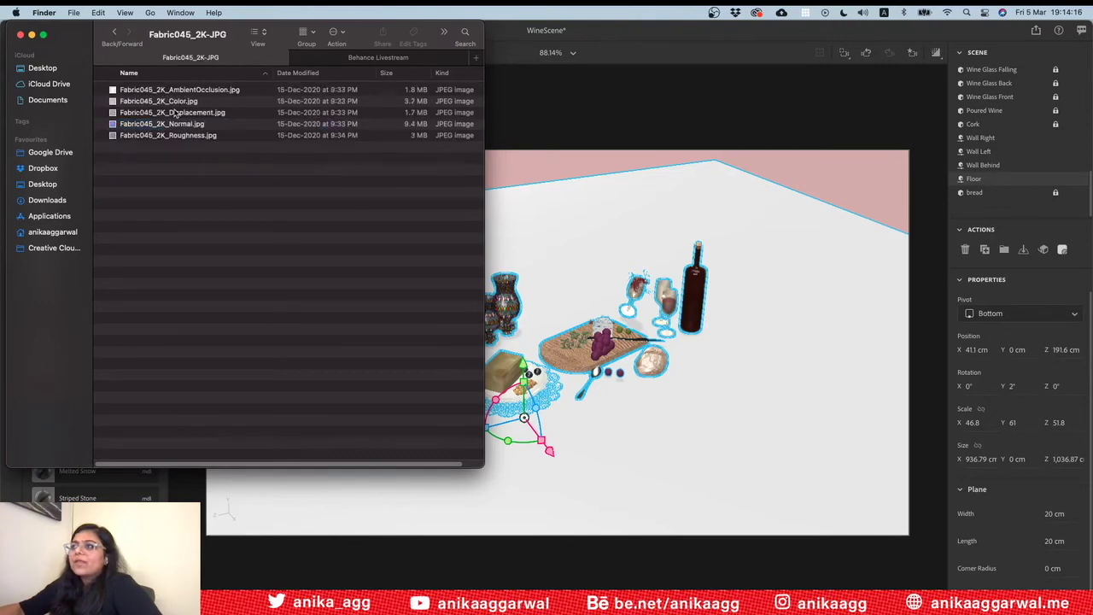
{"action": "left_click", "coordinate": [182, 101]}
{"action": "key", "text": "space"}
{"action": "key", "text": "space"}
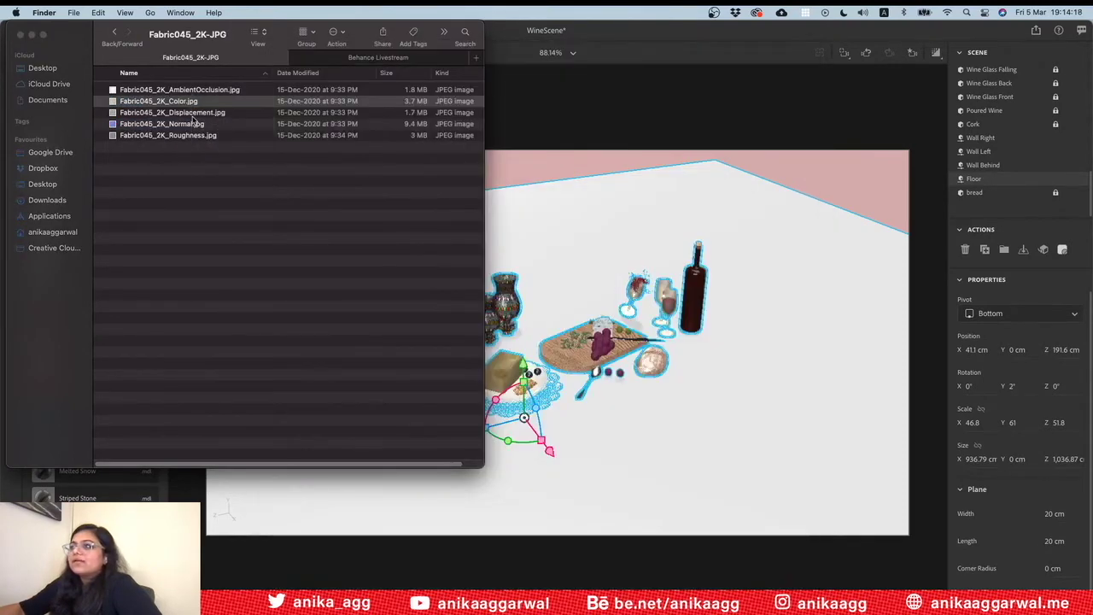
{"action": "left_click", "coordinate": [193, 124]}
{"action": "left_click", "coordinate": [114, 31]}
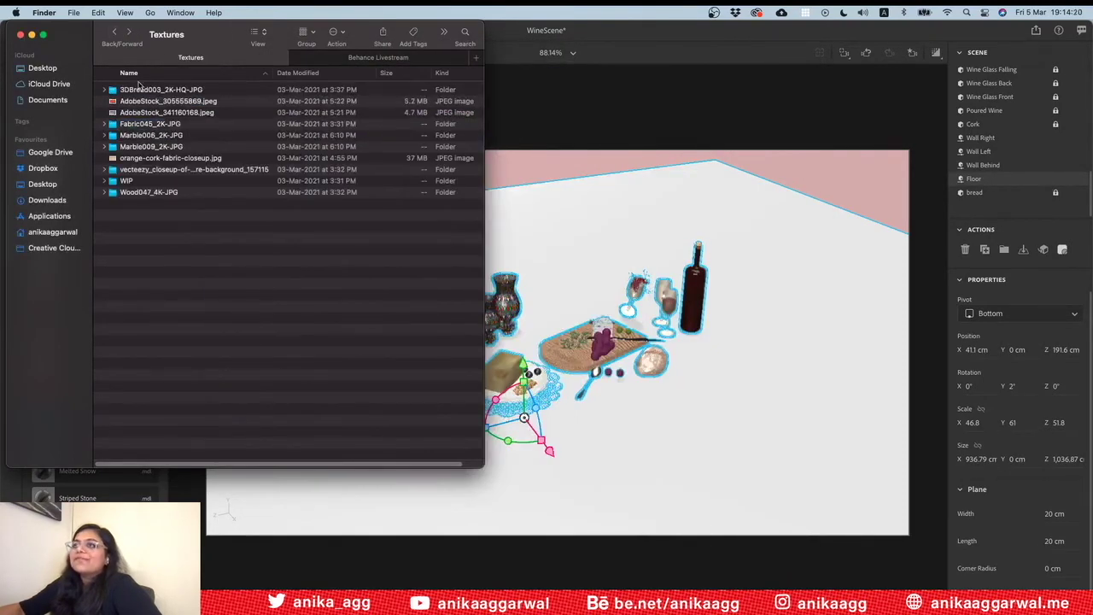
Preview the Marble006 displacement map and the Marble009 colour map
{"action": "double_click", "coordinate": [157, 135]}
{"action": "left_click", "coordinate": [167, 114]}
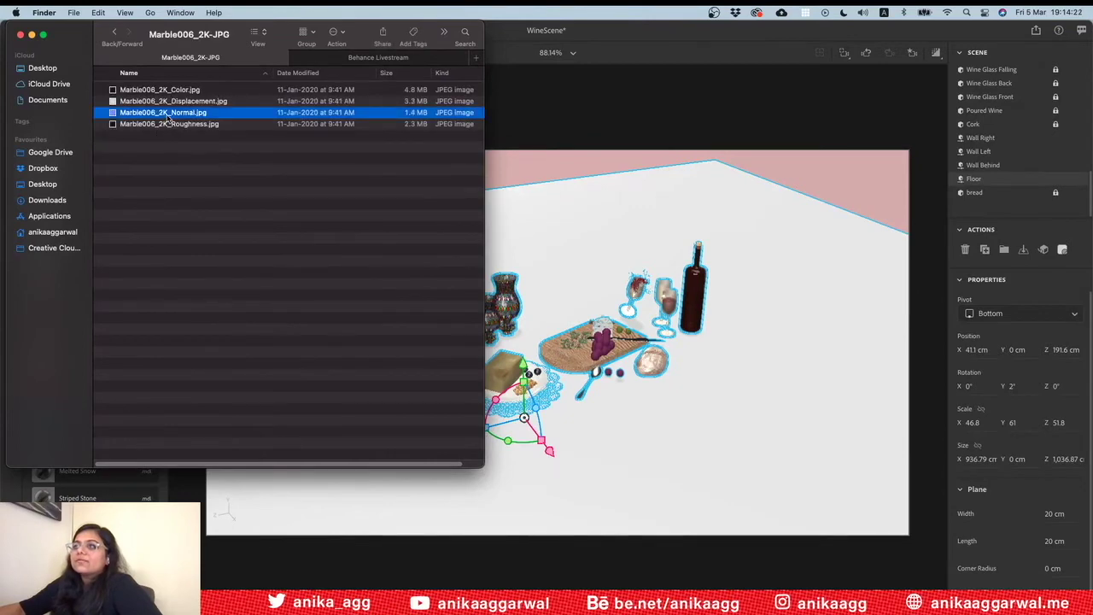
{"action": "left_click", "coordinate": [174, 101]}
{"action": "key", "text": "space"}
{"action": "key", "text": "space"}
{"action": "left_click", "coordinate": [178, 90]}
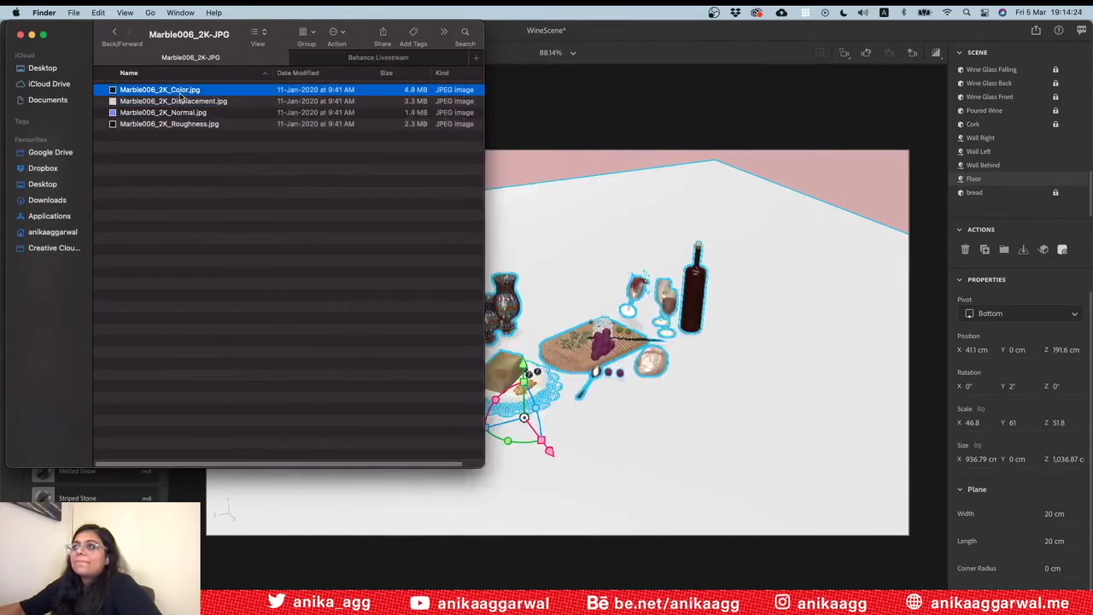
{"action": "key", "text": "space"}
{"action": "key", "text": "space"}
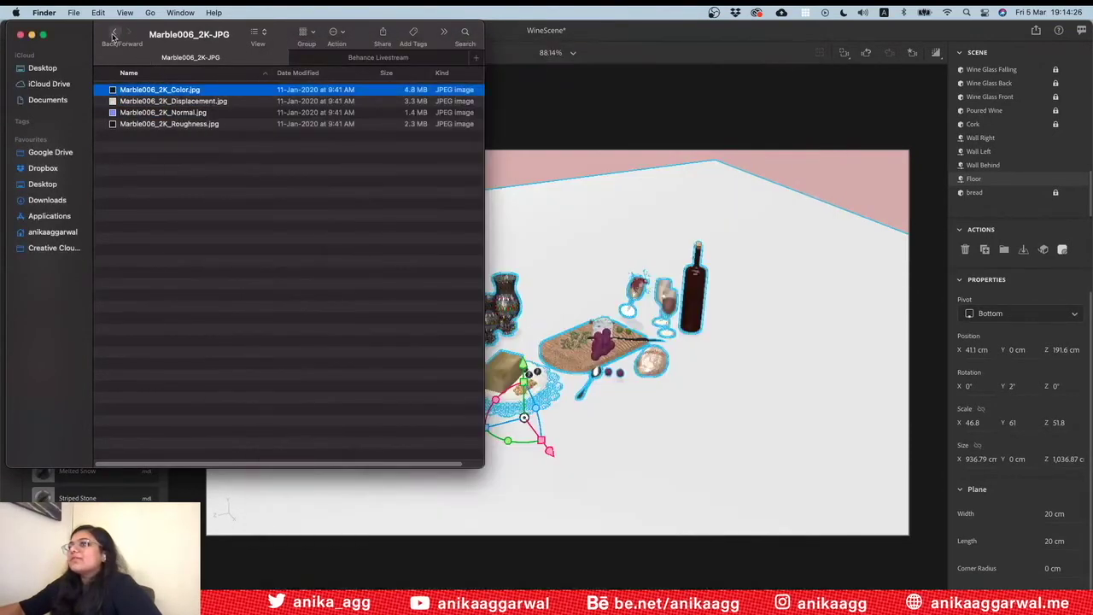
{"action": "left_click", "coordinate": [114, 32]}
{"action": "double_click", "coordinate": [157, 147]}
{"action": "left_click", "coordinate": [157, 90]}
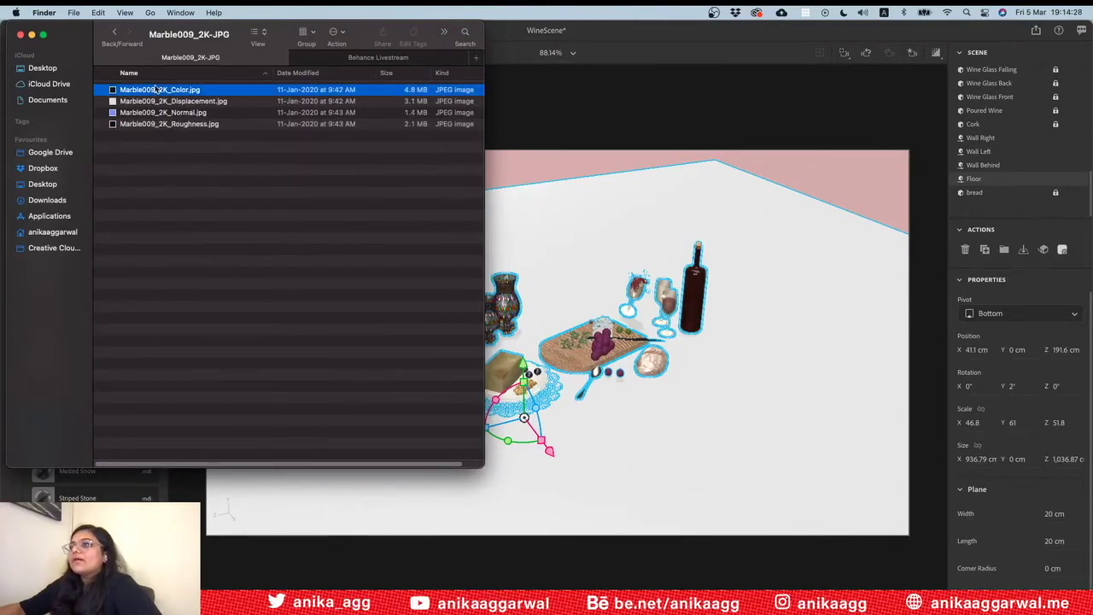
{"action": "key", "text": "space"}
{"action": "key", "text": "space"}
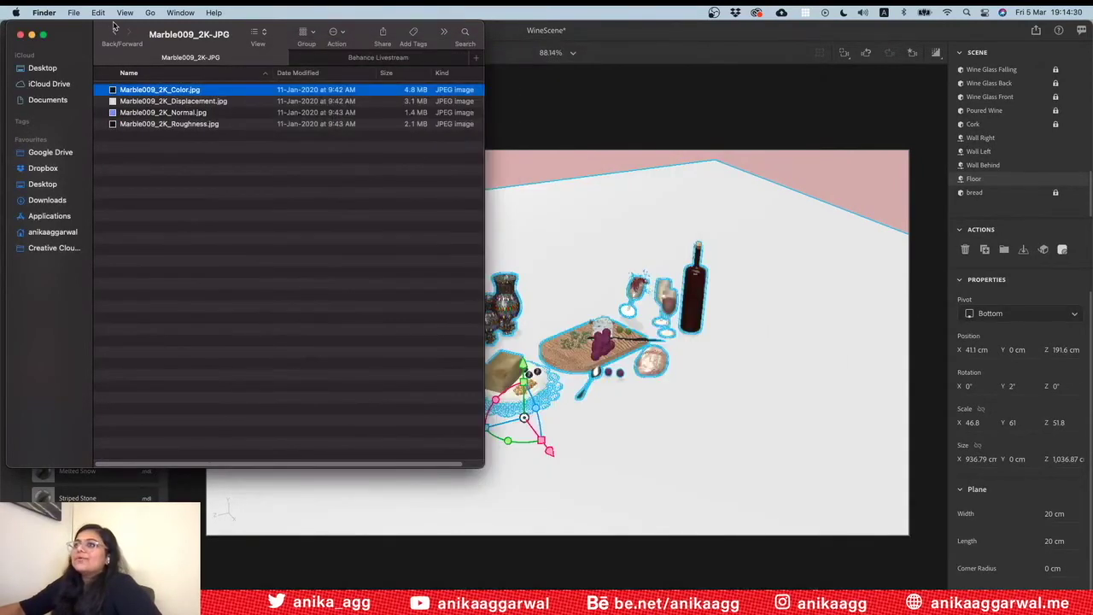
Preview Marble006_2K_Color.jpg and drop it onto the floor
{"action": "left_click", "coordinate": [114, 32]}
{"action": "double_click", "coordinate": [144, 135]}
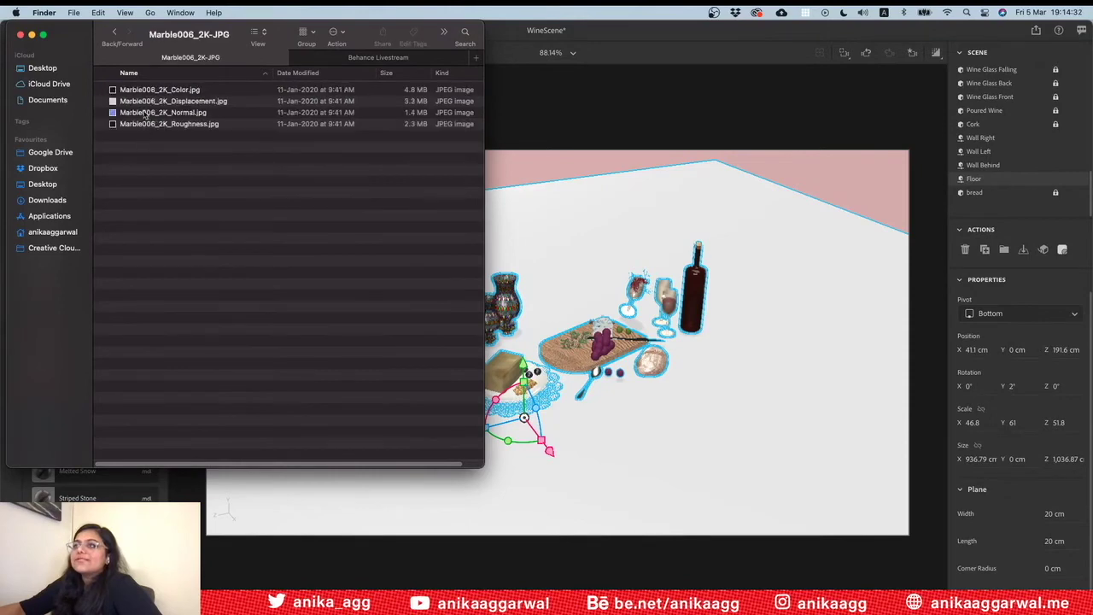
{"action": "left_click", "coordinate": [149, 92]}
{"action": "key", "text": "space"}
{"action": "key", "text": "space"}
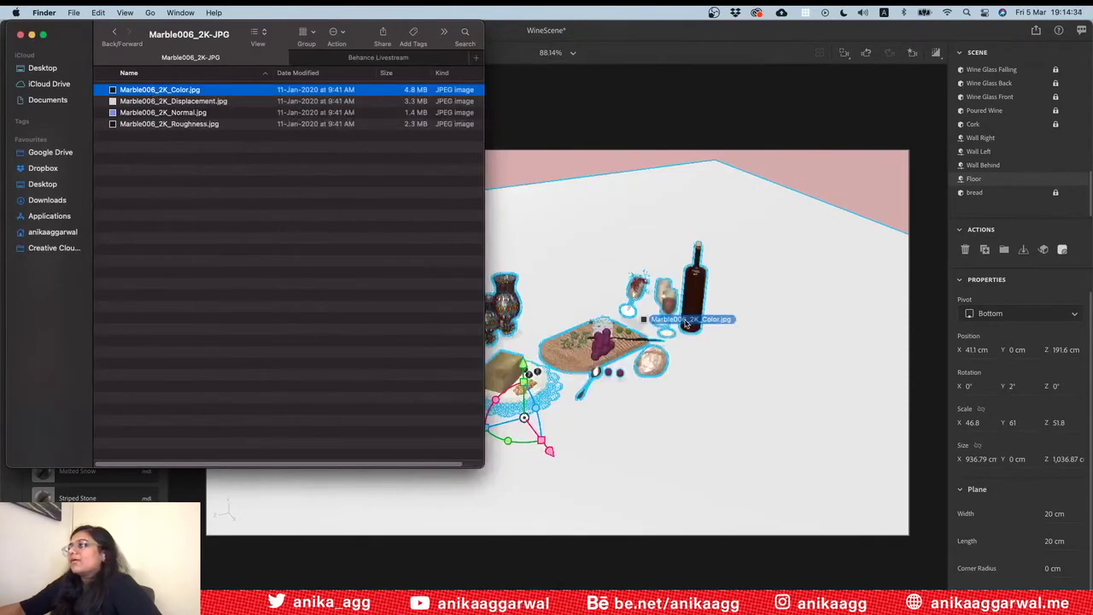
{"action": "left_click", "coordinate": [751, 443]}
{"action": "double_click", "coordinate": [748, 434]}
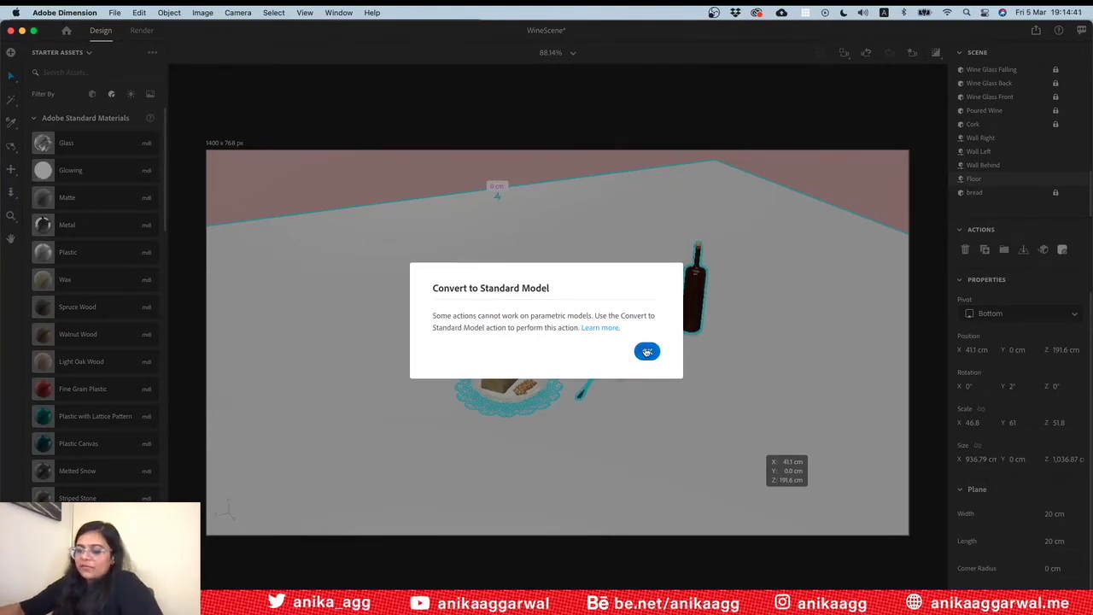
Dismiss the notice, convert the floor to a standard model, and drag Marble006_2K_Color.jpg onto it
{"action": "left_click", "coordinate": [646, 350]}
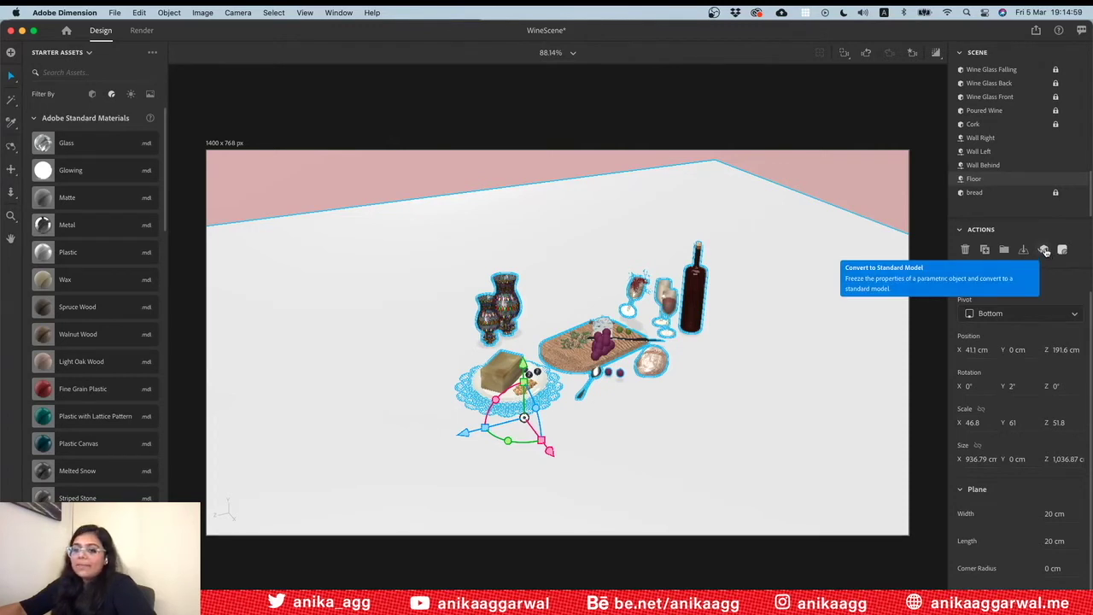
{"action": "left_click", "coordinate": [1044, 250]}
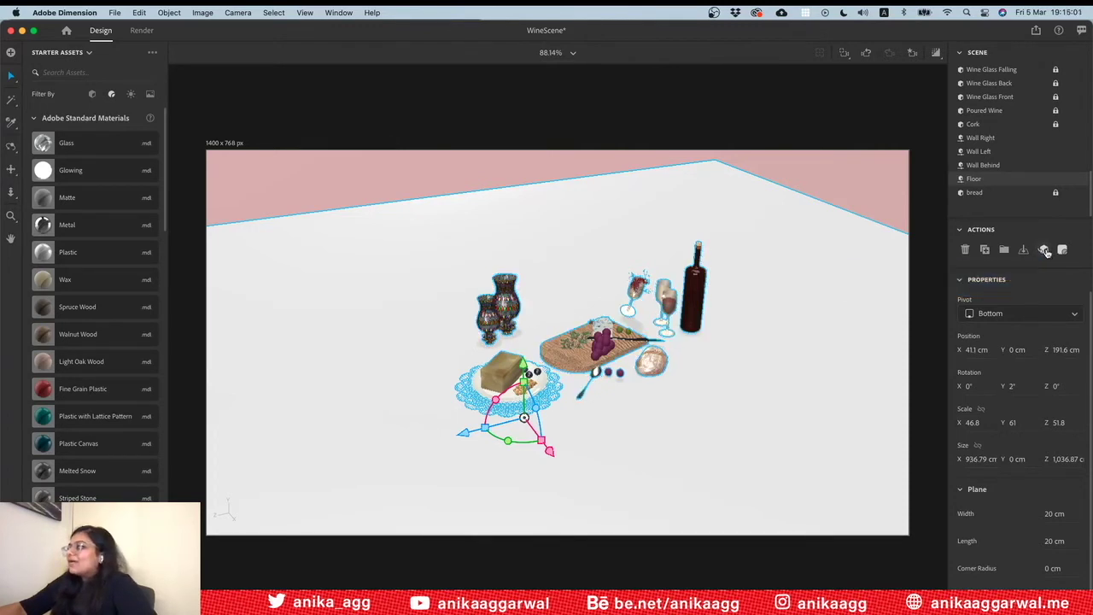
{"action": "key", "text": "super+Tab"}
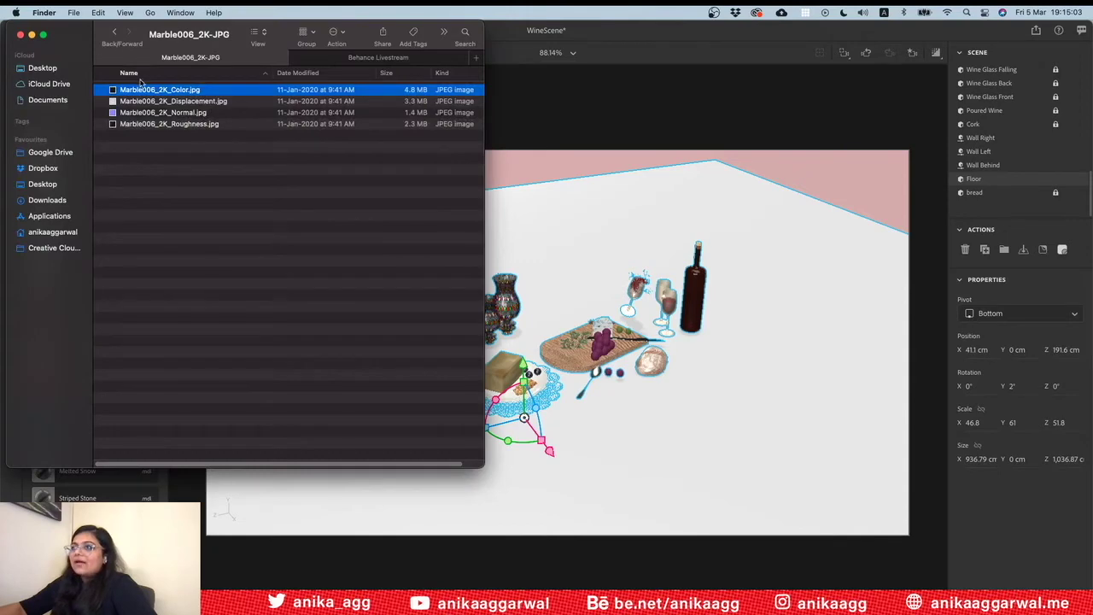
{"action": "left_click_drag", "start_coordinate": [157, 97], "coordinate": [657, 461]}
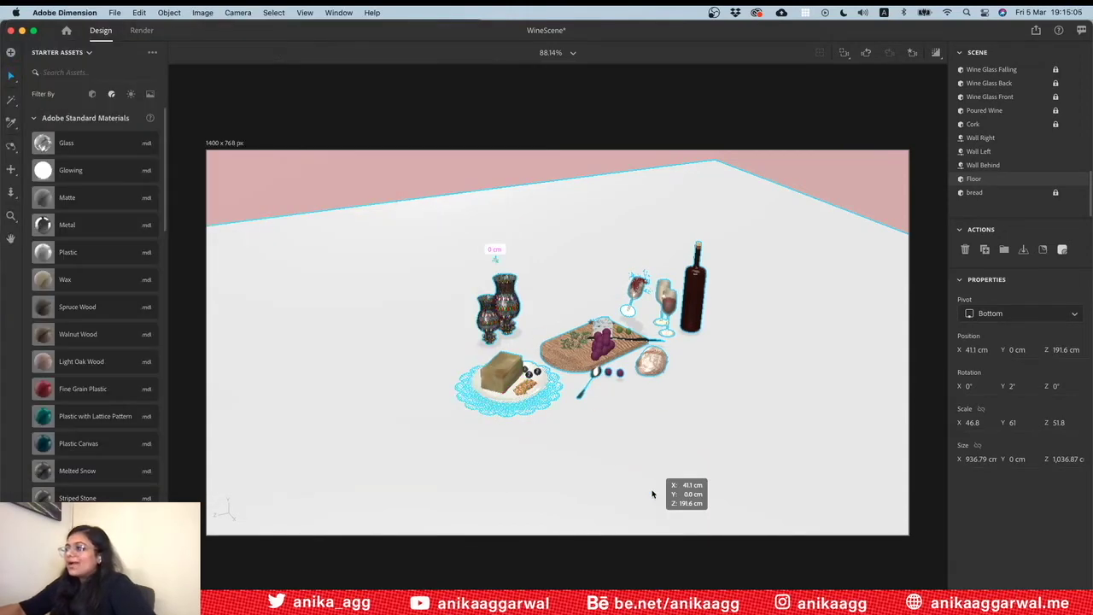
Make the marble fill the floor and set its Repeat X and Y to 0.5
{"action": "left_click", "coordinate": [1073, 335]}
{"action": "left_click", "coordinate": [981, 351]}
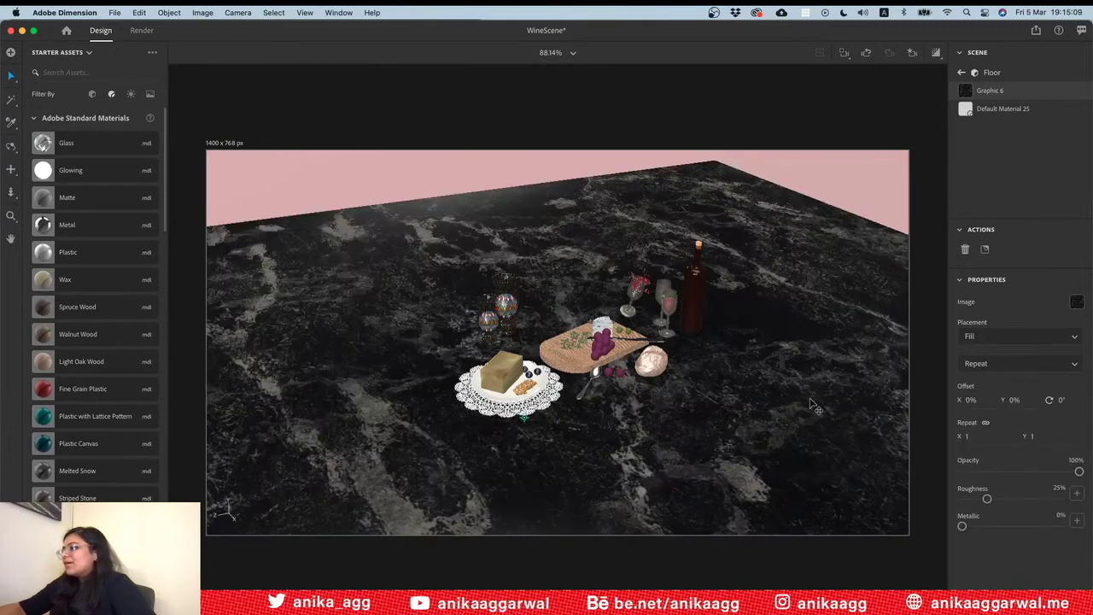
{"action": "double_click", "coordinate": [972, 436]}
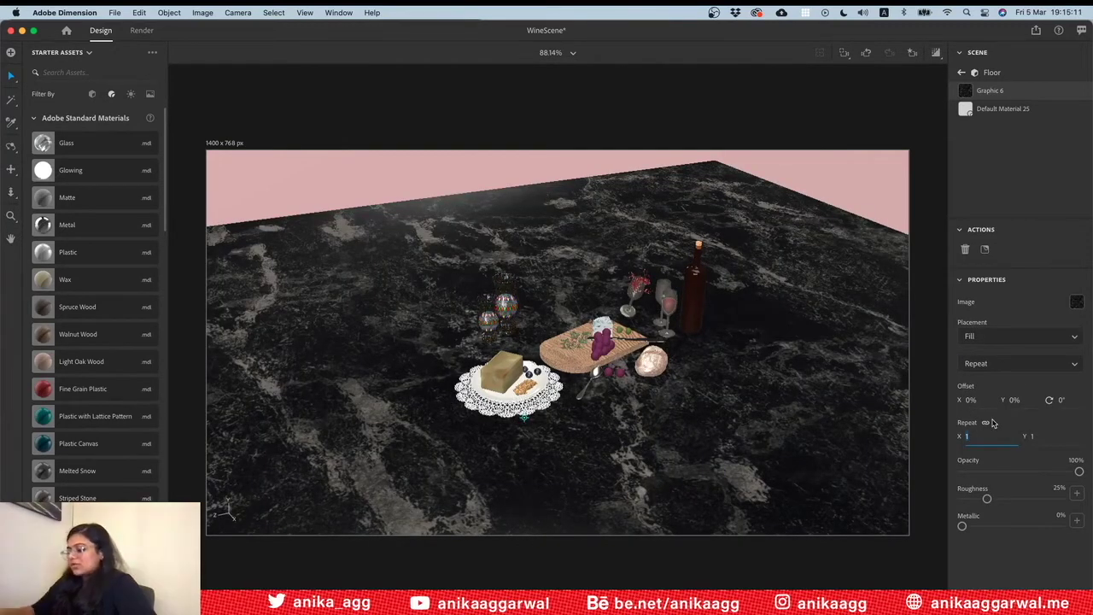
{"action": "type", "text": "2"}
{"action": "key", "text": "Return"}
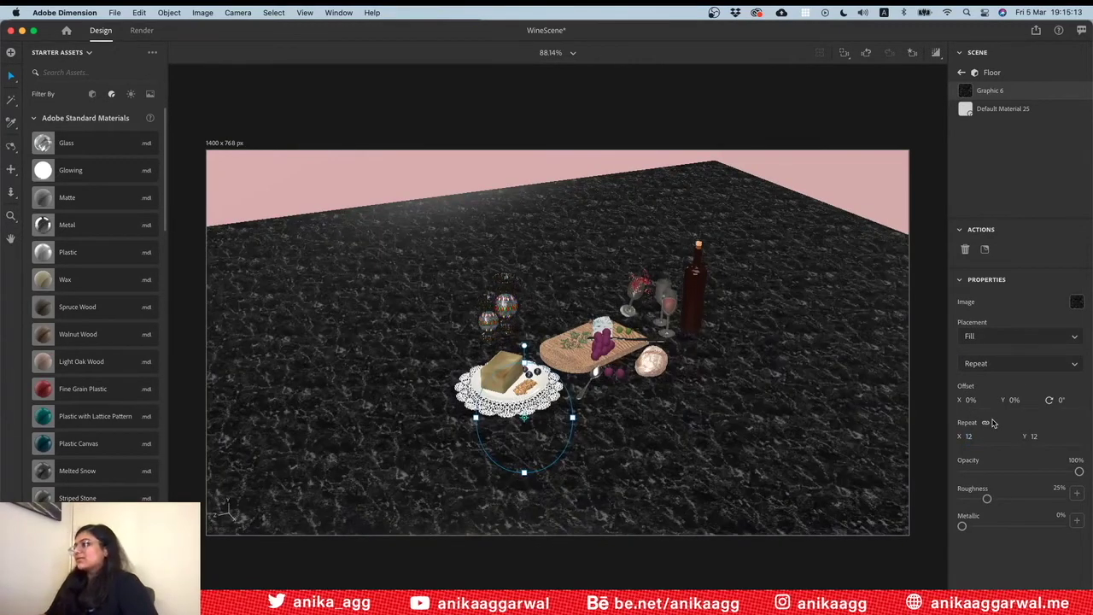
{"action": "double_click", "coordinate": [988, 436]}
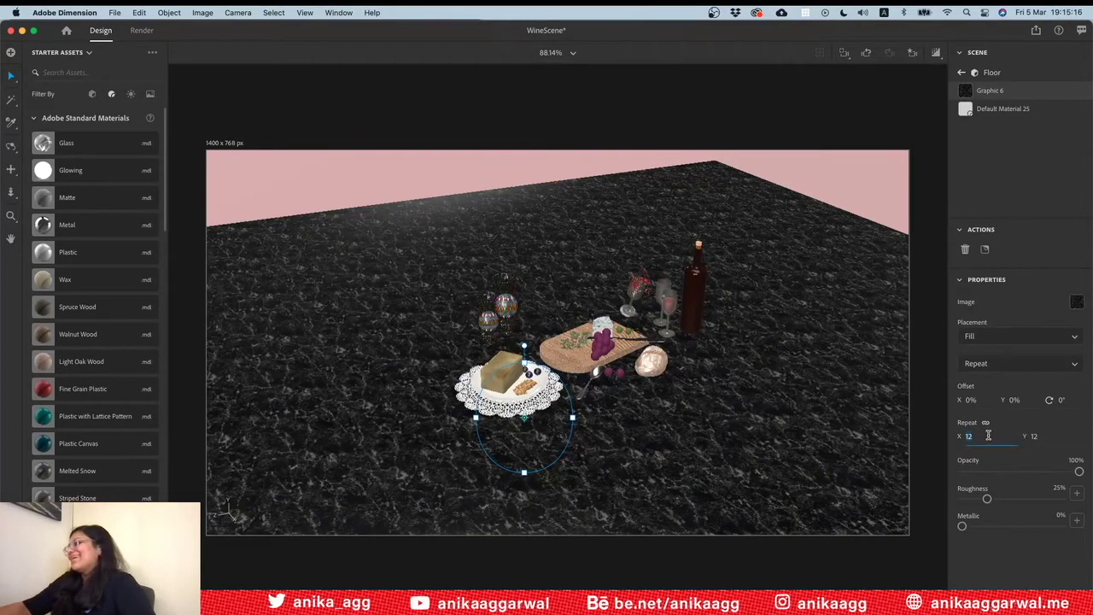
{"action": "type", "text": "0.5"}
{"action": "key", "text": "Return"}
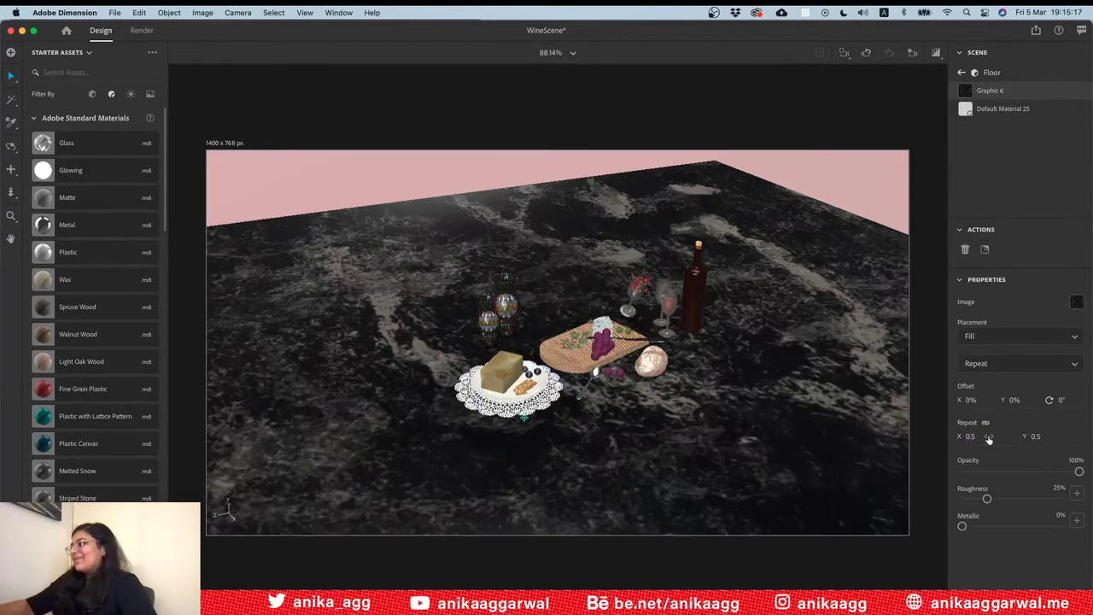
{"action": "double_click", "coordinate": [987, 437]}
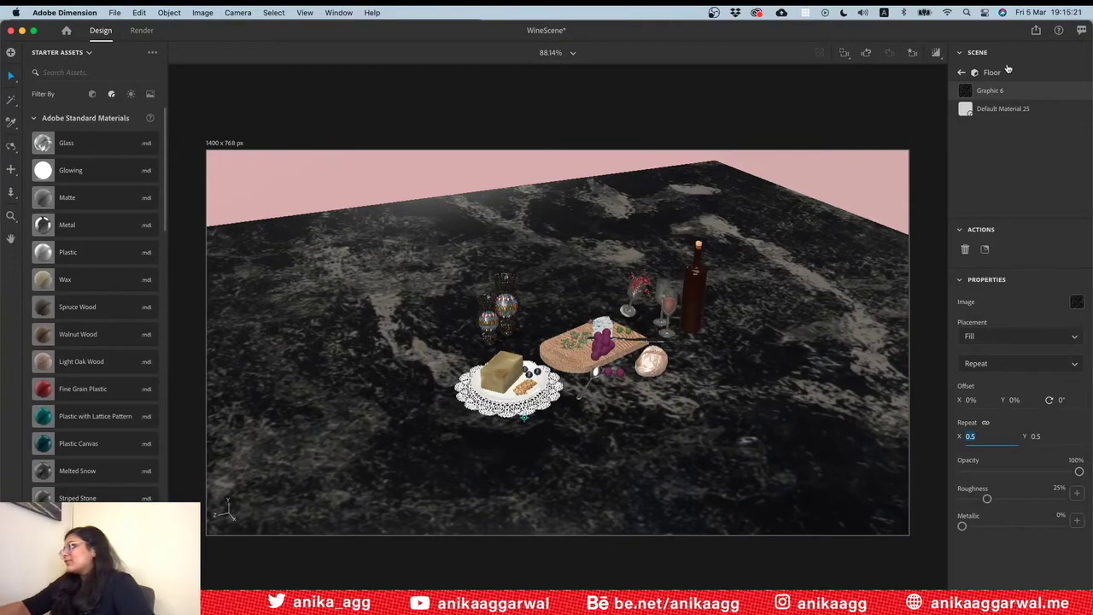
{"action": "scroll", "coordinate": [767, 439], "scroll_direction": "down", "scroll_amount": 2}
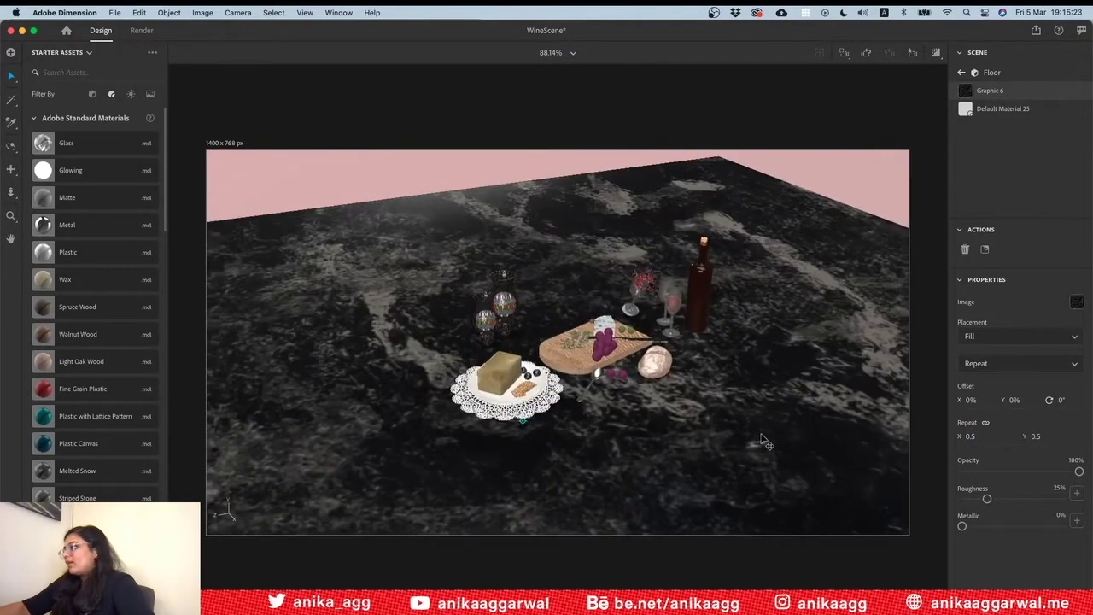
{"action": "scroll", "coordinate": [762, 442], "scroll_direction": "down", "scroll_amount": 3}
{"action": "scroll", "coordinate": [762, 442], "scroll_direction": "down", "scroll_amount": 3}
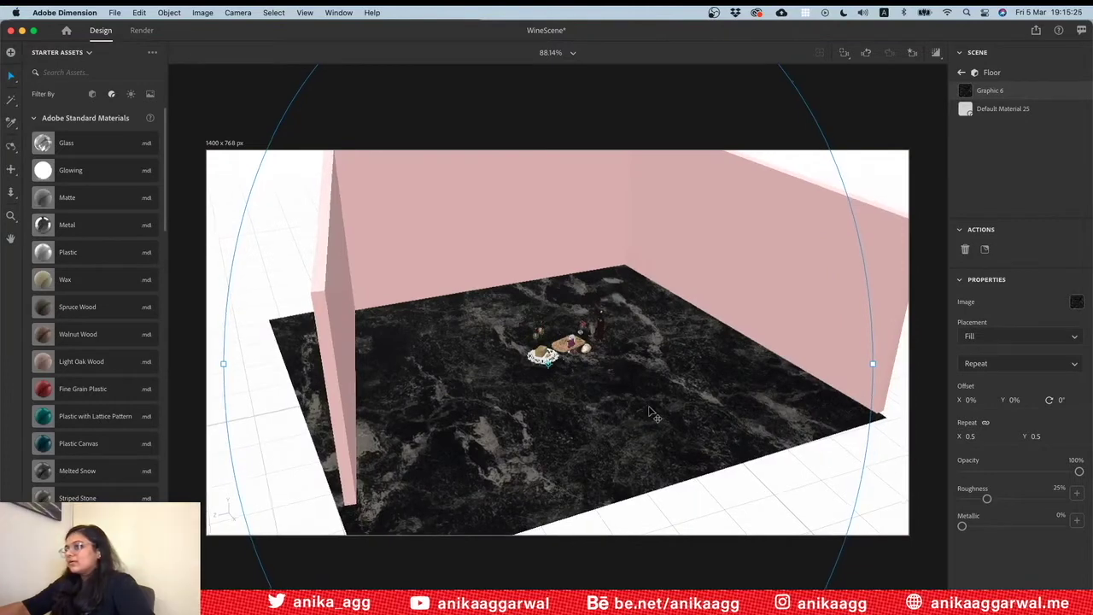
Enlarge the floor's marble pattern and rotate it about 57 degrees
{"action": "scroll", "coordinate": [309, 394], "scroll_direction": "up", "scroll_amount": 2}
{"action": "mouse_move", "coordinate": [247, 365]}
{"action": "left_mouse_down"}
{"action": "mouse_move", "coordinate": [307, 197]}
{"action": "mouse_move", "coordinate": [620, 328]}
{"action": "left_mouse_up"}
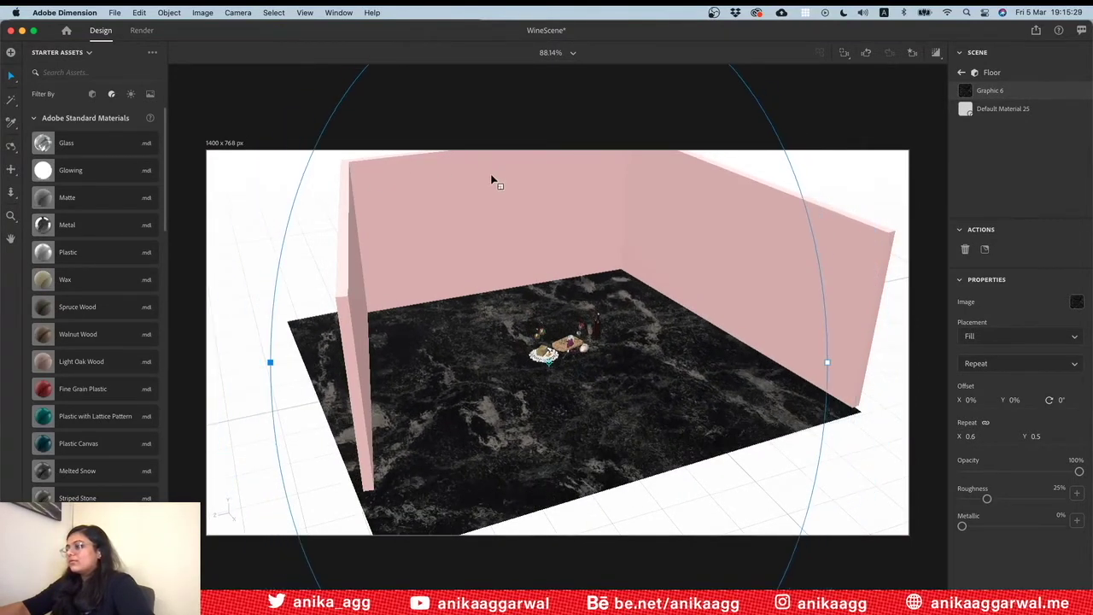
{"action": "mouse_move", "coordinate": [621, 329]}
{"action": "left_mouse_down"}
{"action": "mouse_move", "coordinate": [504, 305]}
{"action": "mouse_move", "coordinate": [356, 316]}
{"action": "left_mouse_up"}
{"action": "scroll", "coordinate": [525, 432], "scroll_direction": "down", "scroll_amount": 5}
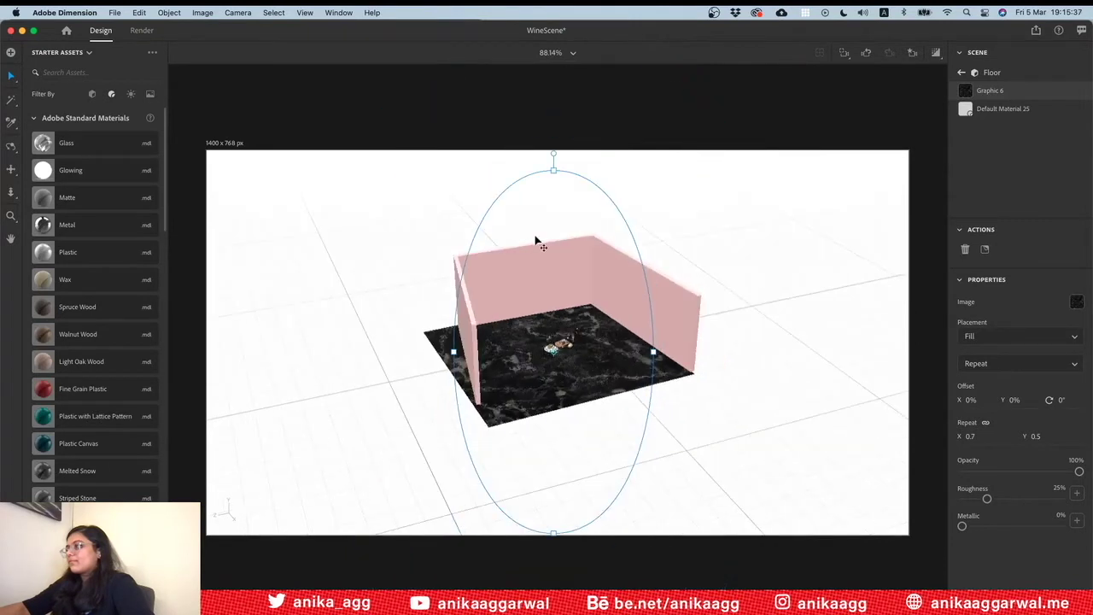
{"action": "mouse_move", "coordinate": [553, 152]}
{"action": "left_mouse_down"}
{"action": "mouse_move", "coordinate": [627, 212]}
{"action": "mouse_move", "coordinate": [670, 296]}
{"action": "left_mouse_up"}
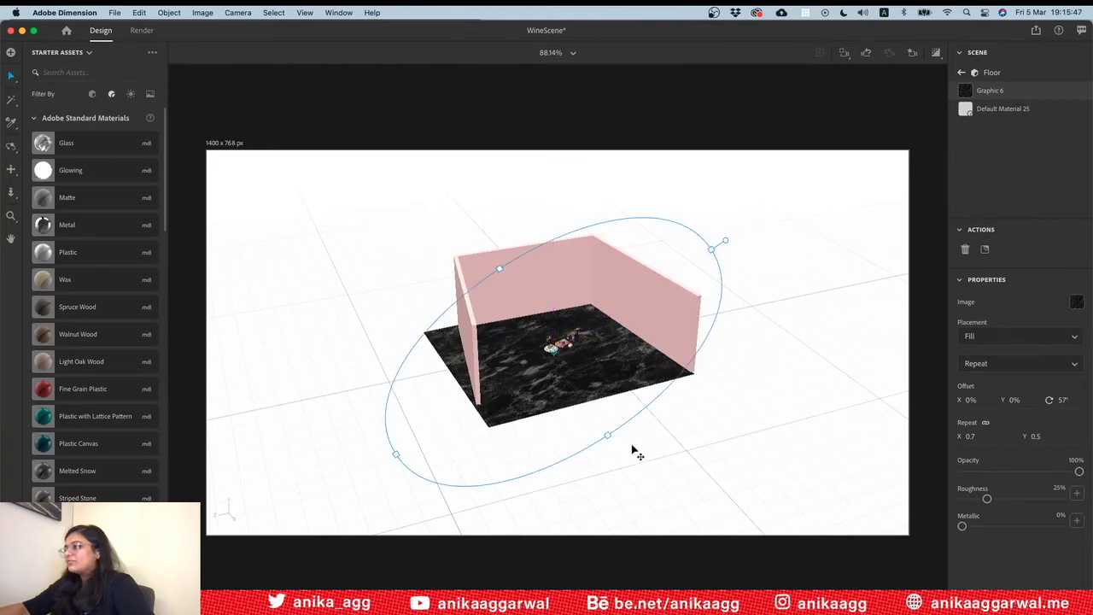
Orbit the view back to the picnic table and select the Floor object
{"action": "middle_click_drag", "start_coordinate": [568, 392], "coordinate": [575, 352]}
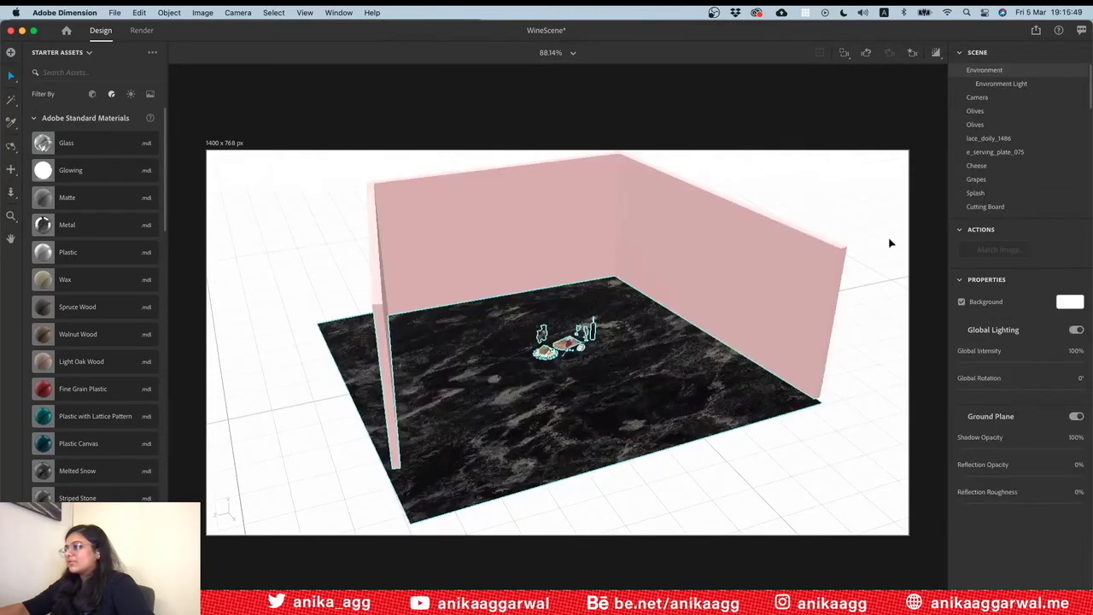
{"action": "middle_click_drag", "start_coordinate": [887, 239], "coordinate": [640, 309]}
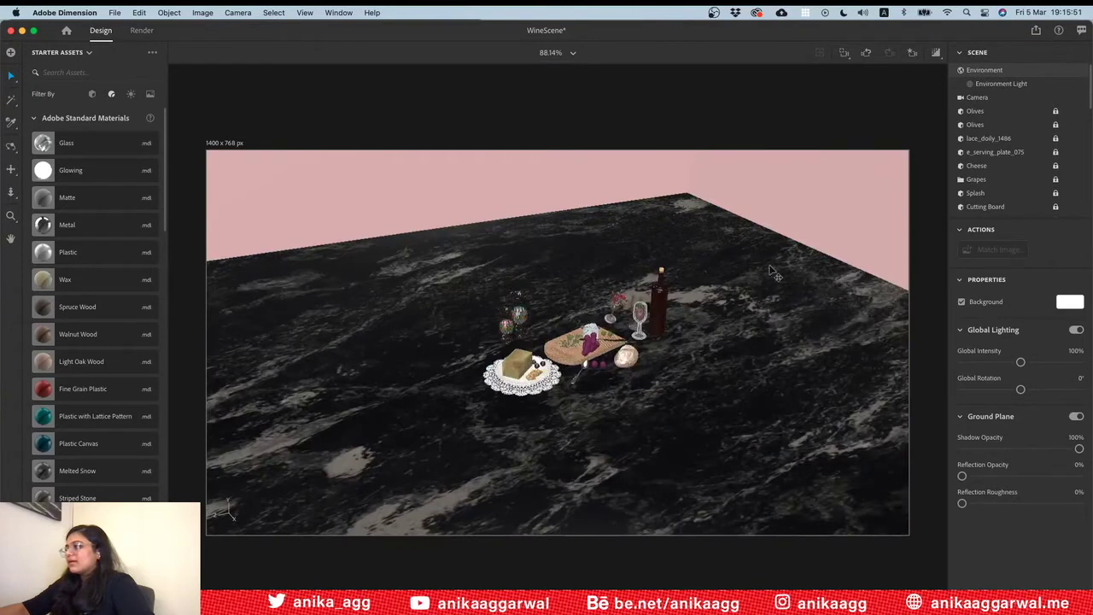
{"action": "scroll", "coordinate": [991, 177], "scroll_direction": "down", "scroll_amount": 5}
{"action": "scroll", "coordinate": [991, 177], "scroll_direction": "down", "scroll_amount": 5}
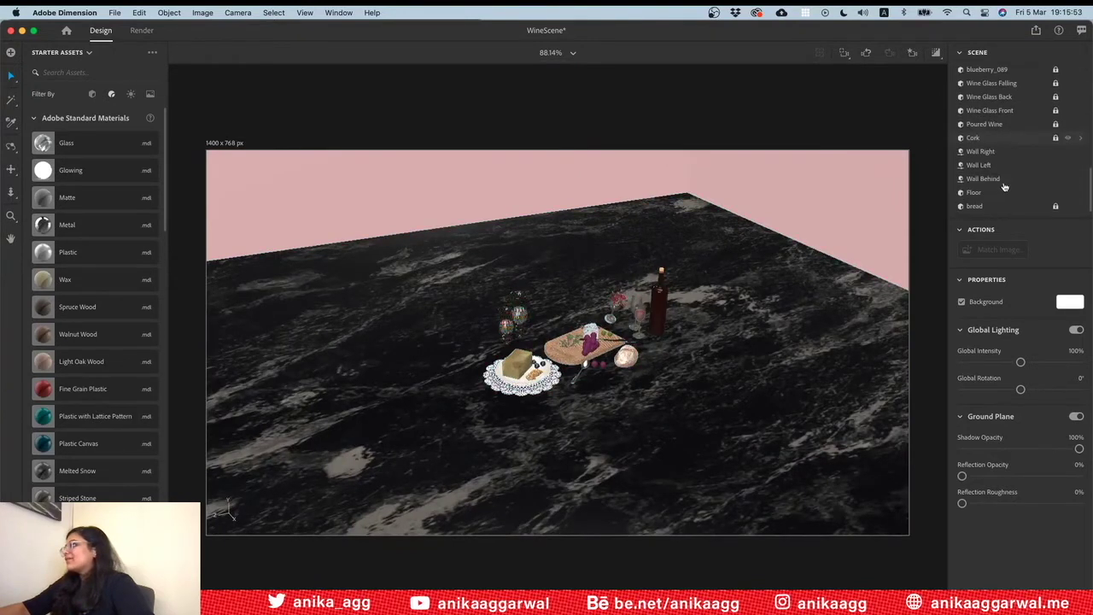
{"action": "left_click", "coordinate": [1015, 179]}
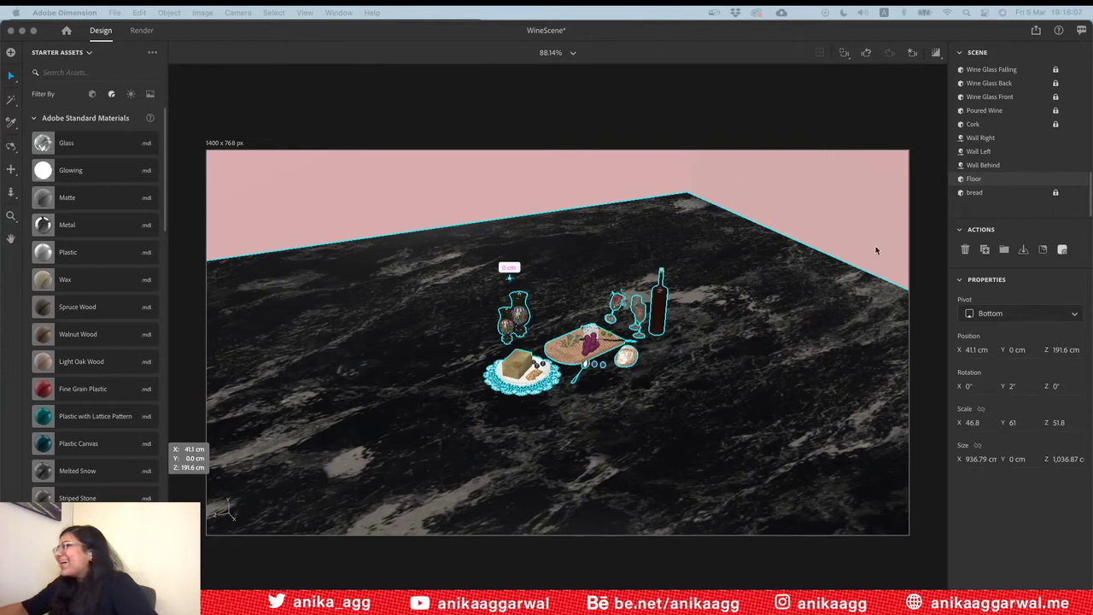
Remove the marble graphic from the Floor's materials so it turns plain white
{"action": "left_click", "coordinate": [1080, 179]}
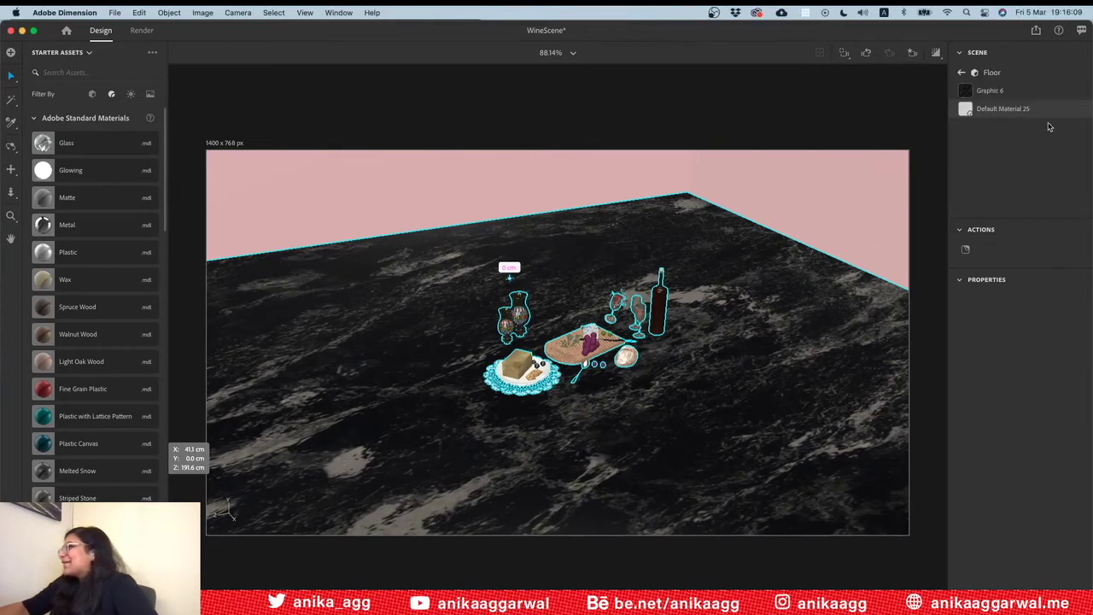
{"action": "key", "text": "super+z"}
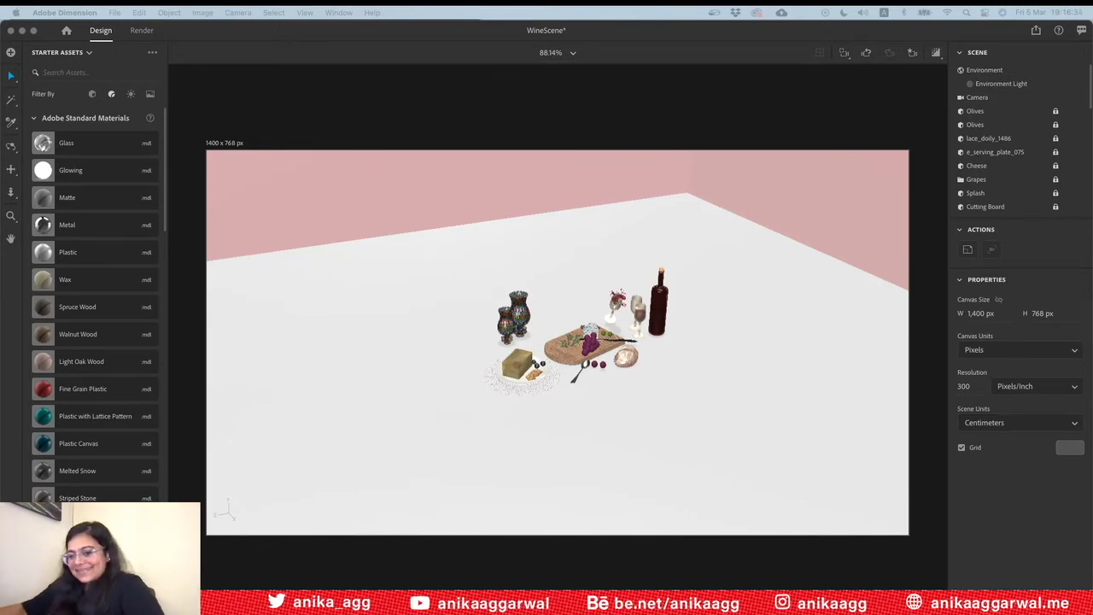
{"action": "left_click", "coordinate": [57, 53]}
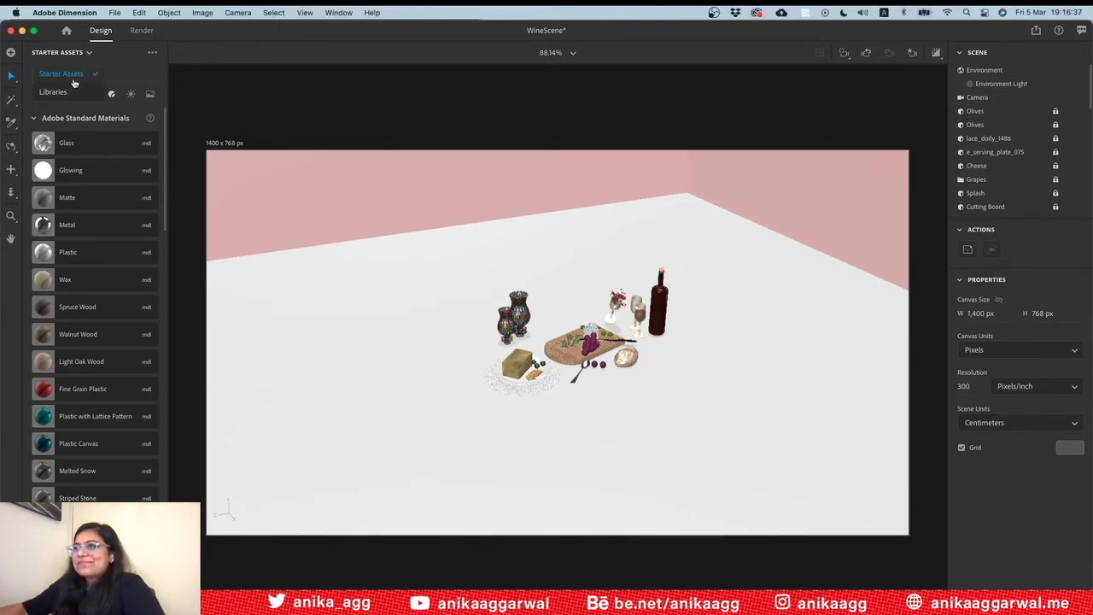
Switch the asset panel to Libraries and open the Downloads library
{"action": "left_click", "coordinate": [72, 93]}
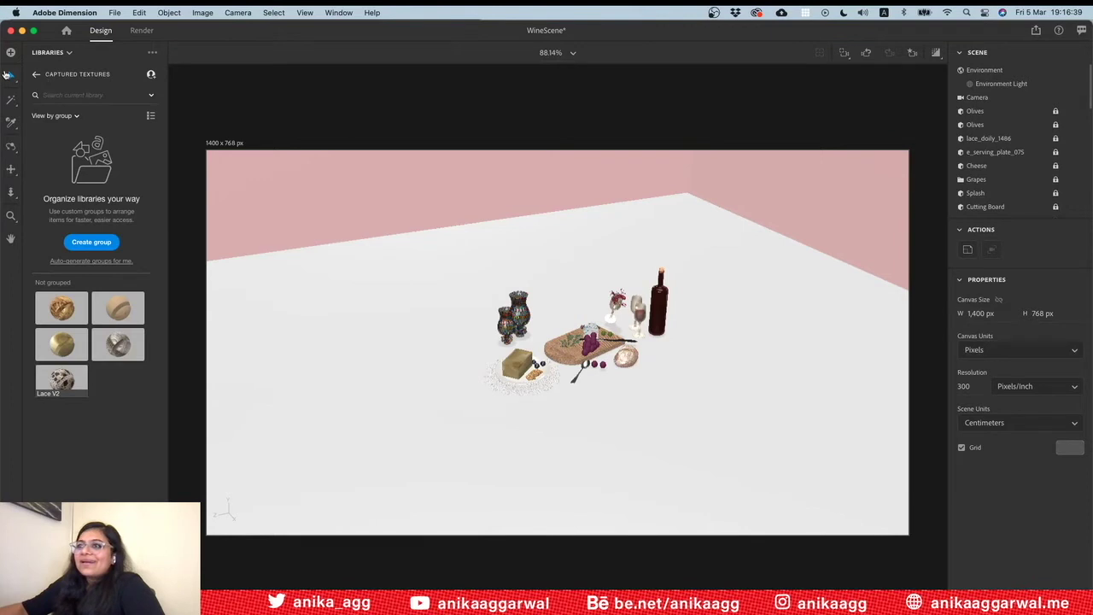
{"action": "left_click", "coordinate": [38, 75]}
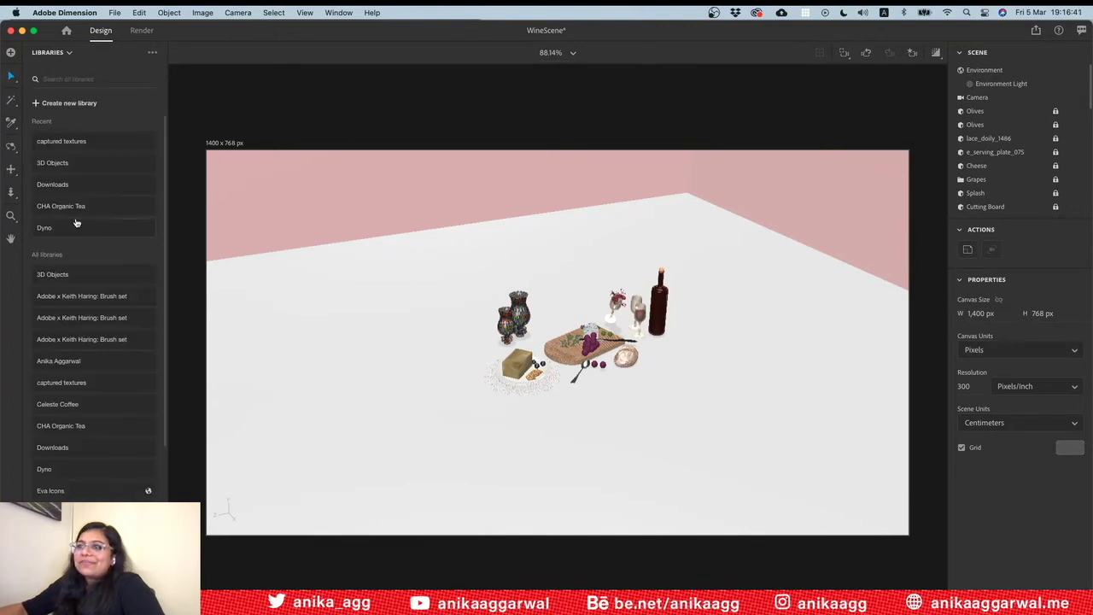
{"action": "left_click", "coordinate": [83, 183]}
{"action": "scroll", "coordinate": [104, 275], "scroll_direction": "down", "scroll_amount": 5}
{"action": "scroll", "coordinate": [103, 275], "scroll_direction": "down", "scroll_amount": 5}
{"action": "scroll", "coordinate": [103, 275], "scroll_direction": "down", "scroll_amount": 5}
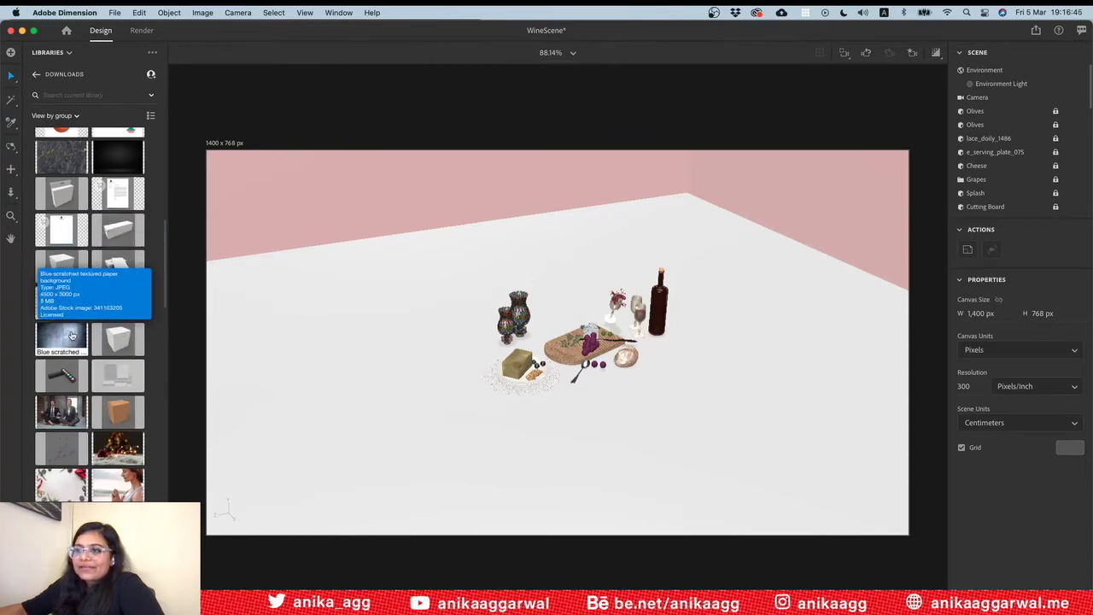
{"action": "scroll", "coordinate": [76, 366], "scroll_direction": "down", "scroll_amount": 5}
{"action": "scroll", "coordinate": [76, 365], "scroll_direction": "down", "scroll_amount": 3}
{"action": "scroll", "coordinate": [76, 365], "scroll_direction": "down", "scroll_amount": 1}
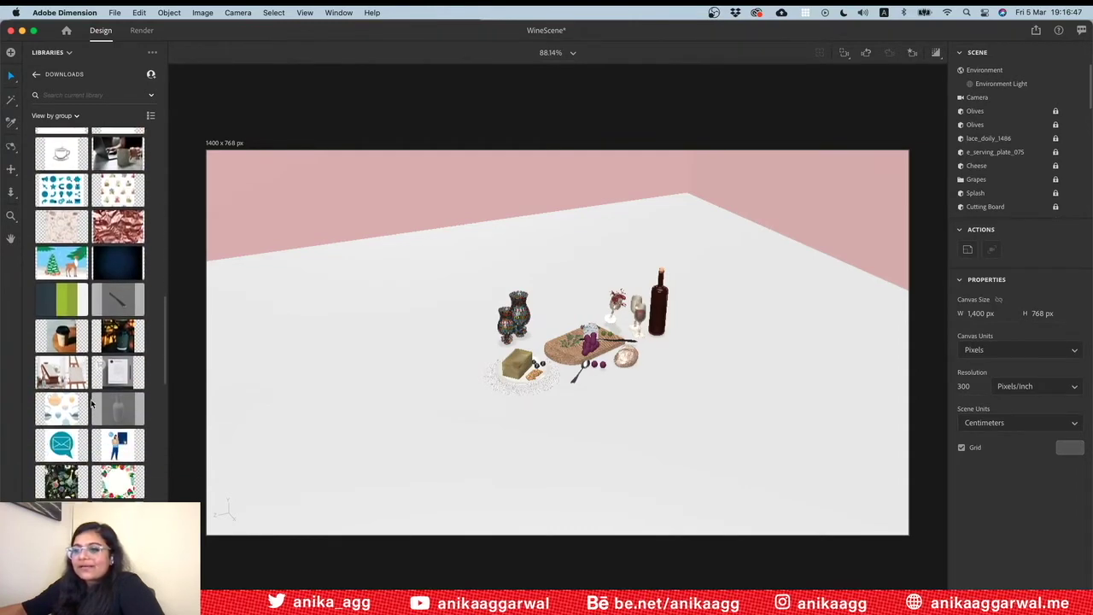
{"action": "scroll", "coordinate": [92, 403], "scroll_direction": "down", "scroll_amount": 3}
{"action": "scroll", "coordinate": [91, 410], "scroll_direction": "down", "scroll_amount": 2}
{"action": "scroll", "coordinate": [91, 442], "scroll_direction": "down", "scroll_amount": 3}
{"action": "scroll", "coordinate": [91, 442], "scroll_direction": "down", "scroll_amount": 3}
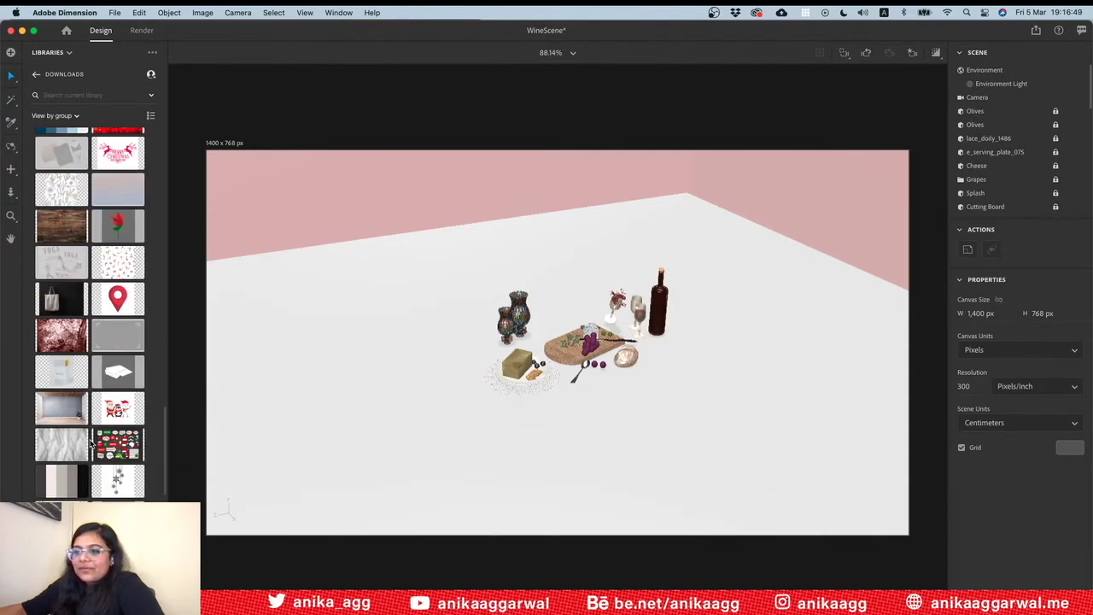
{"action": "scroll", "coordinate": [91, 443], "scroll_direction": "down", "scroll_amount": 2}
{"action": "scroll", "coordinate": [92, 444], "scroll_direction": "down", "scroll_amount": 3}
{"action": "scroll", "coordinate": [92, 443], "scroll_direction": "down", "scroll_amount": 5}
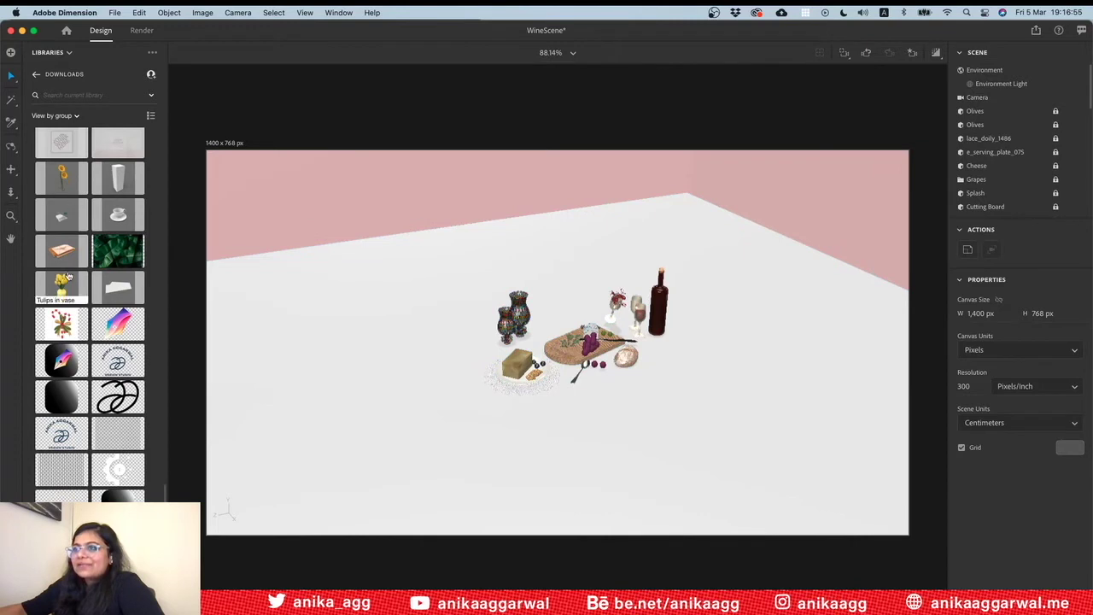
{"action": "scroll", "coordinate": [89, 282], "scroll_direction": "down", "scroll_amount": 5}
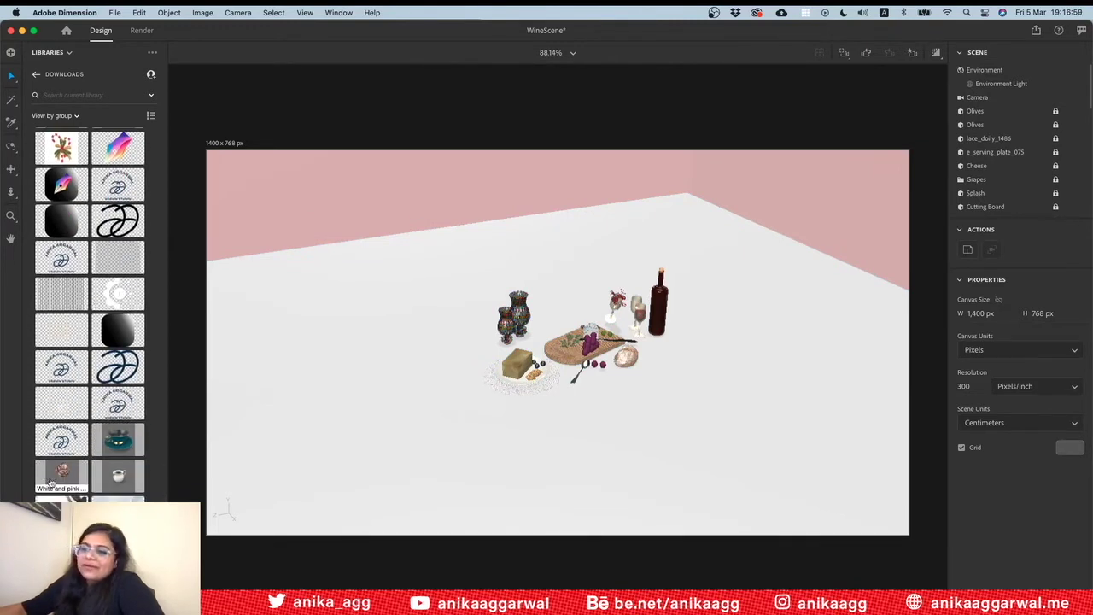
{"action": "scroll", "coordinate": [108, 418], "scroll_direction": "up", "scroll_amount": 6}
{"action": "scroll", "coordinate": [98, 467], "scroll_direction": "up", "scroll_amount": 5}
{"action": "scroll", "coordinate": [97, 467], "scroll_direction": "up", "scroll_amount": 5}
{"action": "scroll", "coordinate": [98, 467], "scroll_direction": "up", "scroll_amount": 5}
{"action": "scroll", "coordinate": [98, 467], "scroll_direction": "up", "scroll_amount": 3}
{"action": "scroll", "coordinate": [98, 467], "scroll_direction": "up", "scroll_amount": 5}
{"action": "scroll", "coordinate": [77, 427], "scroll_direction": "up", "scroll_amount": 5}
{"action": "scroll", "coordinate": [43, 376], "scroll_direction": "up", "scroll_amount": 5}
{"action": "scroll", "coordinate": [37, 360], "scroll_direction": "up", "scroll_amount": 3}
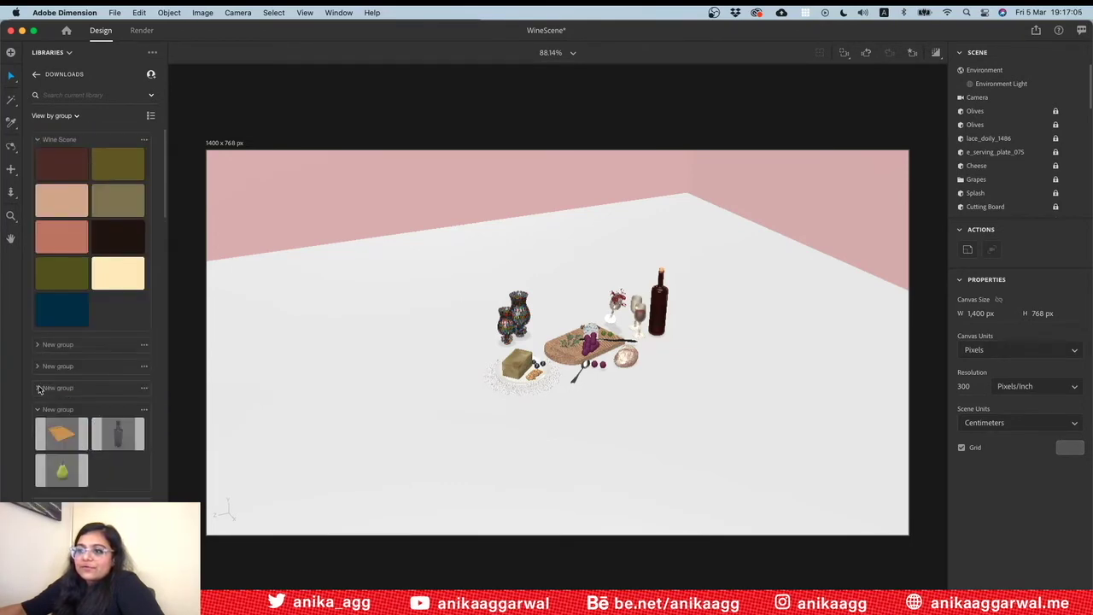
Expand the third, second and first New groups of models in Downloads
{"action": "left_click", "coordinate": [40, 388]}
{"action": "scroll", "coordinate": [100, 467], "scroll_direction": "down", "scroll_amount": 2}
{"action": "scroll", "coordinate": [101, 466], "scroll_direction": "down", "scroll_amount": 2}
{"action": "scroll", "coordinate": [100, 467], "scroll_direction": "down", "scroll_amount": 1}
{"action": "scroll", "coordinate": [100, 465], "scroll_direction": "down", "scroll_amount": 1}
{"action": "scroll", "coordinate": [99, 463], "scroll_direction": "down", "scroll_amount": 1}
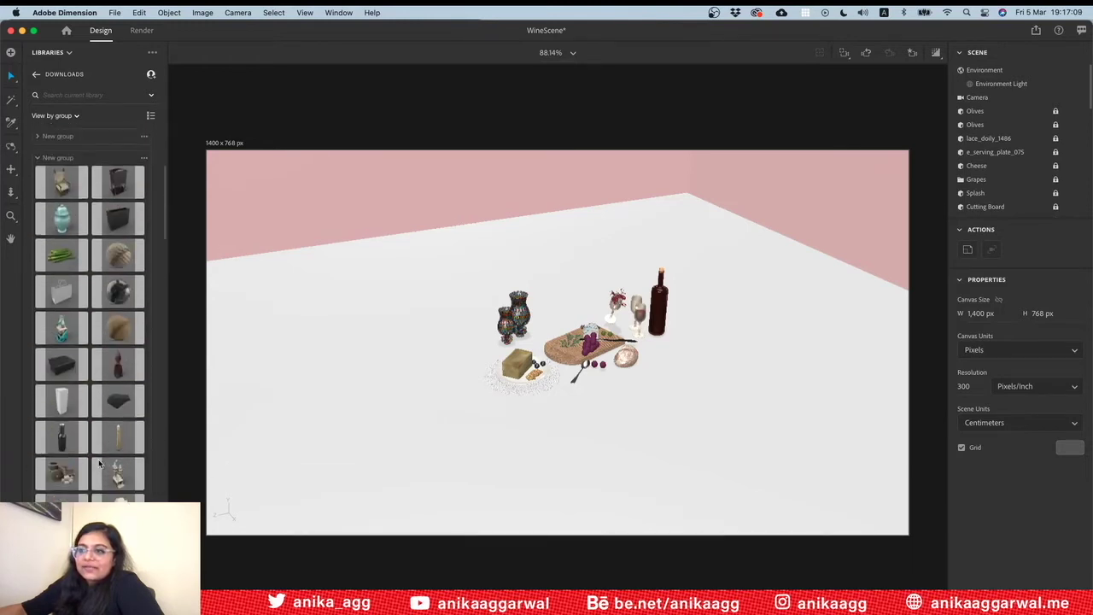
{"action": "scroll", "coordinate": [33, 260], "scroll_direction": "up", "scroll_amount": 2}
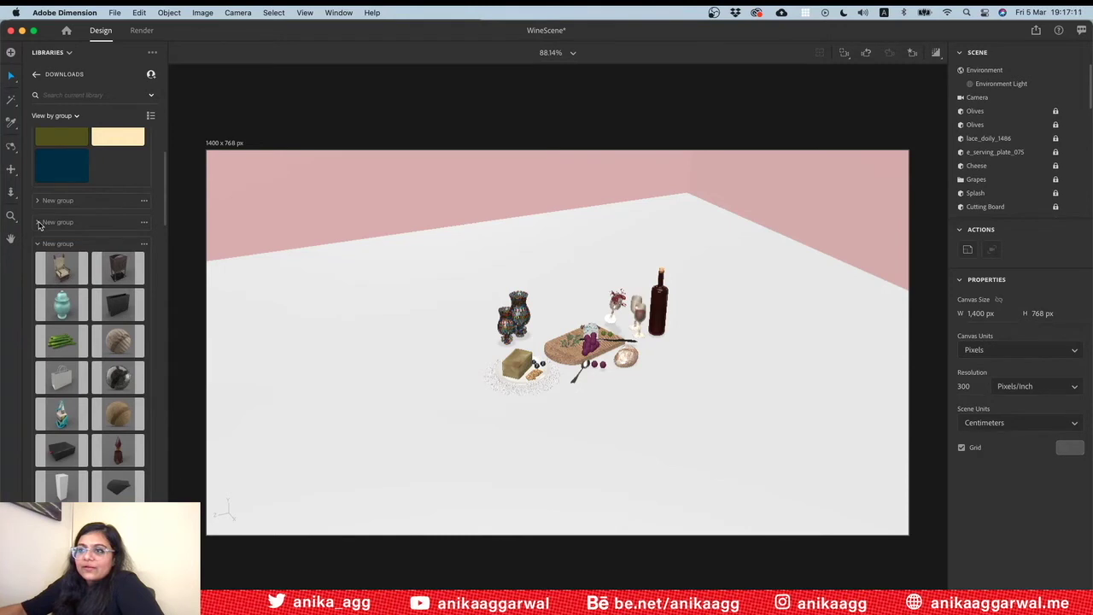
{"action": "left_click", "coordinate": [38, 224]}
{"action": "scroll", "coordinate": [47, 282], "scroll_direction": "down", "scroll_amount": 2}
{"action": "scroll", "coordinate": [47, 286], "scroll_direction": "down", "scroll_amount": 1}
{"action": "scroll", "coordinate": [48, 297], "scroll_direction": "up", "scroll_amount": 5}
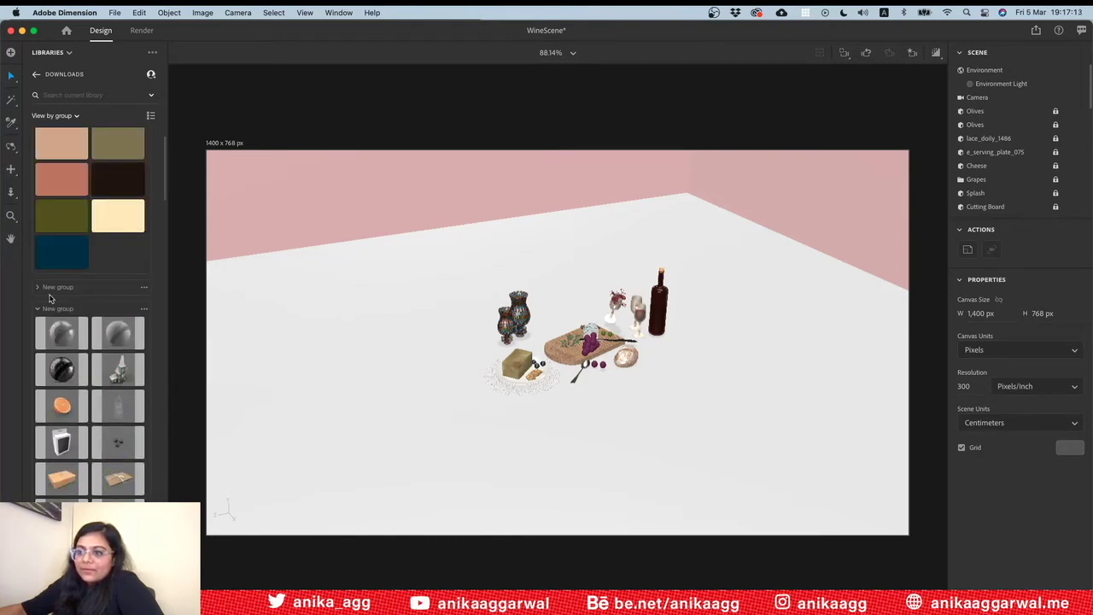
{"action": "left_click", "coordinate": [38, 287]}
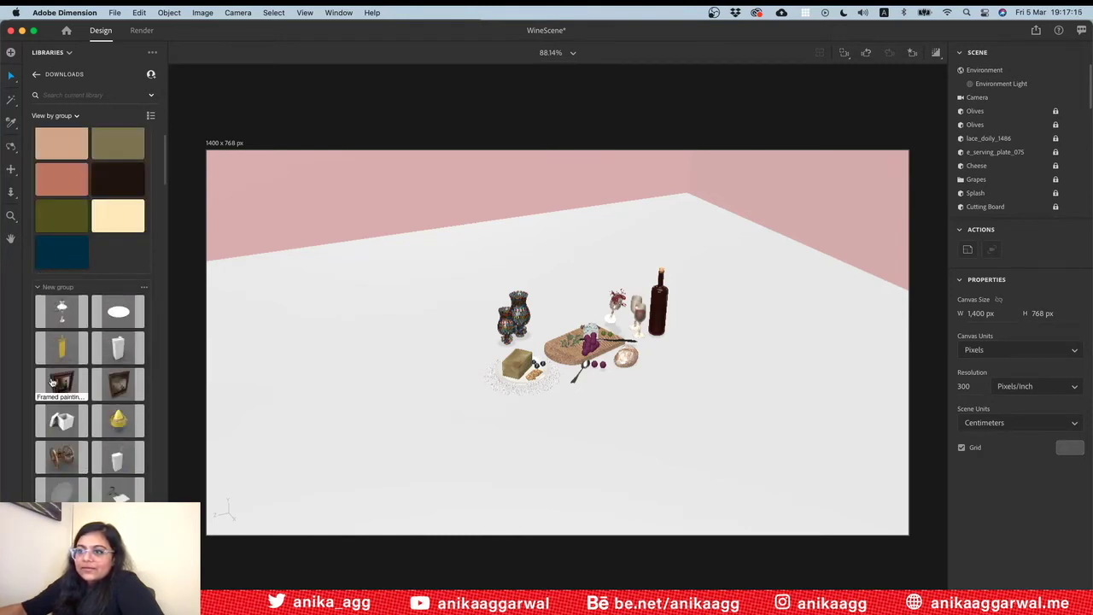
Place the framed painting beside the wine bottle and scale the floor up much larger
{"action": "left_click_drag", "start_coordinate": [52, 384], "coordinate": [400, 335]}
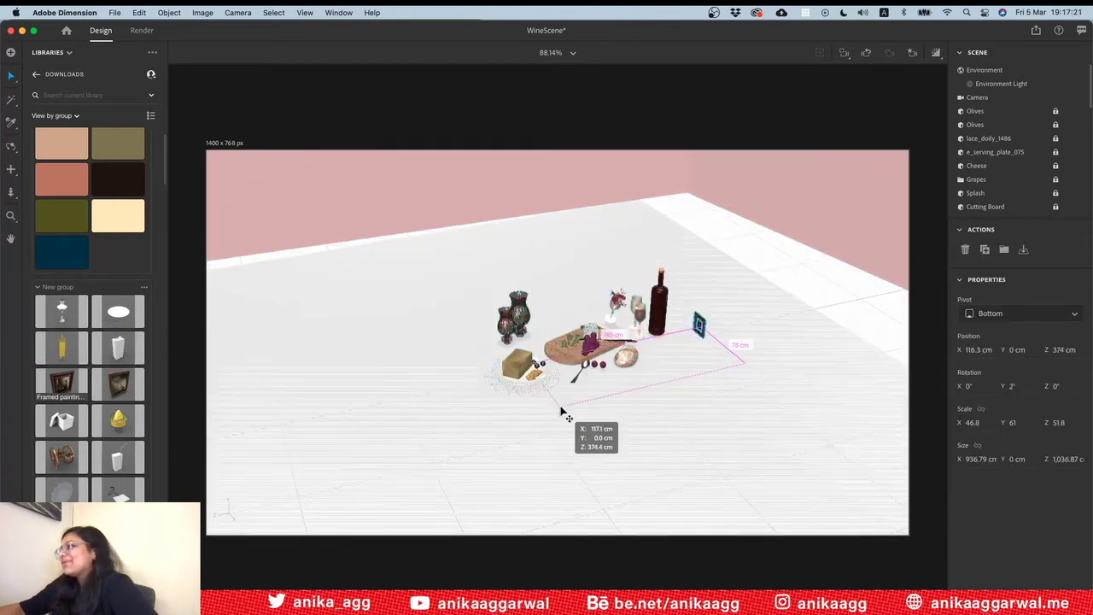
{"action": "left_click_drag", "start_coordinate": [708, 341], "coordinate": [690, 379]}
{"action": "left_click", "coordinate": [788, 281]}
{"action": "scroll", "coordinate": [1025, 137], "scroll_direction": "down", "scroll_amount": 5}
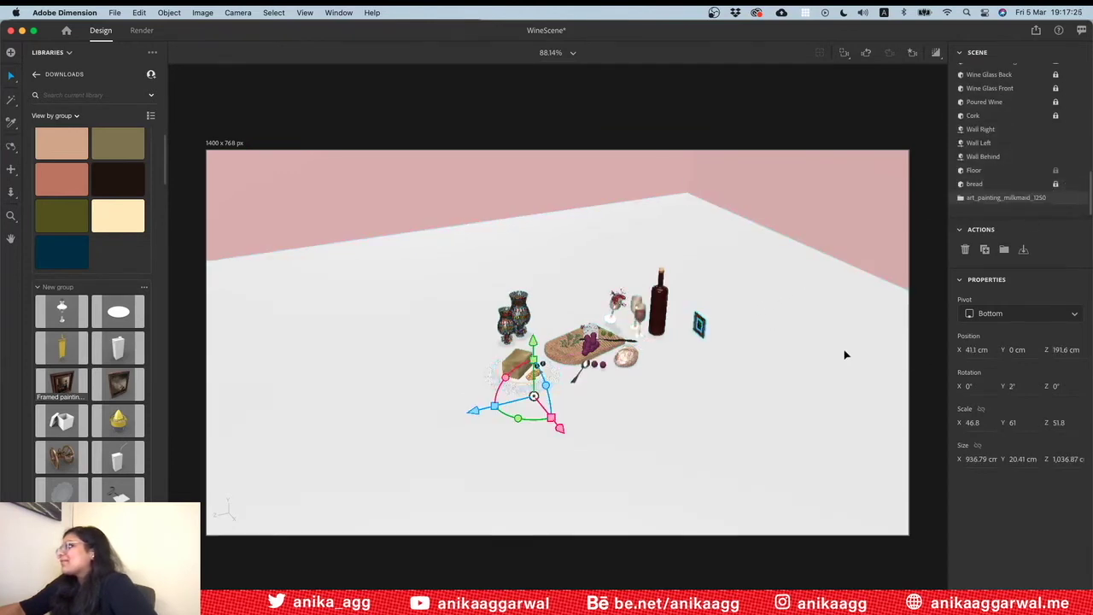
{"action": "mouse_move", "coordinate": [533, 365]}
{"action": "left_mouse_down"}
{"action": "mouse_move", "coordinate": [512, 324]}
{"action": "mouse_move", "coordinate": [646, 355]}
{"action": "left_mouse_up"}
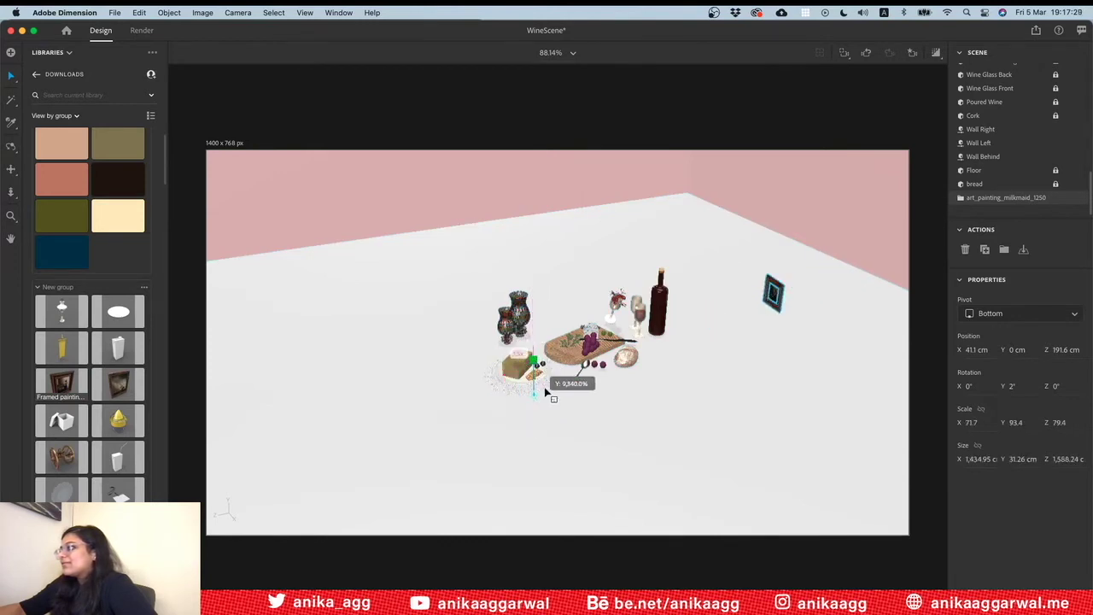
{"action": "left_click", "coordinate": [731, 356]}
Turn the framed painting to face the camera and enlarge it about 2.3 times
{"action": "key", "text": "1"}
{"action": "mouse_move", "coordinate": [731, 356]}
{"action": "left_mouse_down"}
{"action": "mouse_move", "coordinate": [683, 368]}
{"action": "mouse_move", "coordinate": [717, 452]}
{"action": "left_mouse_up"}
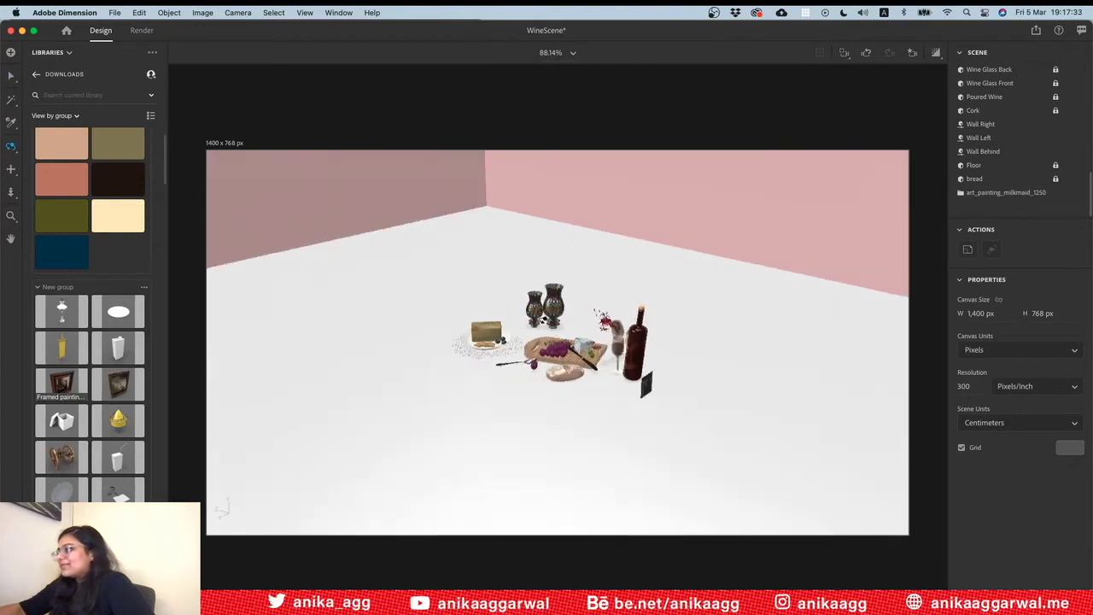
{"action": "scroll", "coordinate": [717, 452], "scroll_direction": "up", "scroll_amount": 5}
{"action": "scroll", "coordinate": [667, 413], "scroll_direction": "up", "scroll_amount": 3}
{"action": "key", "text": "2"}
{"action": "scroll", "coordinate": [679, 423], "scroll_direction": "up", "scroll_amount": 2}
{"action": "scroll", "coordinate": [674, 401], "scroll_direction": "up", "scroll_amount": 3}
{"action": "scroll", "coordinate": [667, 384], "scroll_direction": "up", "scroll_amount": 3}
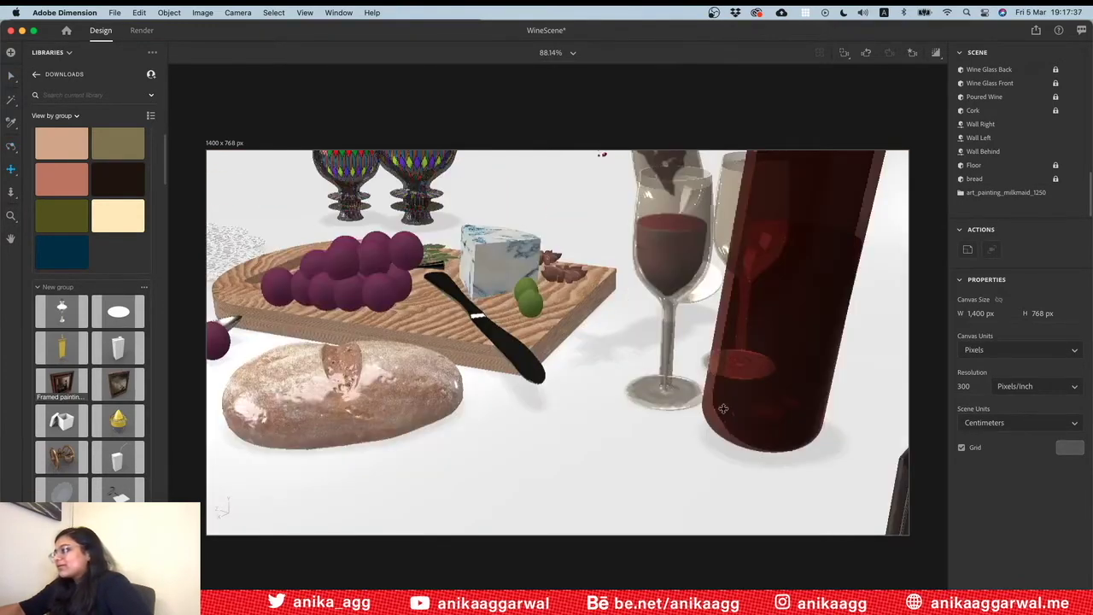
{"action": "left_click_drag", "start_coordinate": [722, 409], "coordinate": [483, 327]}
{"action": "key", "text": "v"}
{"action": "left_click", "coordinate": [693, 450]}
{"action": "left_click_drag", "start_coordinate": [706, 508], "coordinate": [657, 461]}
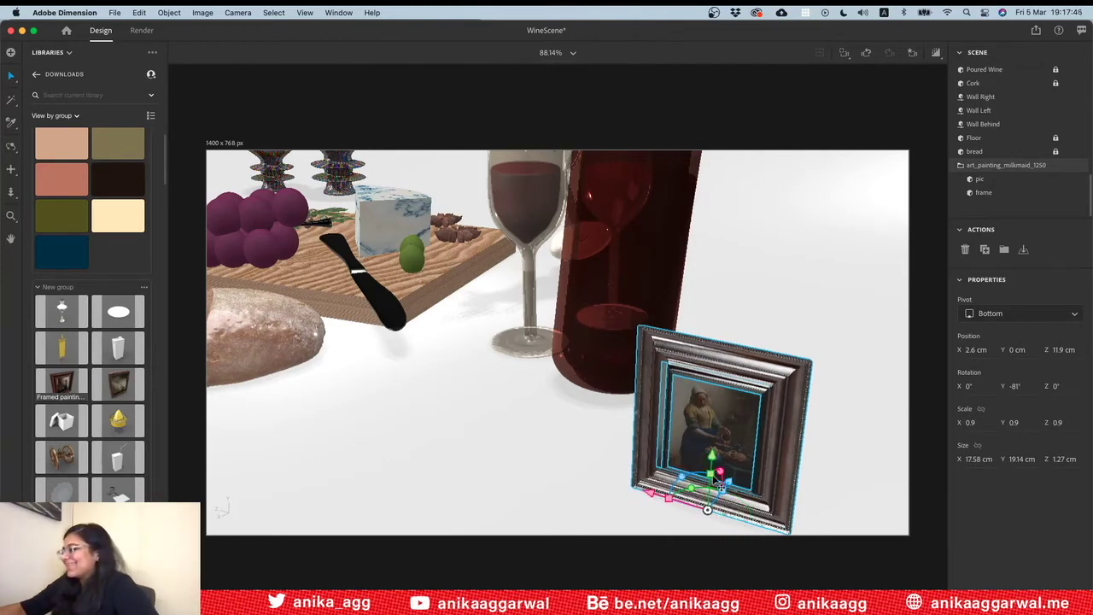
{"action": "left_click_drag", "start_coordinate": [711, 469], "coordinate": [717, 418]}
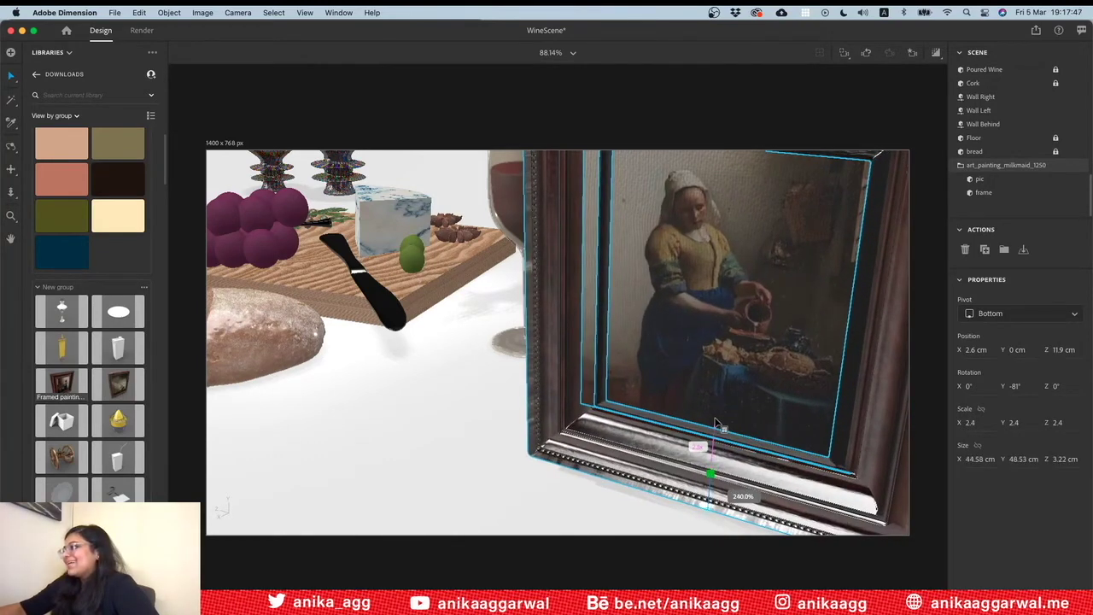
{"action": "scroll", "coordinate": [723, 431], "scroll_direction": "down", "scroll_amount": 5}
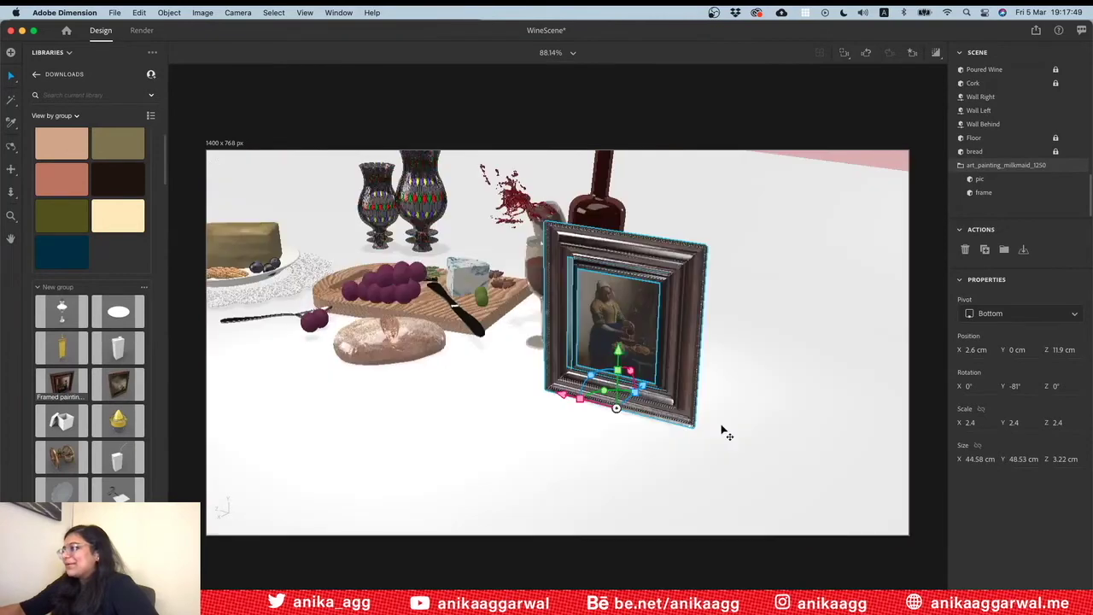
{"action": "key", "text": "f"}
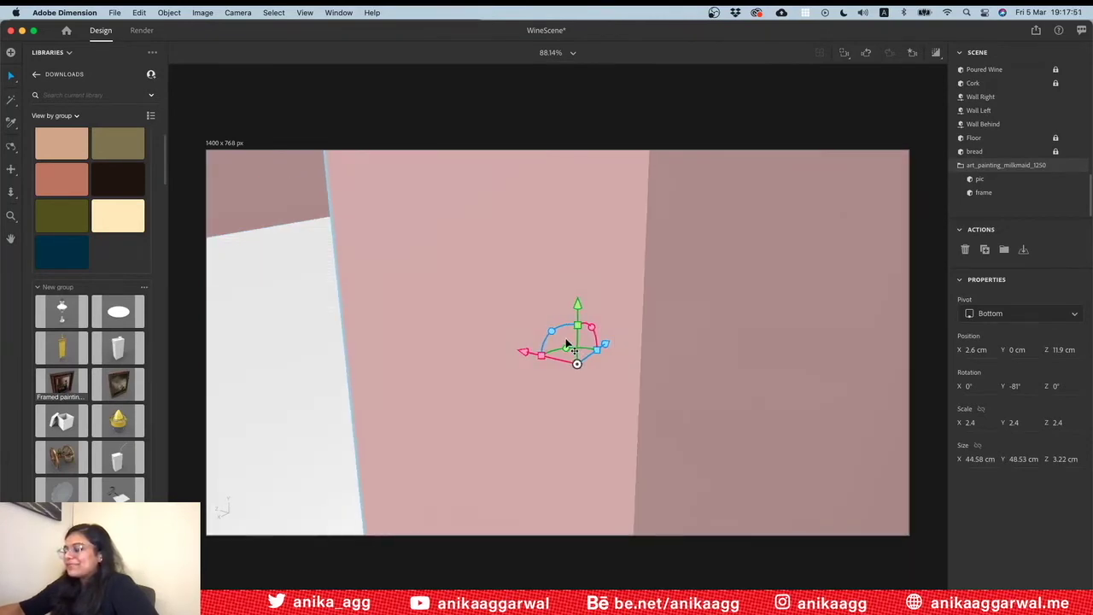
Enlarge the painting to scale 4, then turn it edge-on to the camera
{"action": "key", "text": "1"}
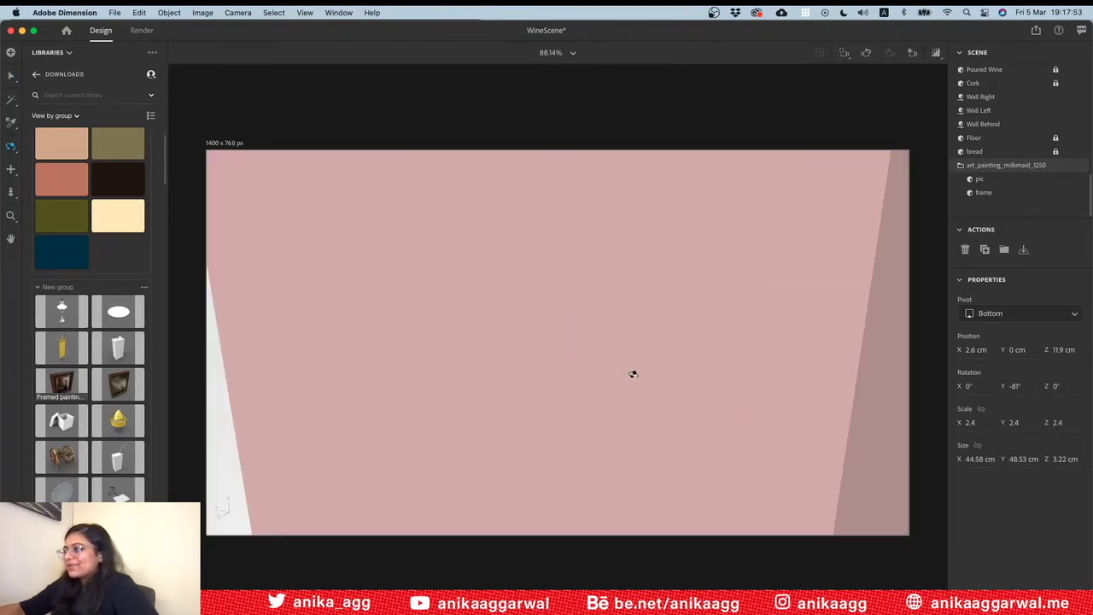
{"action": "scroll", "coordinate": [634, 373], "scroll_direction": "down", "scroll_amount": 5}
{"action": "left_click", "coordinate": [582, 344]}
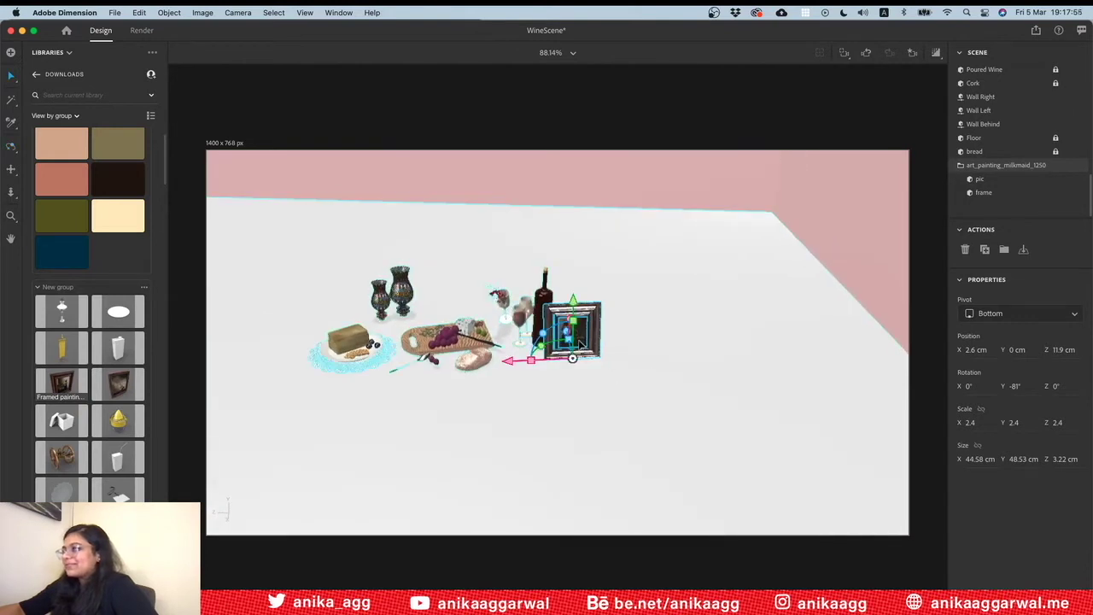
{"action": "left_click_drag", "start_coordinate": [587, 335], "coordinate": [654, 363]}
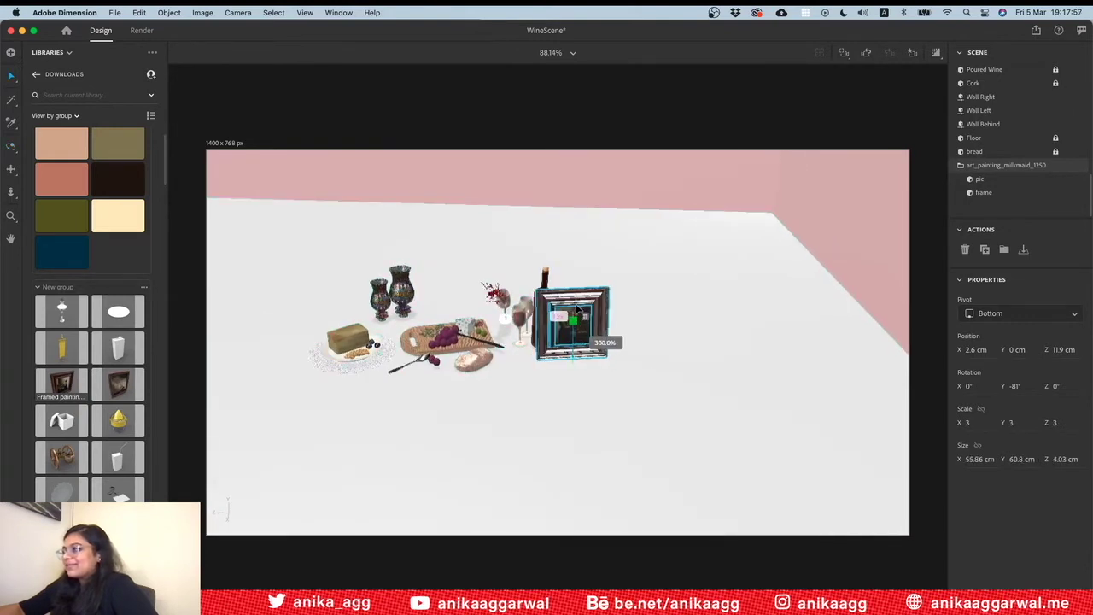
{"action": "left_click", "coordinate": [653, 363]}
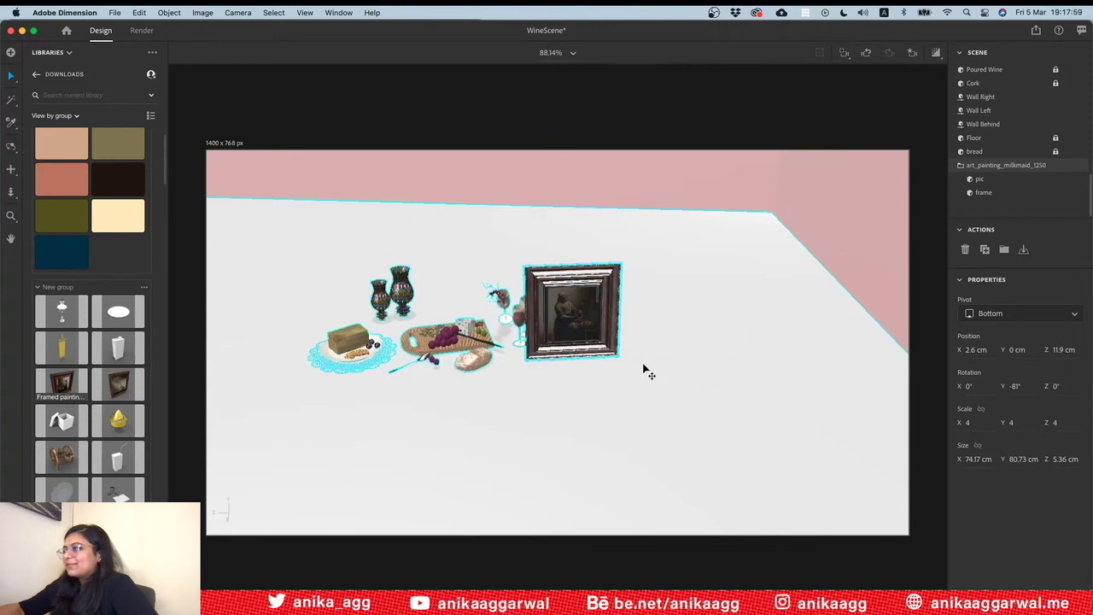
{"action": "scroll", "coordinate": [642, 395], "scroll_direction": "down", "scroll_amount": 2}
{"action": "left_click", "coordinate": [568, 320]}
{"action": "left_click_drag", "start_coordinate": [572, 316], "coordinate": [564, 327]}
{"action": "left_click", "coordinate": [574, 338]}
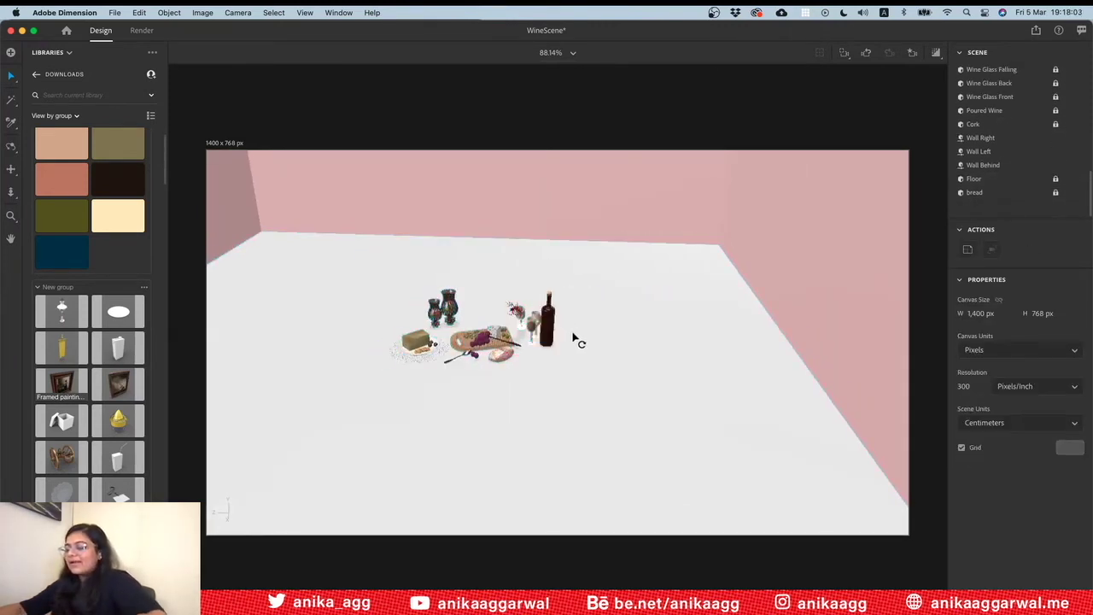
Save WineScene, orbit and zoom out around the table, select Environment, then save again
{"action": "key", "text": "ctrl+s"}
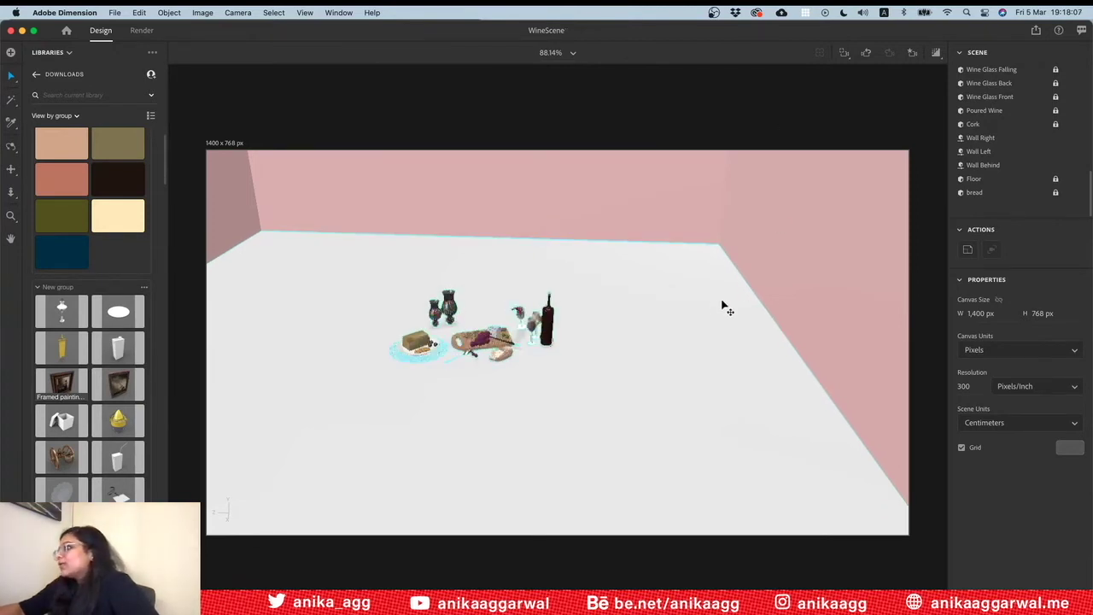
{"action": "scroll", "coordinate": [980, 136], "scroll_direction": "up", "scroll_amount": 5}
{"action": "key", "text": "1"}
{"action": "left_click_drag", "start_coordinate": [429, 265], "coordinate": [495, 282]}
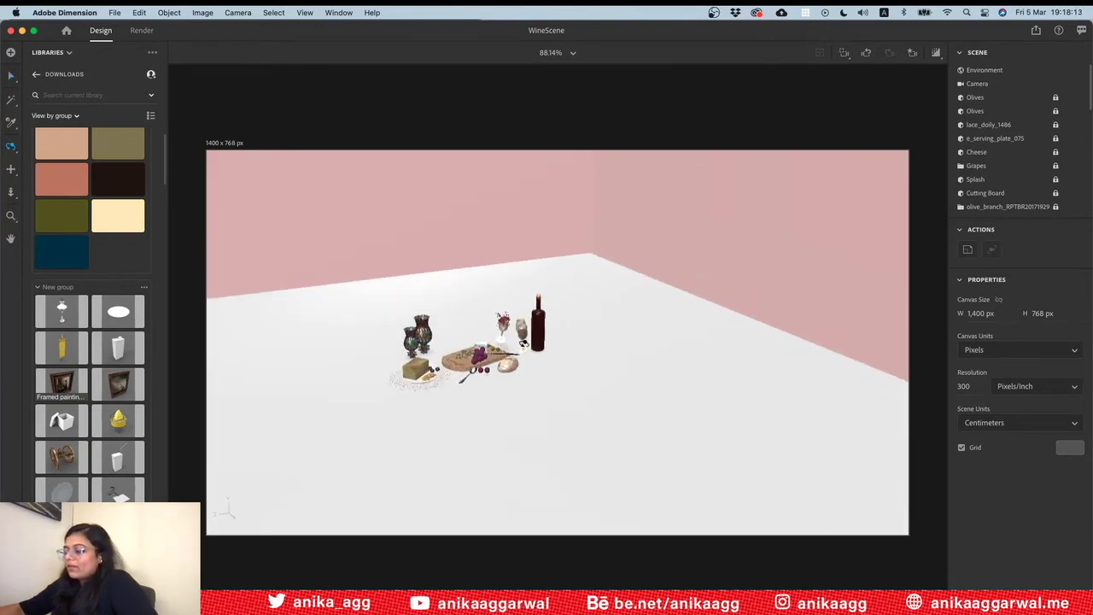
{"action": "scroll", "coordinate": [527, 352], "scroll_direction": "down", "scroll_amount": 1}
{"action": "scroll", "coordinate": [527, 351], "scroll_direction": "down", "scroll_amount": 1}
{"action": "scroll", "coordinate": [527, 352], "scroll_direction": "down", "scroll_amount": 1}
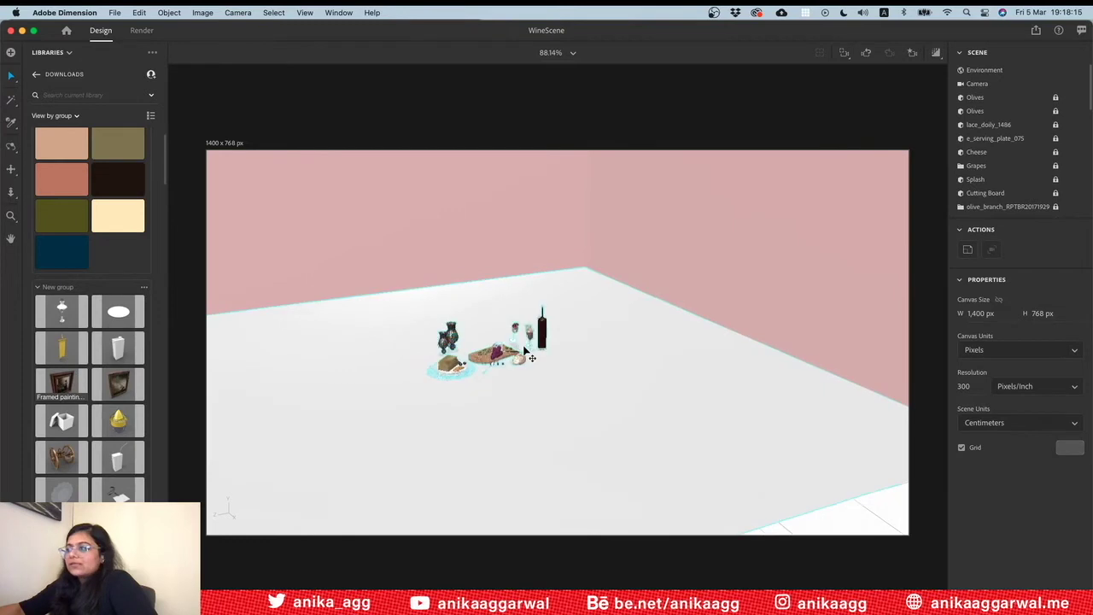
{"action": "scroll", "coordinate": [528, 351], "scroll_direction": "down", "scroll_amount": 1}
{"action": "scroll", "coordinate": [525, 349], "scroll_direction": "down", "scroll_amount": 2}
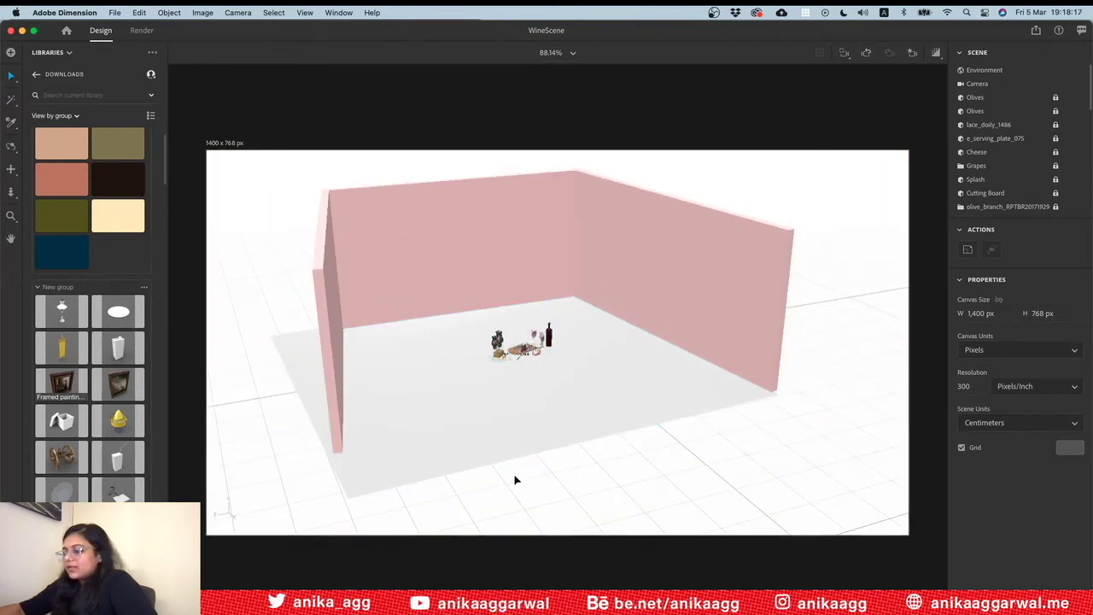
{"action": "left_click", "coordinate": [500, 424]}
{"action": "key", "text": "ctrl+s"}
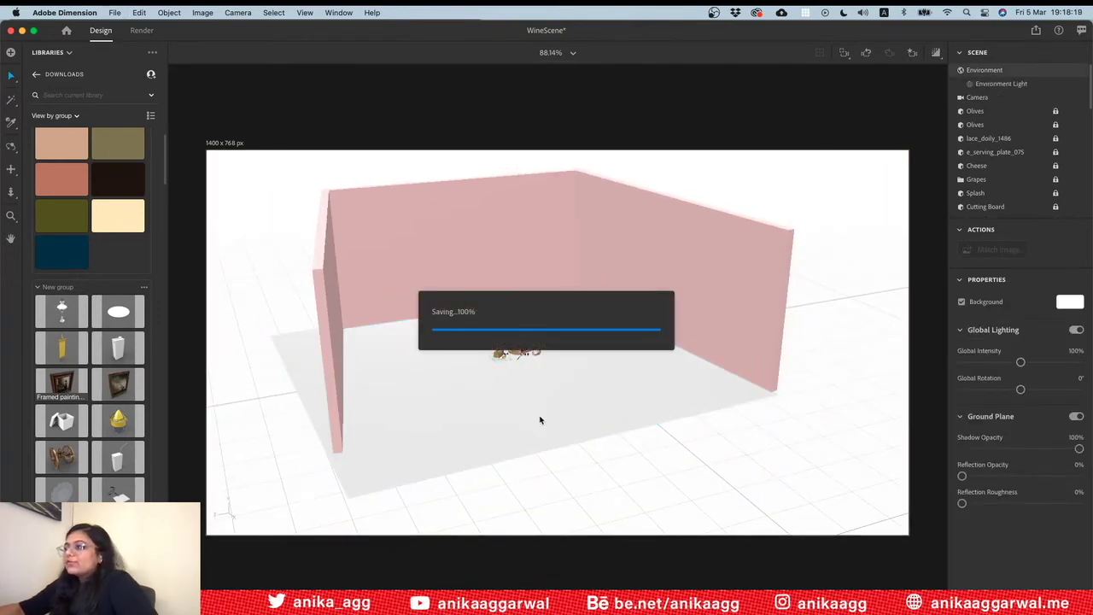
Return to the full list of asset libraries
{"action": "scroll", "coordinate": [504, 358], "scroll_direction": "up", "scroll_amount": 2}
{"action": "scroll", "coordinate": [495, 343], "scroll_direction": "up", "scroll_amount": 3}
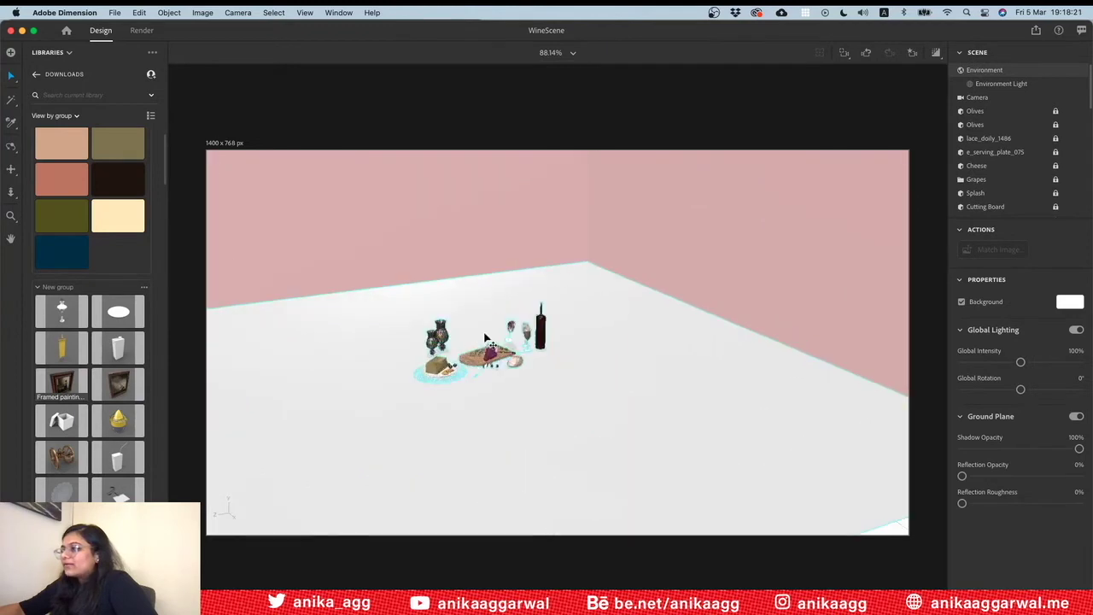
{"action": "scroll", "coordinate": [487, 342], "scroll_direction": "up", "scroll_amount": 2}
{"action": "scroll", "coordinate": [451, 329], "scroll_direction": "up", "scroll_amount": 2}
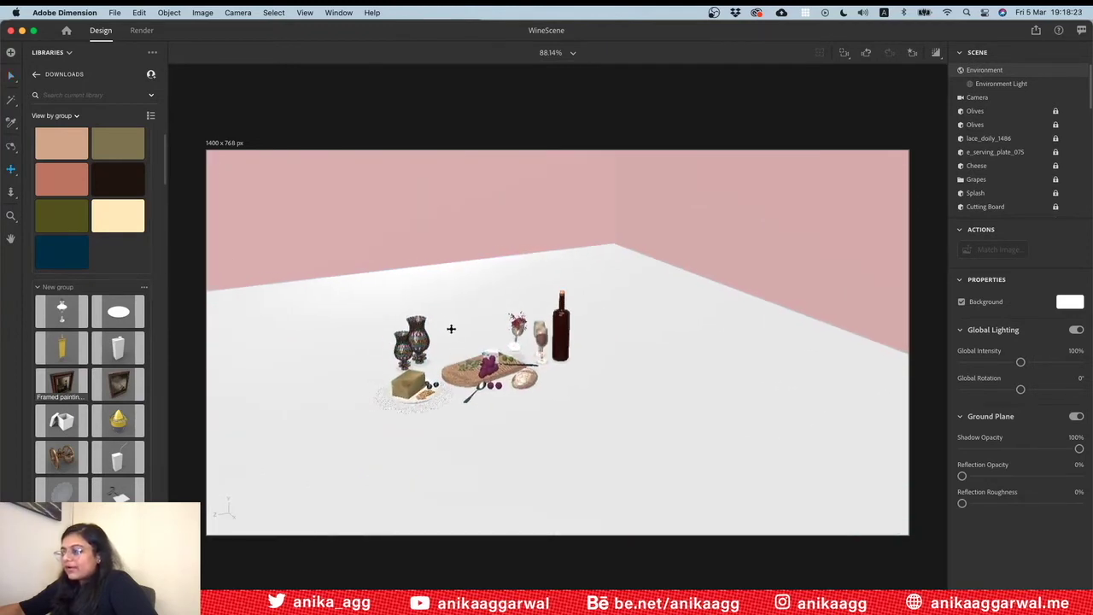
{"action": "scroll", "coordinate": [466, 354], "scroll_direction": "down", "scroll_amount": 2}
{"action": "scroll", "coordinate": [468, 360], "scroll_direction": "down", "scroll_amount": 3}
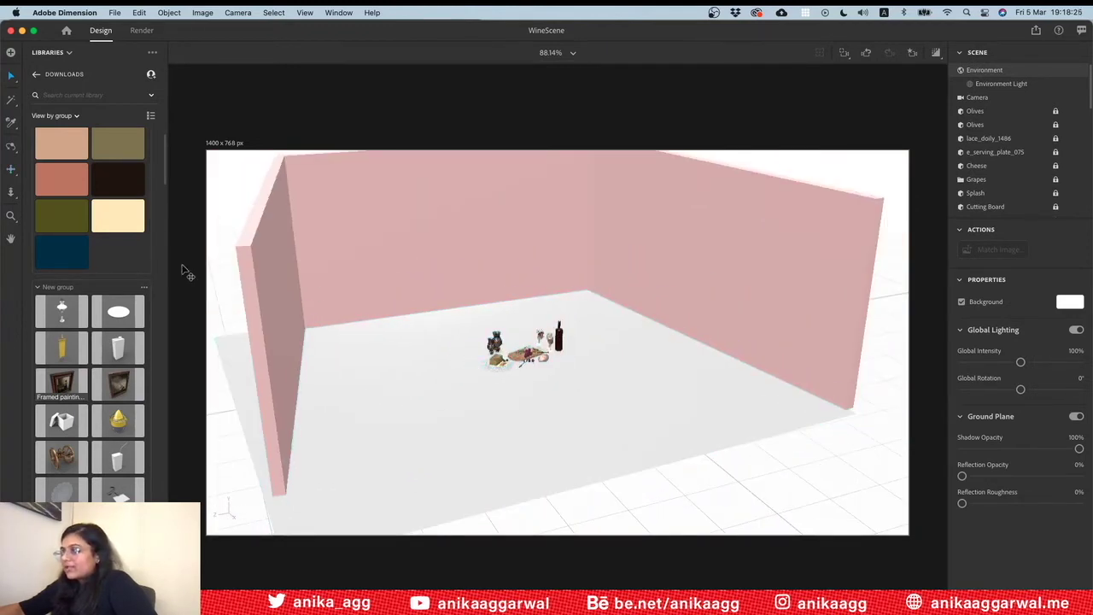
{"action": "left_click", "coordinate": [36, 76]}
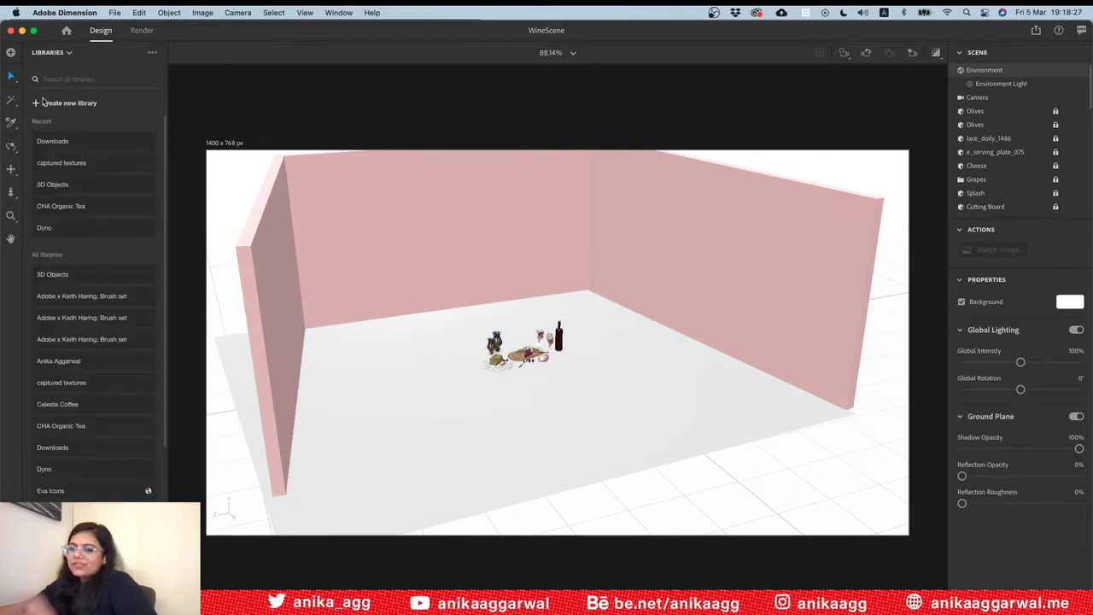
Switch the asset panel to Starter Assets filtered to basic shapes, and save the scene
{"action": "left_click", "coordinate": [50, 59]}
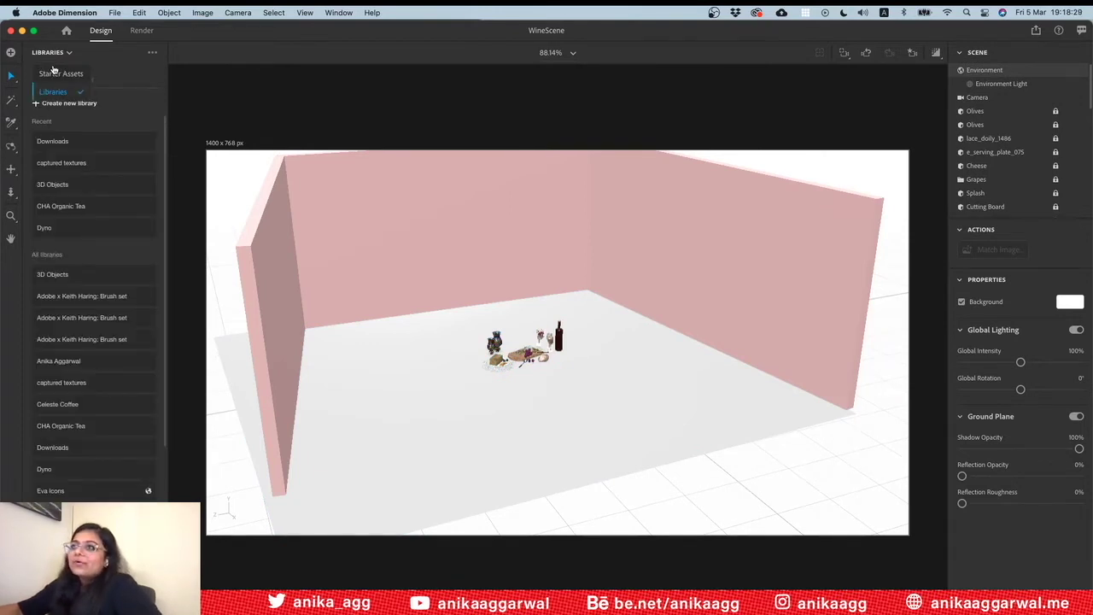
{"action": "left_click", "coordinate": [54, 70]}
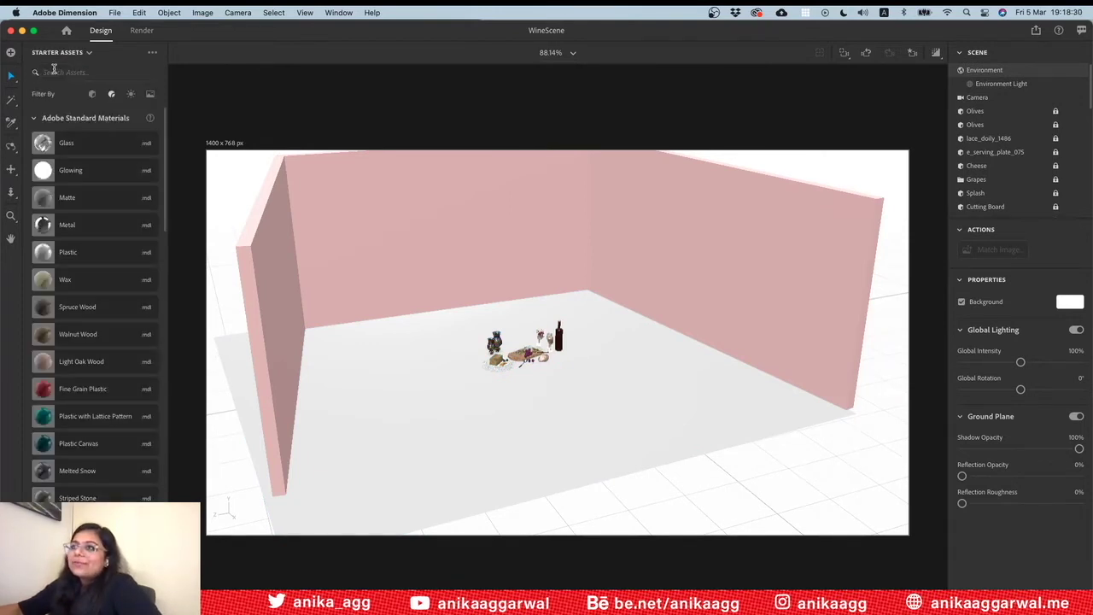
{"action": "left_click", "coordinate": [94, 95]}
{"action": "scroll", "coordinate": [1054, 137], "scroll_direction": "down", "scroll_amount": 3}
{"action": "scroll", "coordinate": [1054, 128], "scroll_direction": "down", "scroll_amount": 2}
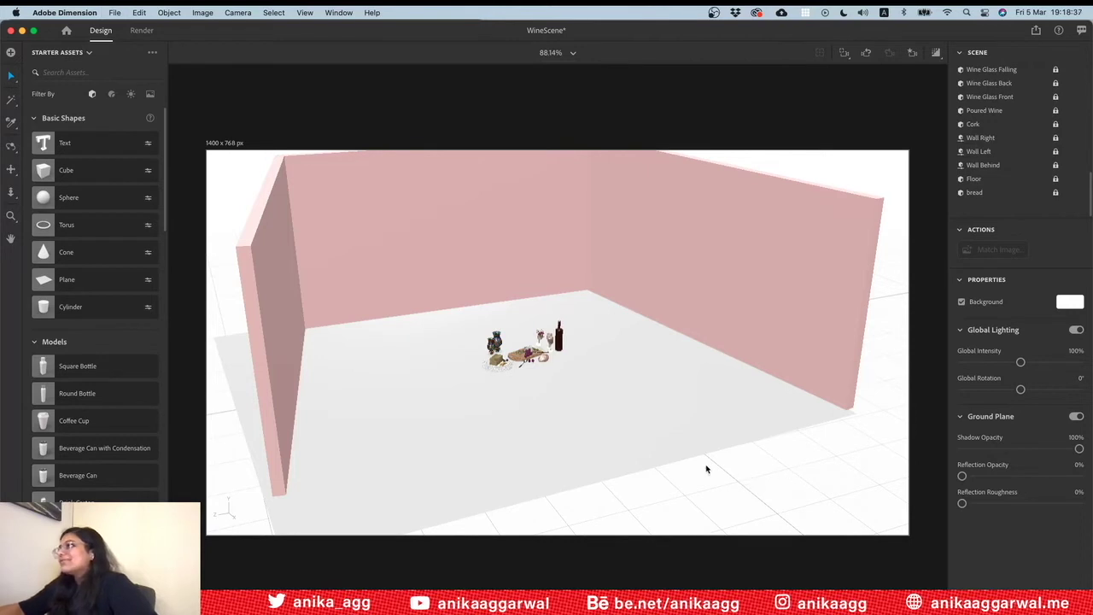
{"action": "key", "text": "super+s"}
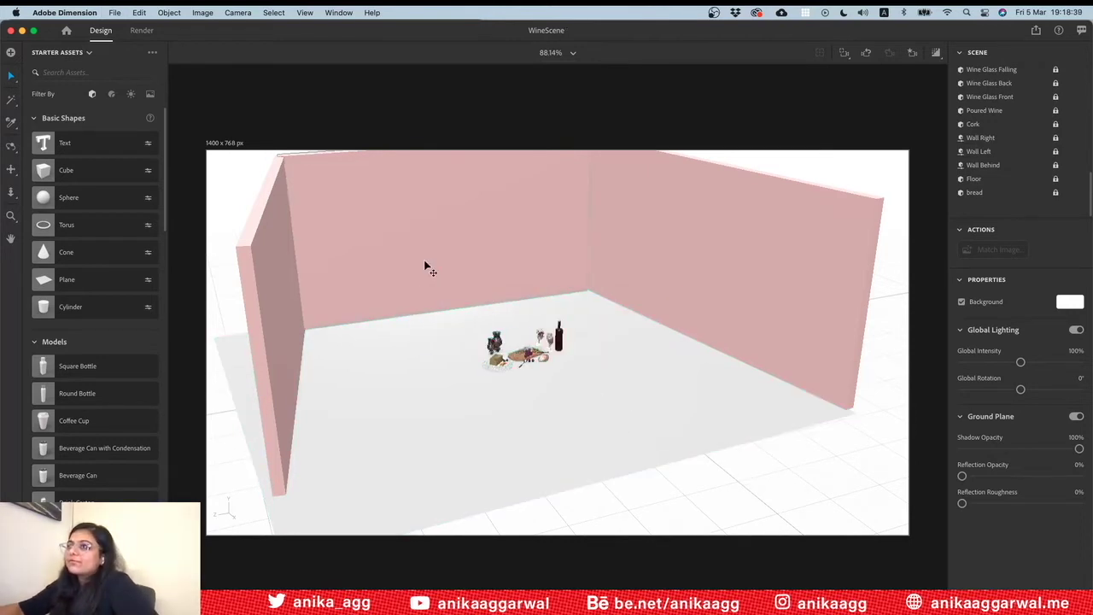
Try a sphere scaled to 5.8 then 21.3, then delete it
{"action": "left_click", "coordinate": [52, 199]}
{"action": "left_click_drag", "start_coordinate": [575, 312], "coordinate": [584, 82]}
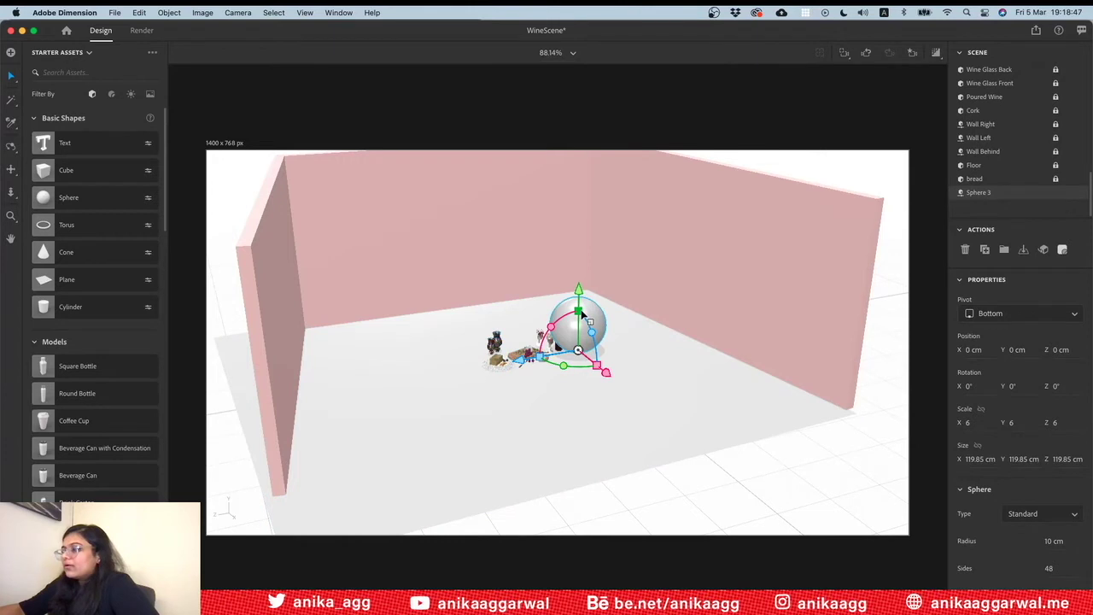
{"action": "left_click_drag", "start_coordinate": [578, 313], "coordinate": [589, 207]}
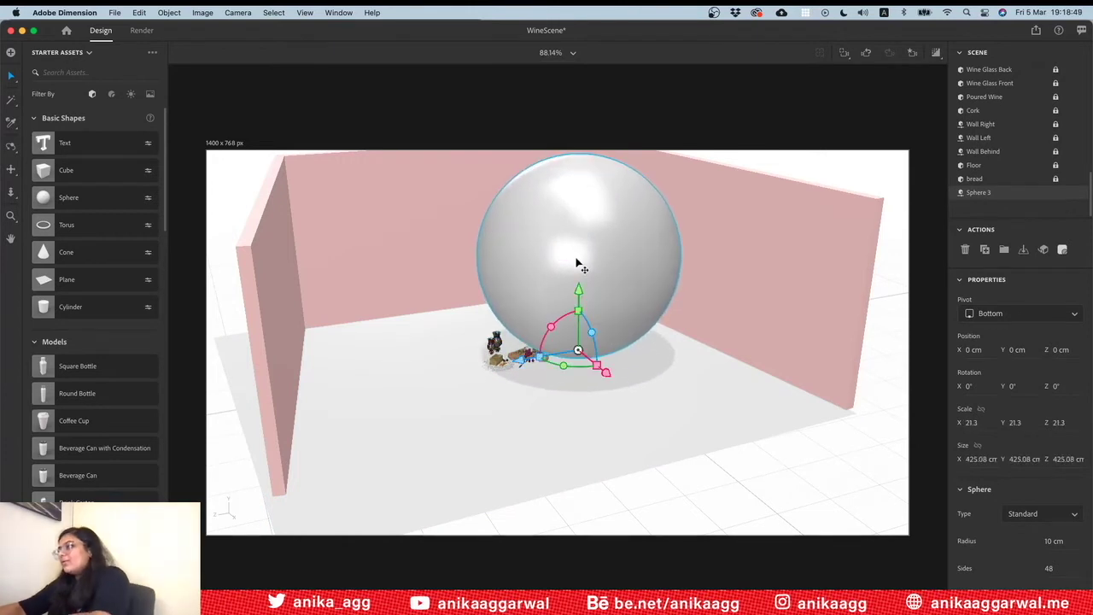
{"action": "key", "text": "Delete"}
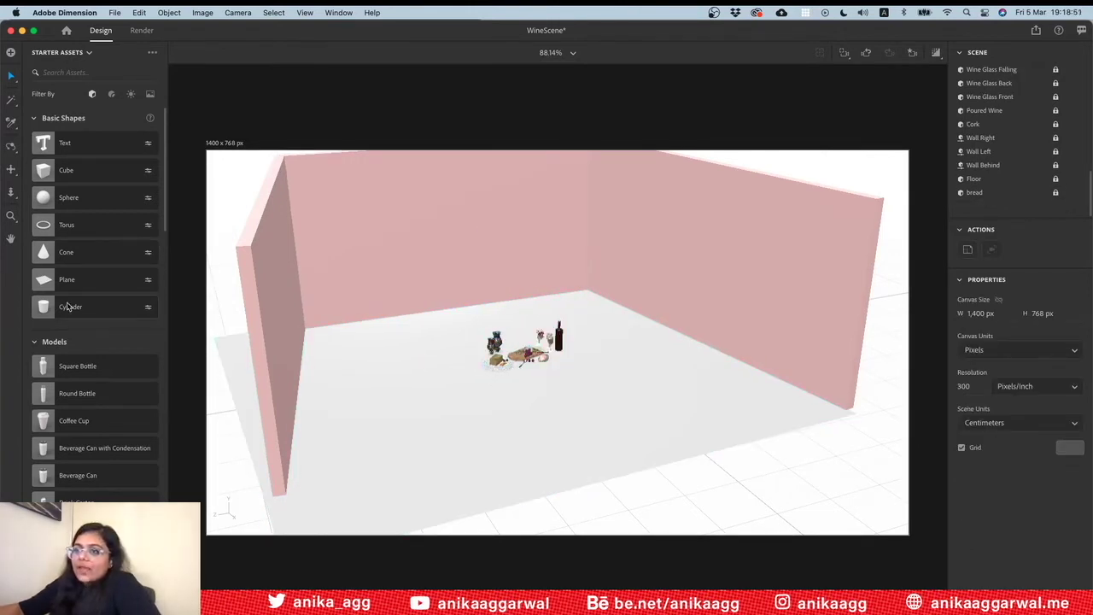
Add a cylinder at scale 5.6, move it to the lower-left floor and flatten it into a disc
{"action": "left_click", "coordinate": [70, 306]}
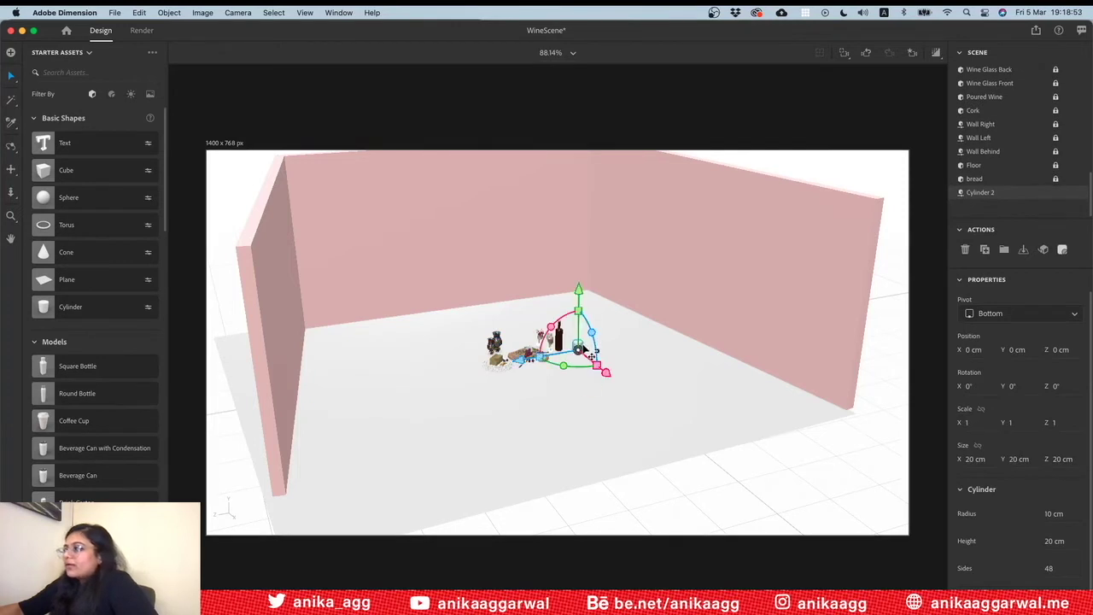
{"action": "left_click_drag", "start_coordinate": [578, 312], "coordinate": [614, 117]}
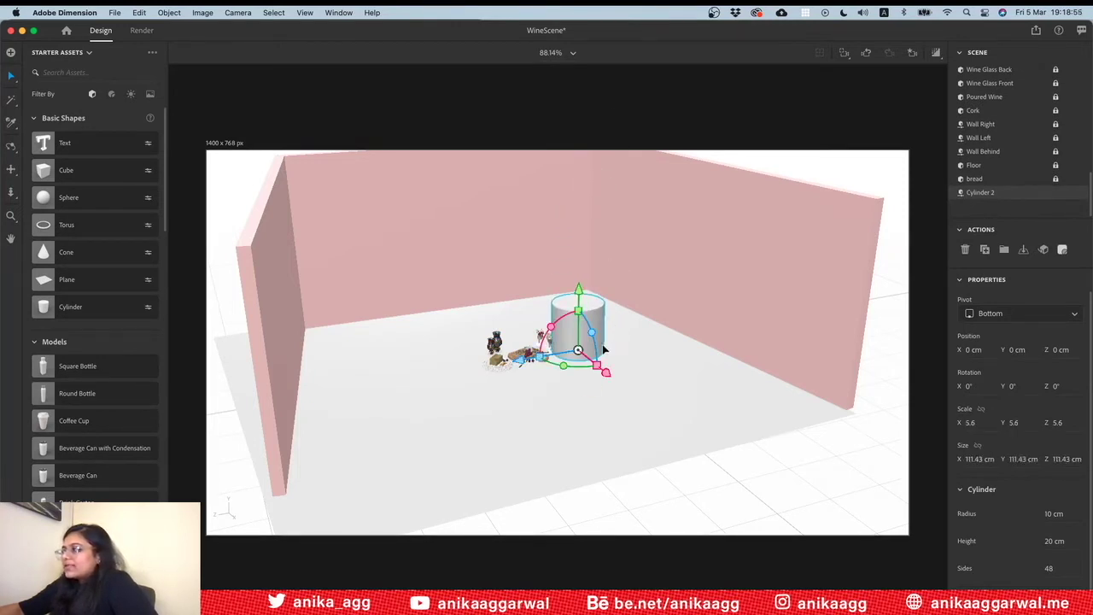
{"action": "mouse_move", "coordinate": [584, 330]}
{"action": "left_mouse_down"}
{"action": "mouse_move", "coordinate": [378, 419]}
{"action": "mouse_move", "coordinate": [367, 403]}
{"action": "left_mouse_up"}
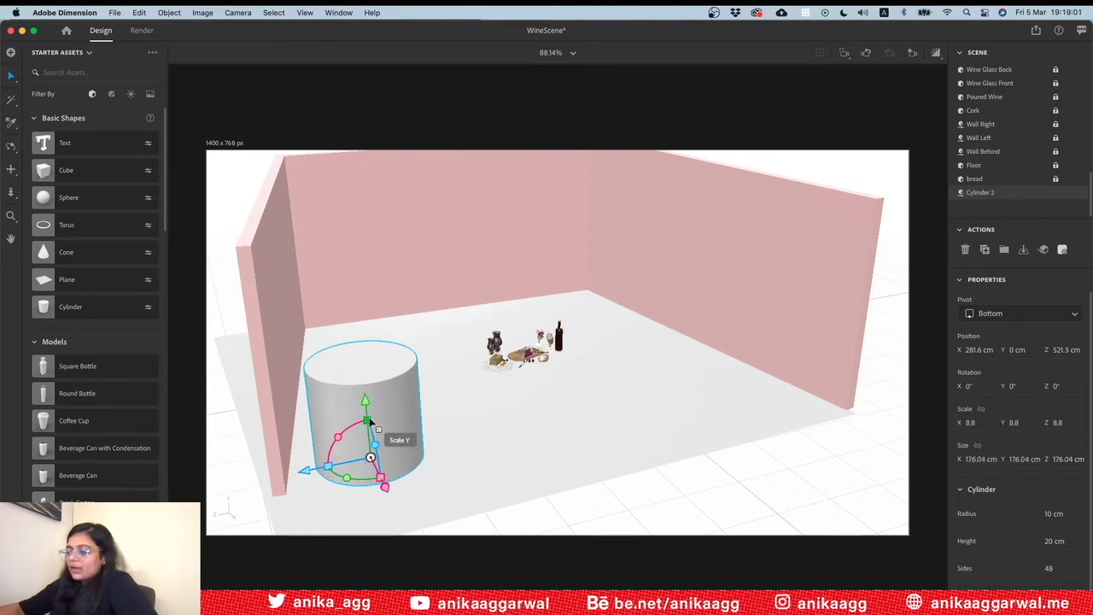
{"action": "left_click_drag", "start_coordinate": [367, 411], "coordinate": [381, 461]}
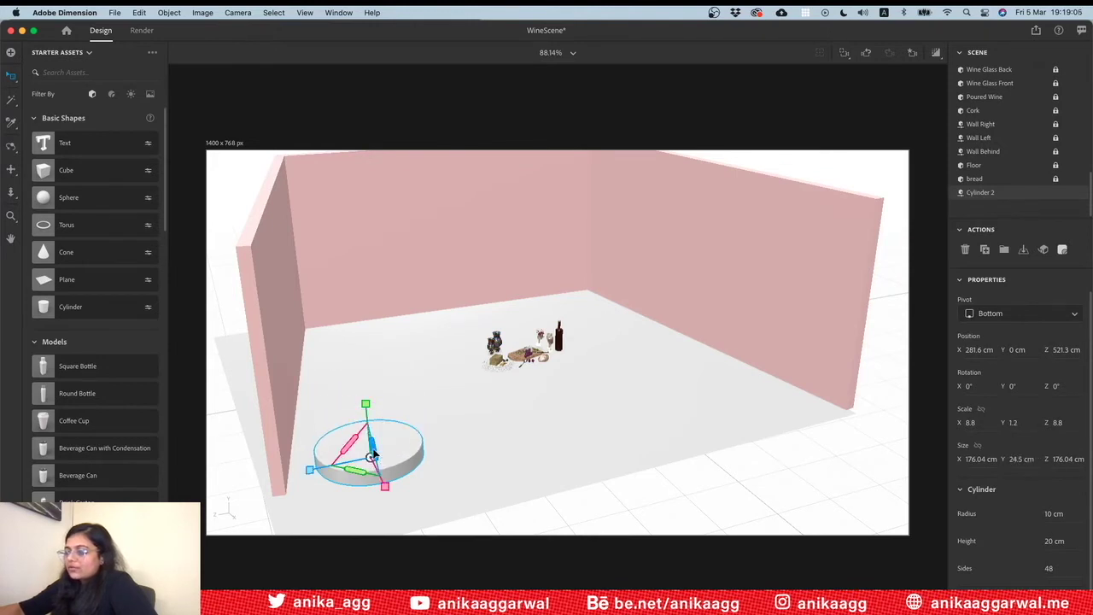
Rotate the disc 90° on X, rest it on the floor, and move it back-left to X -56.6 cm
{"action": "mouse_move", "coordinate": [337, 437]}
{"action": "left_mouse_down"}
{"action": "mouse_move", "coordinate": [377, 415]}
{"action": "mouse_move", "coordinate": [410, 425]}
{"action": "left_mouse_up"}
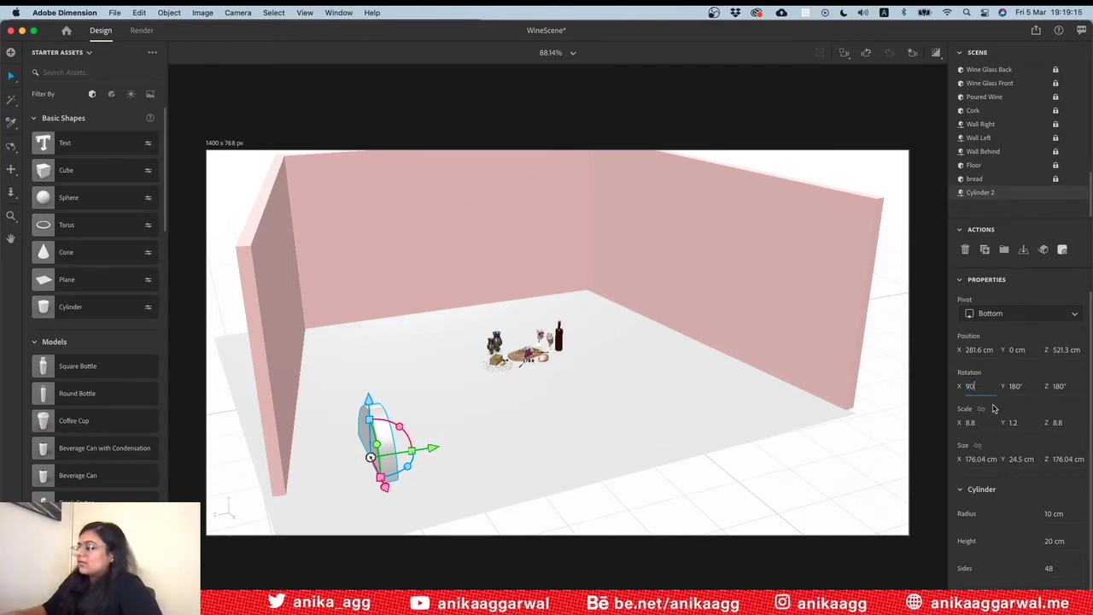
{"action": "key", "text": "Return"}
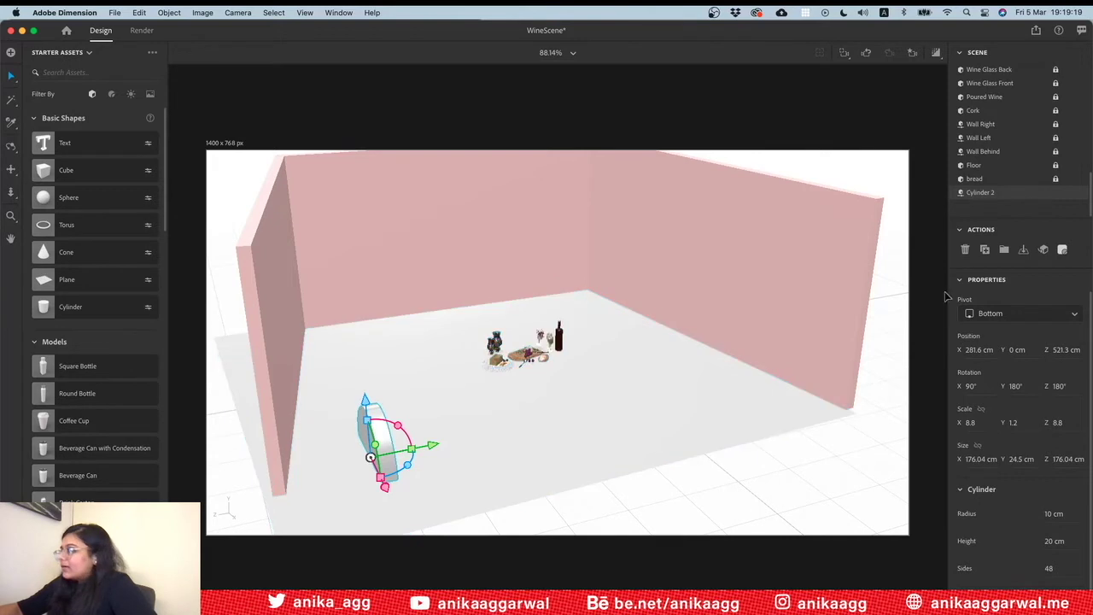
{"action": "left_click", "coordinate": [1023, 251]}
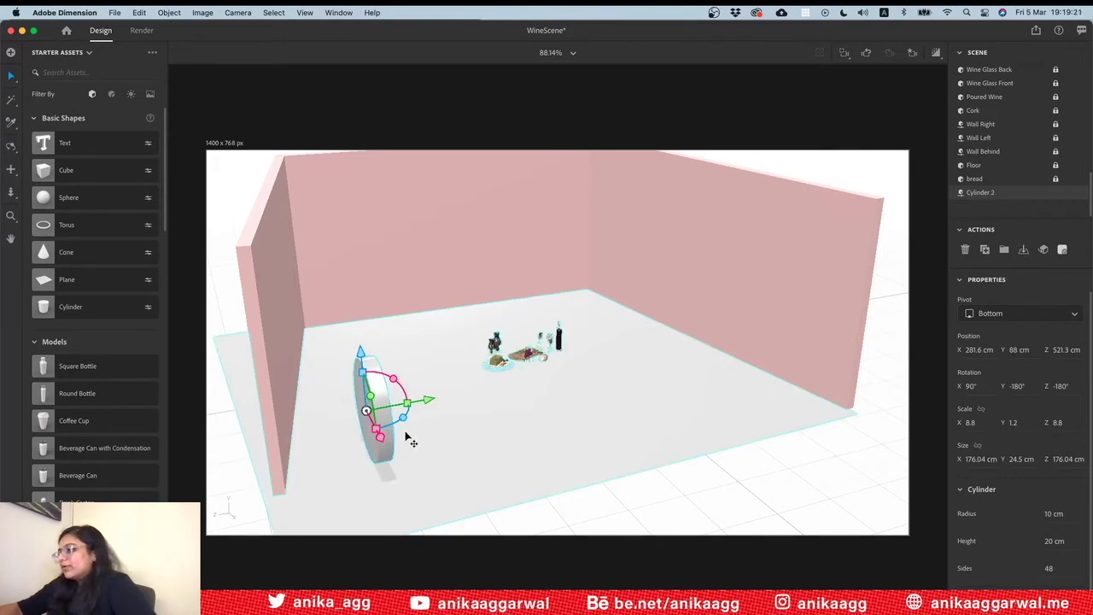
{"action": "left_click_drag", "start_coordinate": [381, 440], "coordinate": [366, 354]}
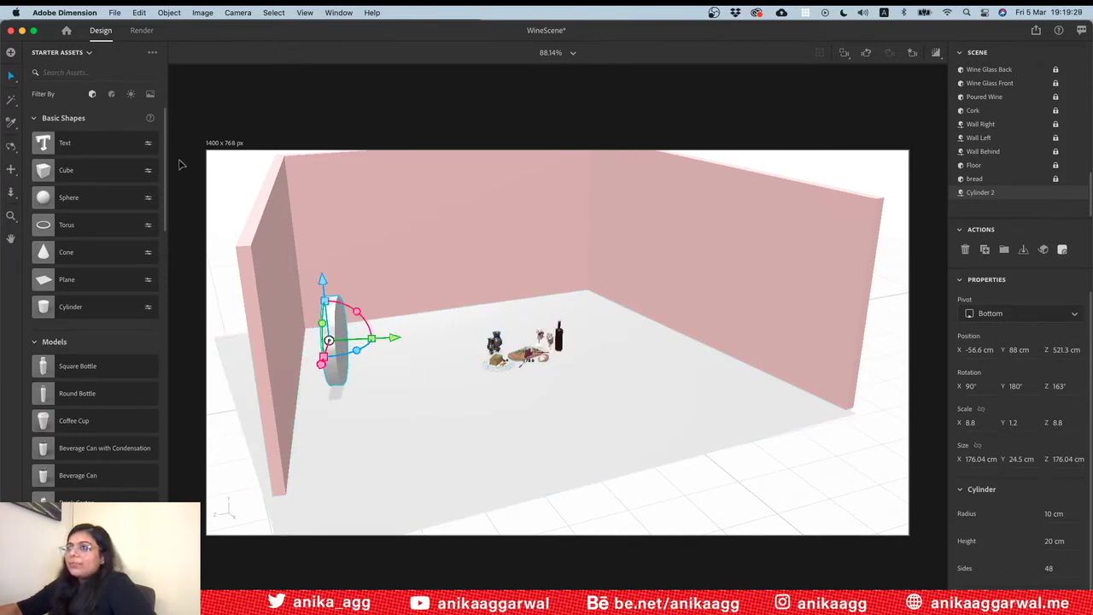
{"action": "left_click", "coordinate": [112, 94]}
Apply the Glowing material to Cylinder 2 and set its glow colour to warm beige FAECCA
{"action": "left_click", "coordinate": [72, 173]}
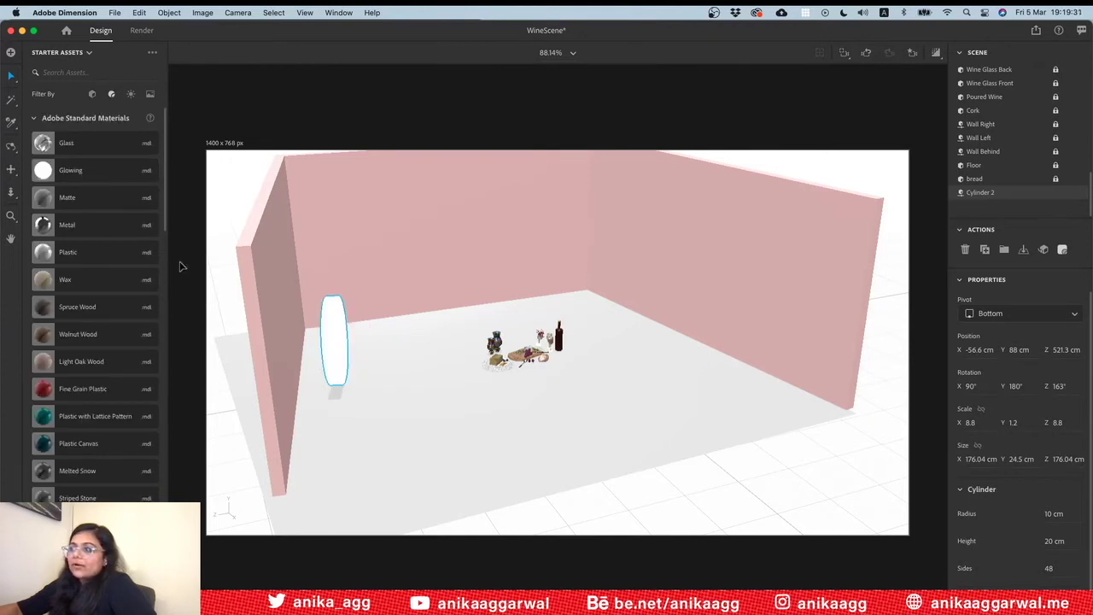
{"action": "left_click", "coordinate": [344, 353]}
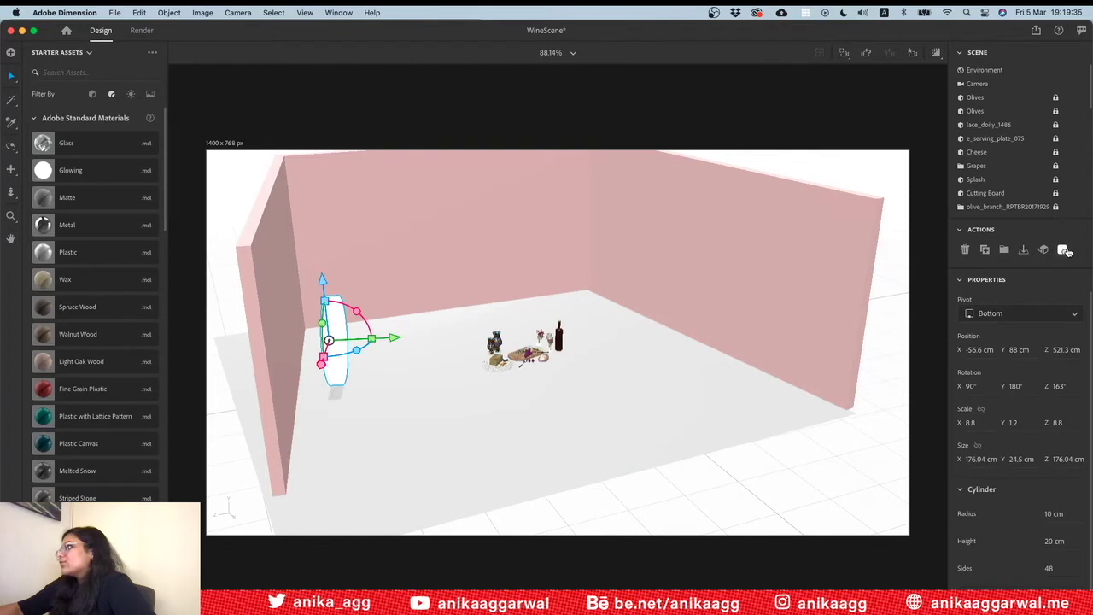
{"action": "left_click", "coordinate": [1063, 249]}
{"action": "left_click", "coordinate": [1077, 302]}
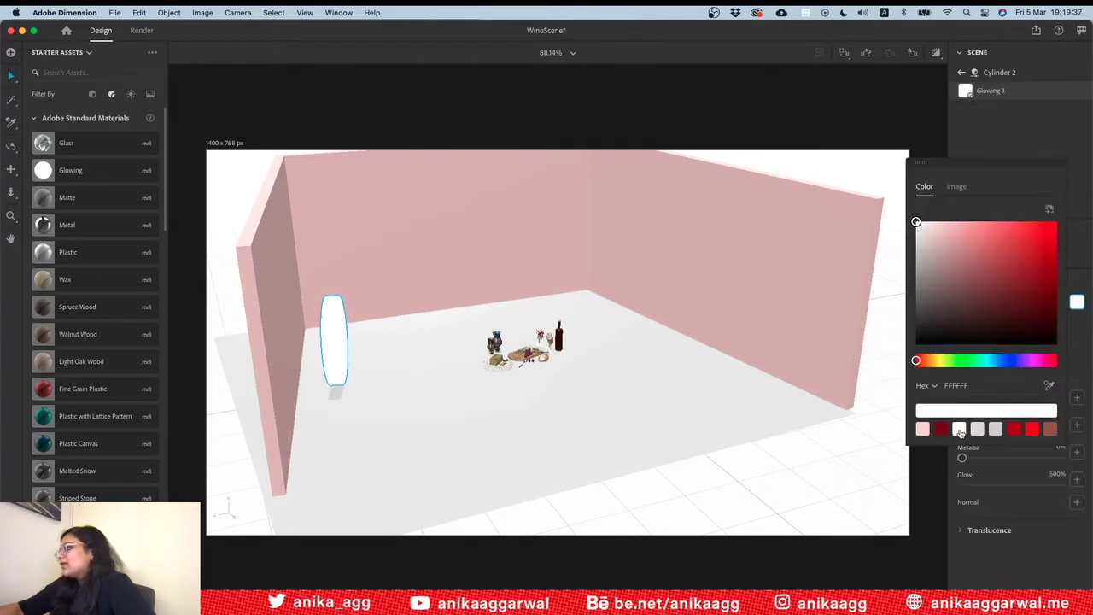
{"action": "left_click", "coordinate": [959, 430]}
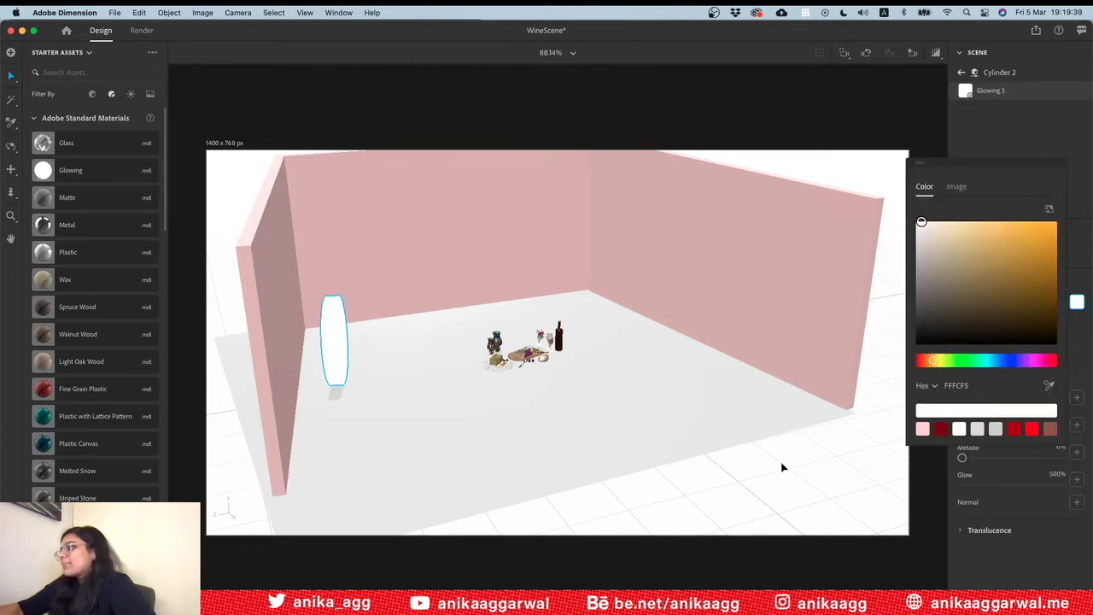
{"action": "left_click_drag", "start_coordinate": [933, 225], "coordinate": [943, 226]}
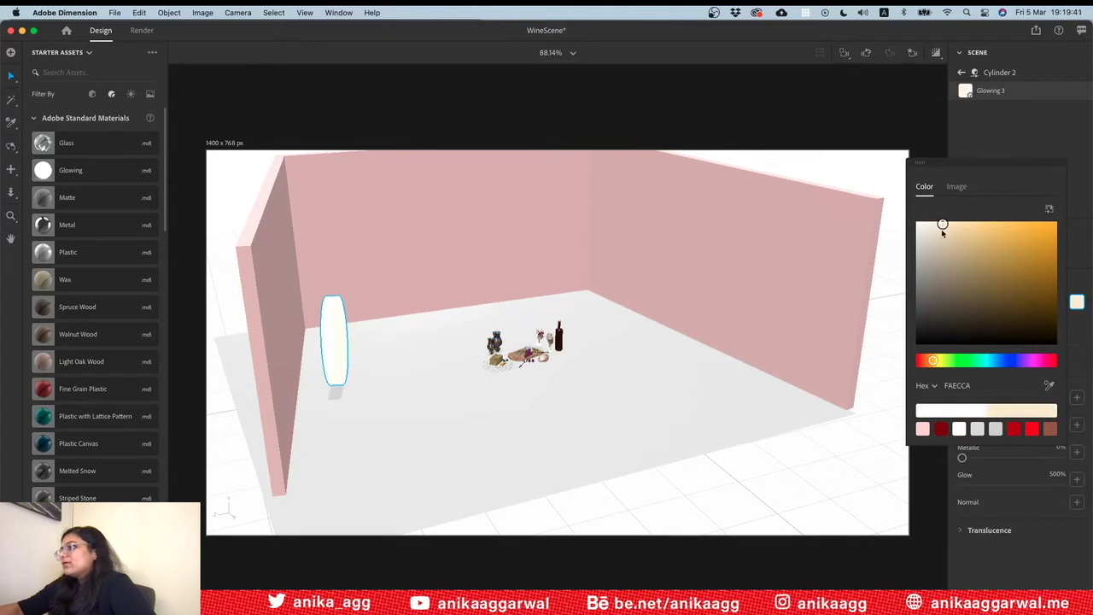
{"action": "left_click", "coordinate": [775, 480]}
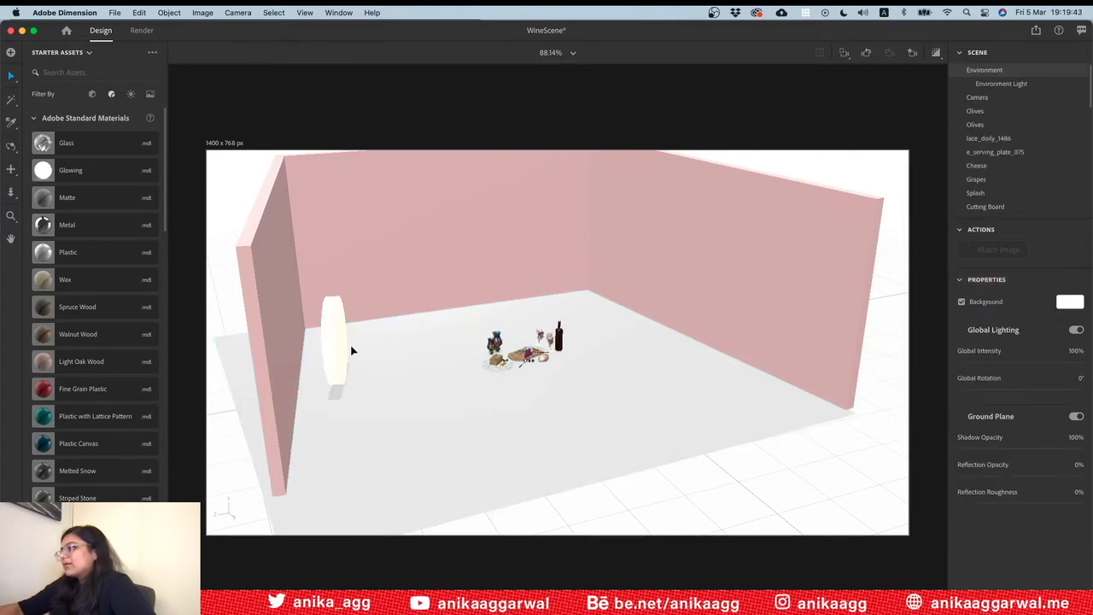
{"action": "left_click", "coordinate": [347, 351]}
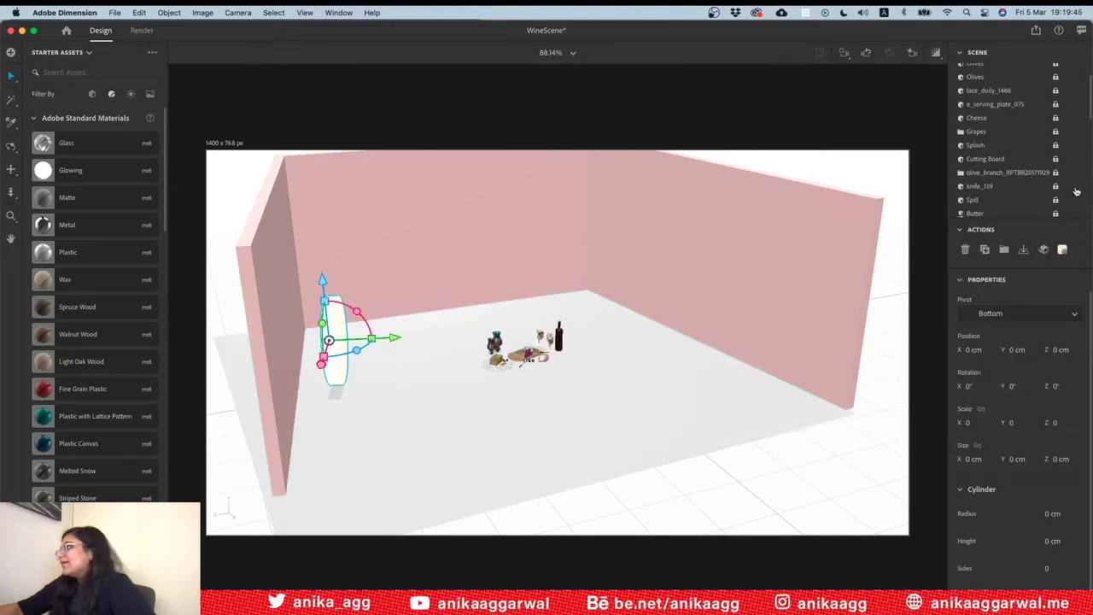
{"action": "left_click", "coordinate": [811, 502]}
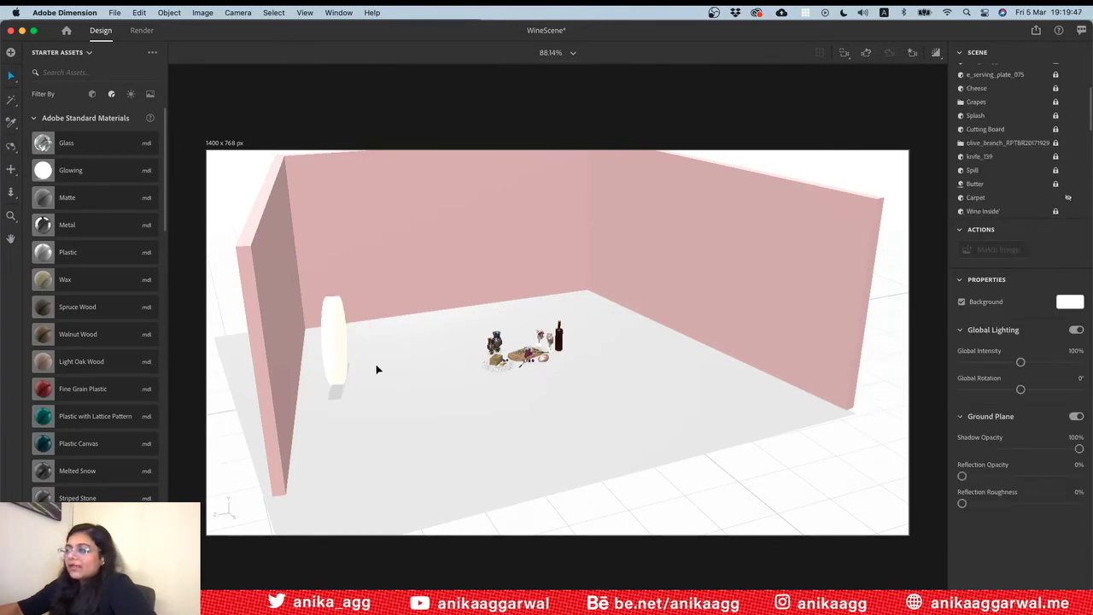
{"action": "left_click", "coordinate": [333, 362]}
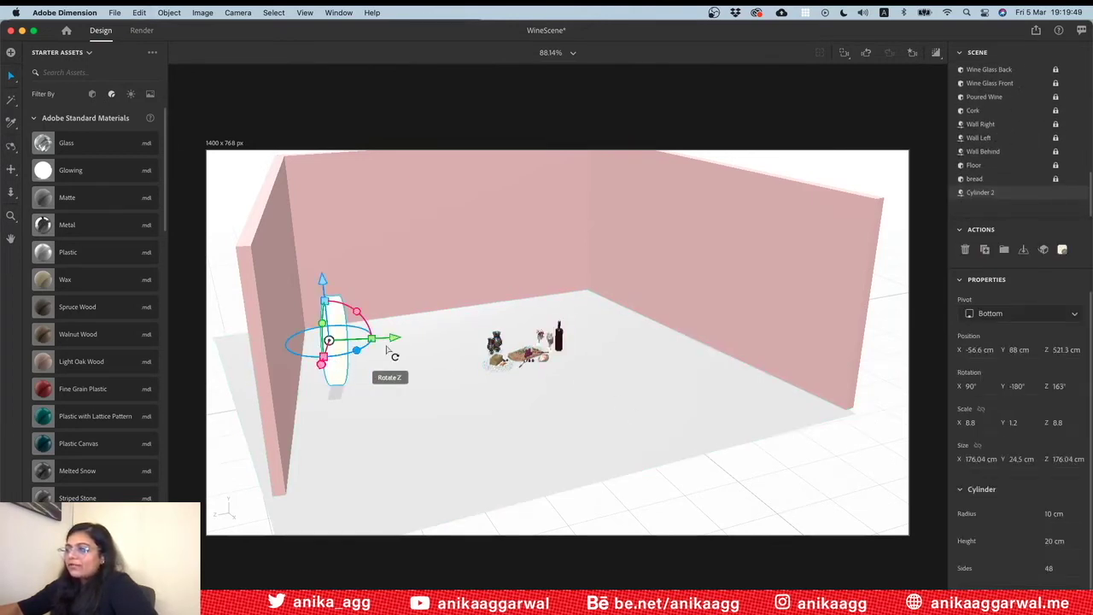
Duplicate the disc to the right side wall, angle it and scale it larger
{"action": "left_click_drag", "start_coordinate": [391, 342], "coordinate": [688, 354], "text": "alt"}
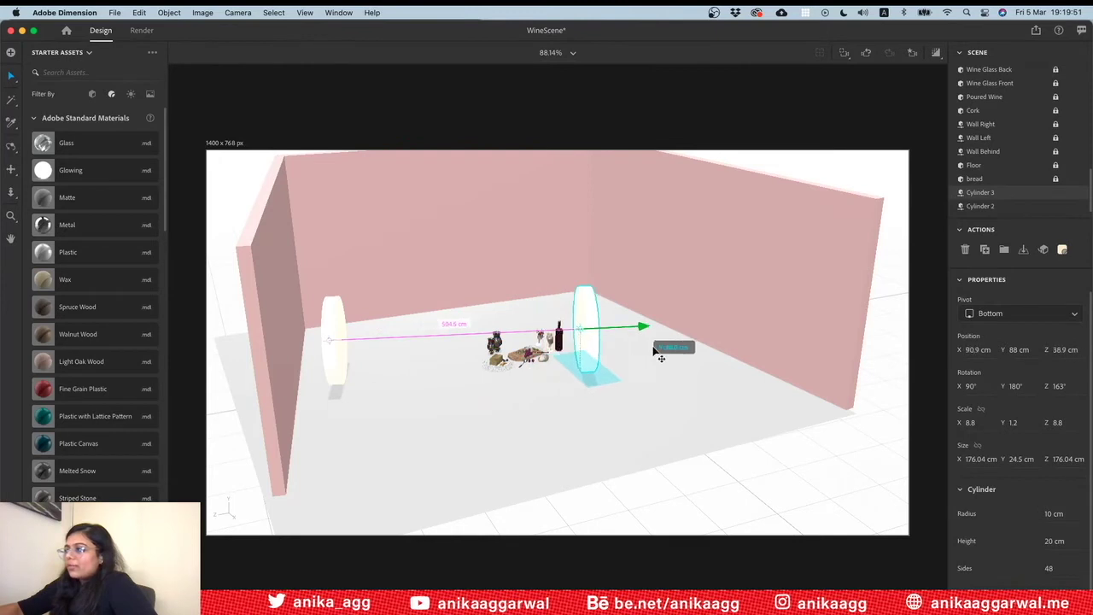
{"action": "left_click_drag", "start_coordinate": [688, 353], "coordinate": [719, 342], "text": "alt"}
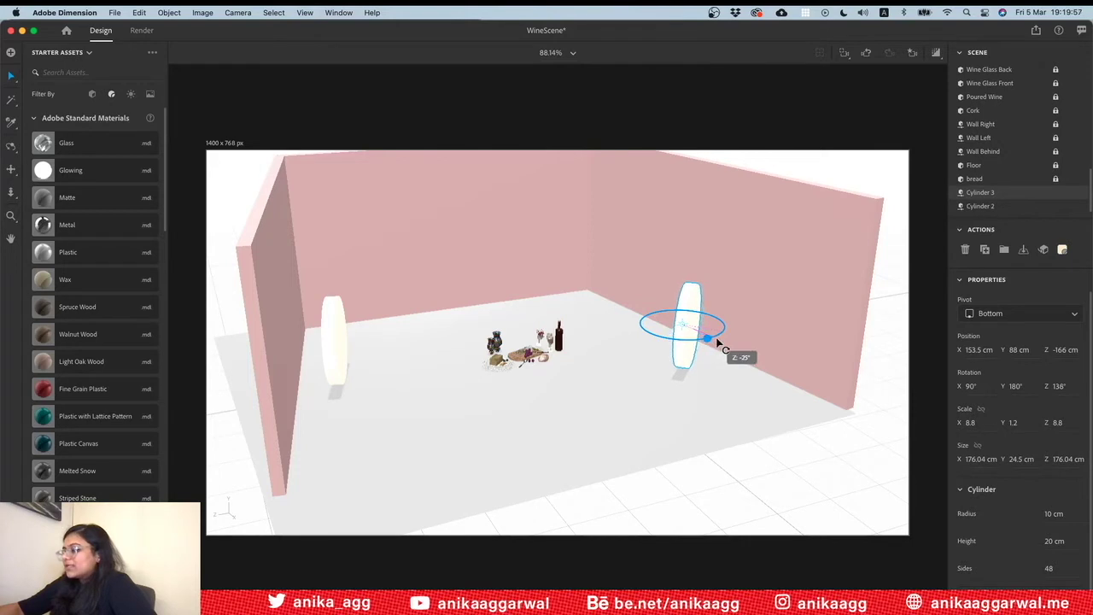
{"action": "left_click_drag", "start_coordinate": [718, 336], "coordinate": [748, 333]}
{"action": "left_click_drag", "start_coordinate": [698, 295], "coordinate": [696, 279]}
{"action": "left_click", "coordinate": [738, 505]}
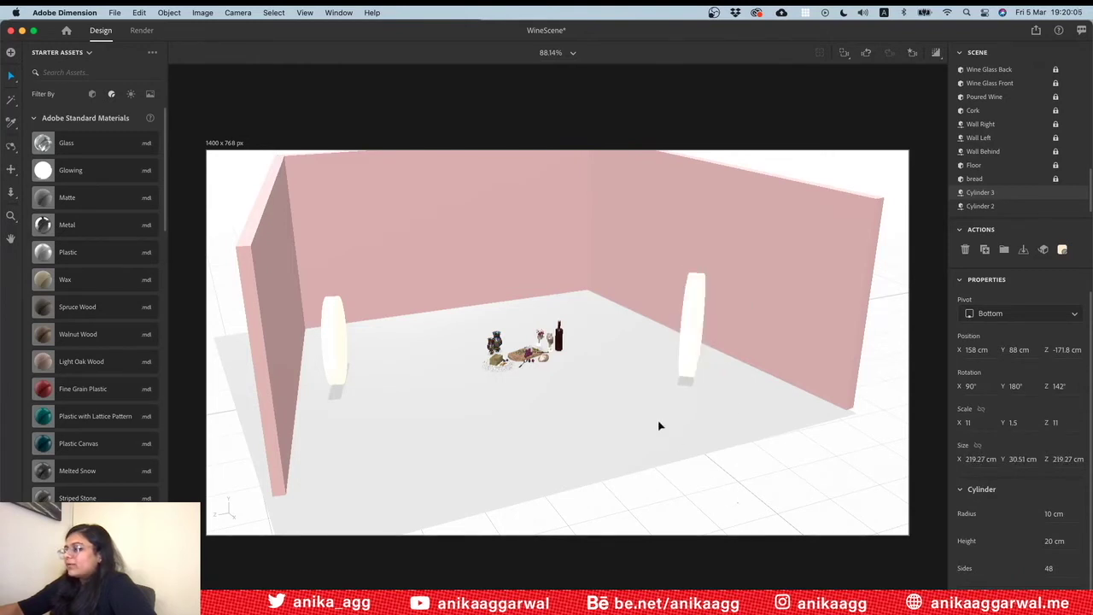
Duplicate another disc, then rotate and place a disc against the back wall
{"action": "left_click", "coordinate": [693, 339]}
{"action": "key", "text": "super+d"}
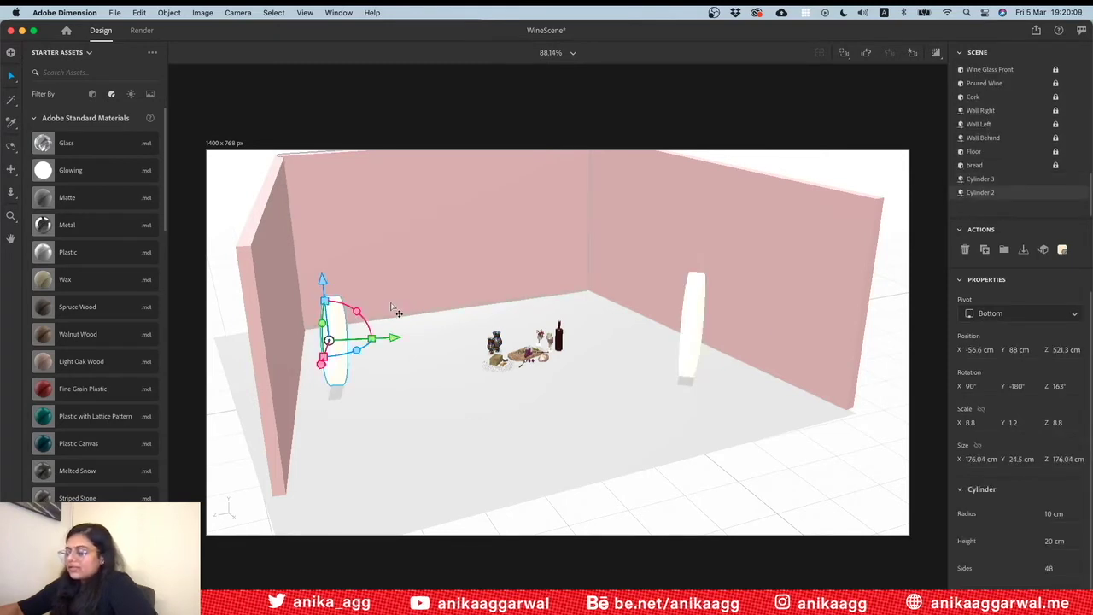
{"action": "mouse_move", "coordinate": [396, 338]}
{"action": "left_mouse_down"}
{"action": "mouse_move", "coordinate": [410, 341]}
{"action": "mouse_move", "coordinate": [380, 354]}
{"action": "left_mouse_up"}
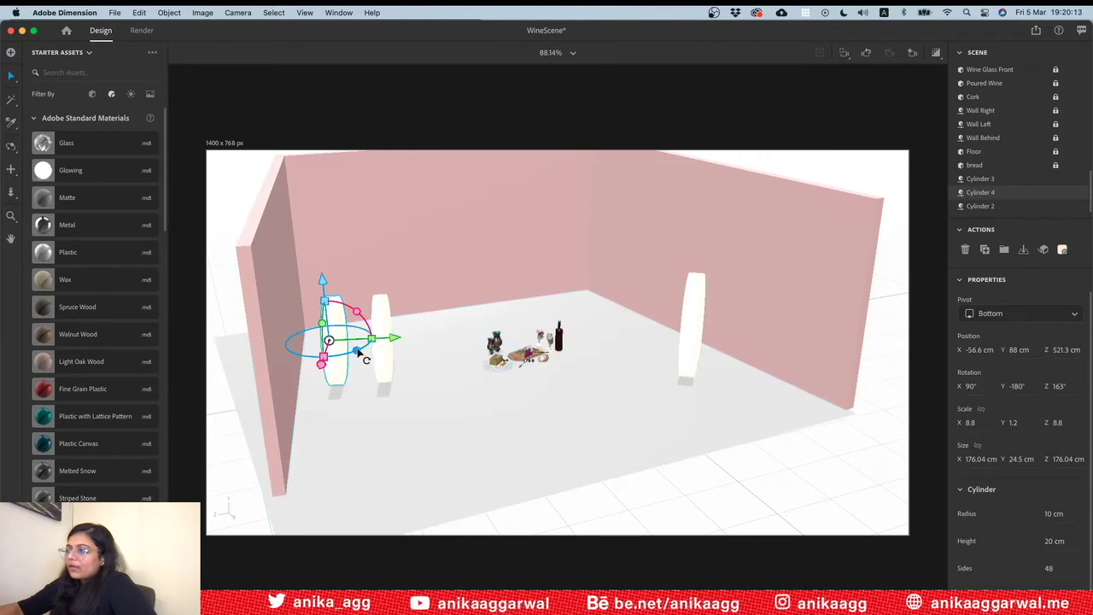
{"action": "left_click", "coordinate": [384, 357]}
{"action": "mouse_move", "coordinate": [406, 351]}
{"action": "left_mouse_down"}
{"action": "mouse_move", "coordinate": [382, 376]}
{"action": "mouse_move", "coordinate": [442, 317]}
{"action": "left_mouse_up"}
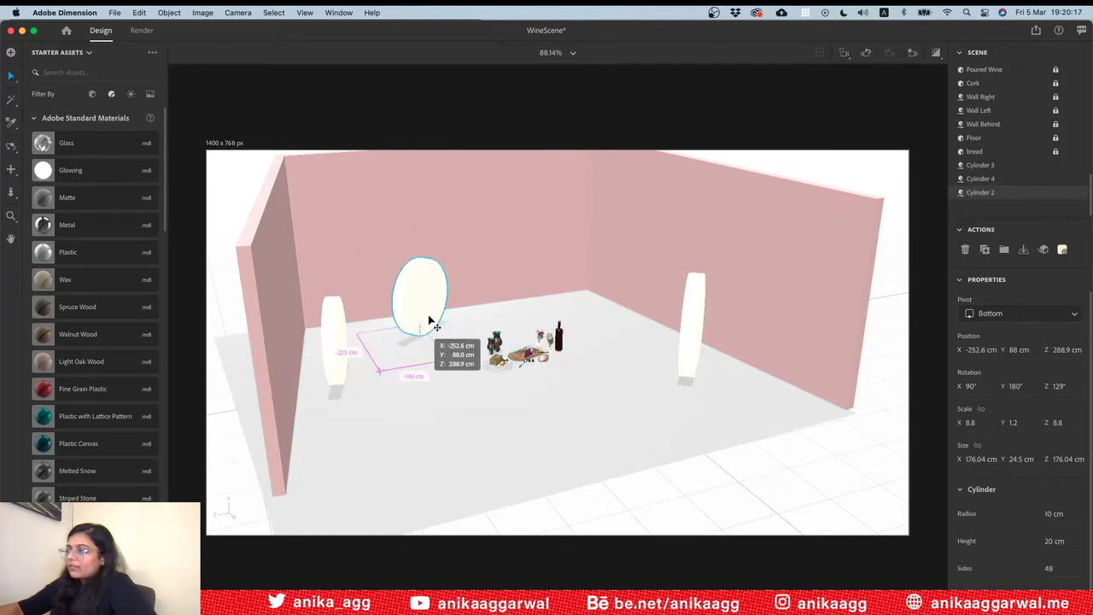
{"action": "left_click_drag", "start_coordinate": [439, 296], "coordinate": [433, 303]}
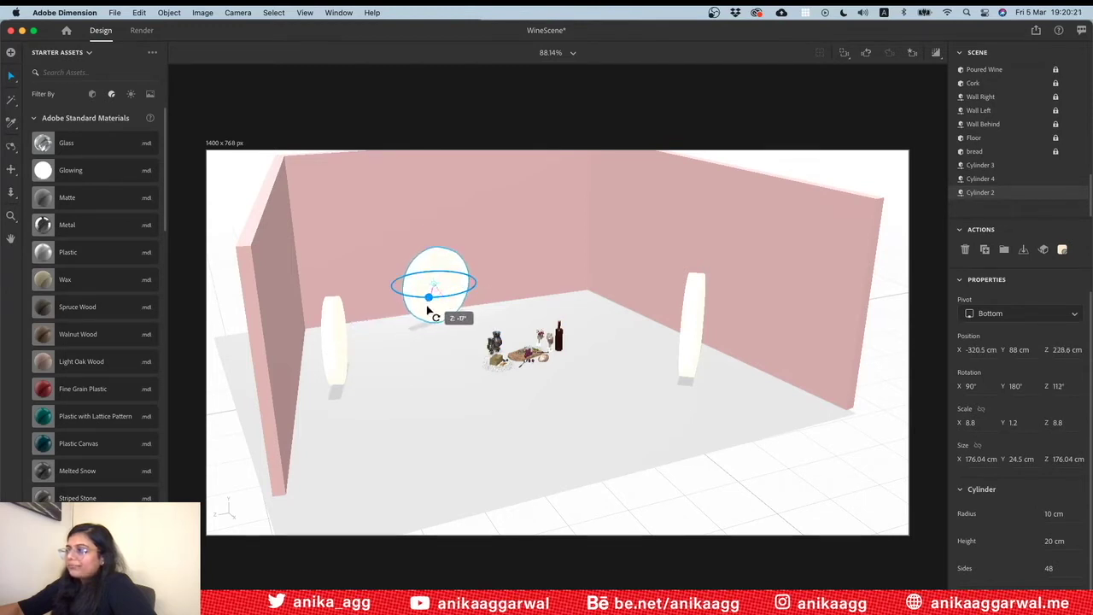
{"action": "left_click_drag", "start_coordinate": [432, 304], "coordinate": [449, 309]}
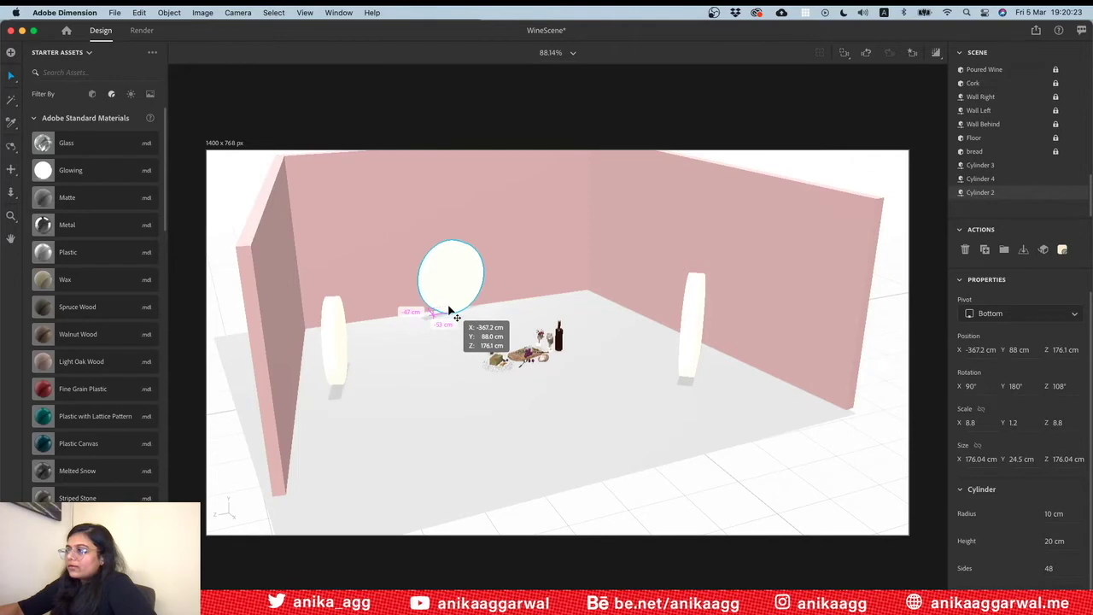
{"action": "left_click", "coordinate": [481, 356]}
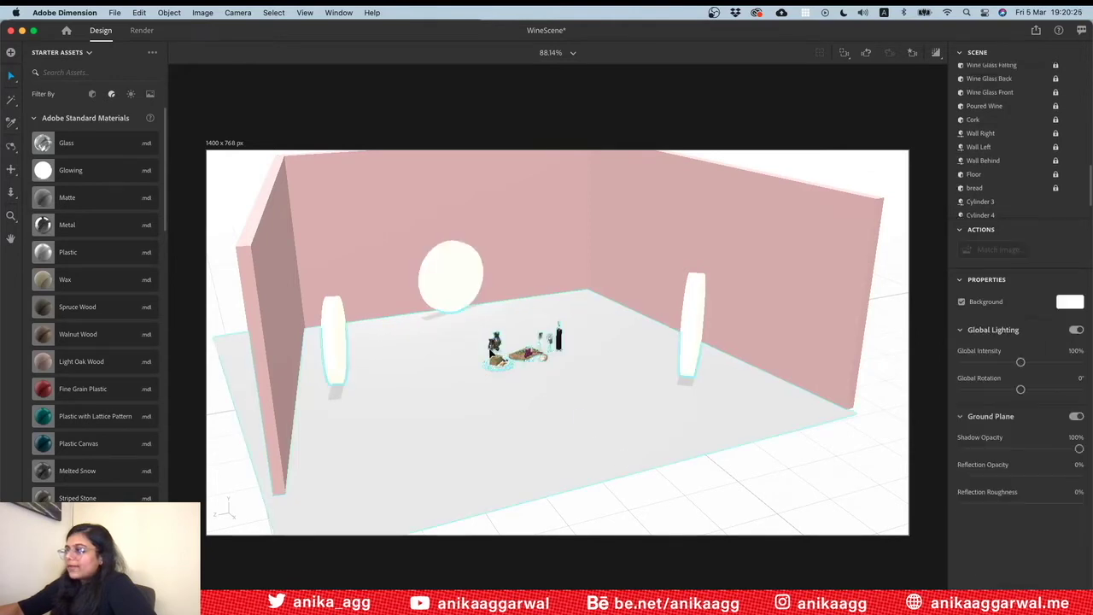
Zoom in on the picnic table and tint the table lamp's glowing material peach FAECCA
{"action": "scroll", "coordinate": [491, 351], "scroll_direction": "up", "scroll_amount": 5}
{"action": "scroll", "coordinate": [491, 352], "scroll_direction": "up", "scroll_amount": 3}
{"action": "scroll", "coordinate": [478, 350], "scroll_direction": "up", "scroll_amount": 3}
{"action": "key", "text": "2"}
{"action": "mouse_move", "coordinate": [422, 339]}
{"action": "left_mouse_down"}
{"action": "mouse_move", "coordinate": [448, 348]}
{"action": "mouse_move", "coordinate": [409, 402]}
{"action": "mouse_move", "coordinate": [410, 461]}
{"action": "left_mouse_up"}
{"action": "key", "text": "2"}
{"action": "key", "text": "v"}
{"action": "left_click", "coordinate": [405, 362]}
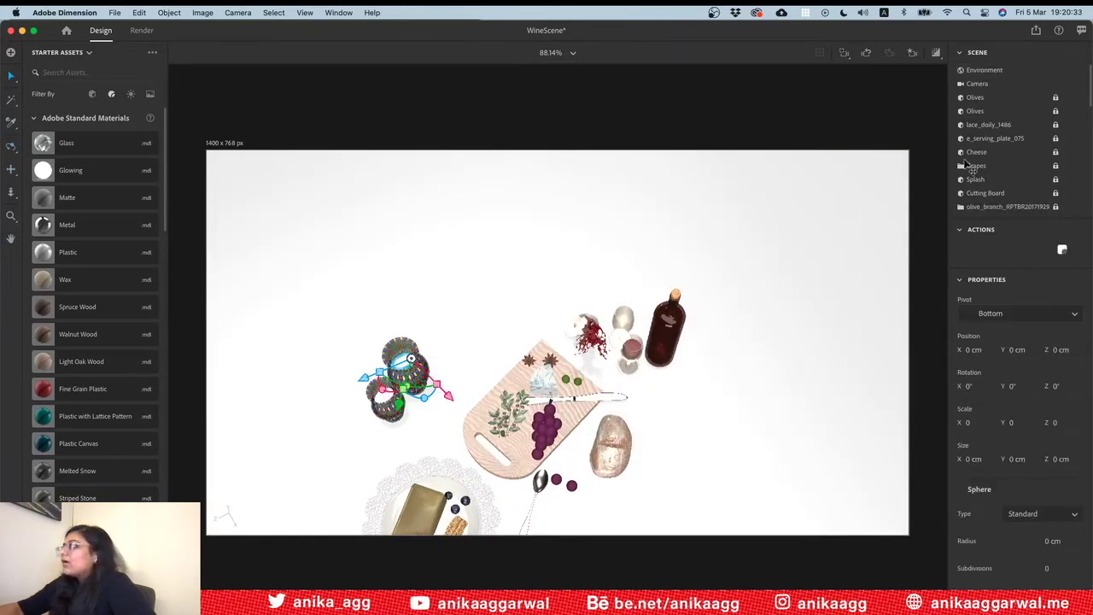
{"action": "double_click", "coordinate": [1079, 107]}
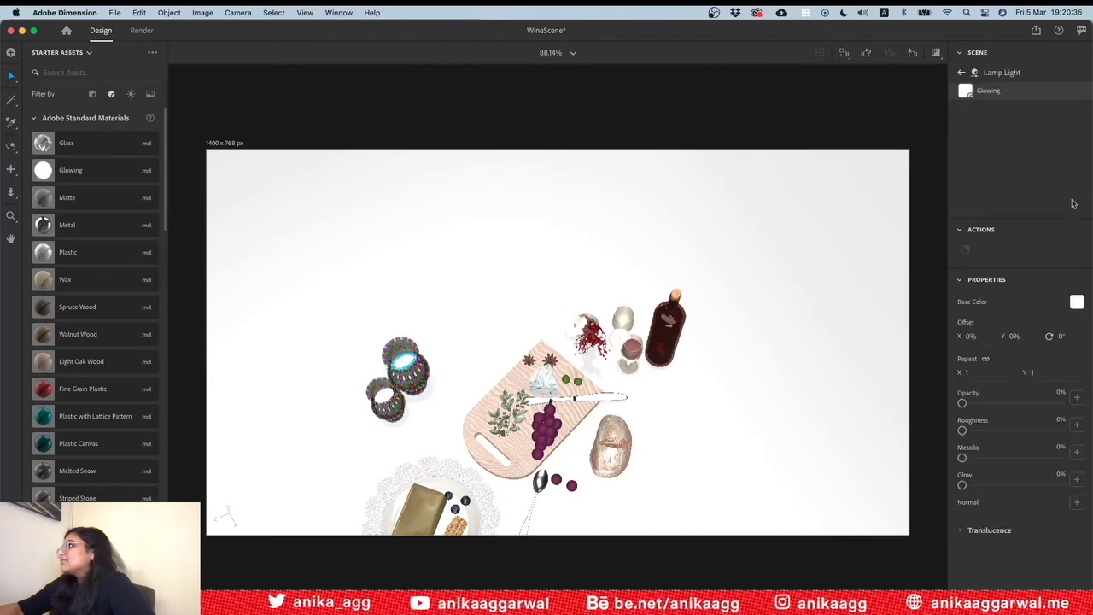
{"action": "left_click", "coordinate": [1076, 301]}
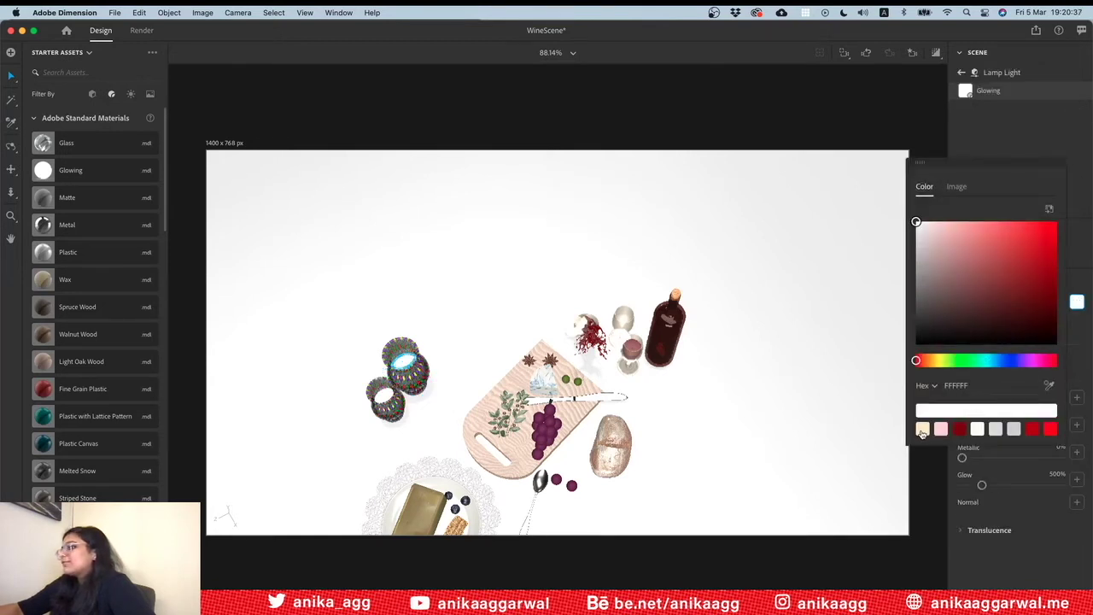
{"action": "left_click", "coordinate": [922, 429]}
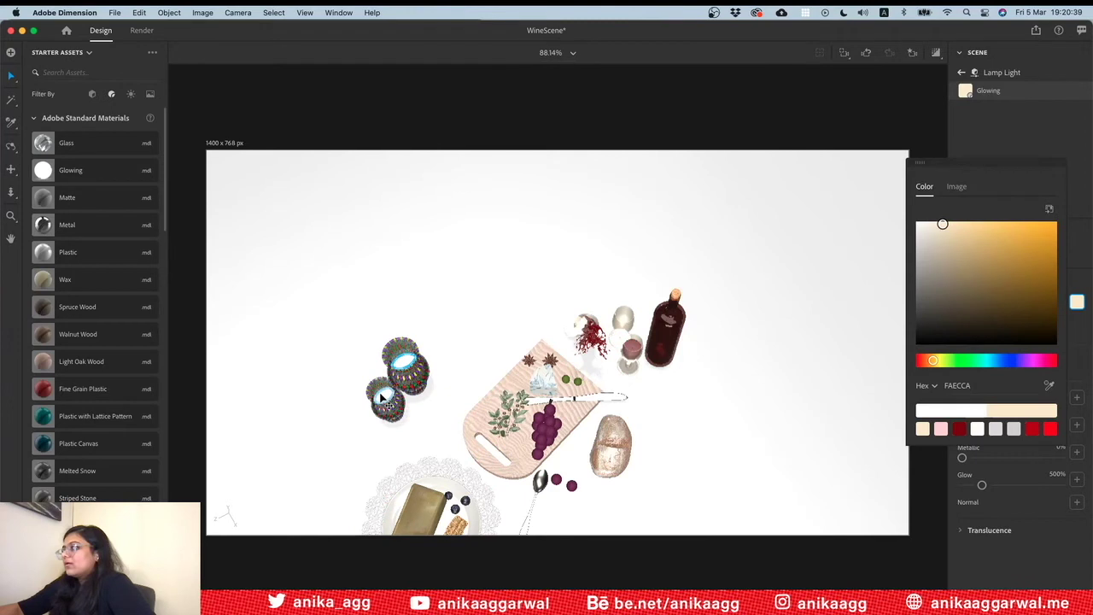
{"action": "left_click", "coordinate": [383, 397]}
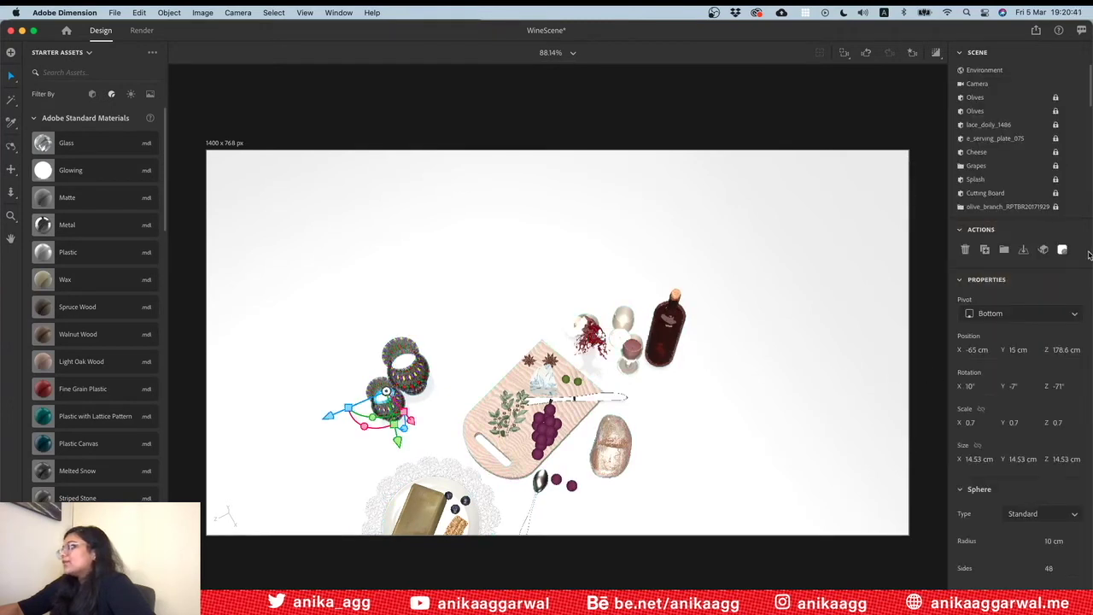
Give the Lamp Light Small material the same warm peach base colour
{"action": "scroll", "coordinate": [1074, 181], "scroll_direction": "down", "scroll_amount": 2}
{"action": "scroll", "coordinate": [1074, 181], "scroll_direction": "down", "scroll_amount": 2}
{"action": "scroll", "coordinate": [1069, 176], "scroll_direction": "down", "scroll_amount": 2}
{"action": "mouse_move", "coordinate": [1008, 205]}
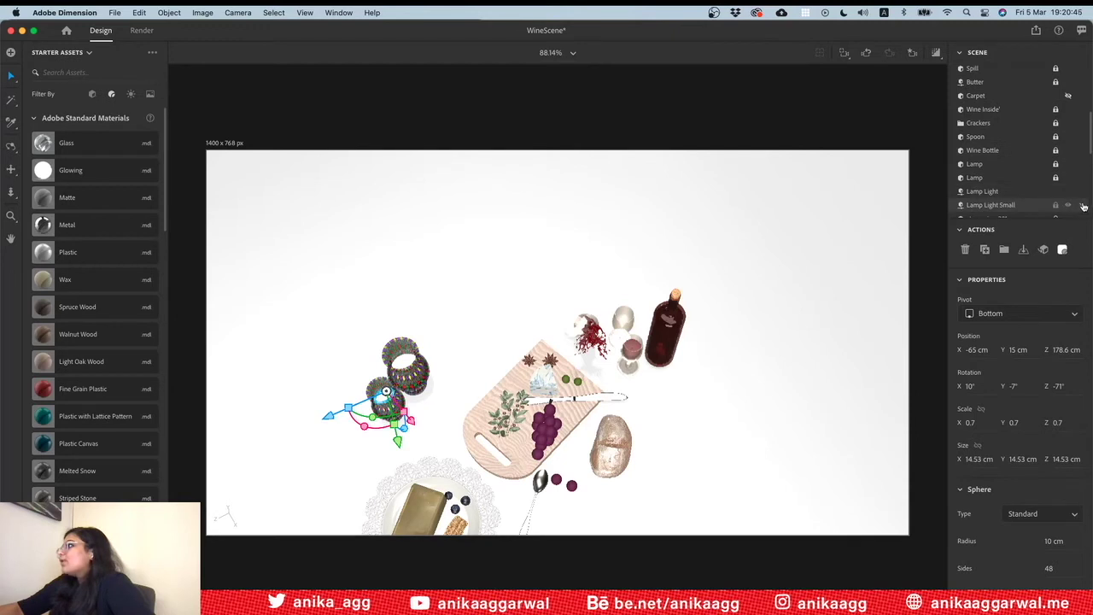
{"action": "left_click", "coordinate": [1082, 207]}
{"action": "left_click", "coordinate": [1076, 304]}
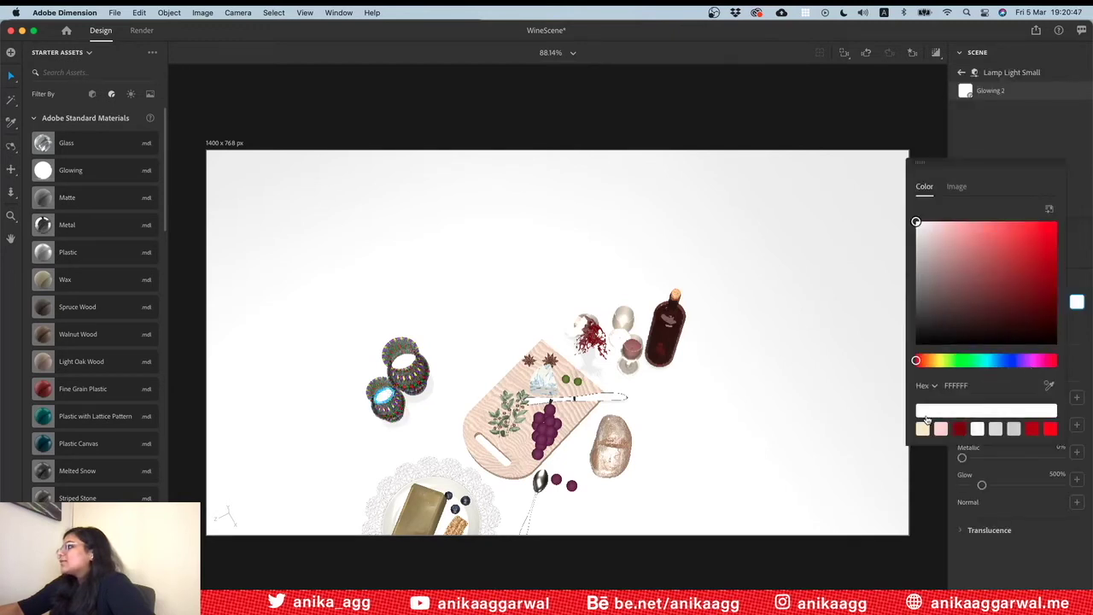
{"action": "left_click", "coordinate": [922, 429]}
{"action": "left_click", "coordinate": [542, 291]}
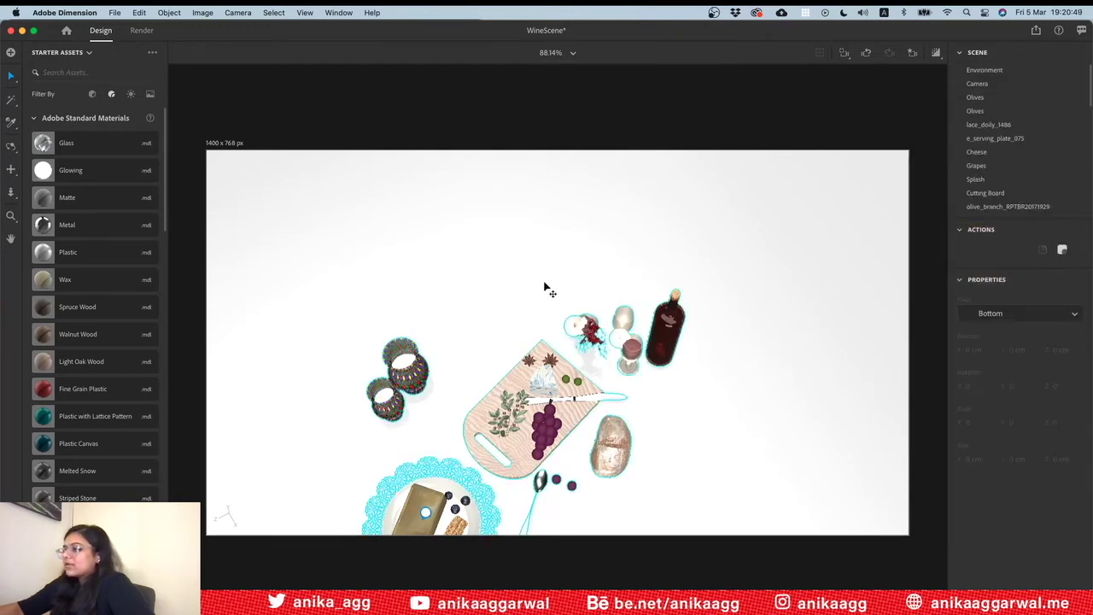
{"action": "scroll", "coordinate": [1055, 180], "scroll_direction": "down", "scroll_amount": 5}
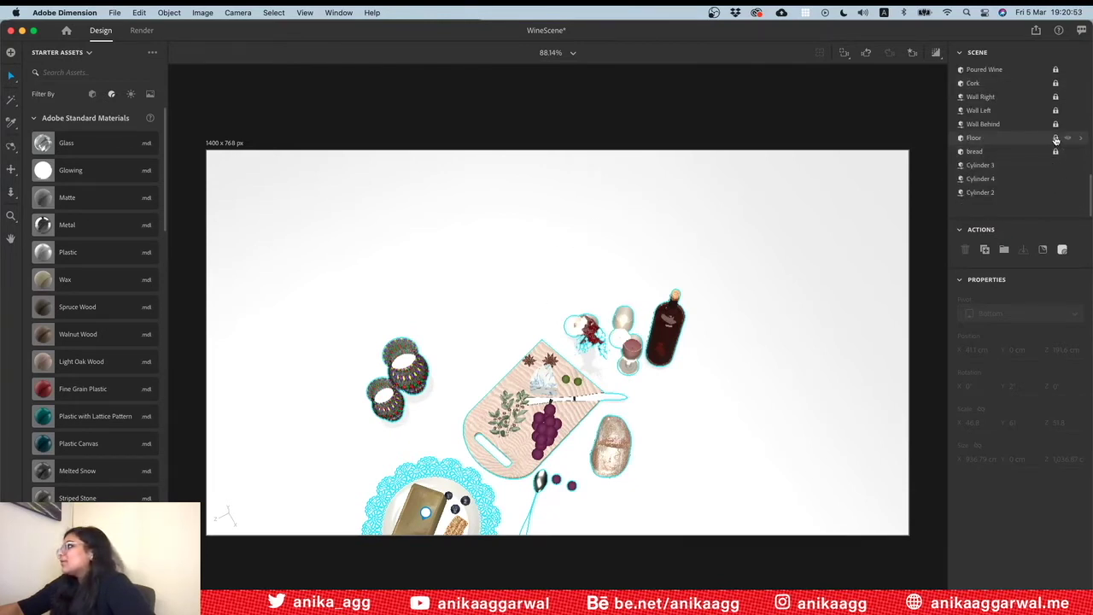
Apply the starter-asset Matte material to the floor
{"action": "left_click", "coordinate": [1077, 140]}
{"action": "left_click", "coordinate": [1077, 140]}
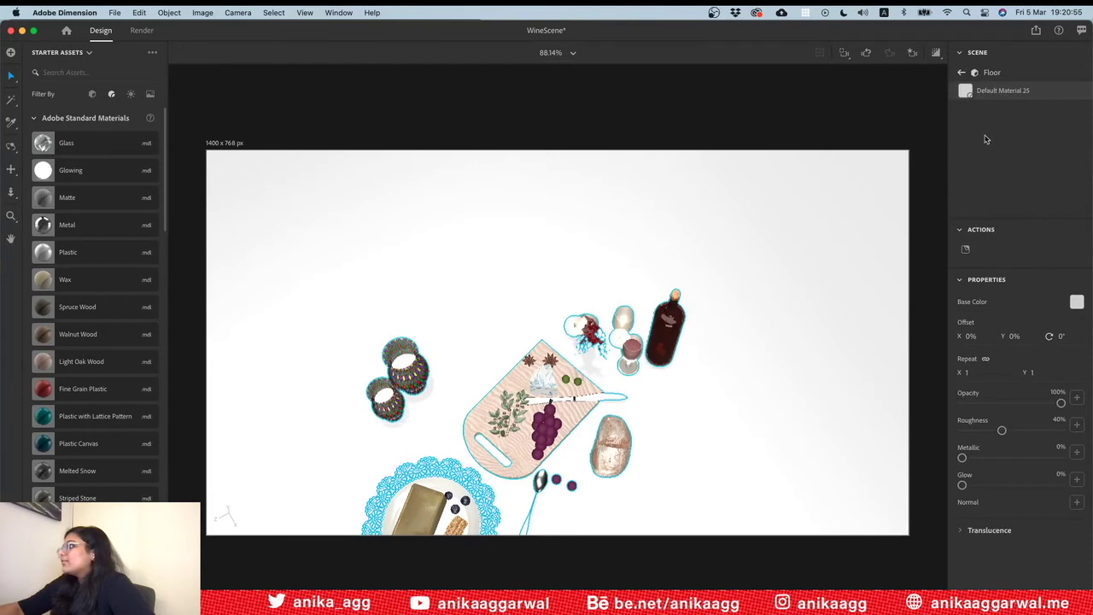
{"action": "left_click", "coordinate": [78, 53]}
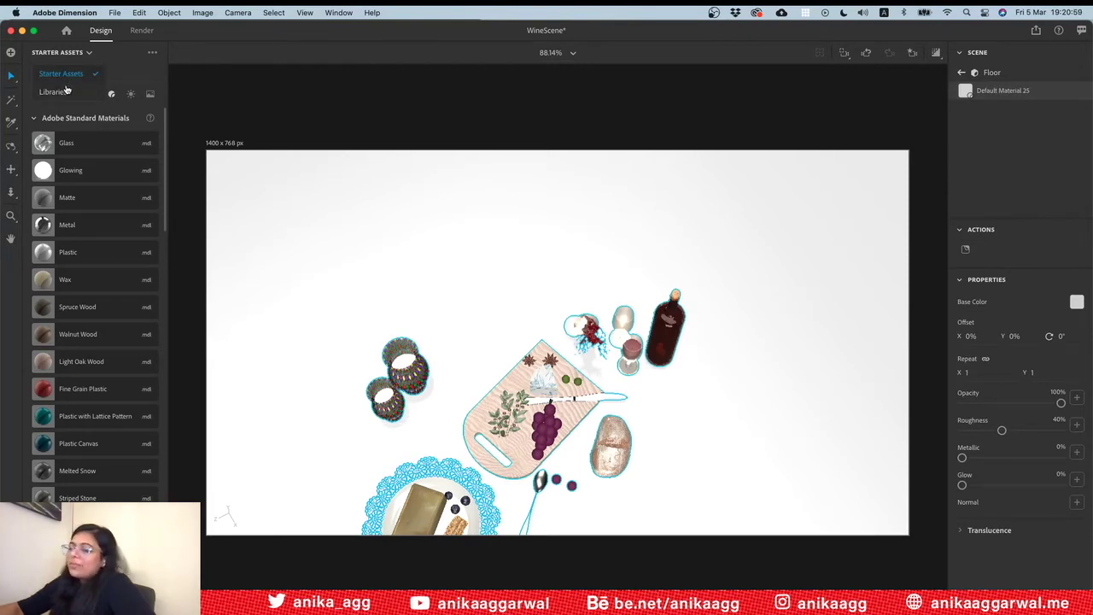
{"action": "left_click", "coordinate": [117, 71]}
{"action": "left_click", "coordinate": [80, 200]}
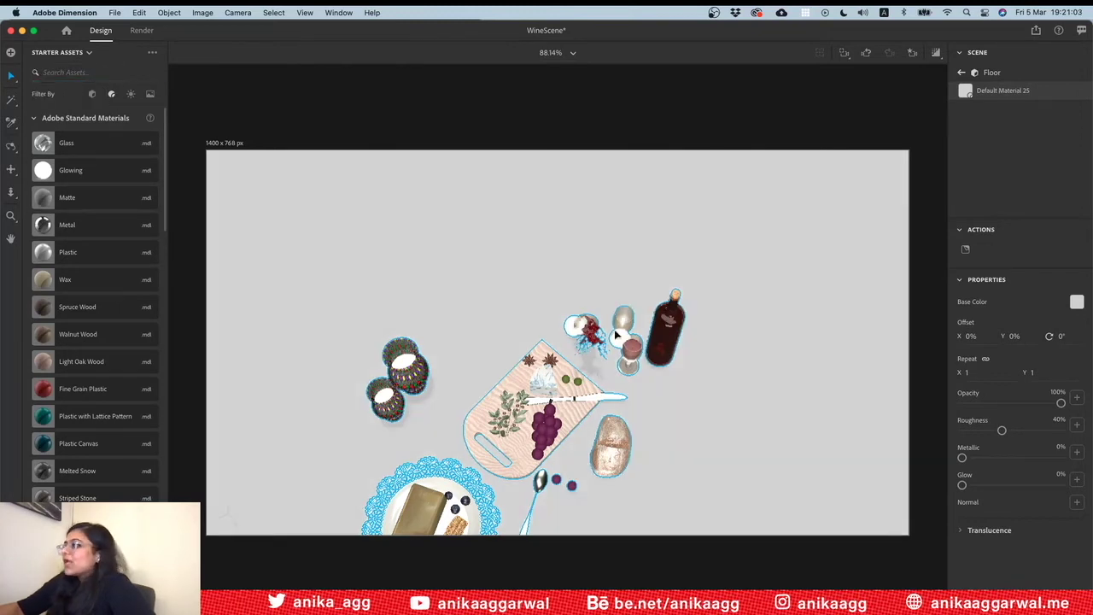
Tint the floor light grey and orbit to a low perspective of the table
{"action": "left_click", "coordinate": [1077, 301]}
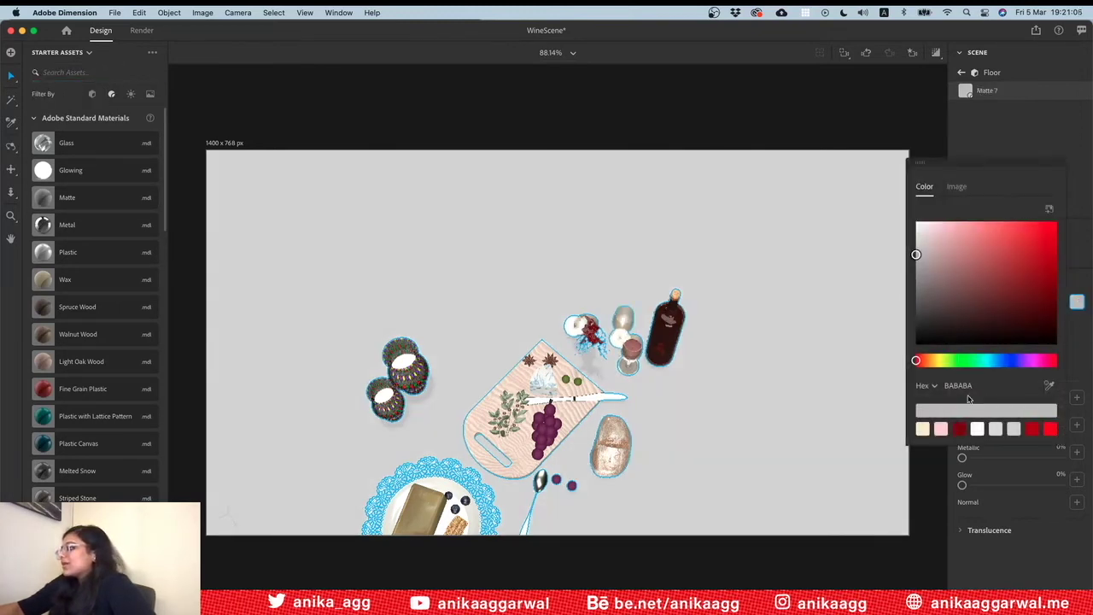
{"action": "left_click", "coordinate": [994, 429]}
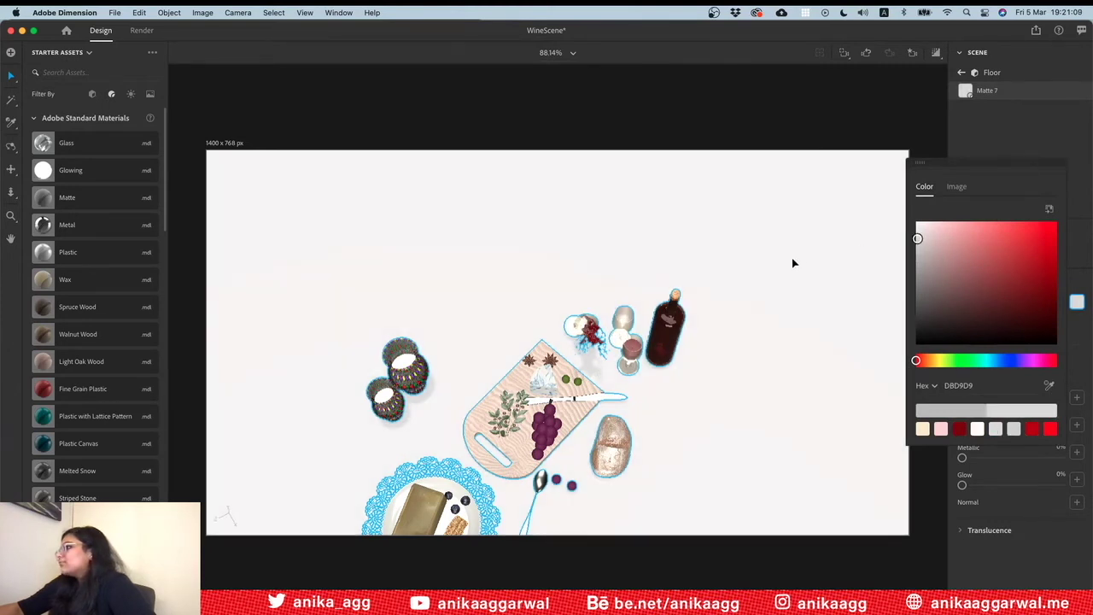
{"action": "left_click_drag", "start_coordinate": [916, 239], "coordinate": [914, 261]}
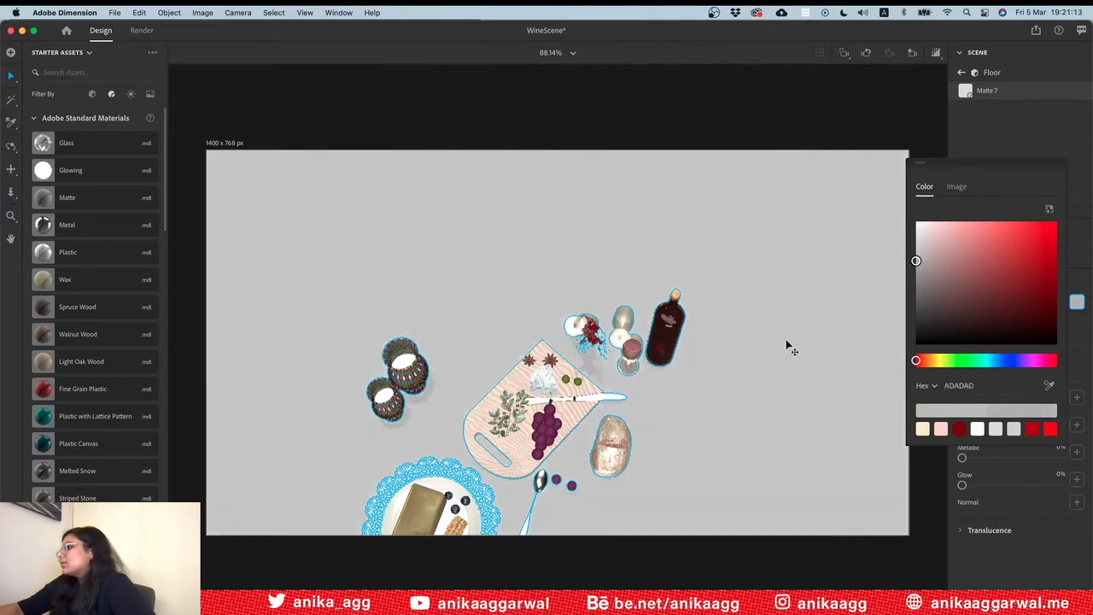
{"action": "scroll", "coordinate": [787, 345], "scroll_direction": "down", "scroll_amount": 3}
{"action": "scroll", "coordinate": [784, 348], "scroll_direction": "down", "scroll_amount": 2}
{"action": "mouse_move", "coordinate": [595, 356]}
{"action": "left_mouse_down"}
{"action": "mouse_move", "coordinate": [581, 281]}
{"action": "mouse_move", "coordinate": [580, 256]}
{"action": "mouse_move", "coordinate": [595, 248]}
{"action": "left_mouse_up"}
{"action": "left_click", "coordinate": [596, 278]}
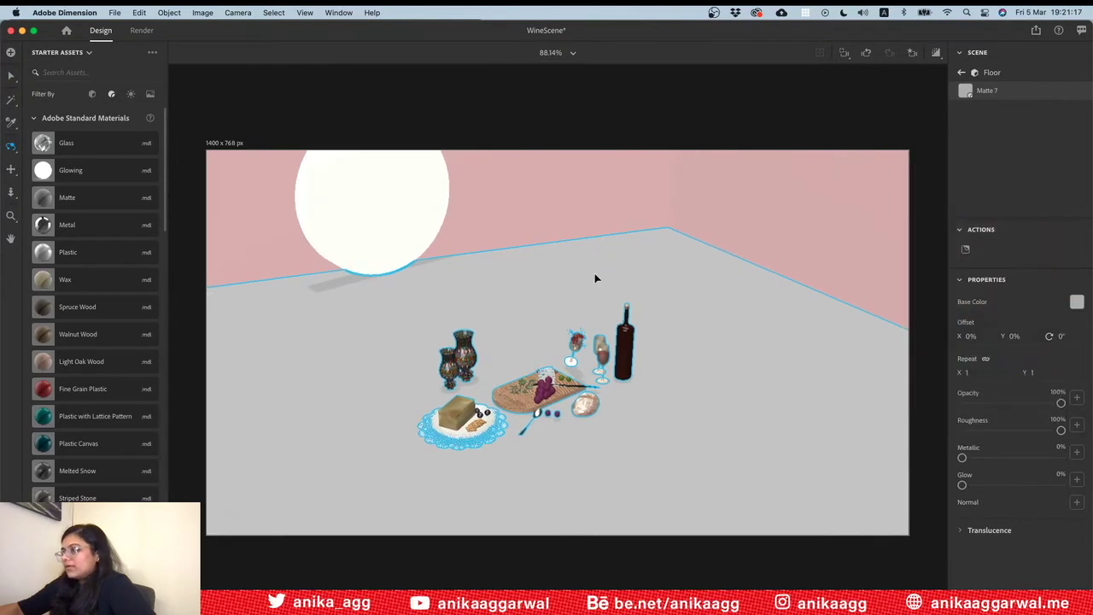
Save the scene and check it in the live render preview
{"action": "key", "text": "super+s"}
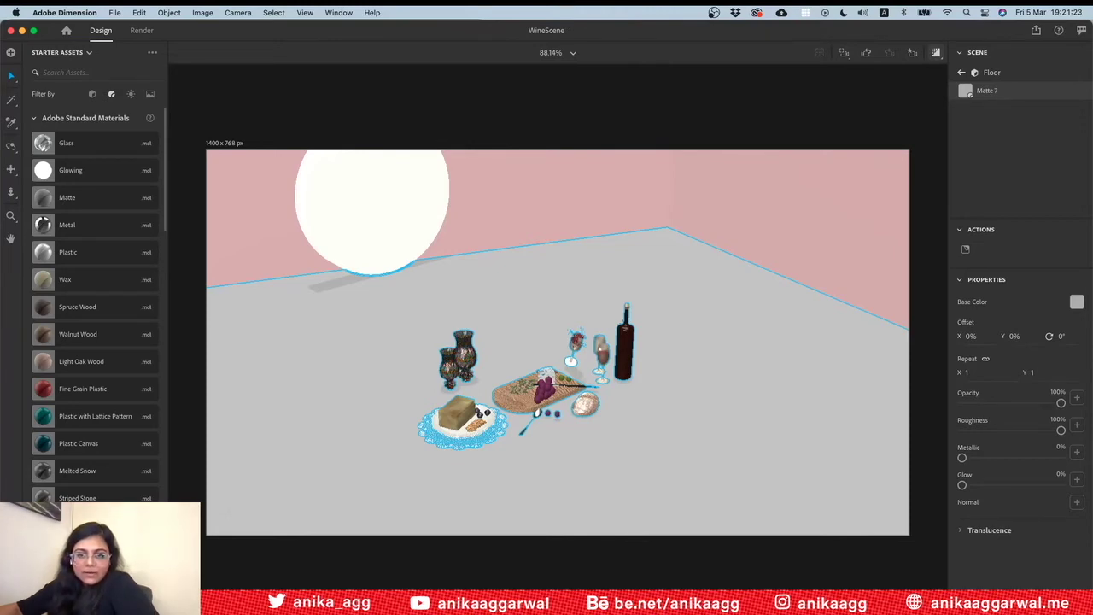
{"action": "left_click", "coordinate": [936, 52]}
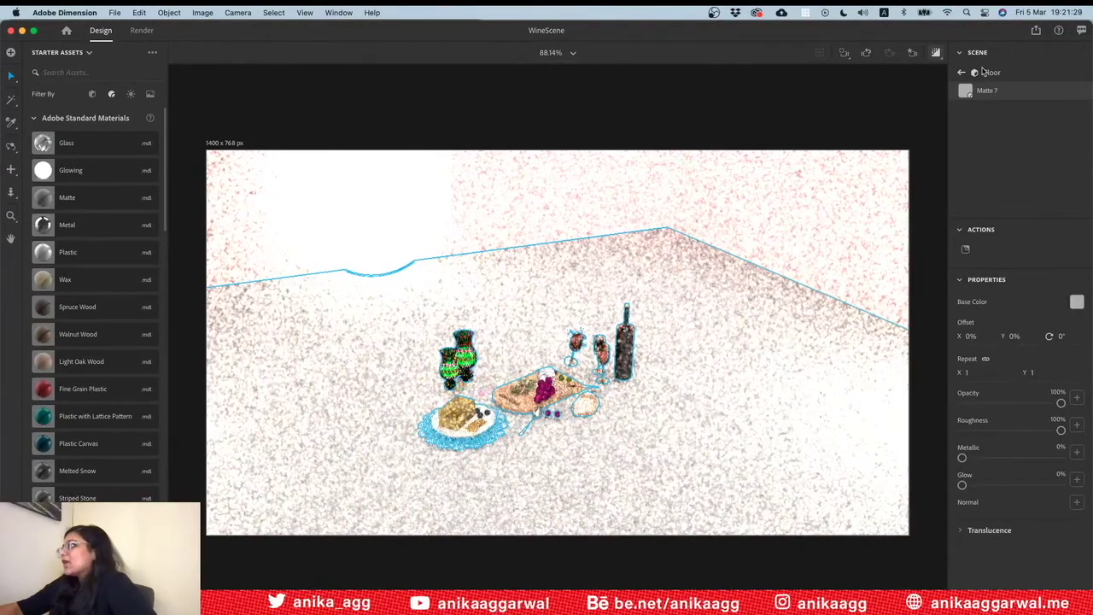
{"action": "left_click", "coordinate": [935, 53]}
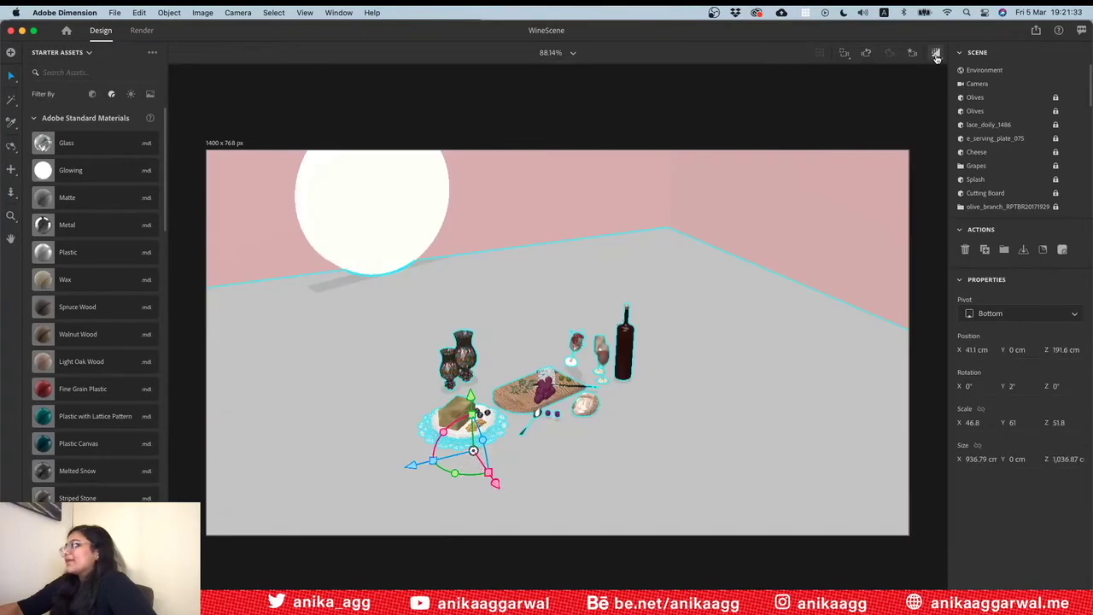
Turn the render preview off and show the Environment lighting settings
{"action": "left_click", "coordinate": [937, 54]}
{"action": "left_click", "coordinate": [939, 55]}
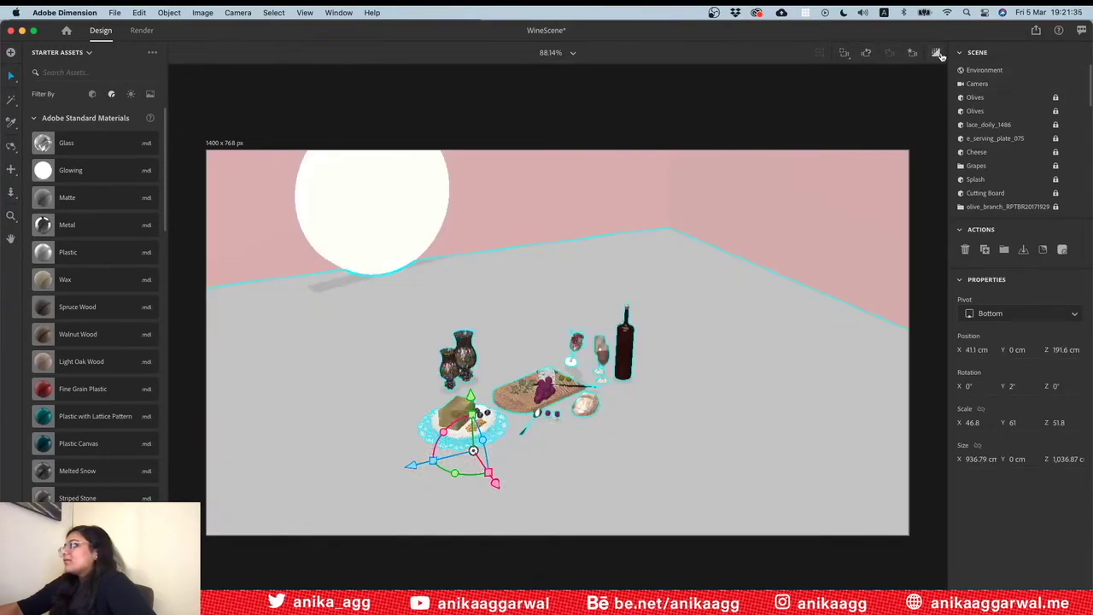
{"action": "left_click", "coordinate": [984, 74]}
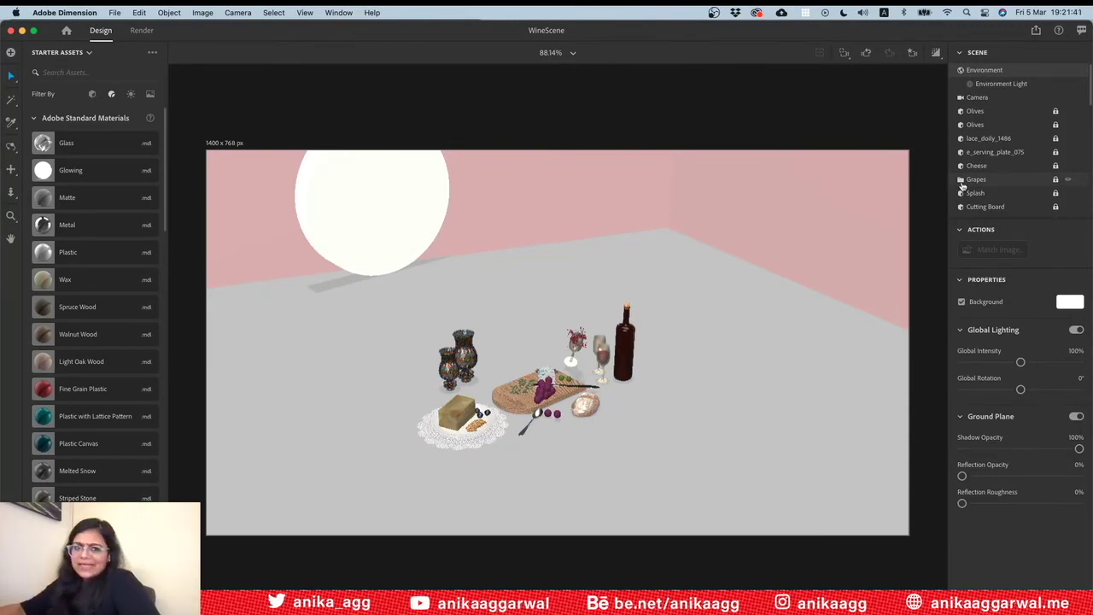
Lower the Environment Light intensity to about 27%
{"action": "key", "text": "super+Tab"}
{"action": "key", "text": "super+Tab"}
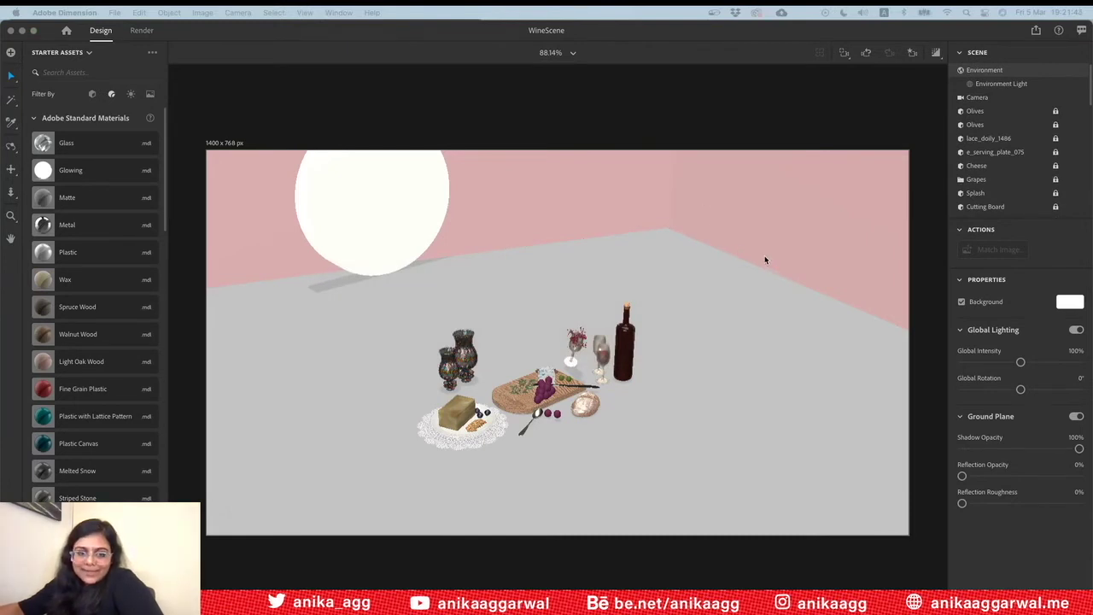
{"action": "left_click", "coordinate": [995, 77]}
{"action": "left_click", "coordinate": [995, 84]}
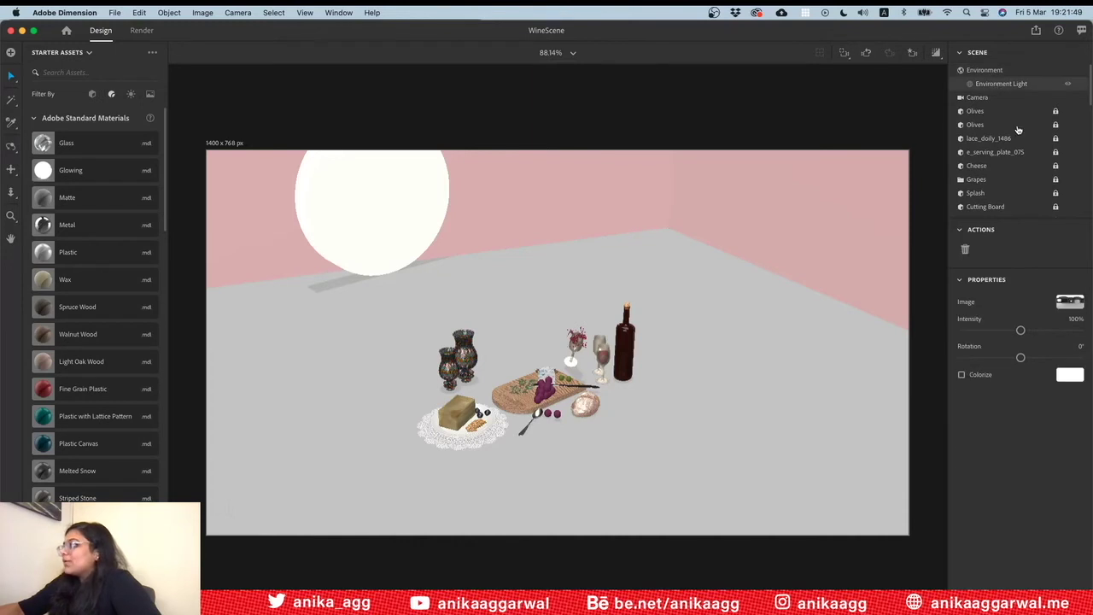
{"action": "left_click_drag", "start_coordinate": [1016, 331], "coordinate": [977, 341]}
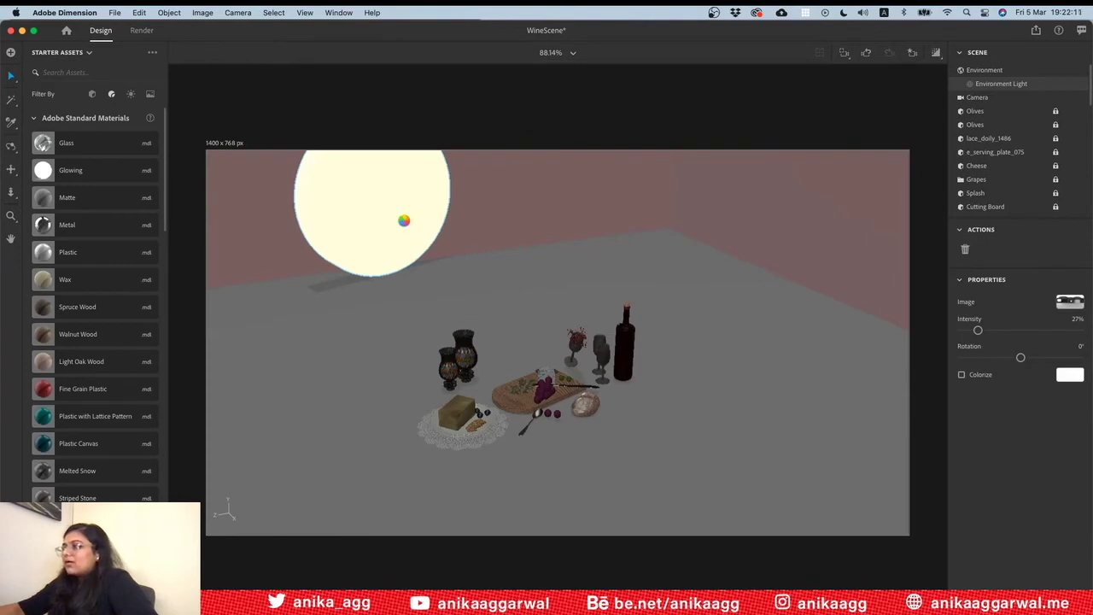
Select the large glowing disc, Cylinder 2, in the scene list
{"action": "left_click", "coordinate": [406, 226]}
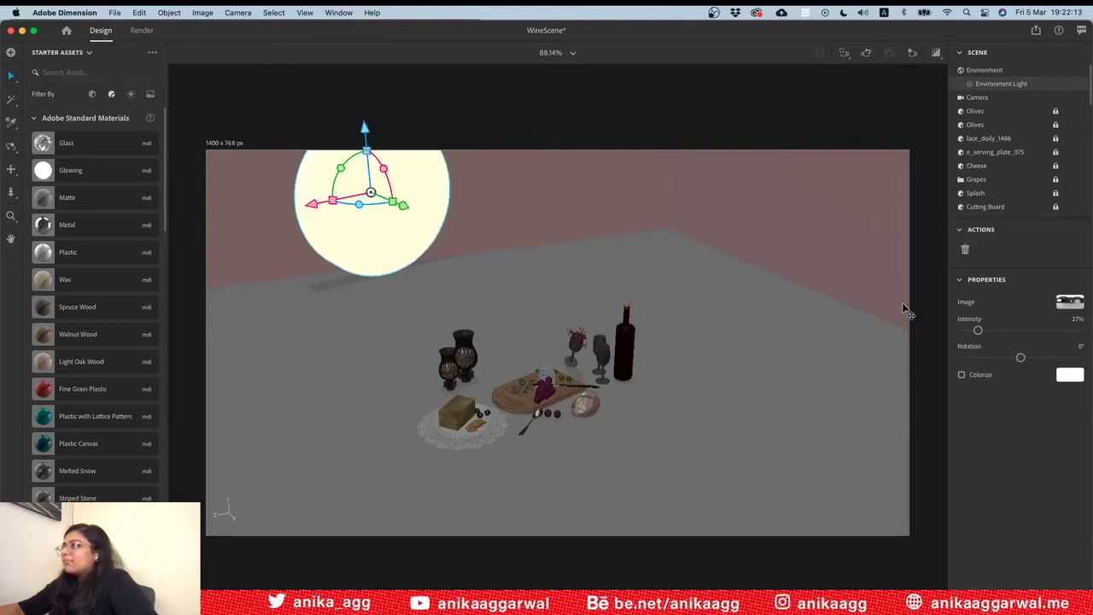
{"action": "scroll", "coordinate": [1028, 171], "scroll_direction": "down", "scroll_amount": 5}
{"action": "scroll", "coordinate": [1029, 177], "scroll_direction": "down", "scroll_amount": 3}
{"action": "left_click", "coordinate": [1030, 178]}
{"action": "scroll", "coordinate": [1050, 170], "scroll_direction": "down", "scroll_amount": 3}
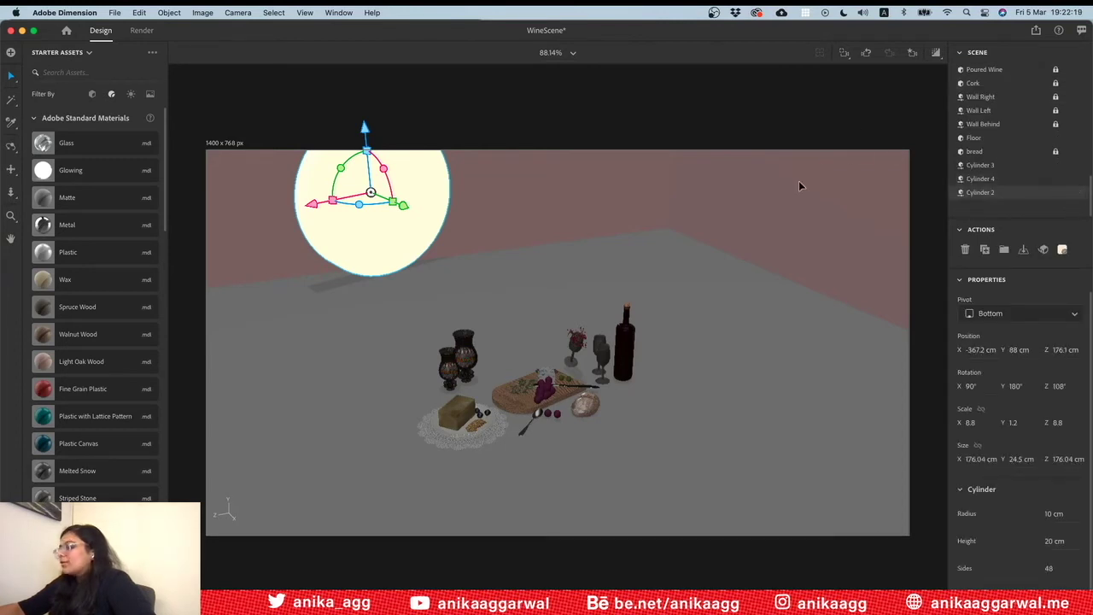
Save, then set Cylinder 2's Glowing 3 material glow to 300%
{"action": "left_click", "coordinate": [769, 188]}
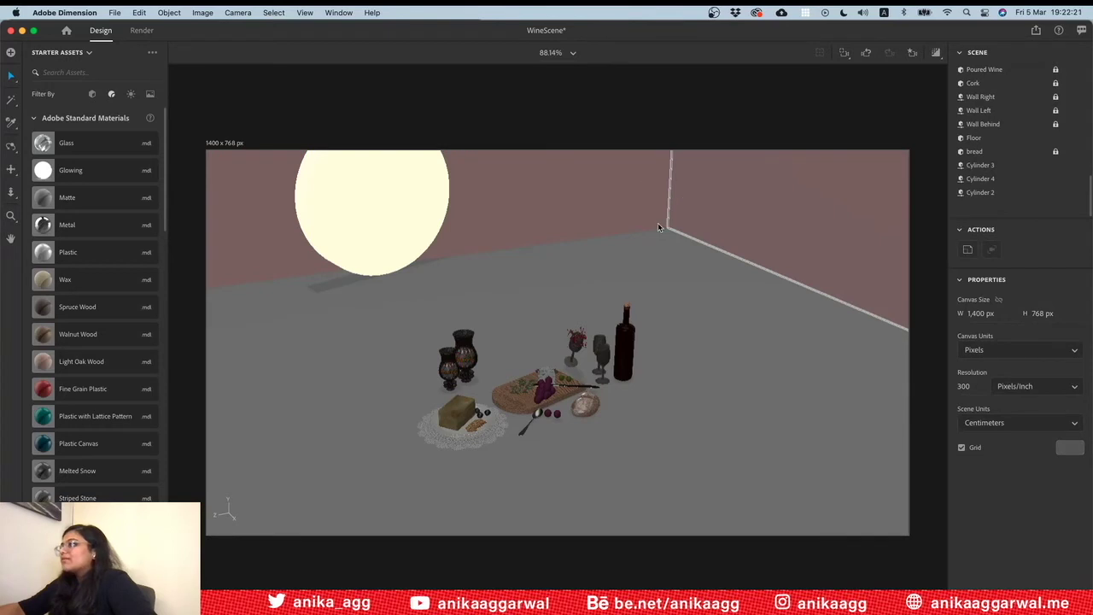
{"action": "key", "text": "super+s"}
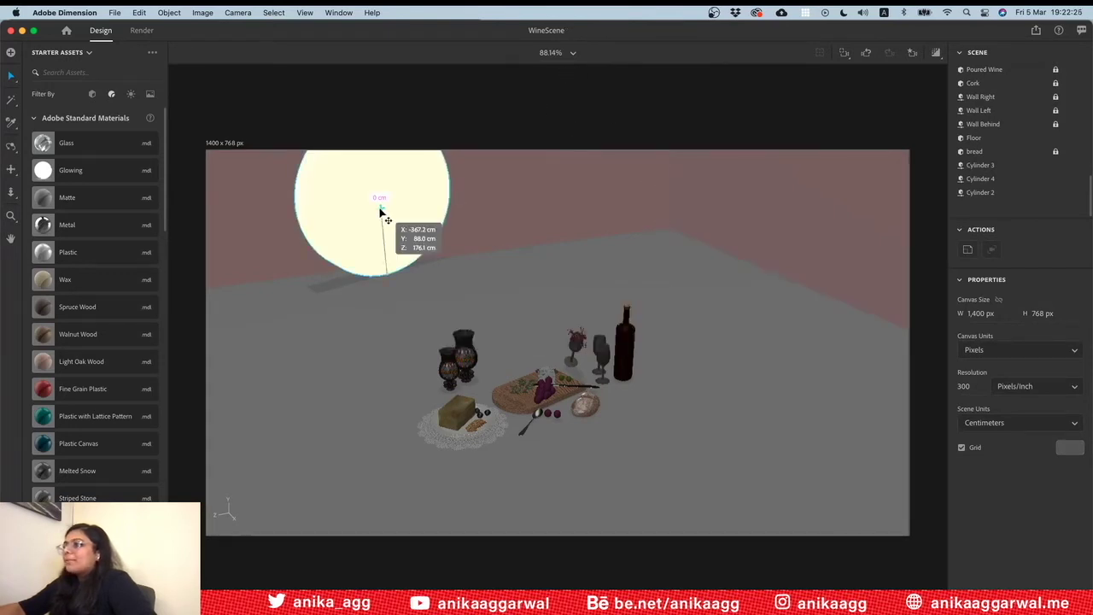
{"action": "left_click", "coordinate": [383, 214]}
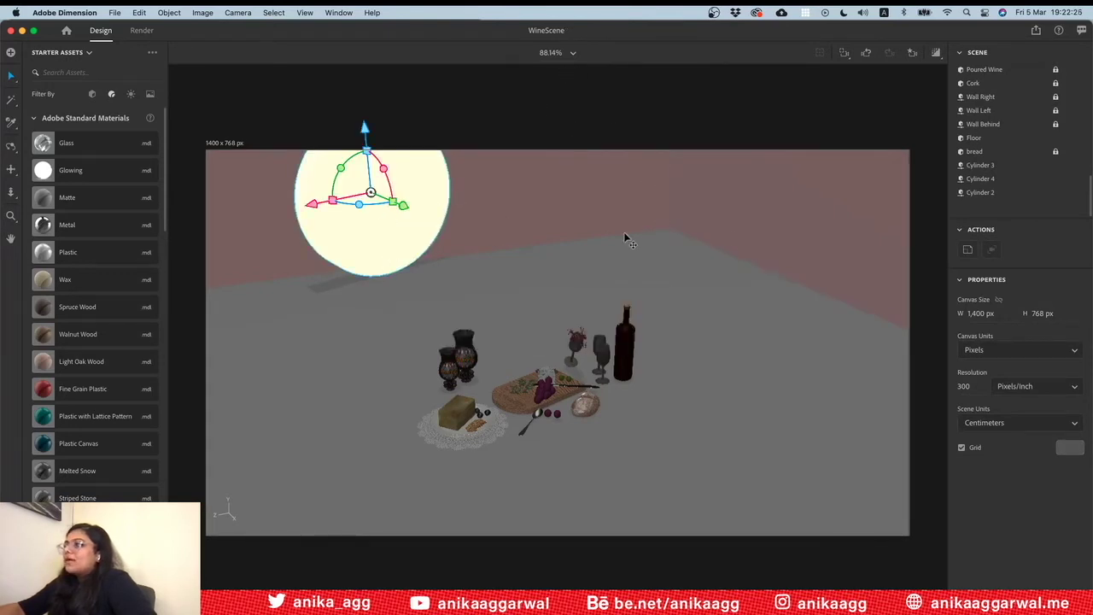
{"action": "left_click", "coordinate": [1082, 193]}
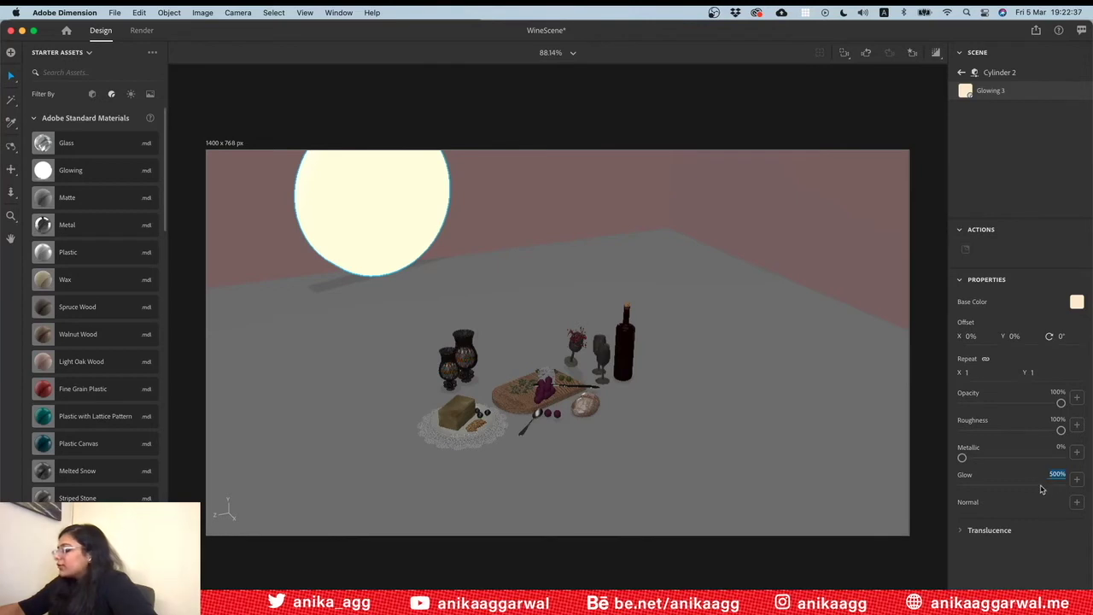
{"action": "type", "text": "300"}
{"action": "key", "text": "Return"}
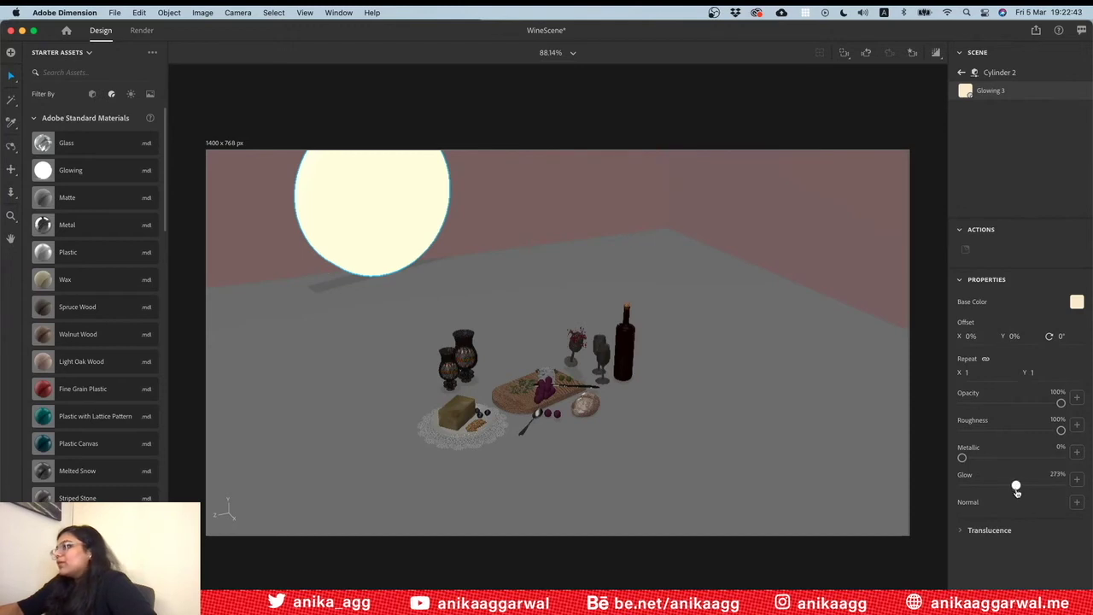
Frame the whole room and select the right-hand lamp cylinder
{"action": "left_click", "coordinate": [792, 366]}
{"action": "key", "text": "f"}
{"action": "left_click", "coordinate": [650, 346]}
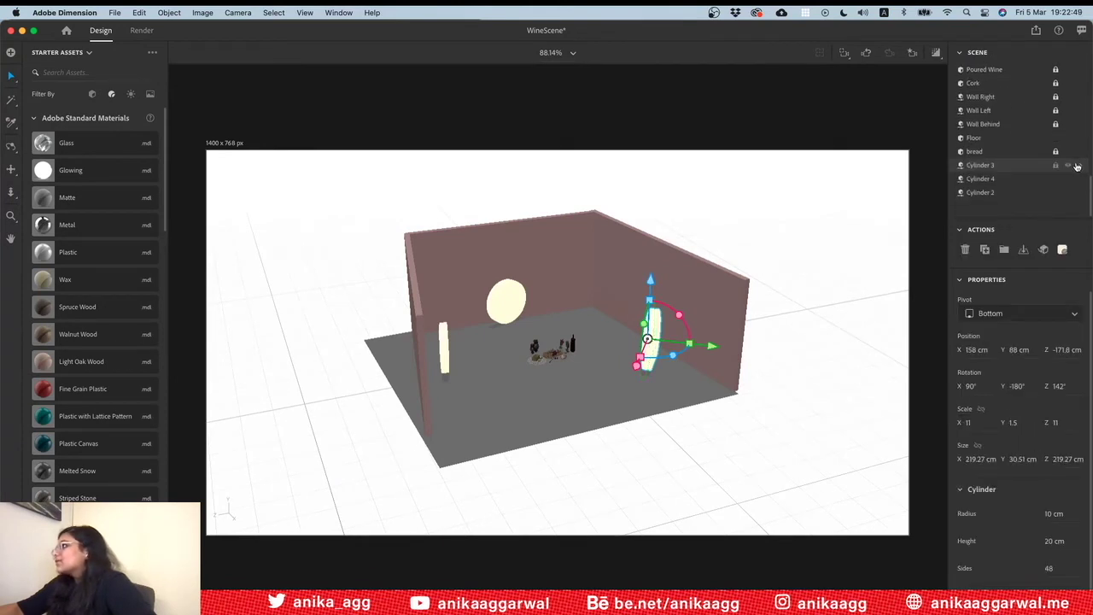
Set Cylinder 3's glowing material glow to 150%
{"action": "left_click", "coordinate": [1076, 167]}
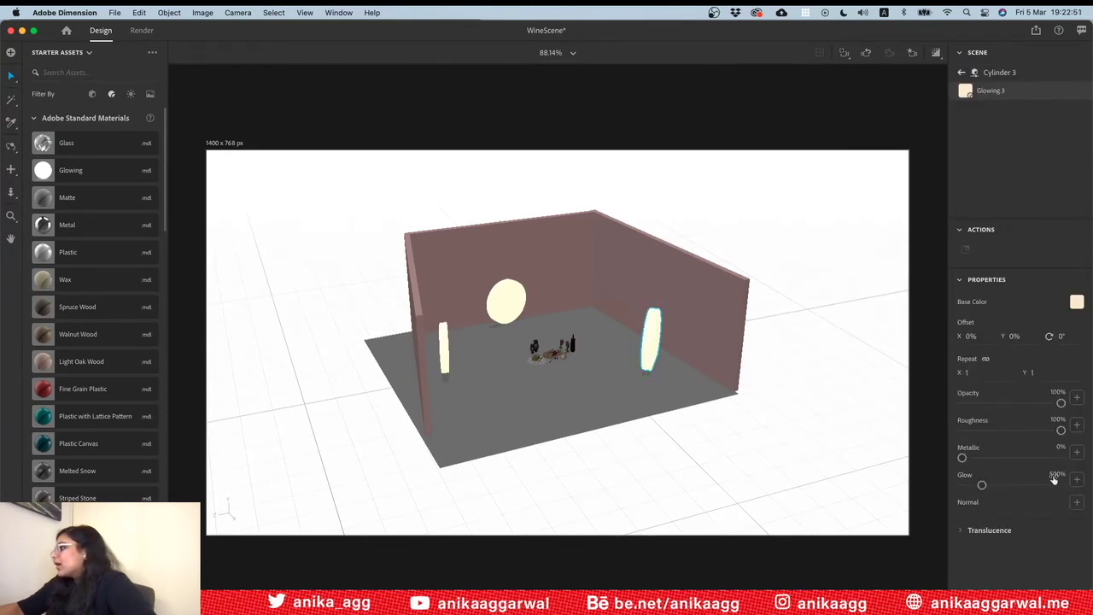
{"action": "type", "text": "150"}
{"action": "key", "text": "Return"}
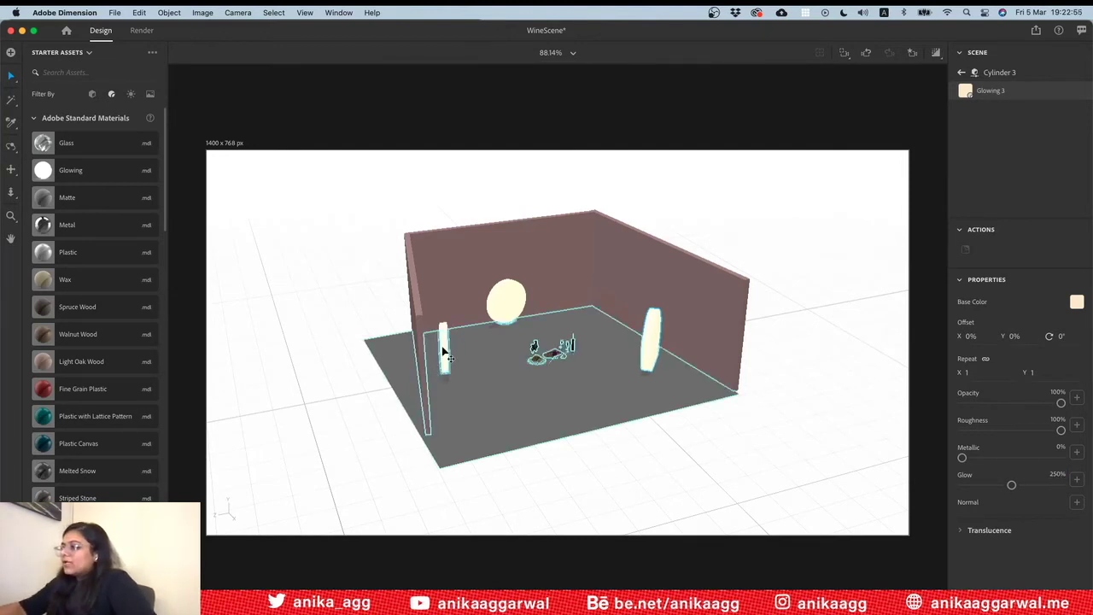
Lower Cylinder 4's Glowing 3 material glow from 500% to 250%
{"action": "left_click", "coordinate": [450, 355]}
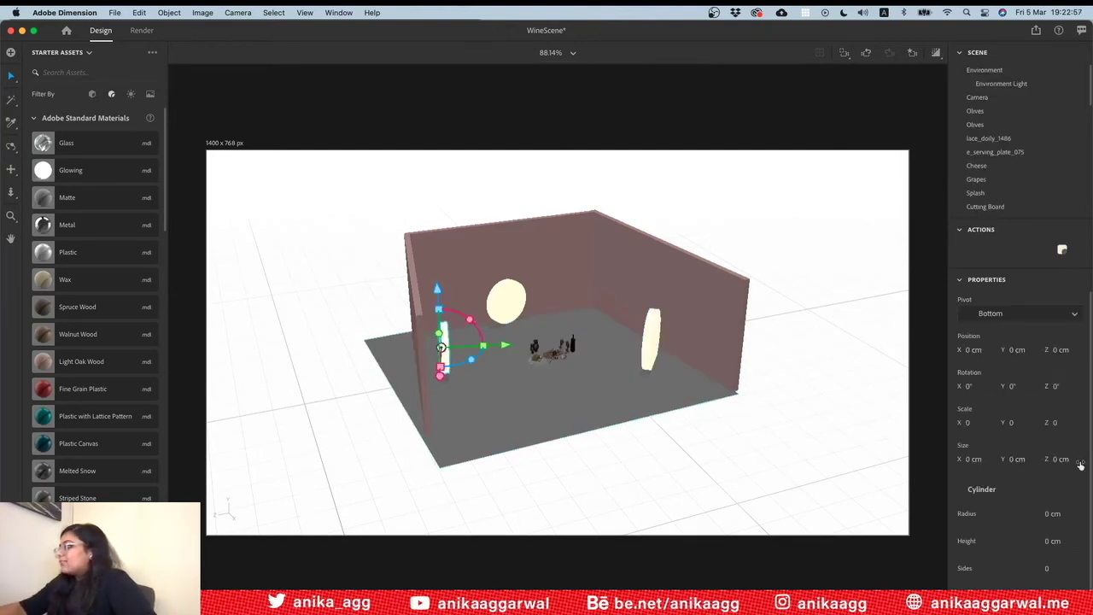
{"action": "scroll", "coordinate": [1077, 179], "scroll_direction": "down", "scroll_amount": 5}
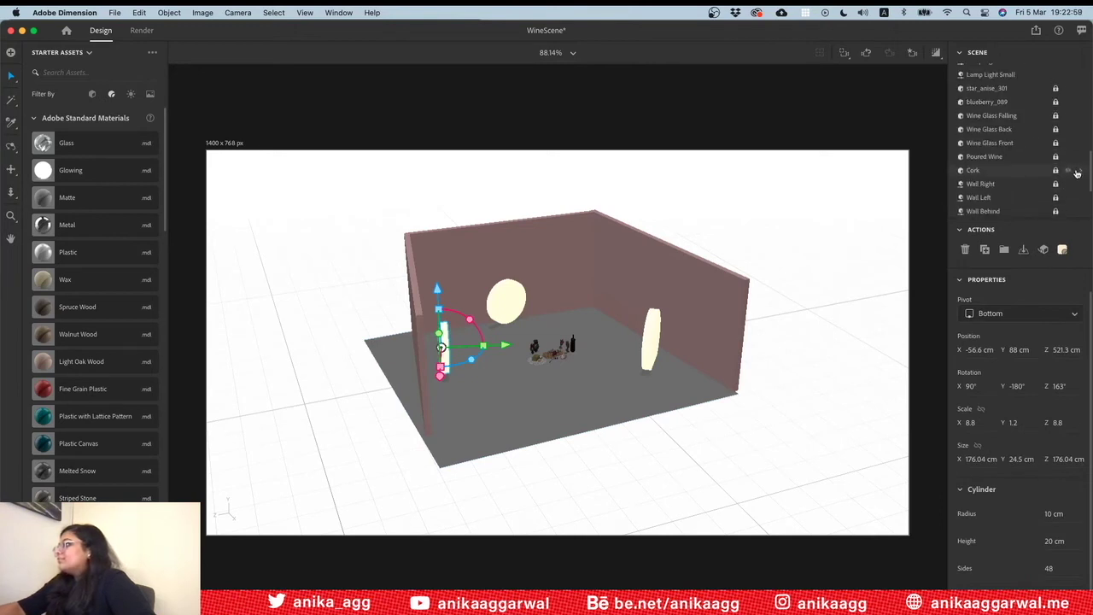
{"action": "left_click", "coordinate": [1080, 181]}
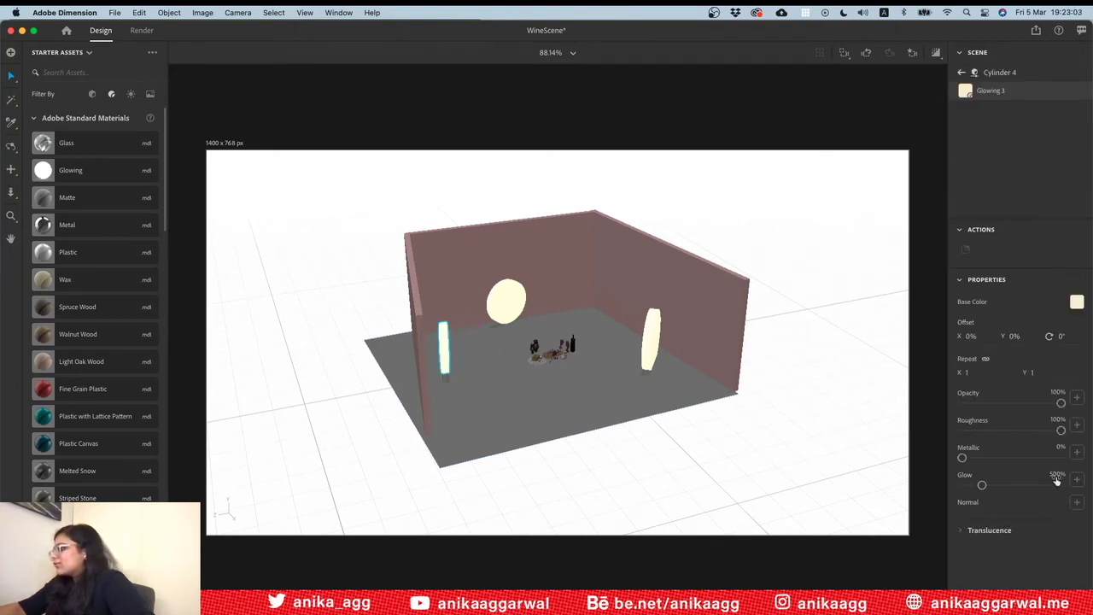
{"action": "left_click_drag", "start_coordinate": [1056, 481], "coordinate": [1028, 472]}
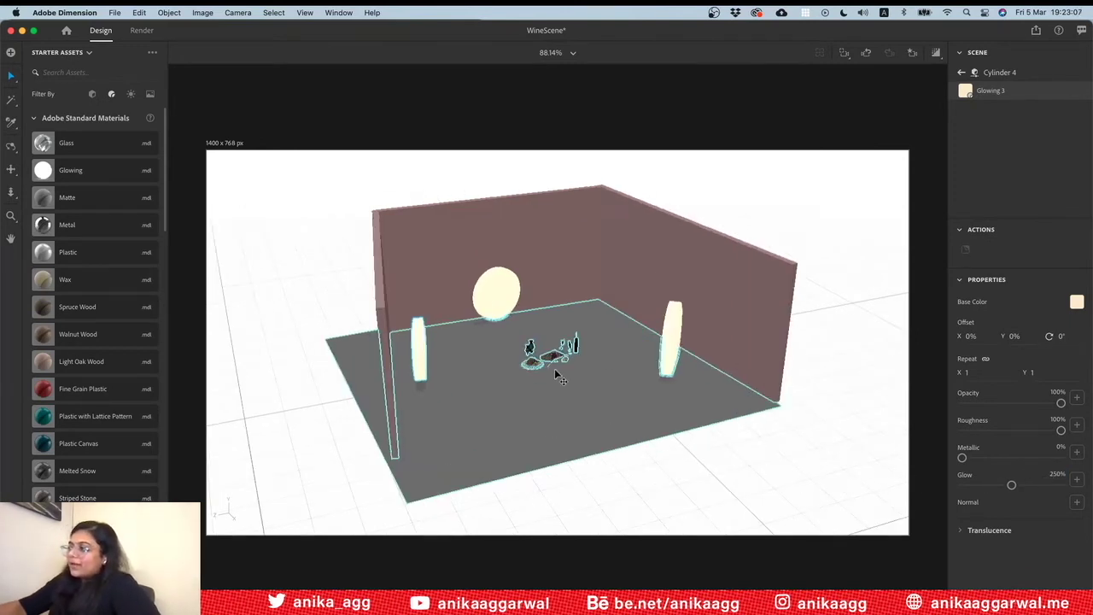
{"action": "scroll", "coordinate": [585, 366], "scroll_direction": "up", "scroll_amount": 5}
Zoom the camera closer on the picnic table and save the scene
{"action": "key", "text": "1"}
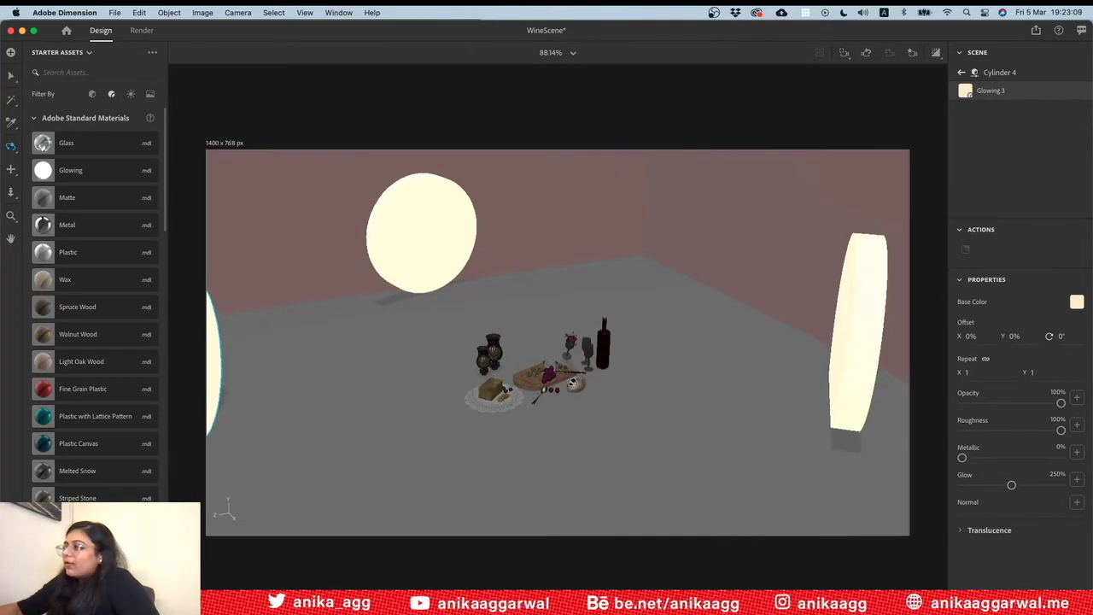
{"action": "scroll", "coordinate": [601, 384], "scroll_direction": "up", "scroll_amount": 3}
{"action": "scroll", "coordinate": [603, 364], "scroll_direction": "up", "scroll_amount": 3}
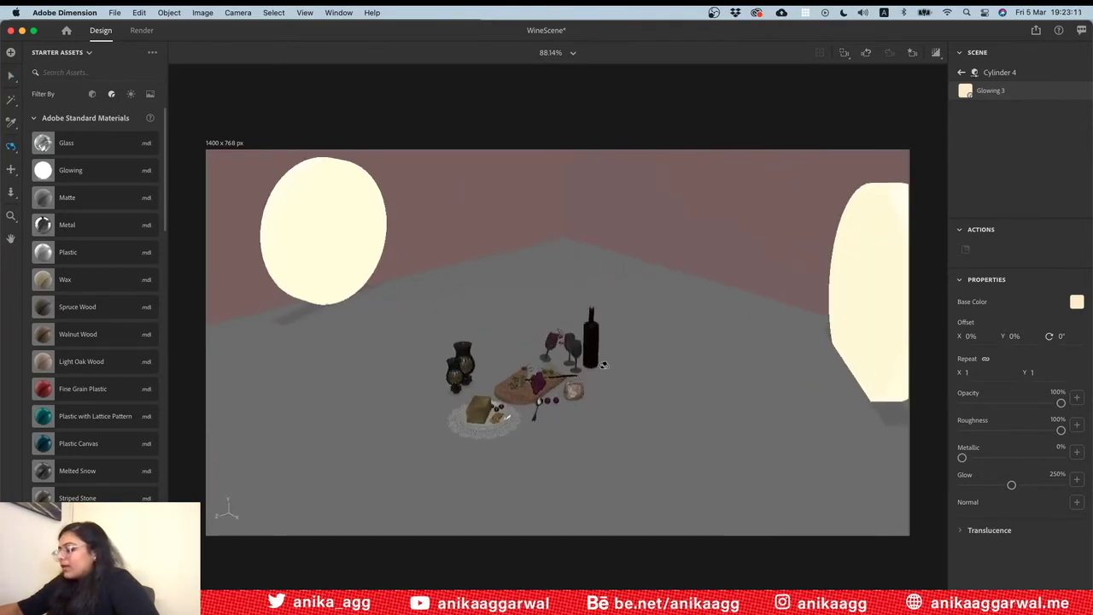
{"action": "key", "text": "super+s"}
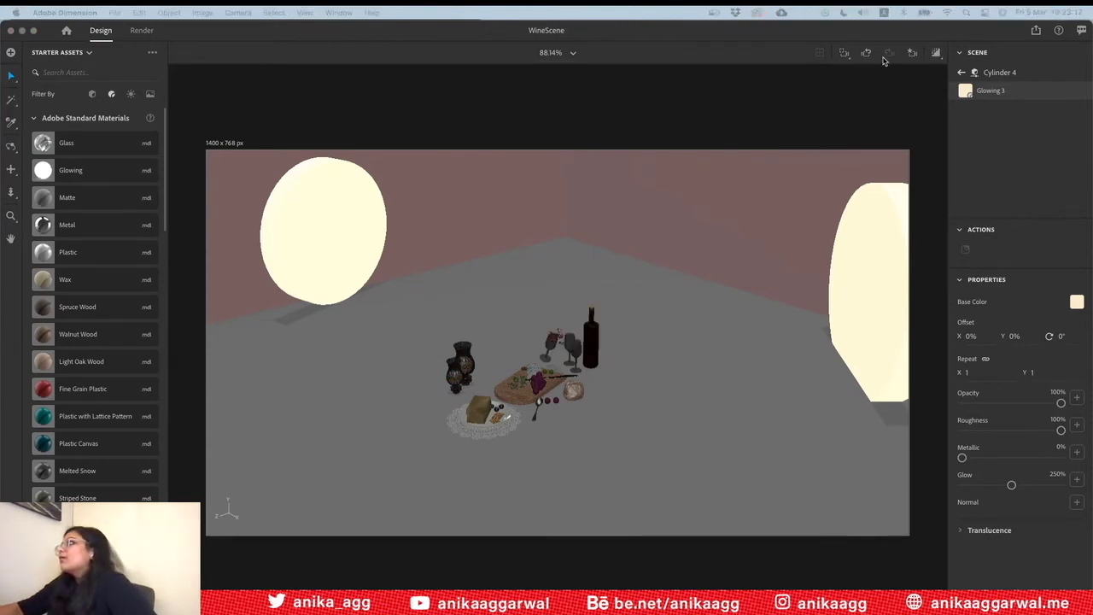
Check the render preview, turn it off, and show the camera bookmarks
{"action": "left_click", "coordinate": [937, 54]}
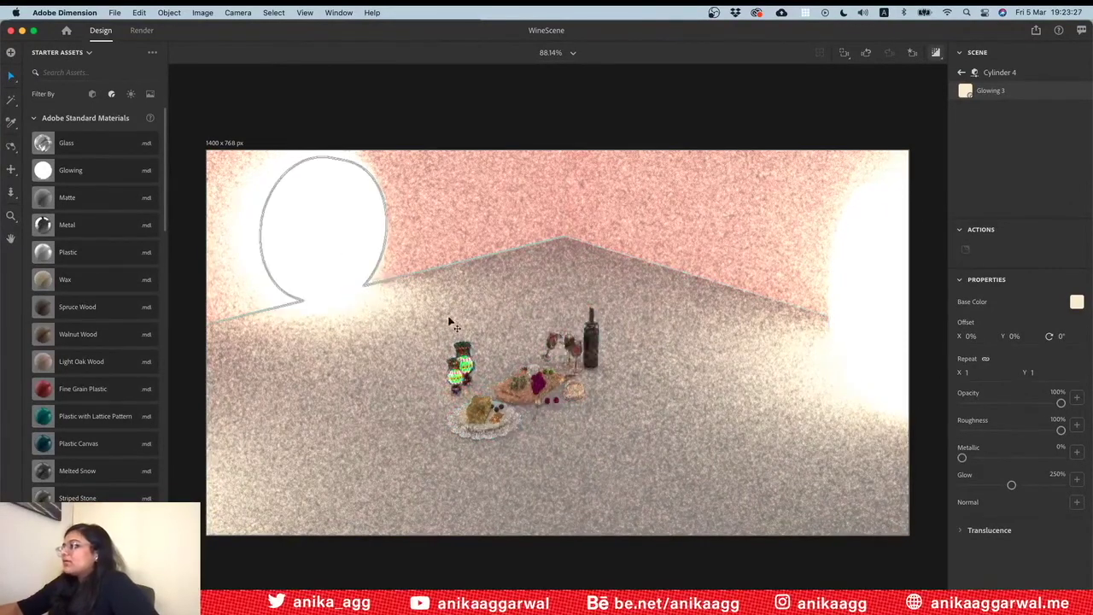
{"action": "left_click", "coordinate": [935, 53]}
{"action": "left_click", "coordinate": [912, 53]}
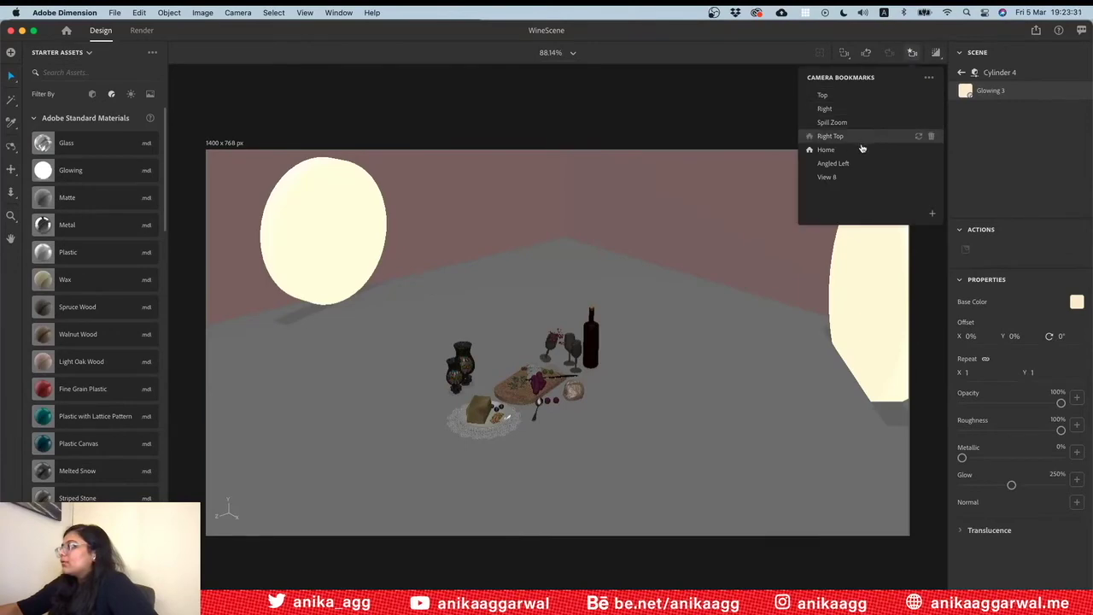
Render-preview the scene from the Home bookmark, then switch to the Spill Zoom bookmark
{"action": "left_click", "coordinate": [862, 148]}
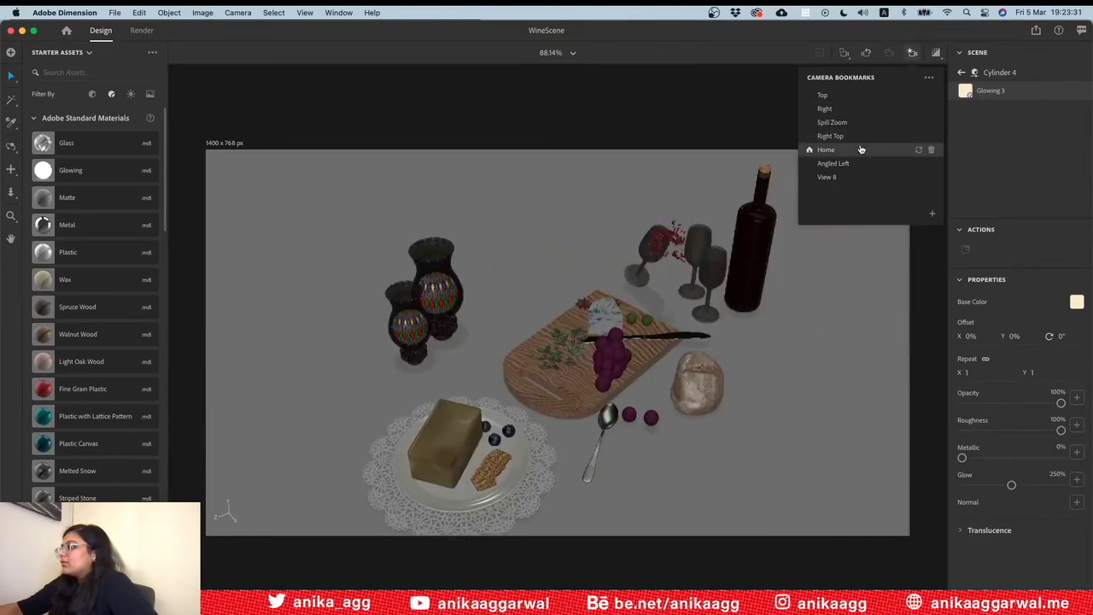
{"action": "left_click", "coordinate": [934, 53]}
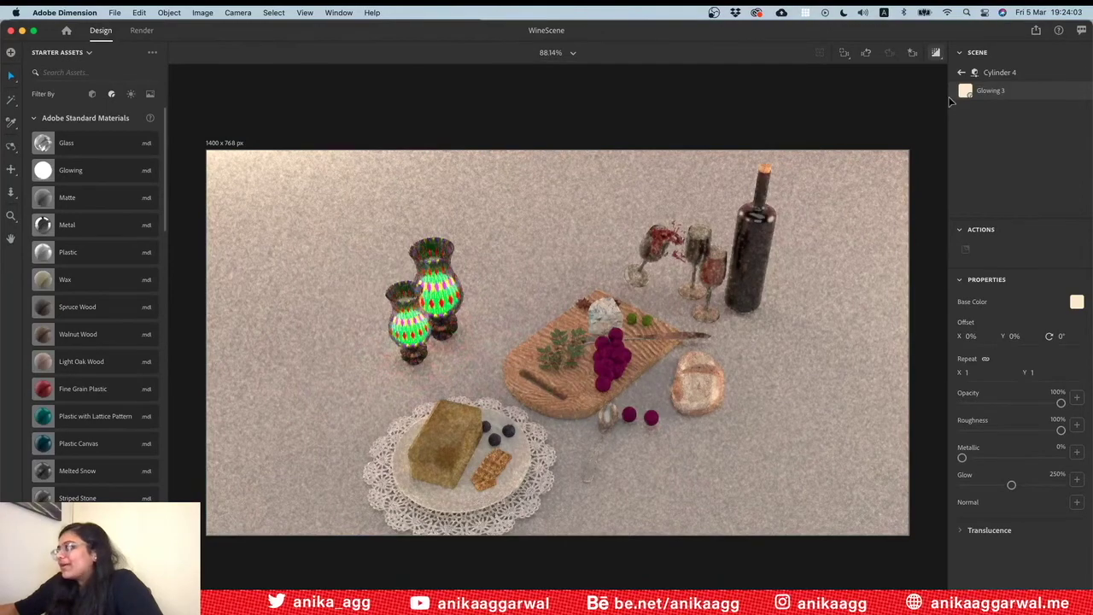
{"action": "left_click", "coordinate": [910, 53]}
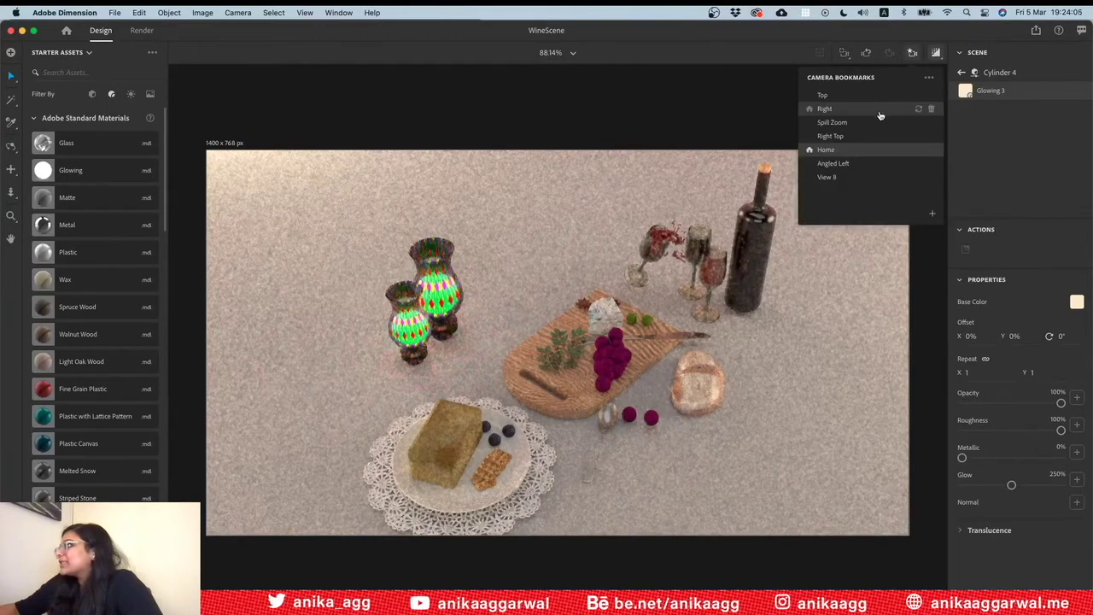
{"action": "left_click", "coordinate": [881, 115]}
{"action": "left_click", "coordinate": [857, 122]}
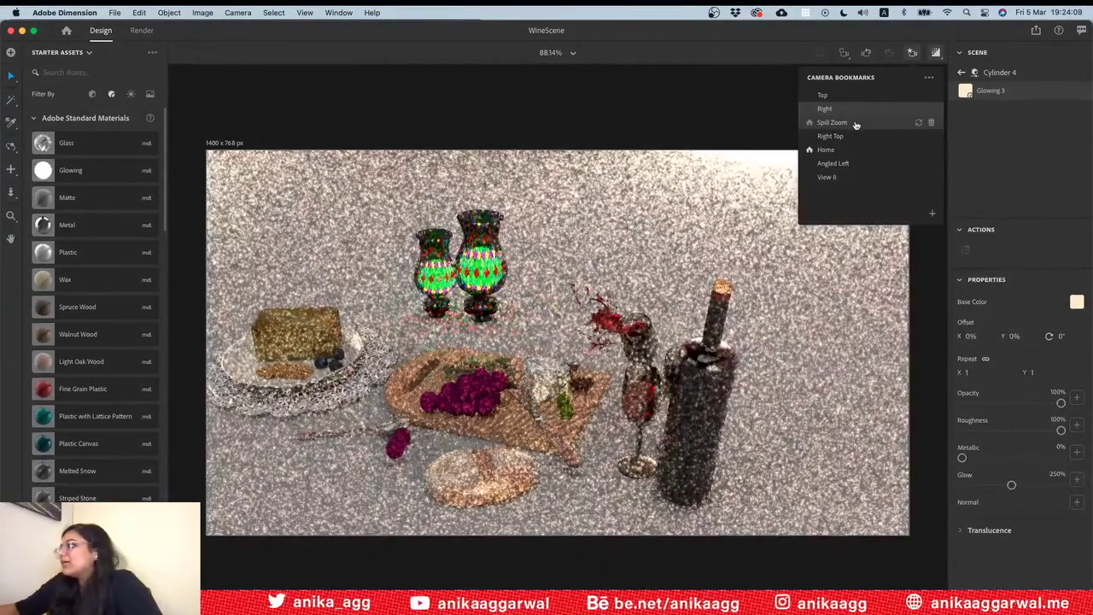
{"action": "left_click", "coordinate": [677, 119]}
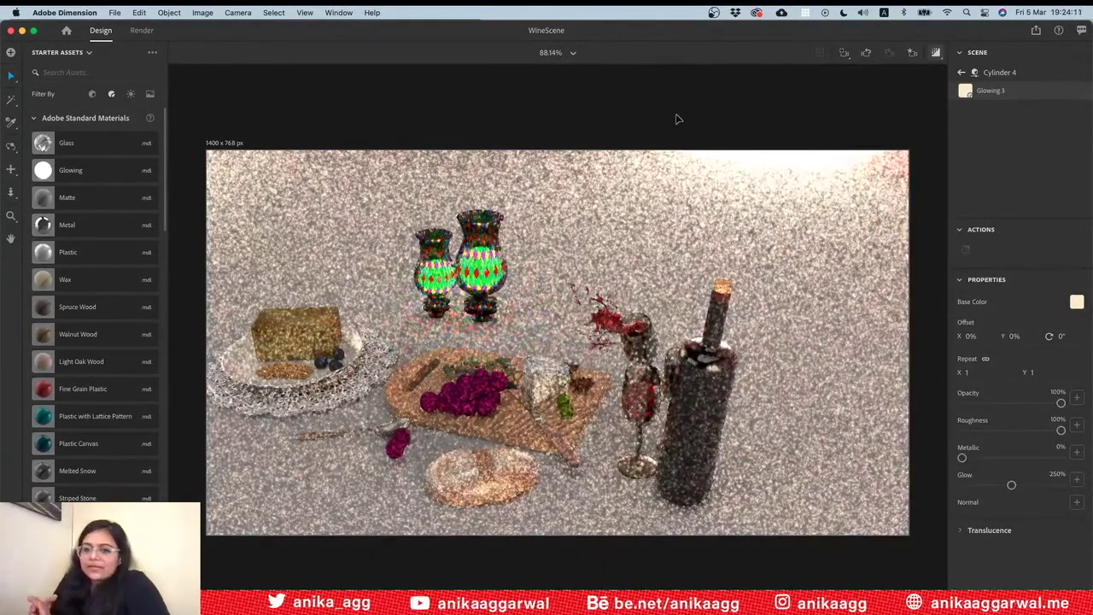
Clear the selection and switch the render preview off on the Spill Zoom view
{"action": "left_click", "coordinate": [677, 119]}
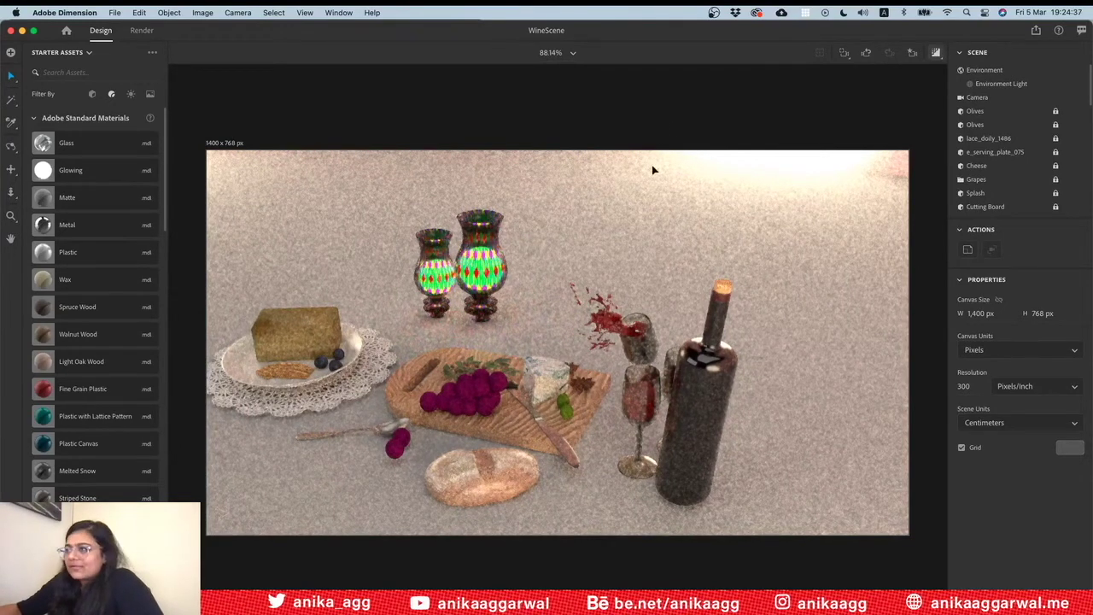
{"action": "key", "text": "ctrl+a"}
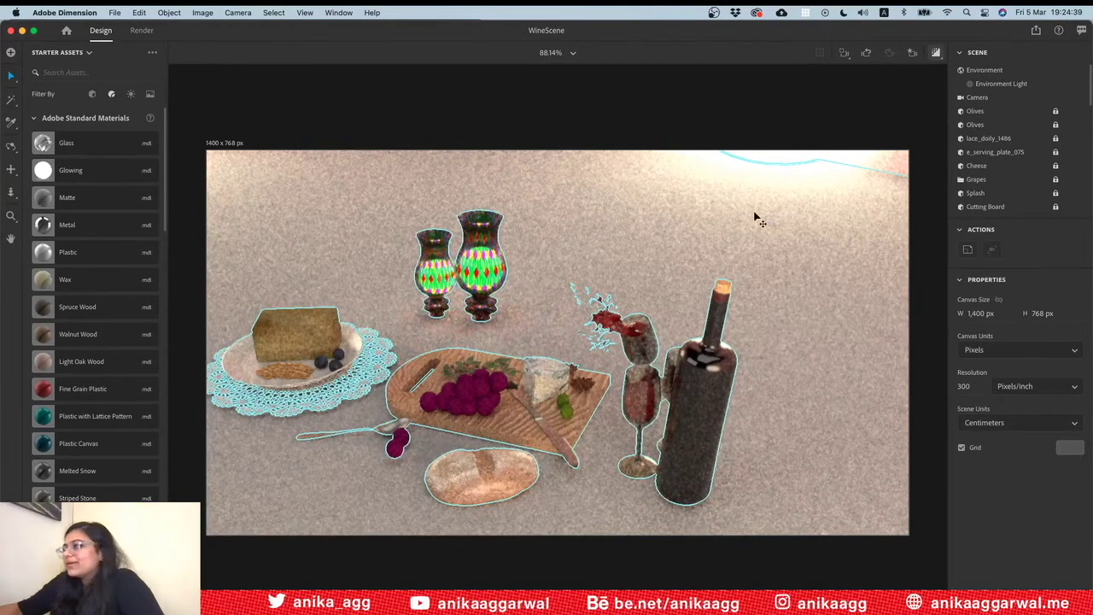
{"action": "left_click", "coordinate": [785, 162]}
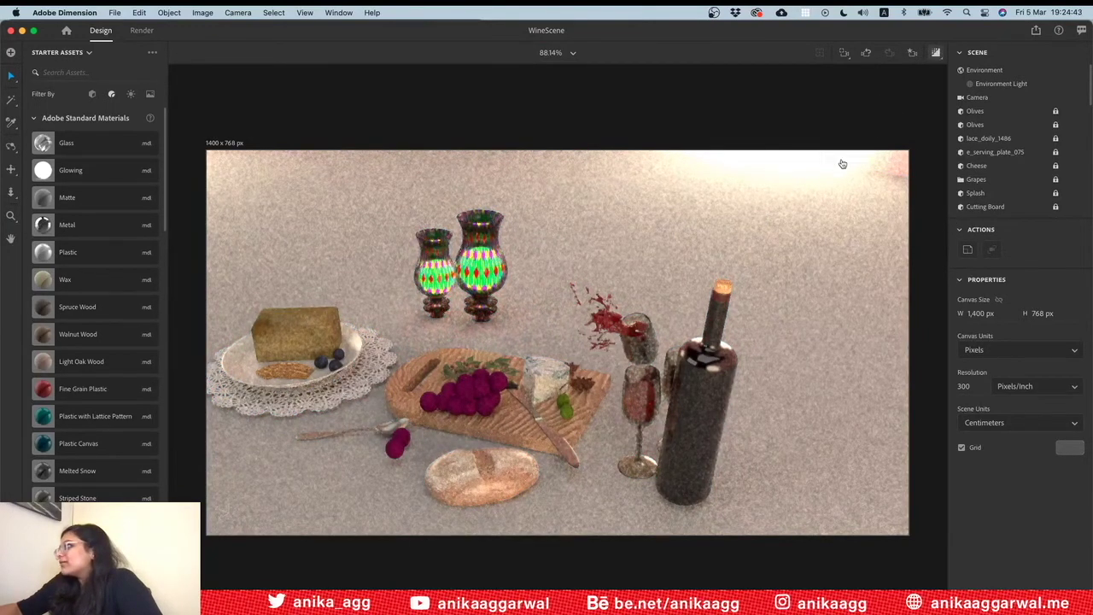
{"action": "left_click_drag", "start_coordinate": [828, 163], "coordinate": [820, 165]}
{"action": "mouse_move", "coordinate": [990, 166]}
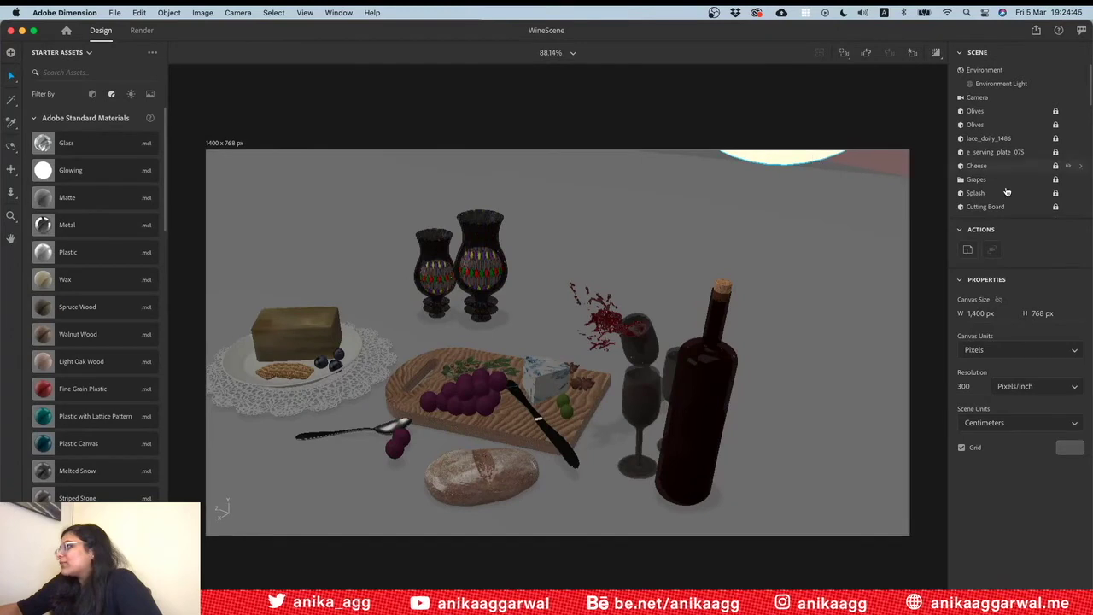
Select Cylinder 2, open its Glowing 3 material at 200% glow, and save the scene
{"action": "left_click", "coordinate": [1030, 195]}
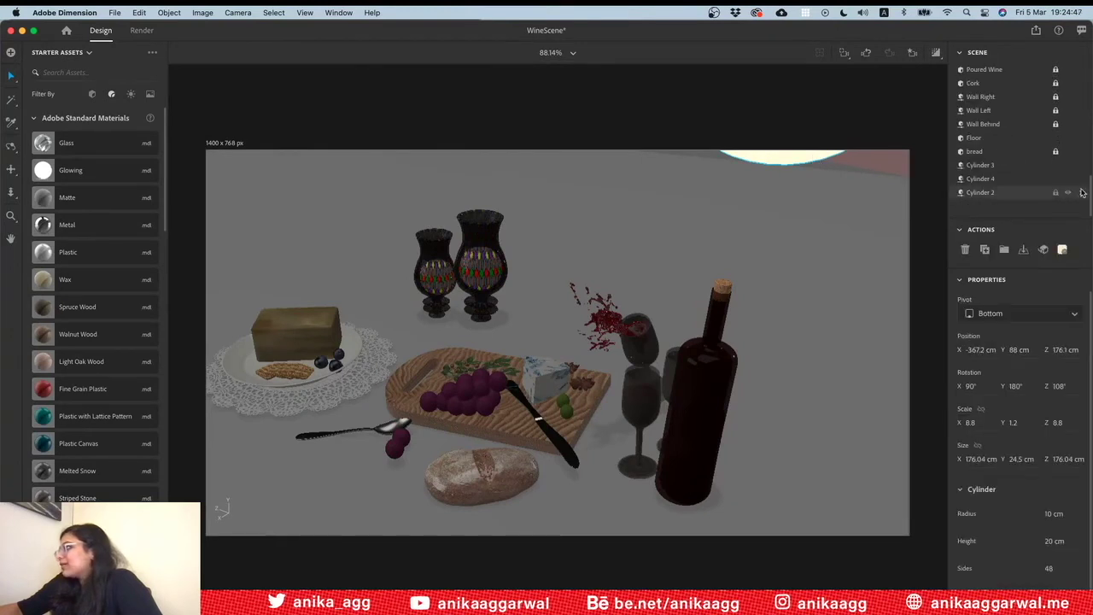
{"action": "left_click", "coordinate": [1080, 193]}
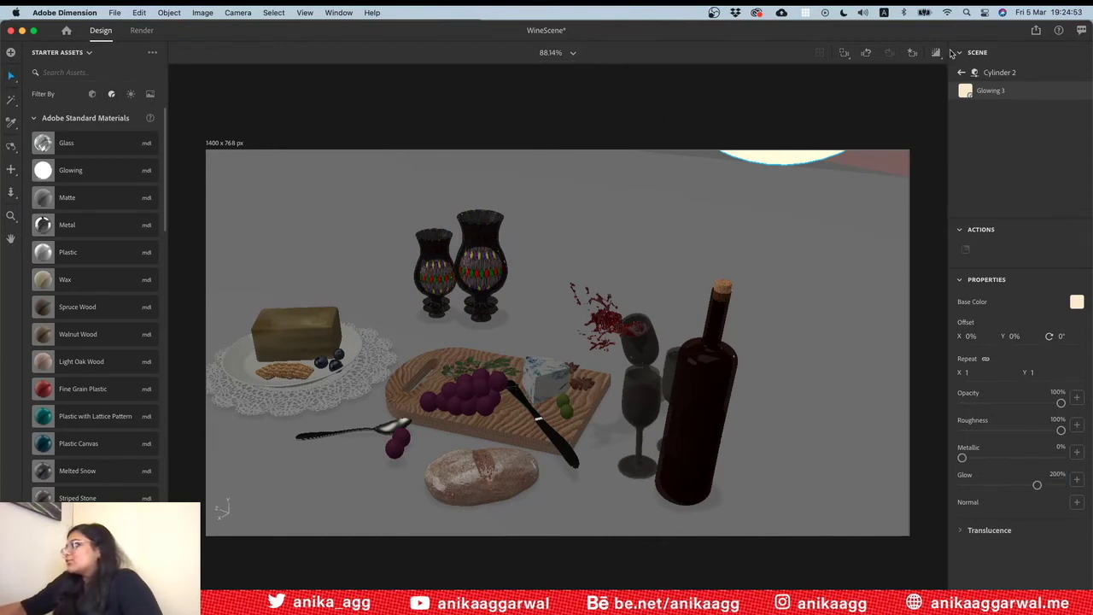
{"action": "key", "text": "super+s"}
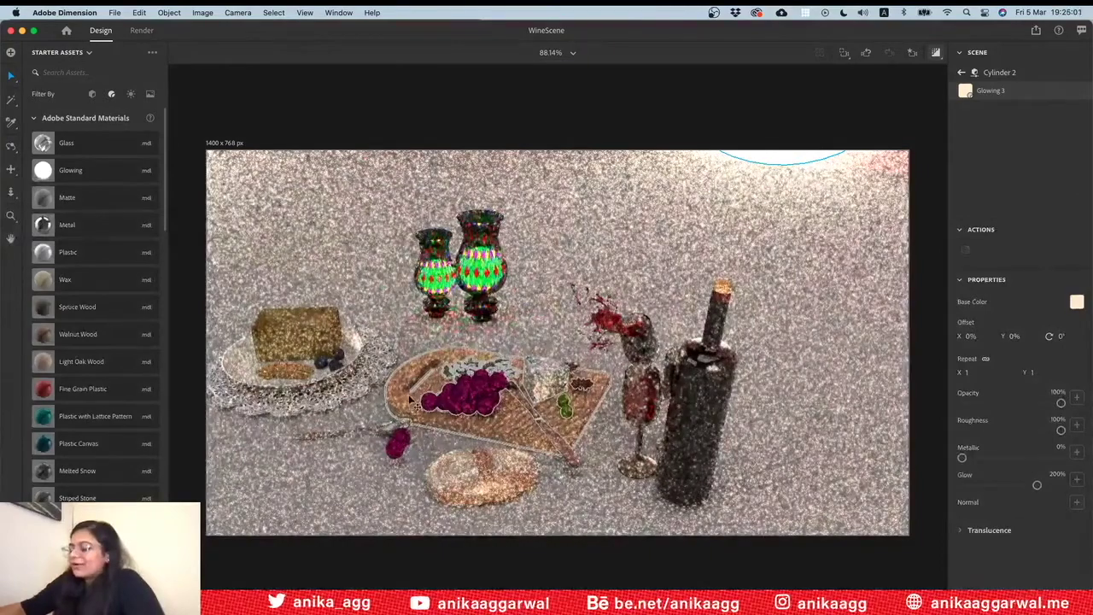
Pan the table slightly right, then switch the camera to the Top bookmark view
{"action": "key", "text": "2"}
{"action": "left_click_drag", "start_coordinate": [405, 407], "coordinate": [437, 410]}
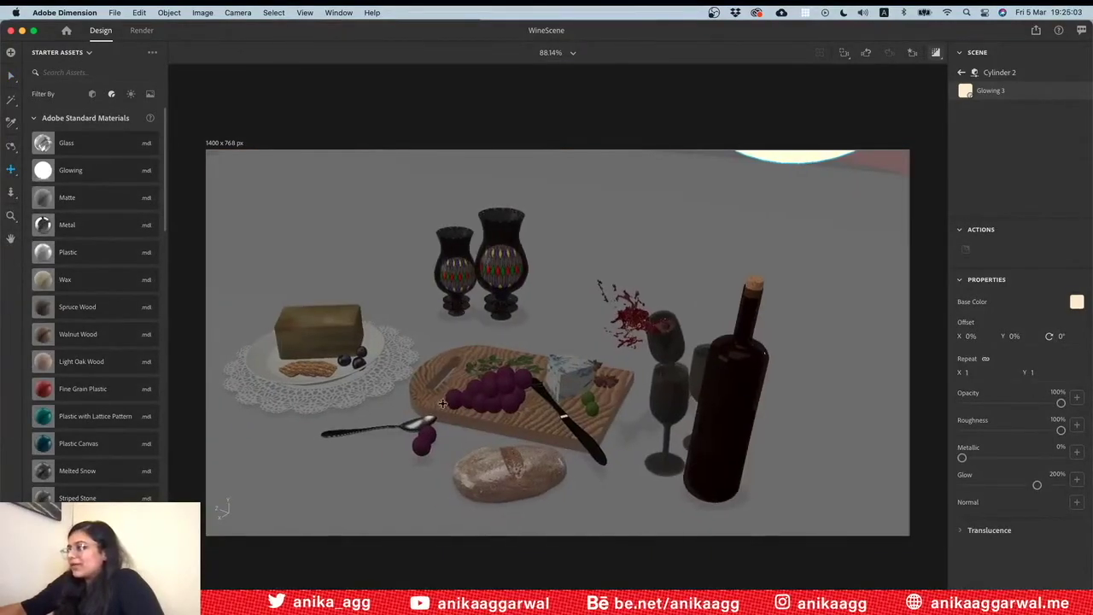
{"action": "key", "text": "v"}
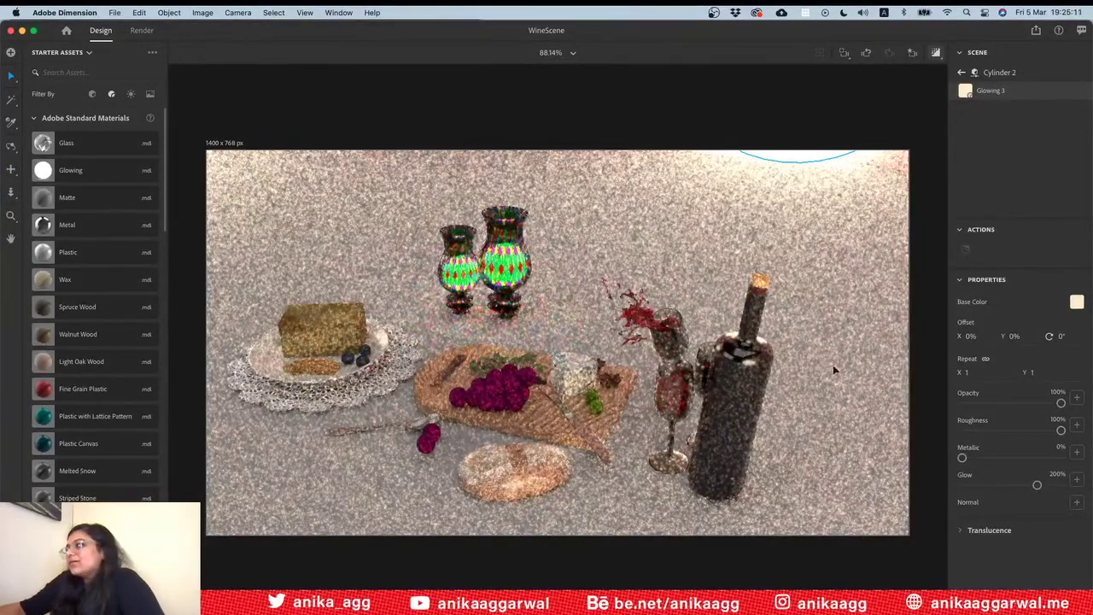
{"action": "left_click", "coordinate": [859, 101]}
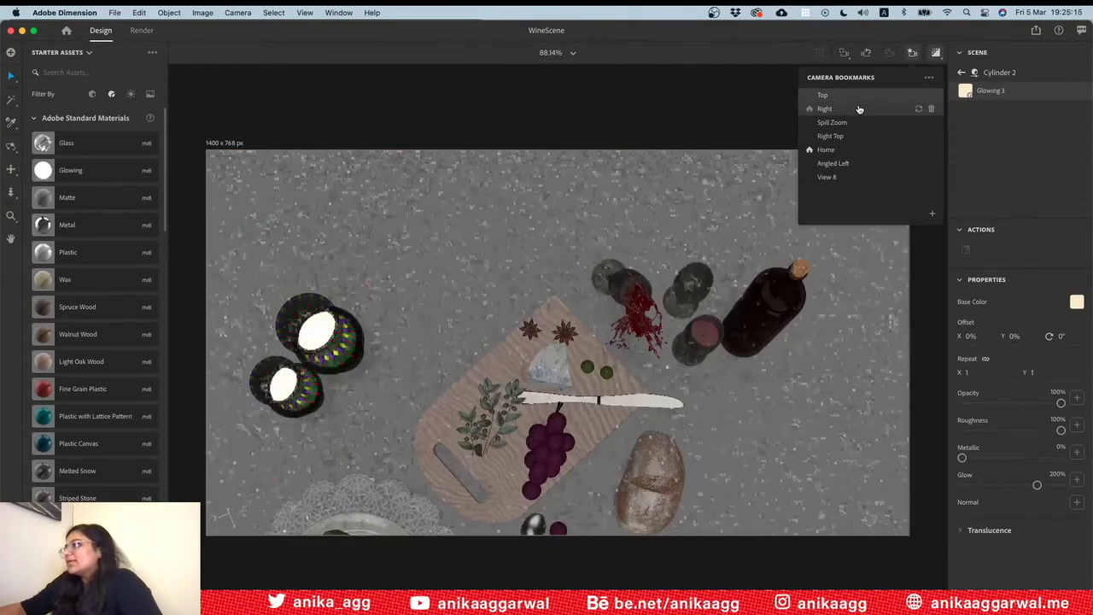
Close the Camera Bookmarks list, deselect to review the top-down render, then select the left lamp
{"action": "left_click", "coordinate": [752, 131]}
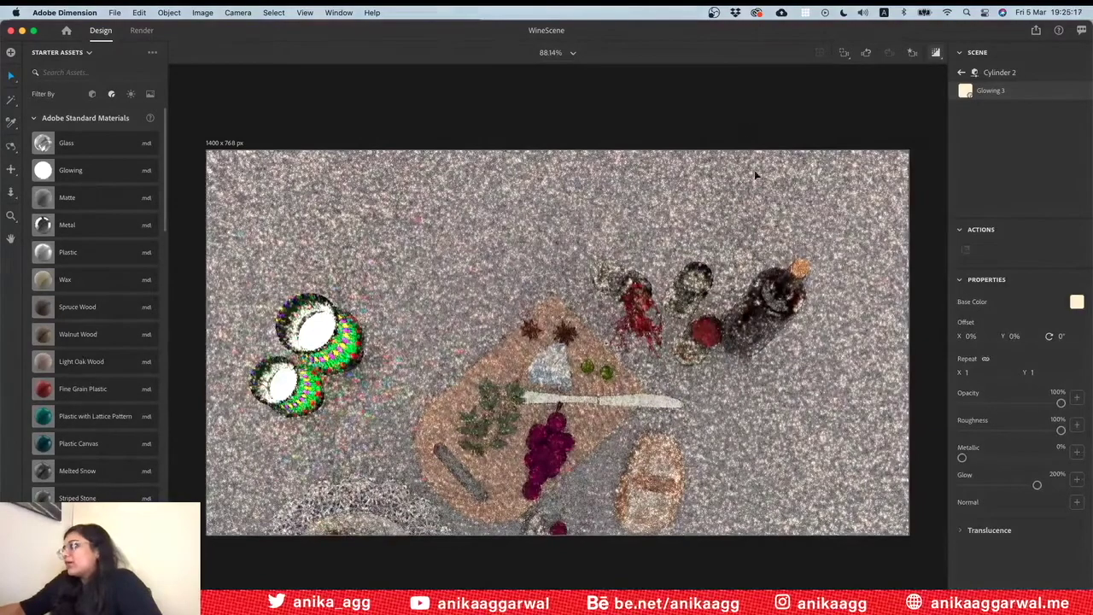
{"action": "left_click", "coordinate": [247, 148]}
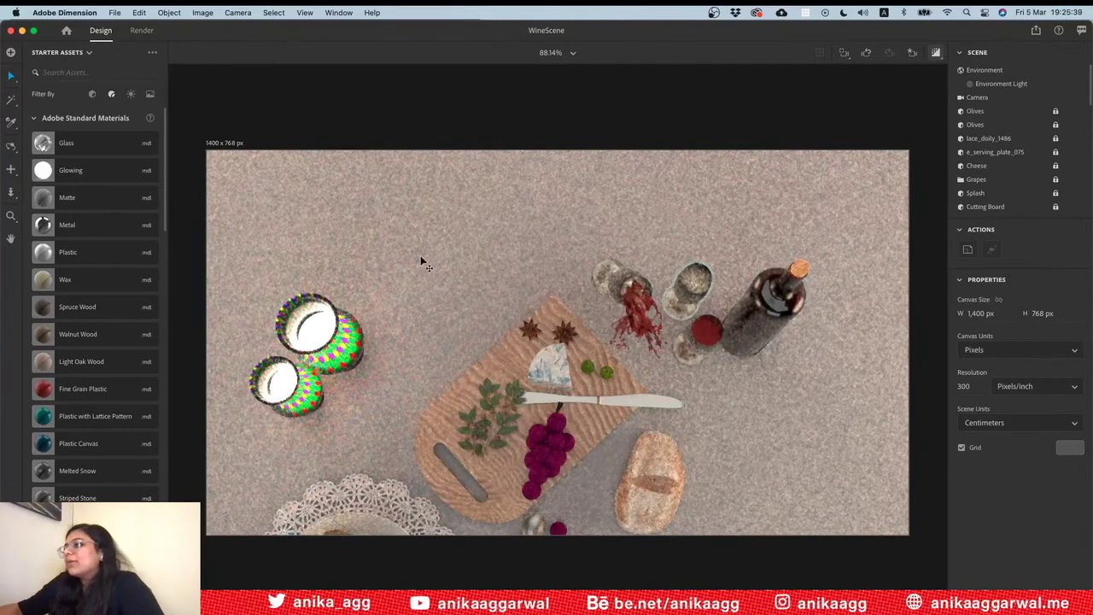
{"action": "left_click", "coordinate": [314, 333]}
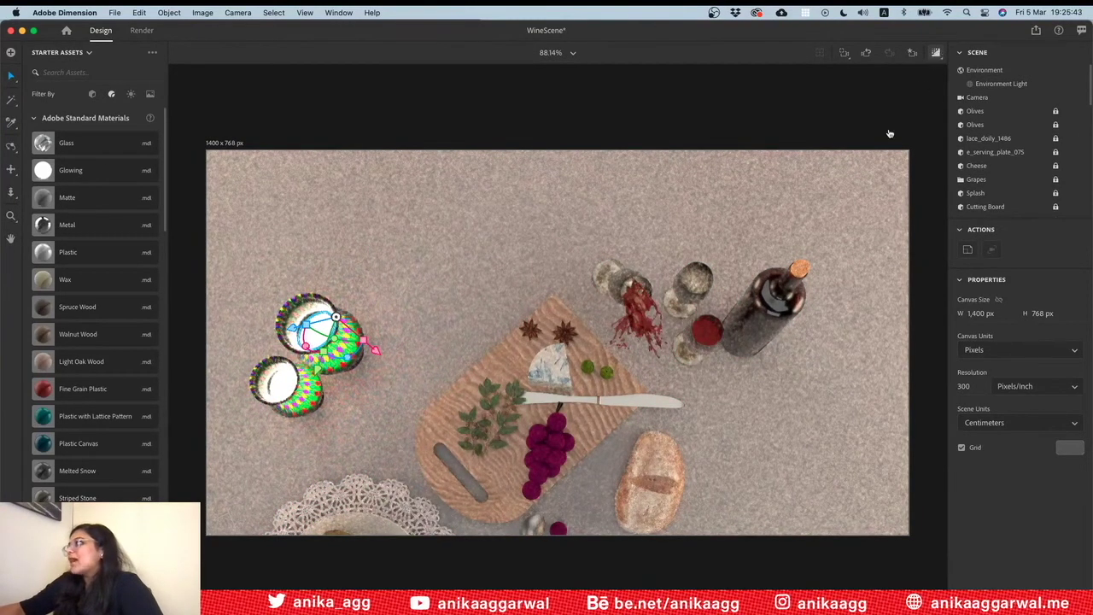
Set the Lamp Light's Glowing material glow to 100%
{"action": "key", "text": "super+a"}
{"action": "mouse_move", "coordinate": [1008, 105]}
{"action": "left_click", "coordinate": [1079, 108]}
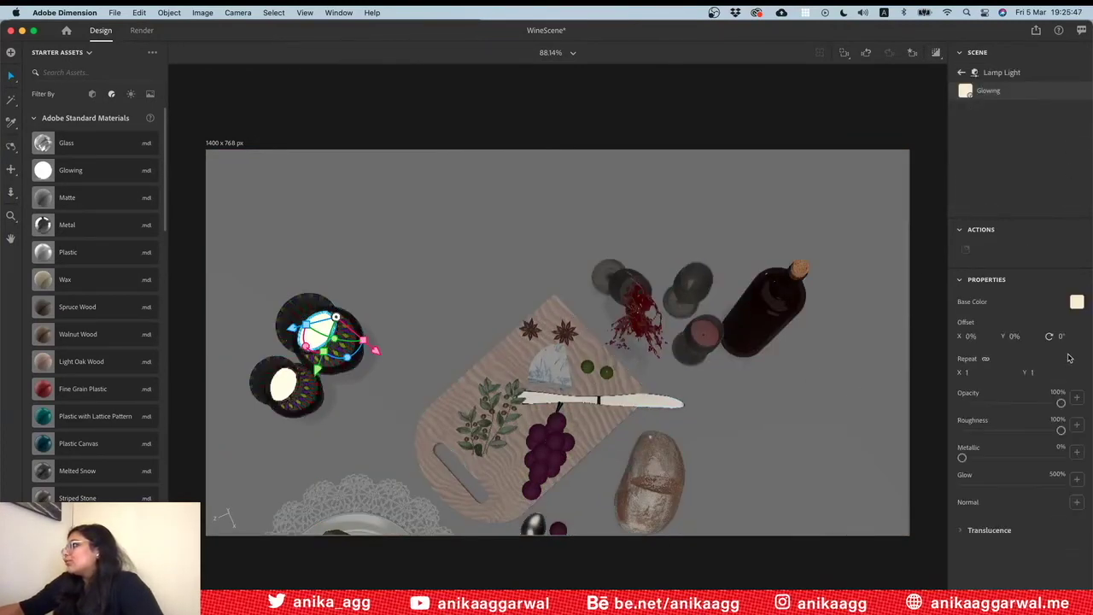
{"action": "left_click", "coordinate": [1055, 476]}
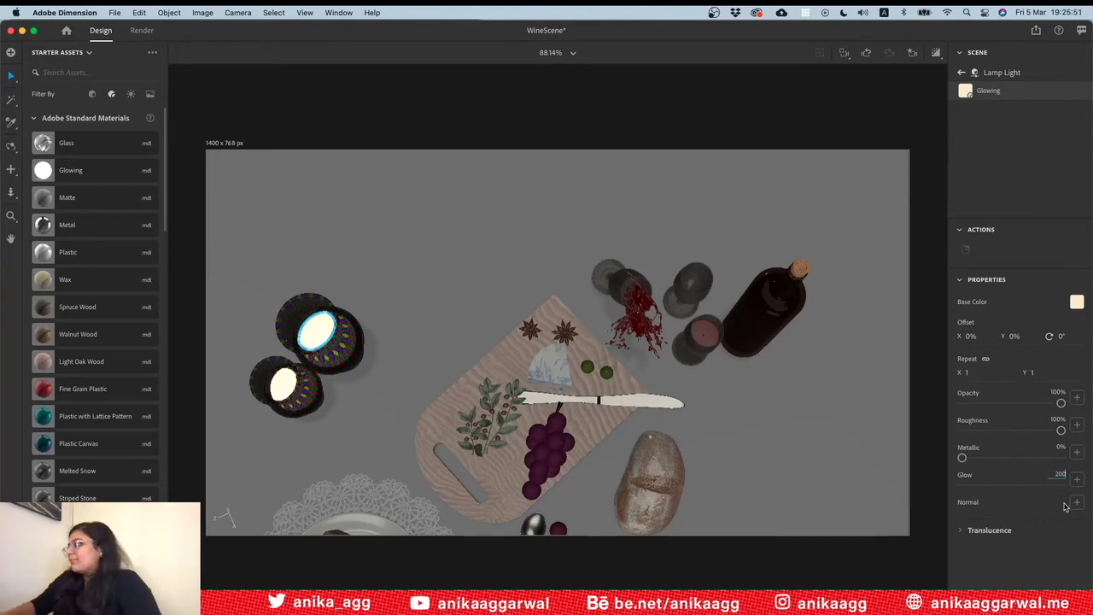
{"action": "type", "text": "00"}
{"action": "key", "text": "Return"}
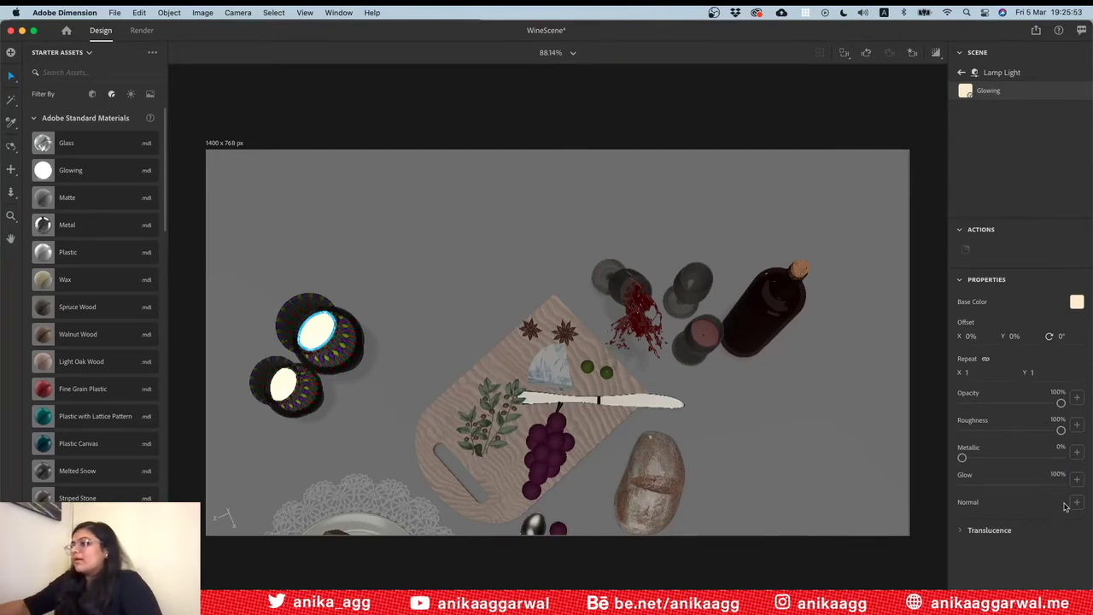
Select the lower-left Lamp Light Small and open its Glowing 2 material
{"action": "left_click", "coordinate": [282, 386]}
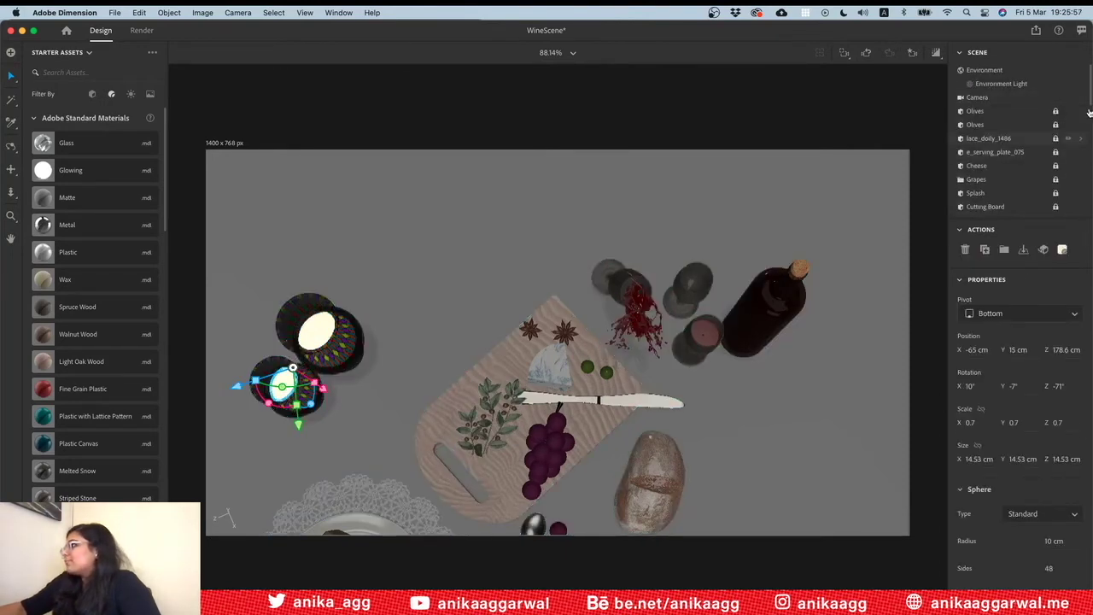
{"action": "scroll", "coordinate": [1060, 159], "scroll_direction": "down", "scroll_amount": 2}
{"action": "scroll", "coordinate": [1060, 160], "scroll_direction": "down", "scroll_amount": 2}
{"action": "scroll", "coordinate": [1063, 168], "scroll_direction": "down", "scroll_amount": 1}
{"action": "scroll", "coordinate": [1063, 175], "scroll_direction": "down", "scroll_amount": 1}
{"action": "scroll", "coordinate": [1073, 162], "scroll_direction": "up", "scroll_amount": 1}
{"action": "scroll", "coordinate": [1072, 167], "scroll_direction": "up", "scroll_amount": 1}
{"action": "scroll", "coordinate": [1072, 174], "scroll_direction": "up", "scroll_amount": 2}
{"action": "scroll", "coordinate": [1071, 170], "scroll_direction": "down", "scroll_amount": 2}
{"action": "scroll", "coordinate": [1074, 154], "scroll_direction": "down", "scroll_amount": 2}
{"action": "scroll", "coordinate": [1076, 132], "scroll_direction": "down", "scroll_amount": 2}
{"action": "left_click", "coordinate": [1081, 120]}
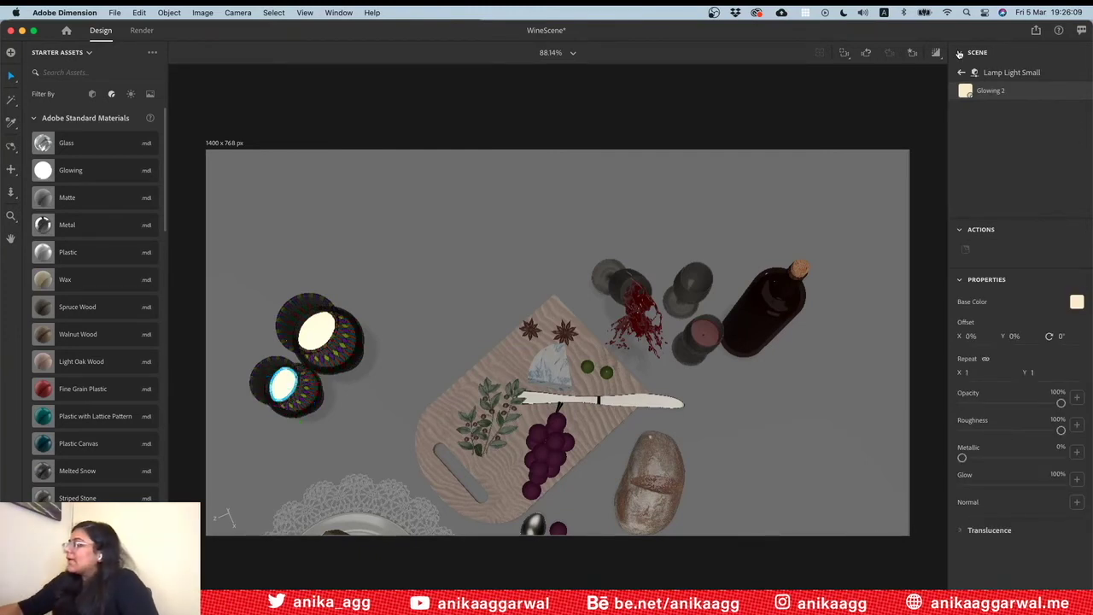
{"action": "left_click", "coordinate": [854, 100]}
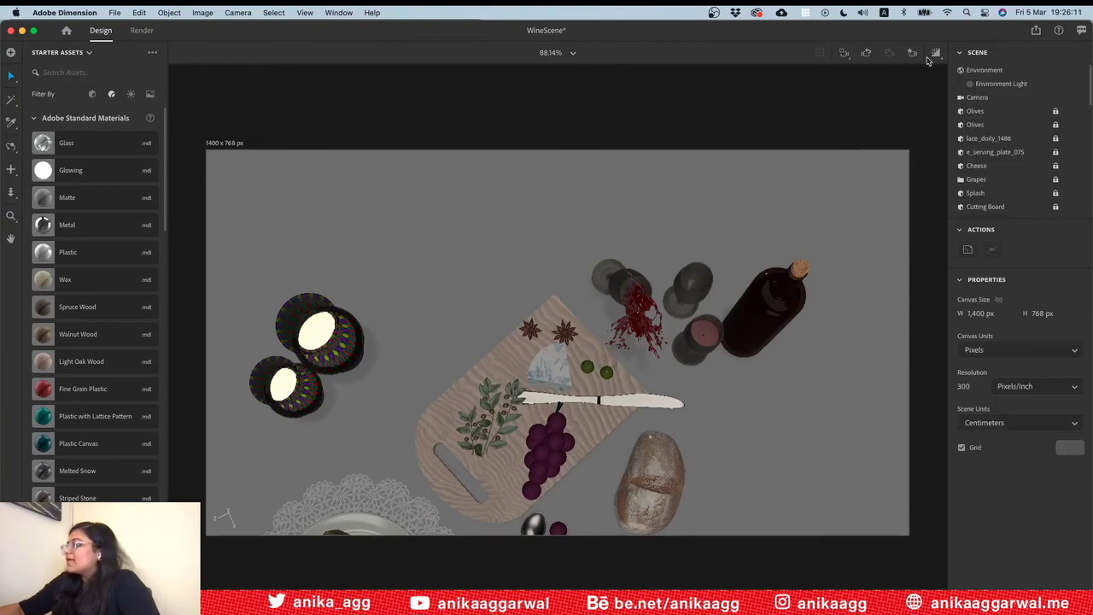
{"action": "key", "text": "ctrl+s"}
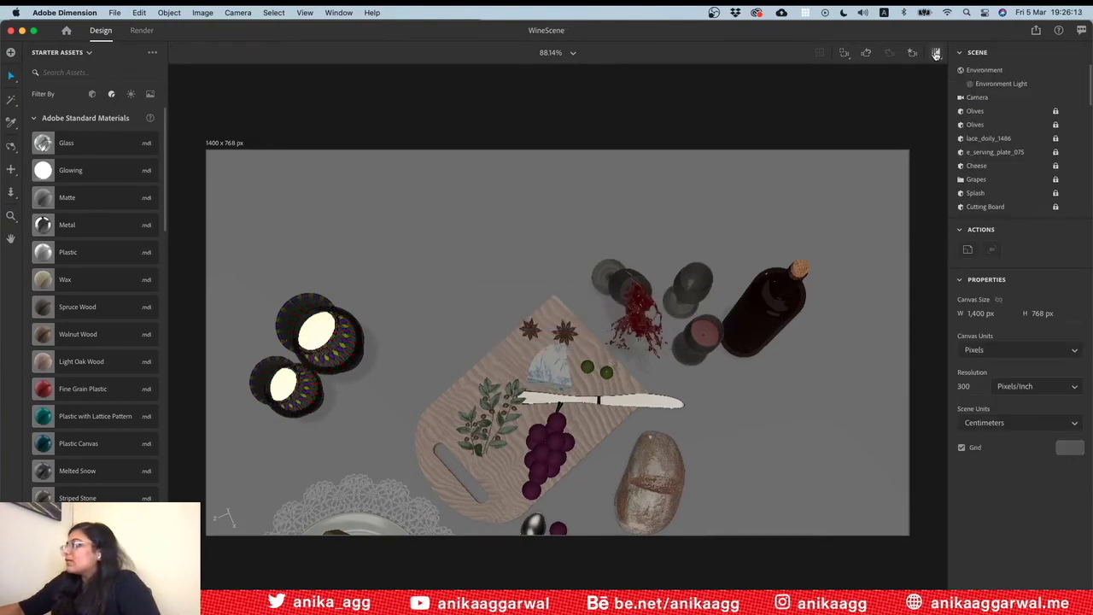
{"action": "key", "text": "super+a"}
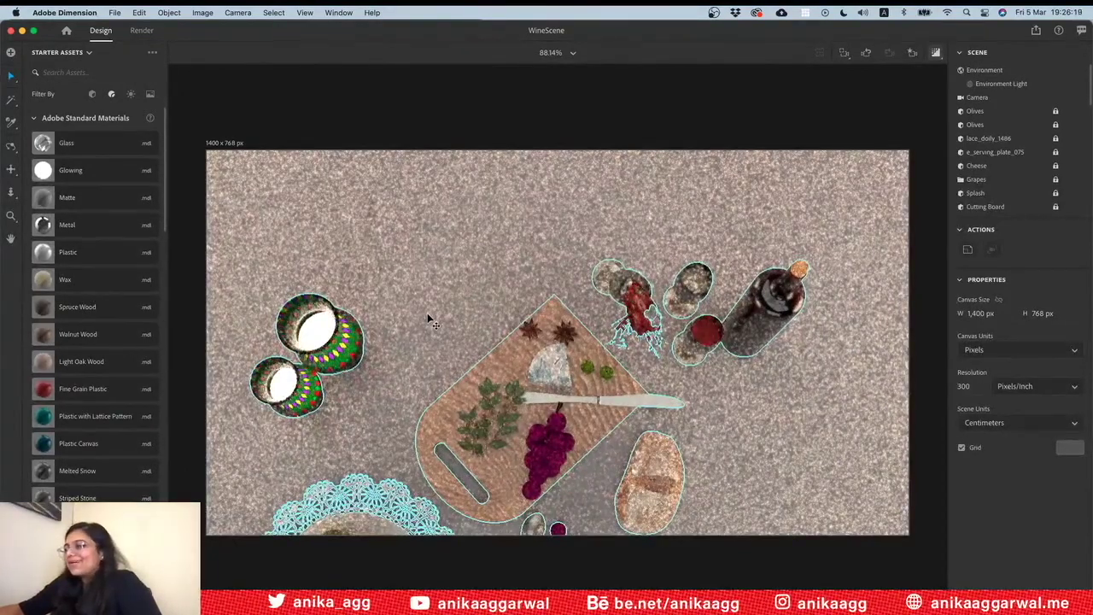
{"action": "left_click", "coordinate": [429, 320]}
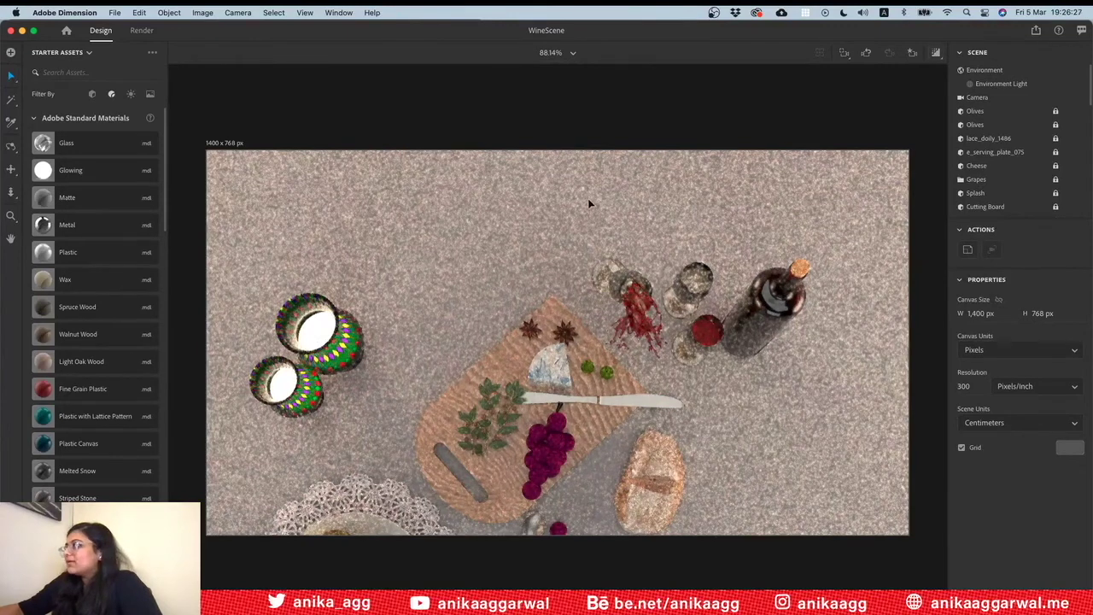
{"action": "left_click", "coordinate": [366, 335]}
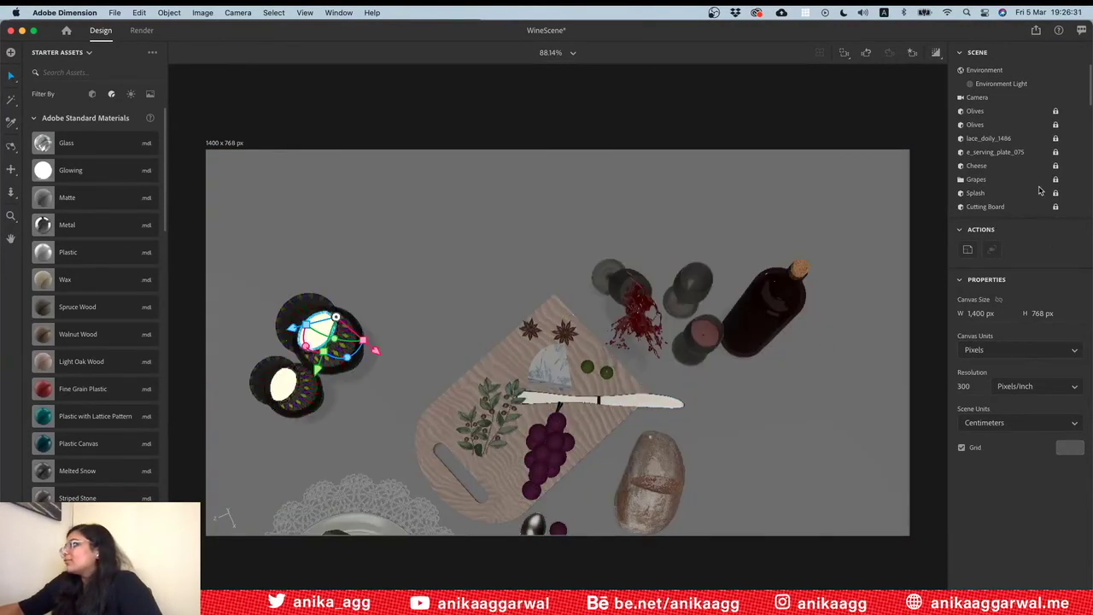
Lower the Lamp Light's Glowing material glow to 30%
{"action": "left_click", "coordinate": [315, 336]}
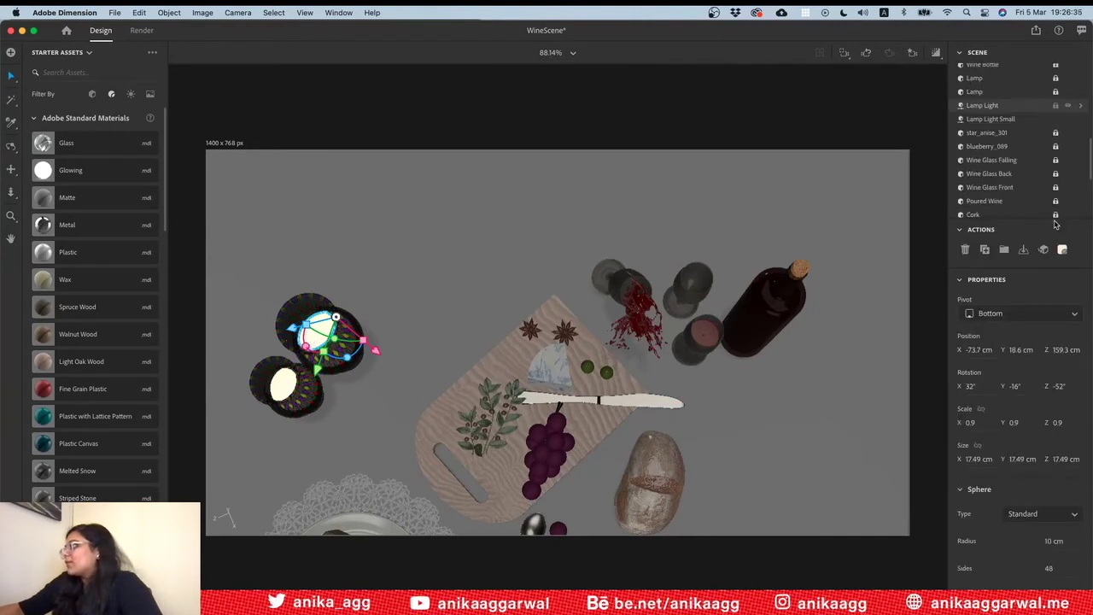
{"action": "left_click", "coordinate": [1062, 248]}
{"action": "left_click", "coordinate": [1058, 473]}
{"action": "type", "text": "30"}
{"action": "key", "text": "Return"}
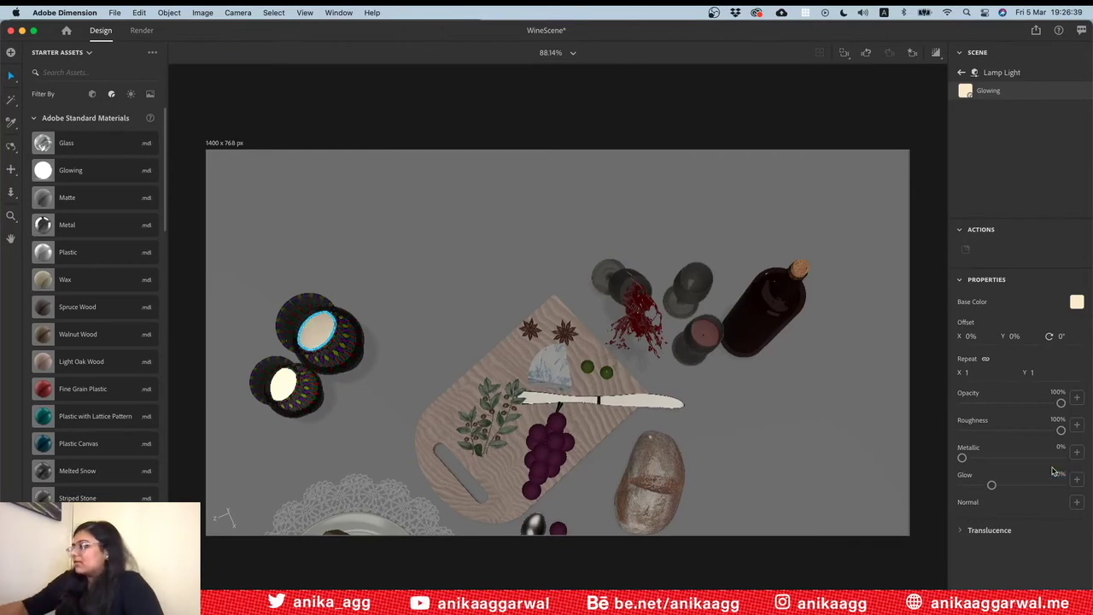
Set Lamp Light Small's Glowing 2 glow to 30% and turn on Render Preview
{"action": "left_click", "coordinate": [312, 392]}
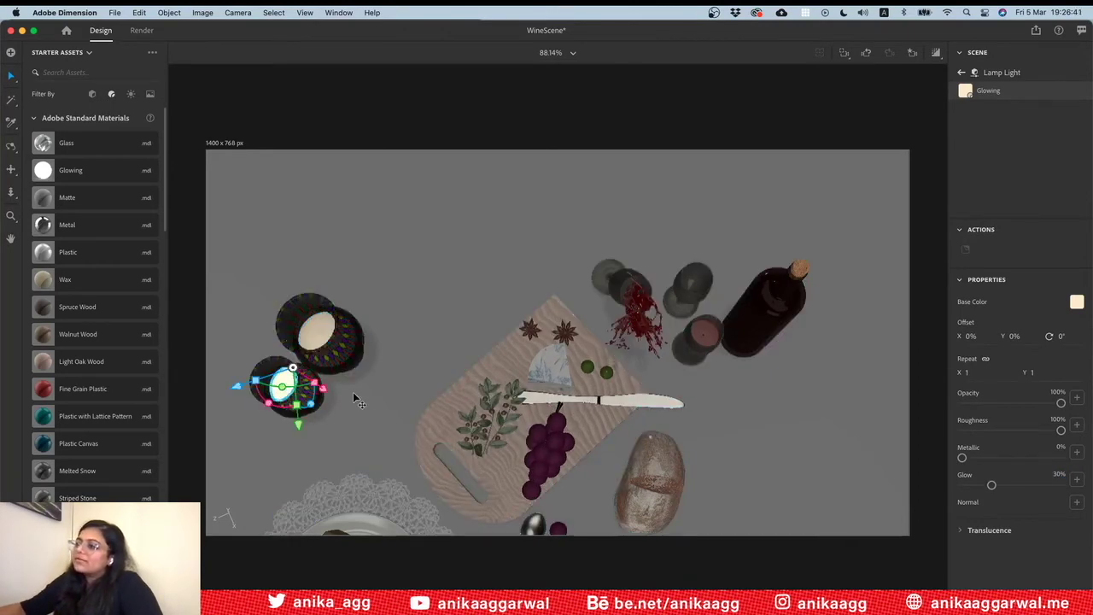
{"action": "left_click", "coordinate": [970, 349]}
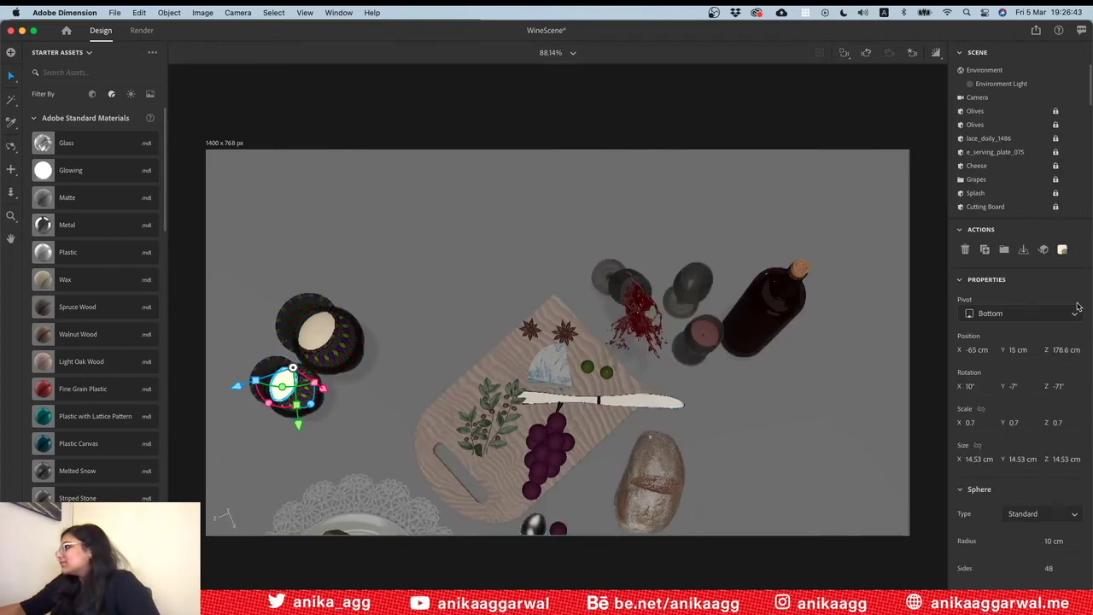
{"action": "scroll", "coordinate": [1072, 180], "scroll_direction": "down", "scroll_amount": 3}
{"action": "left_click", "coordinate": [1081, 199]}
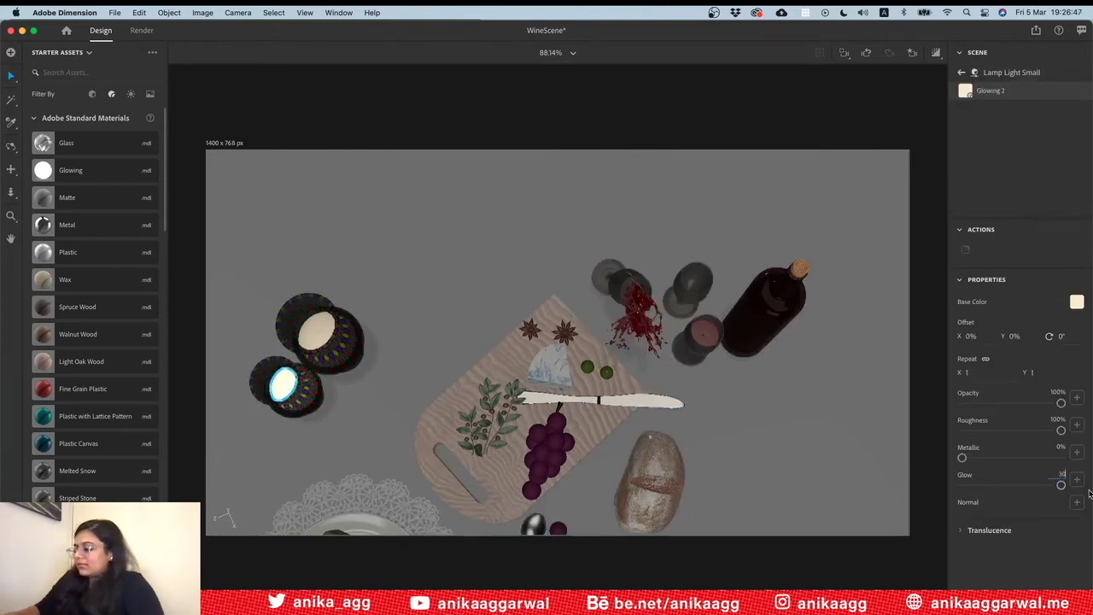
{"action": "key", "text": "Return"}
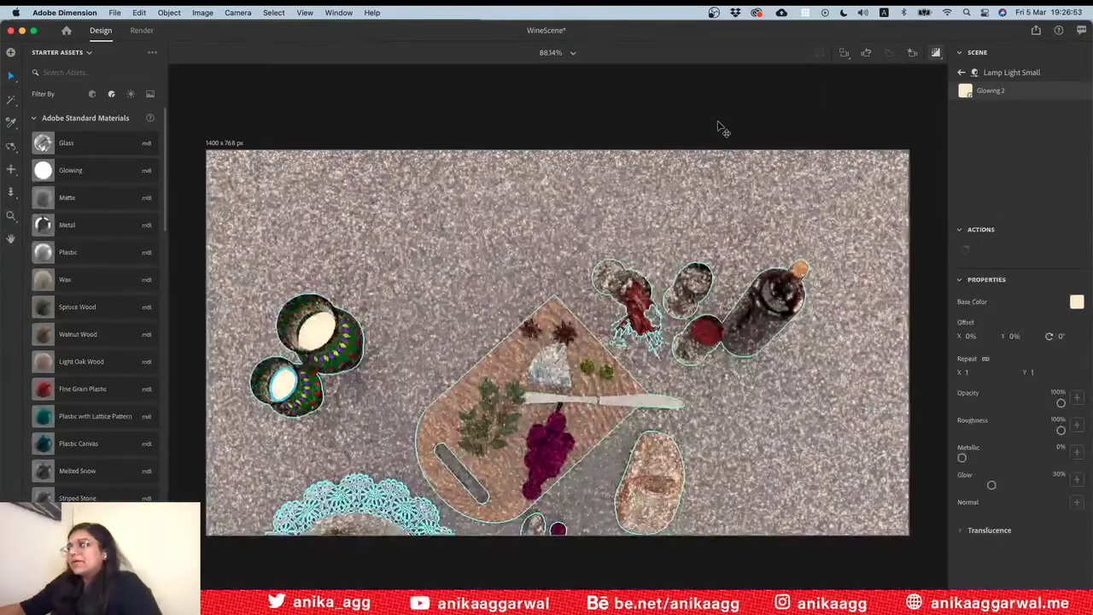
{"action": "left_click", "coordinate": [691, 133]}
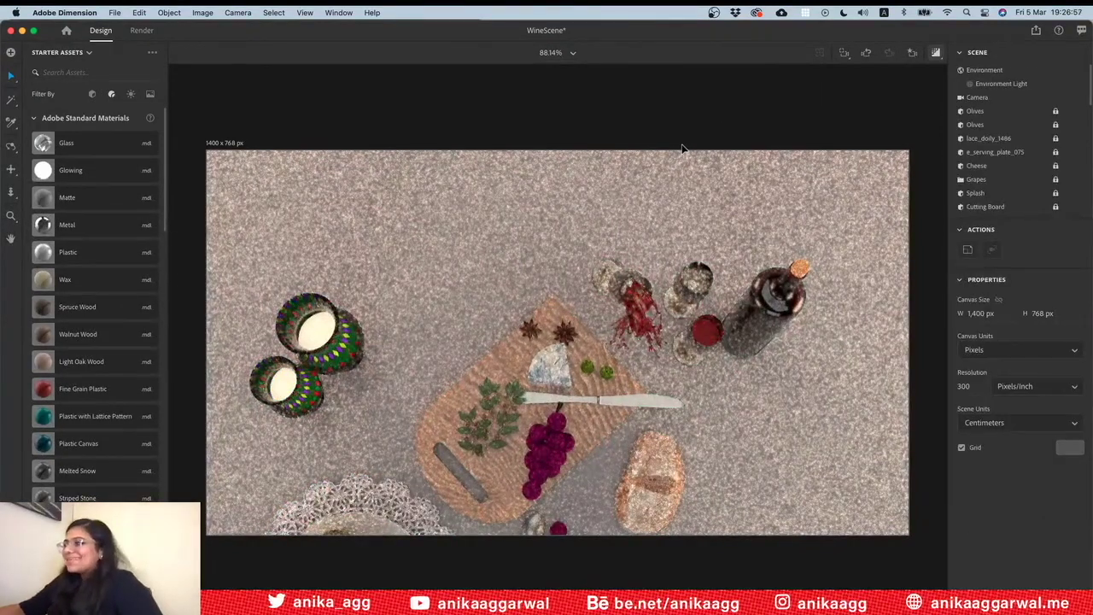
{"action": "key", "text": "super+Tab"}
{"action": "key", "text": "super+Tab"}
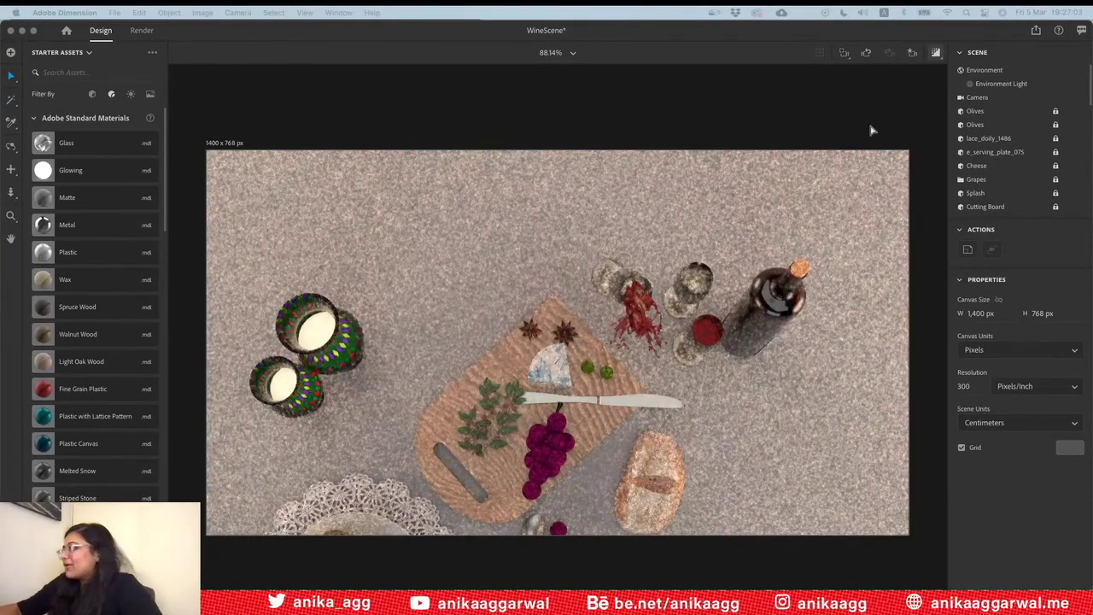
Pan the scene higher, orbit to tilt it, and pull the camera back
{"action": "left_click", "coordinate": [922, 67]}
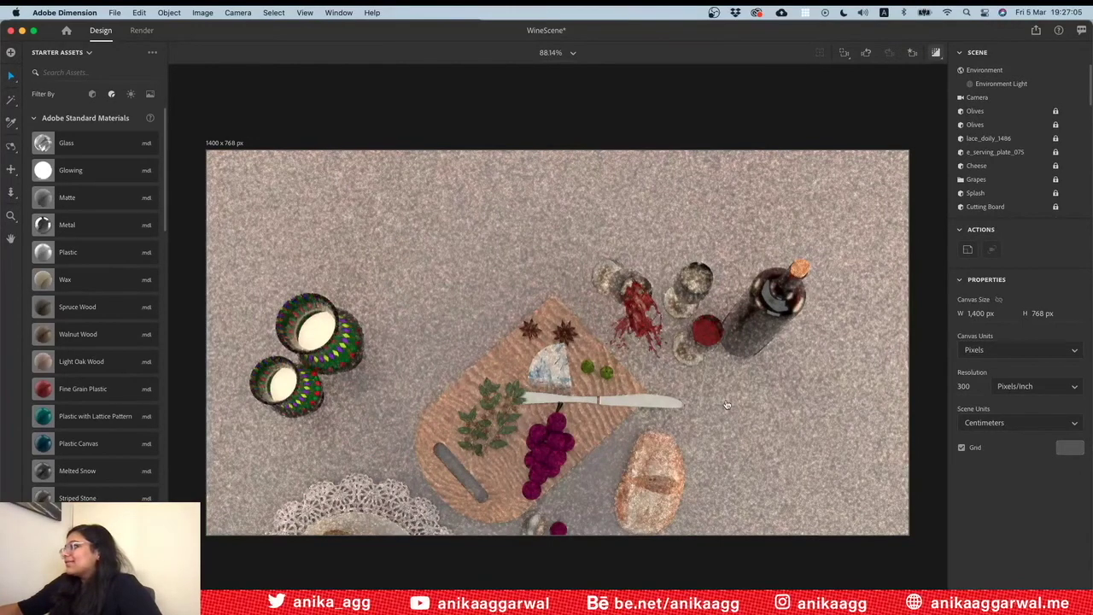
{"action": "key", "text": "2"}
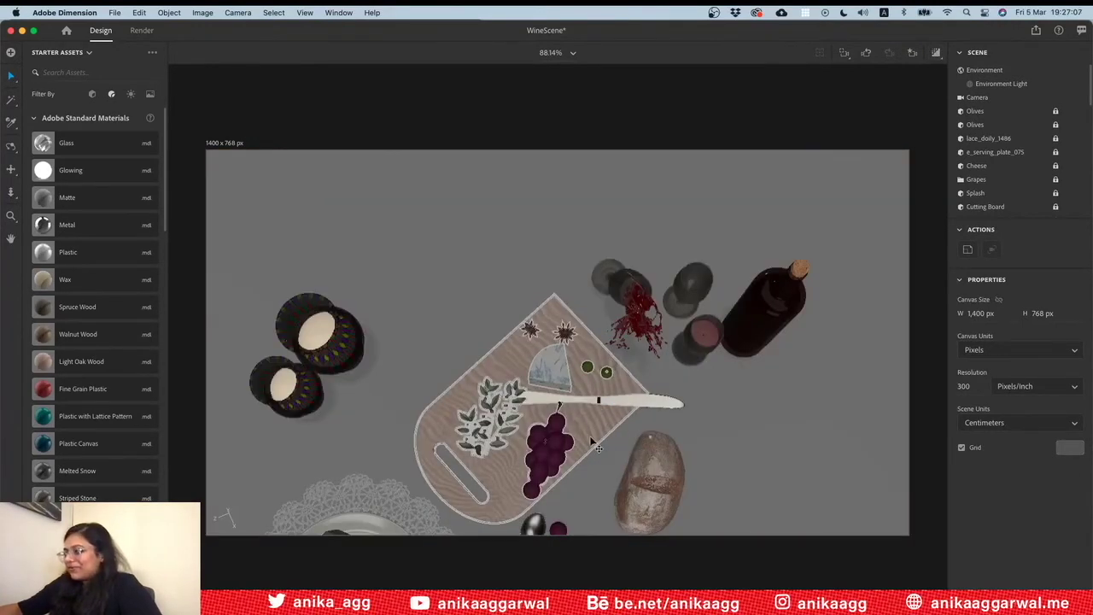
{"action": "left_click_drag", "start_coordinate": [571, 419], "coordinate": [562, 313]}
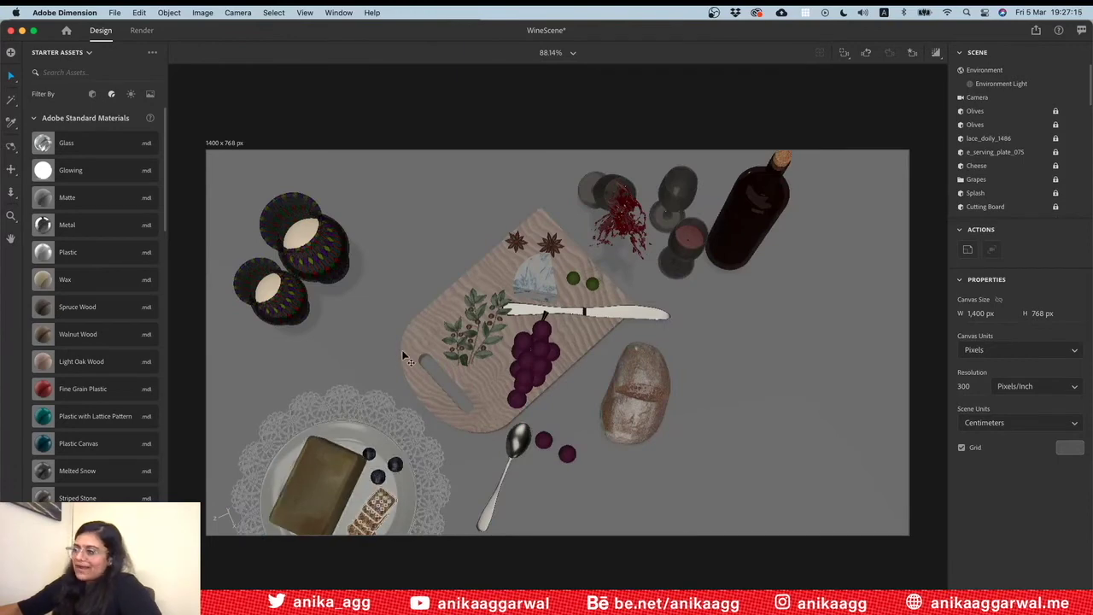
{"action": "key", "text": "1"}
{"action": "left_click_drag", "start_coordinate": [404, 367], "coordinate": [409, 227]}
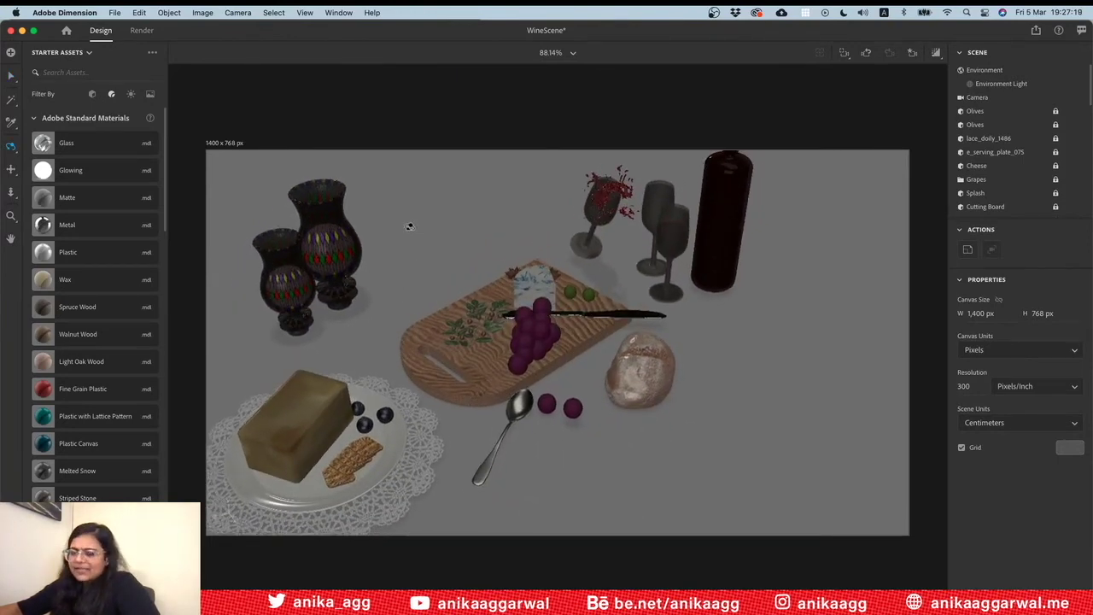
{"action": "key", "text": "v"}
{"action": "key", "text": "2"}
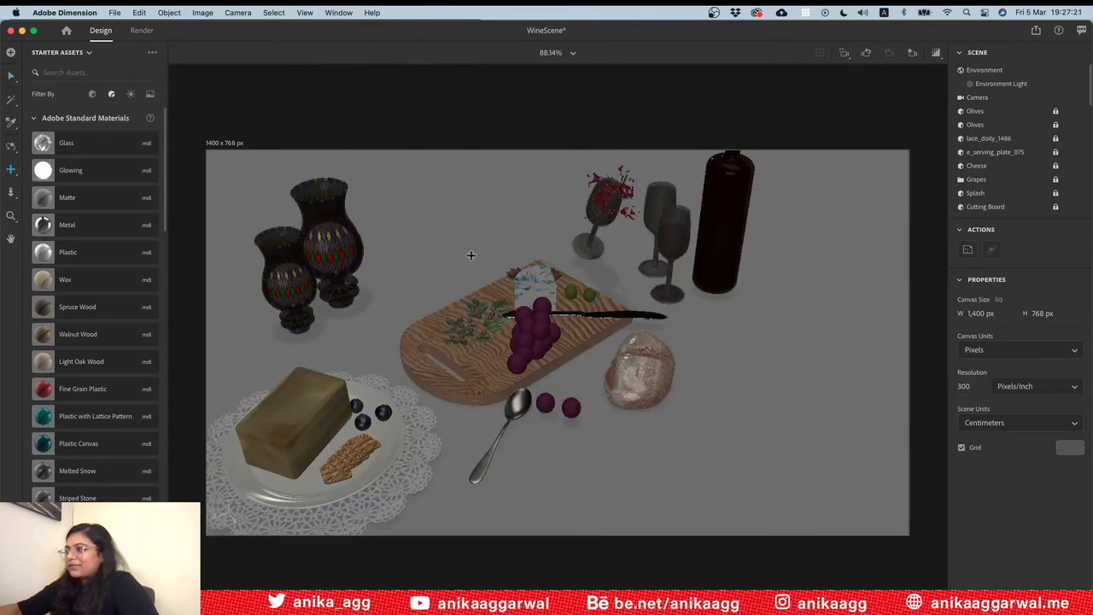
{"action": "left_click_drag", "start_coordinate": [497, 262], "coordinate": [519, 306]}
{"action": "key", "text": "v"}
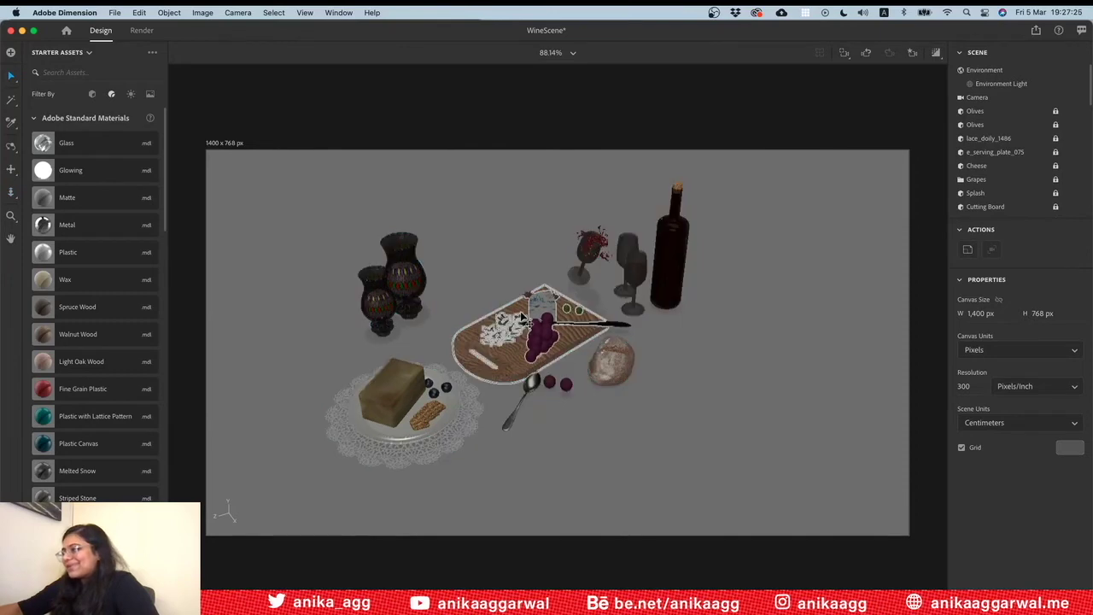
Jump the camera to the Spill Zoom bookmark and enable Render Preview
{"action": "scroll", "coordinate": [522, 320], "scroll_direction": "down", "scroll_amount": 2}
{"action": "scroll", "coordinate": [521, 320], "scroll_direction": "up", "scroll_amount": 3}
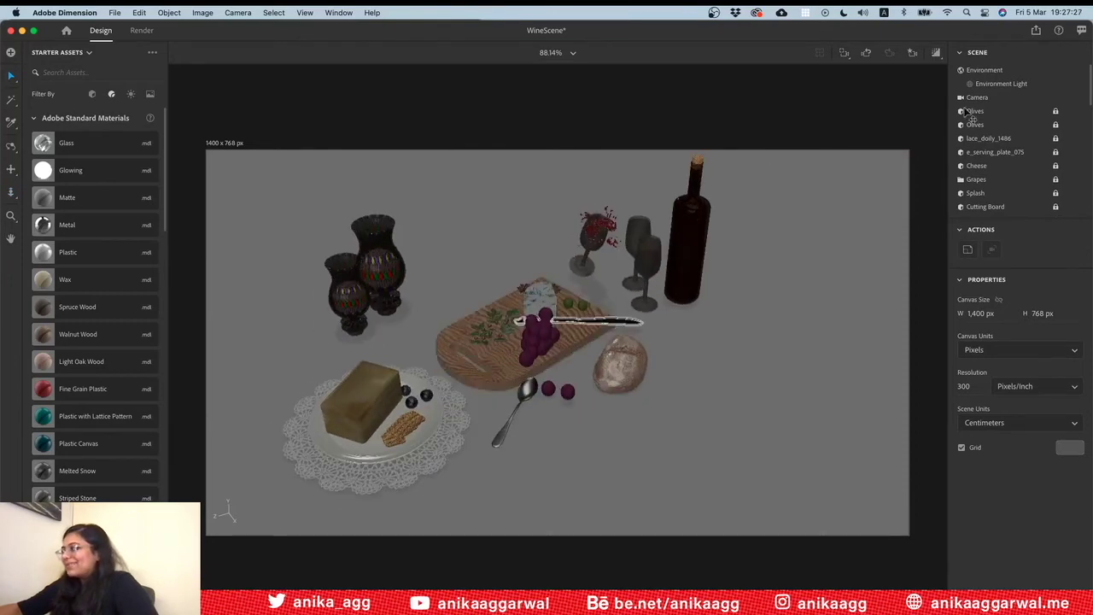
{"action": "left_click", "coordinate": [911, 52]}
{"action": "left_click", "coordinate": [905, 109]}
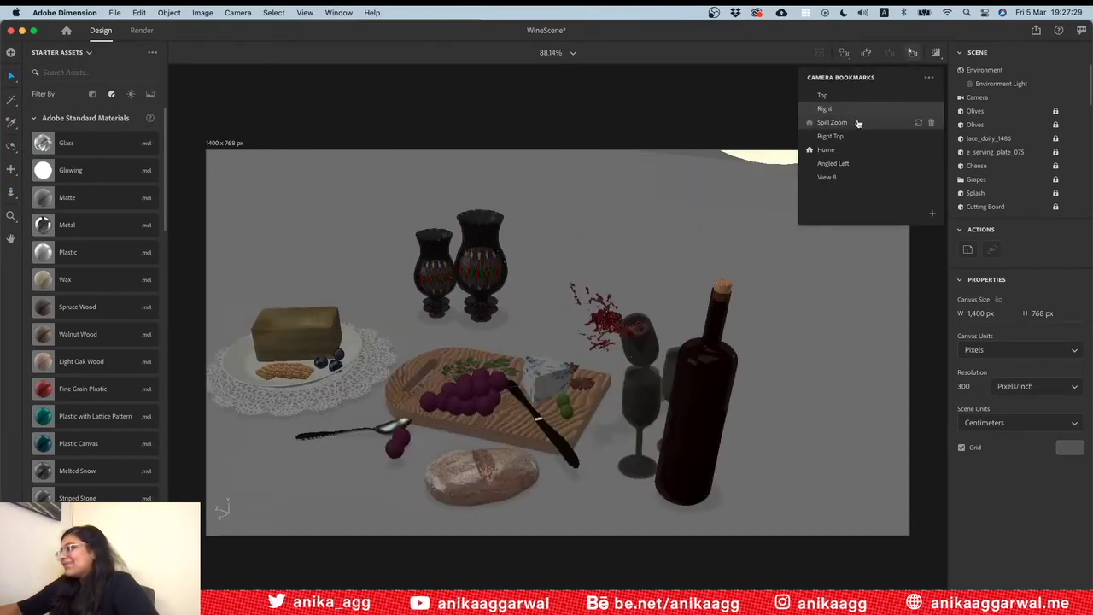
{"action": "left_click", "coordinate": [935, 53]}
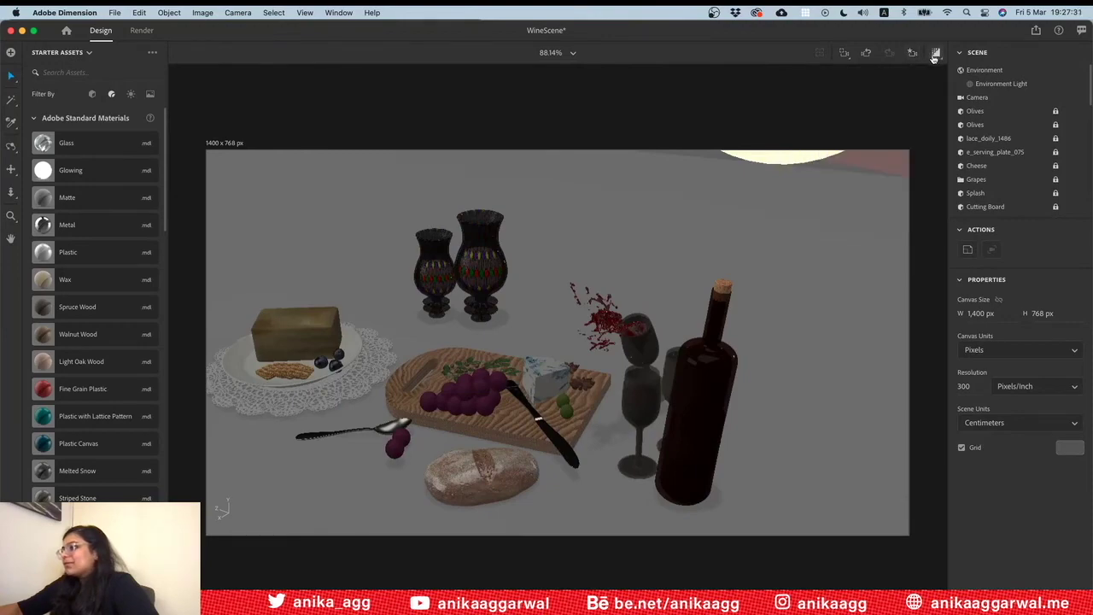
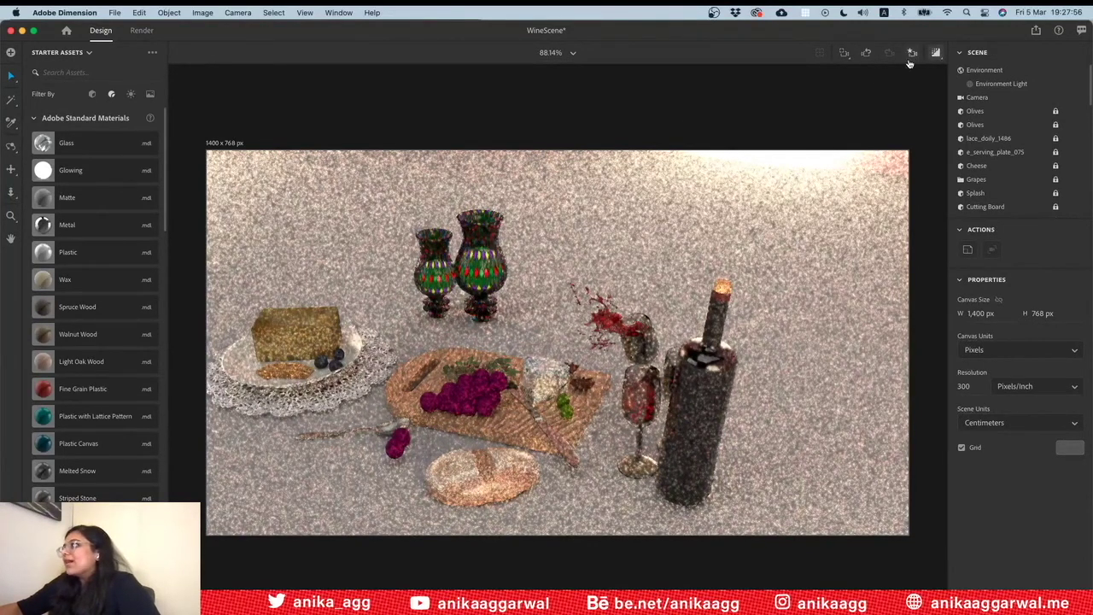
Jump to the Spill Zoom camera bookmark for a close-up of the wine splash
{"action": "left_click", "coordinate": [910, 52]}
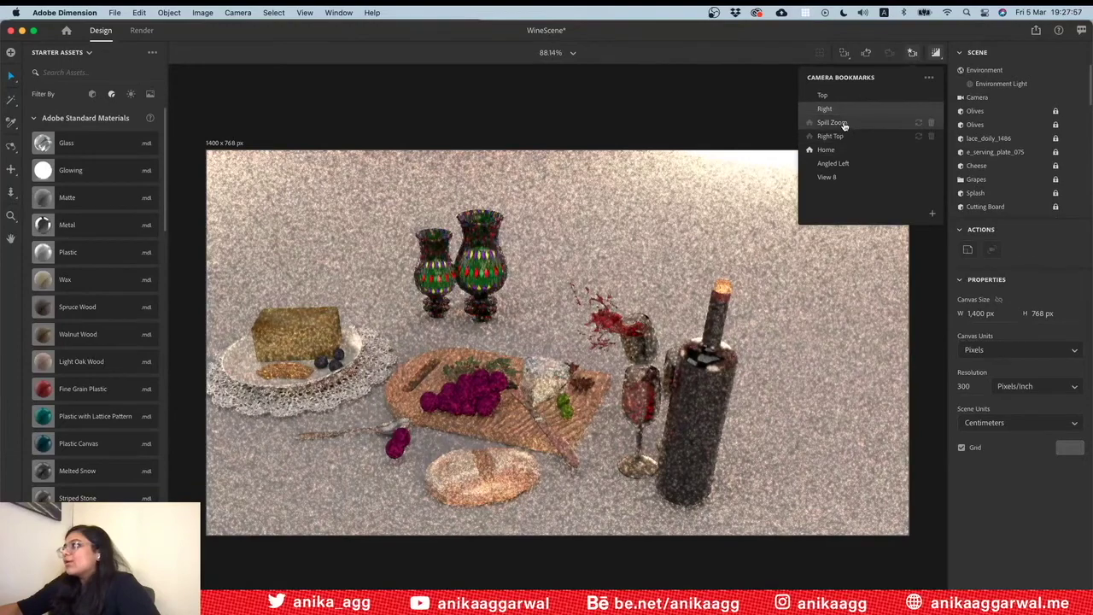
{"action": "left_click", "coordinate": [833, 123]}
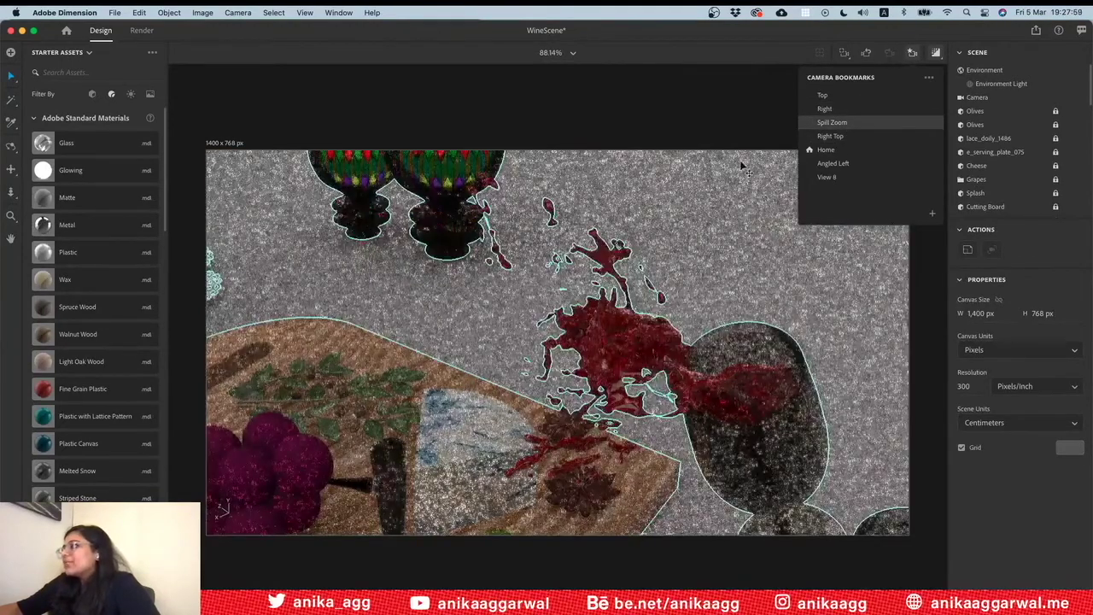
{"action": "left_click", "coordinate": [734, 130]}
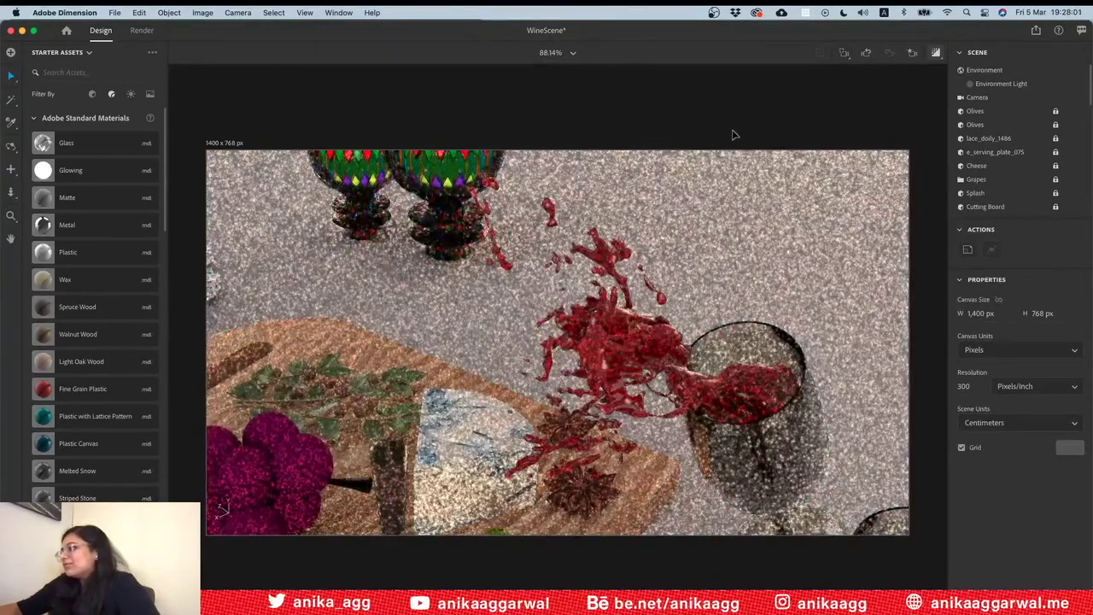
{"action": "left_click", "coordinate": [911, 54]}
{"action": "left_click", "coordinate": [911, 54]}
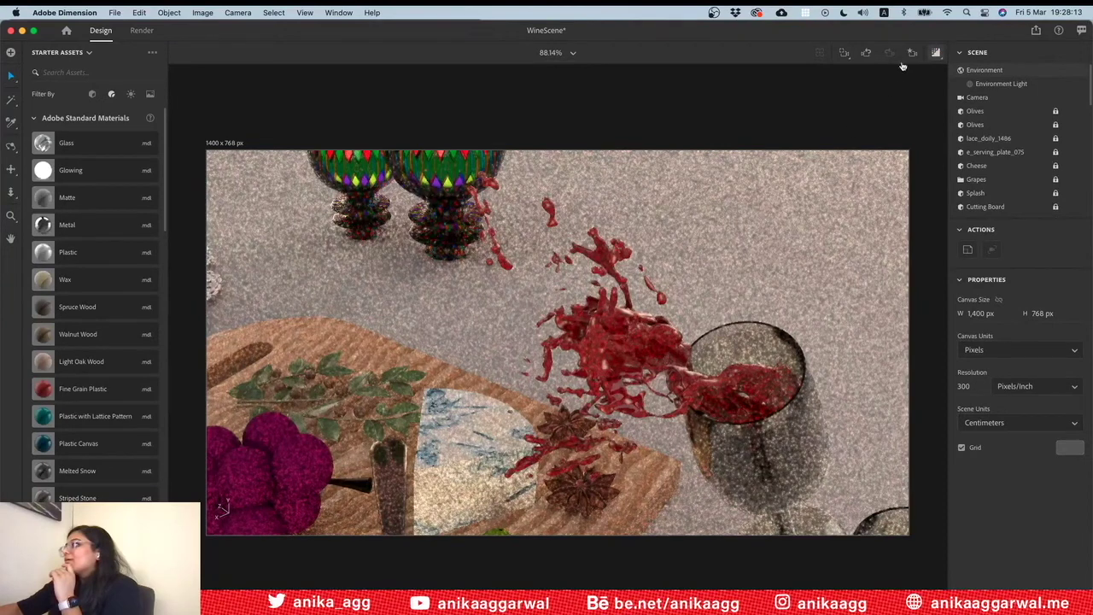
{"action": "left_click", "coordinate": [935, 53]}
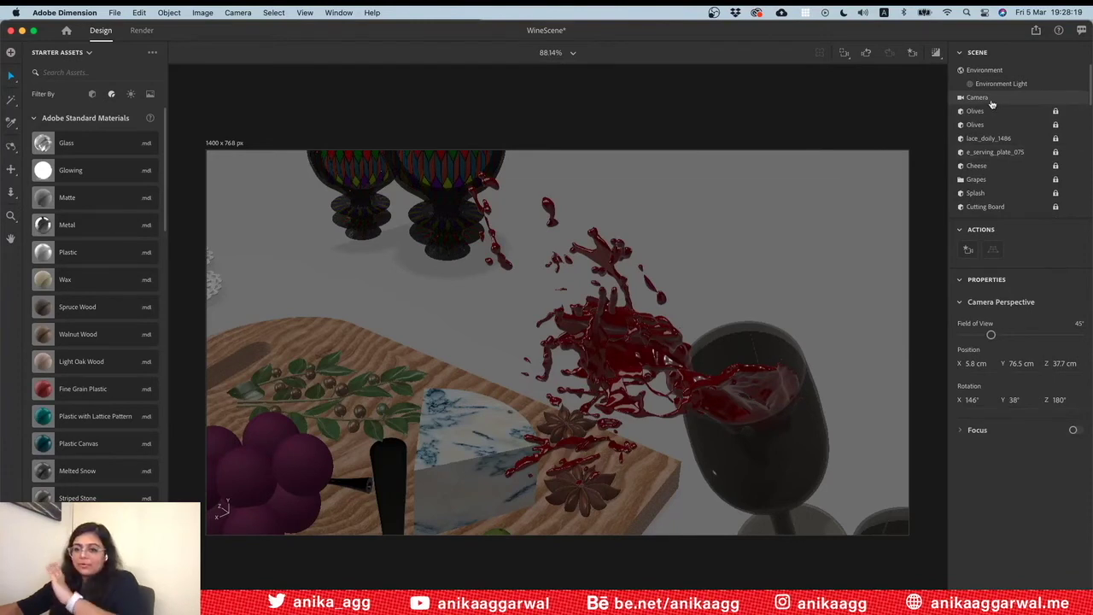
Save the scene and set the camera's field of view to 45°
{"action": "key", "text": "super+s"}
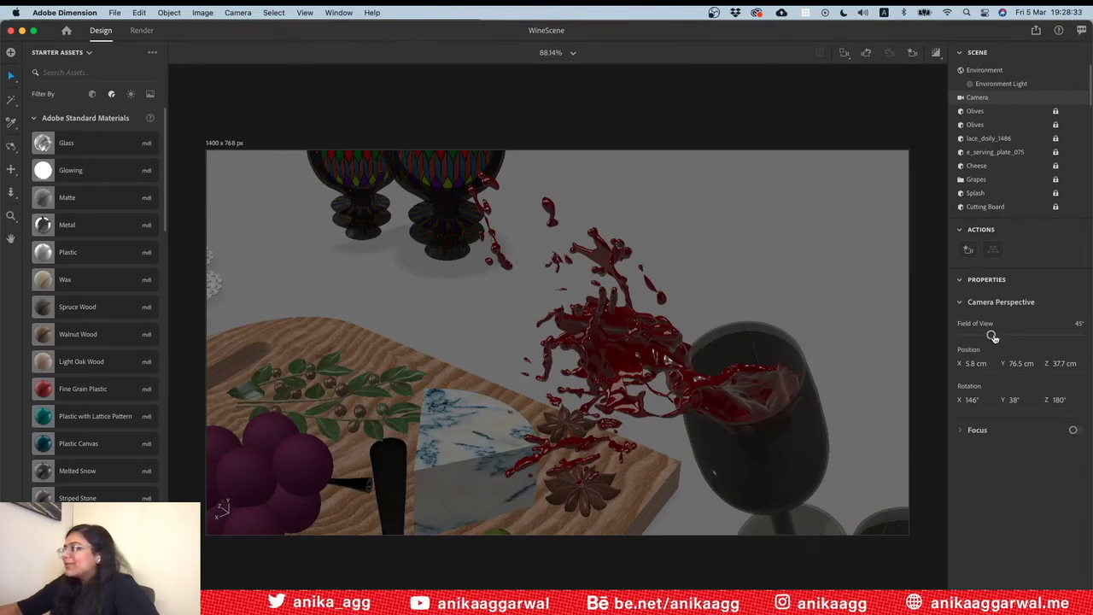
{"action": "mouse_move", "coordinate": [991, 336]}
{"action": "left_mouse_down"}
{"action": "mouse_move", "coordinate": [1012, 337]}
{"action": "mouse_move", "coordinate": [990, 335]}
{"action": "left_mouse_up"}
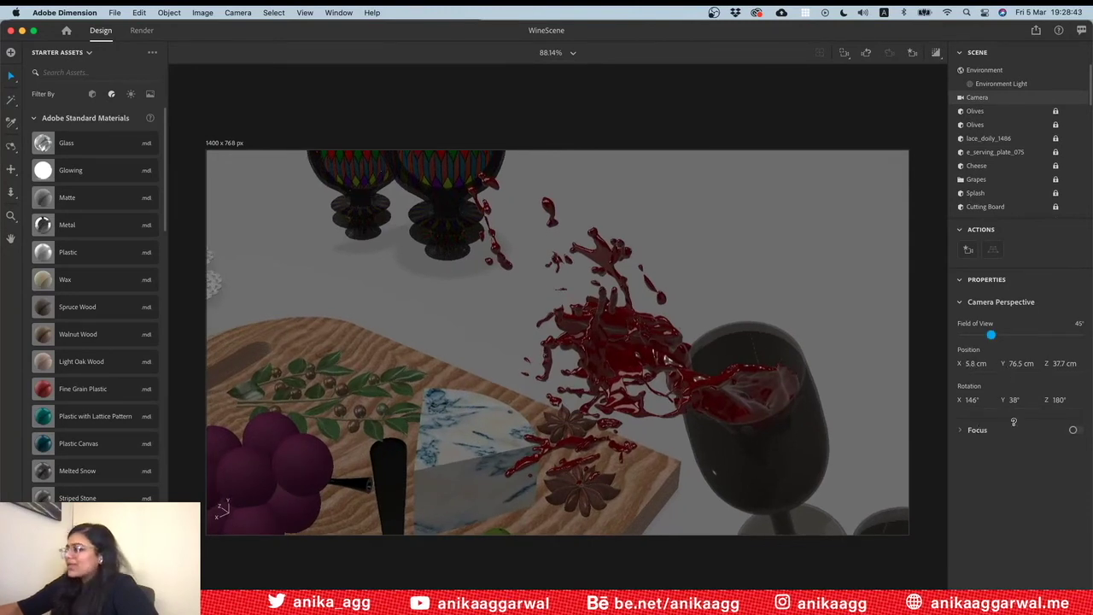
Enable camera depth-of-field focused on the wine splash with a 4.9 blur amount
{"action": "left_click", "coordinate": [1074, 430]}
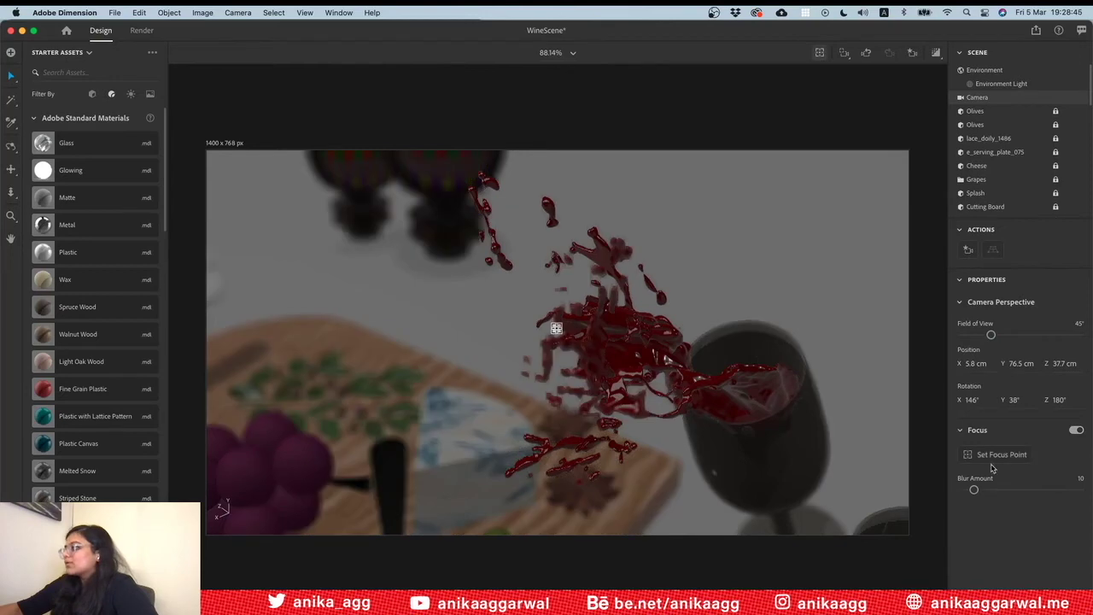
{"action": "left_click_drag", "start_coordinate": [556, 328], "coordinate": [595, 362]}
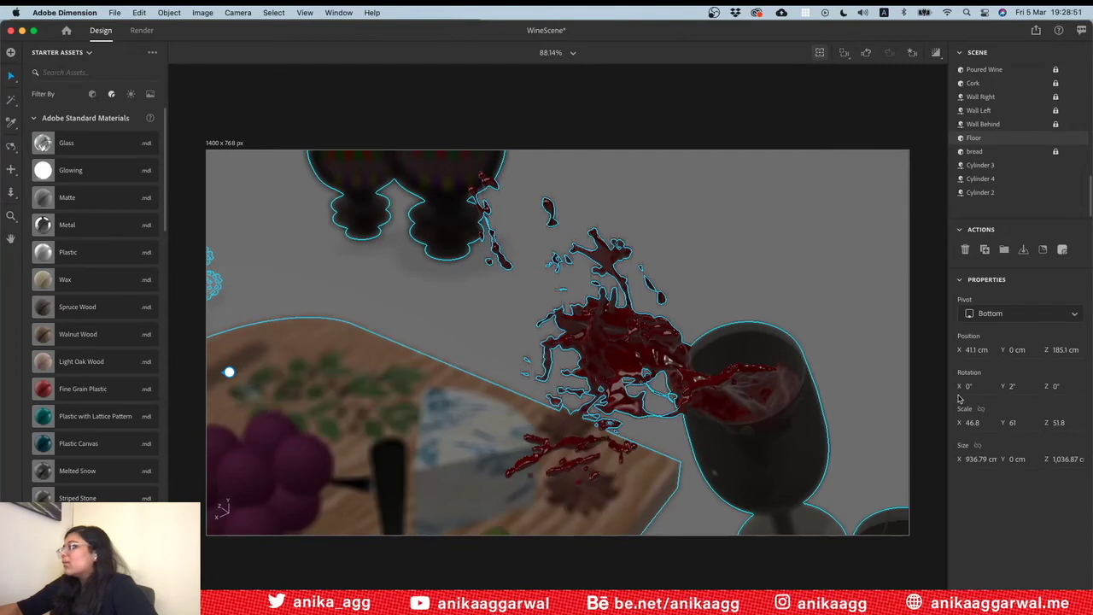
{"action": "scroll", "coordinate": [1012, 91], "scroll_direction": "up", "scroll_amount": 5}
{"action": "left_click", "coordinate": [1012, 98]}
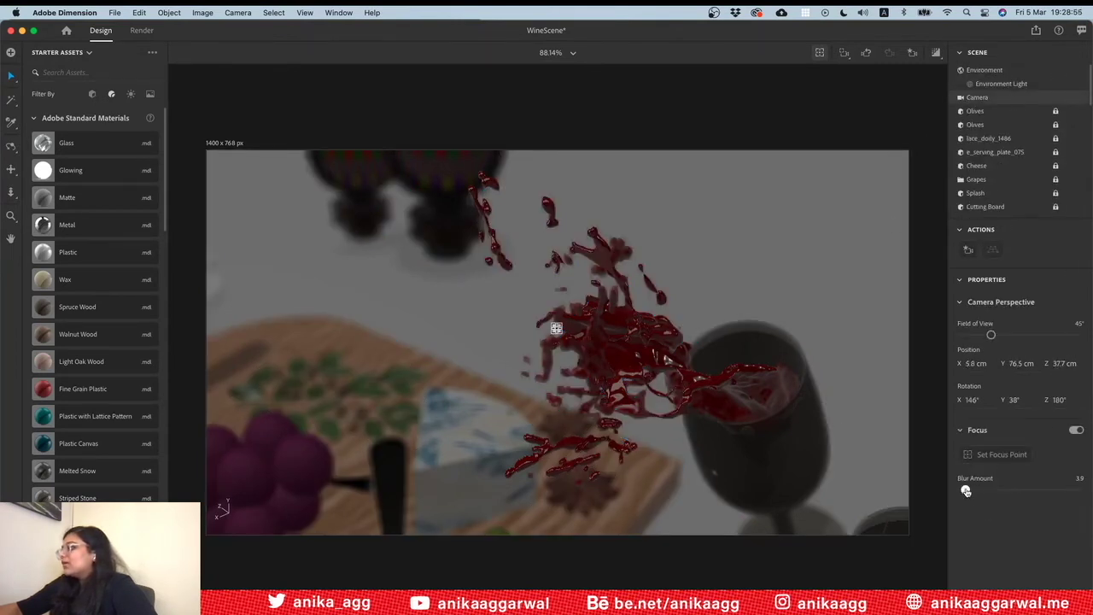
{"action": "left_click_drag", "start_coordinate": [965, 491], "coordinate": [1035, 492]}
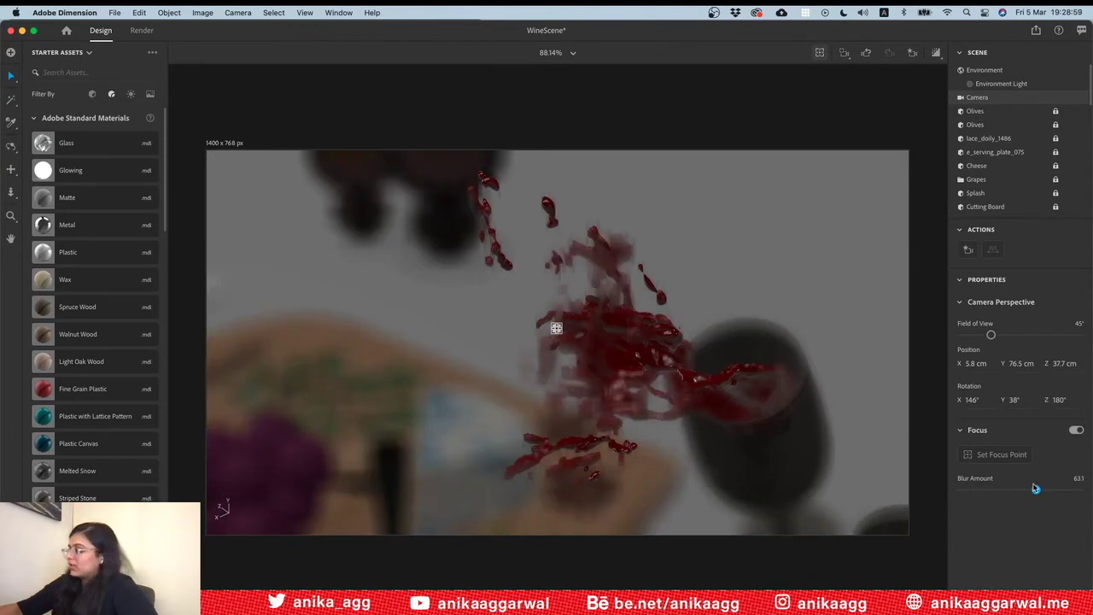
{"action": "left_click_drag", "start_coordinate": [1035, 493], "coordinate": [967, 496]}
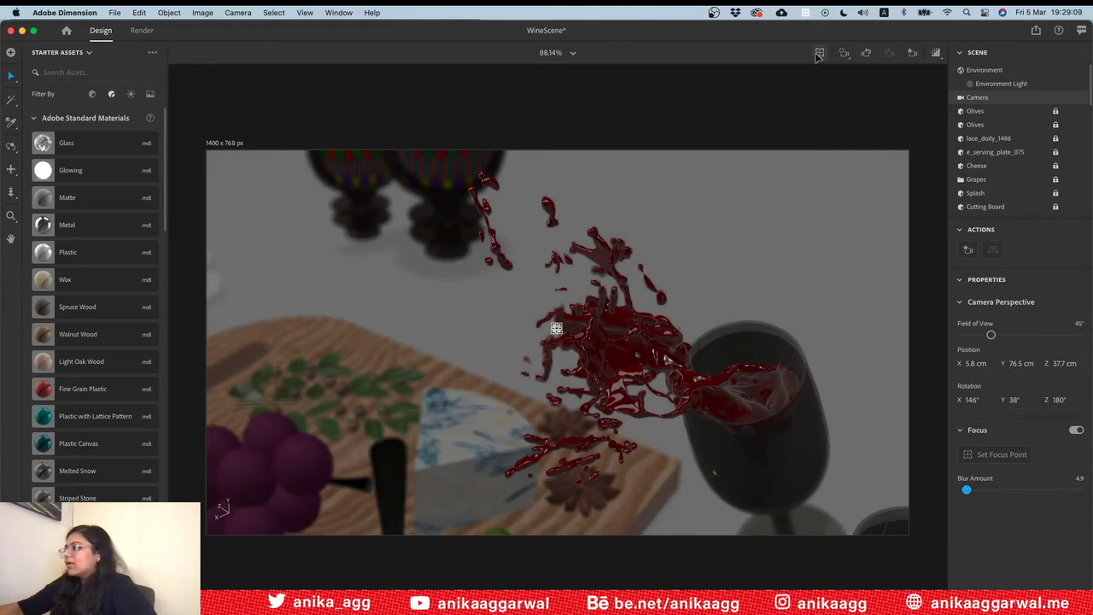
Bookmark the blurred splash view as 'Spill Zoom Focus' and save the scene
{"action": "left_click", "coordinate": [912, 53]}
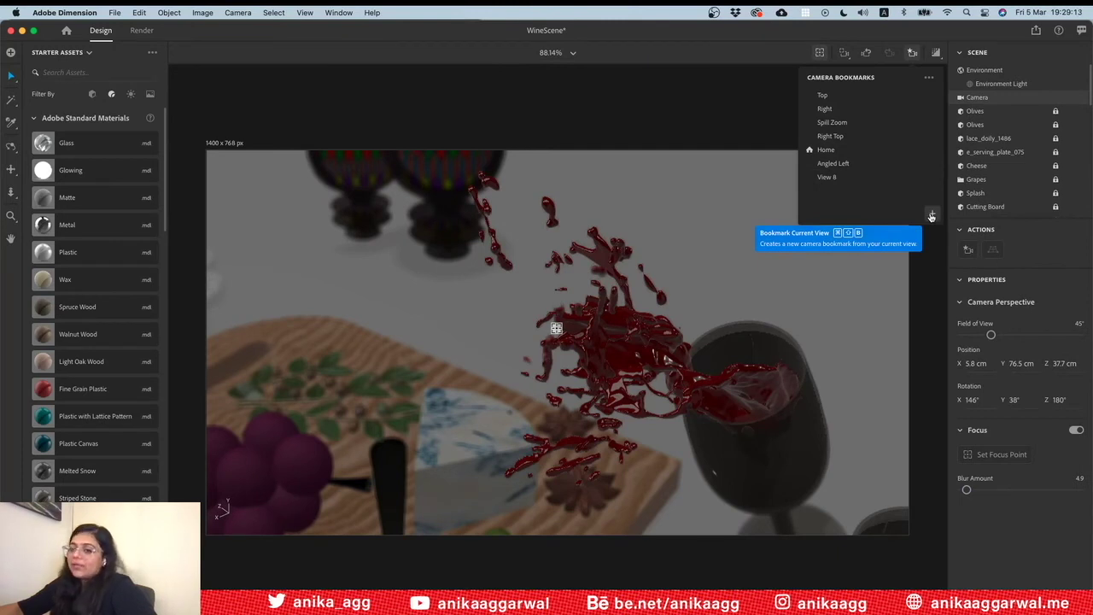
{"action": "left_click", "coordinate": [931, 216]}
{"action": "double_click", "coordinate": [832, 191]}
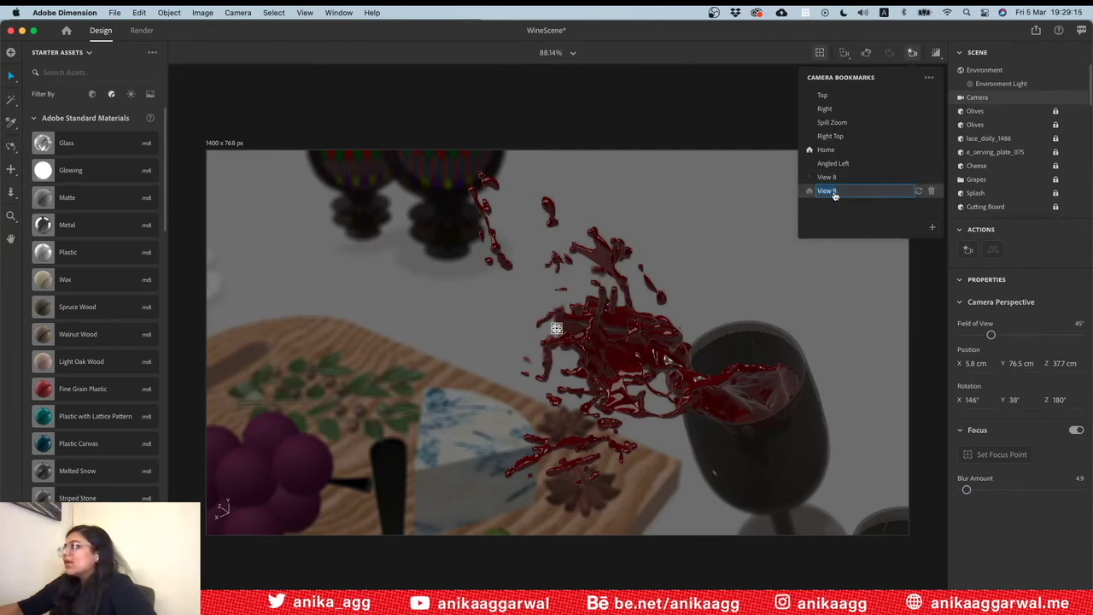
{"action": "type", "text": "Spill Zoom Focu"}
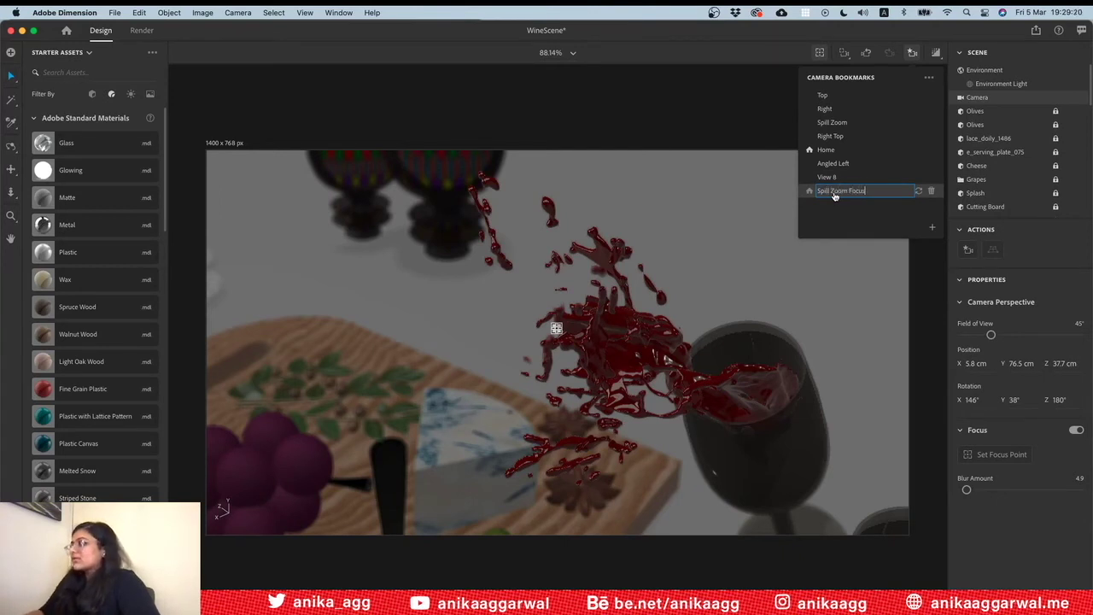
{"action": "key", "text": "Return"}
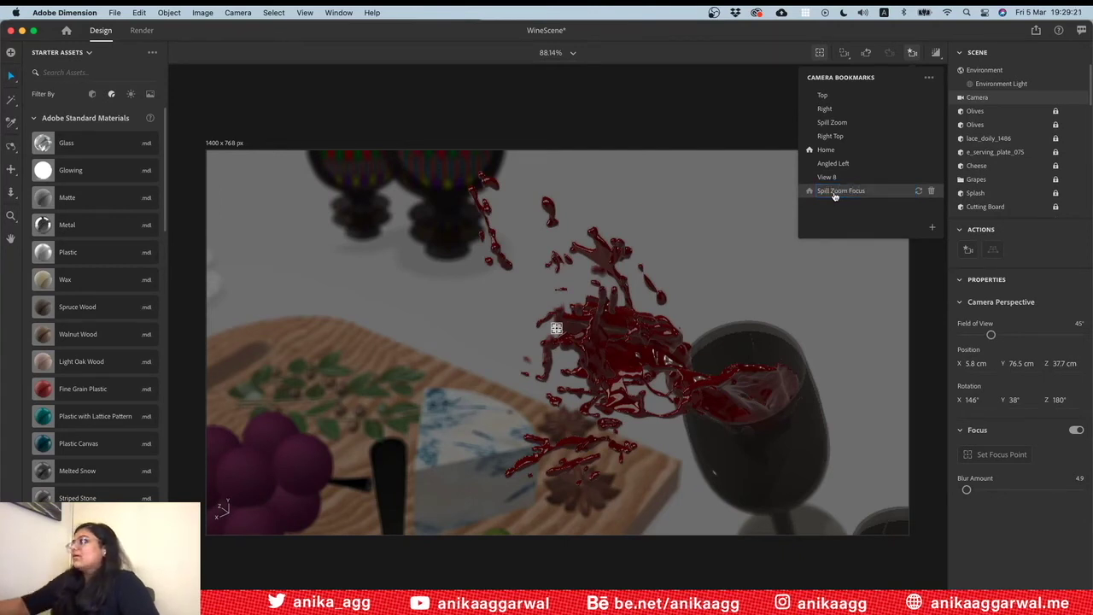
{"action": "left_click", "coordinate": [778, 136]}
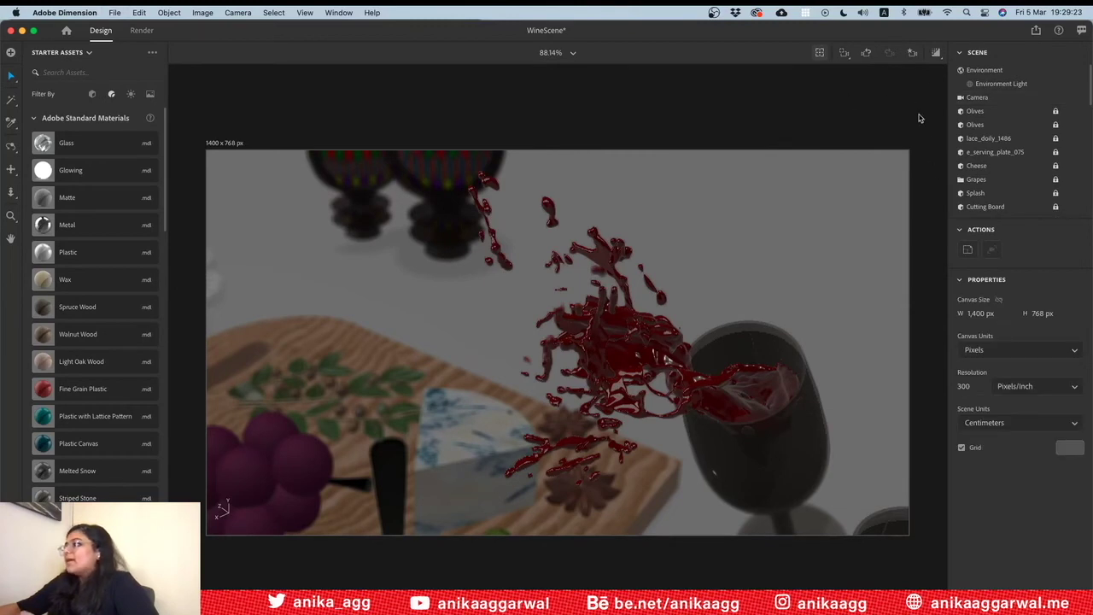
{"action": "left_click", "coordinate": [932, 53]}
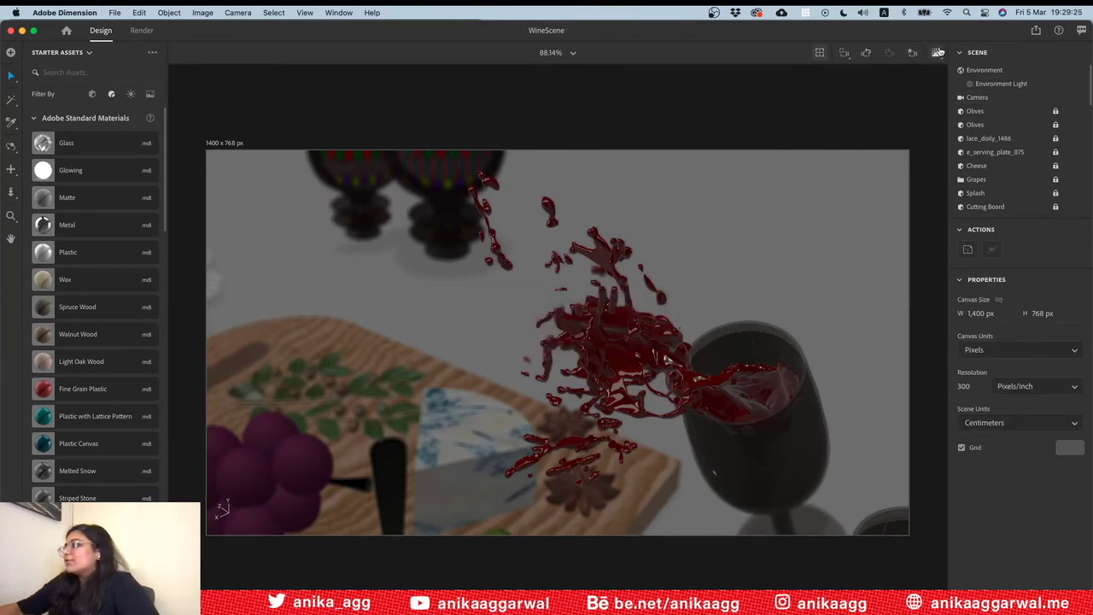
Toggle the render preview on and off, then bring up the camera bookmarks list
{"action": "left_click", "coordinate": [937, 52]}
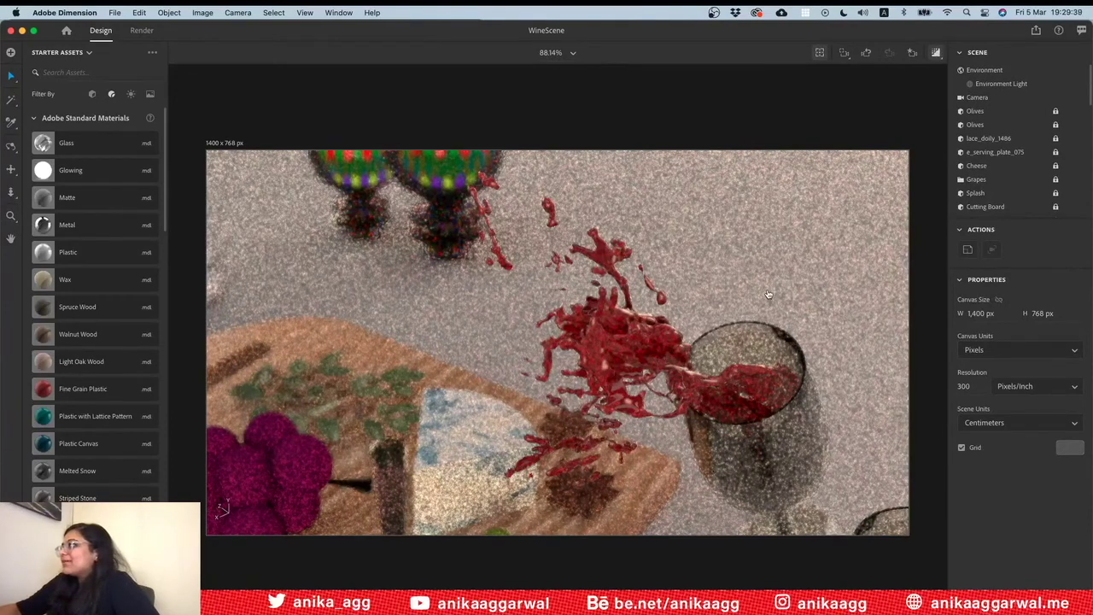
{"action": "left_click", "coordinate": [936, 52]}
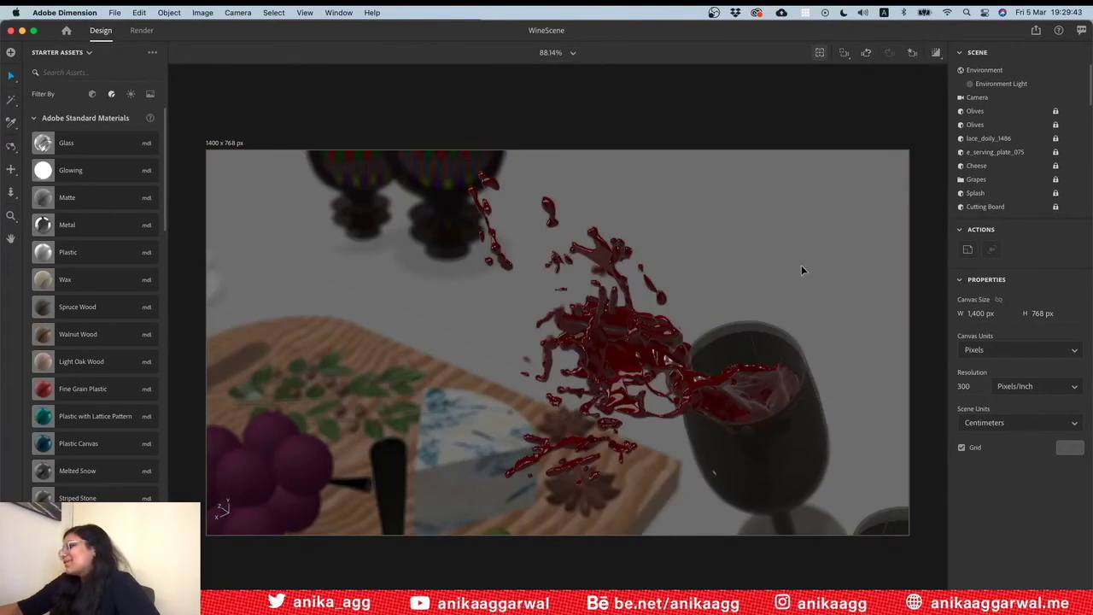
{"action": "left_click", "coordinate": [912, 53]}
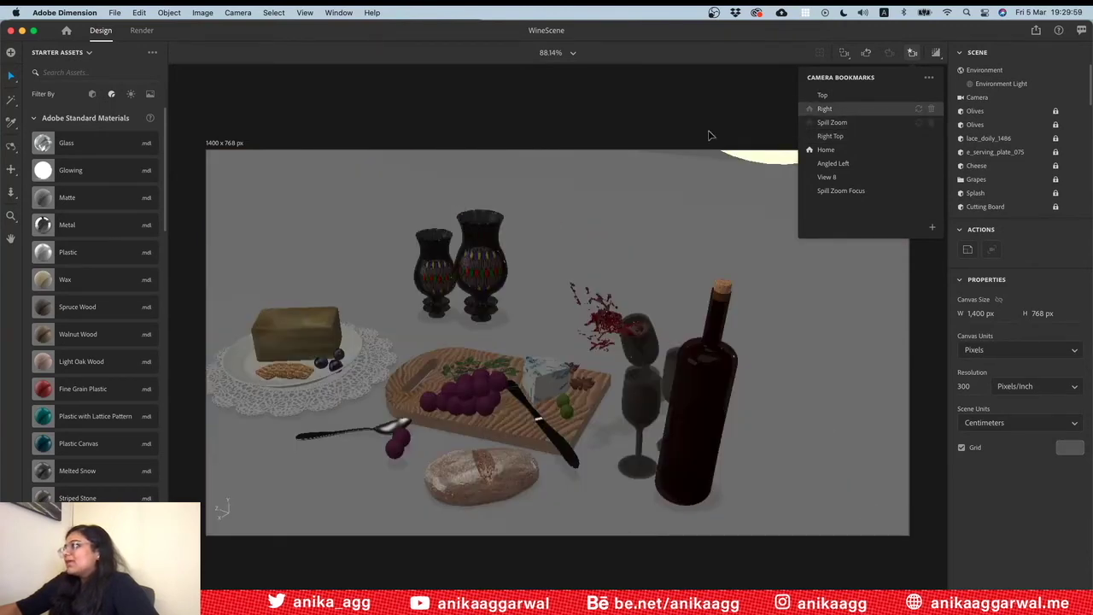
Switch to the Right bookmarked view, then pan and dolly the camera closer to the table
{"action": "left_click", "coordinate": [635, 145]}
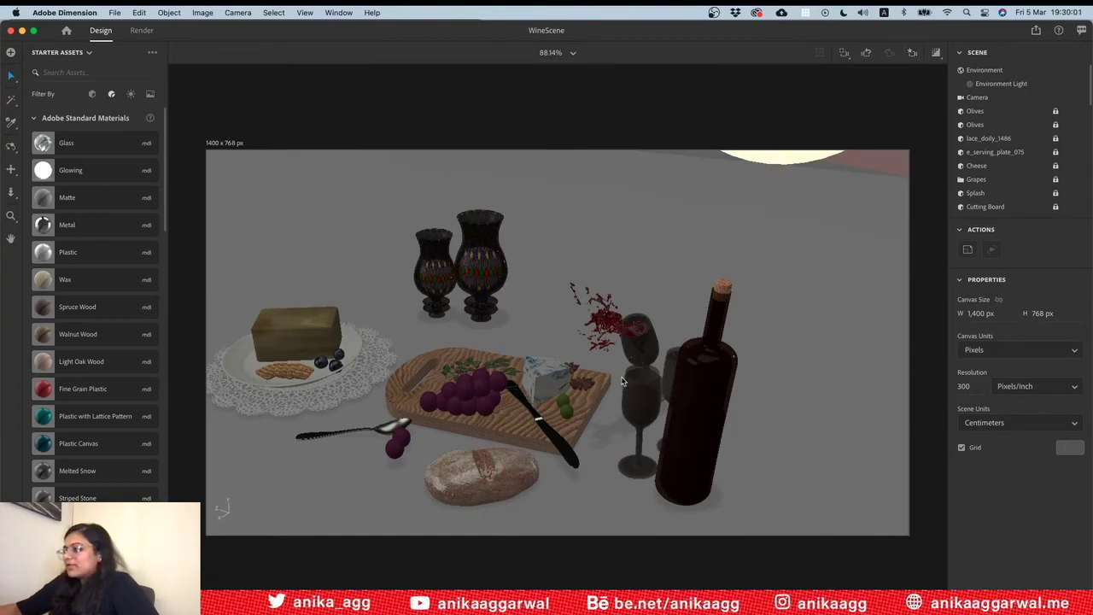
{"action": "key", "text": "ctrl+s"}
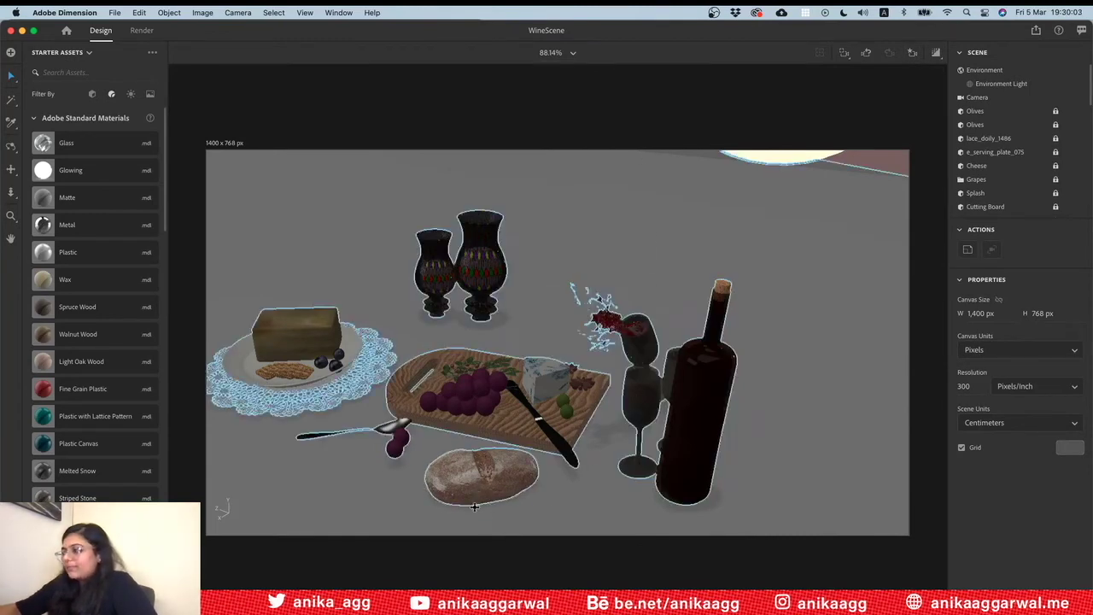
{"action": "key", "text": "2"}
{"action": "left_click_drag", "start_coordinate": [468, 472], "coordinate": [469, 420]}
{"action": "key", "text": "1"}
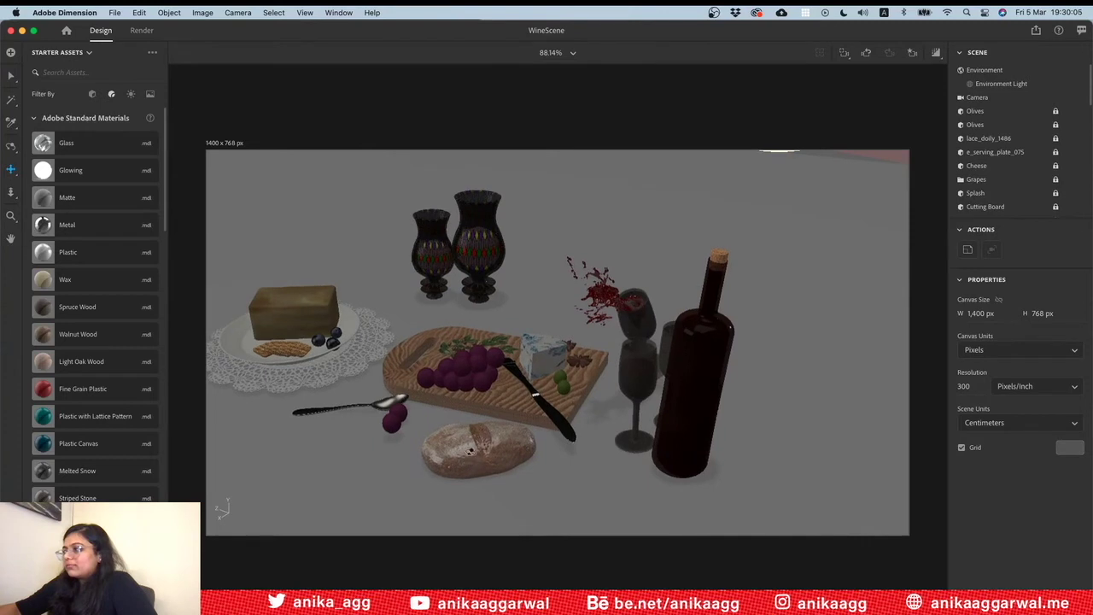
{"action": "key", "text": "3"}
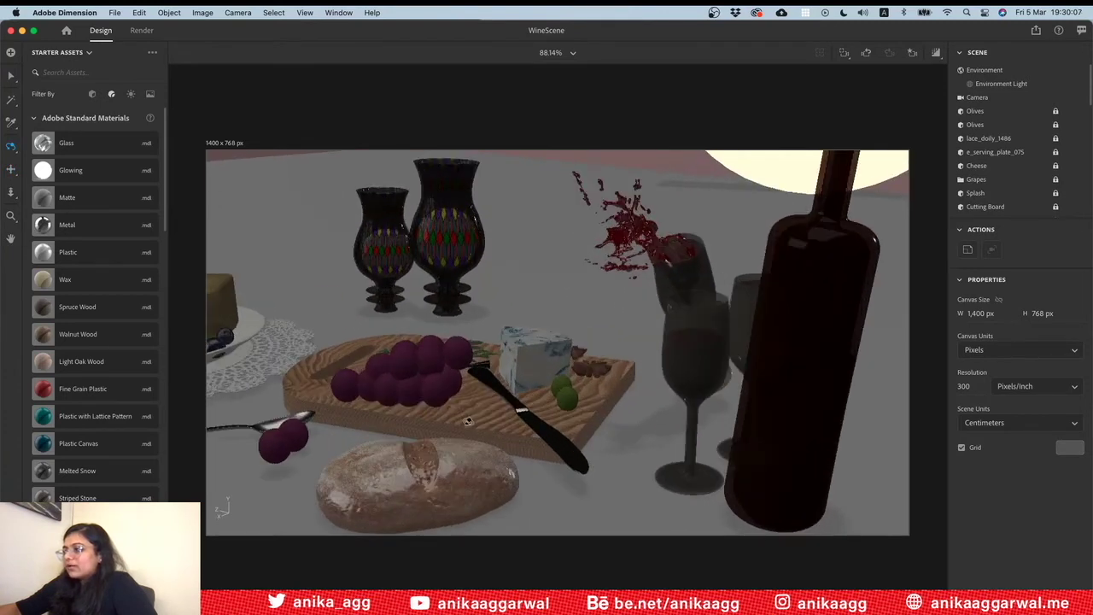
{"action": "left_click_drag", "start_coordinate": [528, 390], "coordinate": [573, 372]}
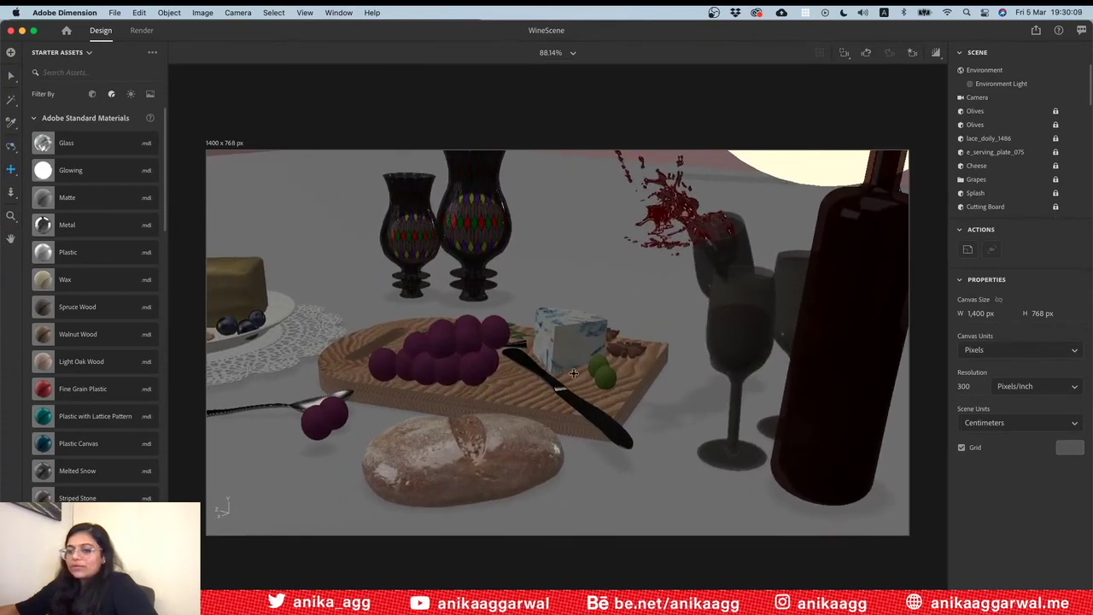
Select and deselect the bread loaf, then save WineScene
{"action": "left_click", "coordinate": [467, 480]}
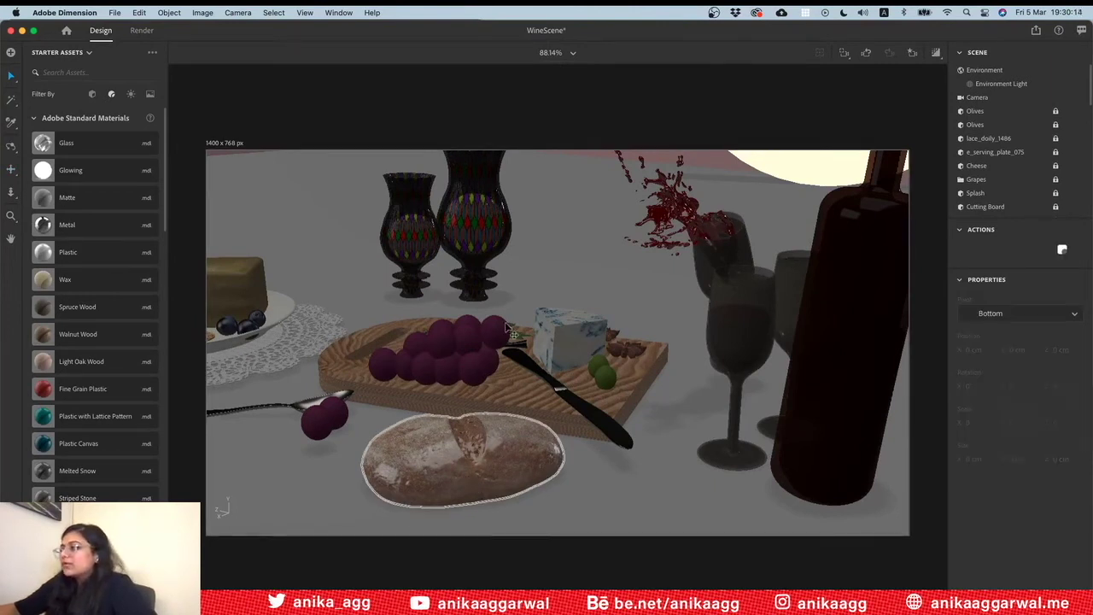
{"action": "left_click", "coordinate": [702, 132]}
{"action": "key", "text": "super+s"}
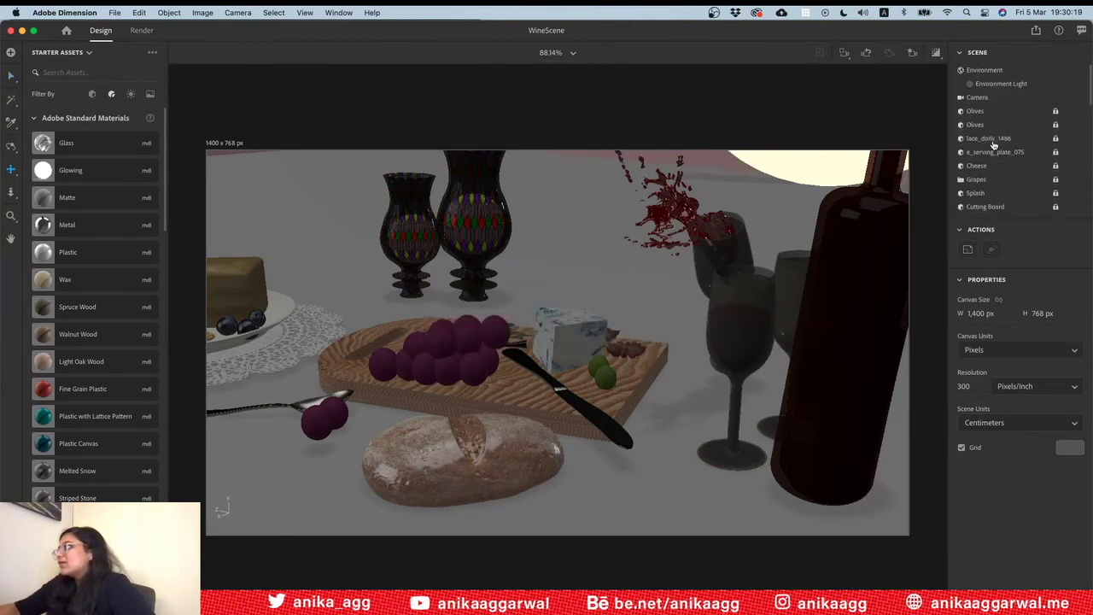
Enable camera depth-of-field focus on the bread loaf with a 12.6 blur amount
{"action": "left_click", "coordinate": [982, 98]}
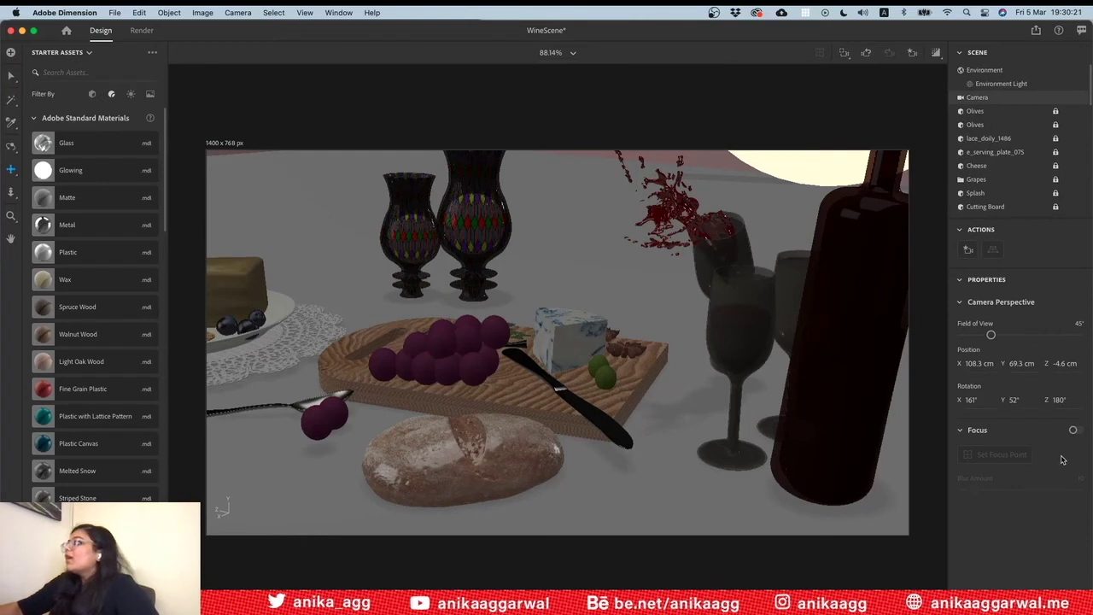
{"action": "left_click", "coordinate": [1076, 430]}
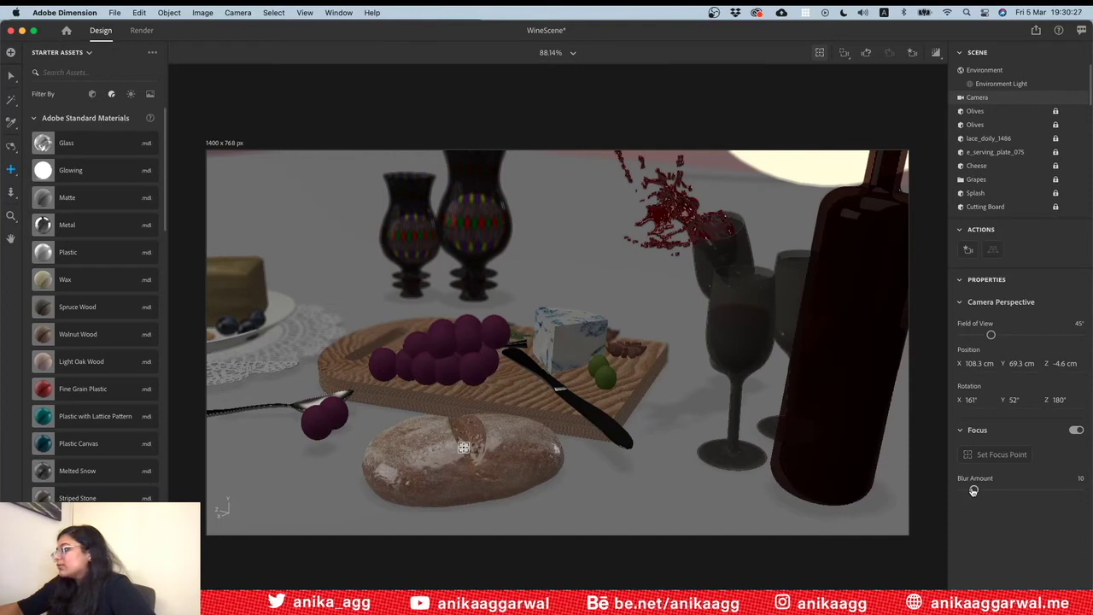
{"action": "left_click_drag", "start_coordinate": [980, 491], "coordinate": [977, 491]}
{"action": "middle_click_drag", "start_coordinate": [463, 446], "coordinate": [465, 440]}
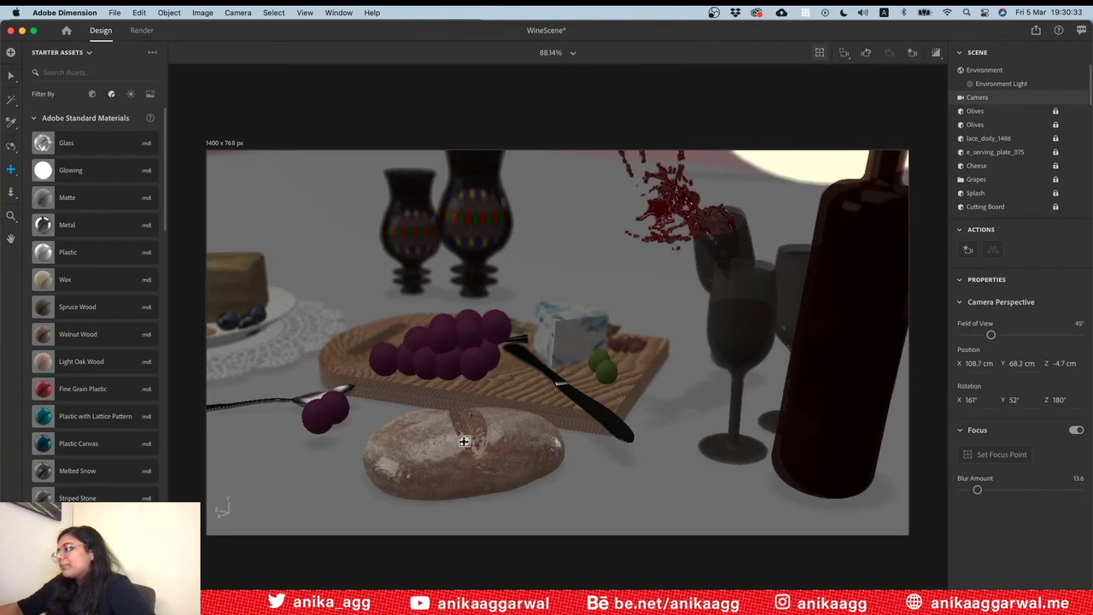
{"action": "scroll", "coordinate": [465, 440], "scroll_direction": "down", "scroll_amount": 5}
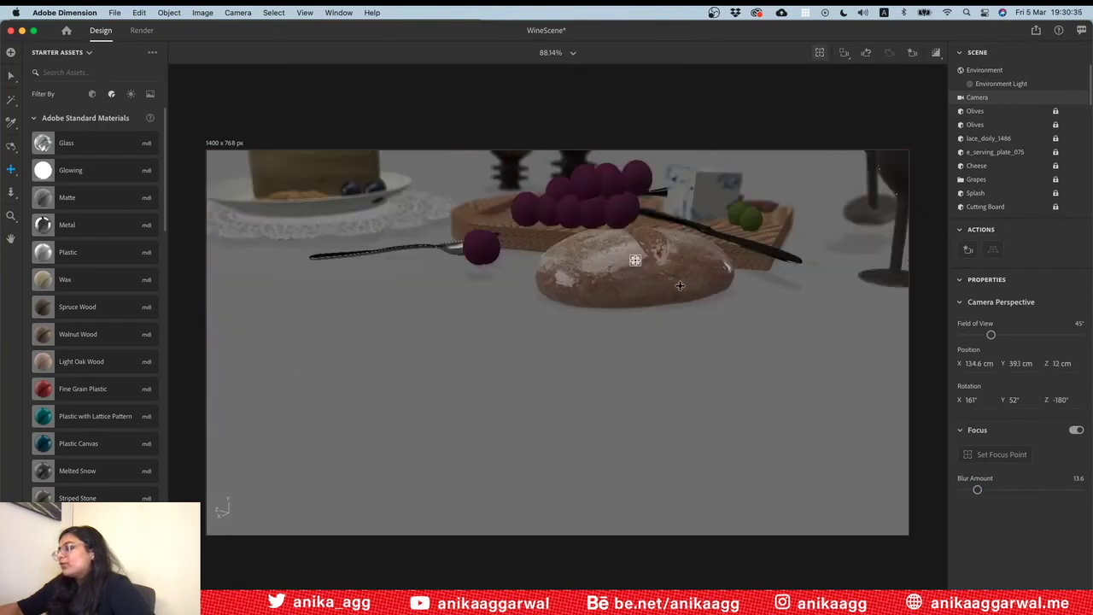
{"action": "scroll", "coordinate": [671, 299], "scroll_direction": "up", "scroll_amount": 3}
{"action": "scroll", "coordinate": [620, 356], "scroll_direction": "up", "scroll_amount": 3}
{"action": "scroll", "coordinate": [621, 356], "scroll_direction": "down", "scroll_amount": 5}
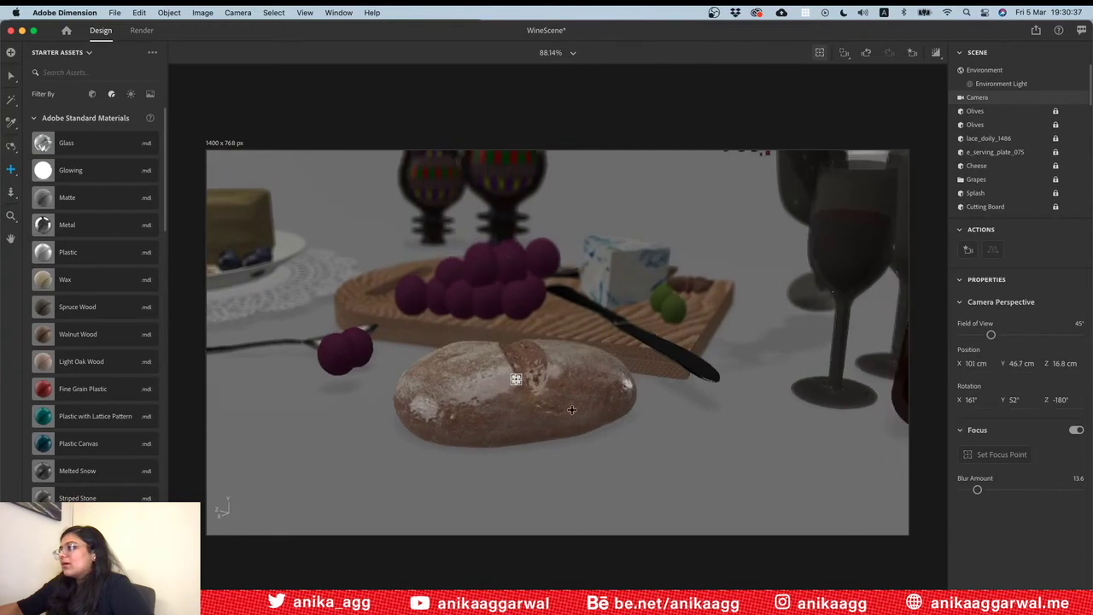
{"action": "scroll", "coordinate": [548, 432], "scroll_direction": "down", "scroll_amount": 3}
{"action": "key", "text": "v"}
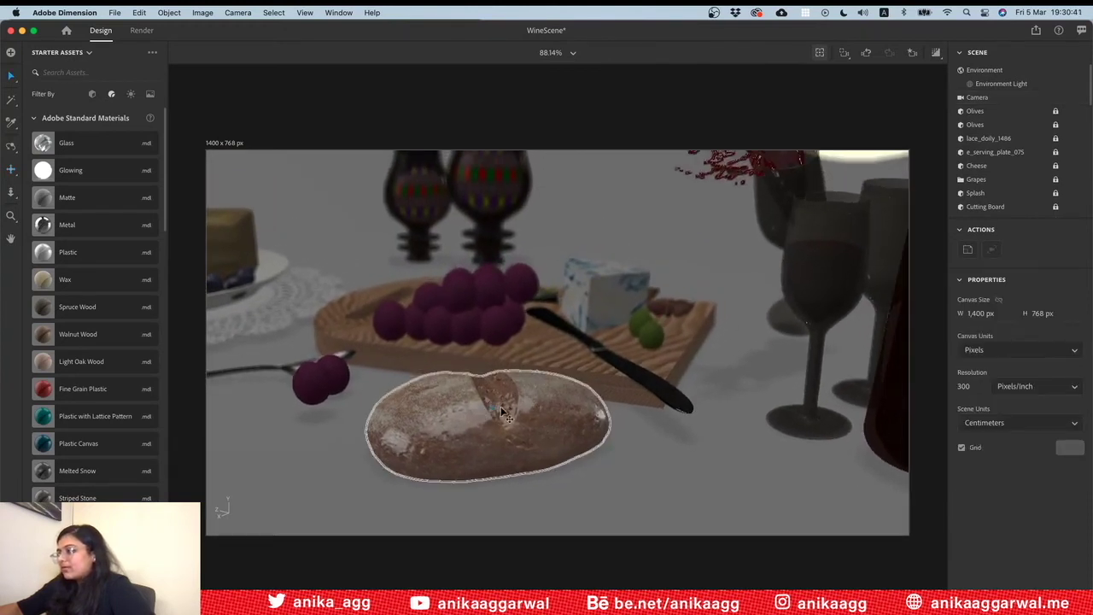
Pan and orbit the camera to angle higher over the board around the loaf
{"action": "left_click", "coordinate": [983, 70]}
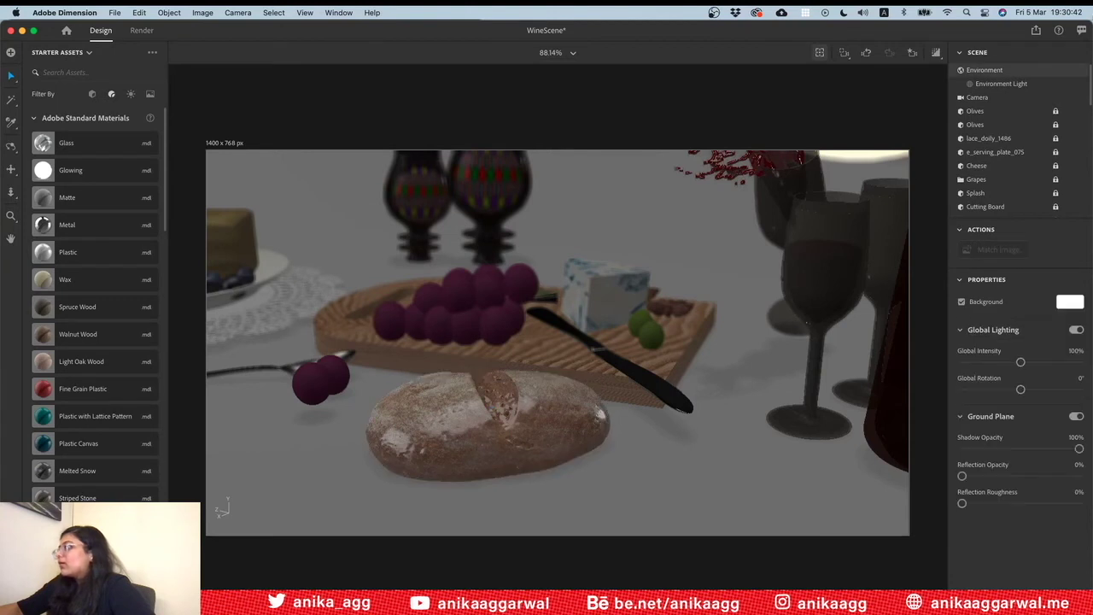
{"action": "left_click", "coordinate": [1000, 98]}
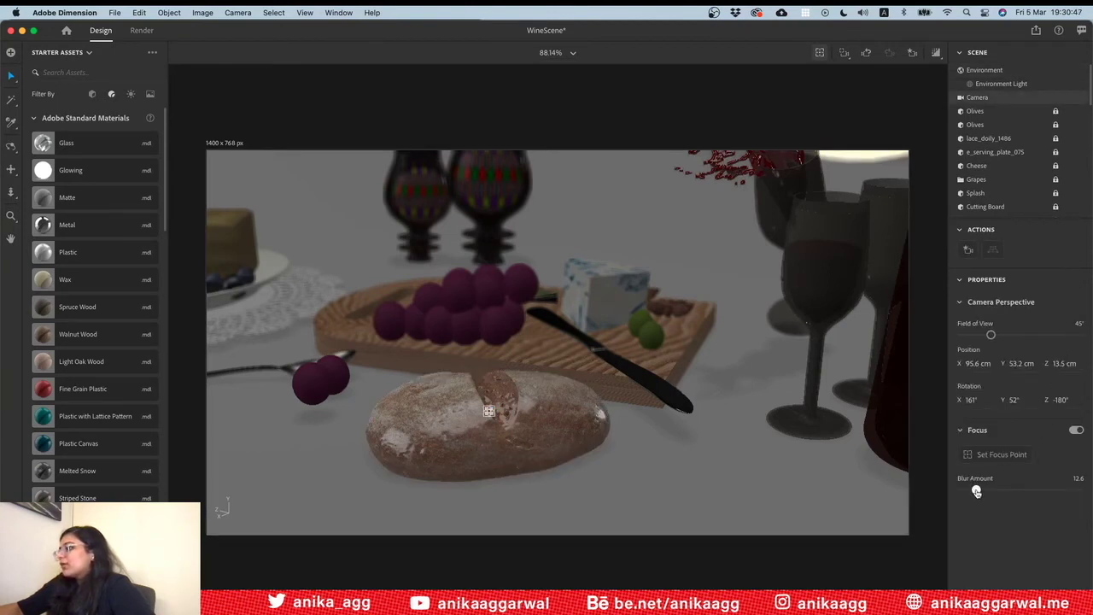
{"action": "key", "text": "2"}
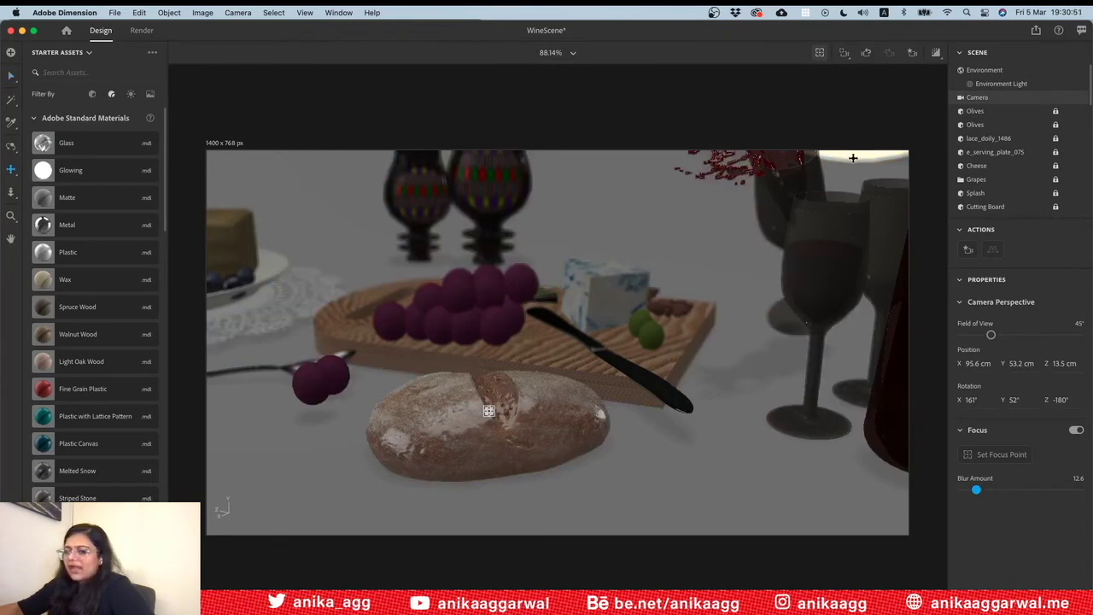
{"action": "mouse_move", "coordinate": [813, 265]}
{"action": "left_mouse_down"}
{"action": "mouse_move", "coordinate": [826, 248]}
{"action": "mouse_move", "coordinate": [790, 299]}
{"action": "left_mouse_up"}
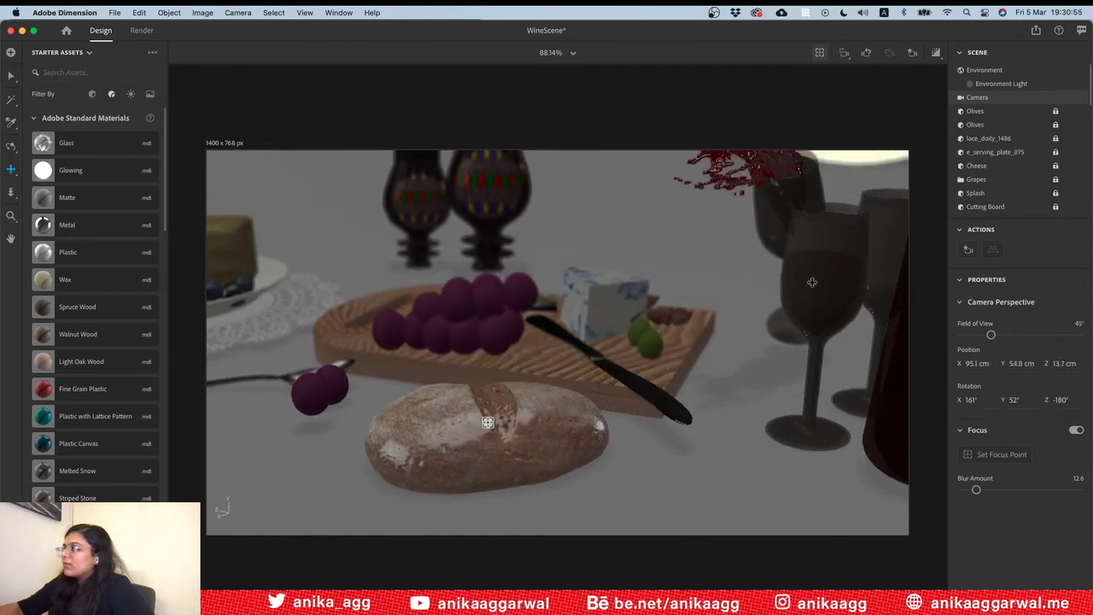
{"action": "mouse_move", "coordinate": [700, 279]}
{"action": "left_mouse_down"}
{"action": "mouse_move", "coordinate": [700, 299]}
{"action": "mouse_move", "coordinate": [702, 285]}
{"action": "left_mouse_up"}
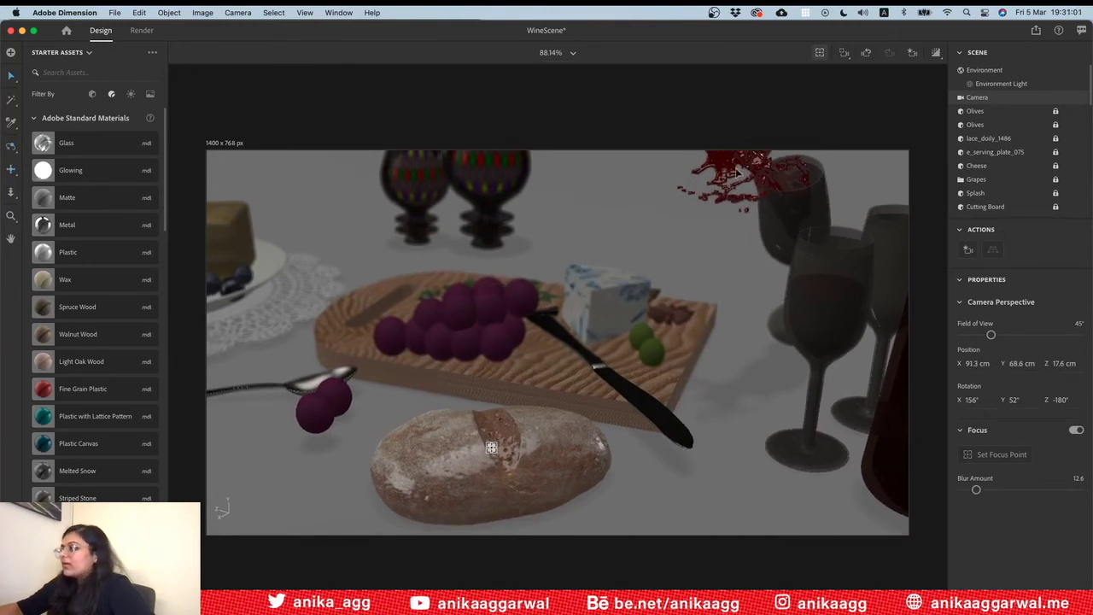
{"action": "left_click", "coordinate": [912, 53]}
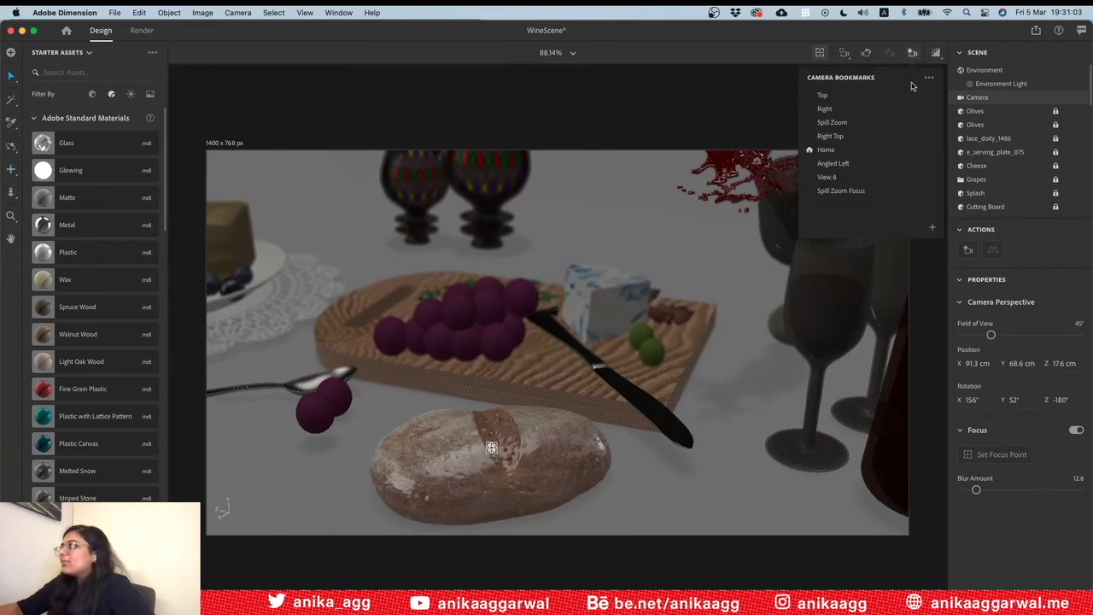
Bookmark the blurred bread view as 'Bread zoom focus' and save the scene
{"action": "left_click", "coordinate": [931, 240]}
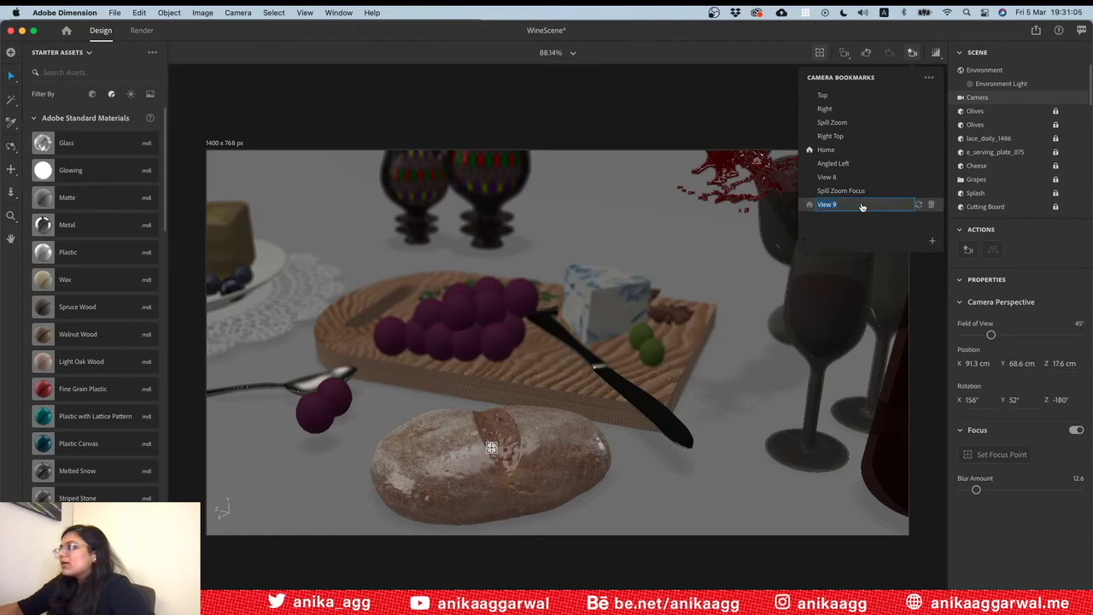
{"action": "type", "text": "Bread zoom focus"}
{"action": "key", "text": "Return"}
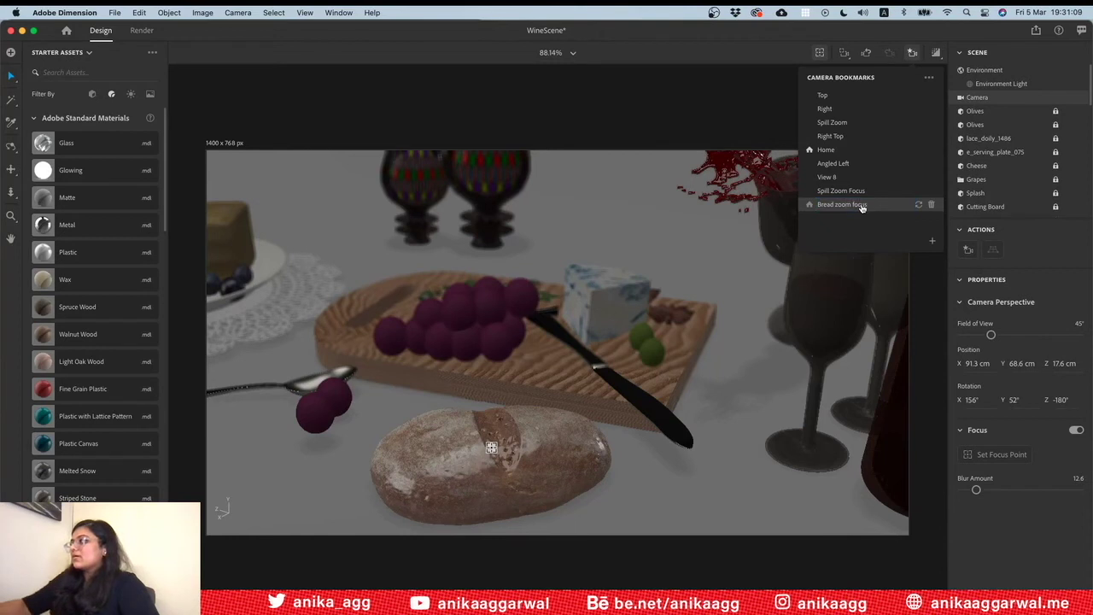
{"action": "left_click", "coordinate": [754, 131]}
{"action": "key", "text": "super+s"}
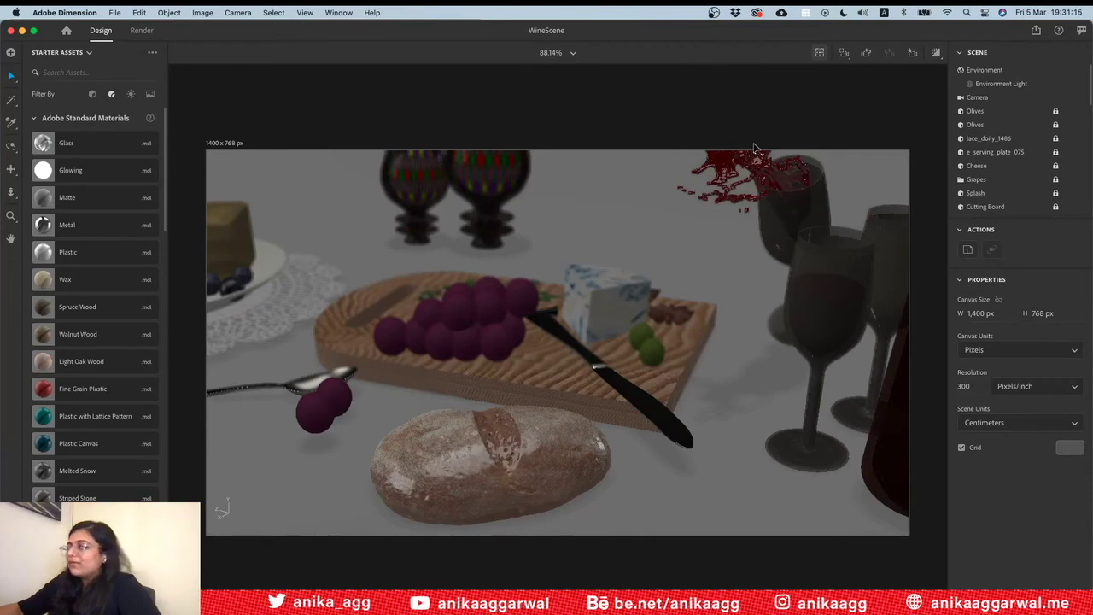
Scroll through the scene and save WineScene again with Cmd+S
{"action": "scroll", "coordinate": [693, 371], "scroll_direction": "up", "scroll_amount": 3}
{"action": "scroll", "coordinate": [693, 371], "scroll_direction": "down", "scroll_amount": 3}
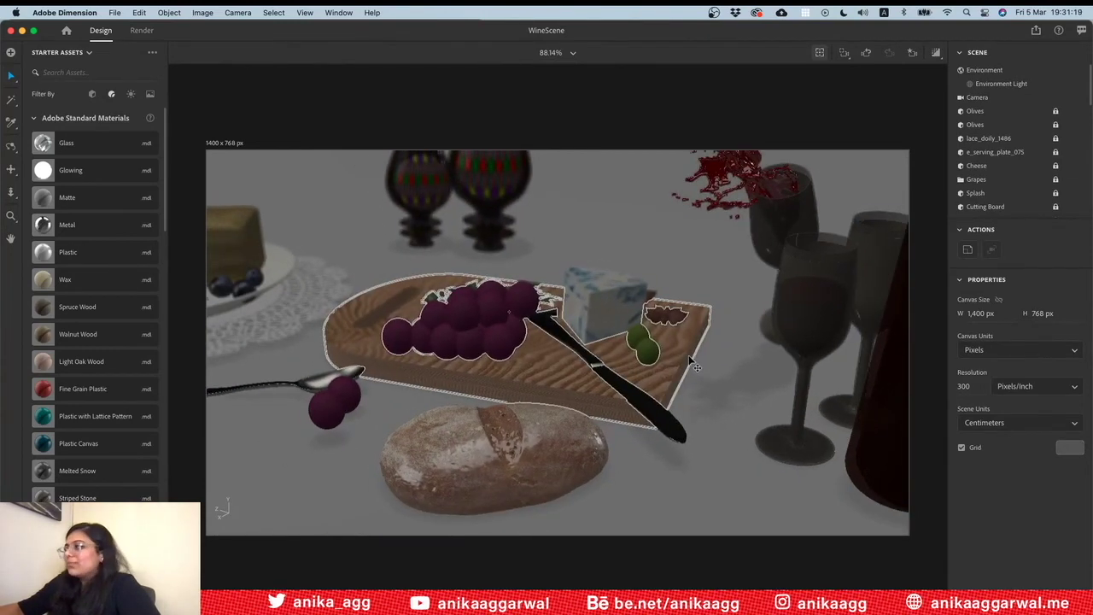
{"action": "scroll", "coordinate": [694, 367], "scroll_direction": "up", "scroll_amount": 2}
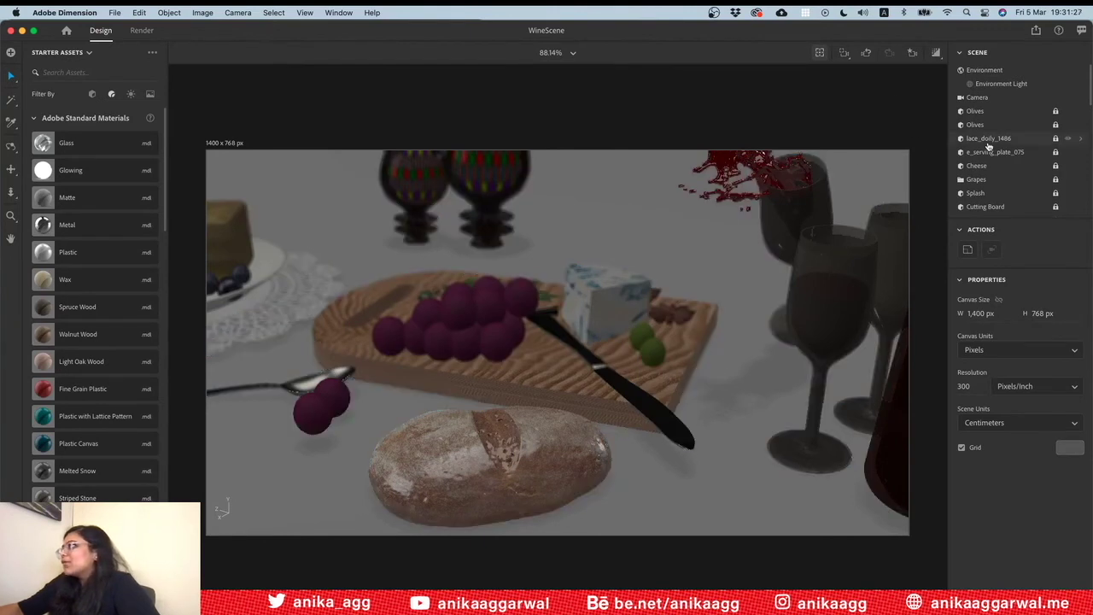
{"action": "scroll", "coordinate": [997, 191], "scroll_direction": "down", "scroll_amount": 2}
{"action": "scroll", "coordinate": [1025, 184], "scroll_direction": "down", "scroll_amount": 2}
{"action": "scroll", "coordinate": [1054, 175], "scroll_direction": "down", "scroll_amount": 3}
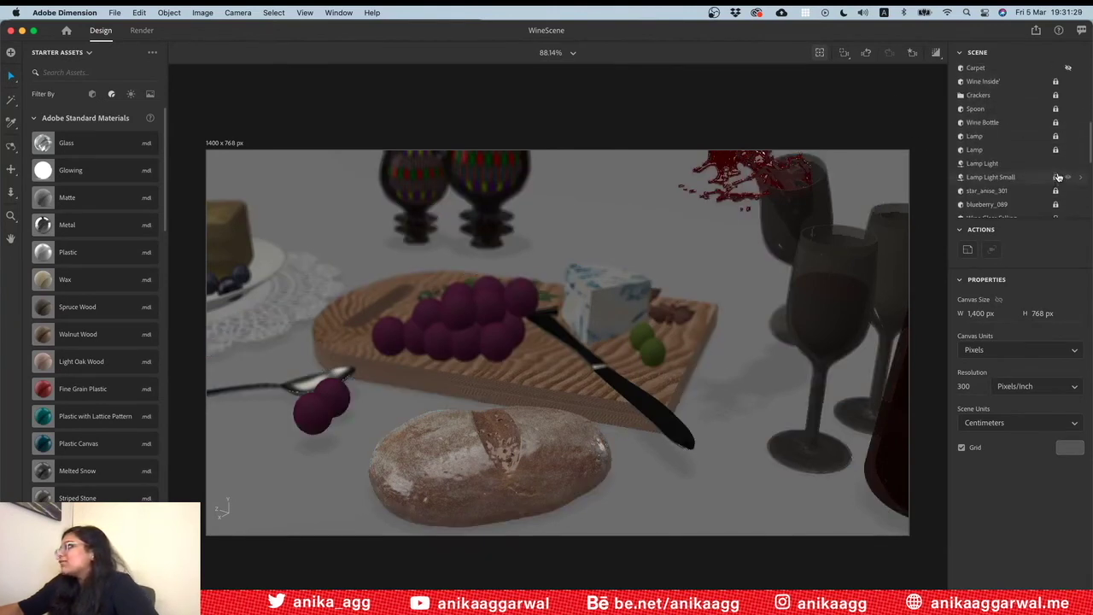
{"action": "scroll", "coordinate": [1057, 179], "scroll_direction": "down", "scroll_amount": 2}
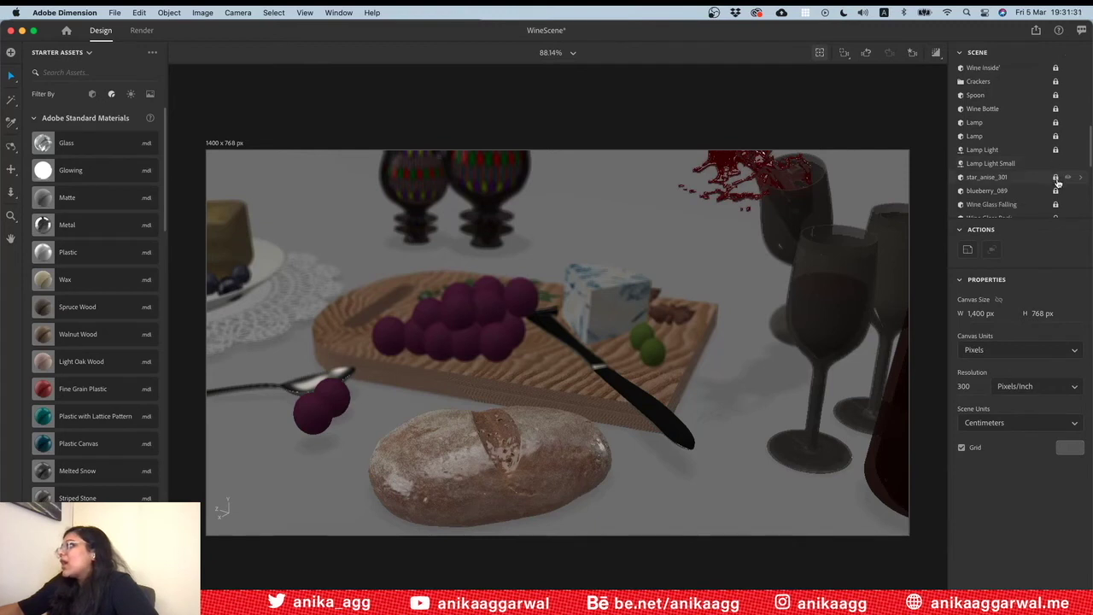
{"action": "scroll", "coordinate": [1057, 183], "scroll_direction": "down", "scroll_amount": 2}
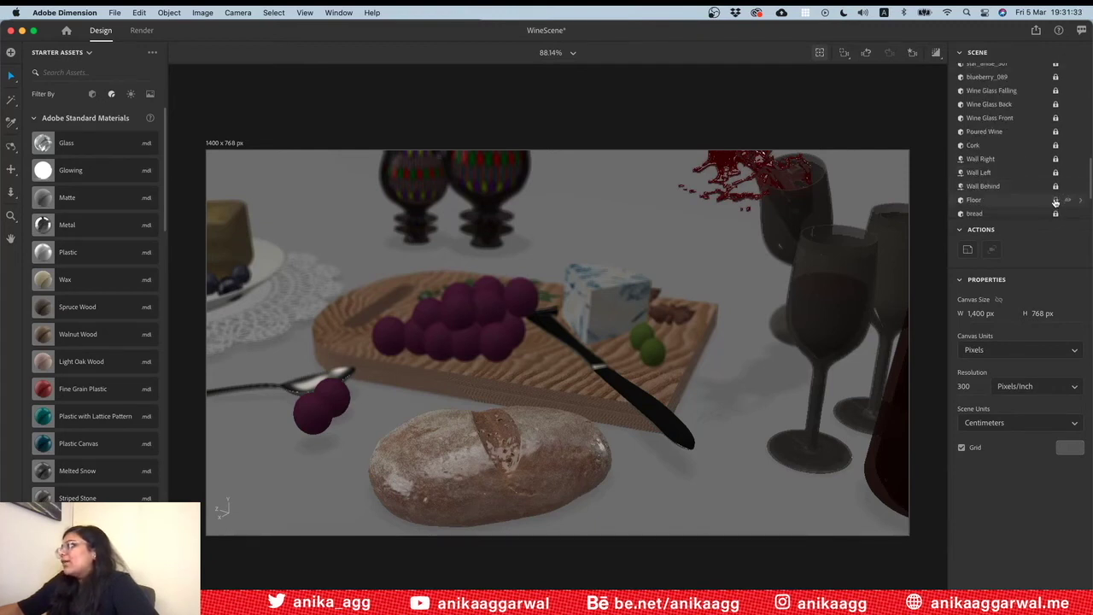
{"action": "scroll", "coordinate": [1055, 202], "scroll_direction": "down", "scroll_amount": 2}
{"action": "mouse_move", "coordinate": [1007, 198]}
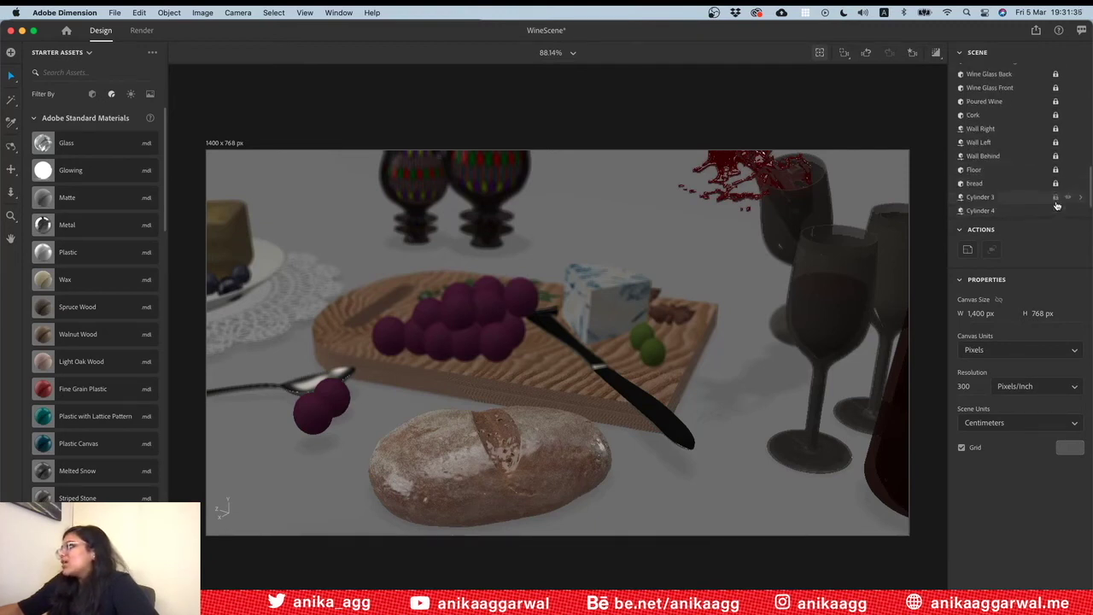
{"action": "scroll", "coordinate": [1055, 202], "scroll_direction": "down", "scroll_amount": 2}
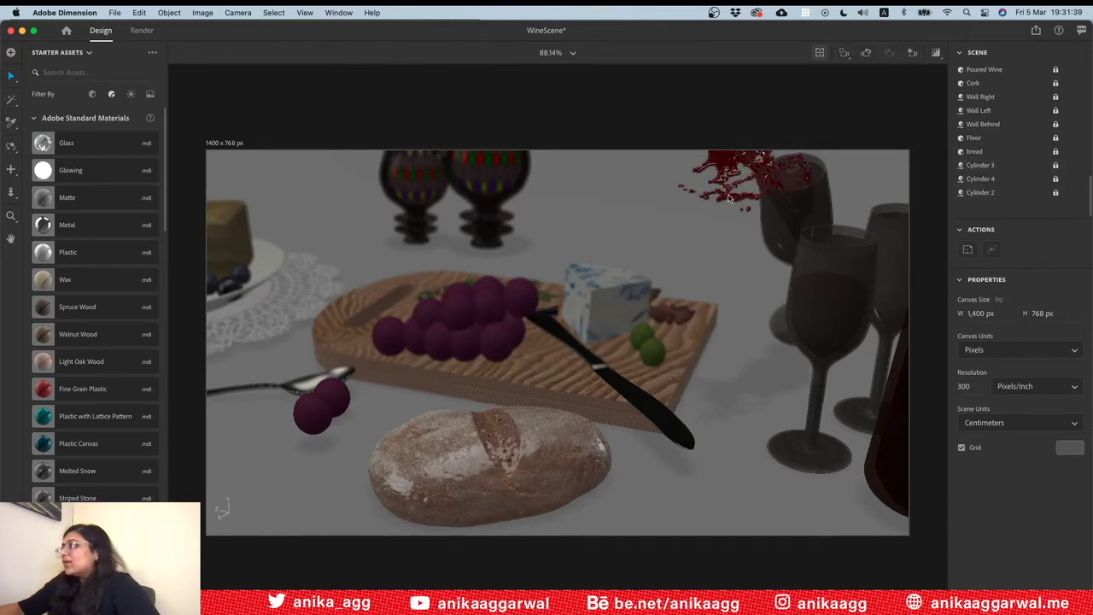
{"action": "key", "text": "super+s"}
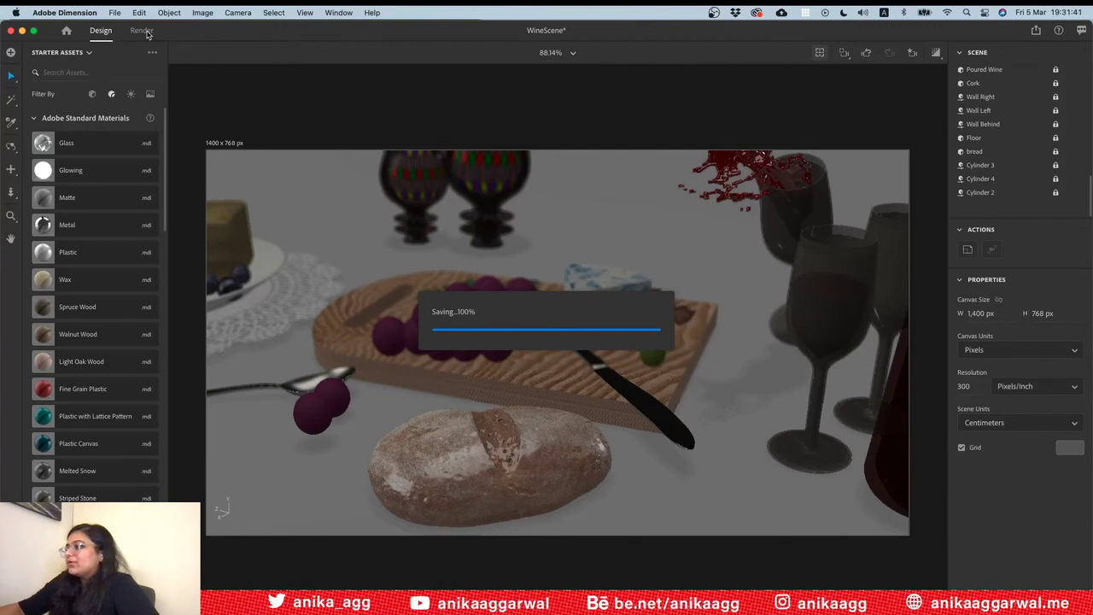
{"action": "left_click", "coordinate": [911, 53]}
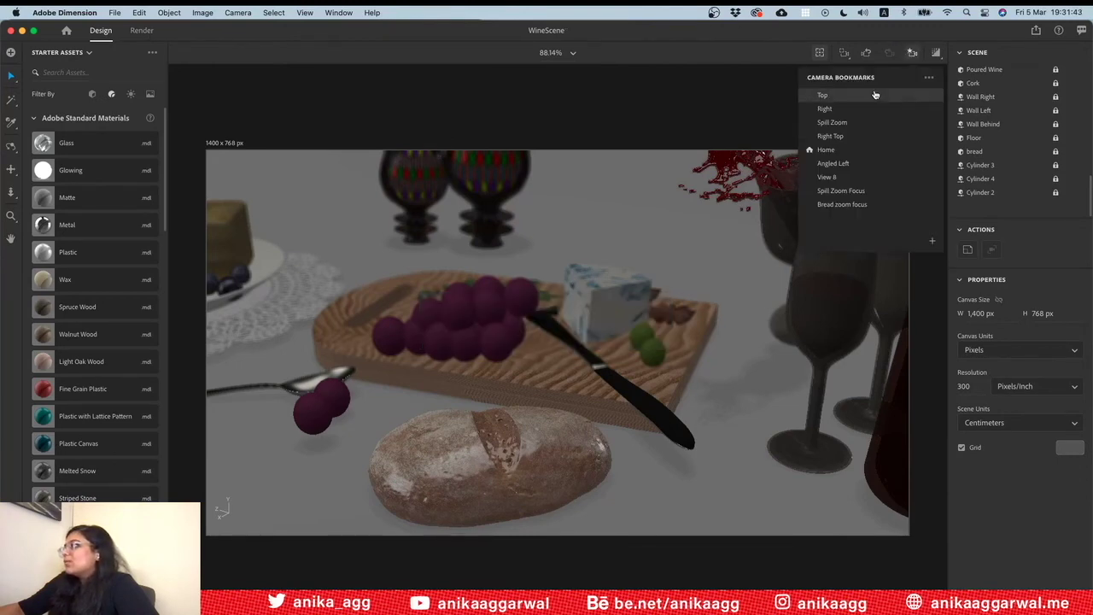
Preview each camera bookmark: Top, Right, Spill Zoom, Right Top, Home, Angled Left and View 8
{"action": "left_click", "coordinate": [871, 97]}
{"action": "left_click", "coordinate": [865, 110]}
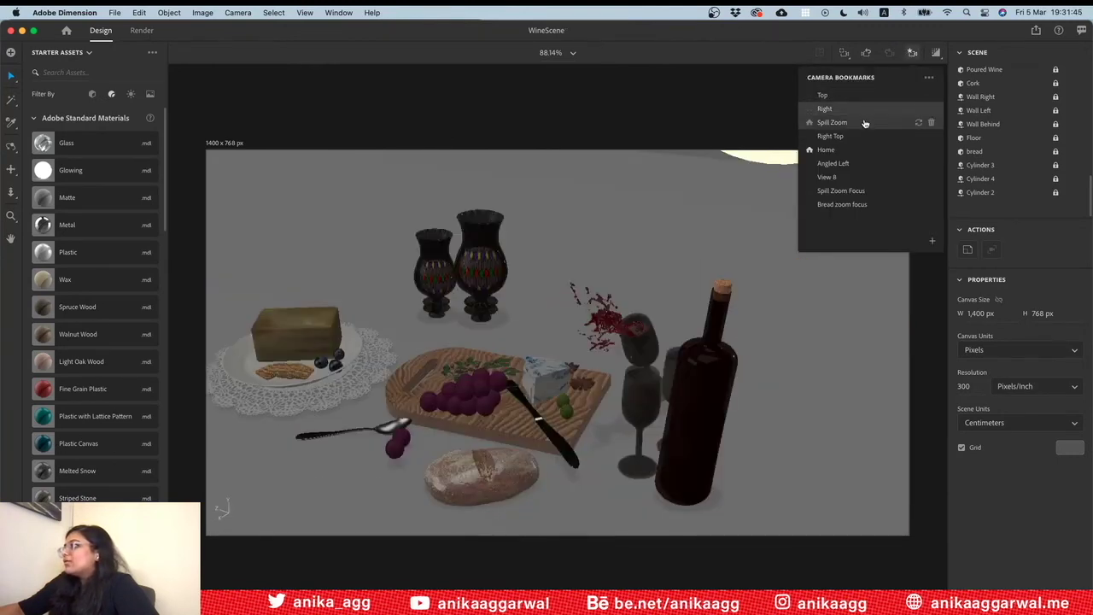
{"action": "left_click", "coordinate": [864, 123]}
{"action": "left_click", "coordinate": [859, 137]}
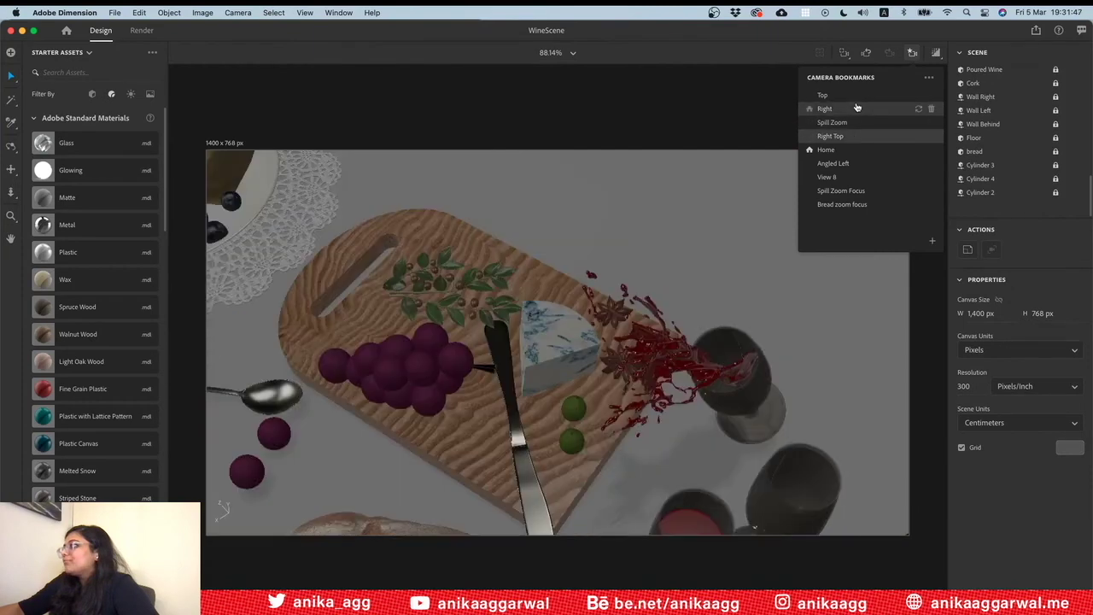
{"action": "left_click", "coordinate": [859, 149]}
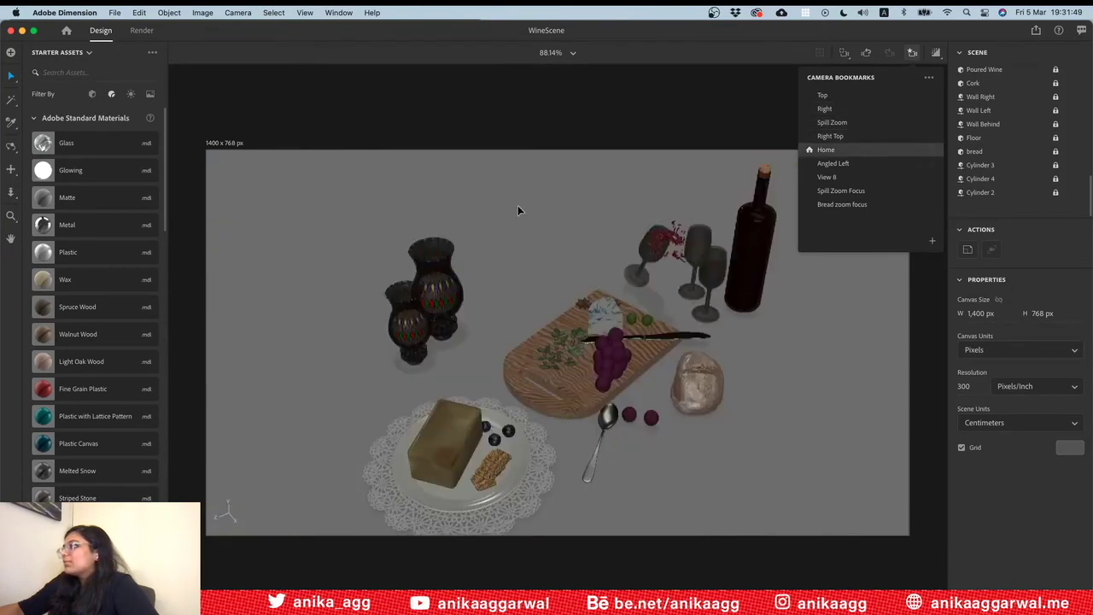
{"action": "left_click", "coordinate": [857, 165]}
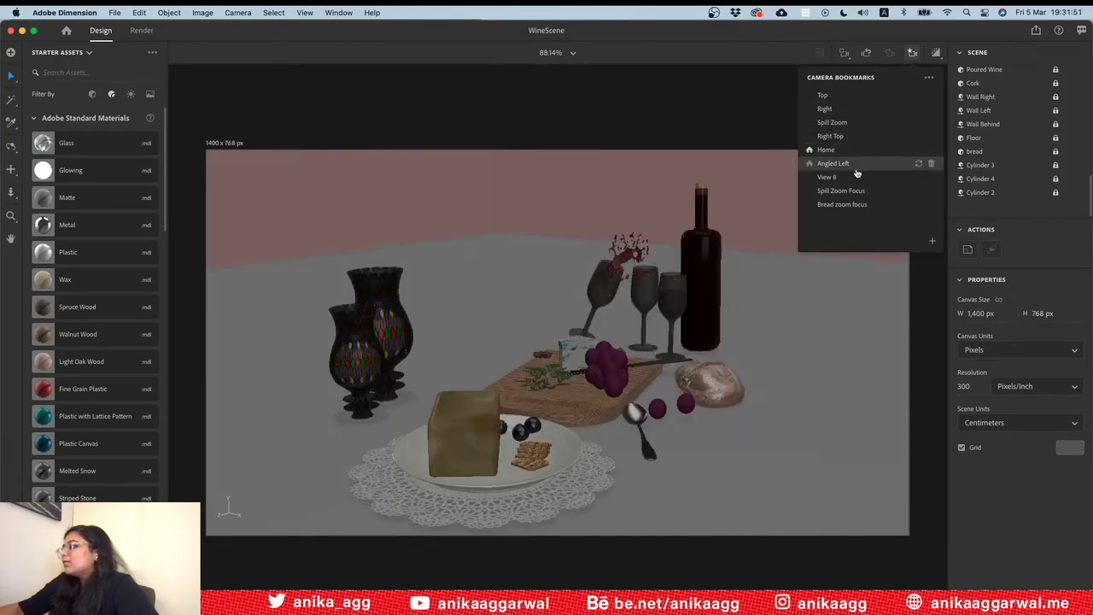
{"action": "left_click", "coordinate": [856, 179]}
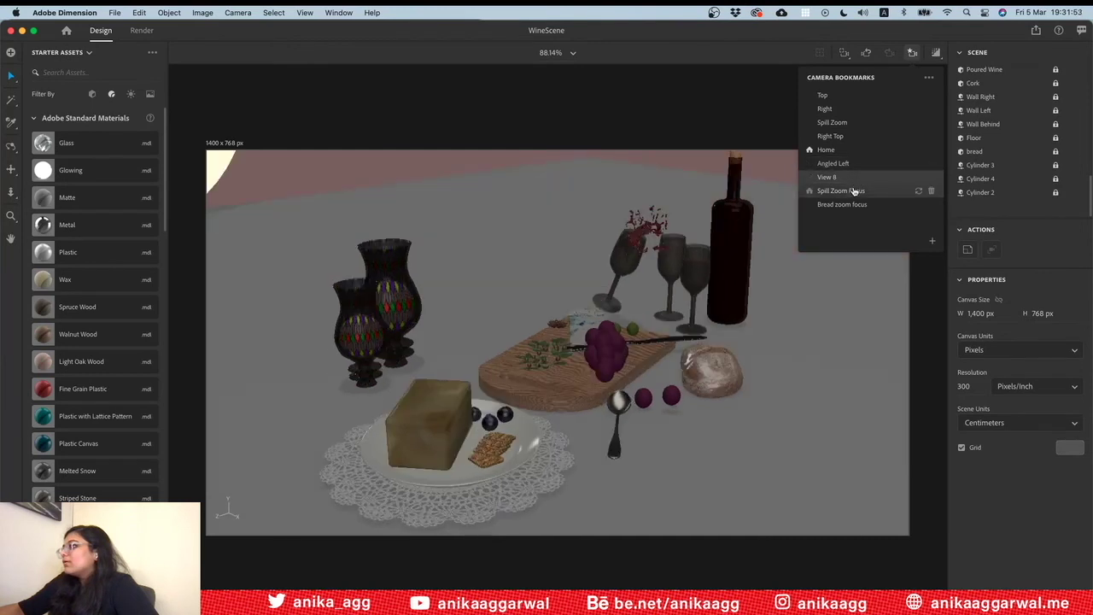
{"action": "left_click", "coordinate": [534, 134]}
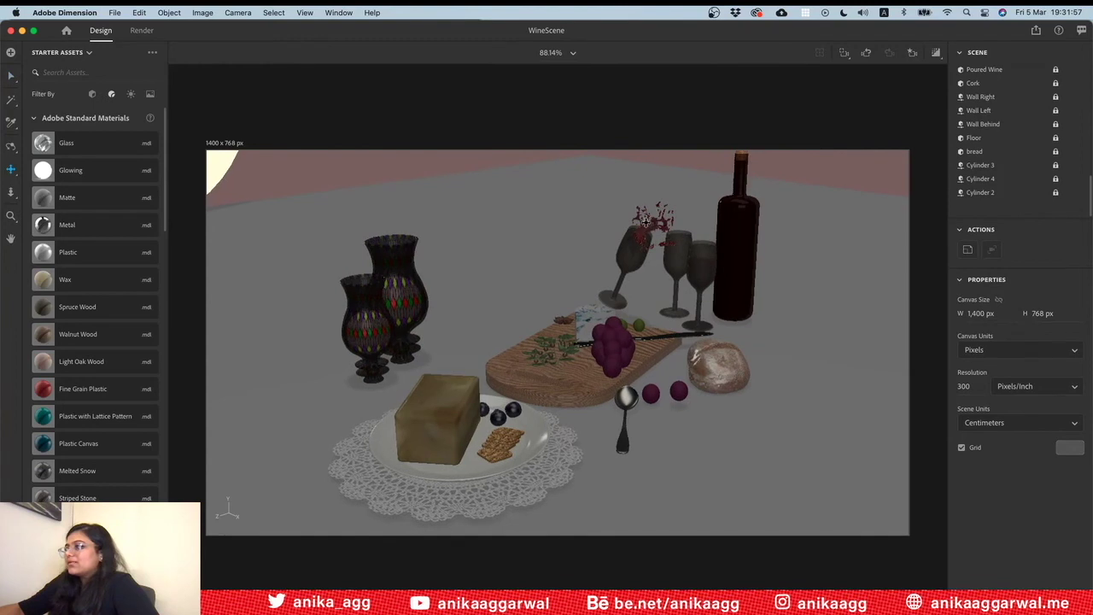
Orbit the camera slightly, update View 8 to that angle, and open the Render workspace
{"action": "key", "text": "1"}
{"action": "left_click_drag", "start_coordinate": [655, 229], "coordinate": [668, 233]}
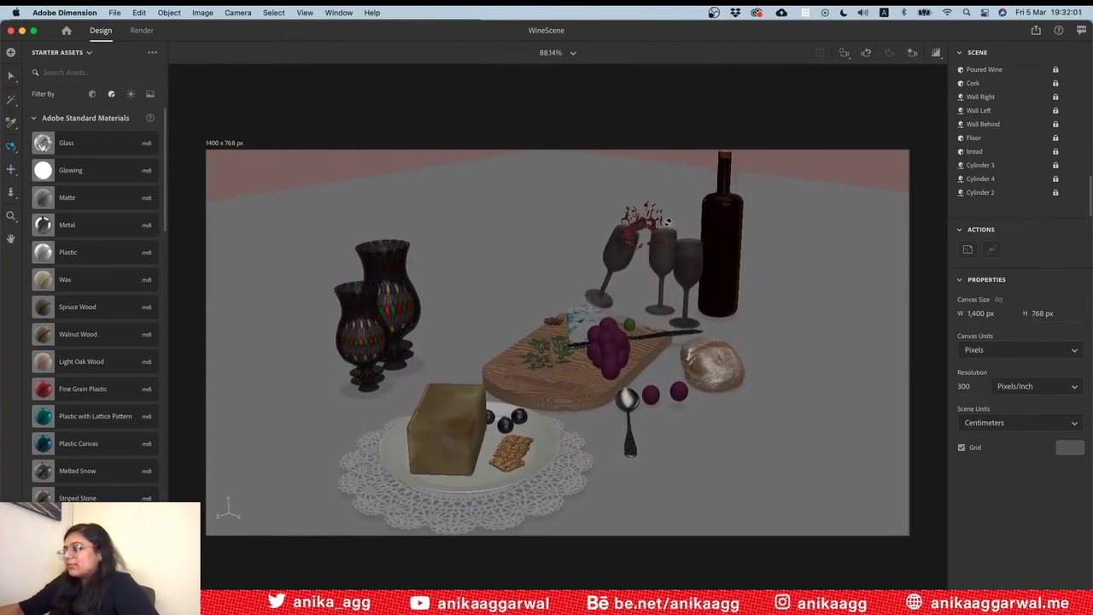
{"action": "left_click_drag", "start_coordinate": [655, 220], "coordinate": [668, 225]}
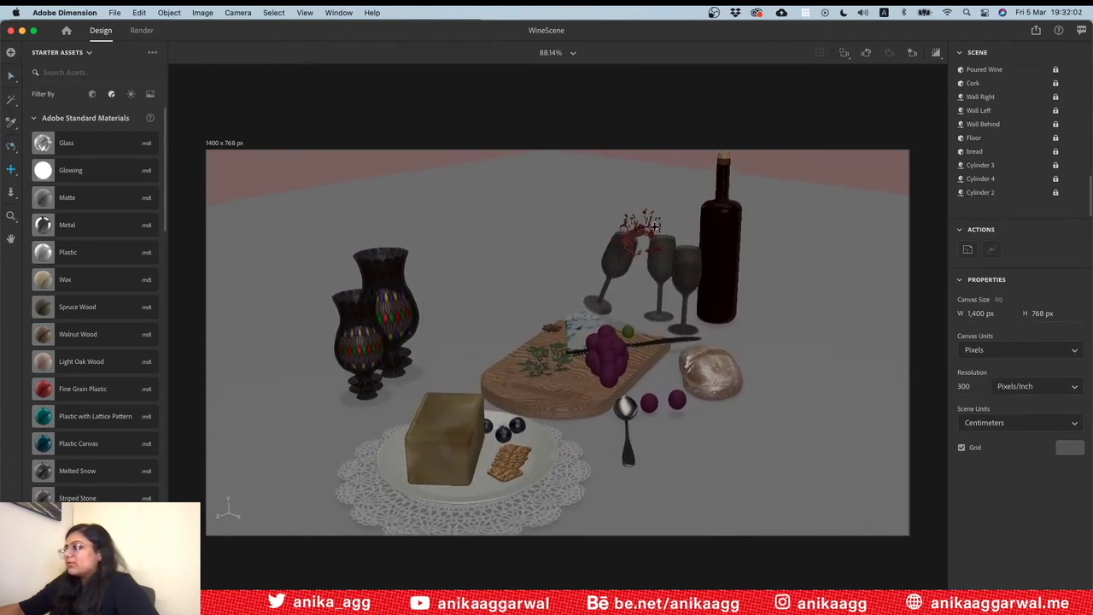
{"action": "left_click", "coordinate": [910, 53]}
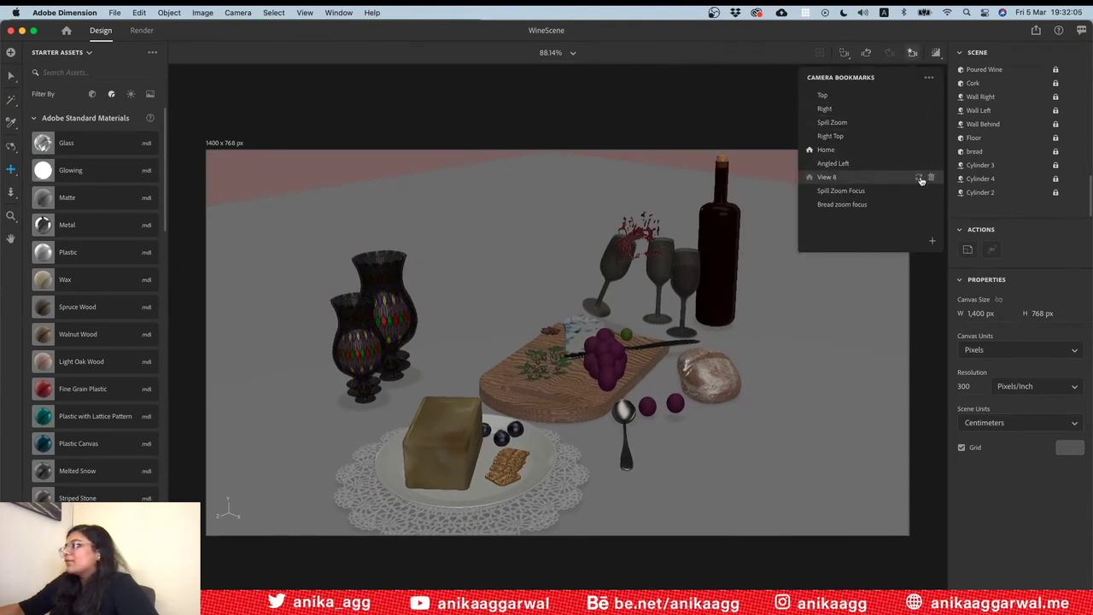
{"action": "left_click", "coordinate": [920, 179]}
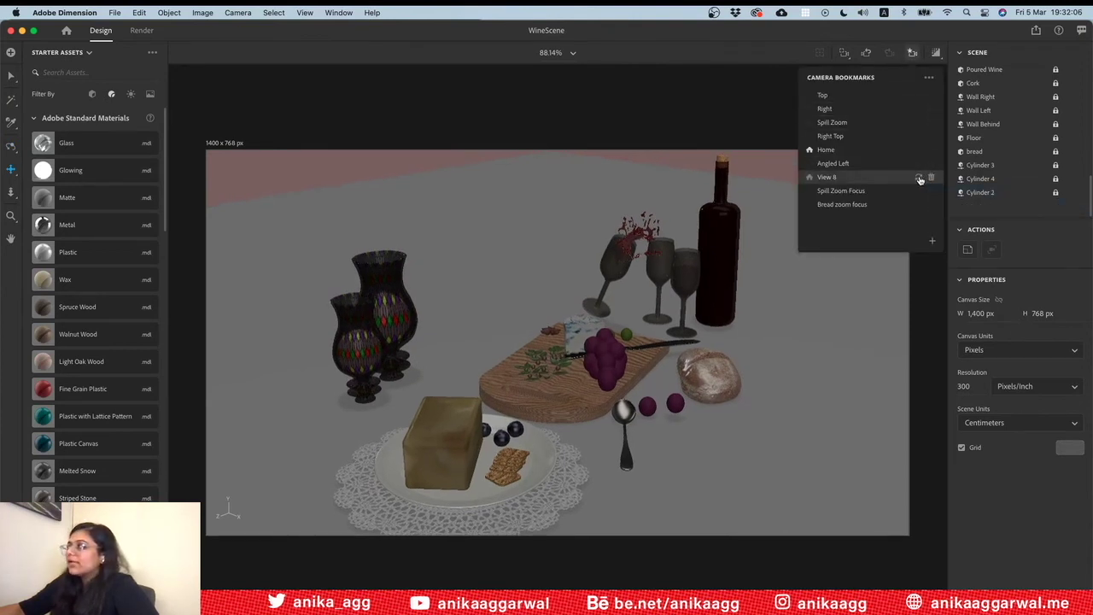
{"action": "left_click", "coordinate": [547, 108]}
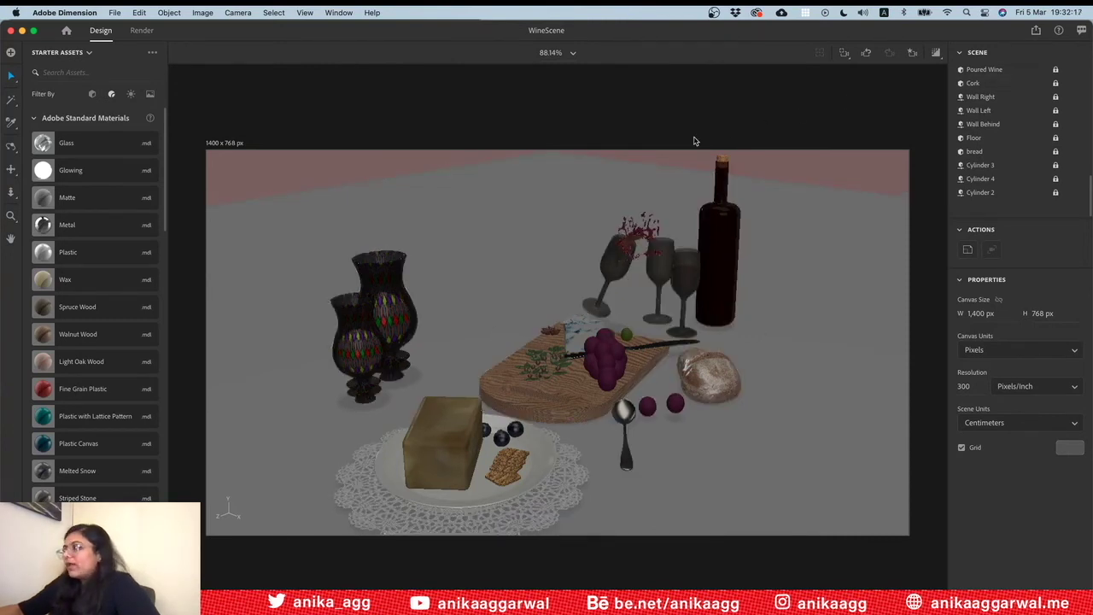
{"action": "left_click", "coordinate": [138, 32]}
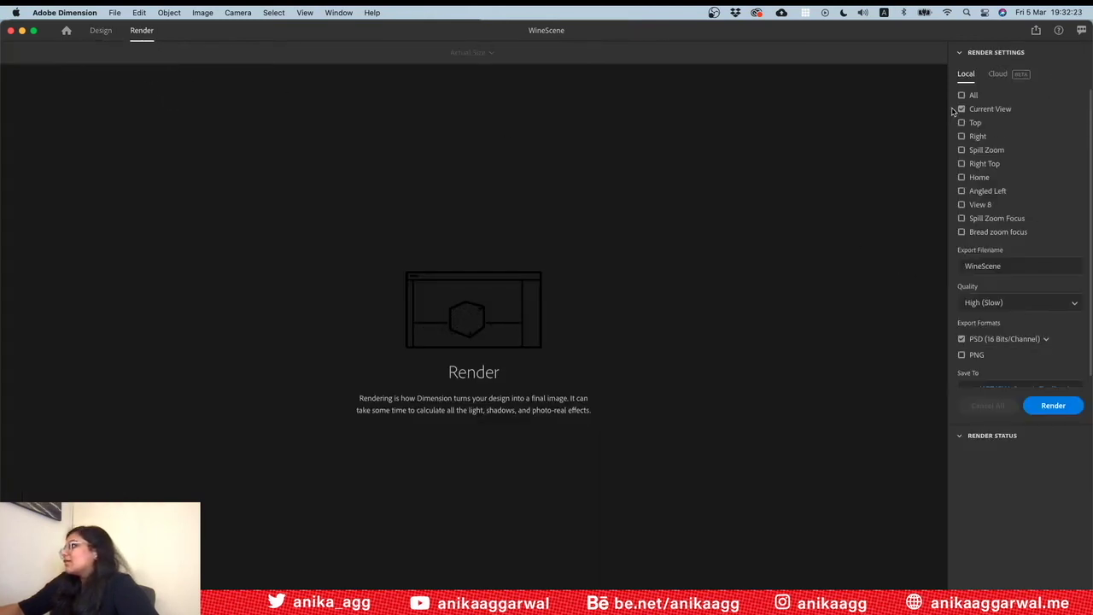
Exclude Current View from rendering and include View 8 and Spill Zoom Focus instead
{"action": "left_click", "coordinate": [960, 110]}
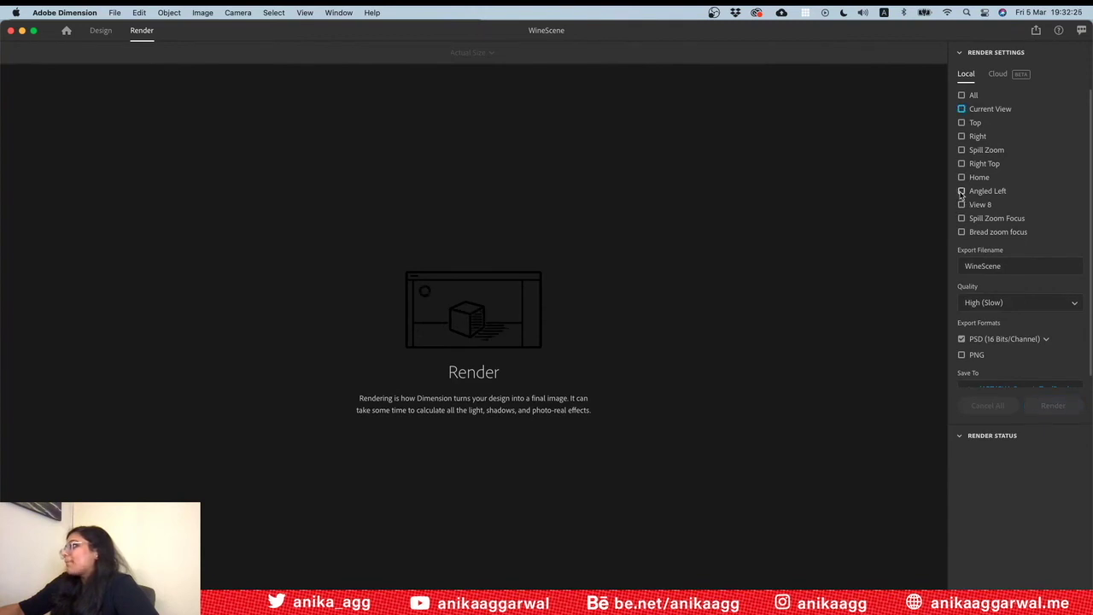
{"action": "left_click", "coordinate": [962, 205]}
{"action": "left_click", "coordinate": [961, 218]}
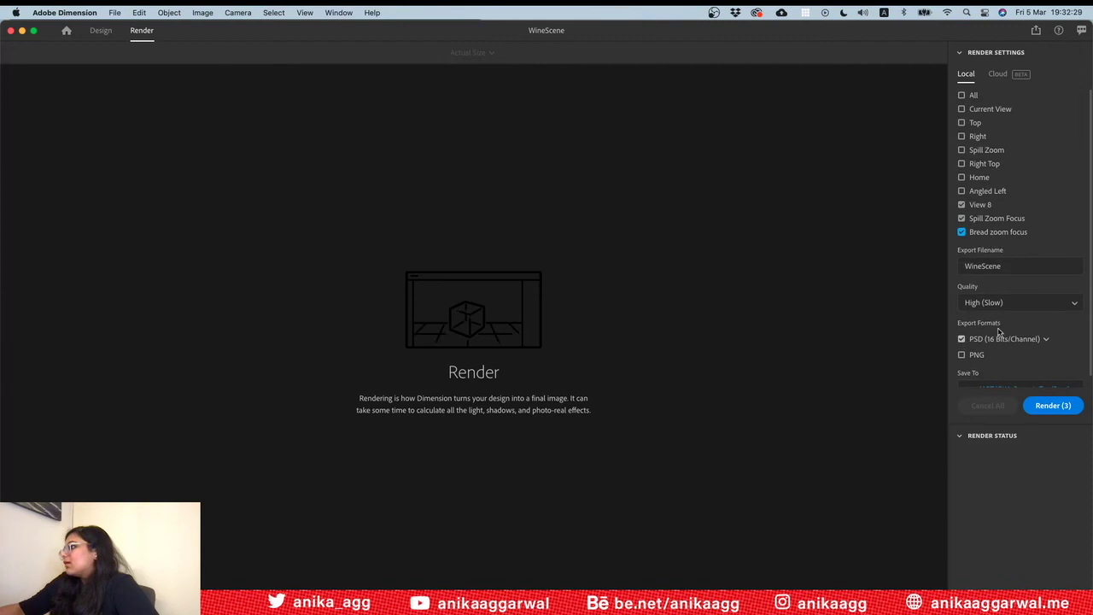
{"action": "scroll", "coordinate": [991, 337], "scroll_direction": "down", "scroll_amount": 1}
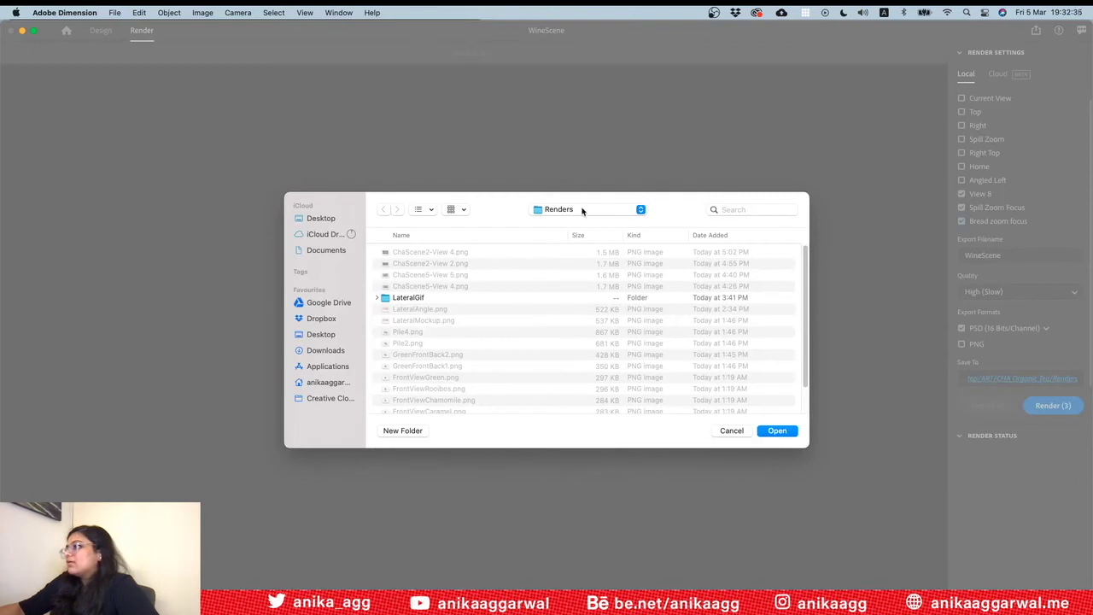
Save renders to ART > 3D Objects > BehanceLive_27Feb > Renders > Final Renders and start rendering the three views
{"action": "left_click", "coordinate": [580, 210]}
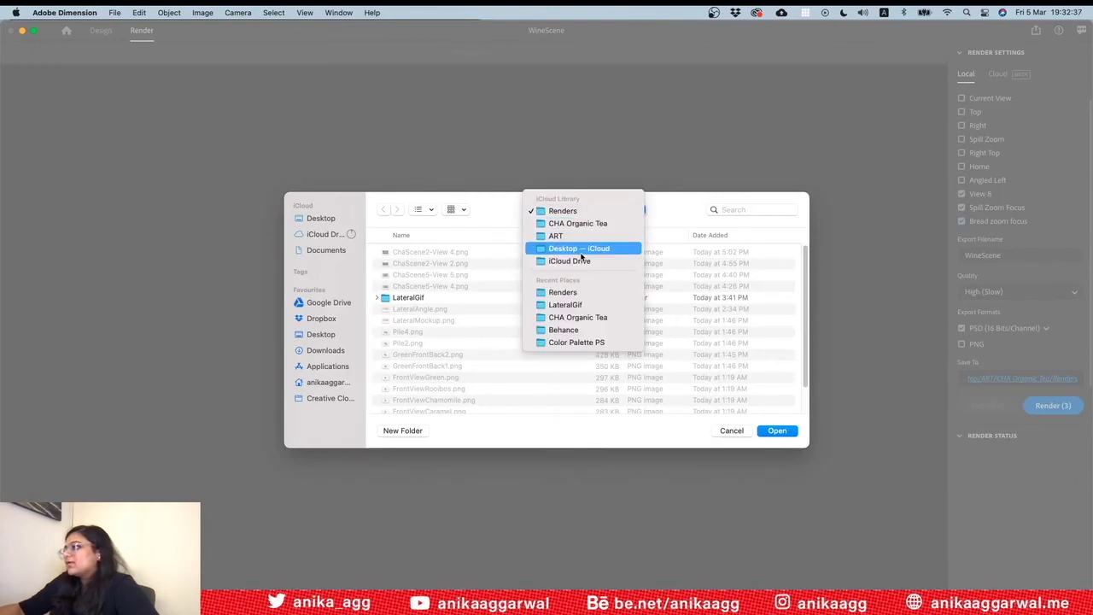
{"action": "left_click", "coordinate": [585, 239]}
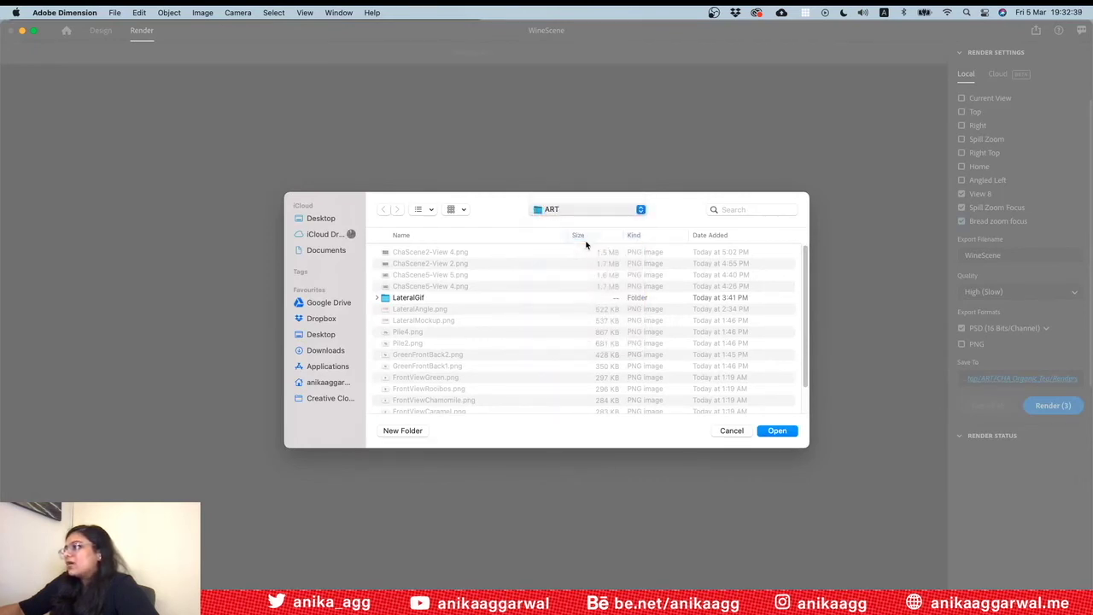
{"action": "double_click", "coordinate": [450, 254]}
{"action": "double_click", "coordinate": [450, 255]}
{"action": "double_click", "coordinate": [417, 298]}
{"action": "double_click", "coordinate": [421, 263]}
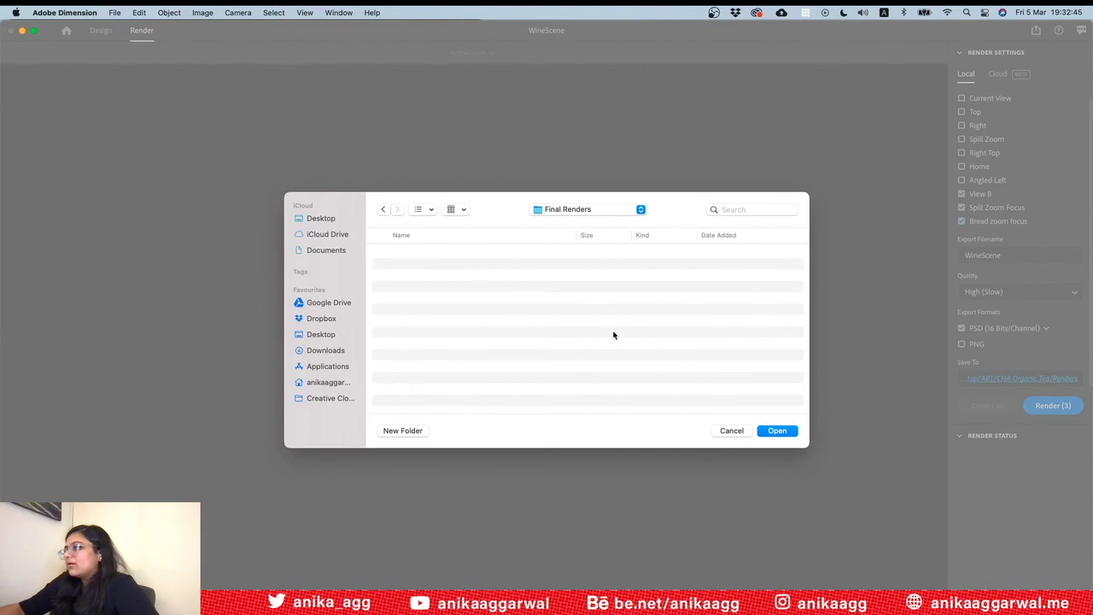
{"action": "left_click", "coordinate": [775, 430]}
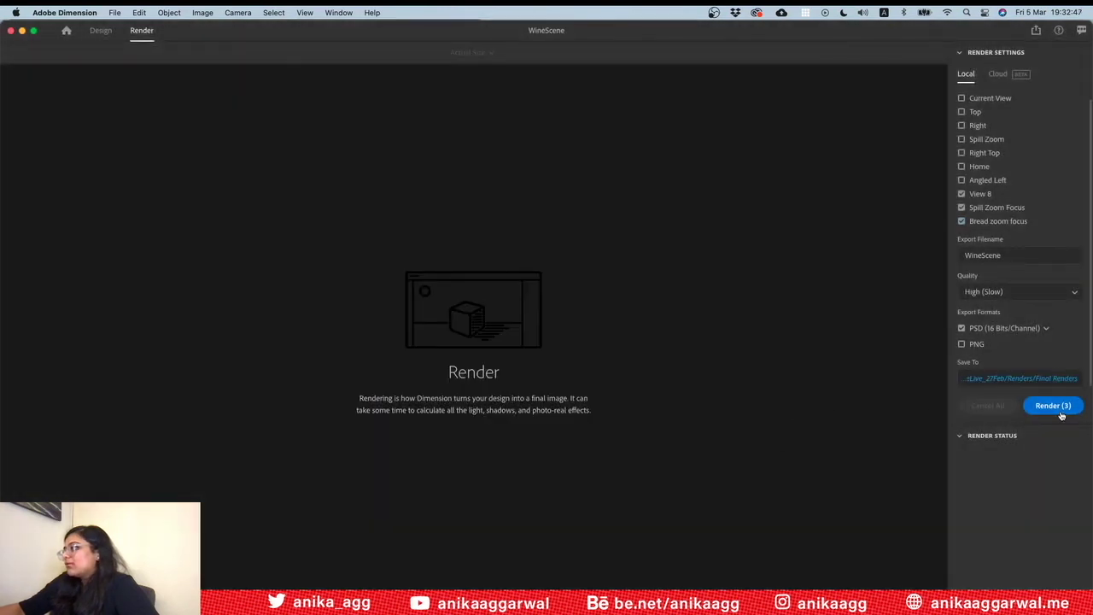
{"action": "left_click", "coordinate": [1060, 407]}
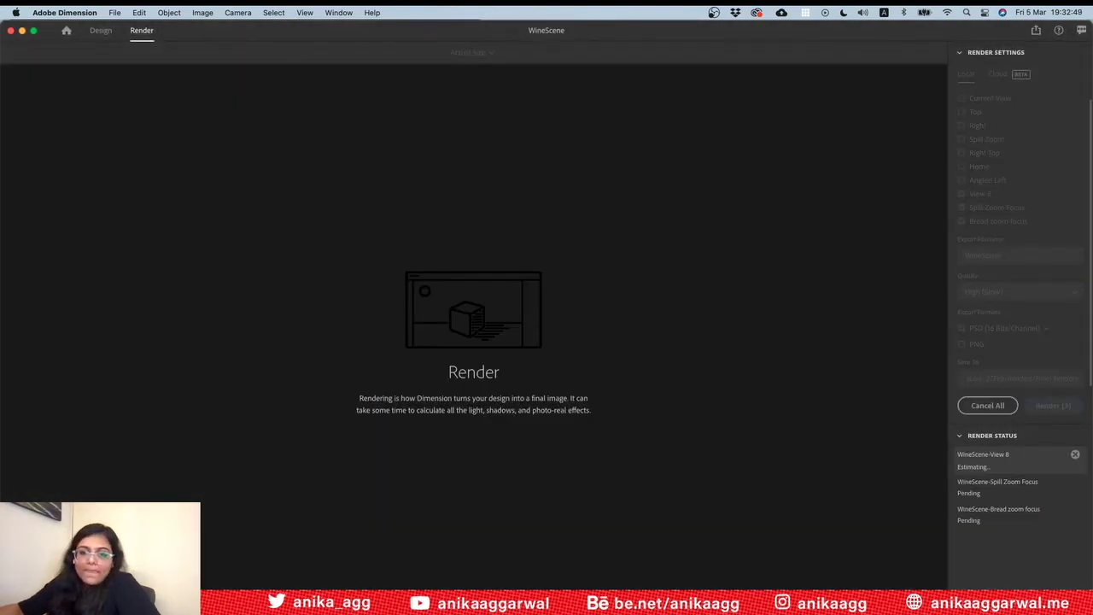